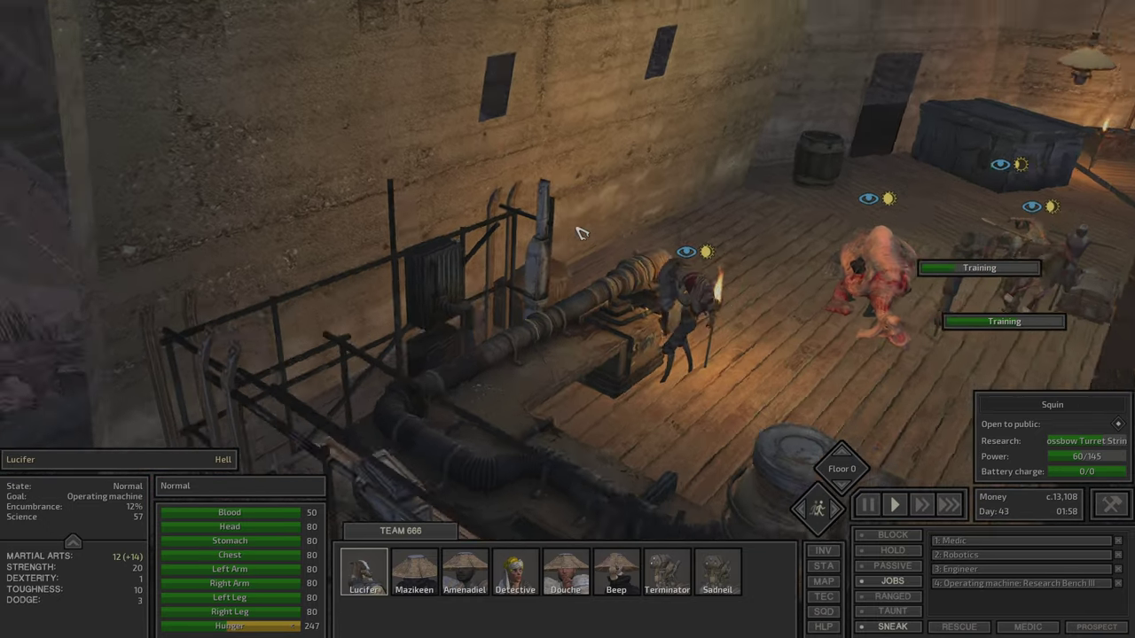
Switch the game to fastest speed while panning and rotating the view over the machine and training rooms
key("d")
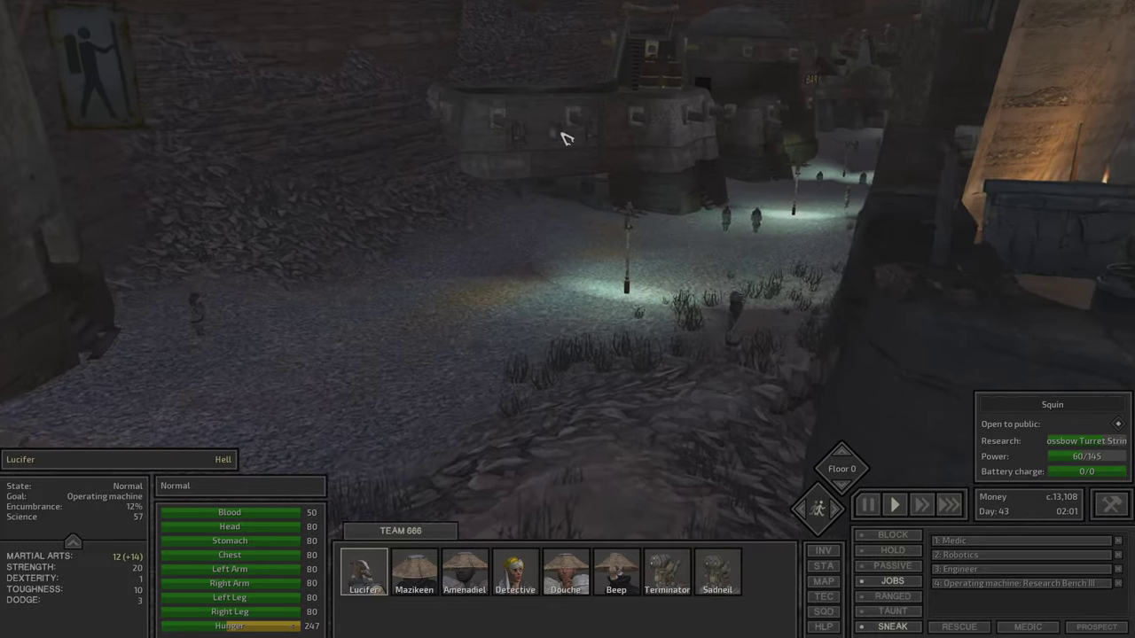
key("w")
key("q")
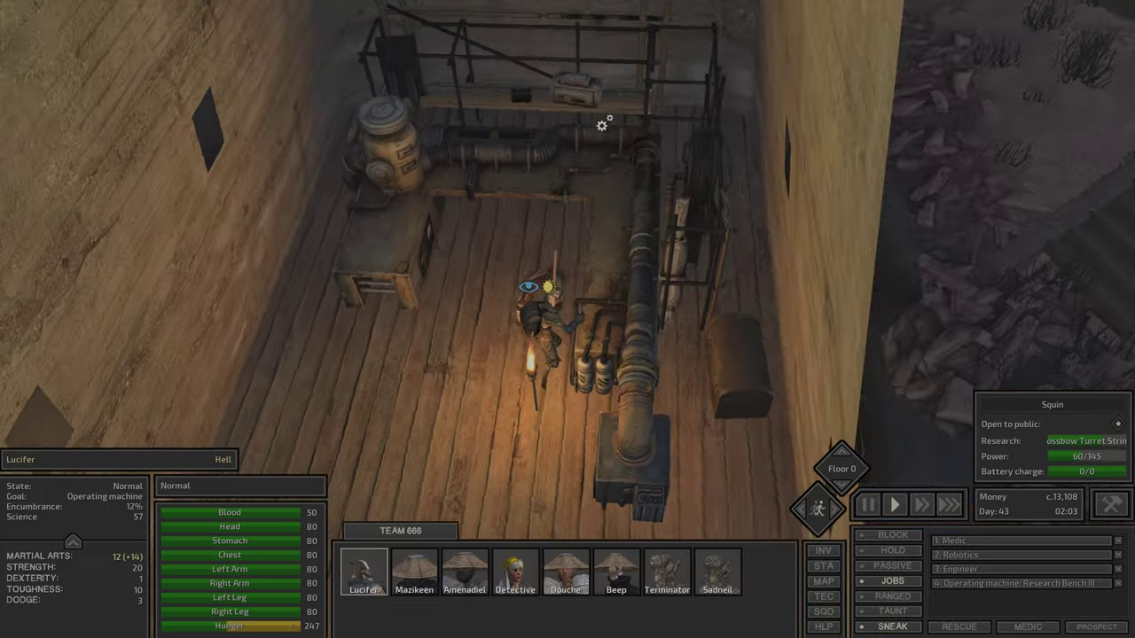
scroll(552, 140, "up", 3)
key("q")
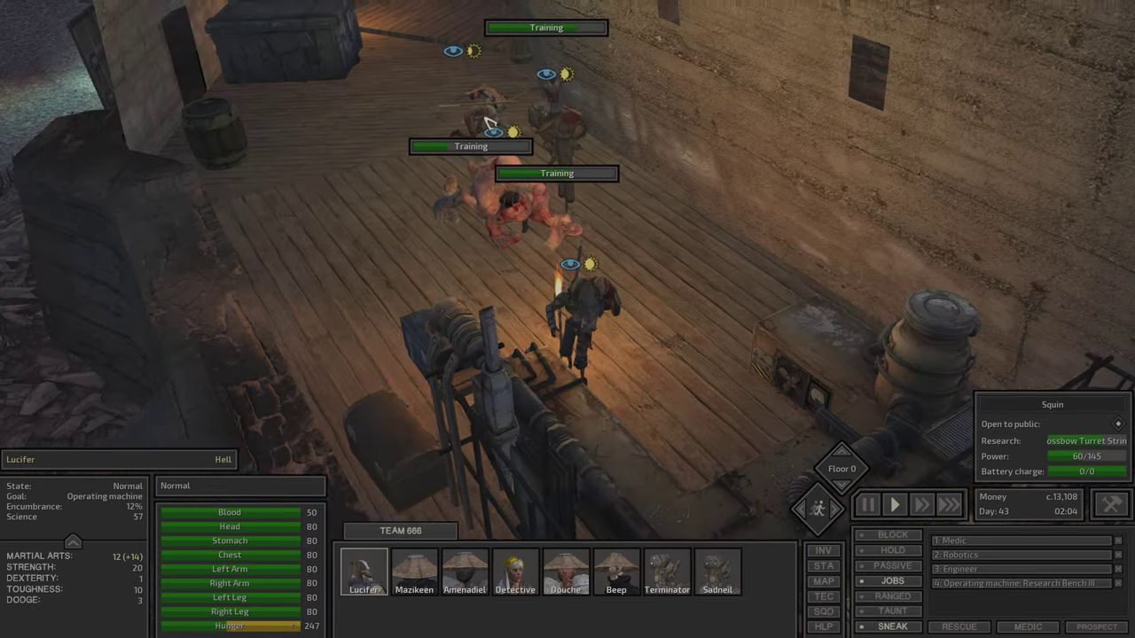
key("w")
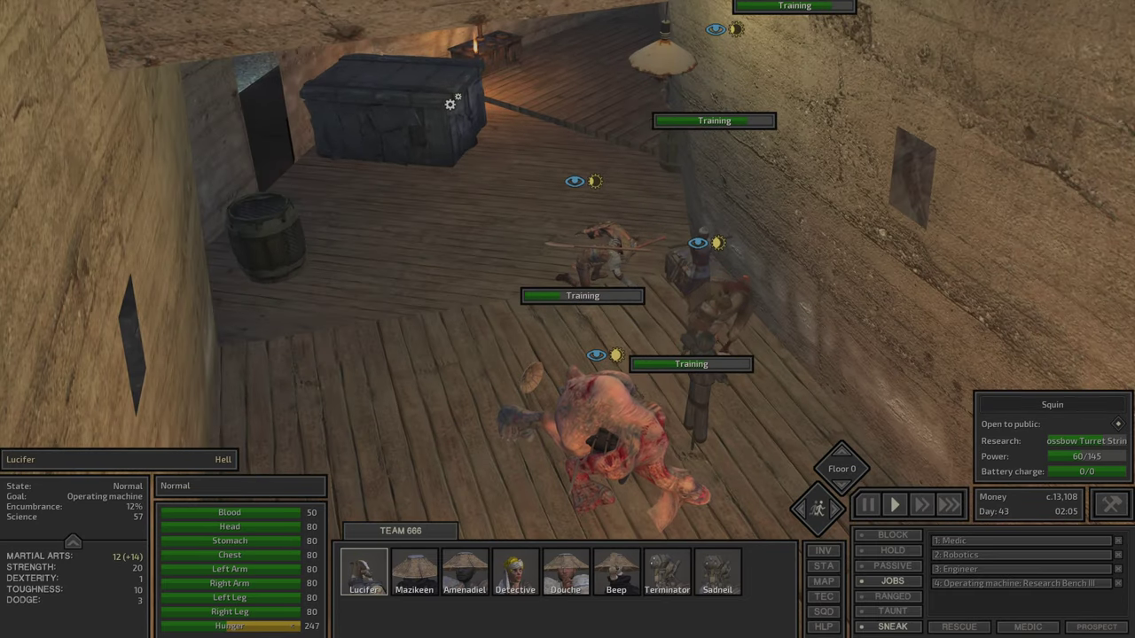
key("F4")
key("q")
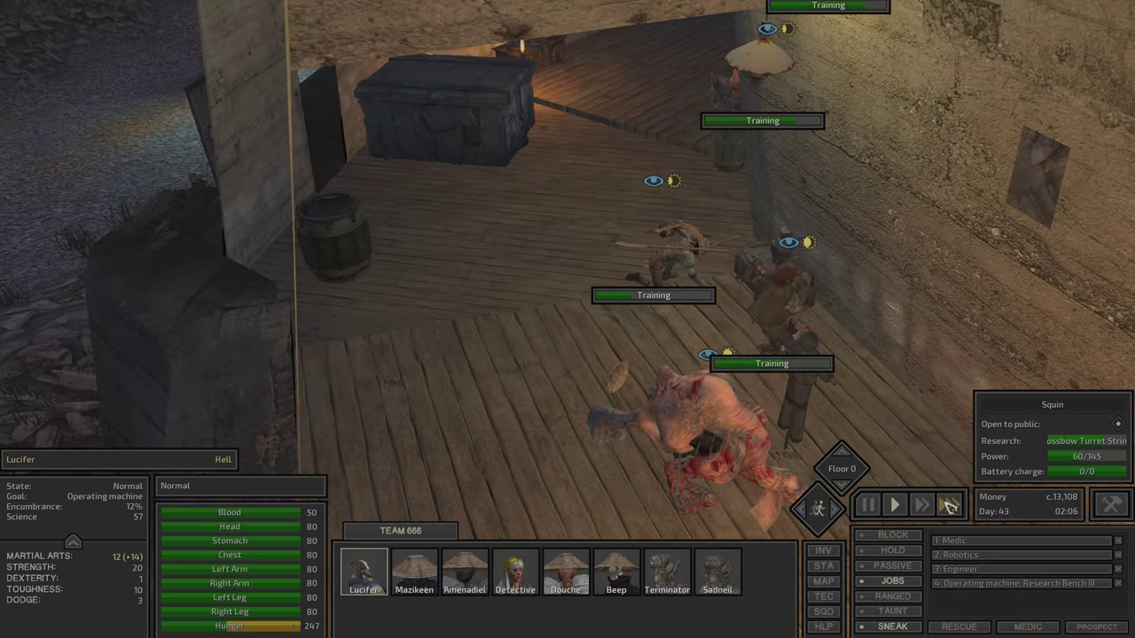
key("w")
scroll(549, 289, "down", 5)
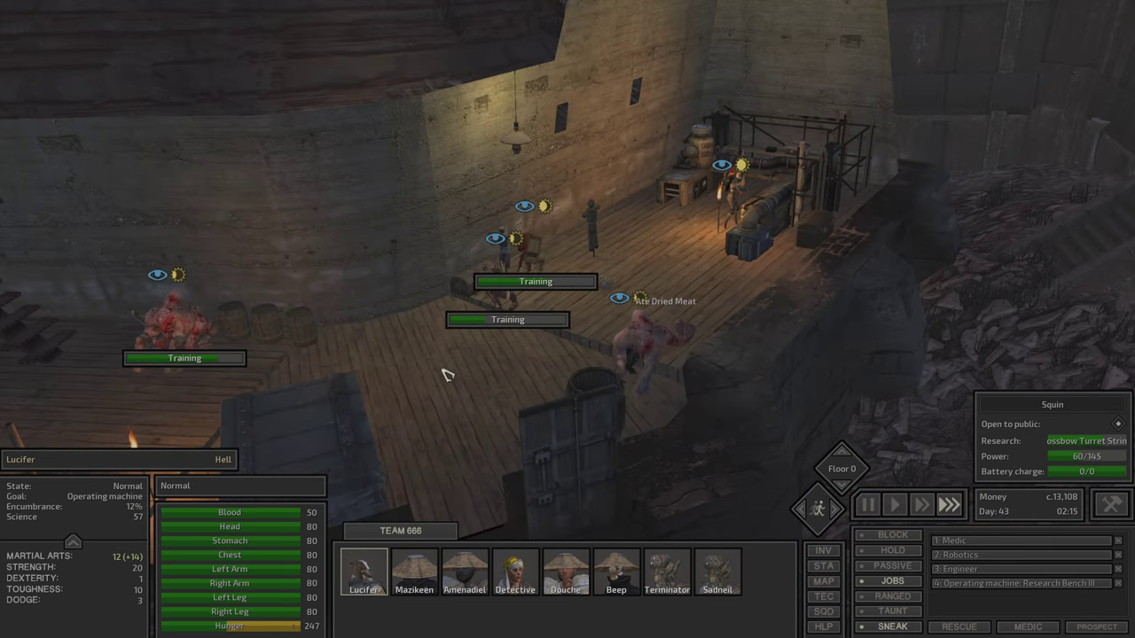
key("q")
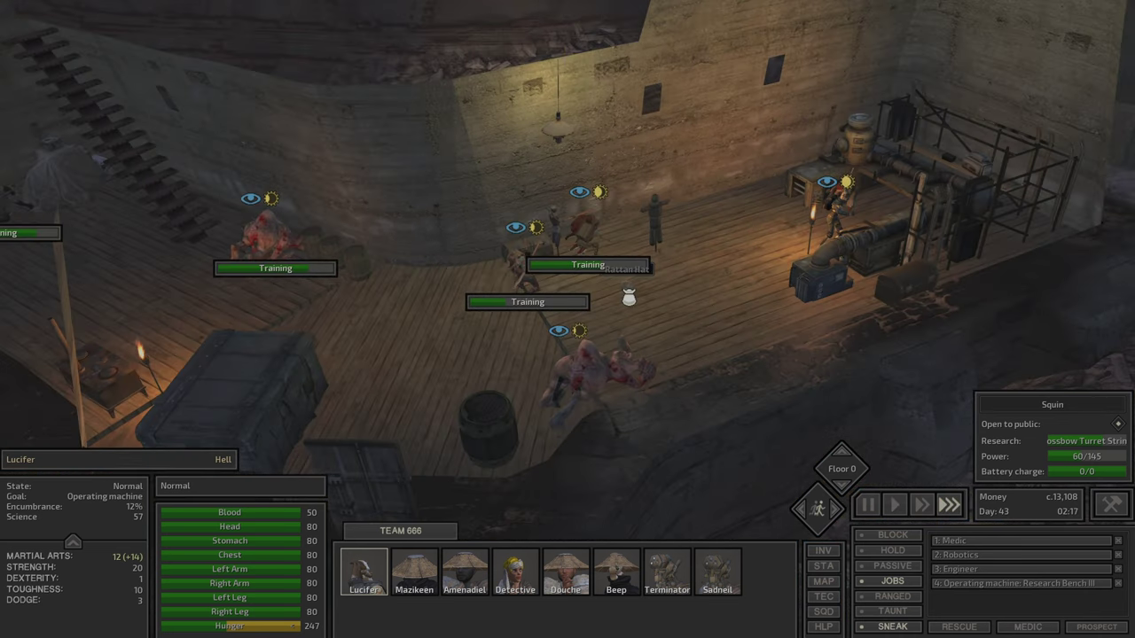
Review Mazikeen's skills with expanded XP stats, then briefly send her to loot a nearby character
left_click(605, 359)
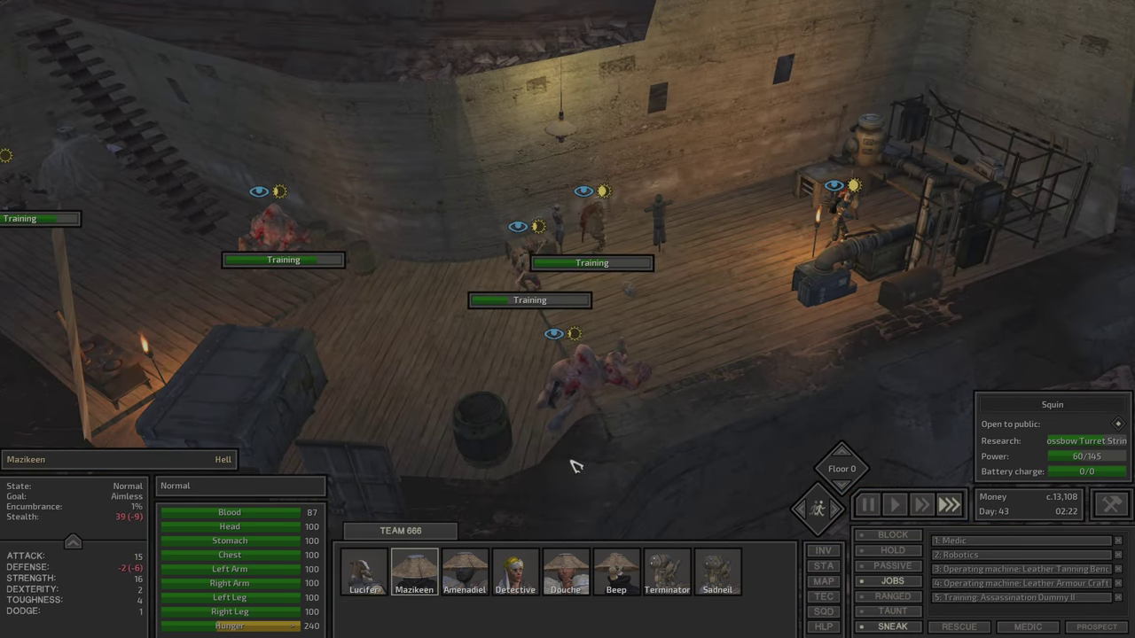
key("p")
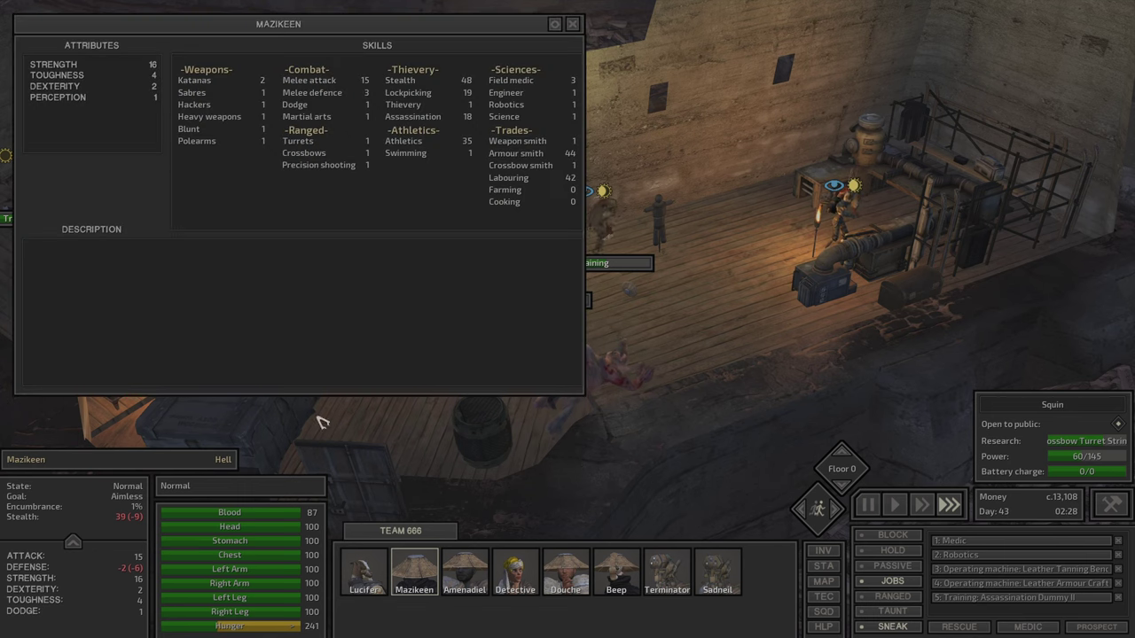
left_click(74, 542)
mouse_move(413, 117)
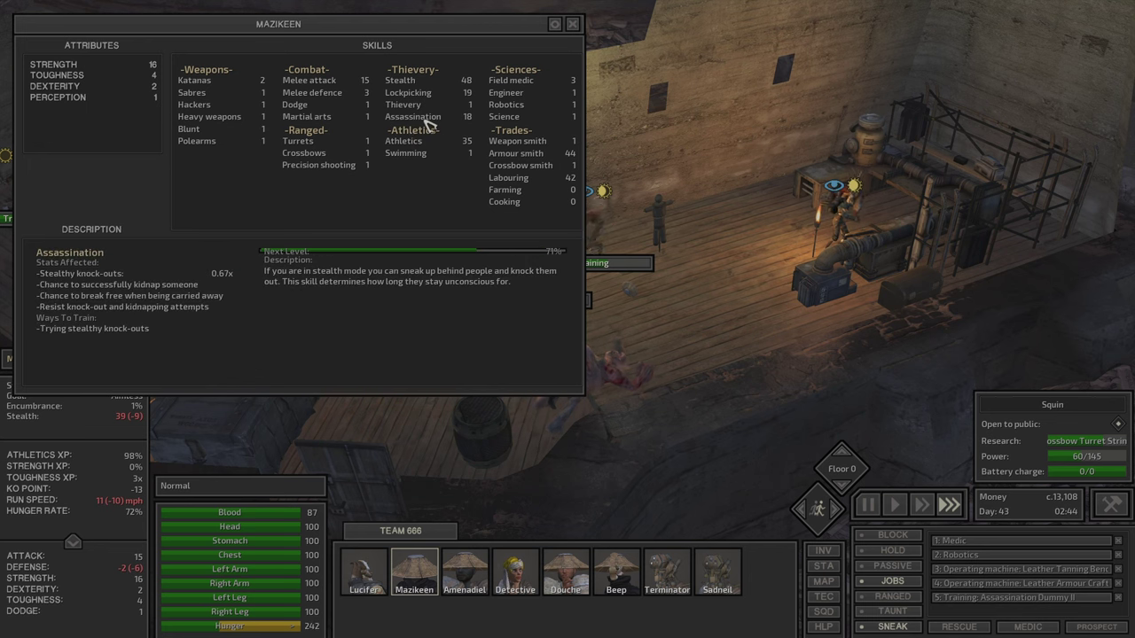
key("p")
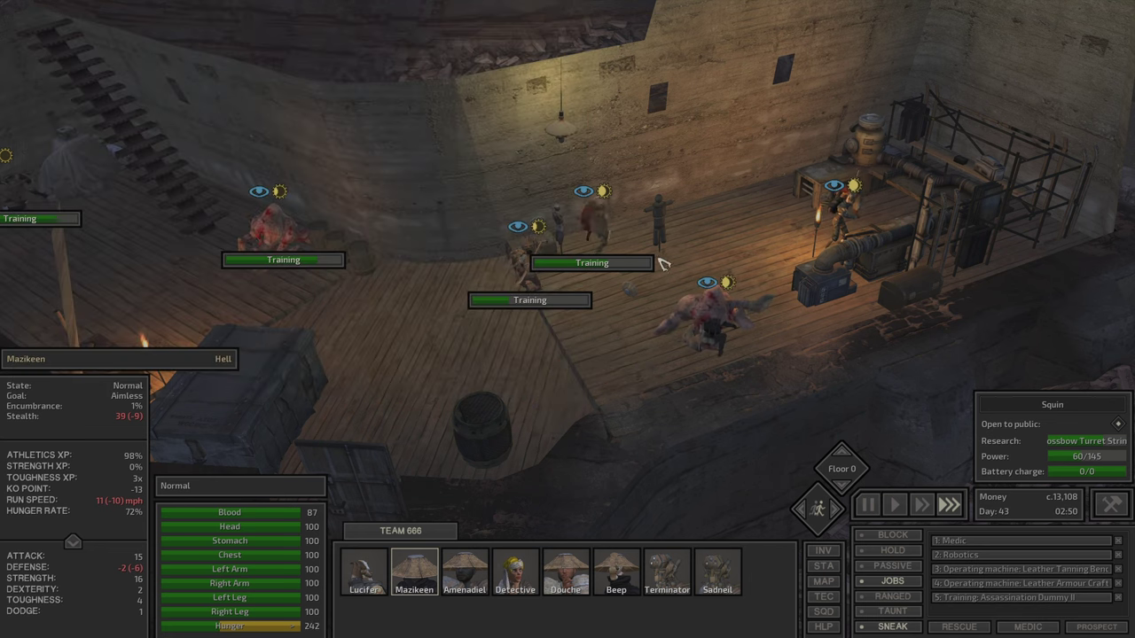
right_click(694, 286)
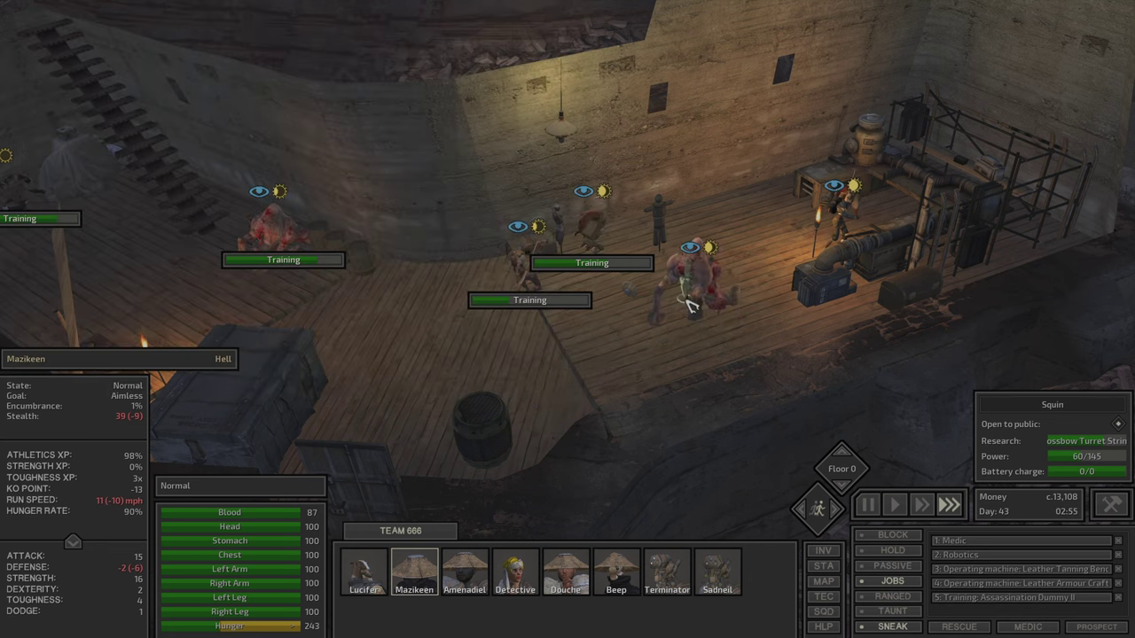
key("Escape")
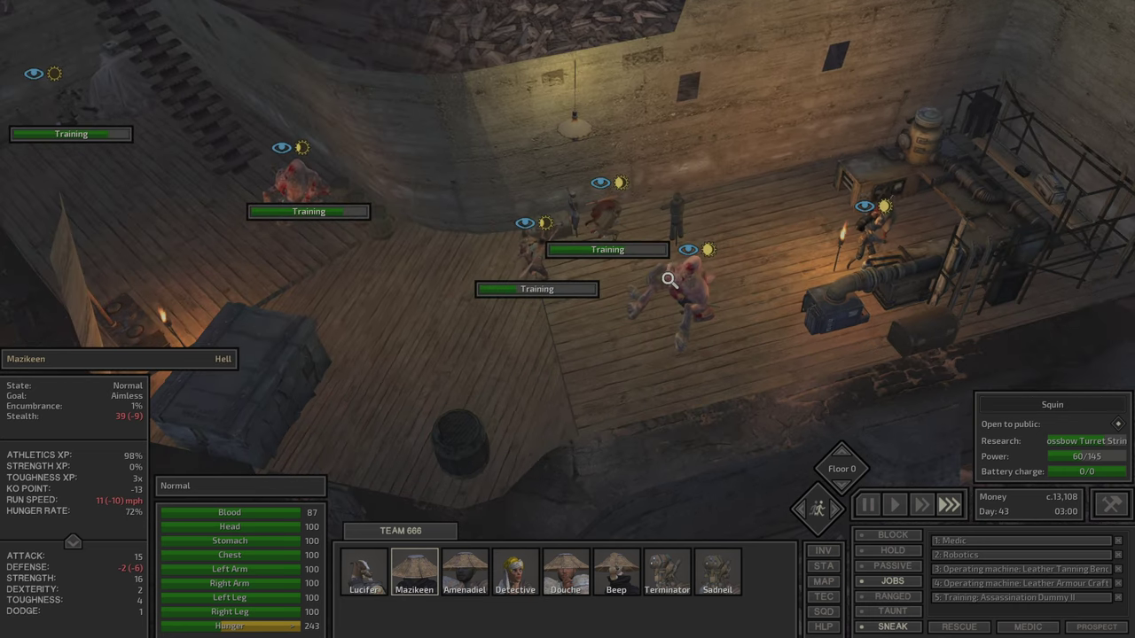
Check Sadneil's status, briefly reselecting Mazikeen along the way
left_click(619, 218)
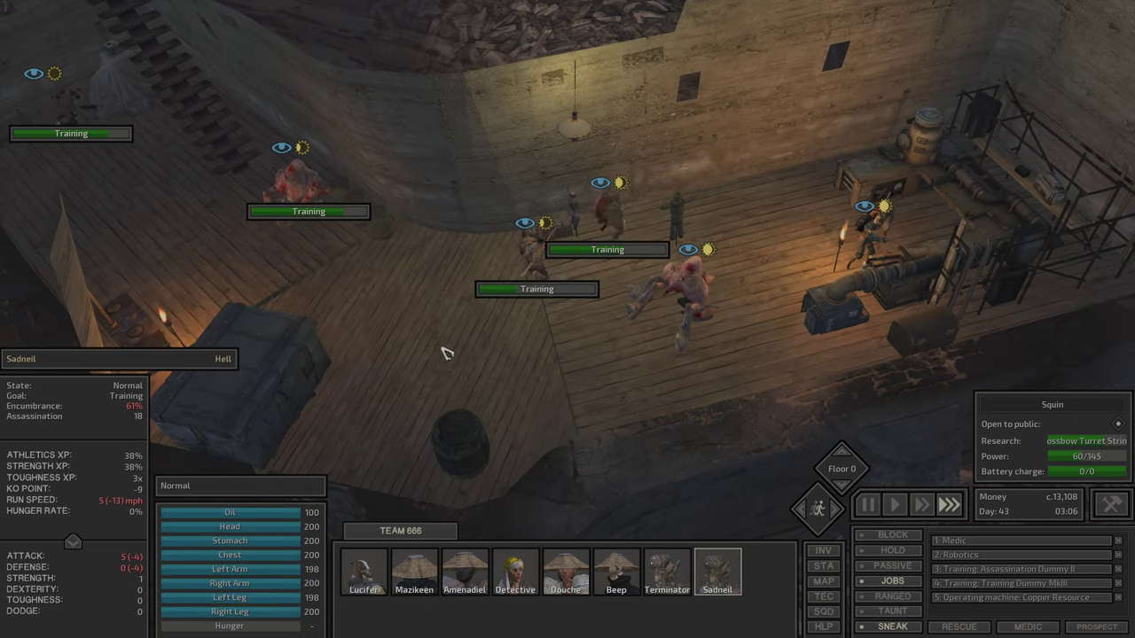
left_click_drag(665, 241, 777, 292)
left_click(622, 218)
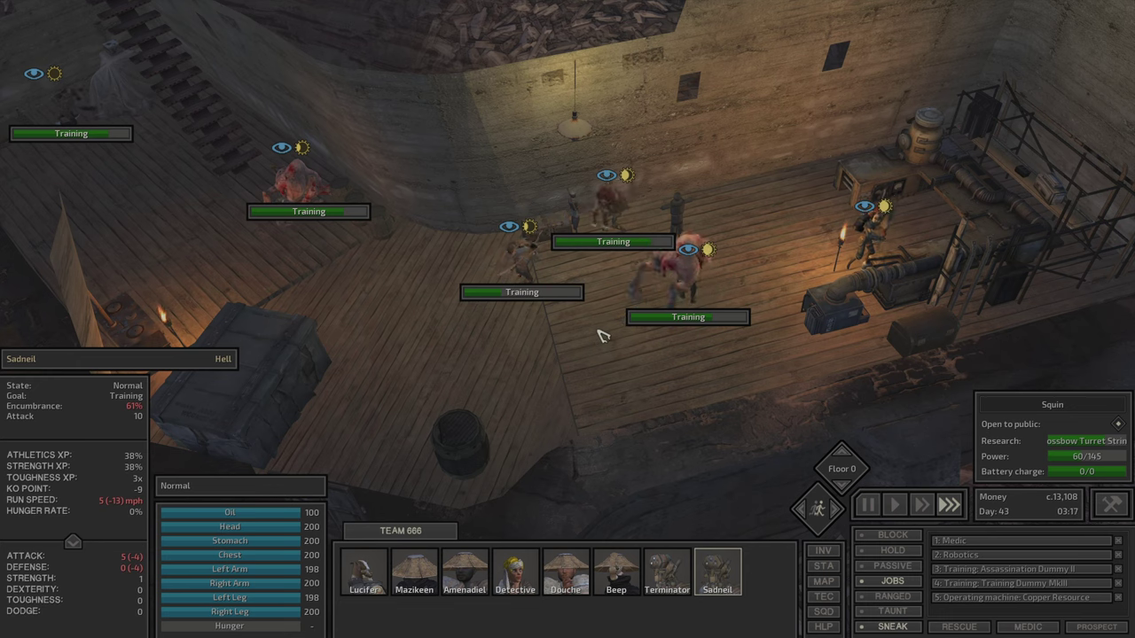
Jump to the Detective in the desert and orbit the view onto the training yard
key("a")
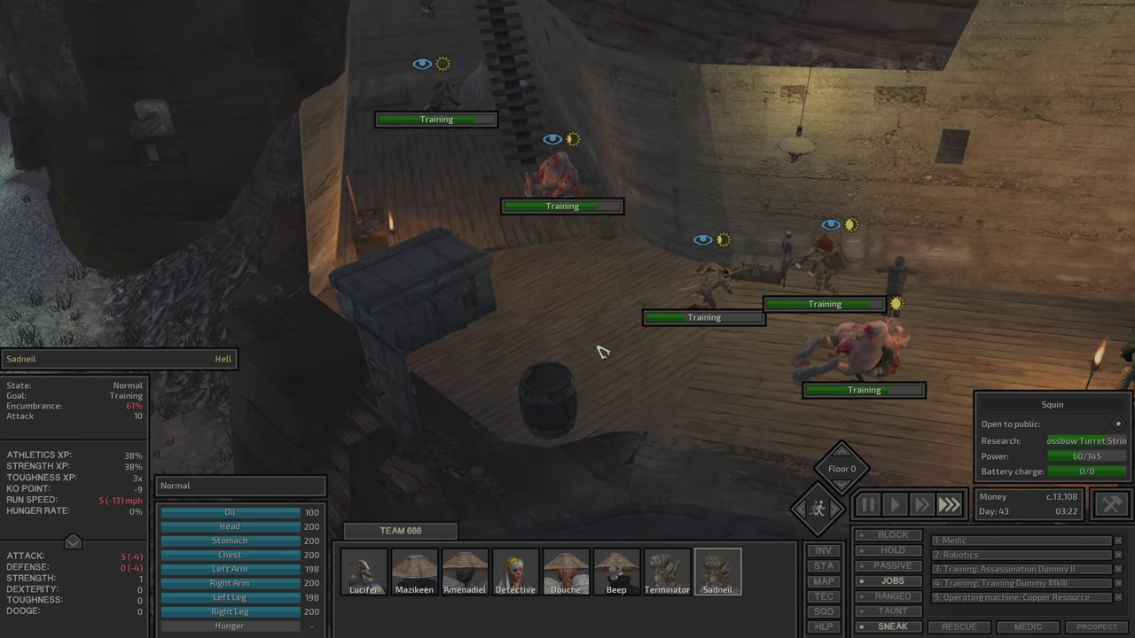
key("e")
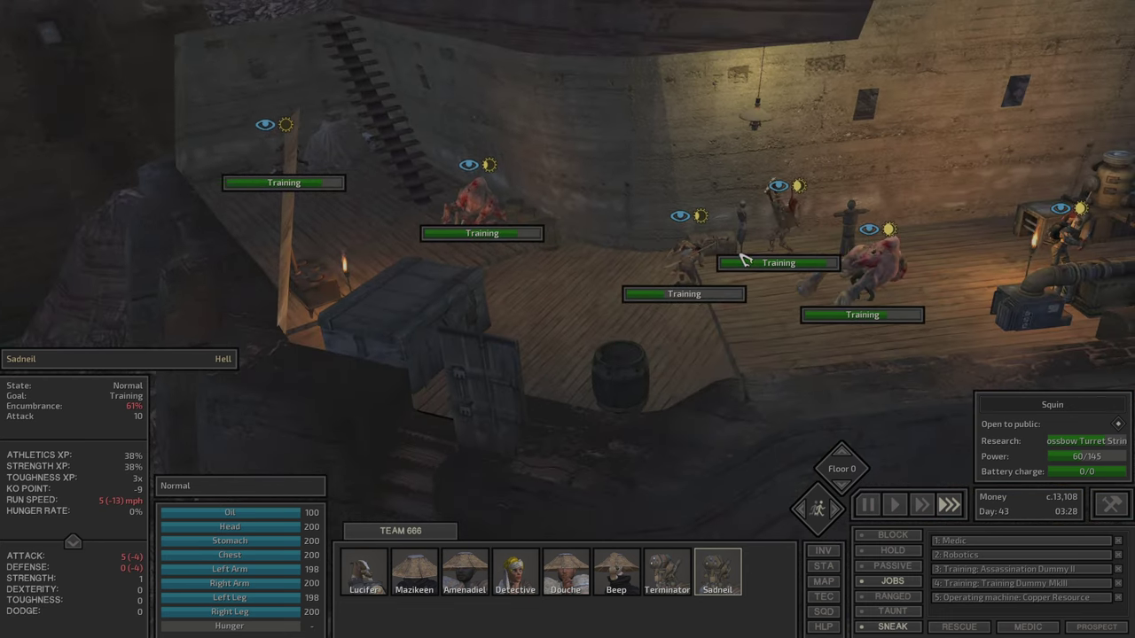
key("F4")
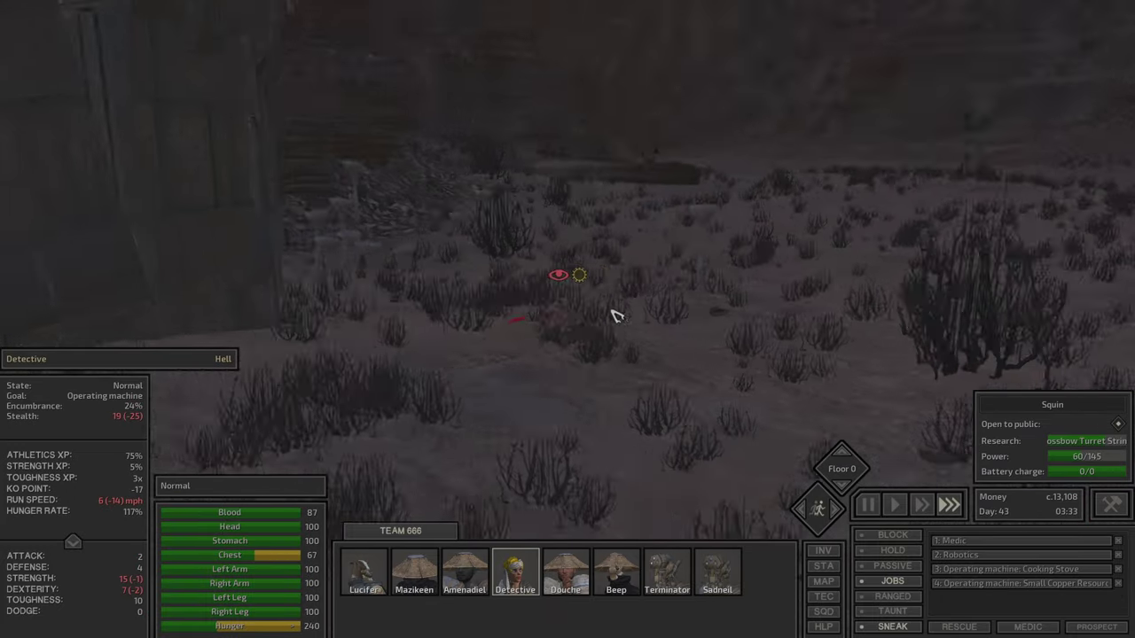
key("e")
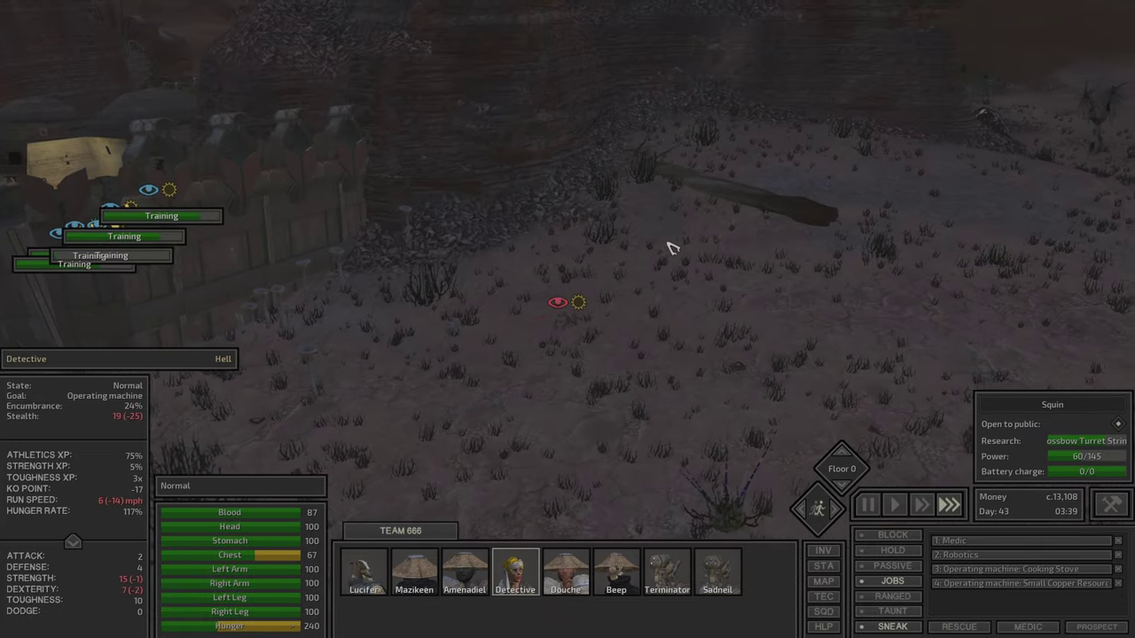
key("e")
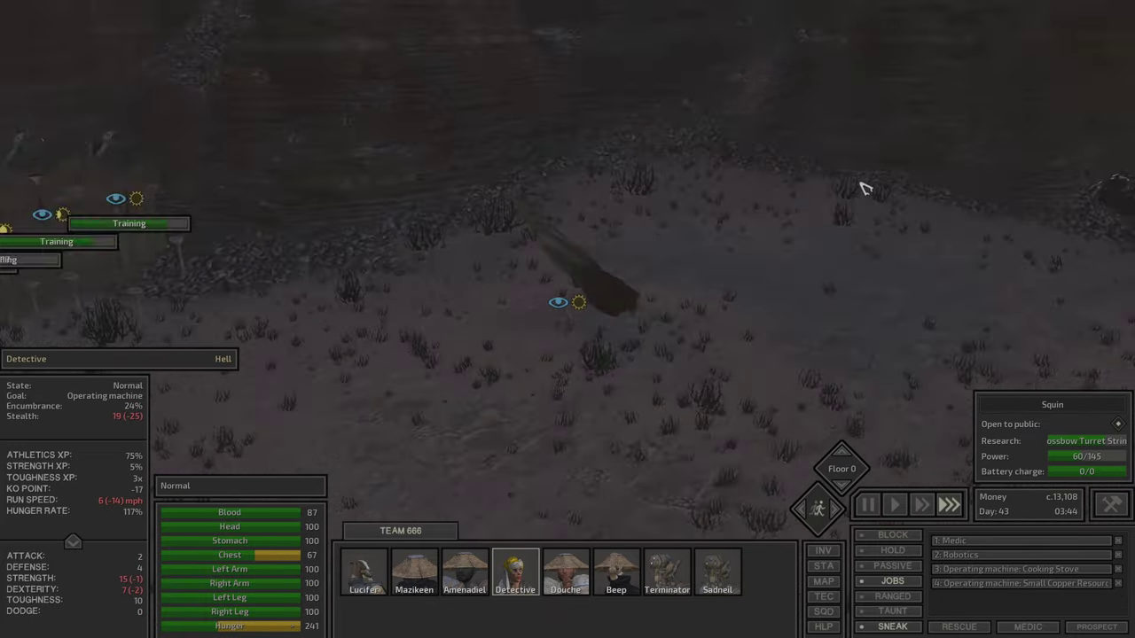
key("e")
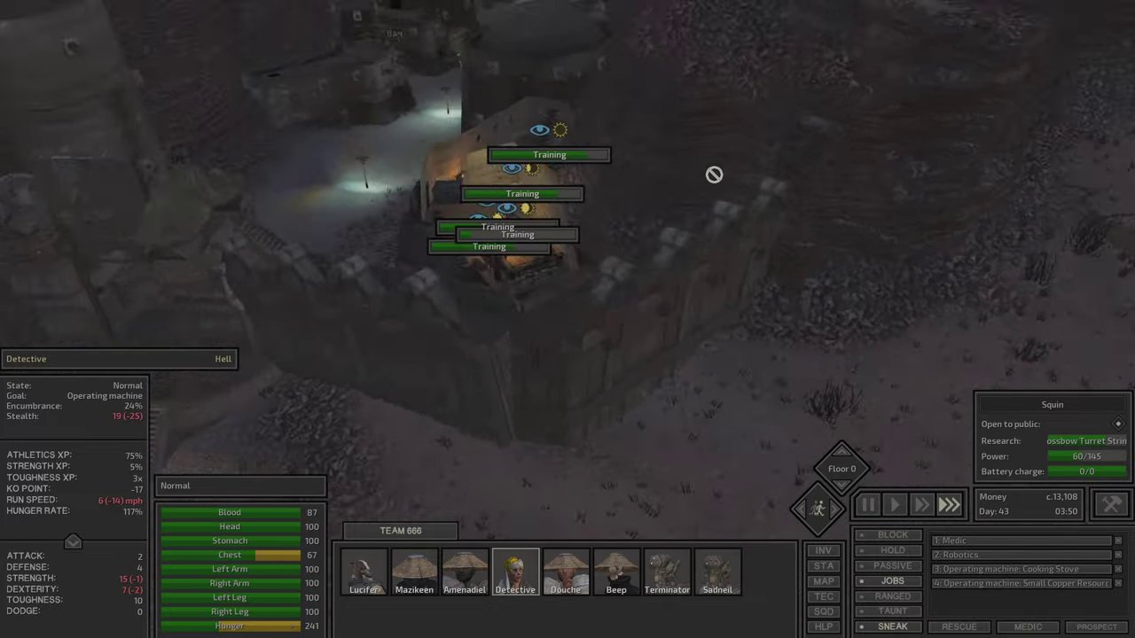
scroll(714, 174, "up", 3)
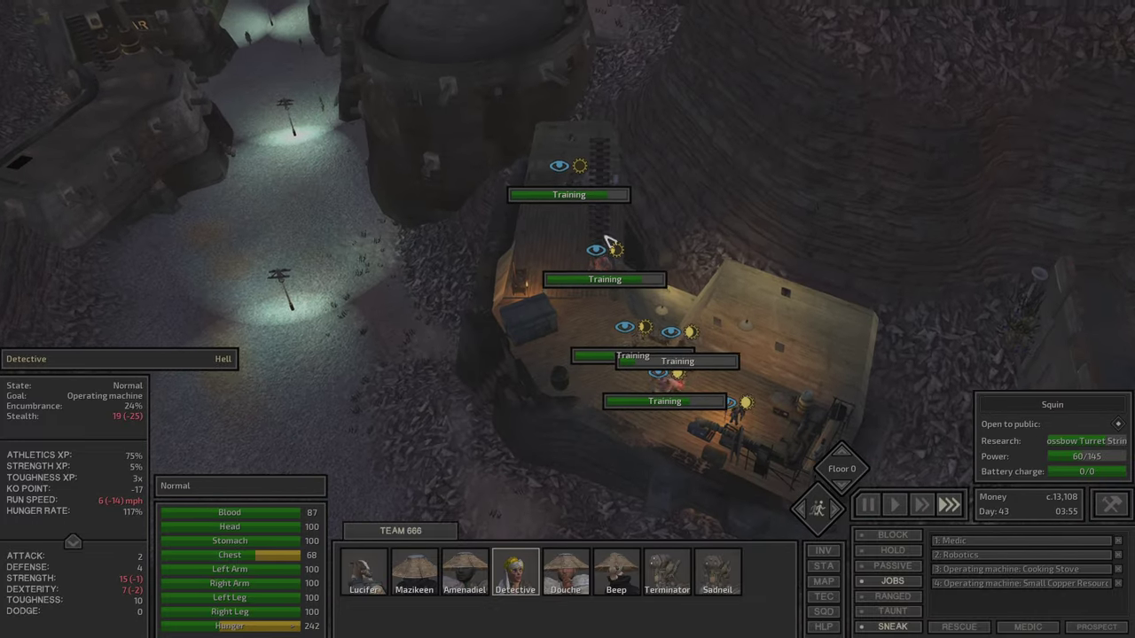
Delete job 4, 'Hauling to: Storage: Copper', from Amenadiel's job list
left_click(596, 233)
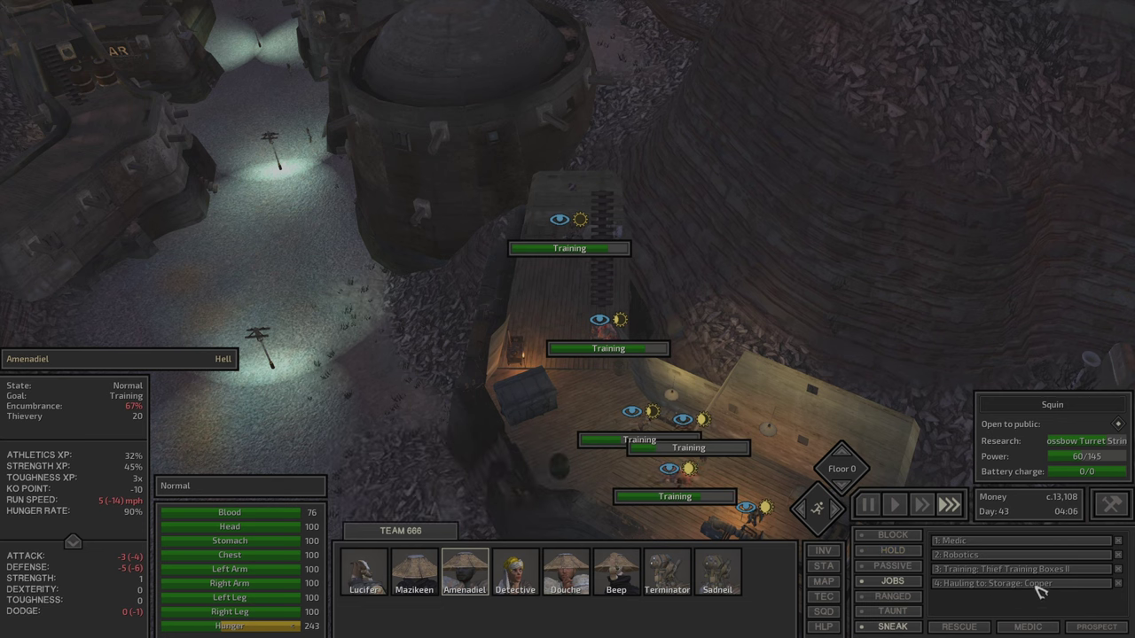
left_click(1119, 583)
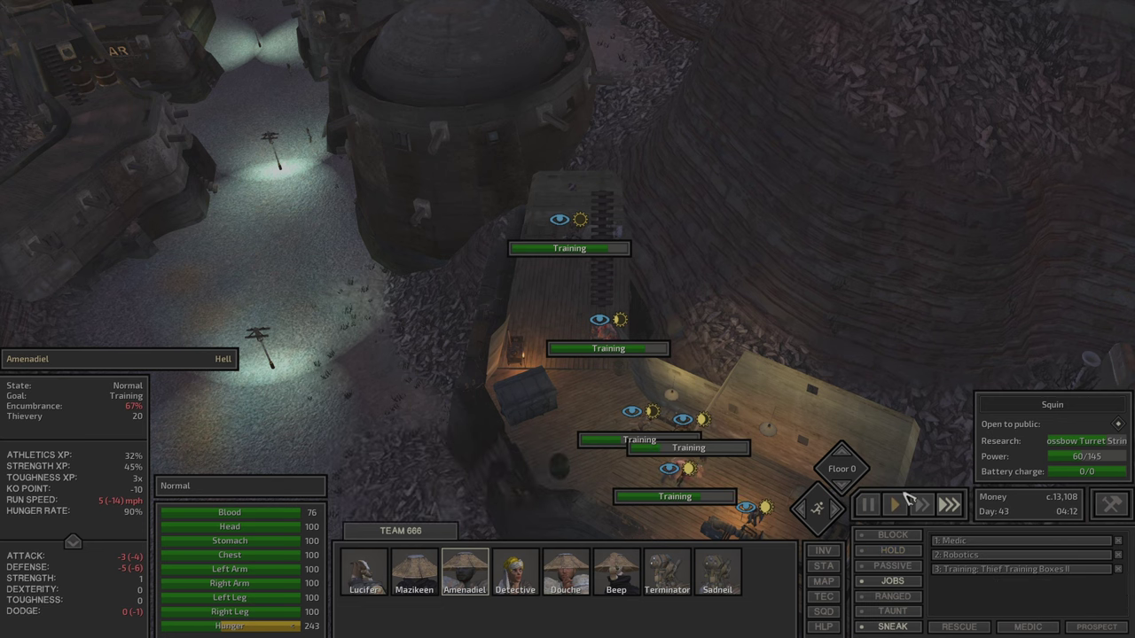
key("e")
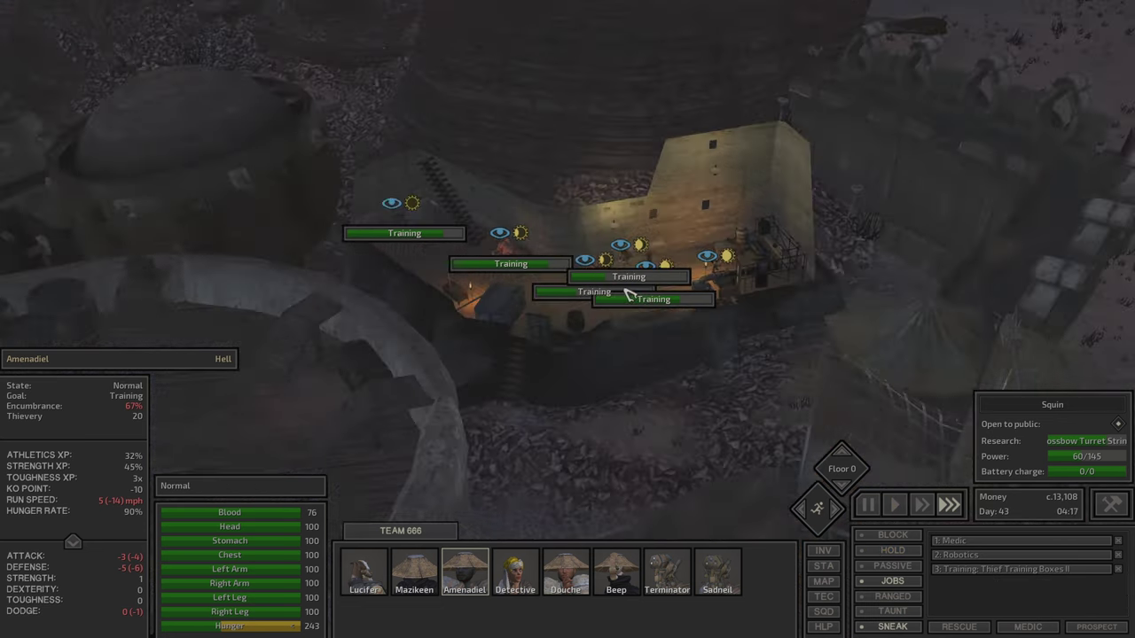
key("e")
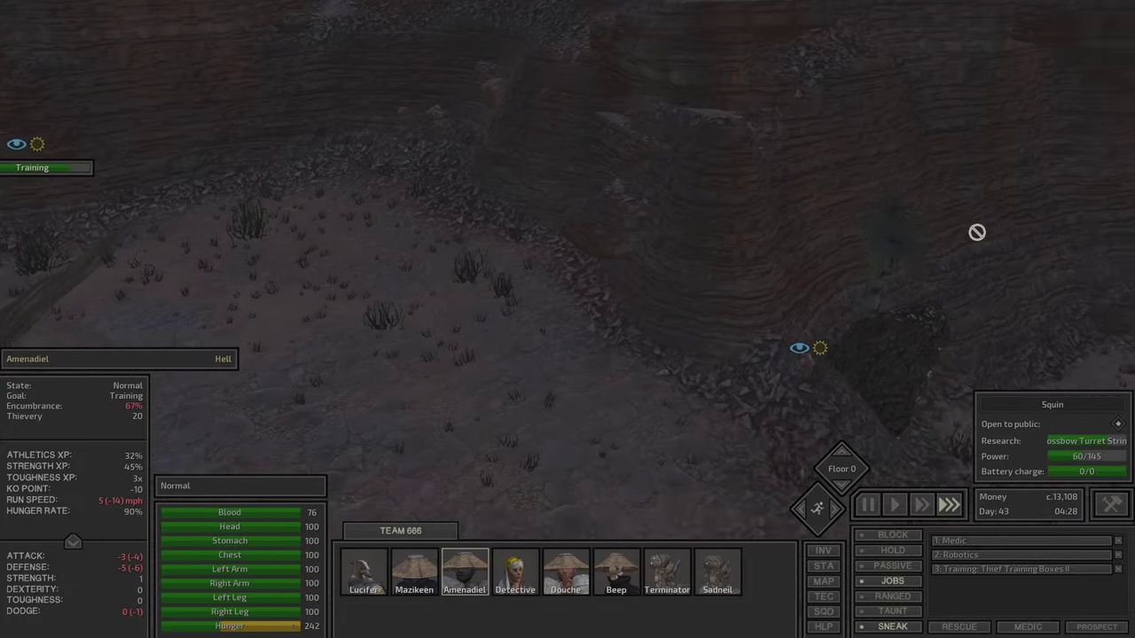
Inspect the small copper deposit's output, then select Terminator and view the training yard
left_click(832, 308)
key("e")
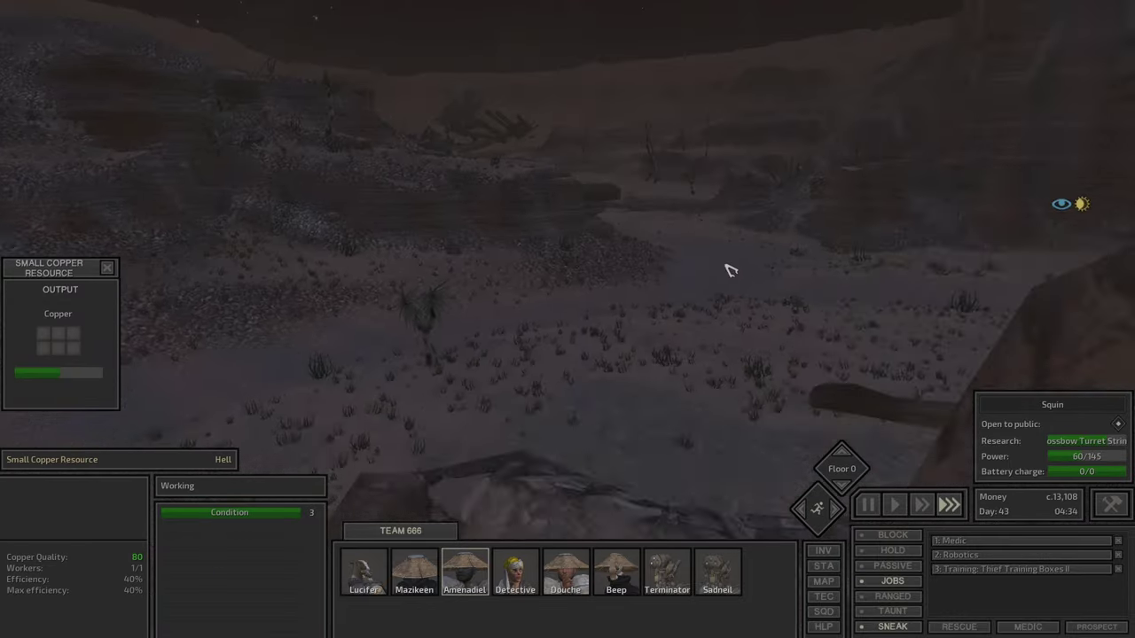
left_click(631, 184)
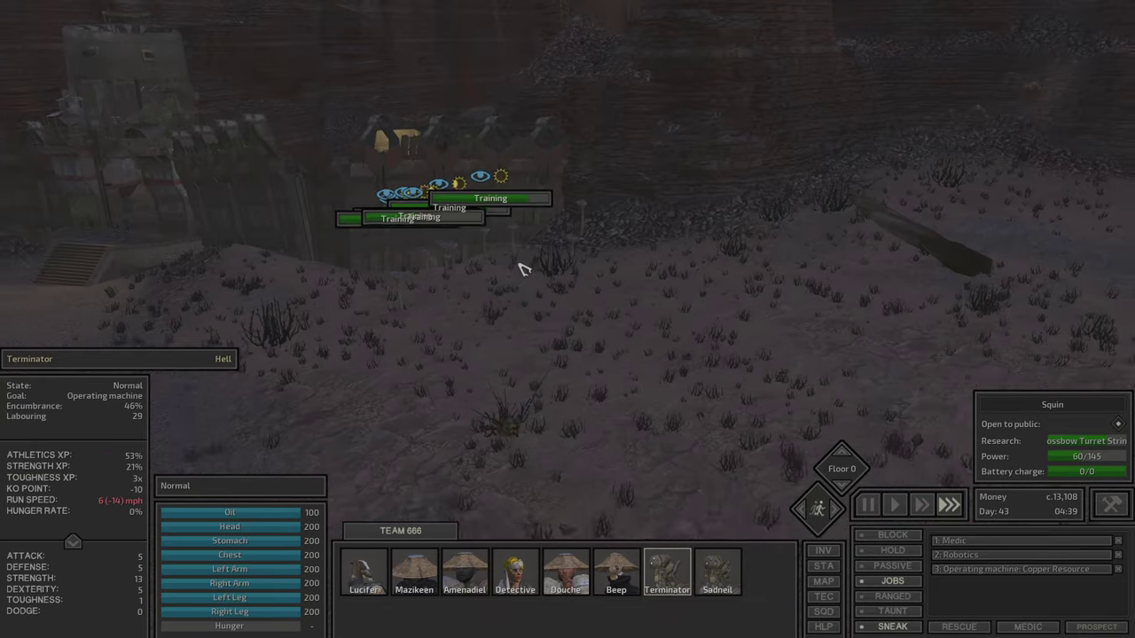
key("e")
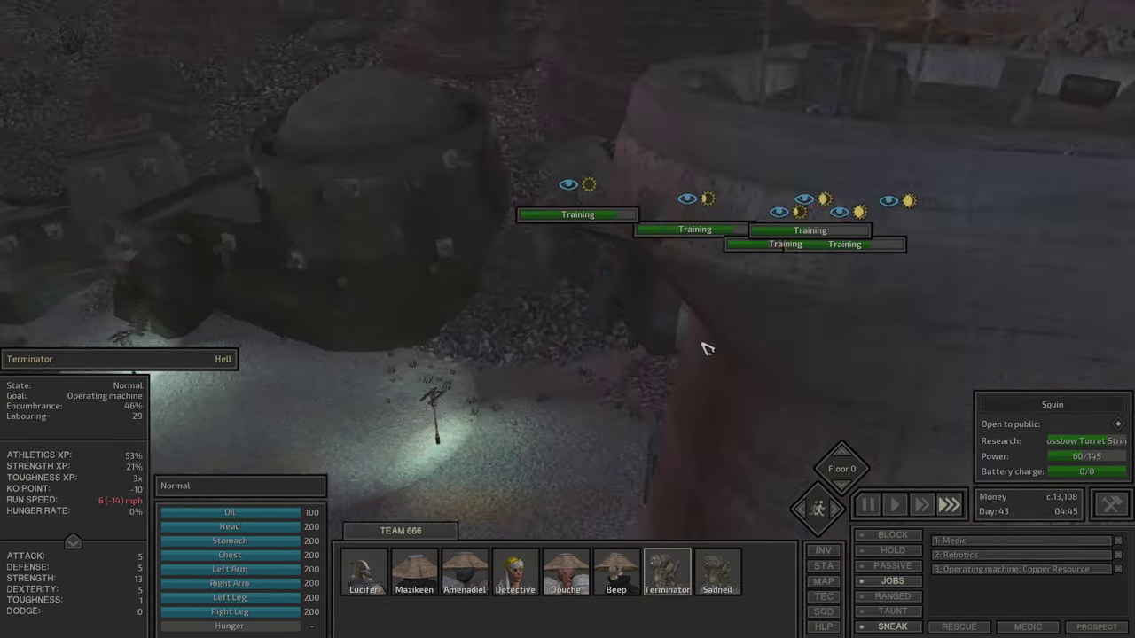
scroll(706, 348, "up", 3)
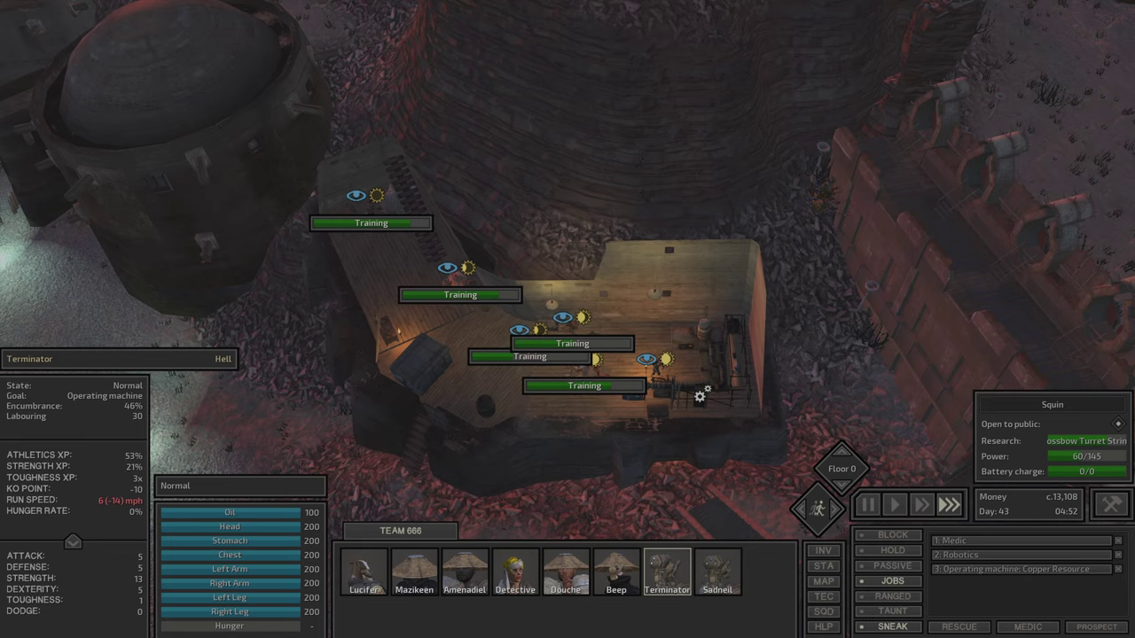
scroll(700, 394, "up", 3)
Select the Research Bench III that Lucifer operates and bring up the research screen
left_click(759, 450)
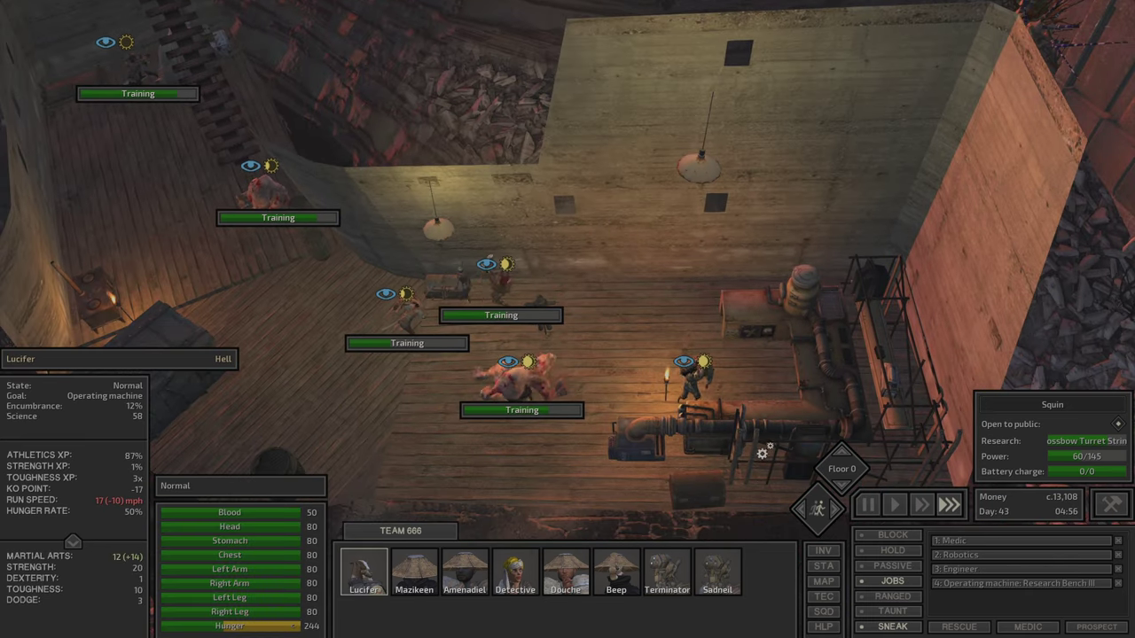
left_click(625, 336)
key("r")
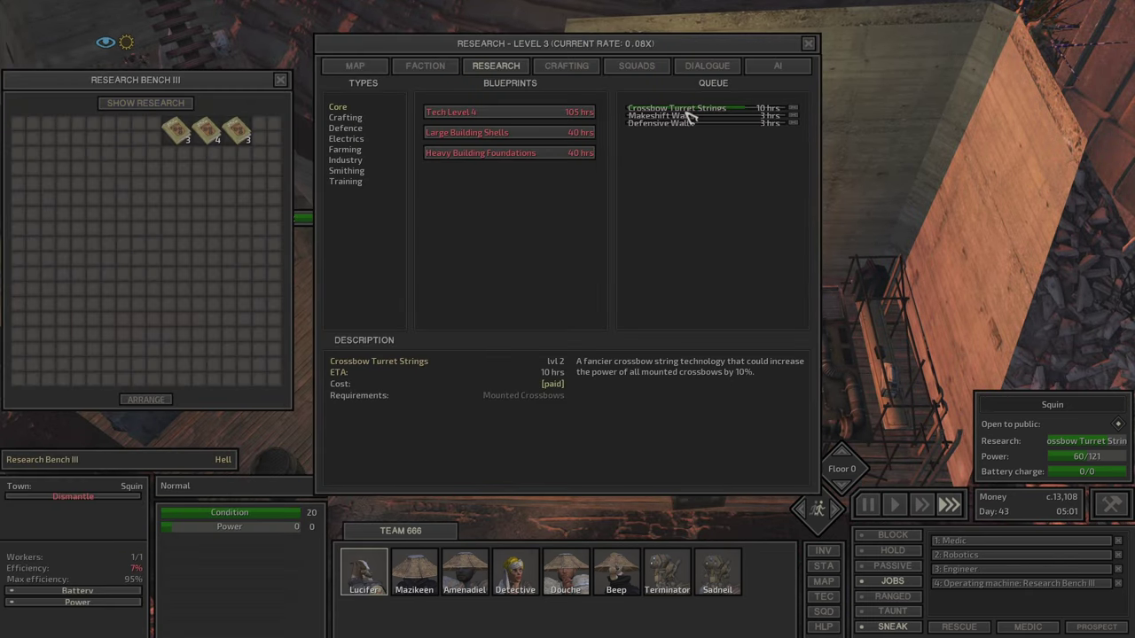
Browse the Crafting, Electrics, Farming, Industry and Smithing blueprints, ending on Core
left_click(352, 119)
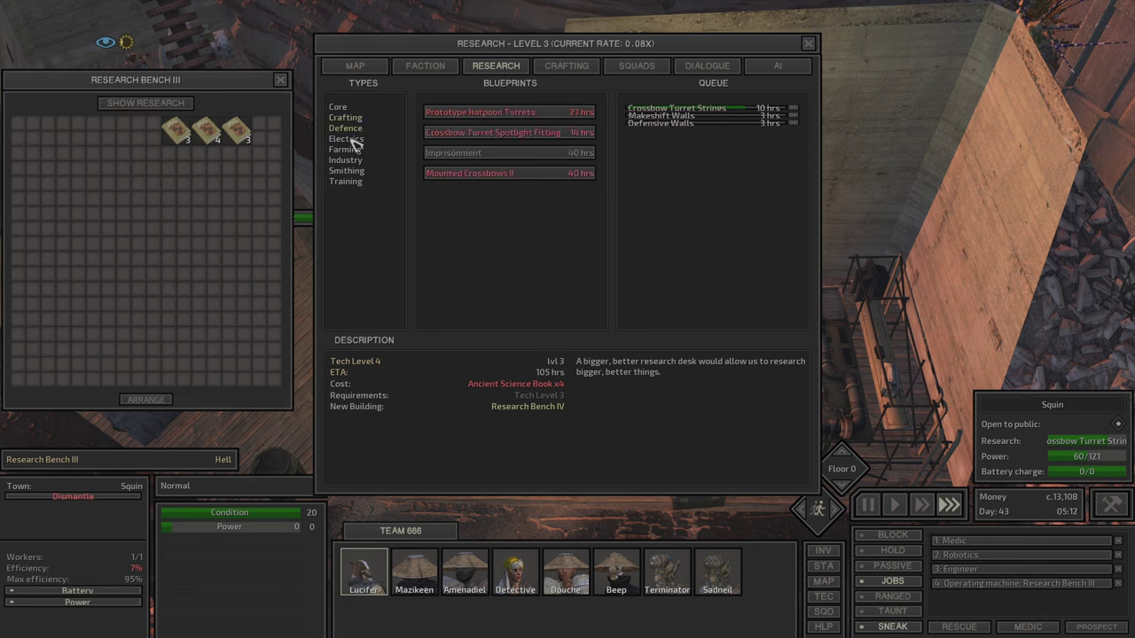
left_click(353, 140)
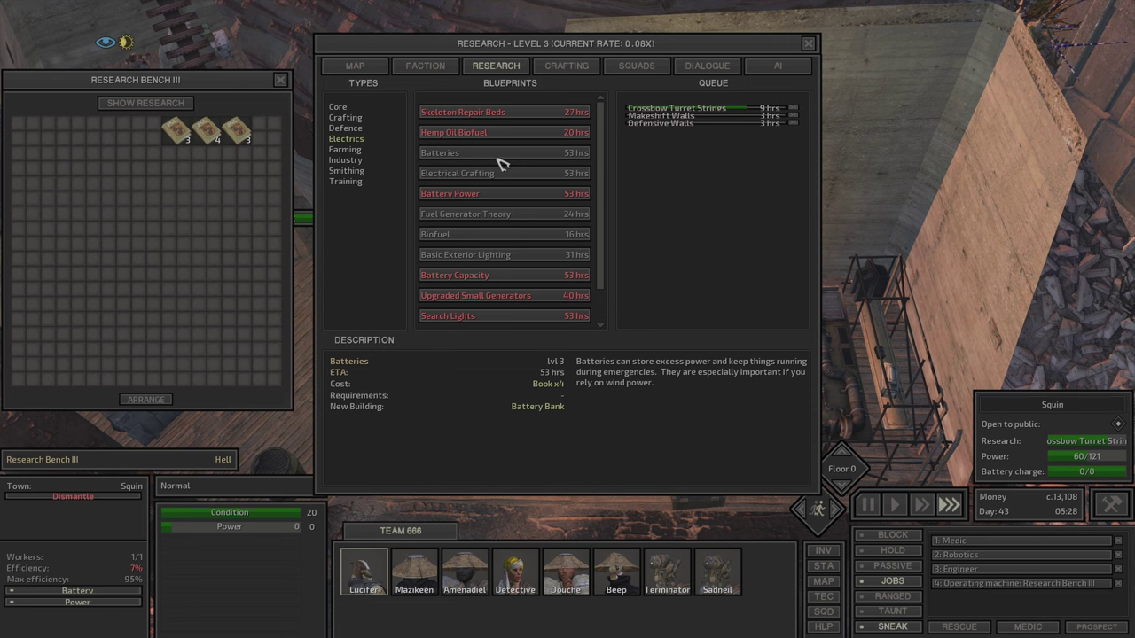
left_click(355, 152)
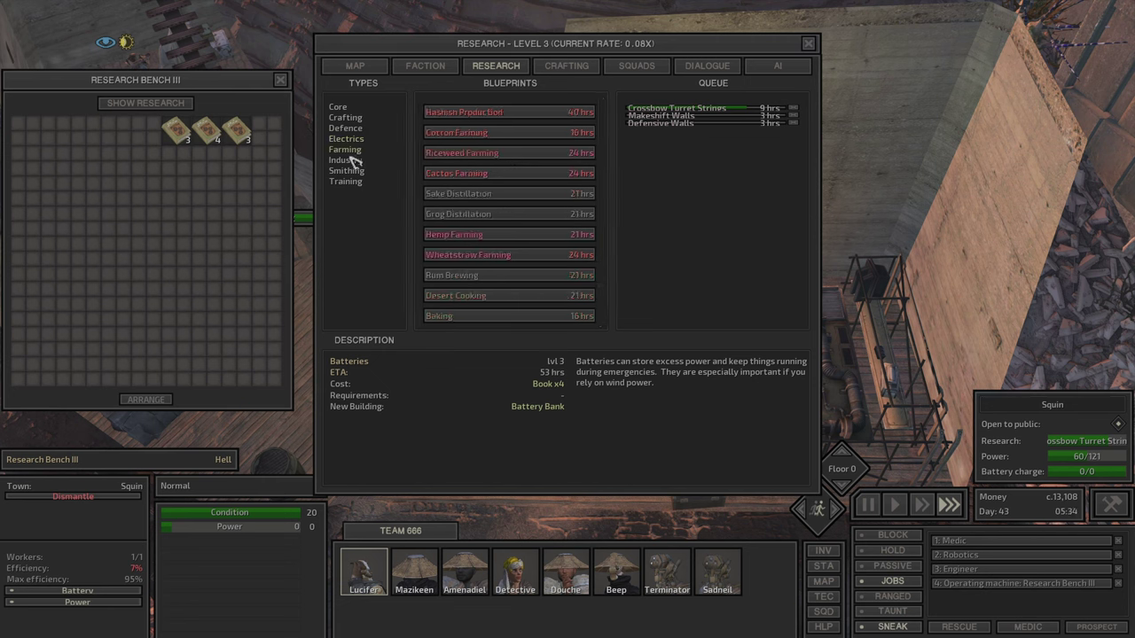
left_click(354, 160)
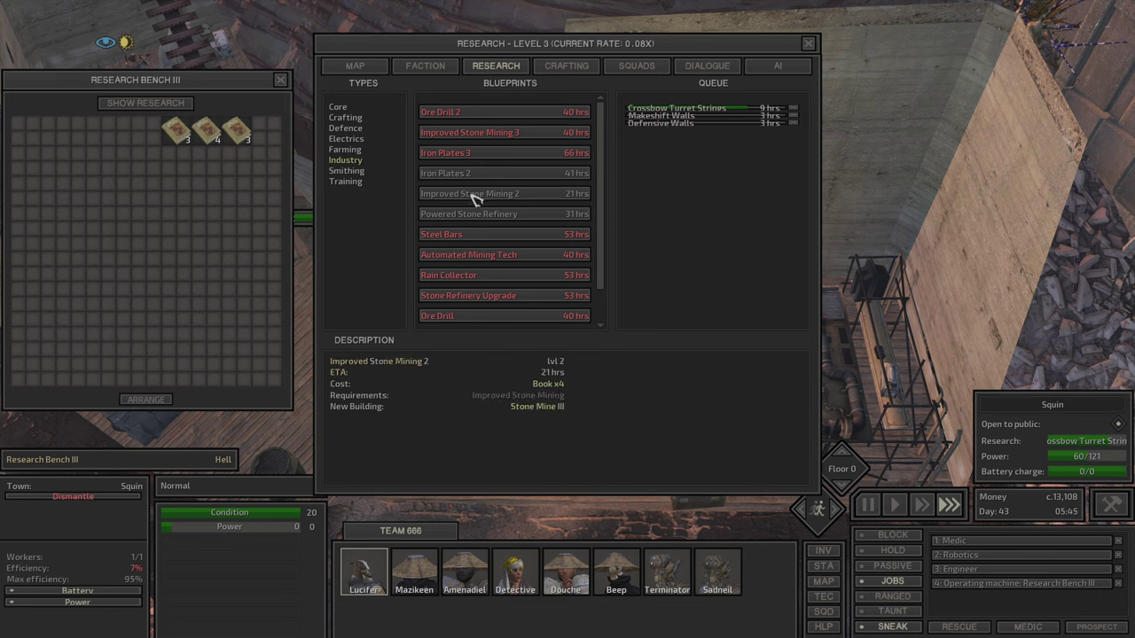
scroll(486, 221, "down", 1)
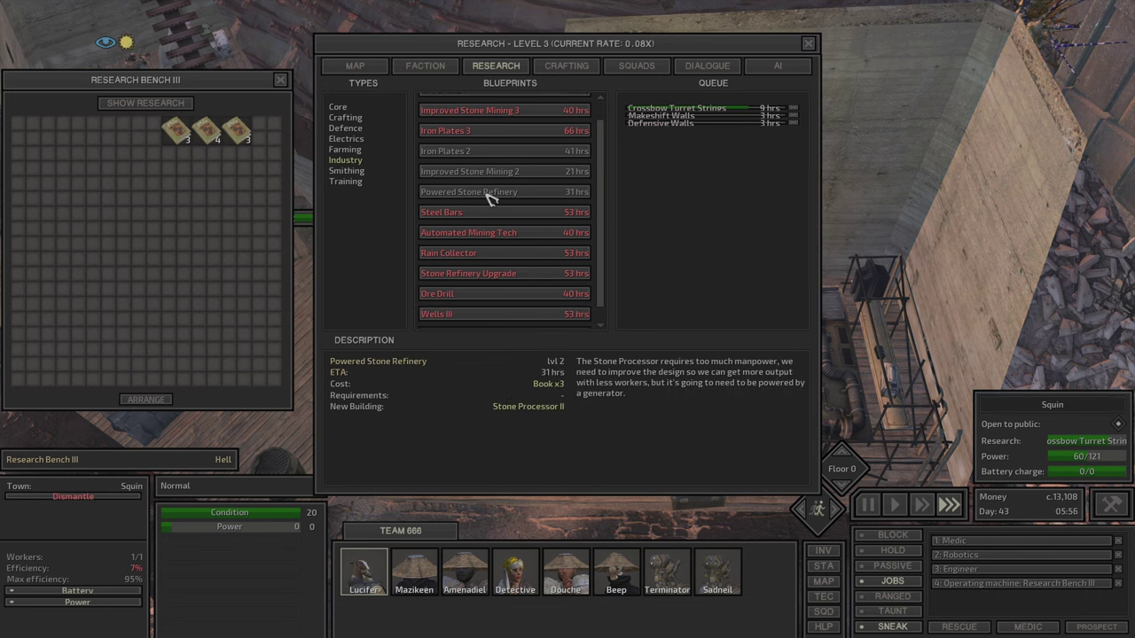
scroll(488, 197, "down", 1)
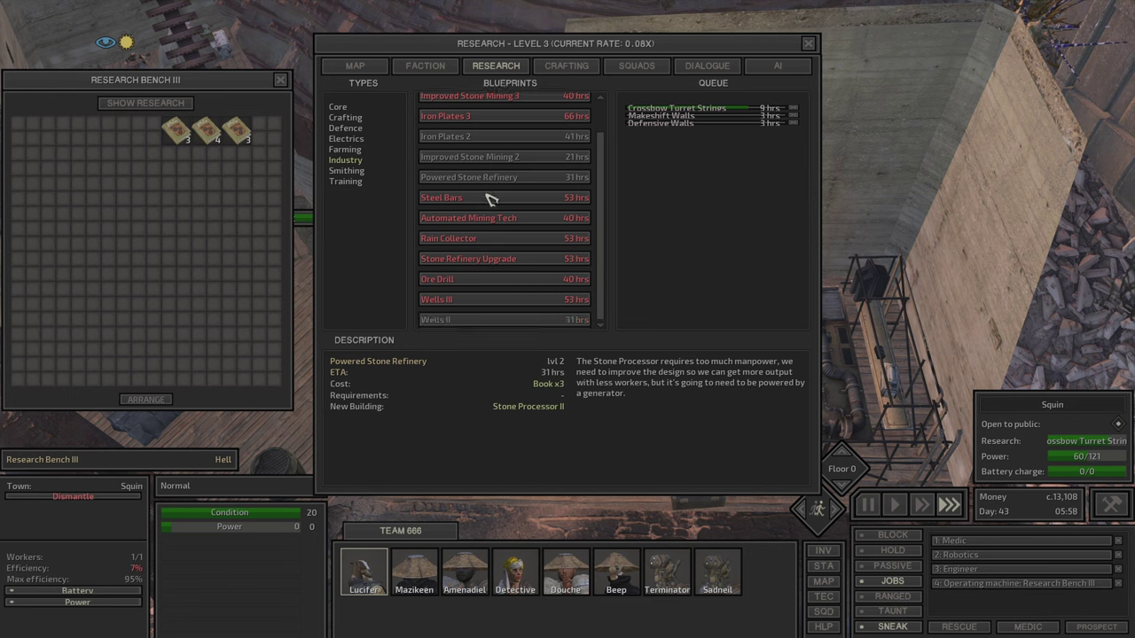
left_click(355, 171)
left_click(355, 182)
left_click(346, 118)
left_click(345, 115)
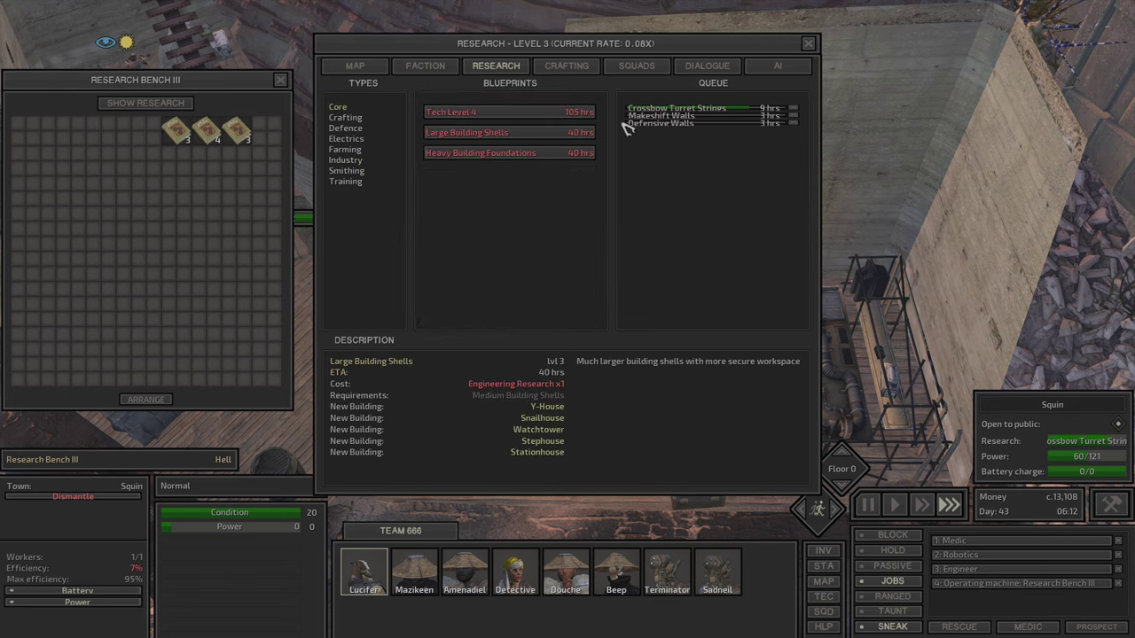
Close research, select Amenadiel at the thief training boxes, and let guards check Terminator's gear
key("Escape")
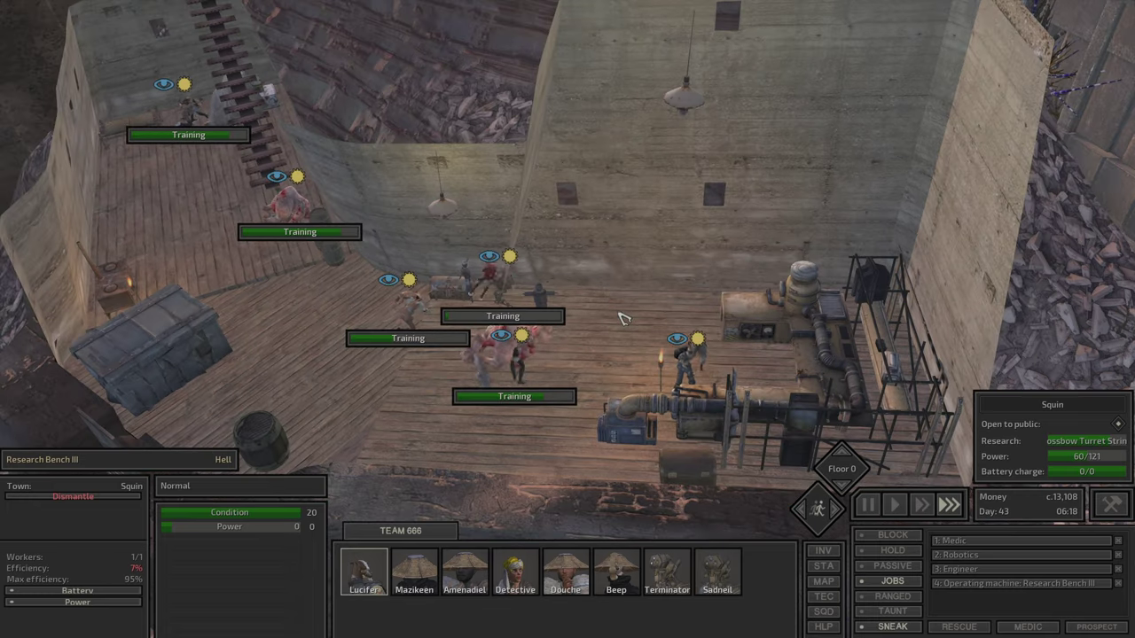
key("a")
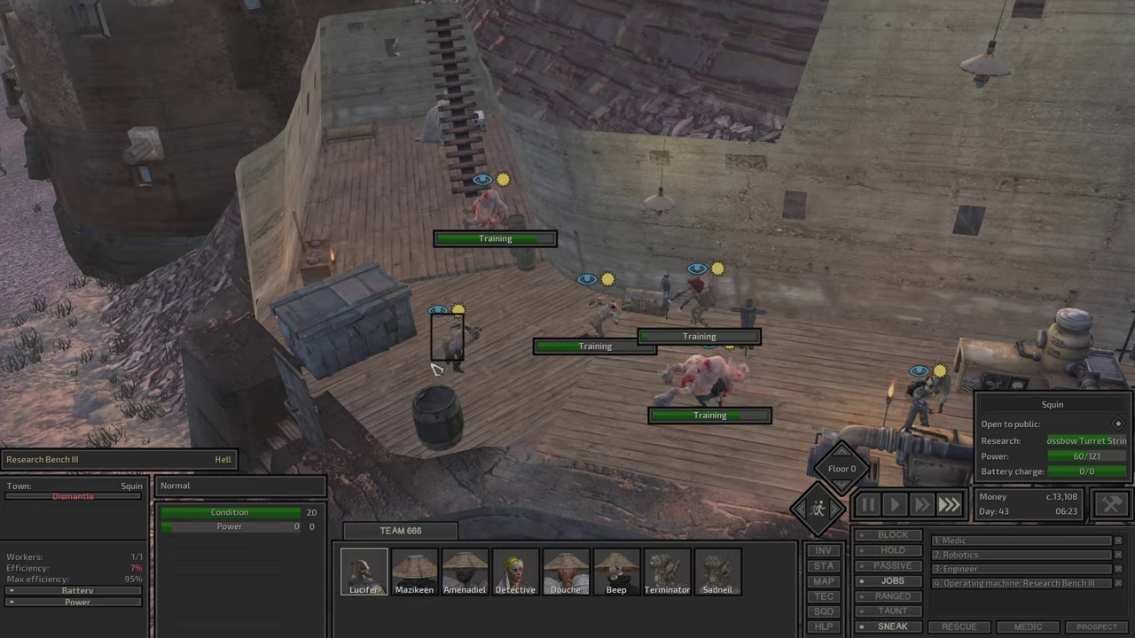
key("a")
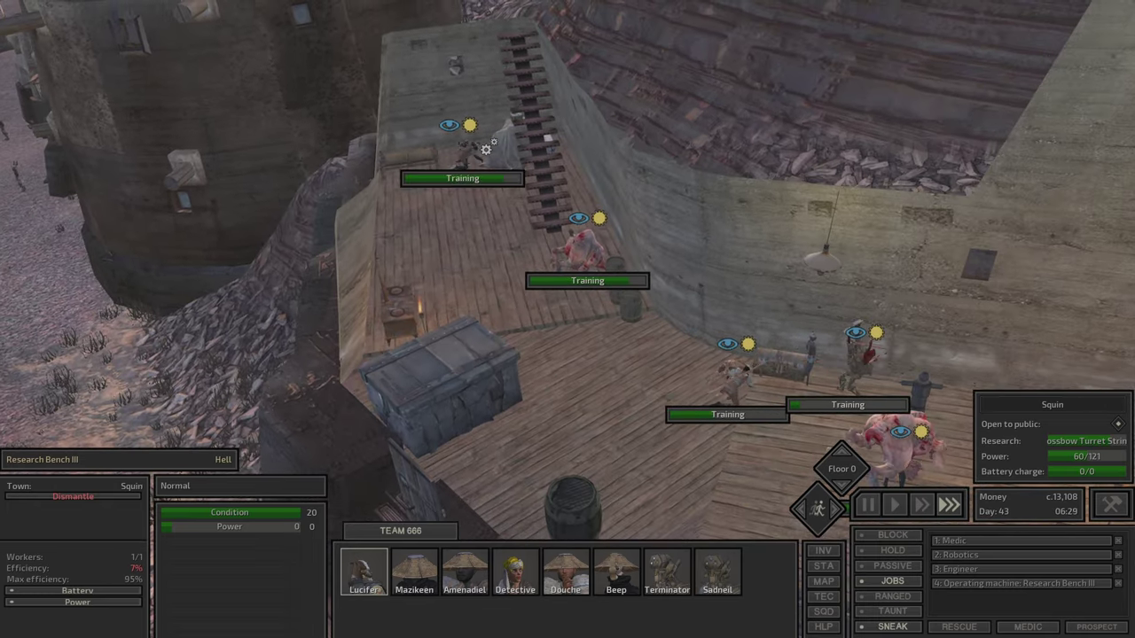
left_click(465, 572)
scroll(435, 245, "up", 3)
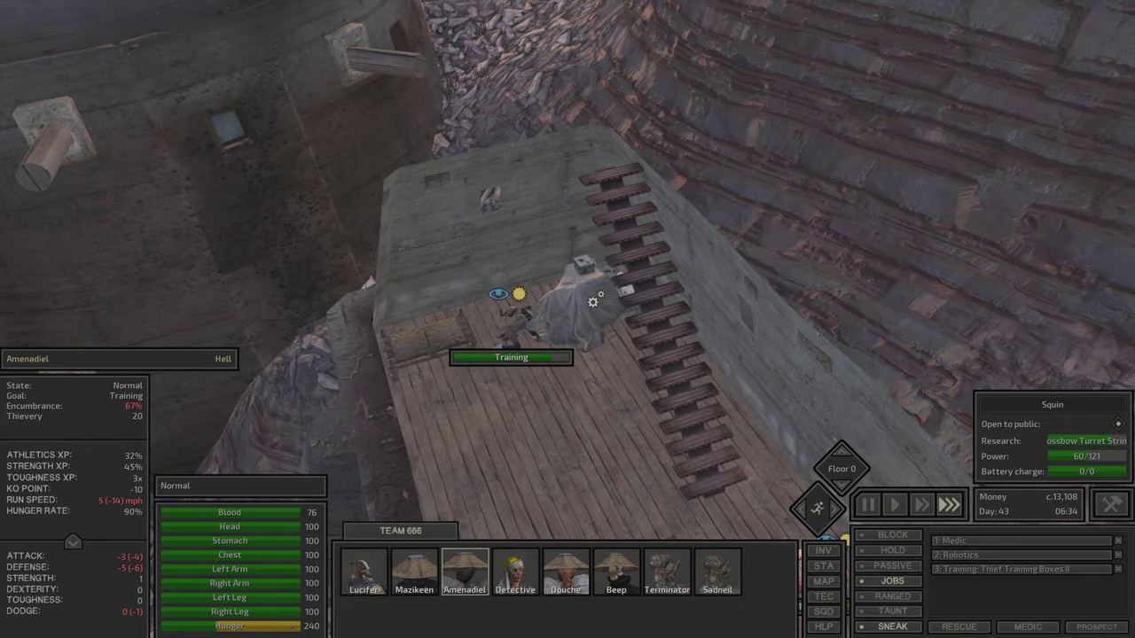
key("k")
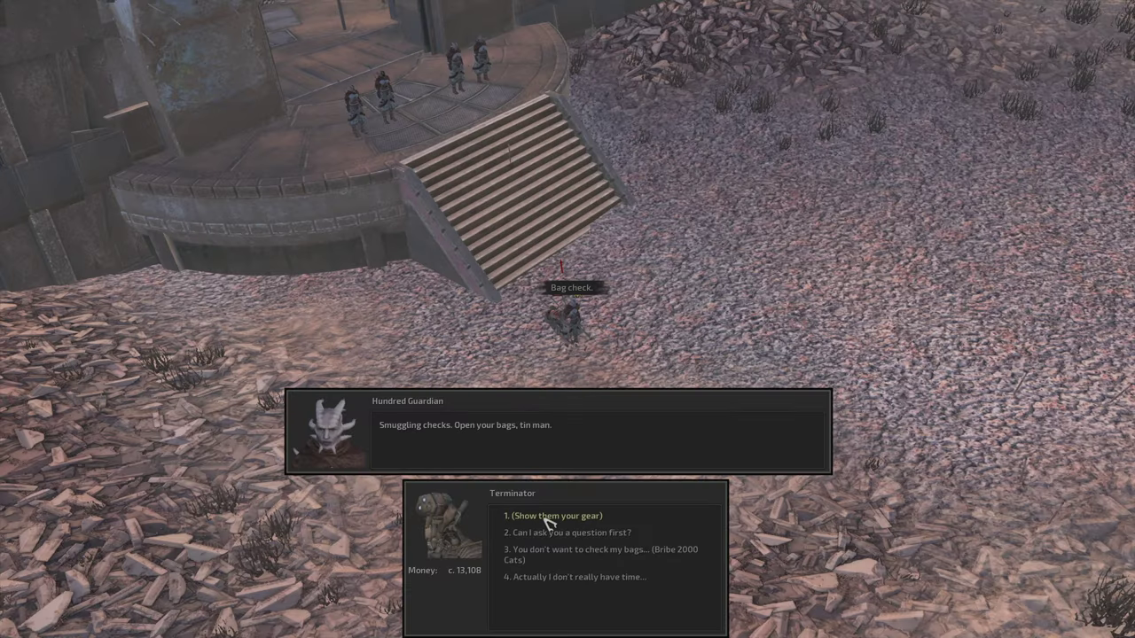
left_click(547, 516)
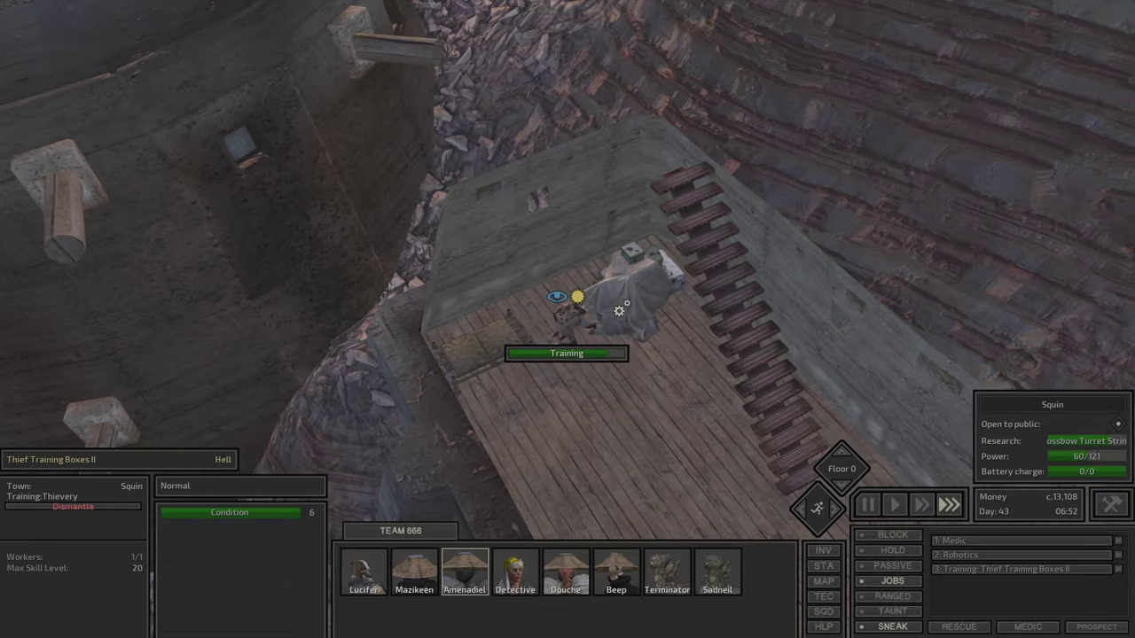
Review Amenadiel's and Mazikeen's skill sheets and inspect the Assassination Dummy II
key("p")
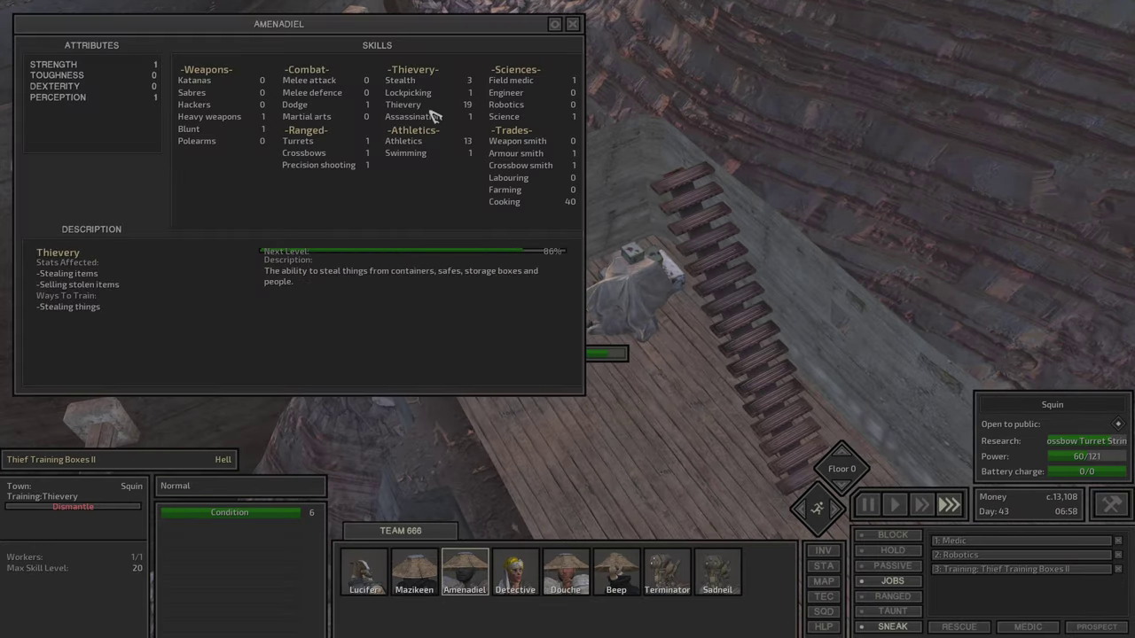
key("p")
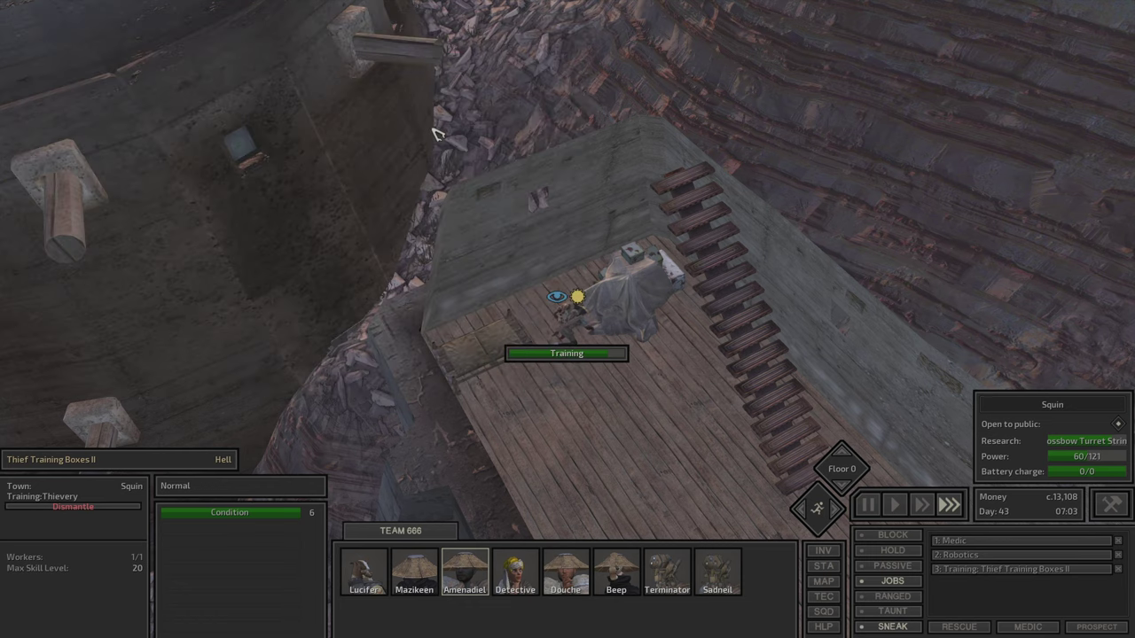
key("2")
key("p")
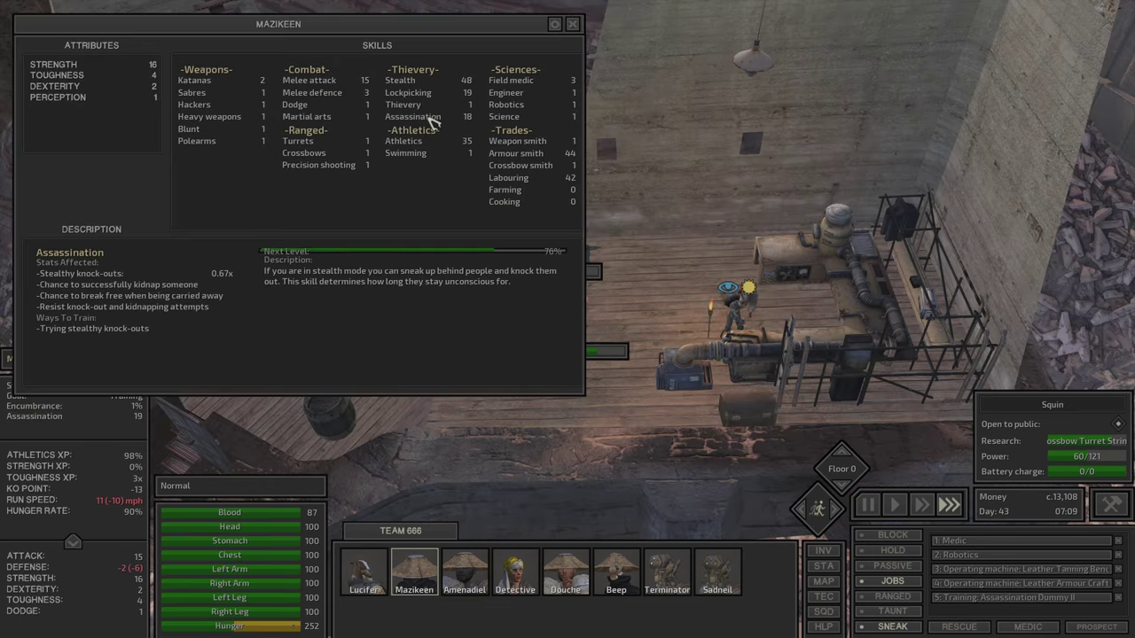
key("p")
left_click(590, 251)
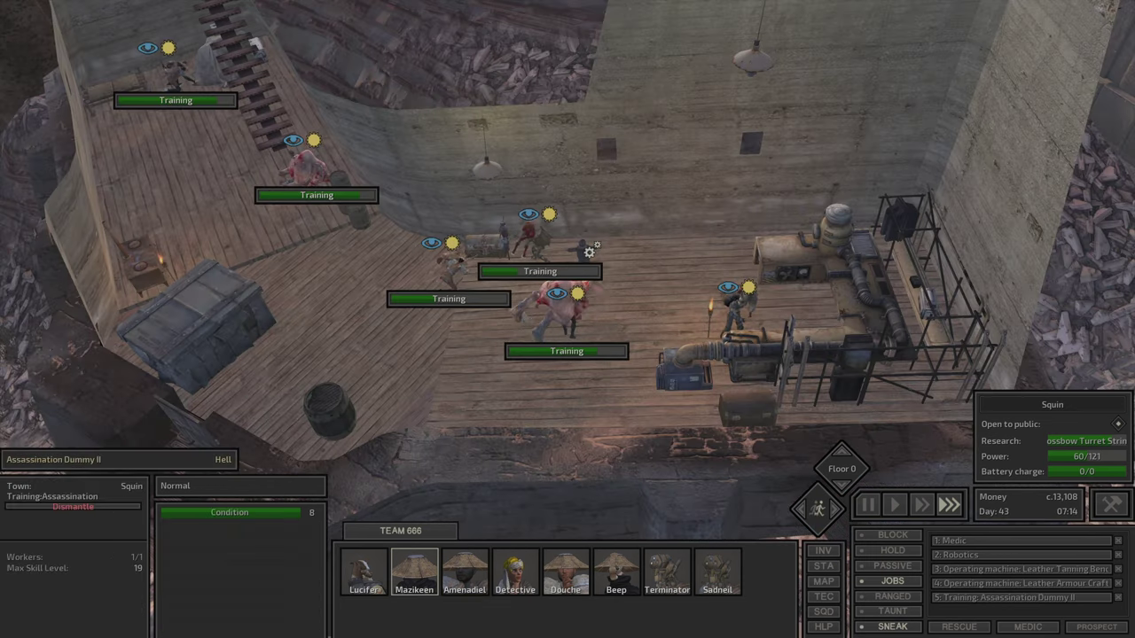
key("p")
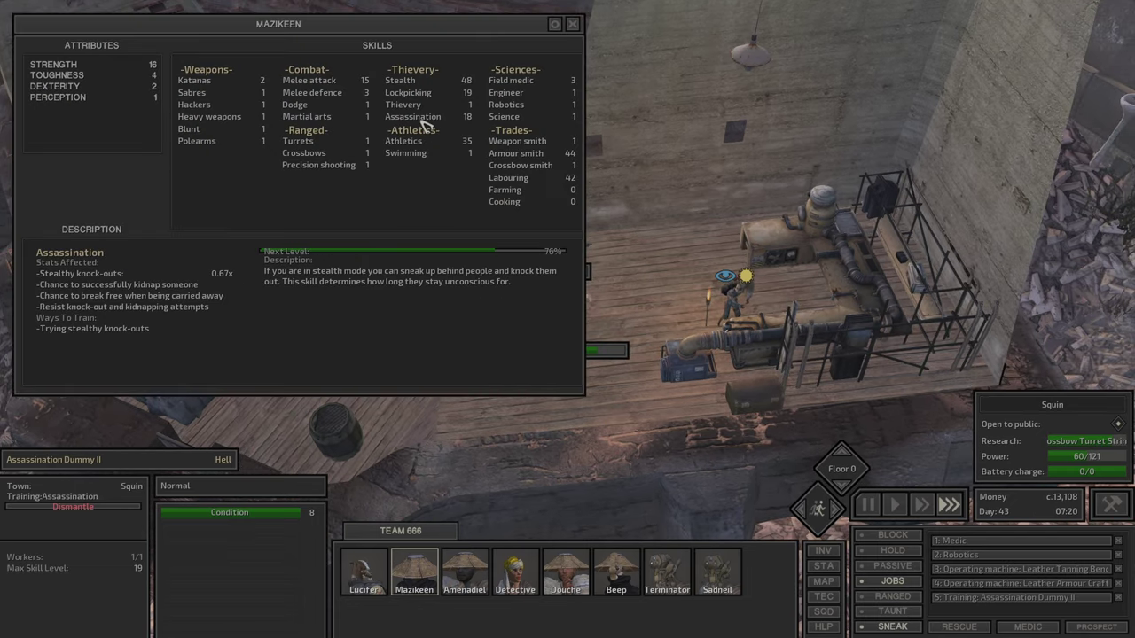
key("p")
Review Douche's skill sheet, inspect his training dummy, and step through the other crew's sheets
key("5")
key("5")
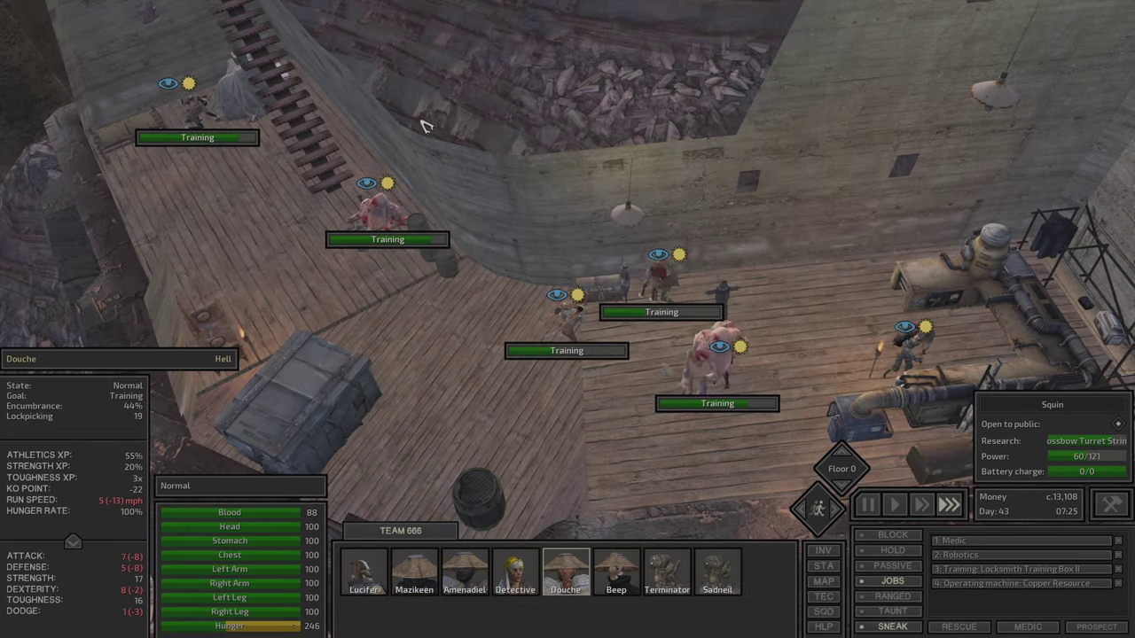
key("p")
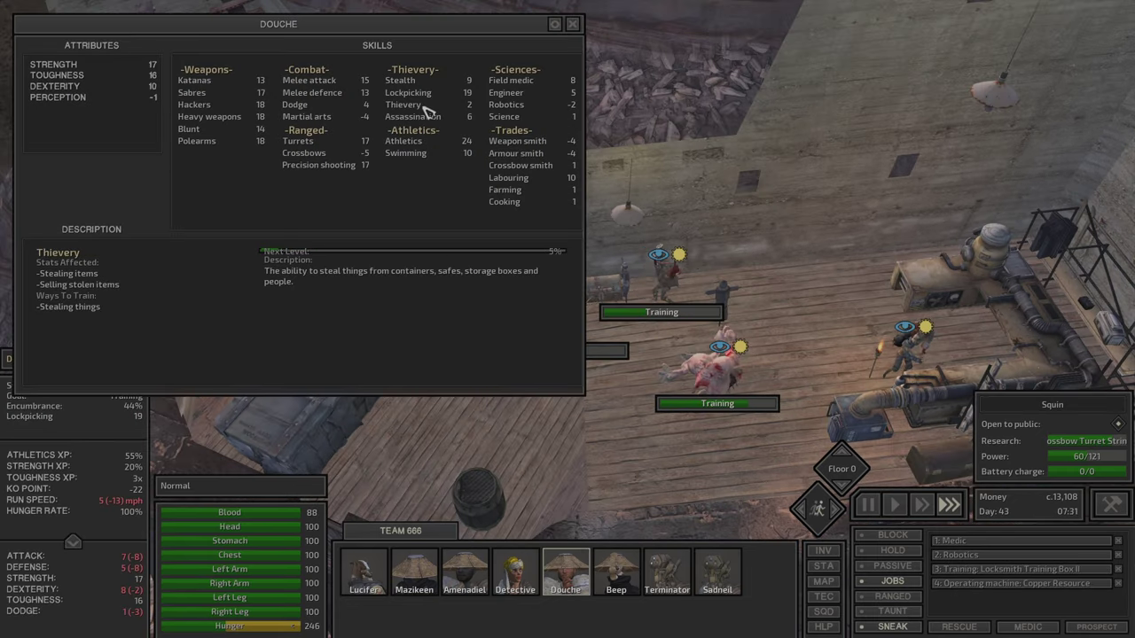
key("p")
left_click(599, 278)
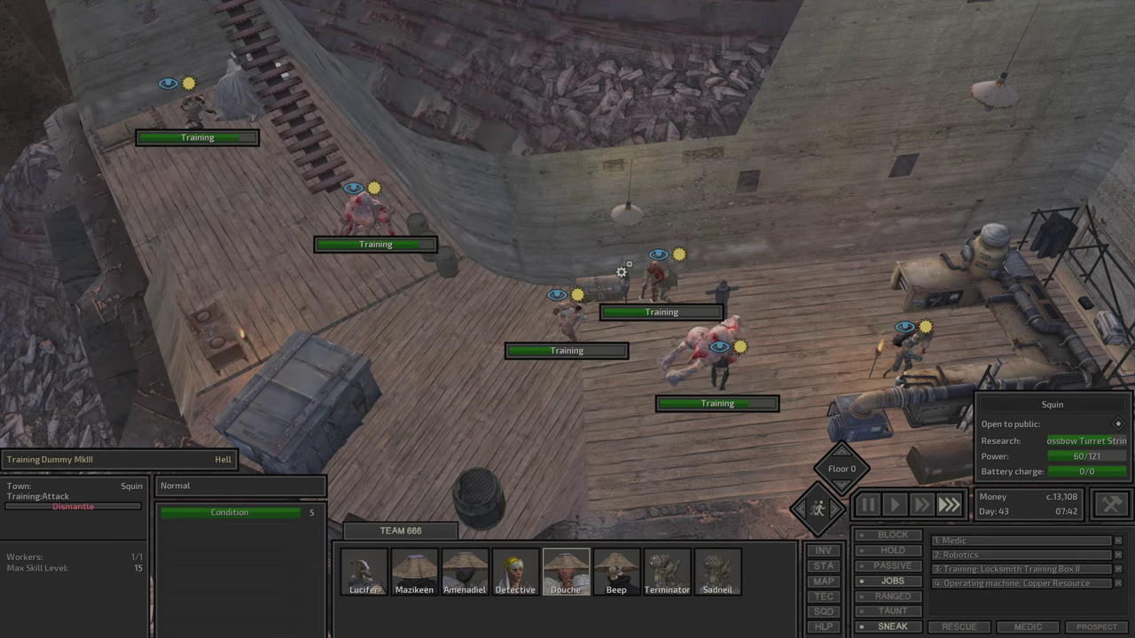
key("p")
left_click(624, 254)
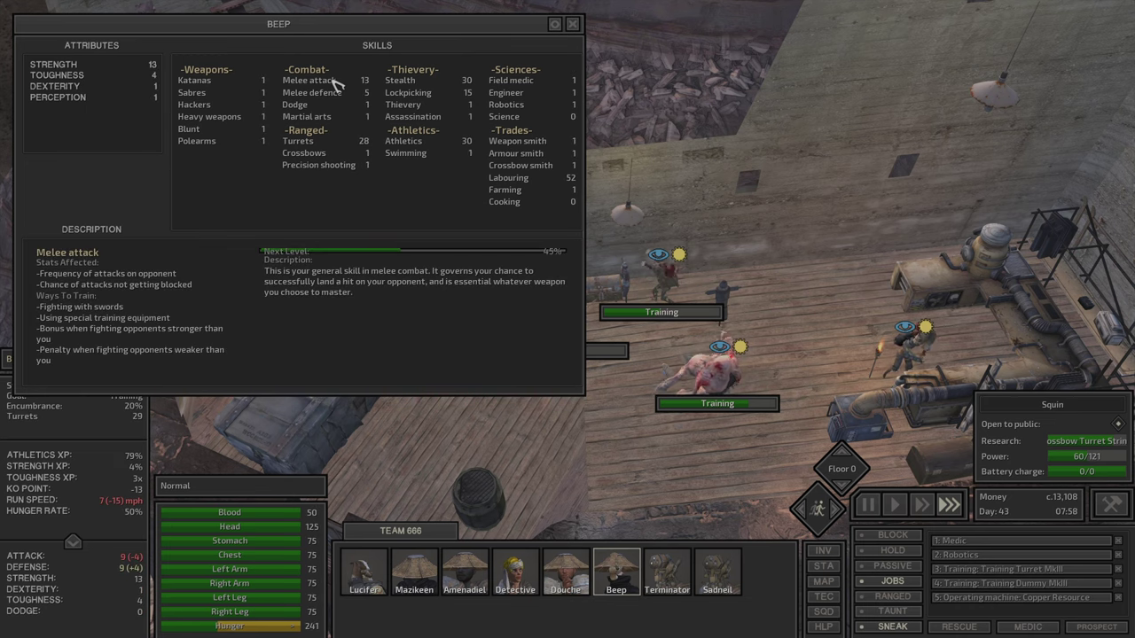
key("Tab")
key("Tab")
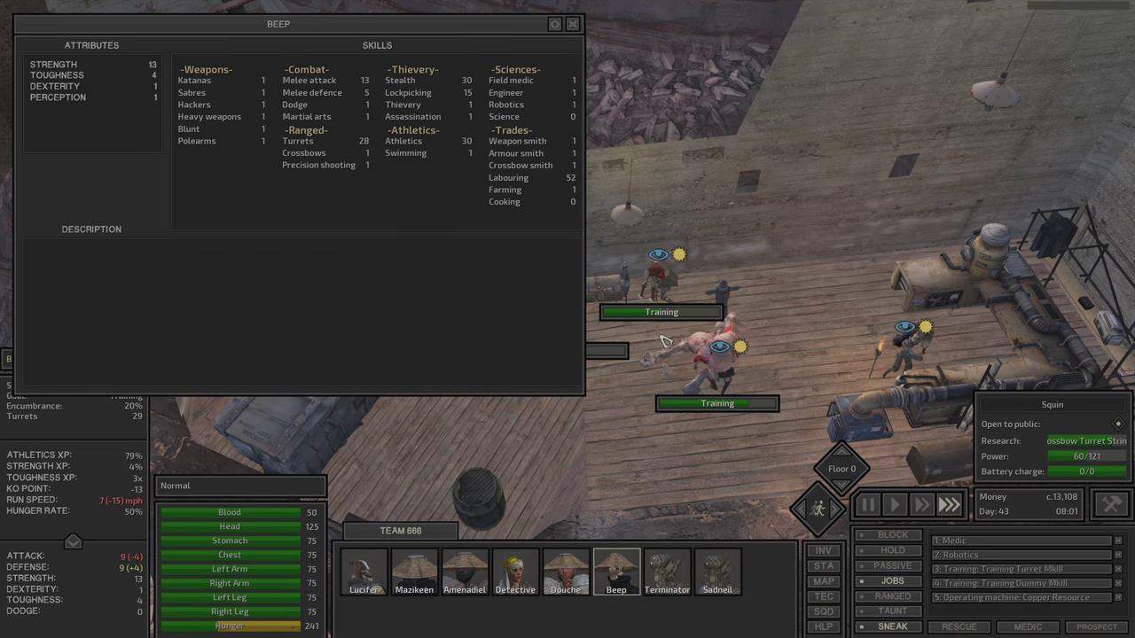
key("Tab")
key("Tab")
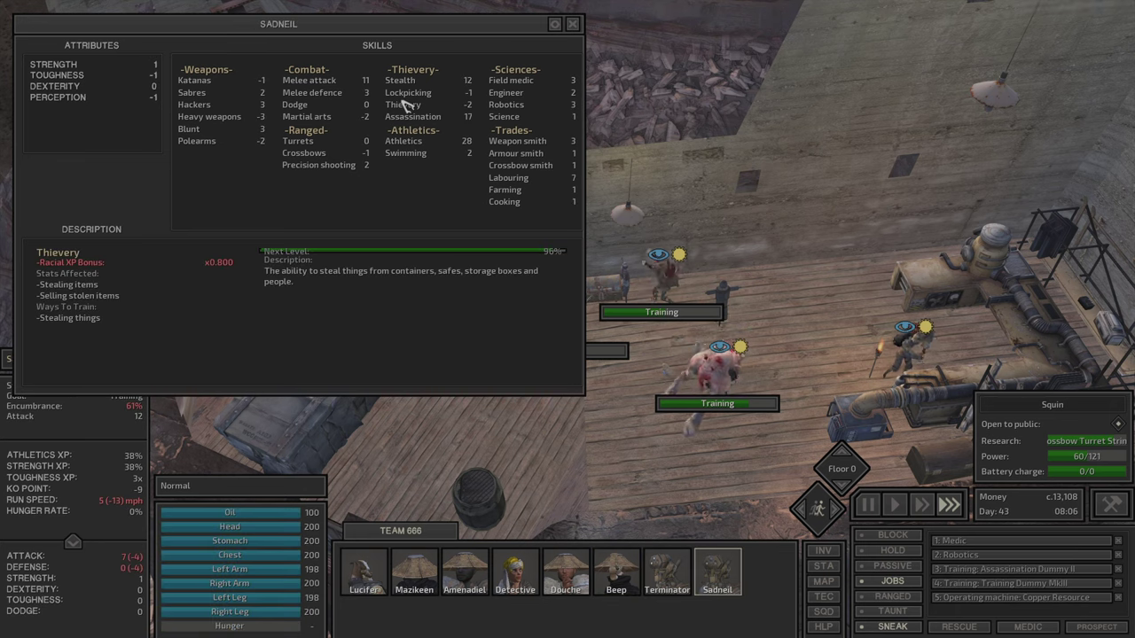
Review Beep's skill sheet and inspect the training turret
key("Escape")
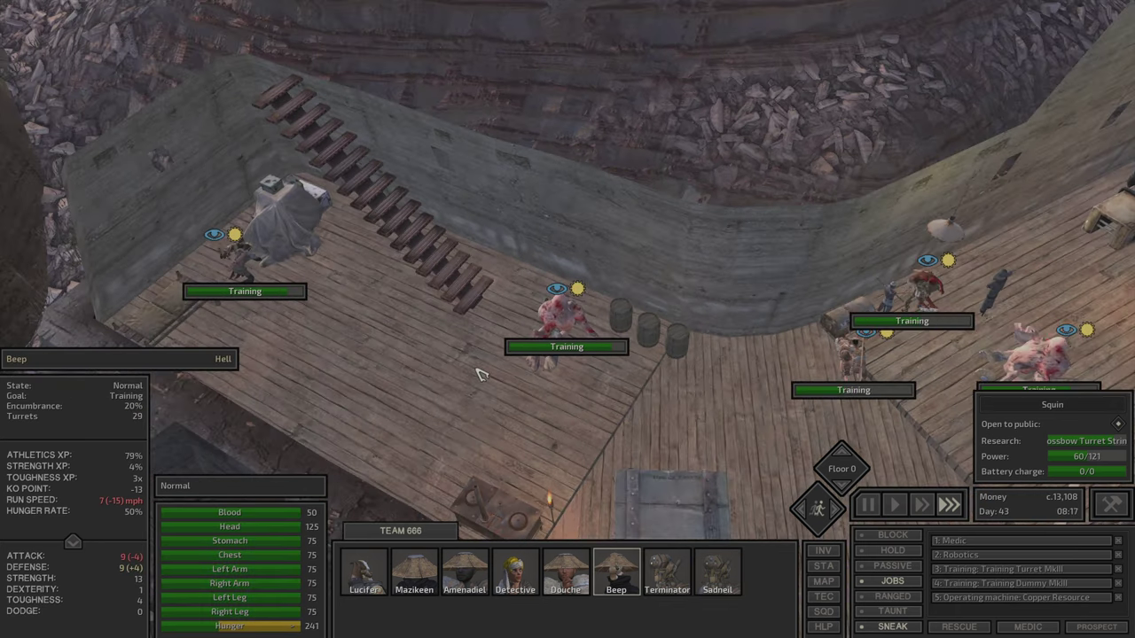
key("c")
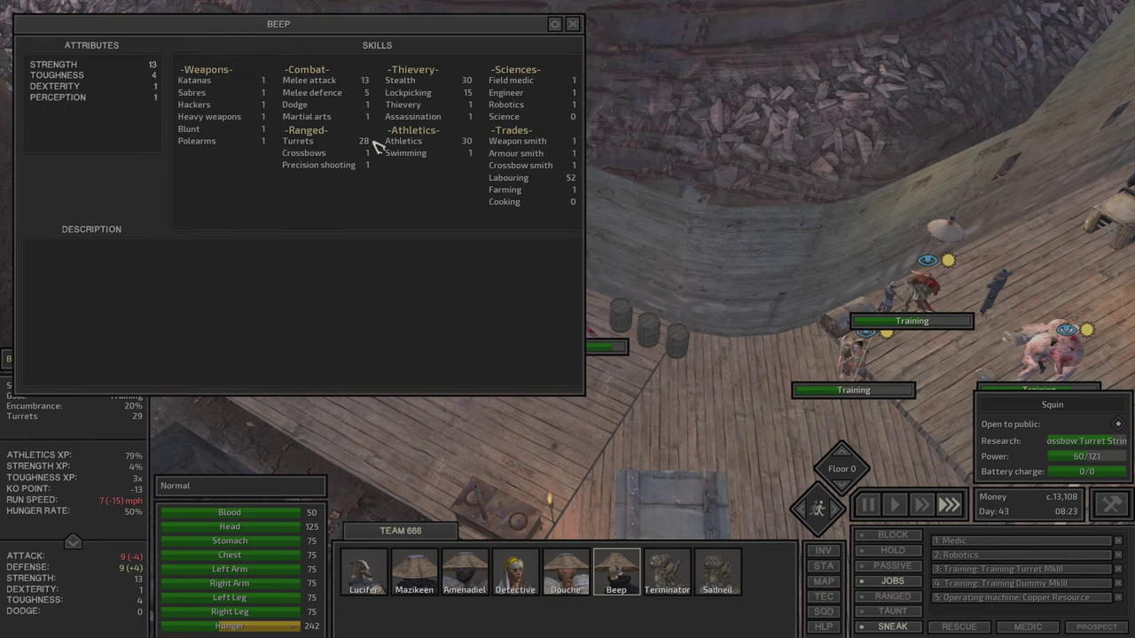
mouse_move(298, 141)
key("Escape")
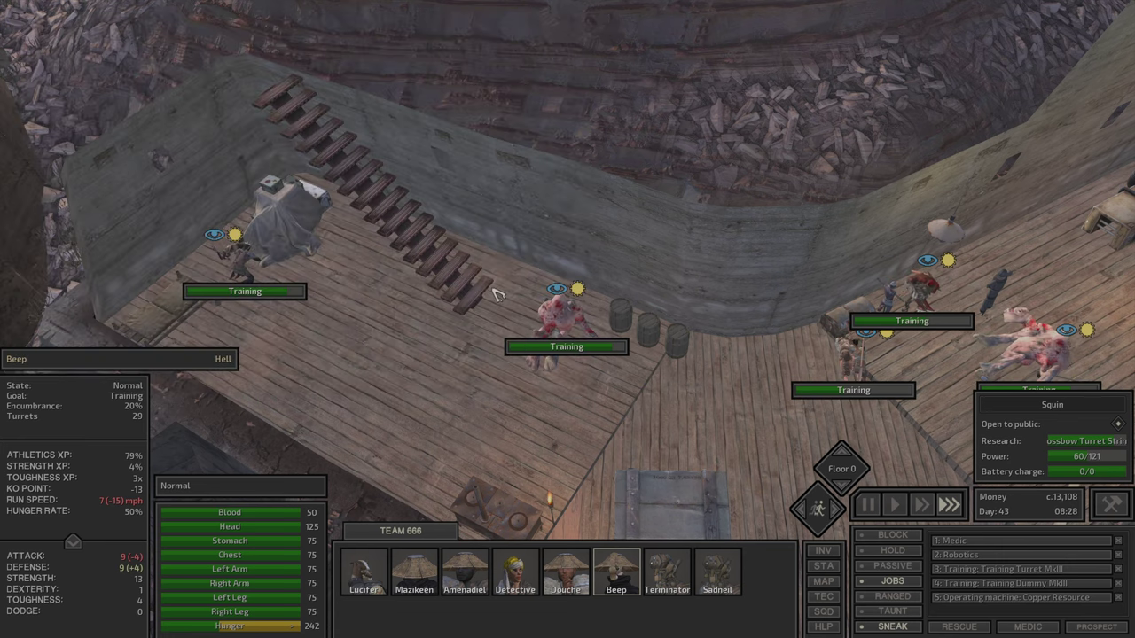
key("s")
left_click(191, 324)
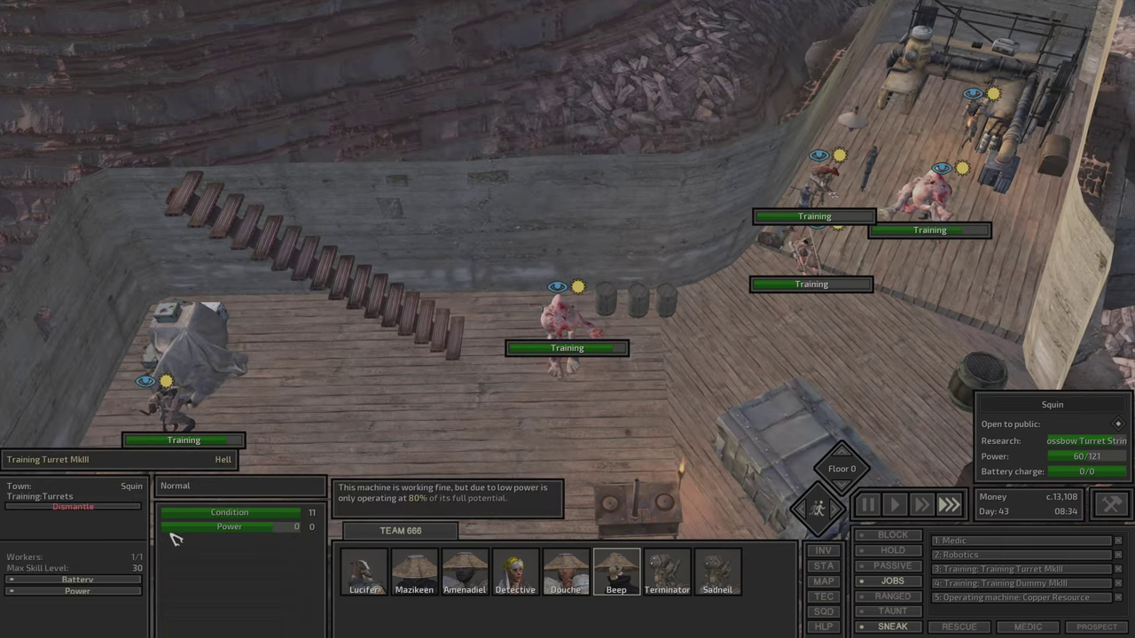
key("d")
Inspect the Longhouse, general storage chest, copper crate (20 copper), cooking stove and food store (4 items)
left_click(725, 301)
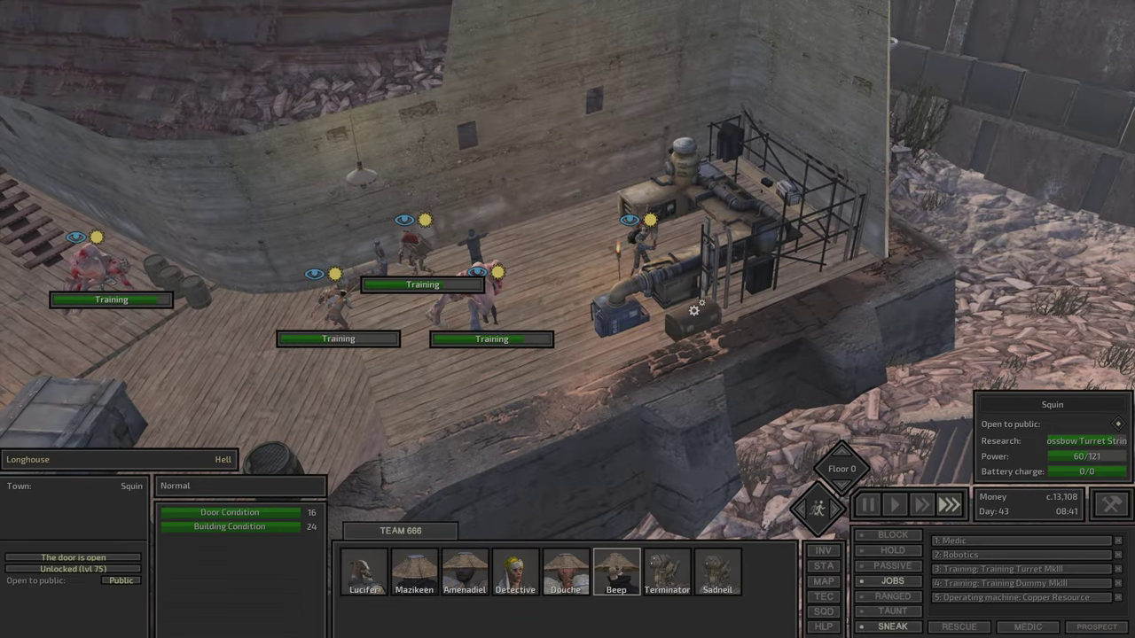
left_click(694, 312)
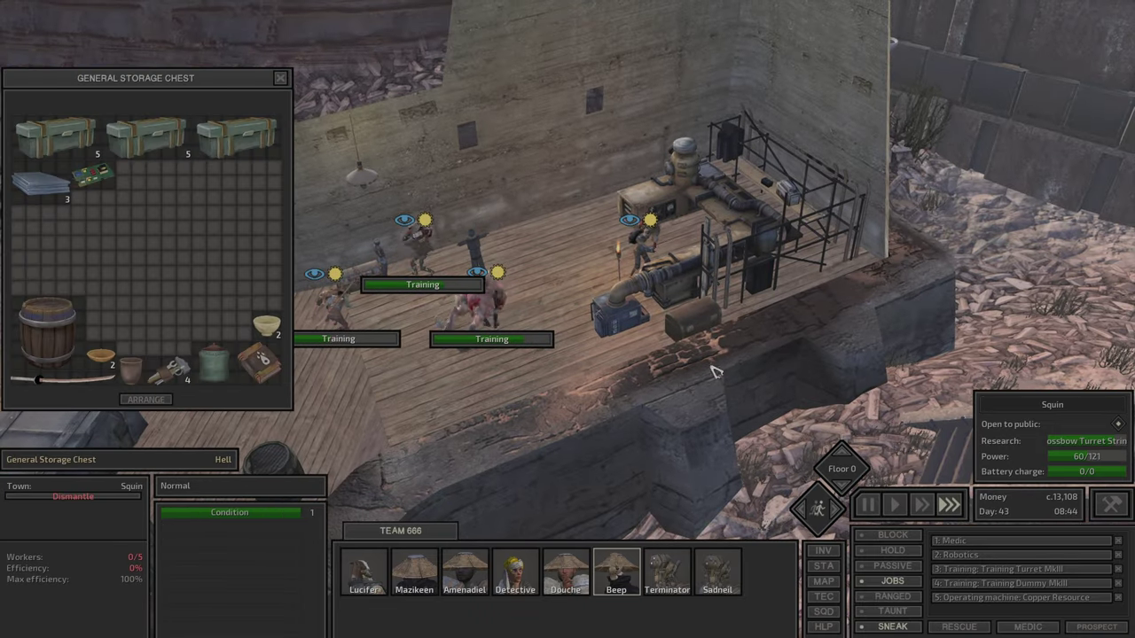
key("e")
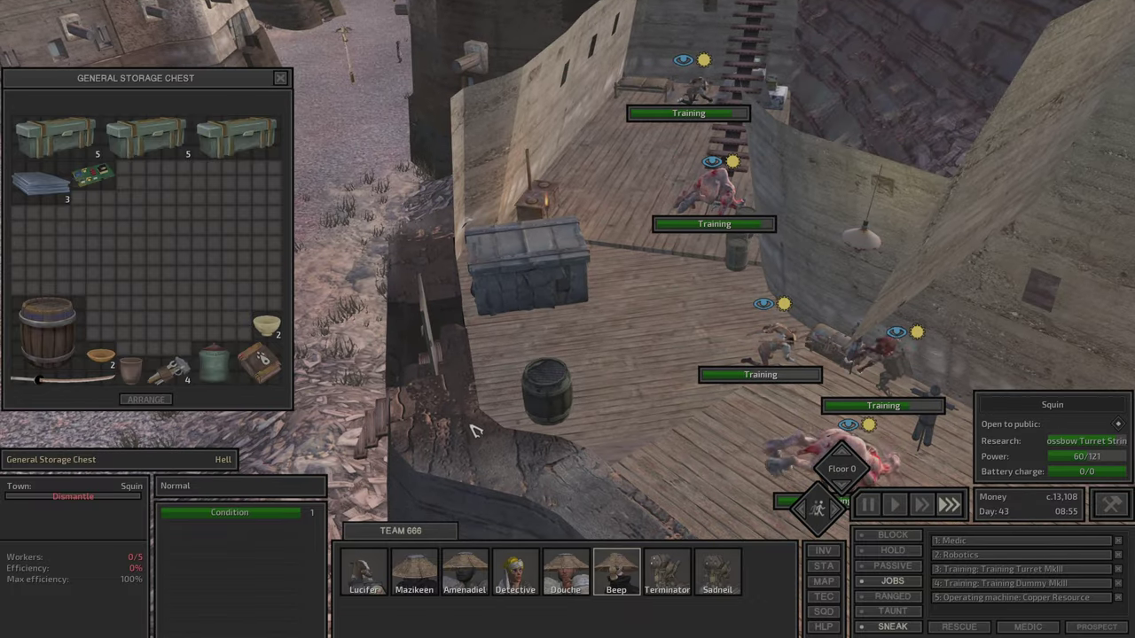
left_click(519, 276)
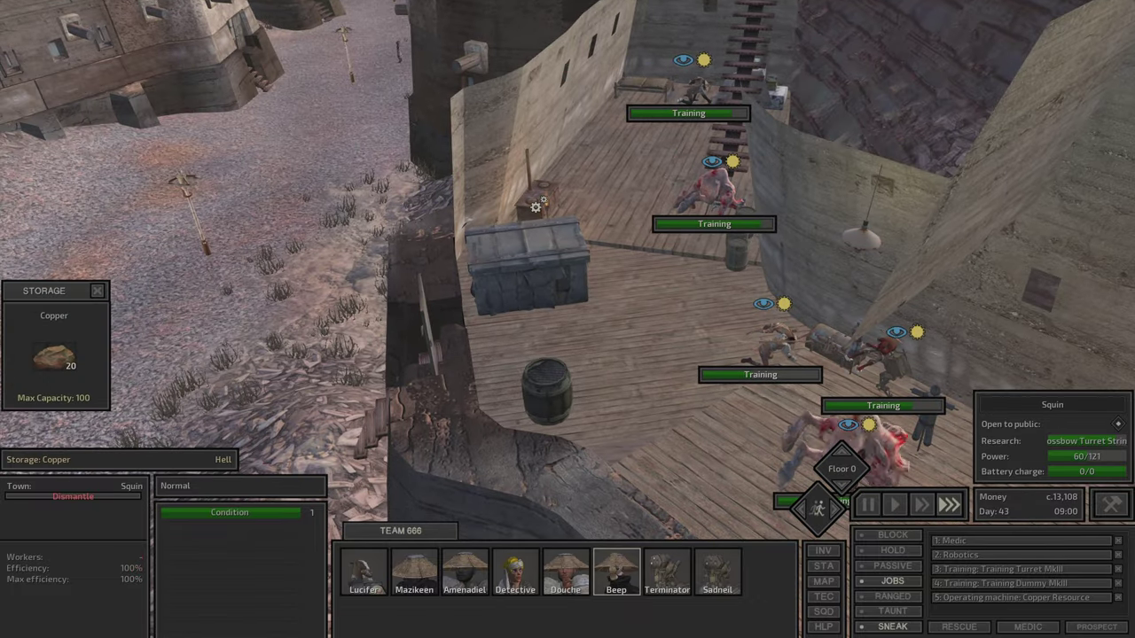
left_click(536, 207)
left_click(529, 395)
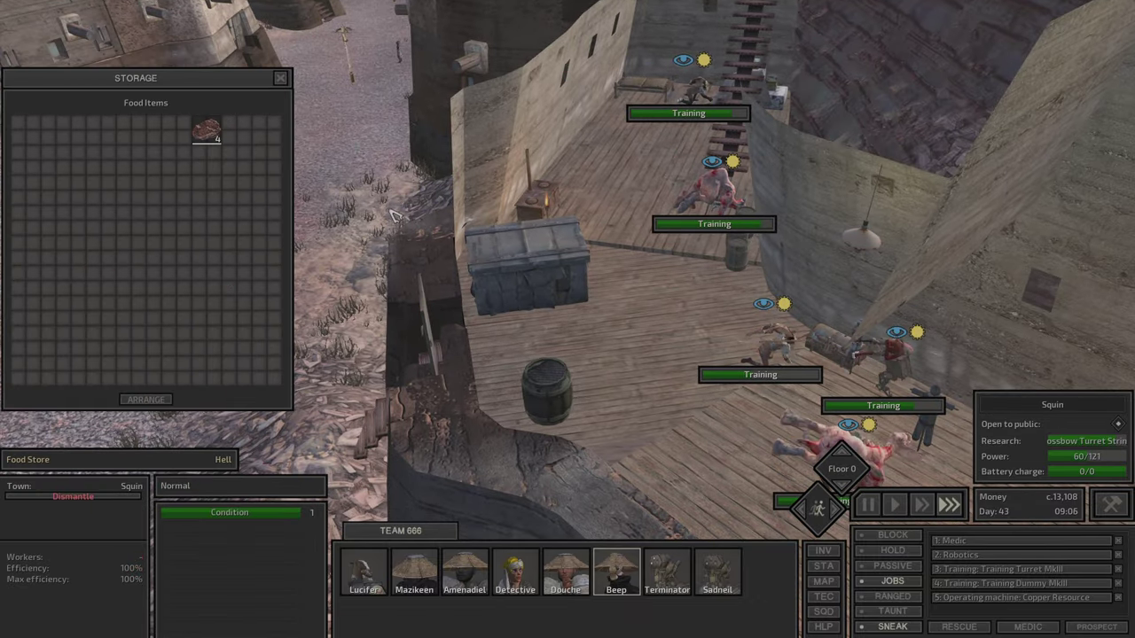
mouse_move(207, 131)
key("e")
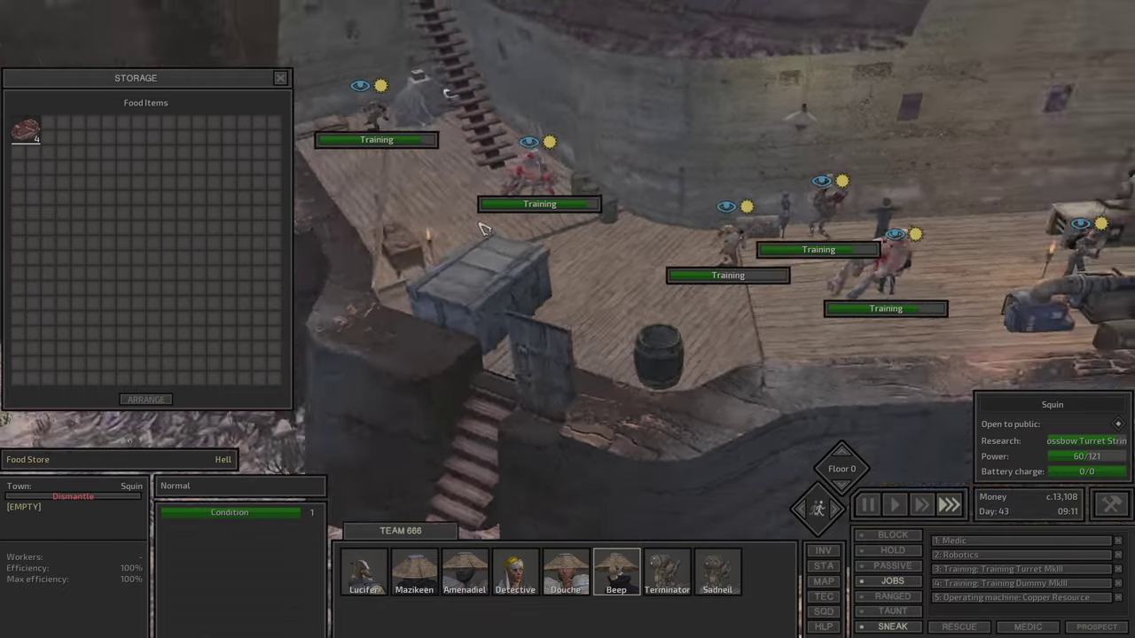
left_click(623, 187)
key("e")
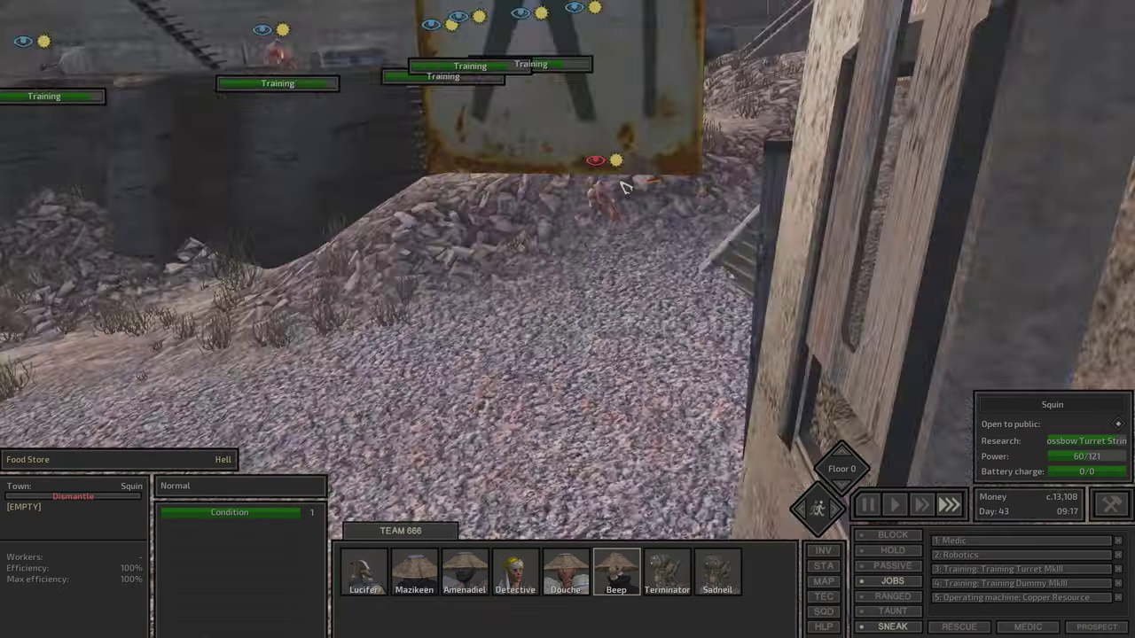
Have Sadneil take all 25 copper from the copper storage crate into his backpack
key("i")
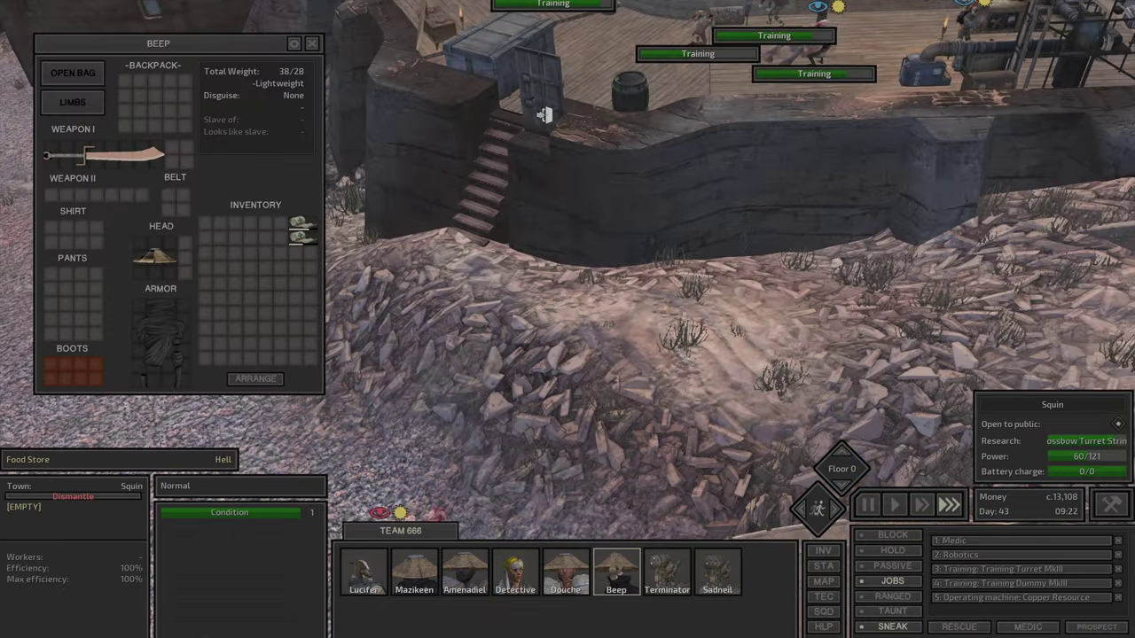
key("e")
left_click(667, 572)
left_click(717, 572)
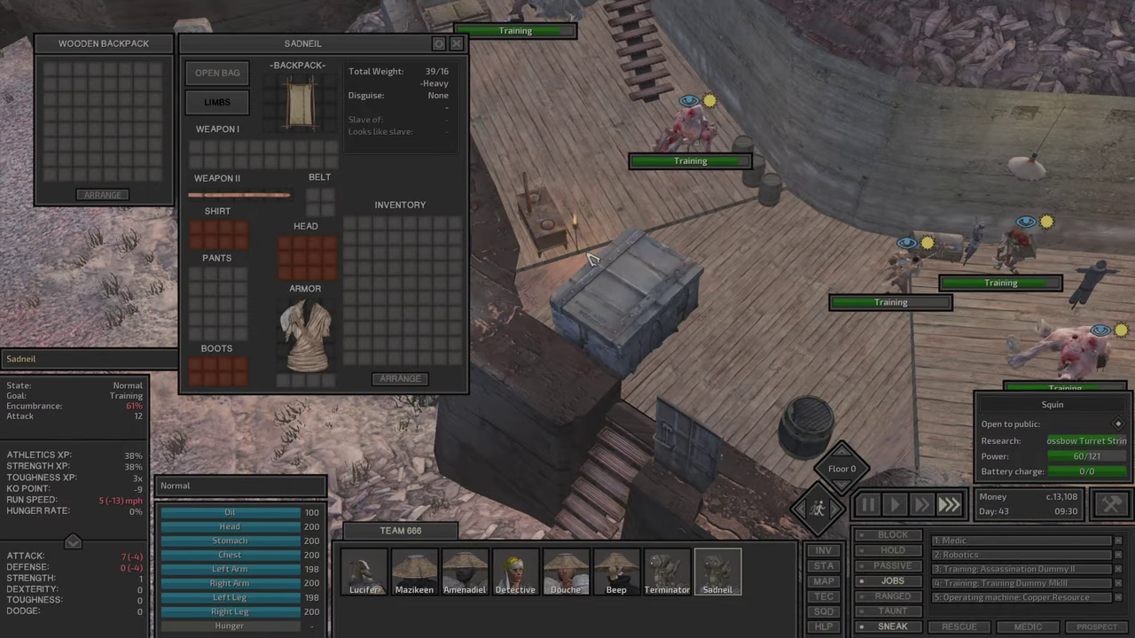
left_click(616, 307)
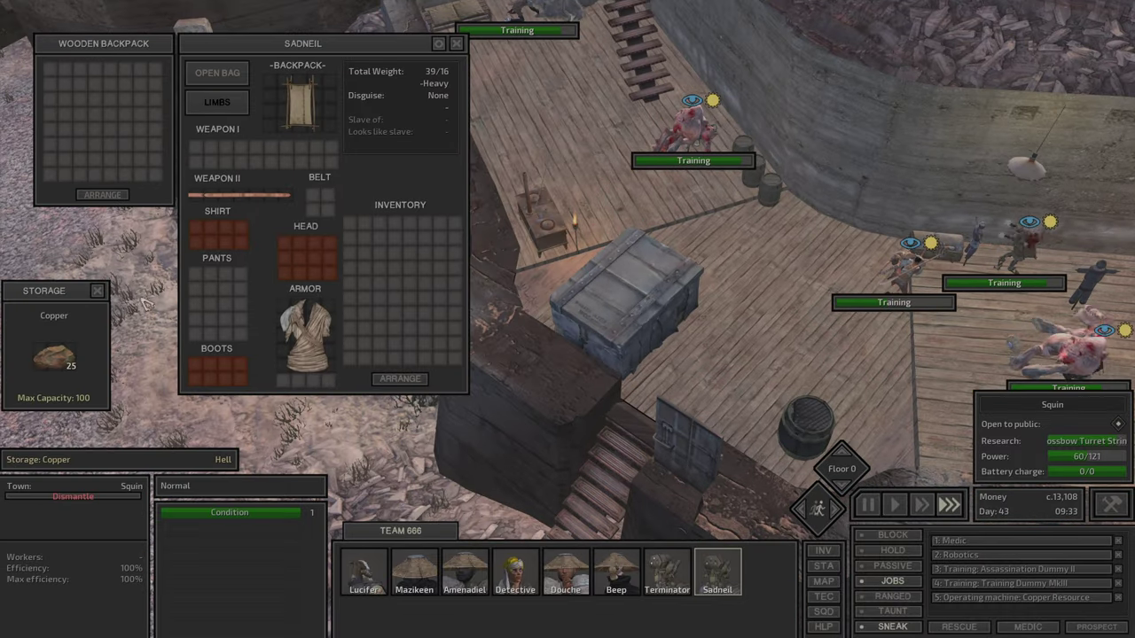
left_click(62, 367, "shift")
key("Escape")
scroll(684, 220, "up", 5)
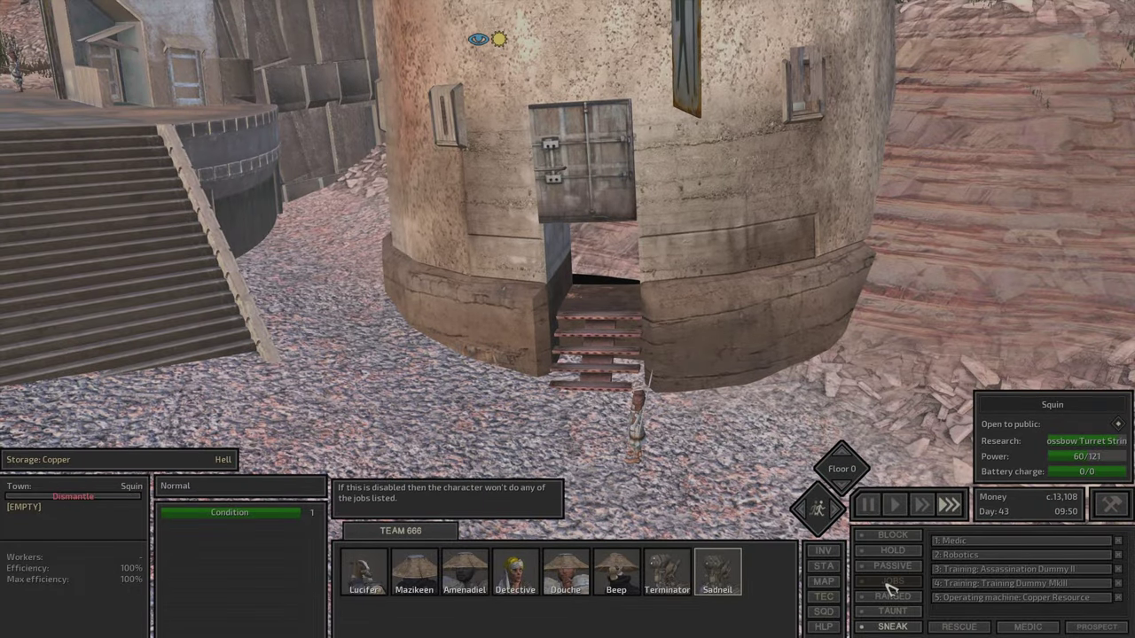
Switch off Sadneil's jobs and move the view inside the Travel Gear watchtower
left_click(891, 590)
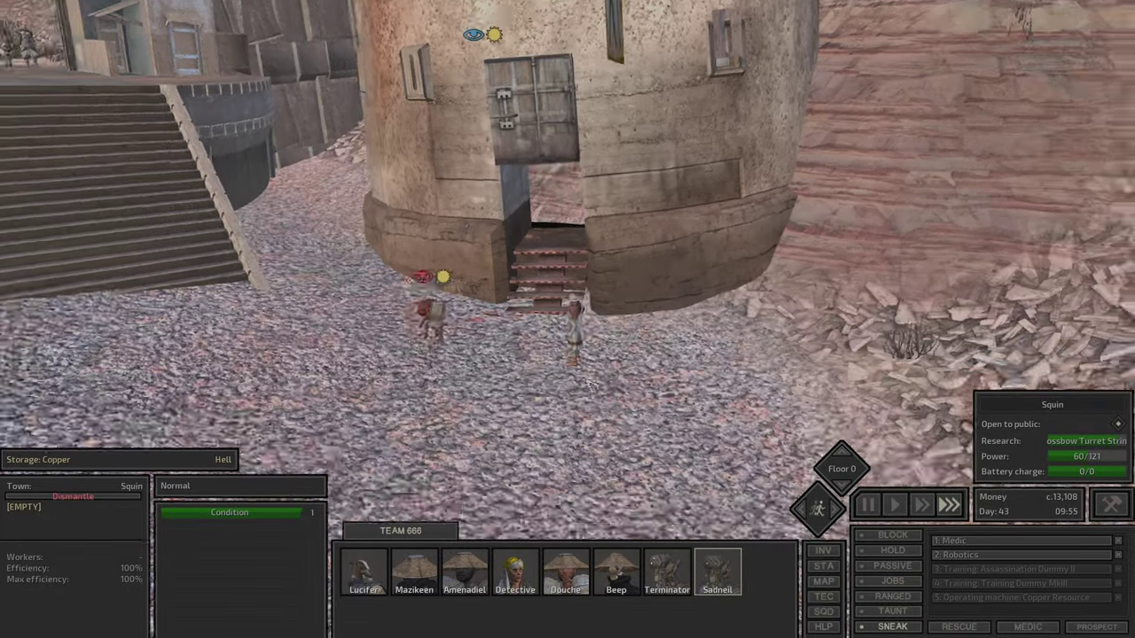
key("w")
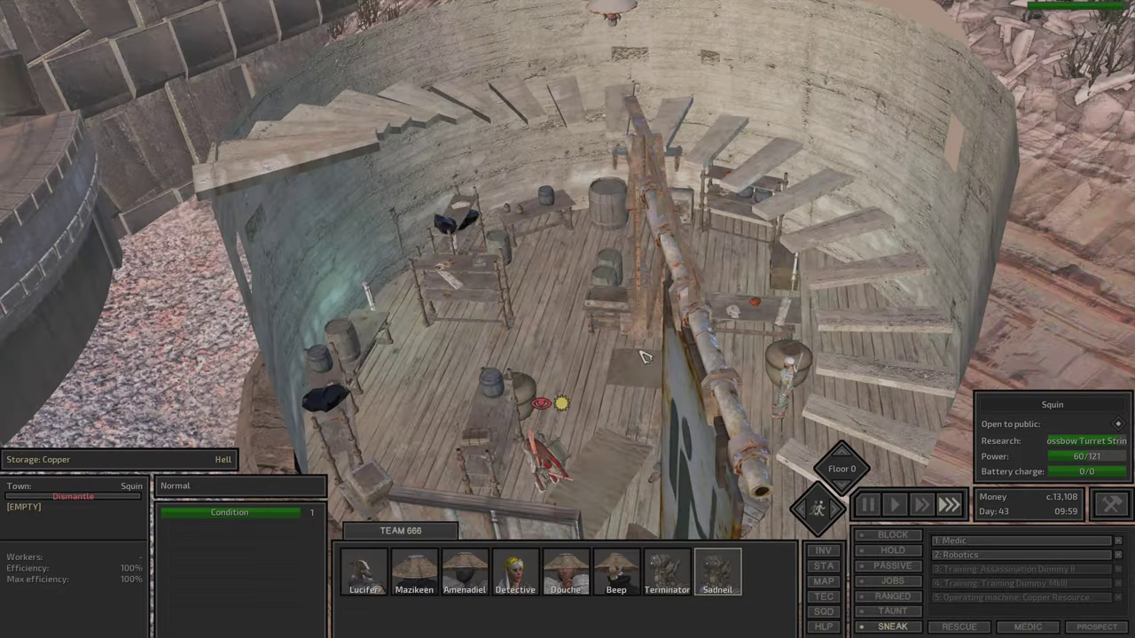
key("w")
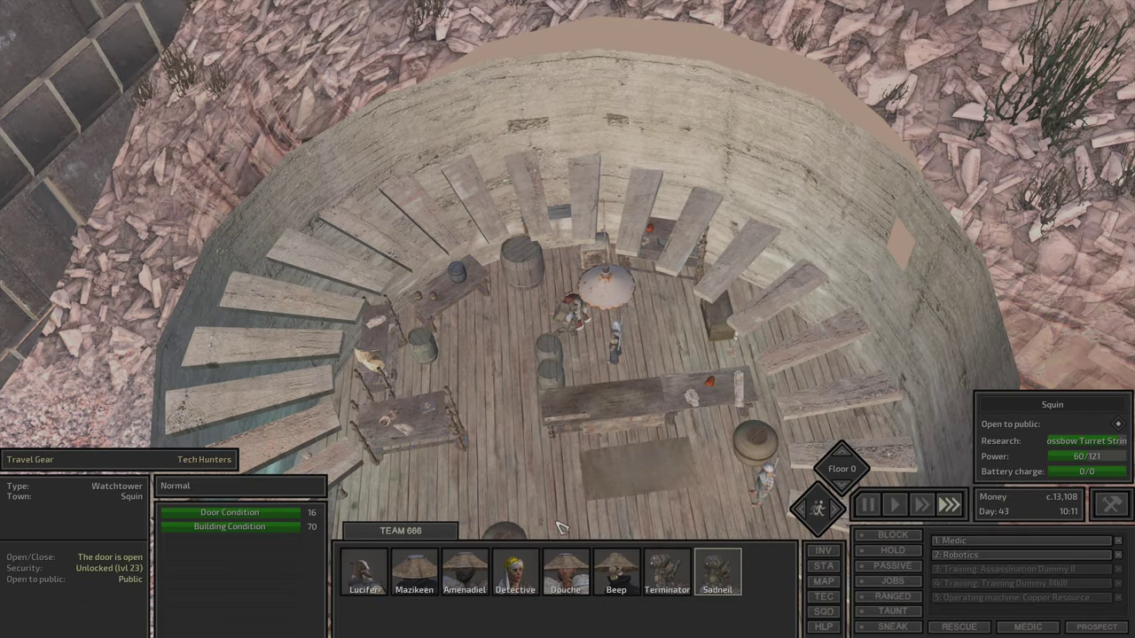
Buy a ration pack from the Travel Gear trader and sell three copper stacks
right_click(568, 277)
mouse_move(596, 189)
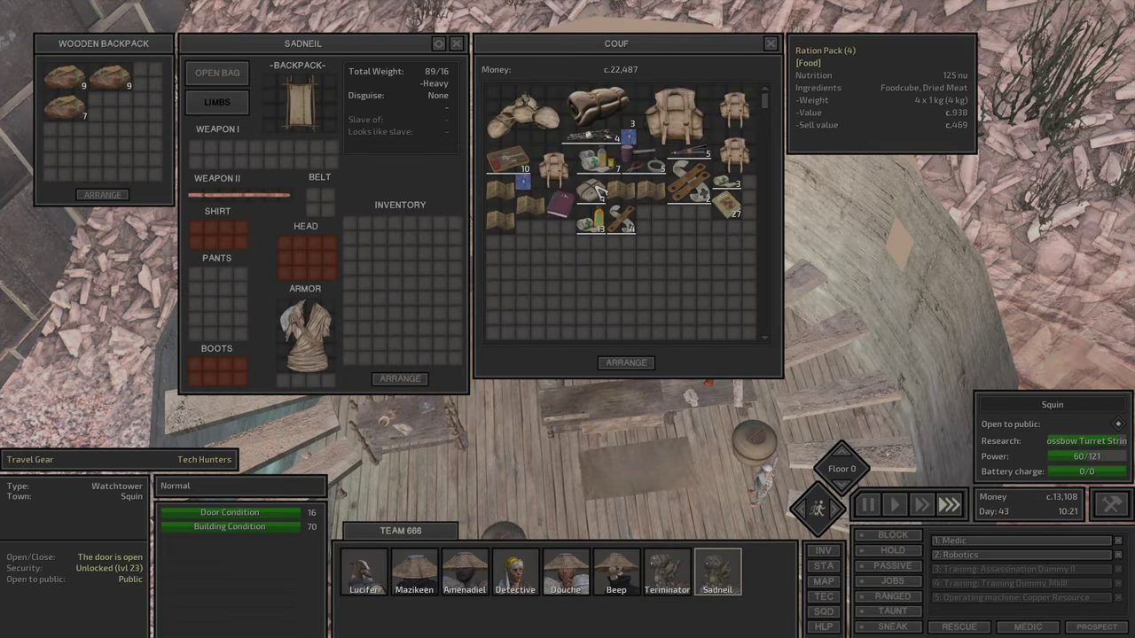
left_click(599, 196, "ctrl")
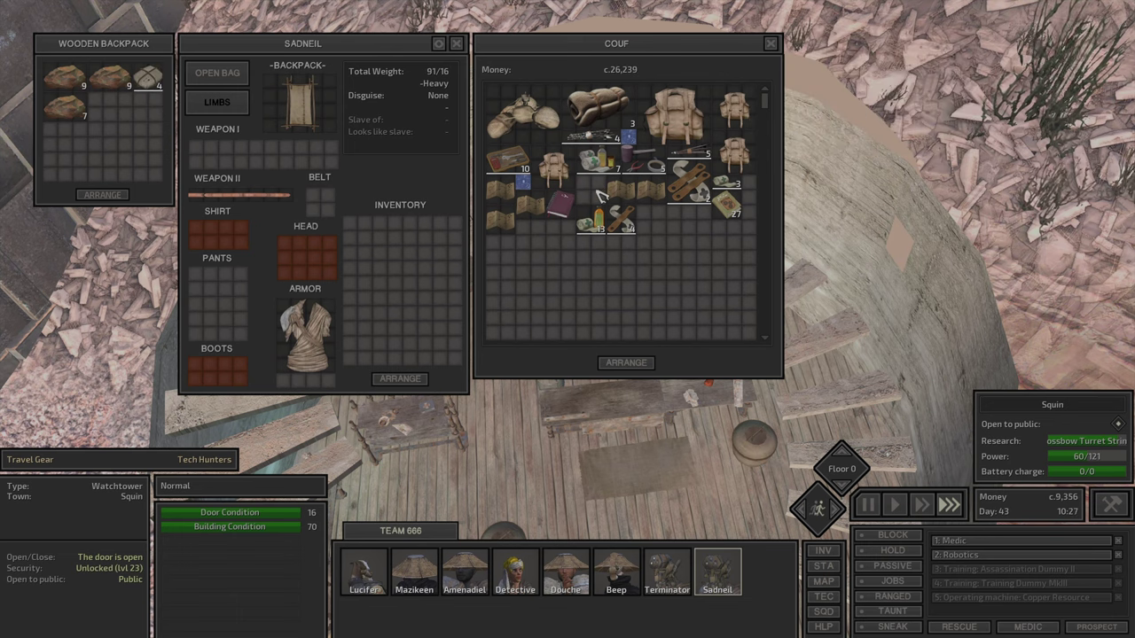
left_click(64, 78, "ctrl")
left_click(108, 78, "ctrl")
left_click(64, 107, "ctrl")
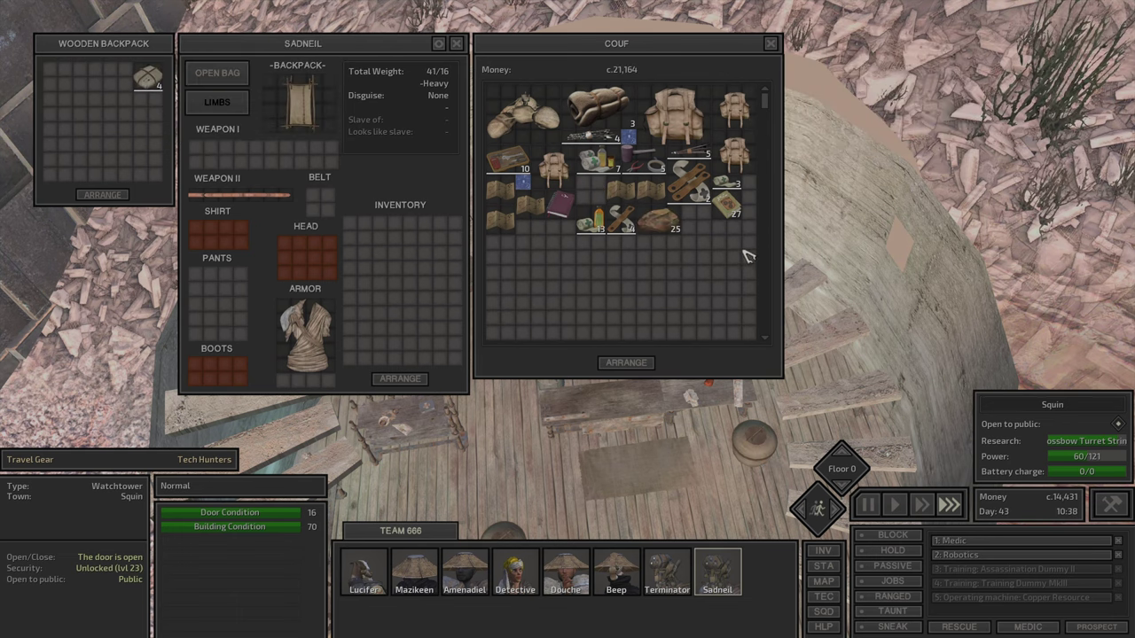
key("Escape")
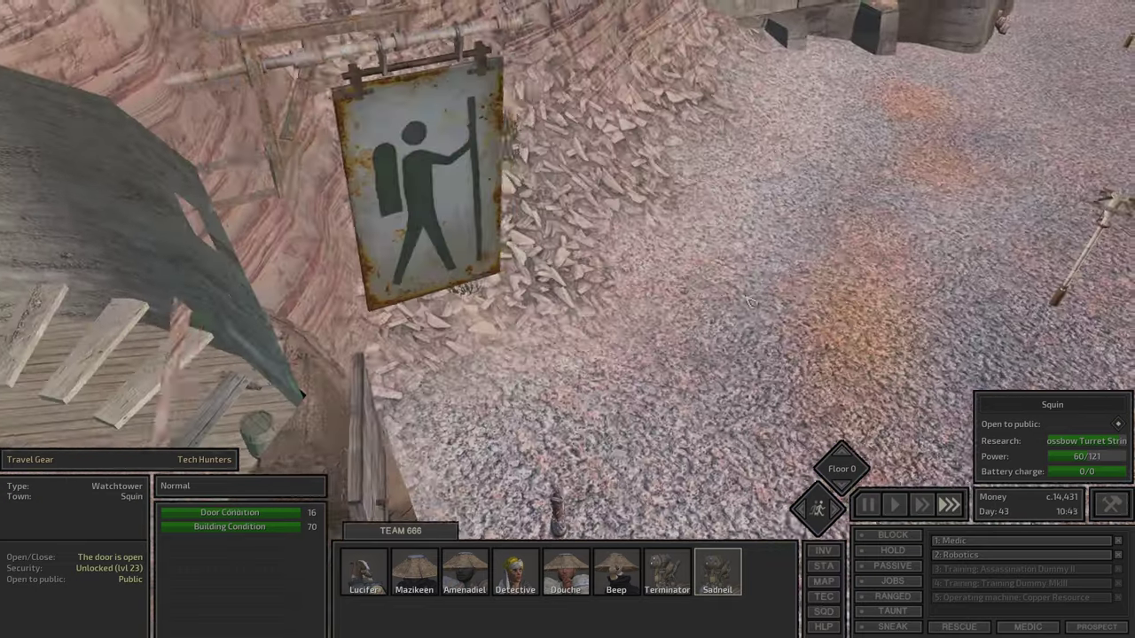
Have Sadneil buy goods from Babarg at the bar, leaving funds at about 13,969
key("d")
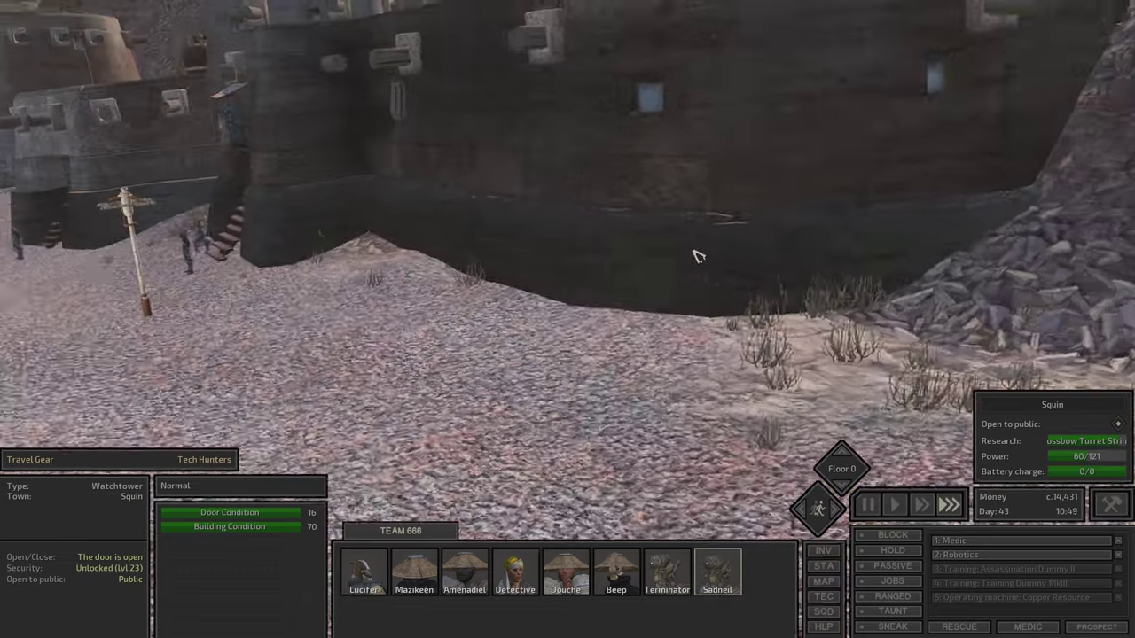
scroll(661, 186, "up", 3)
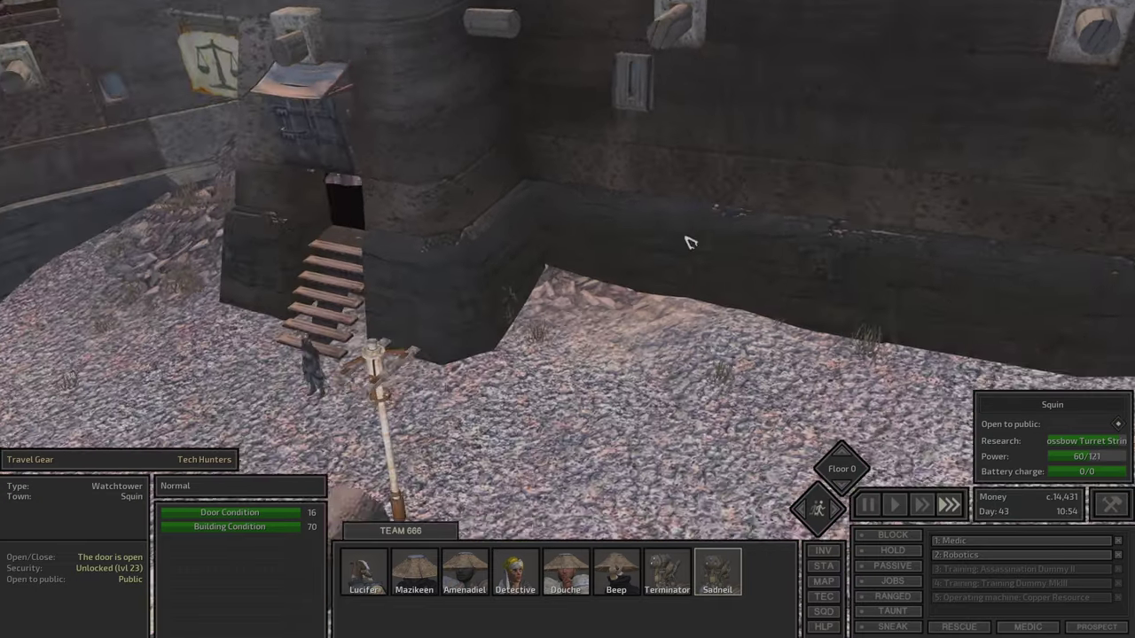
key("w")
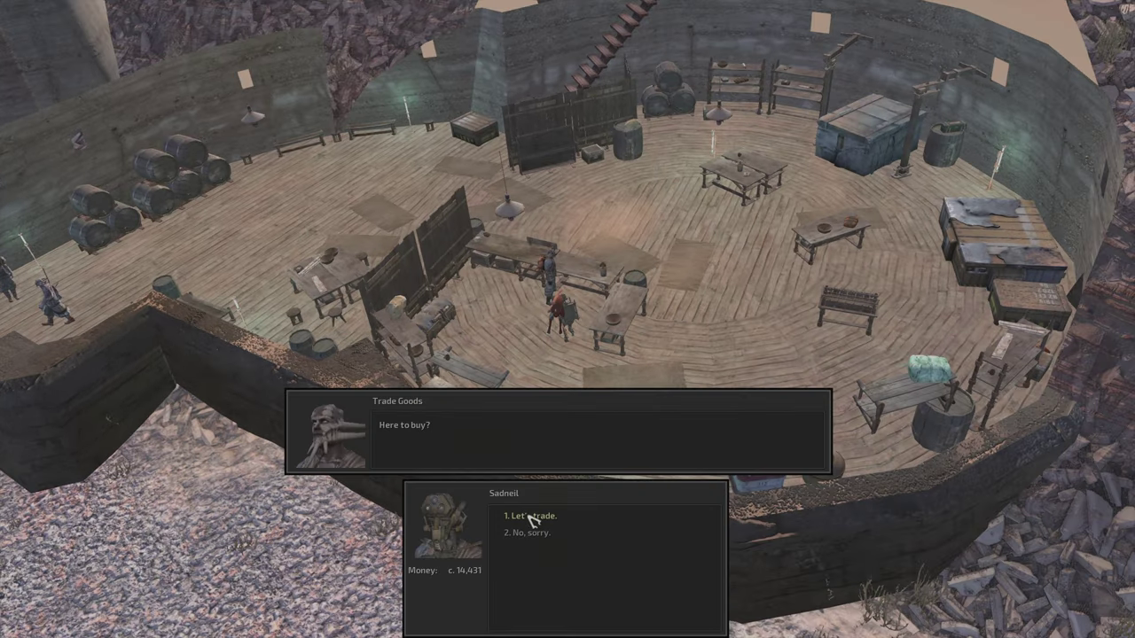
left_click(532, 517)
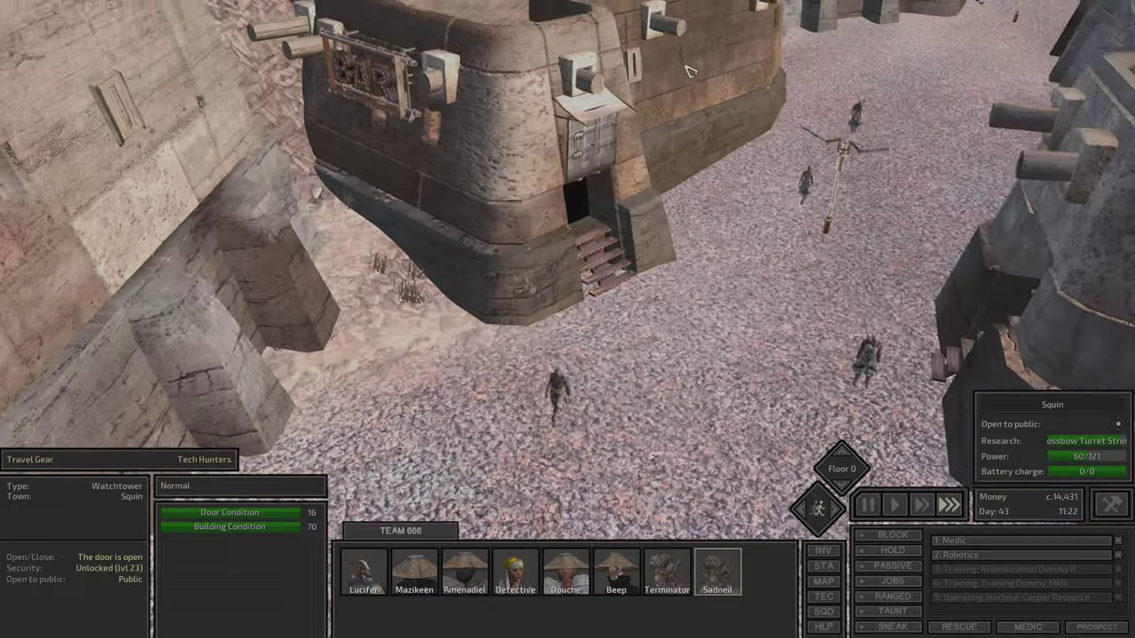
scroll(723, 165, "up", 5)
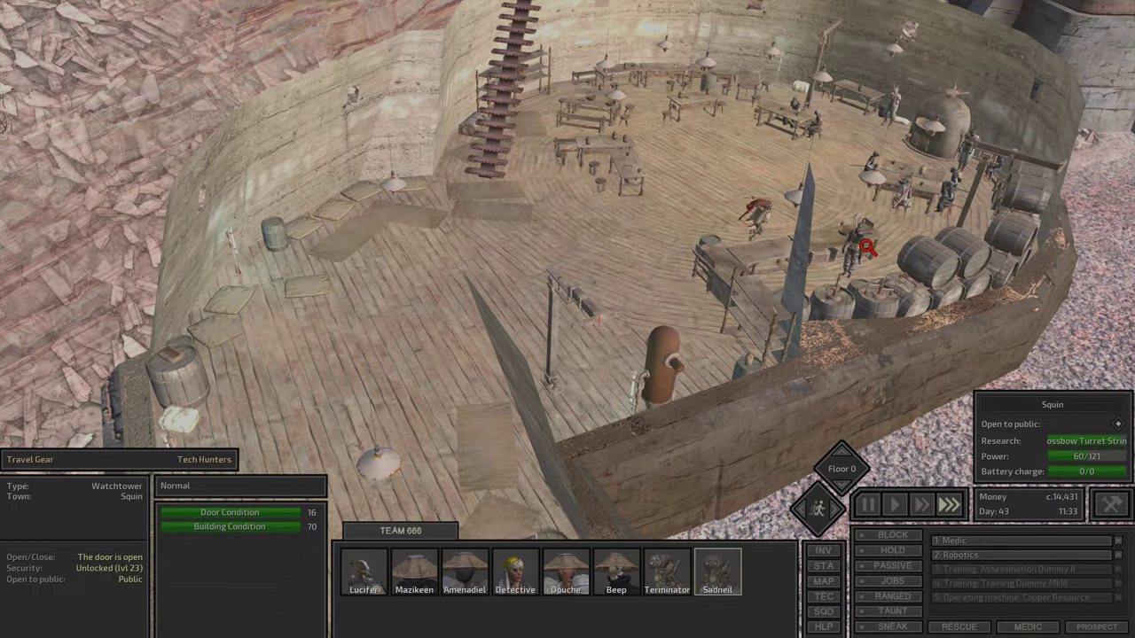
right_click(865, 247)
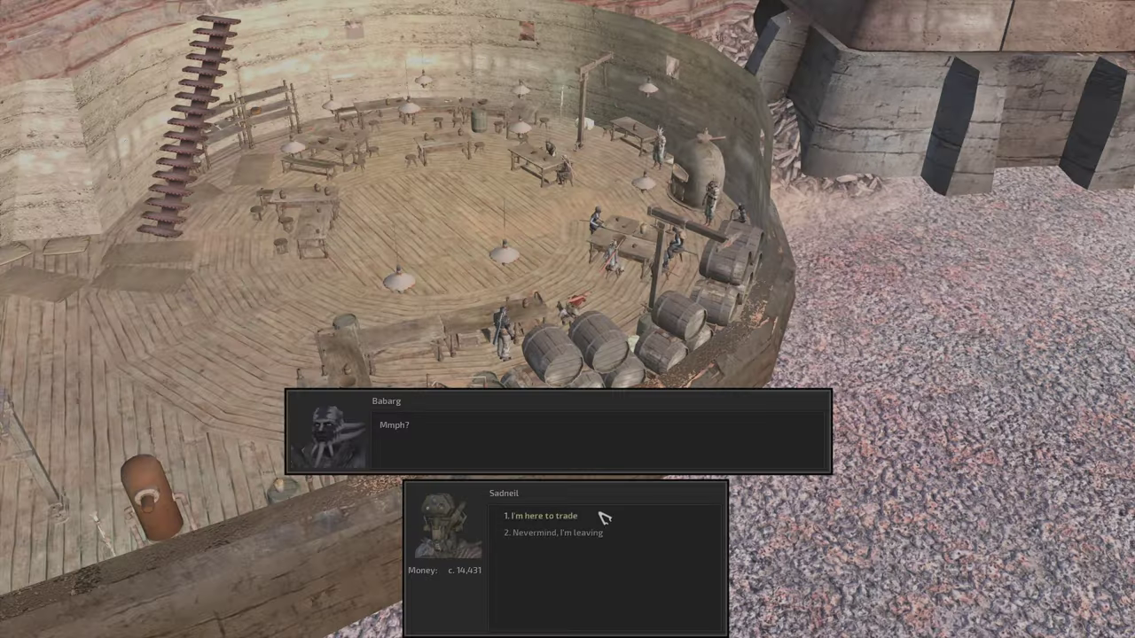
left_click(541, 516)
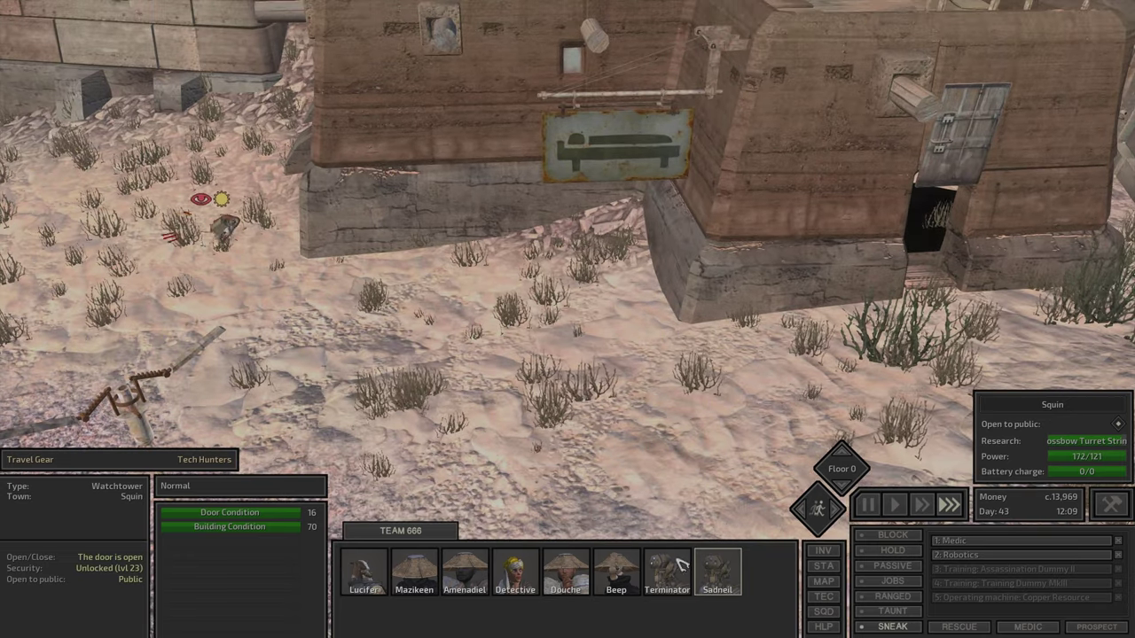
left_click(714, 572)
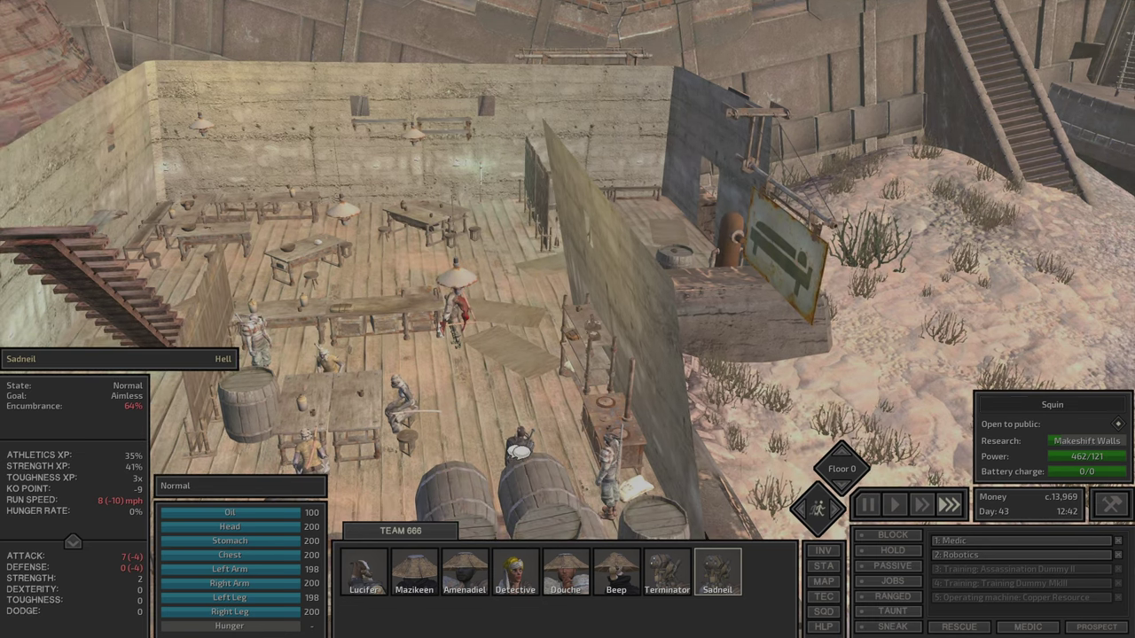
Buy food from Blacksheep, dropping funds to 13,375, and send Sadneil home at top speed
right_click(518, 443)
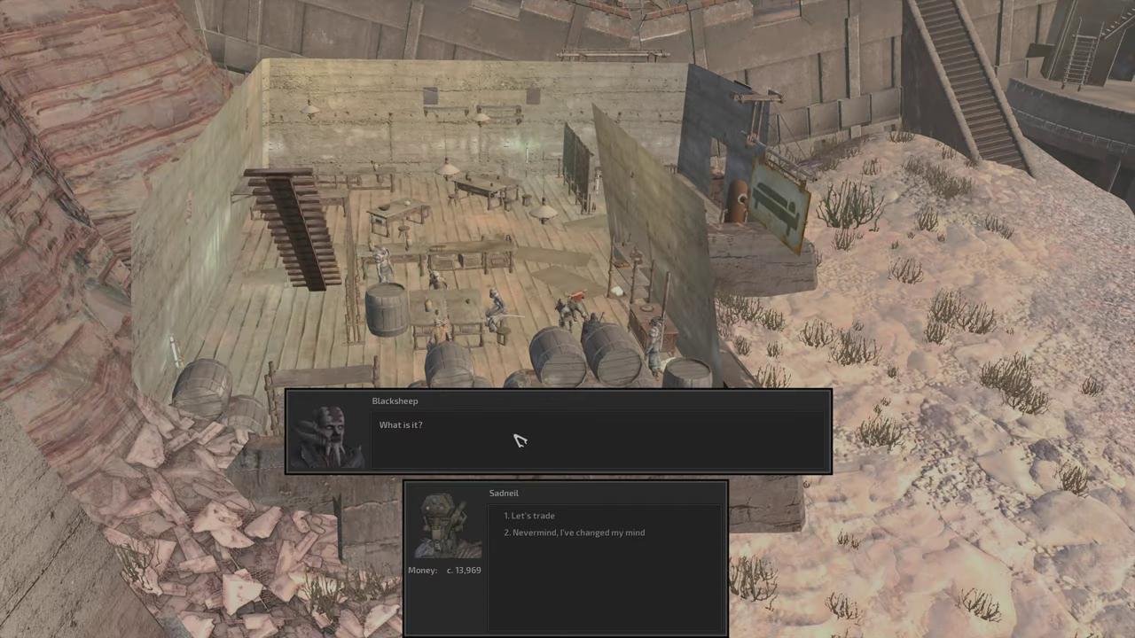
left_click(543, 516)
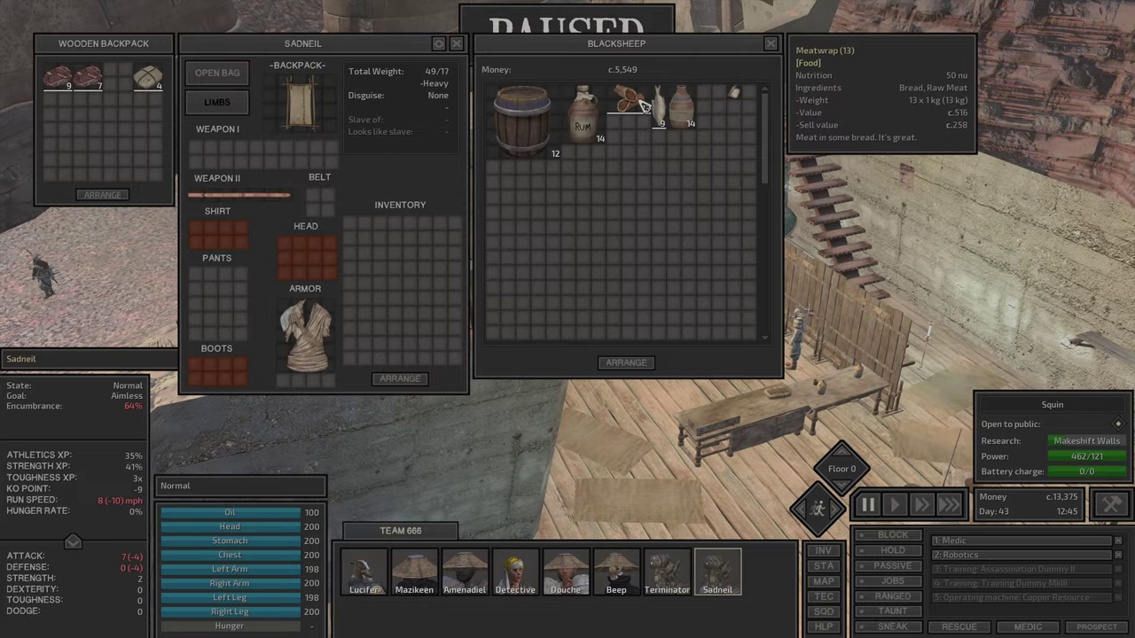
key("Escape")
key("F4")
right_click(467, 79)
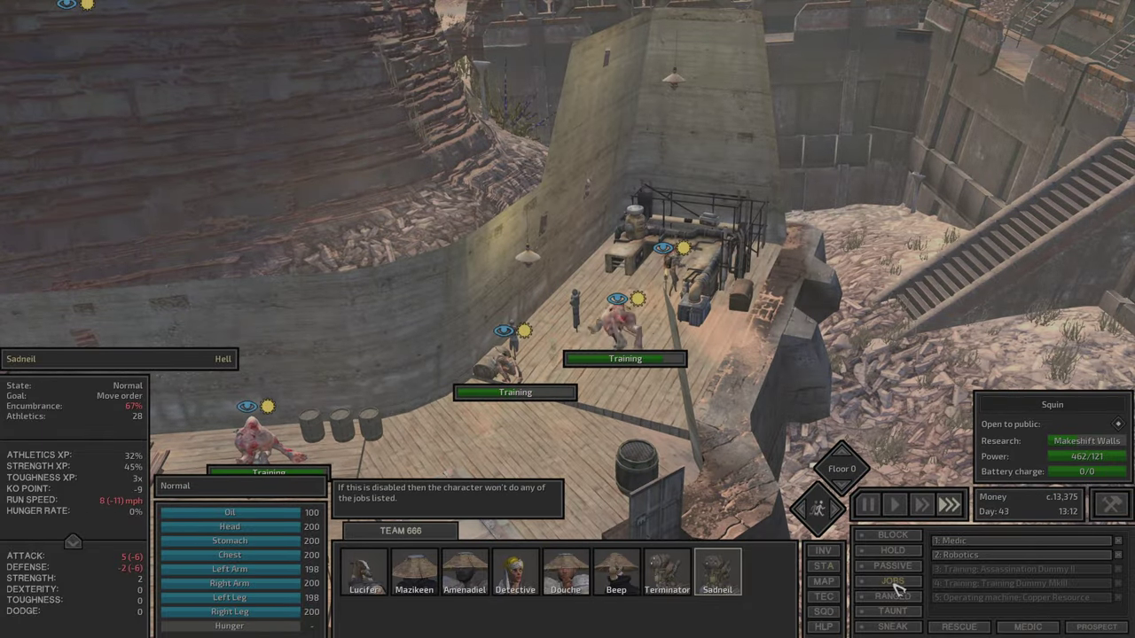
Re-enable Sadneil's jobs and move his dried meat and ration pack into the Food Store
left_click(893, 581)
left_click(653, 468)
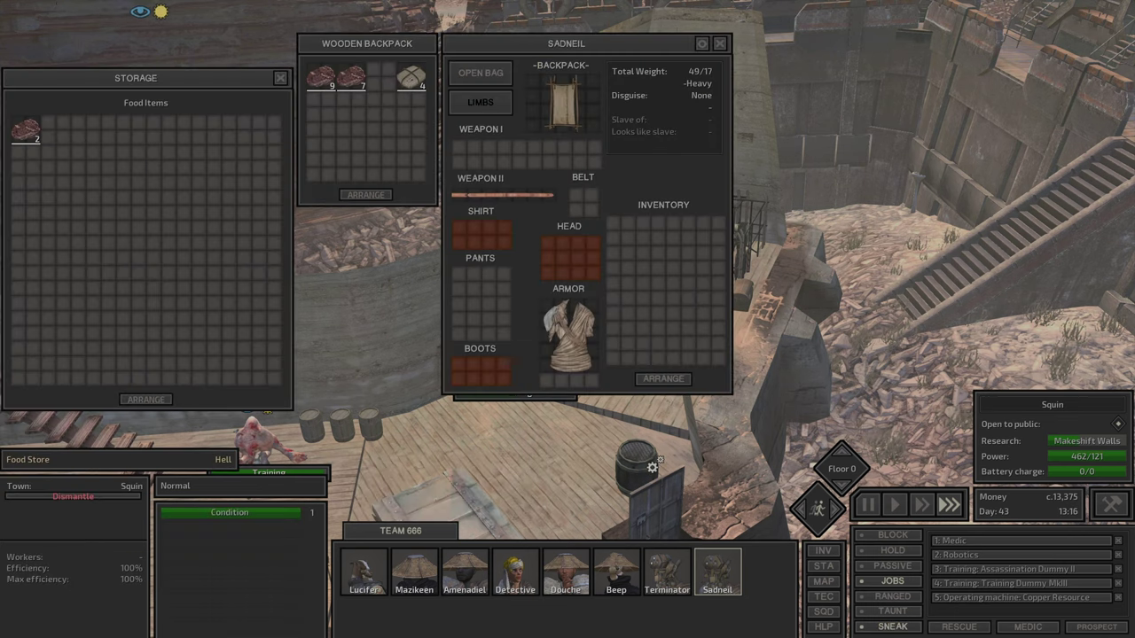
left_click(328, 87, "ctrl")
left_click(410, 78, "ctrl")
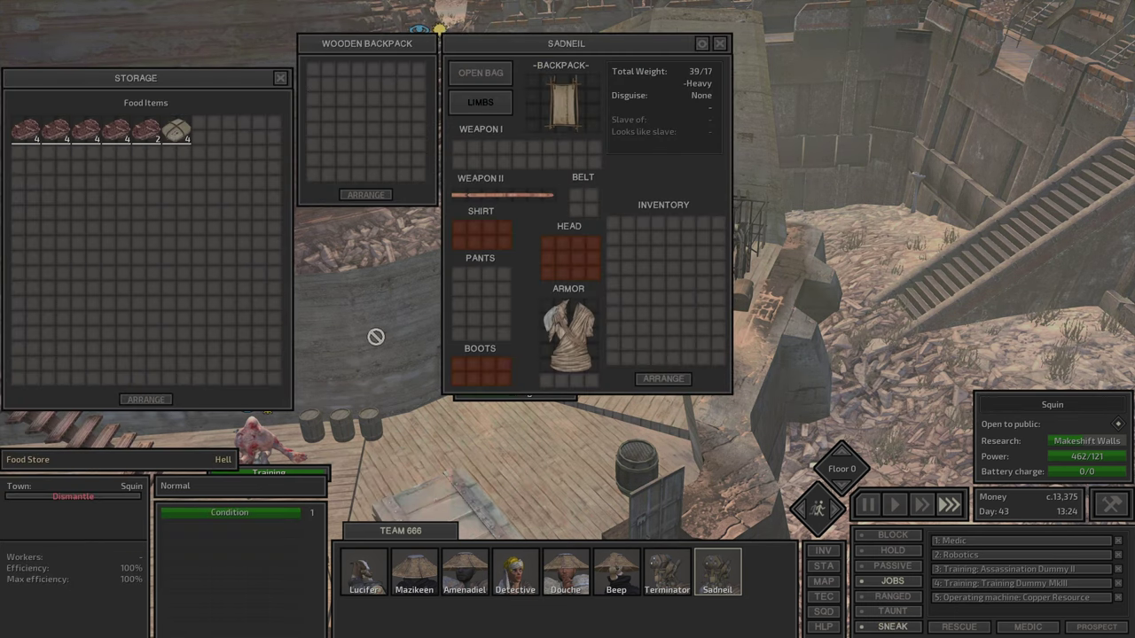
Deposit Lucifer's small food item into the General Storage Chest
key("Escape")
left_click(454, 341)
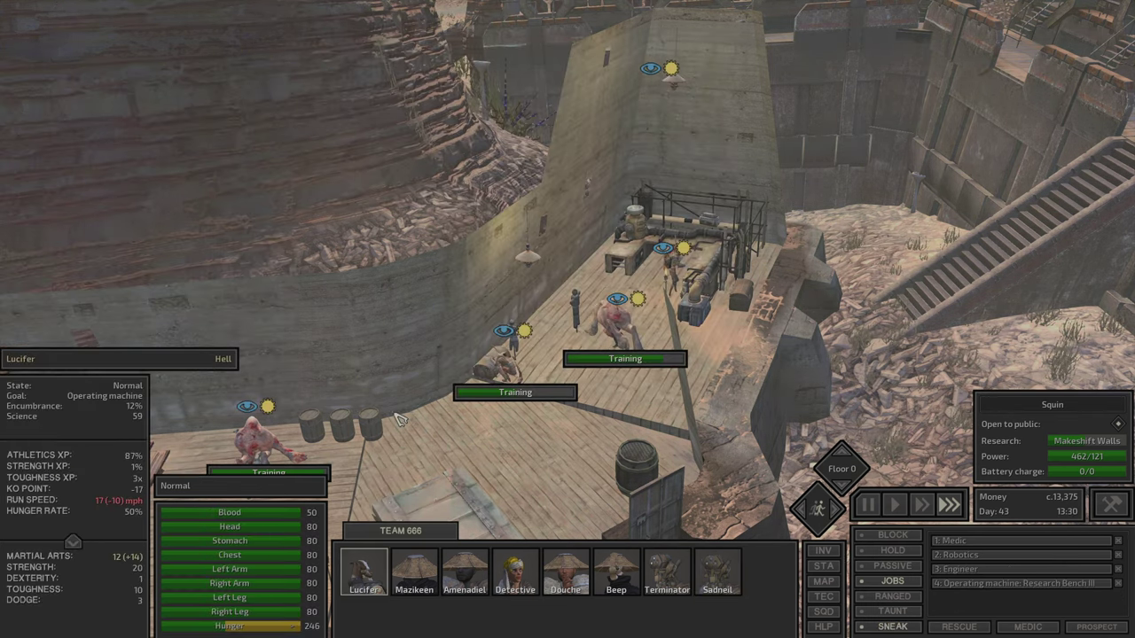
key("i")
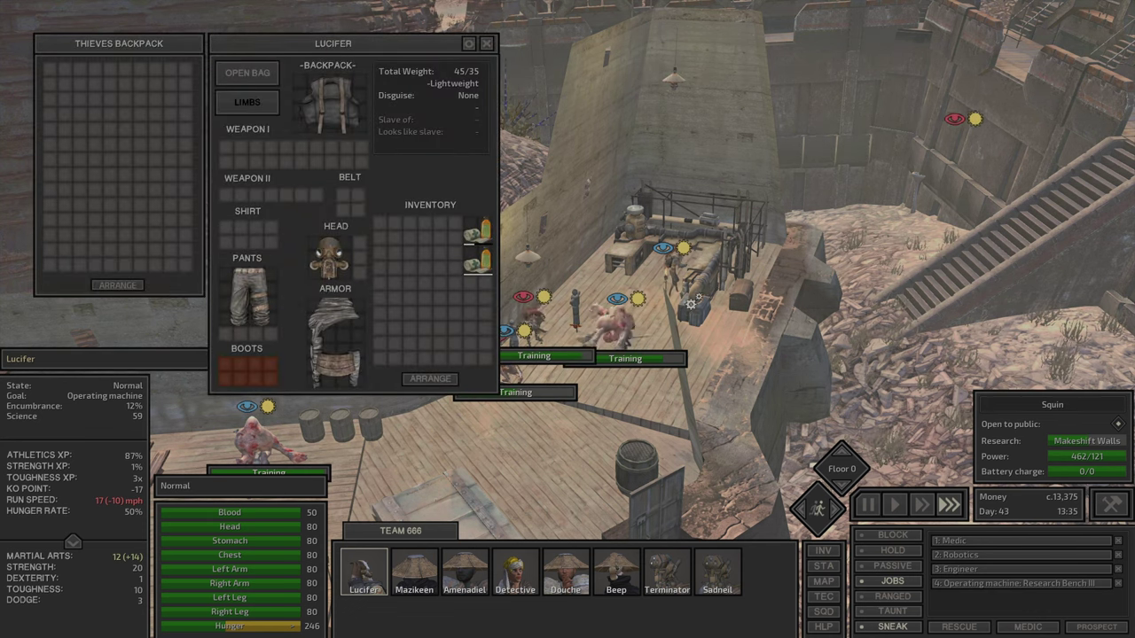
left_click(556, 323)
left_click(476, 262, "ctrl")
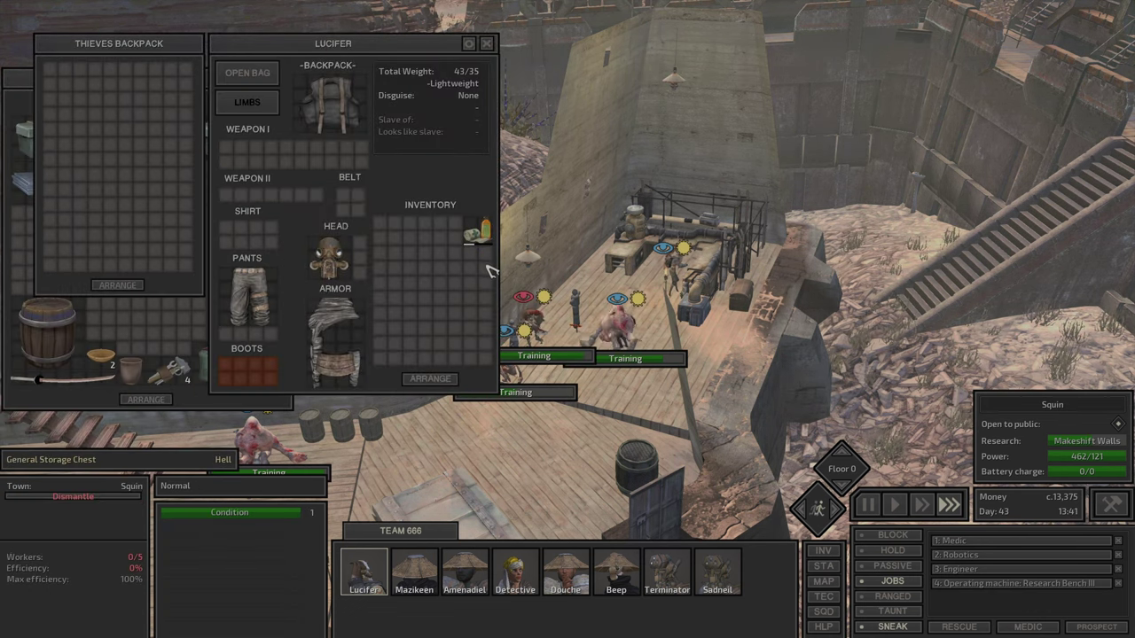
left_click_drag(424, 48, 807, 26)
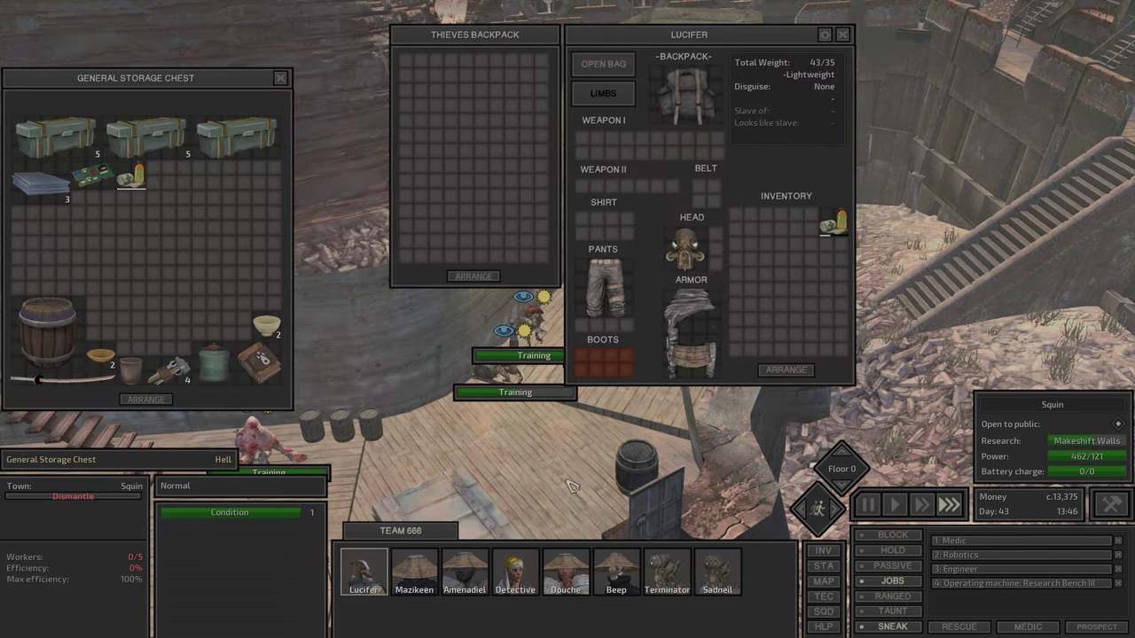
Check Mazikeen's inventory, then swap one of Amenadiel's items for one from the chest
left_click(419, 585)
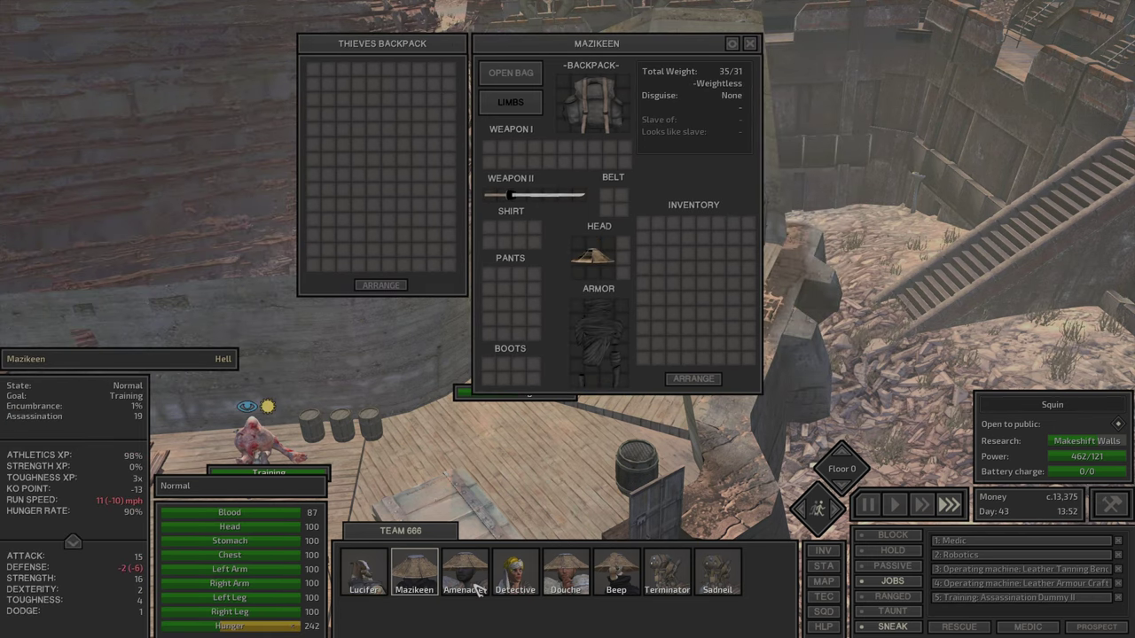
double_click(464, 581)
left_click(213, 233)
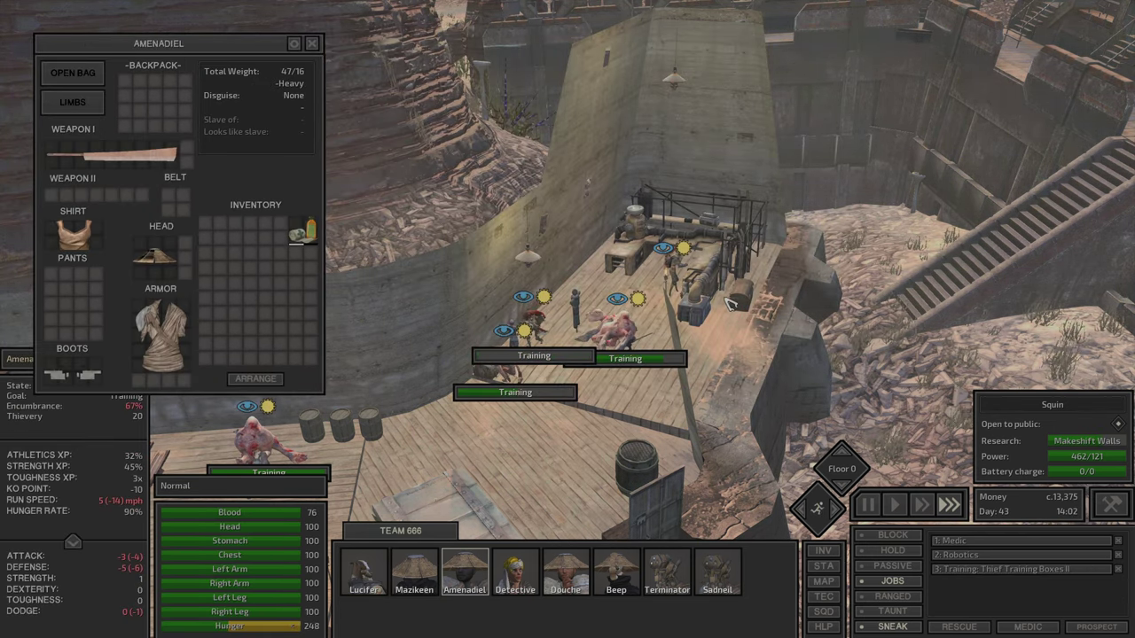
left_click(331, 257)
left_click(305, 228)
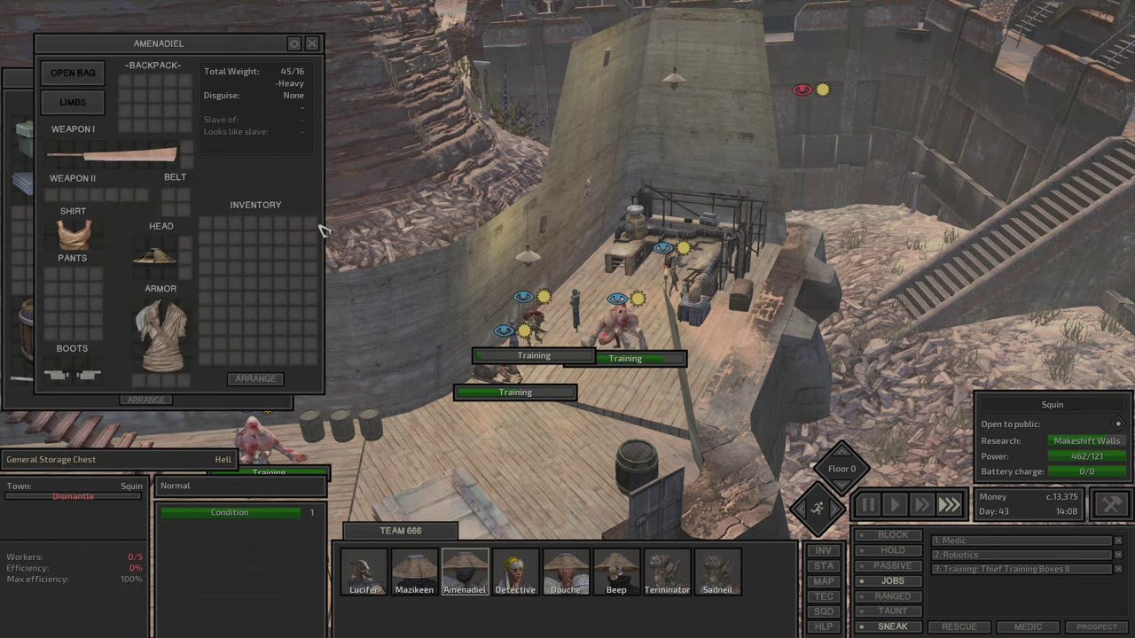
left_click_drag(292, 43, 621, 38)
left_click(130, 177)
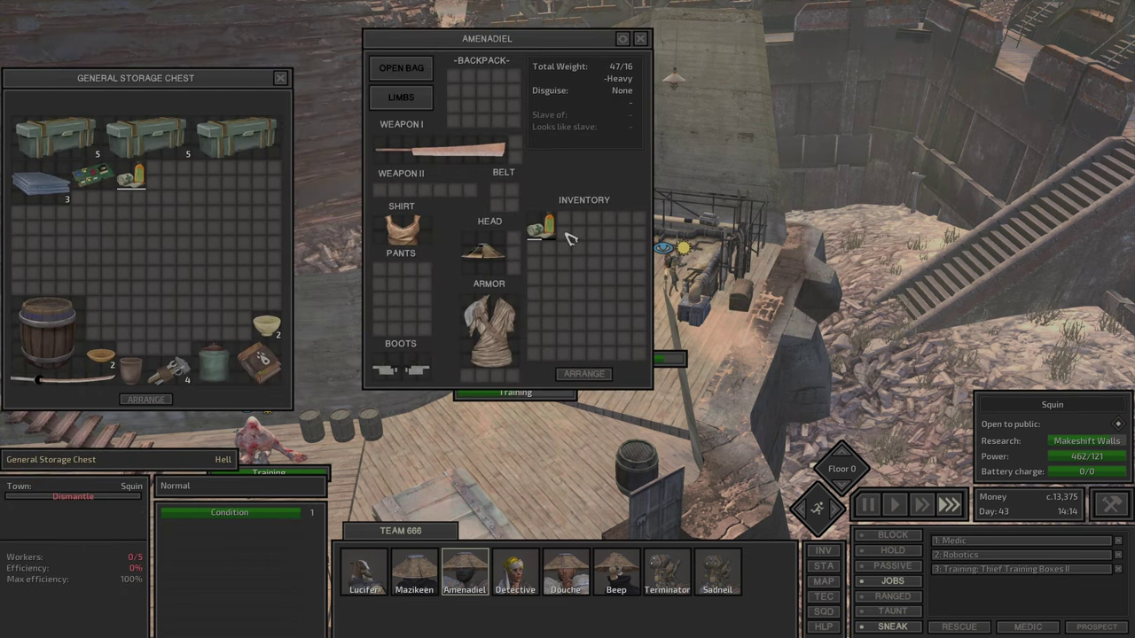
left_click(632, 226)
Move Terminator's first aid kit into the General Storage Chest
left_click(365, 575)
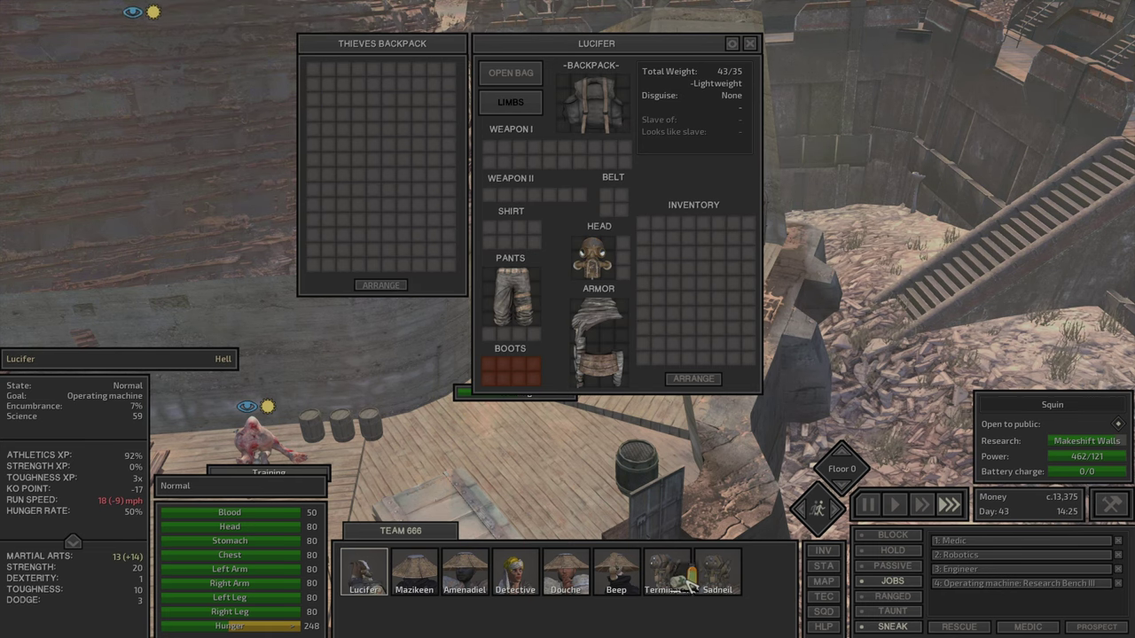
left_click(718, 574)
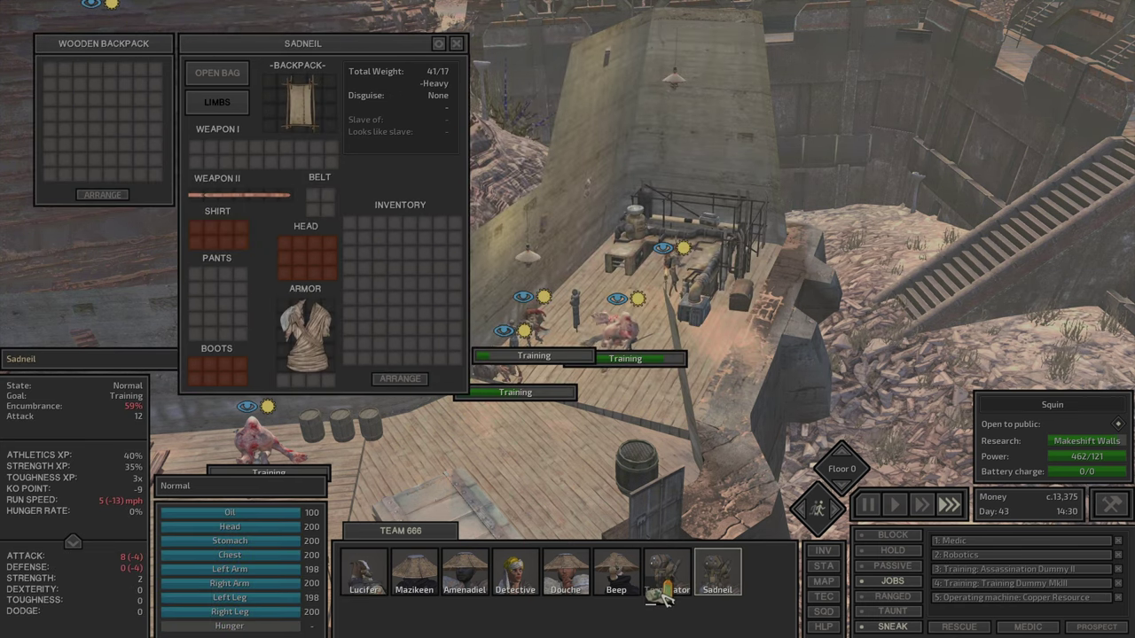
left_click(679, 581)
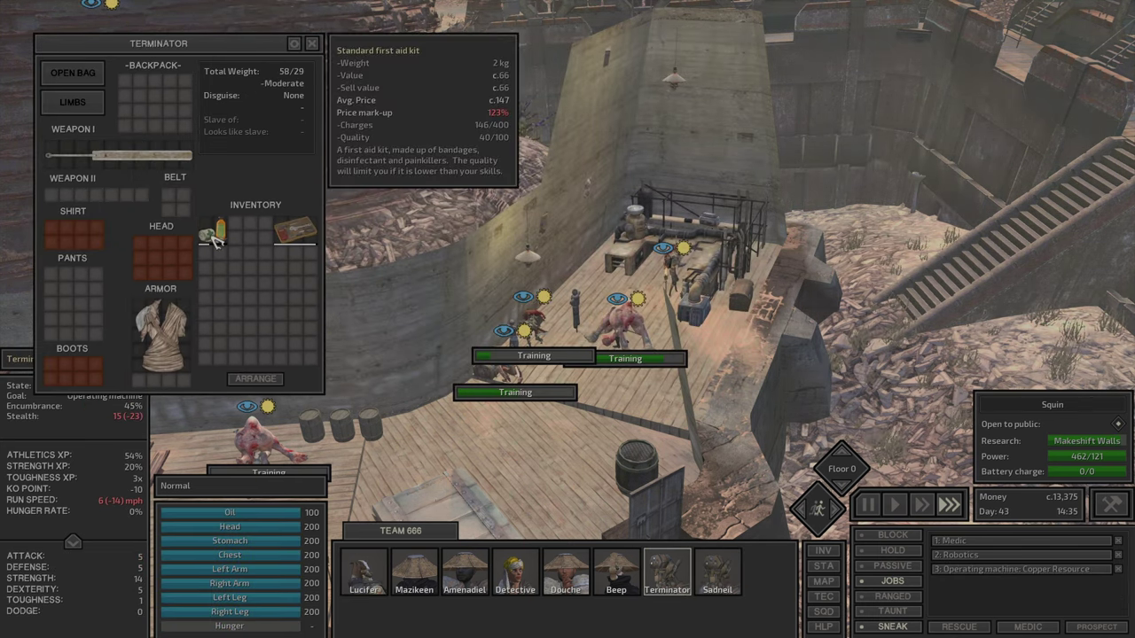
left_click(212, 233)
left_click(740, 292)
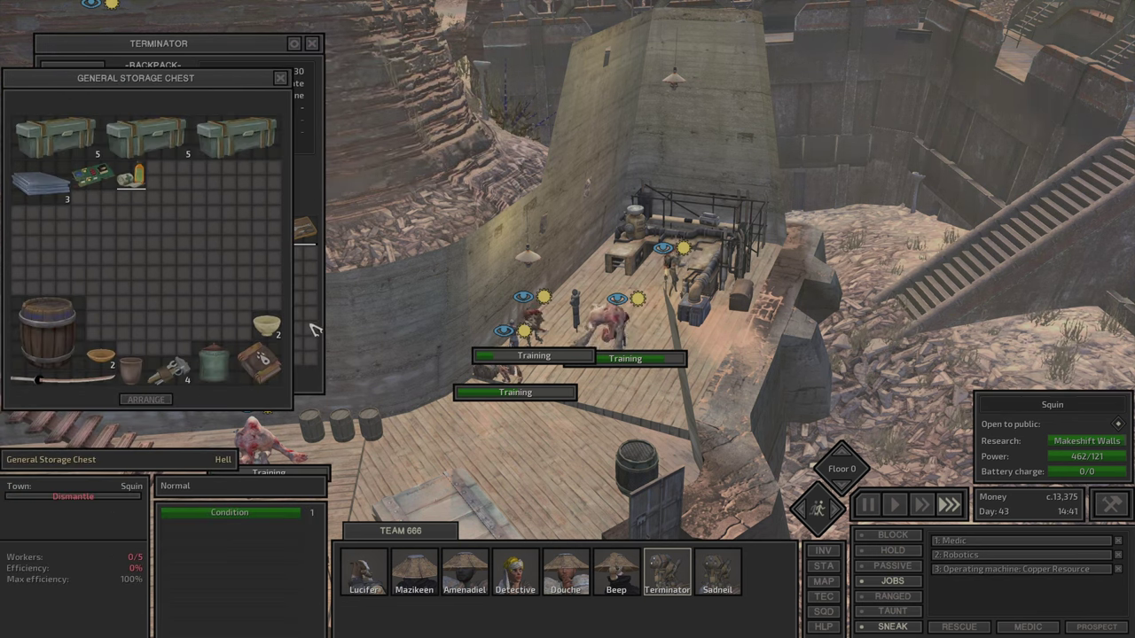
left_click(309, 195)
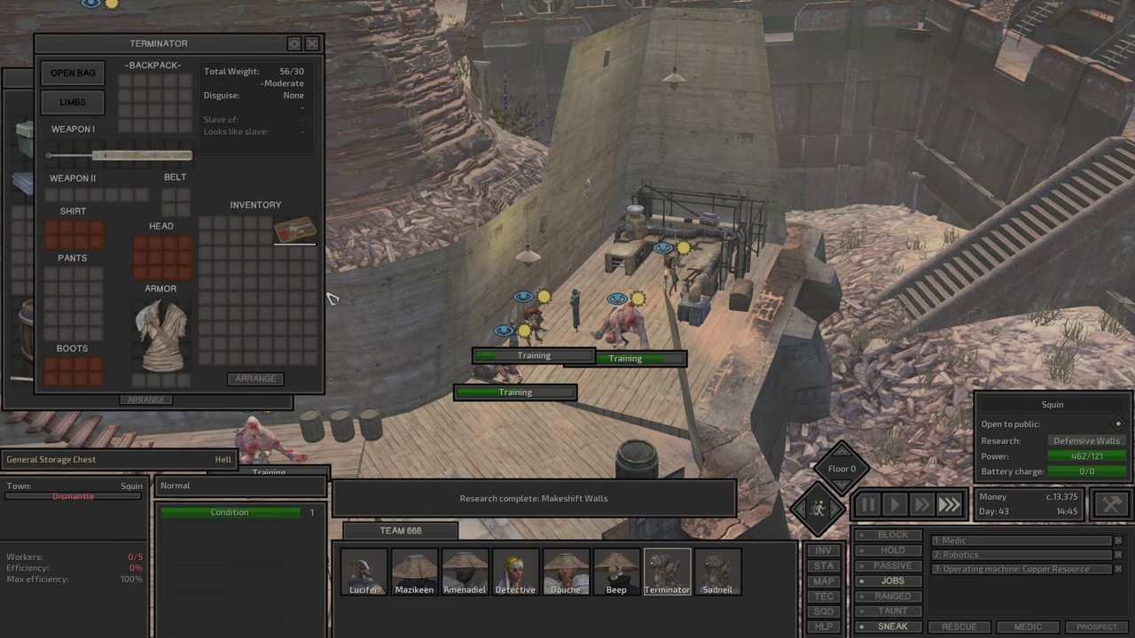
left_click(312, 44)
Rearrange Beep's and Douche's first aid kits and drop Beep's spare kit on the ground
left_click(616, 567)
key("i")
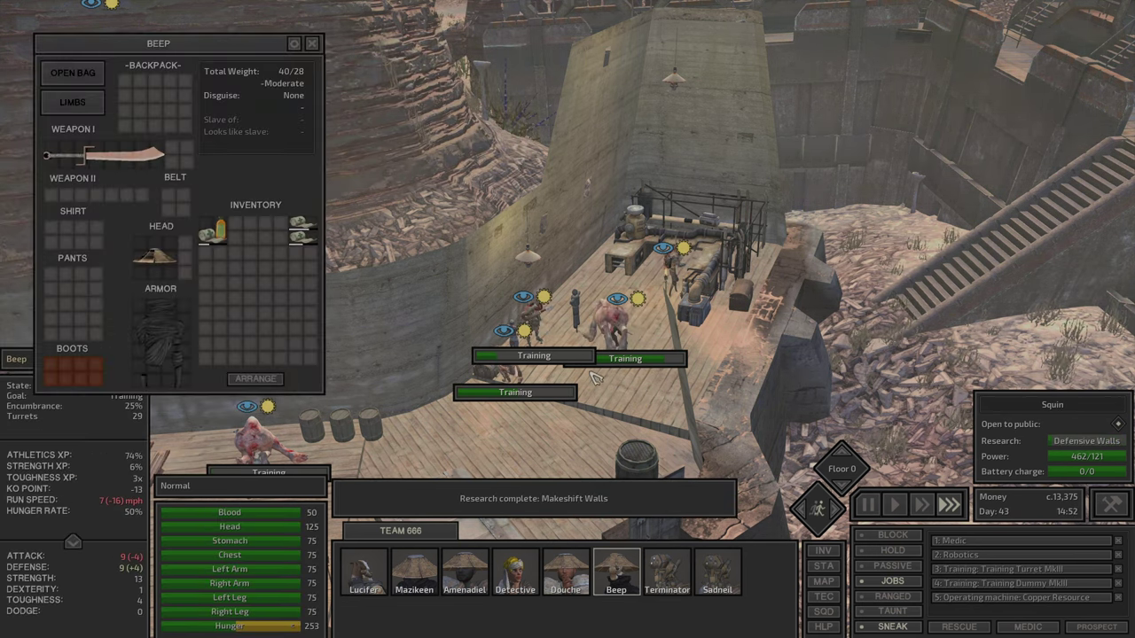
left_click_drag(228, 247, 306, 263)
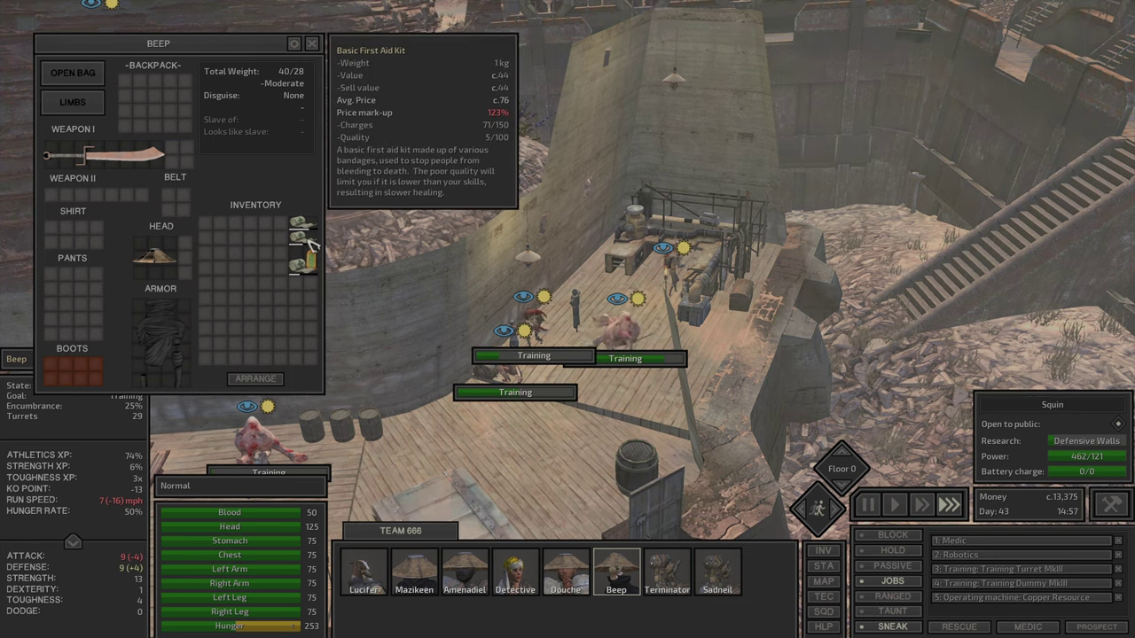
left_click(565, 567)
left_click_drag(212, 234, 304, 244)
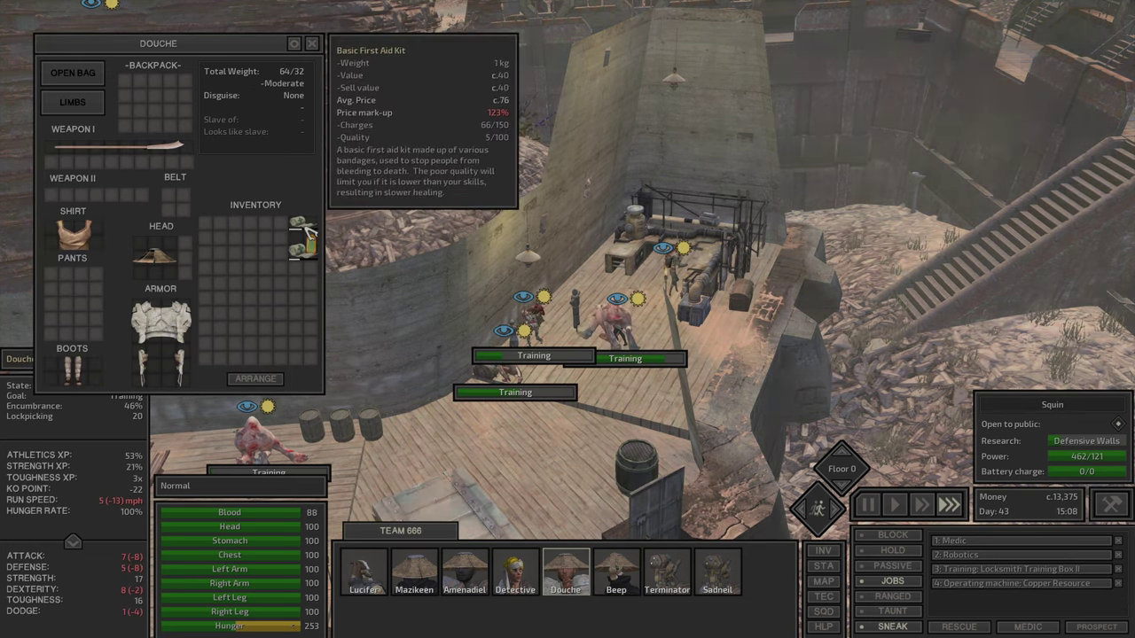
left_click(616, 567)
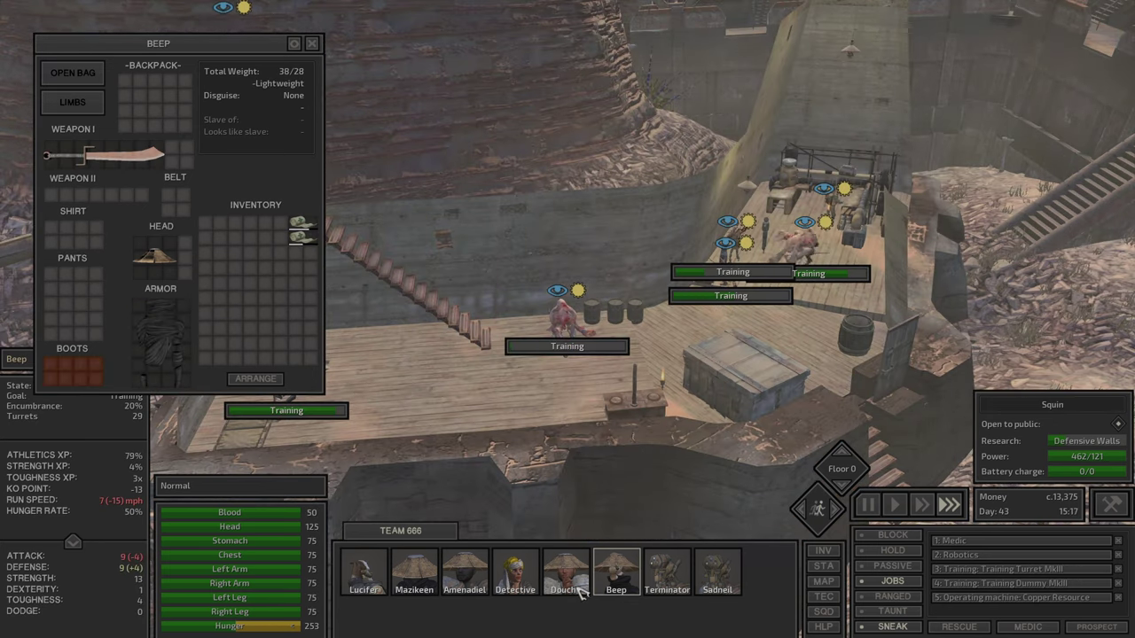
left_click(565, 568)
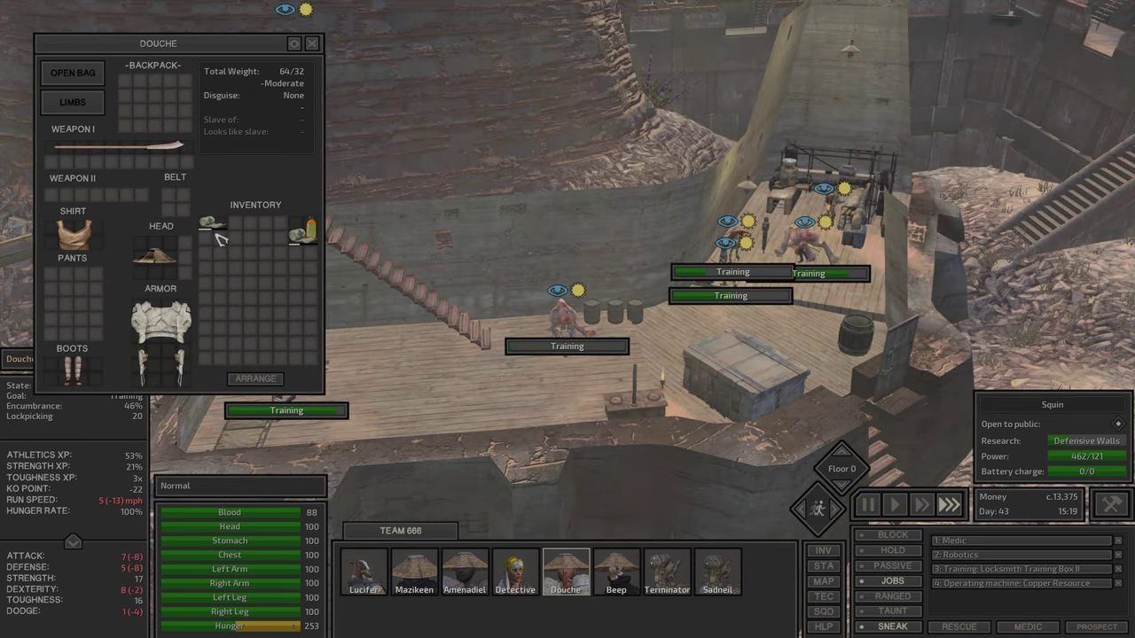
left_click(616, 568)
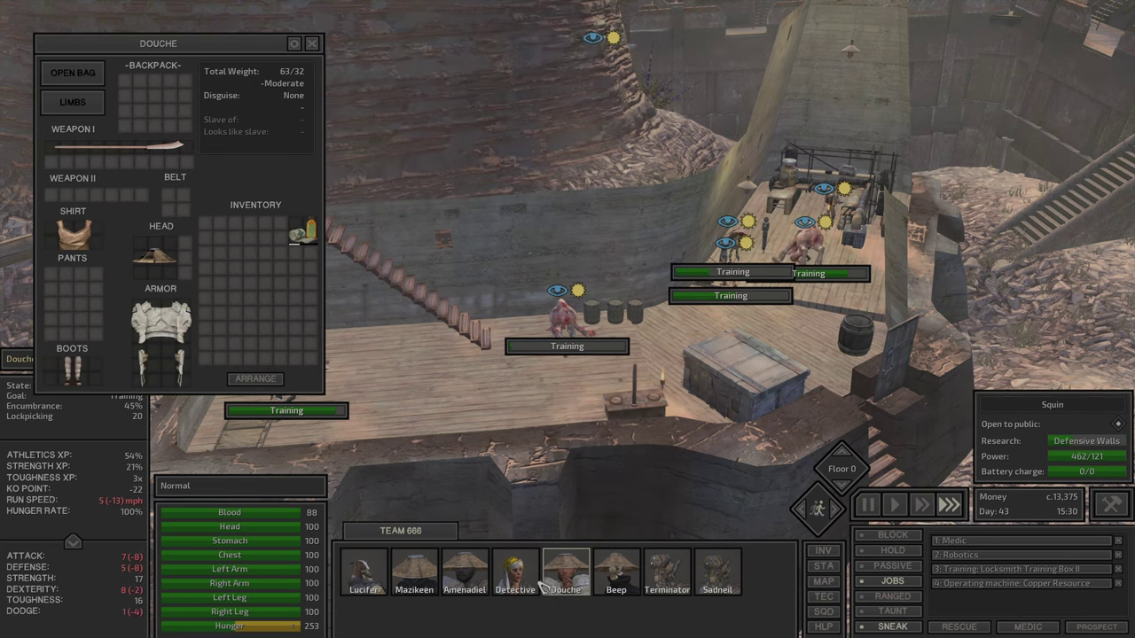
left_click(514, 572)
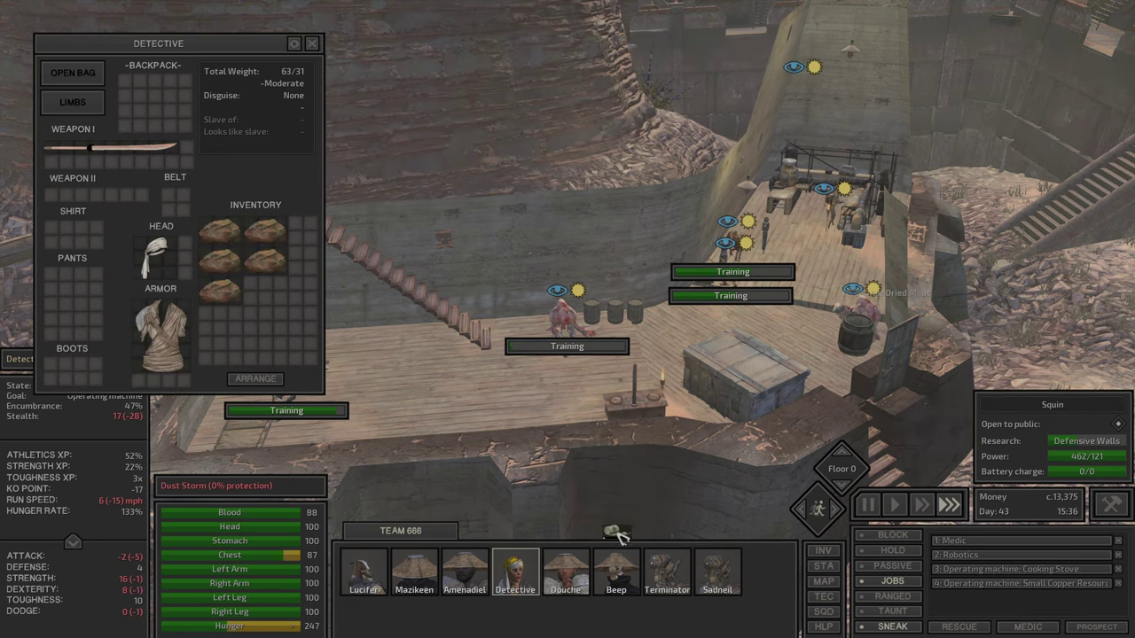
left_click(618, 570)
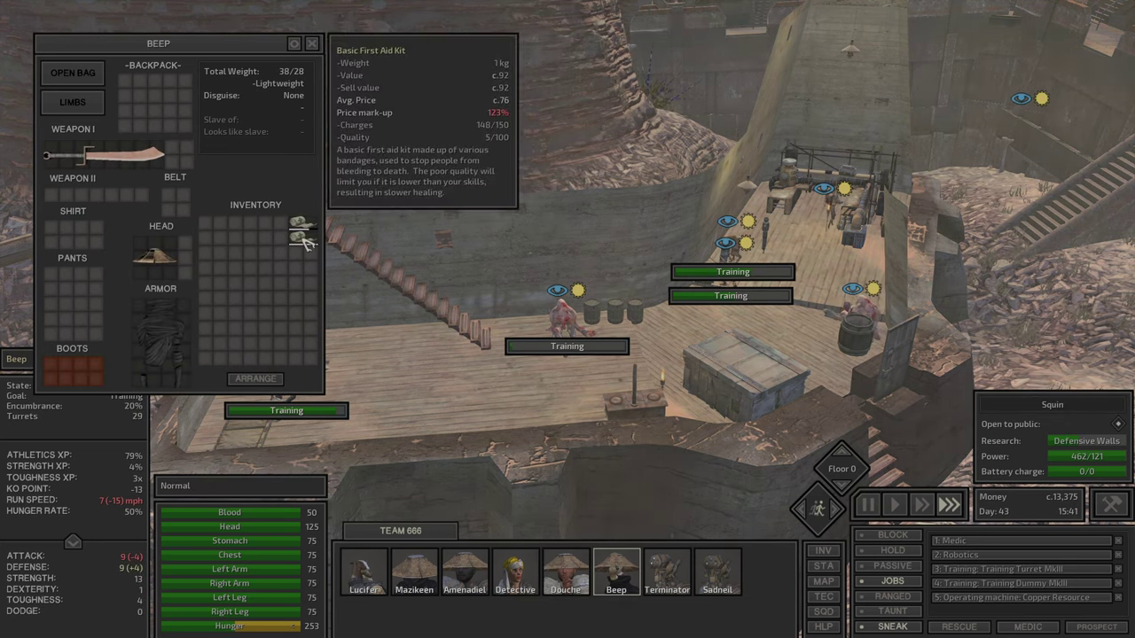
left_click_drag(301, 237, 476, 445)
Look over Detective's and Amenadiel's inventories, then open the storage chest beside Mazikeen's inventory
left_click(516, 572)
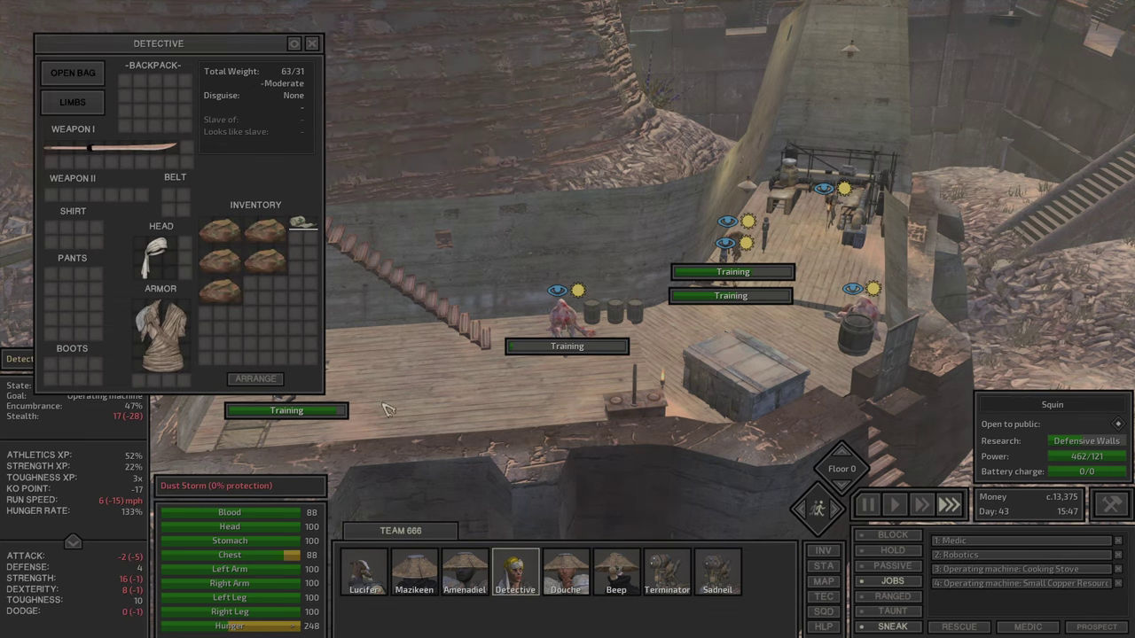
left_click(467, 568)
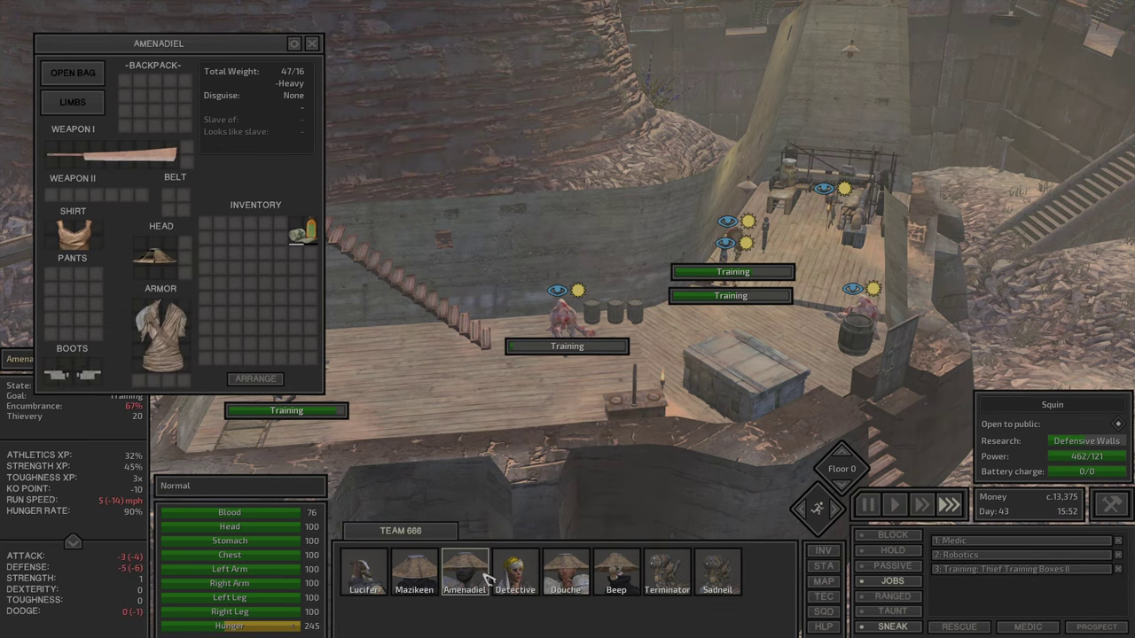
left_click(419, 575)
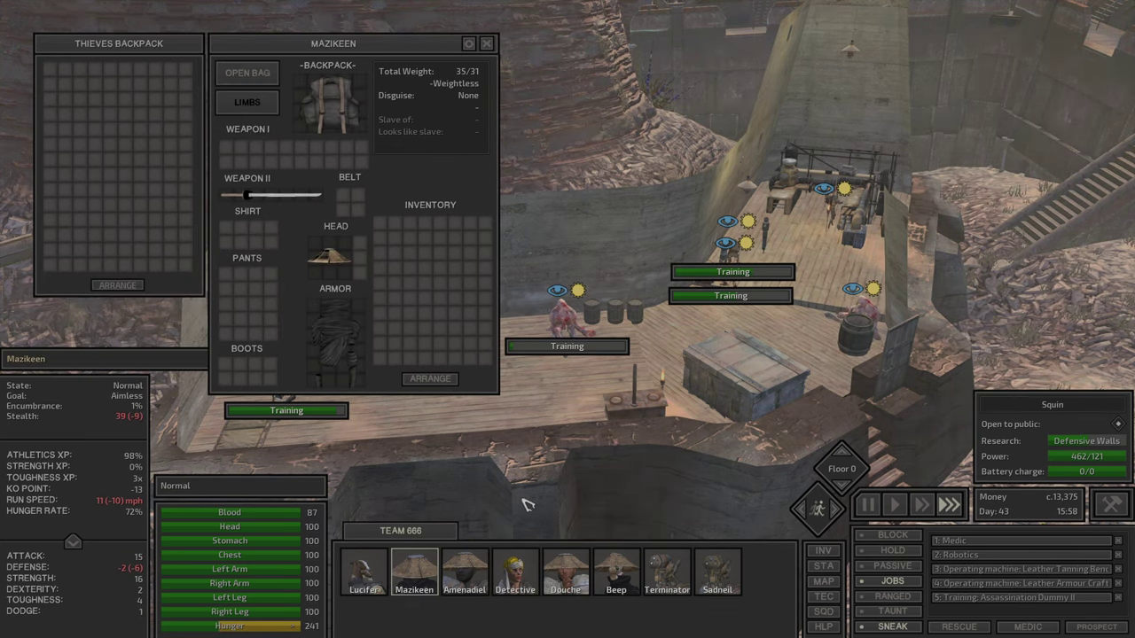
key("q")
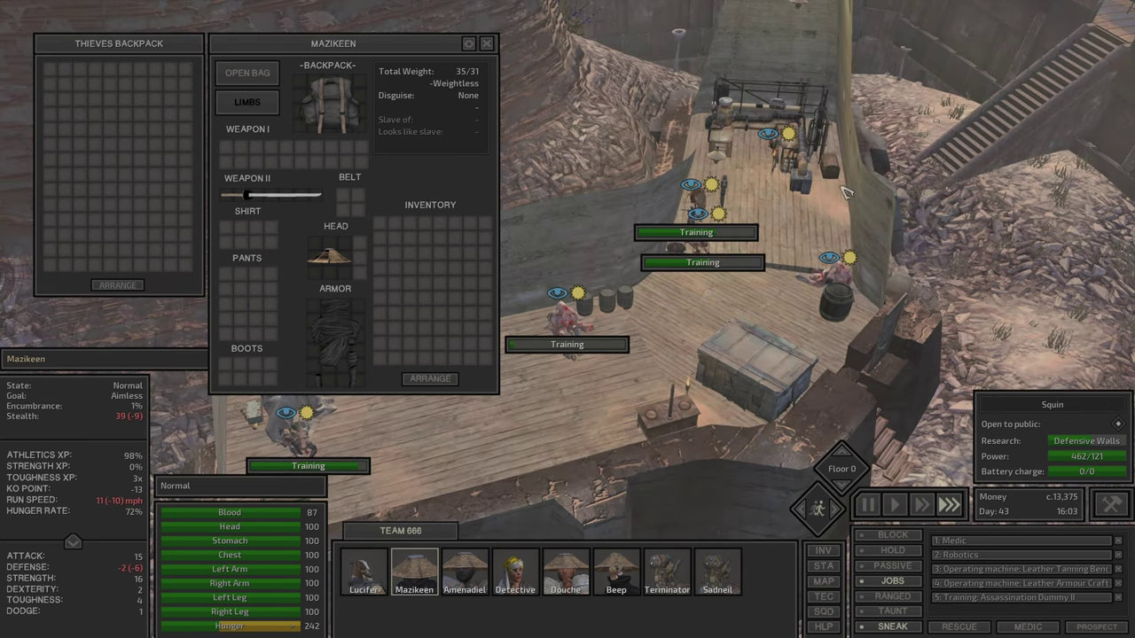
left_click(844, 187)
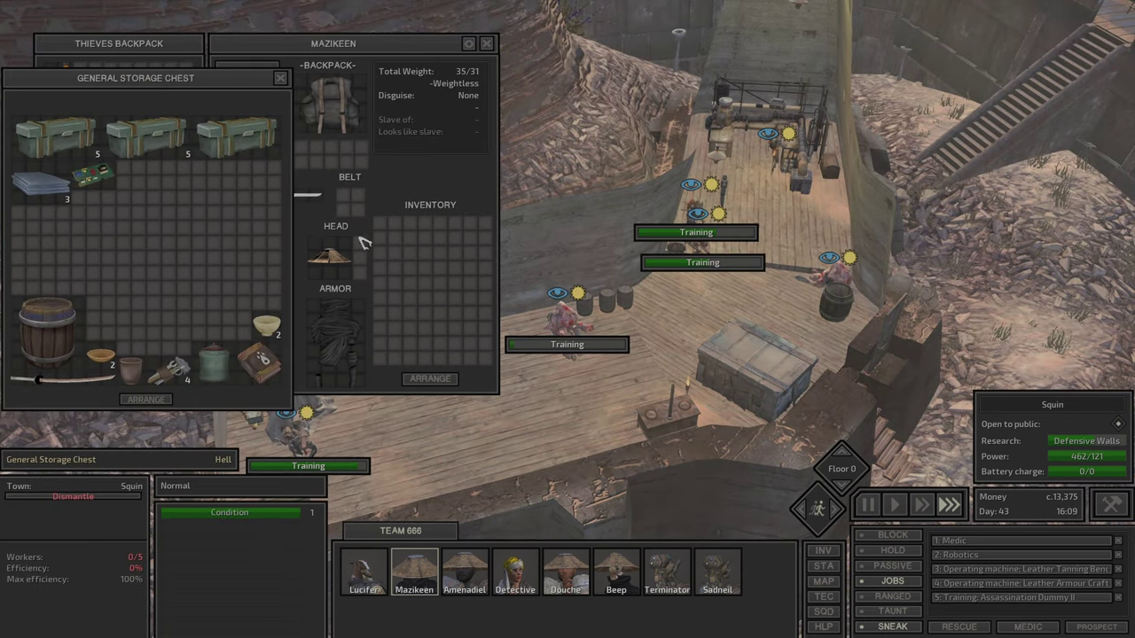
key("i")
key("i")
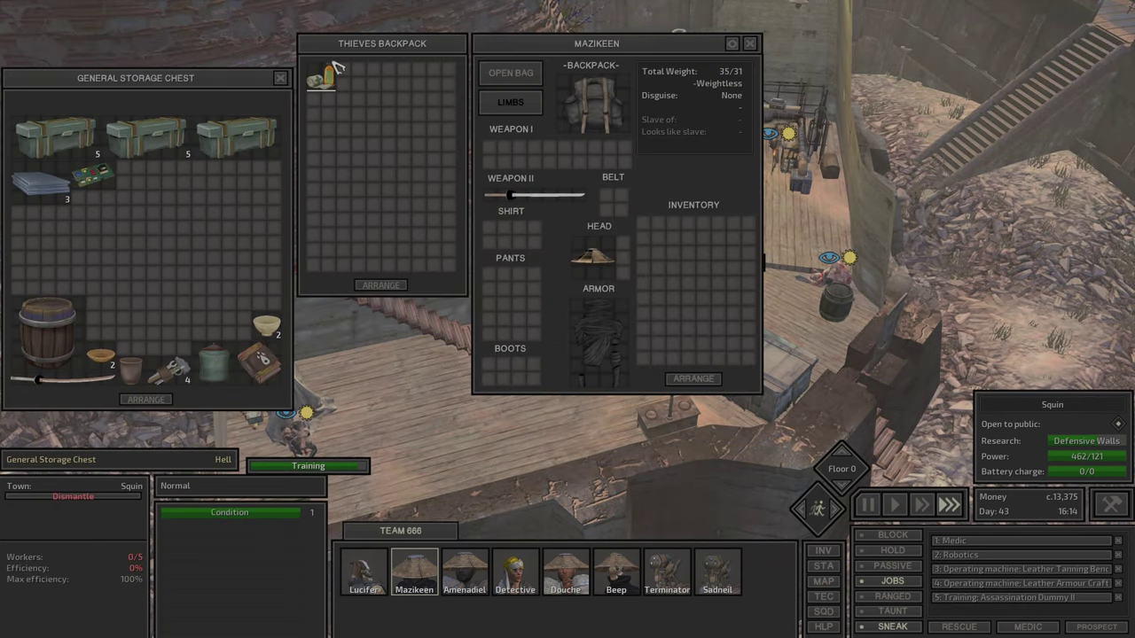
Give Mazikeen the kit and equip a thieves backpack on her
left_click(337, 69)
left_click(742, 228)
left_click(594, 98)
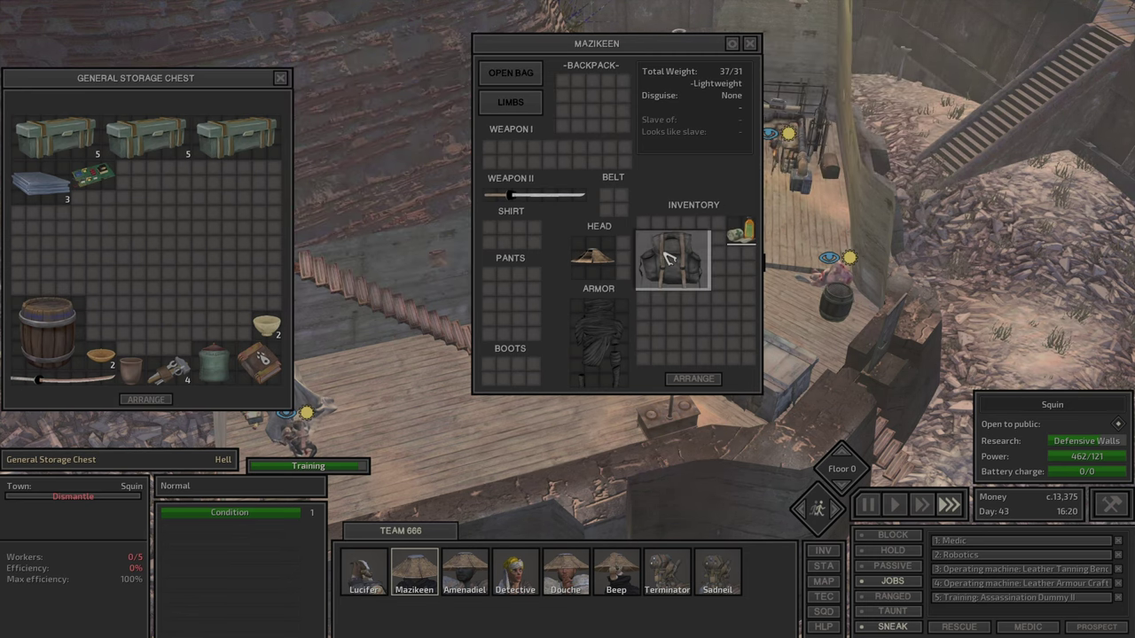
left_click(511, 73)
left_click(364, 572)
key("i")
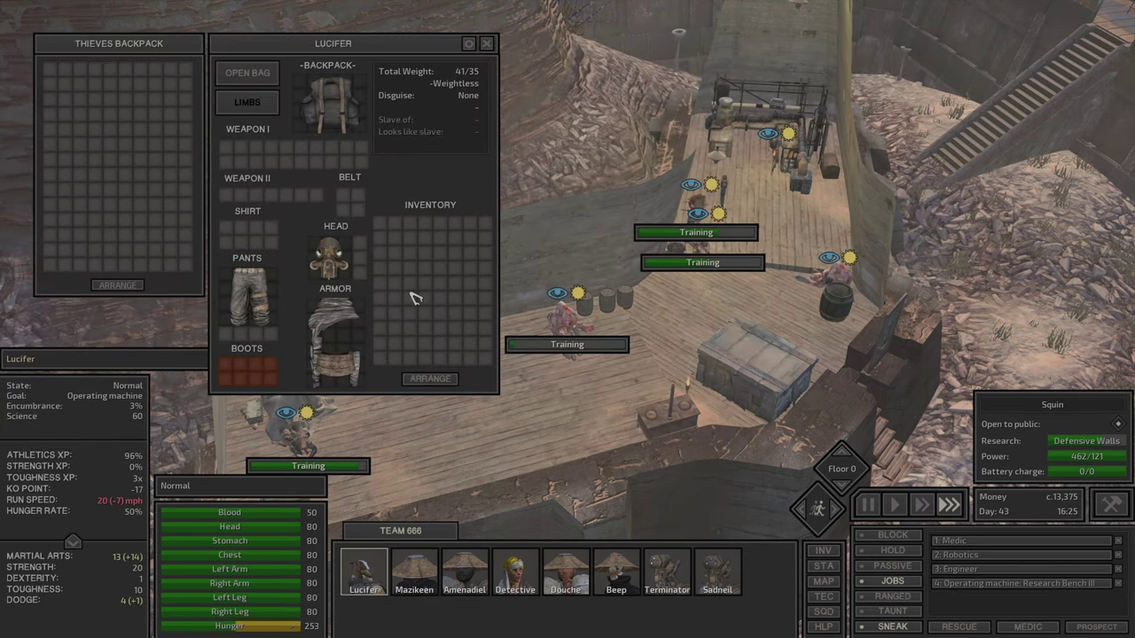
key("i")
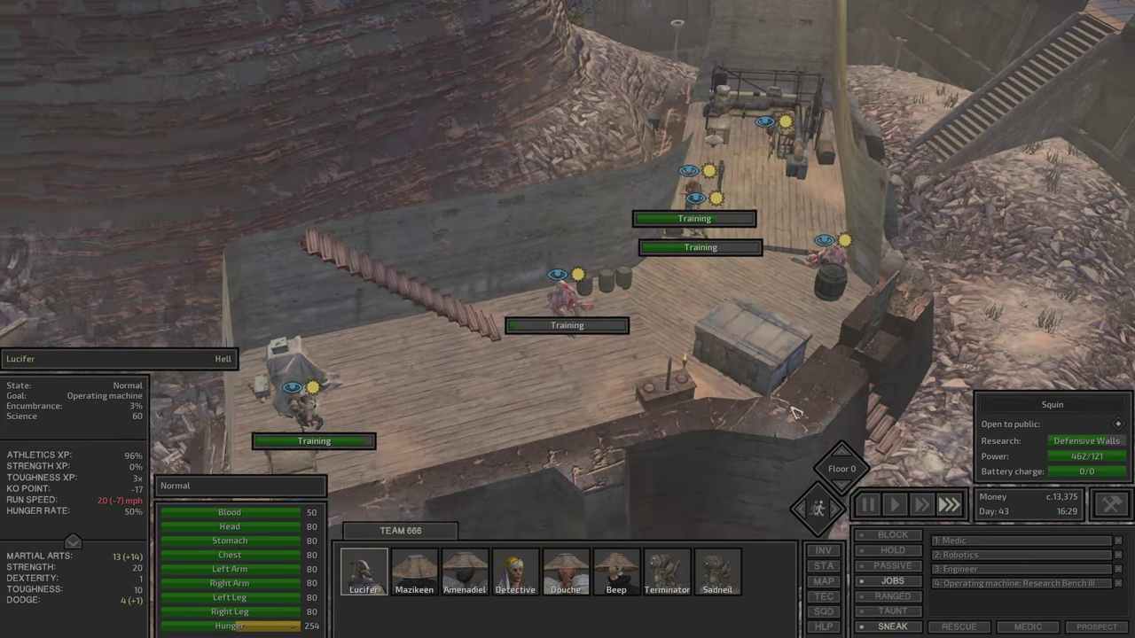
Check the copper stockpile, then prioritise Sadneil's training dummy job over the assassination dummy
left_click(740, 293)
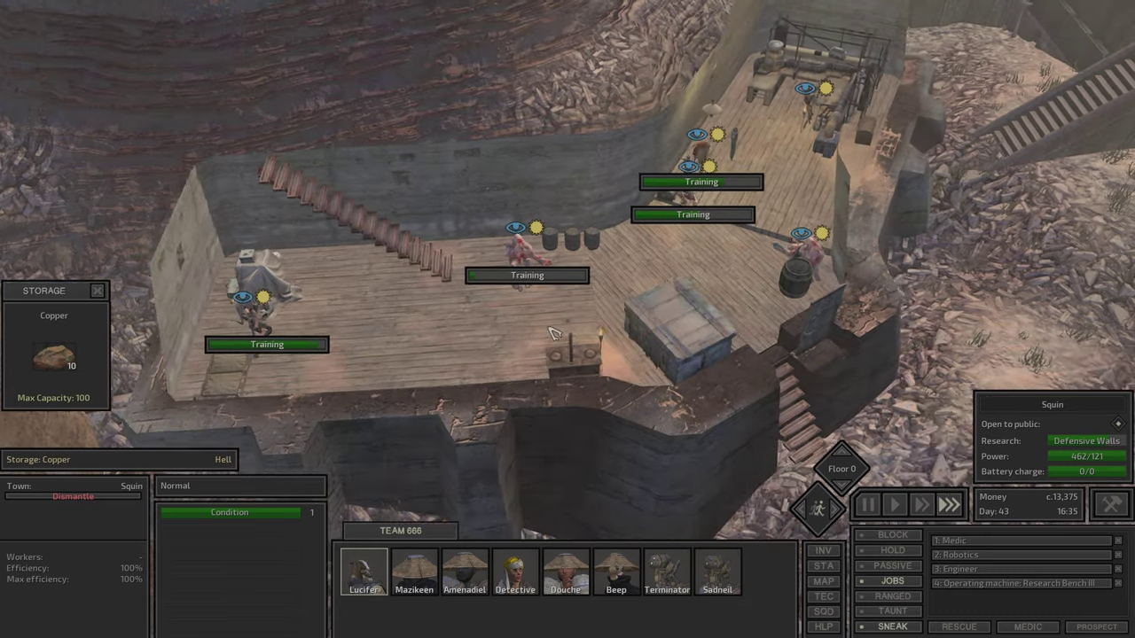
left_click(532, 335)
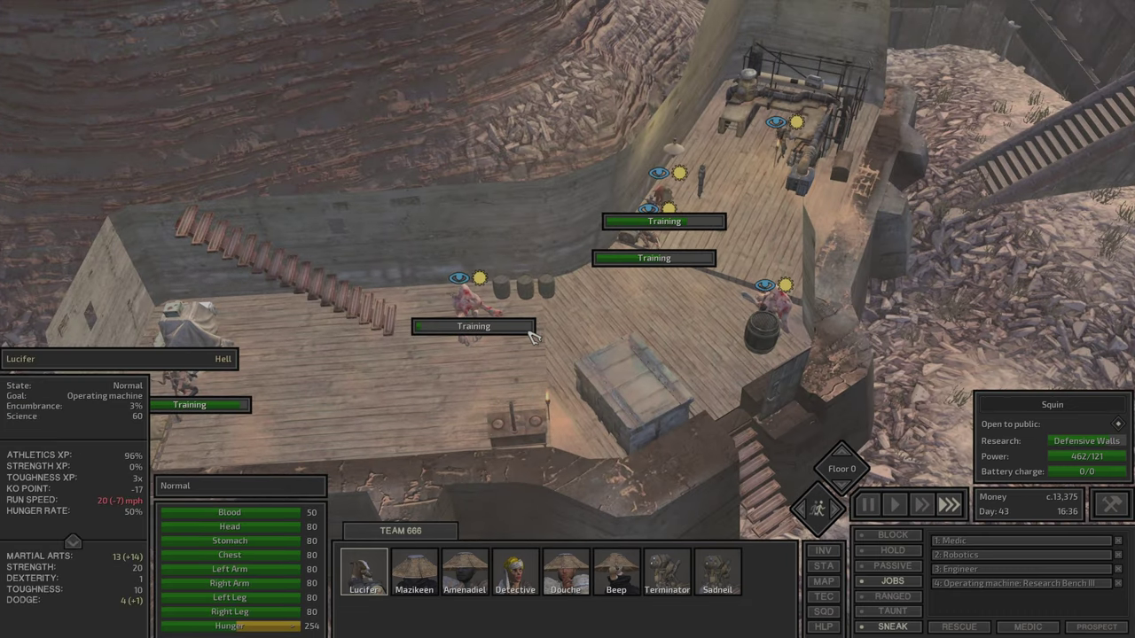
key("p")
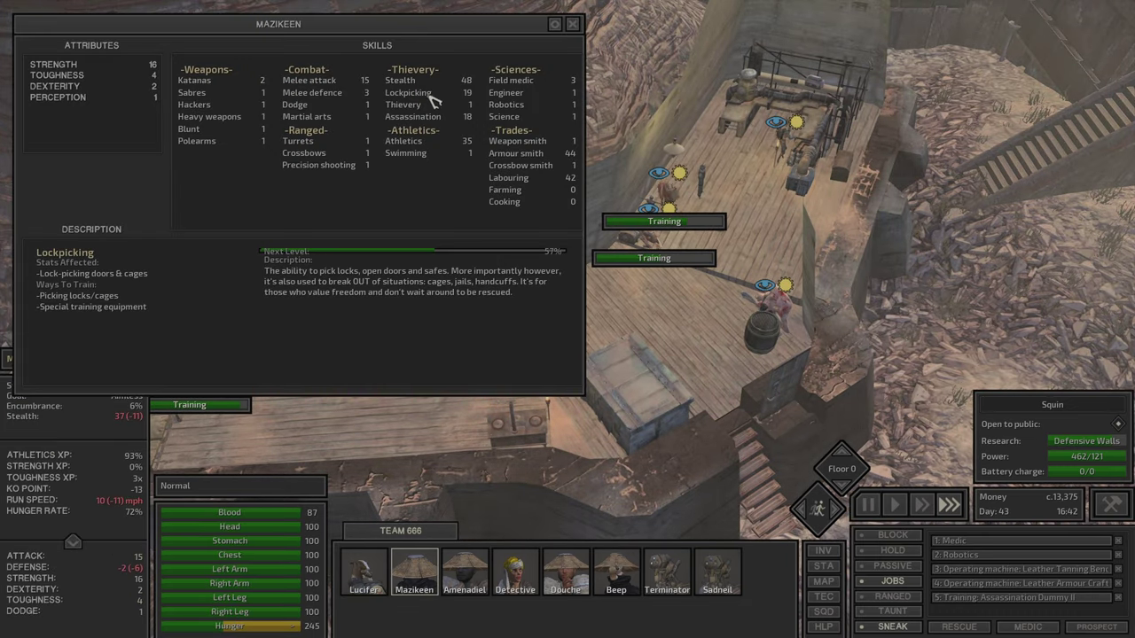
key("e")
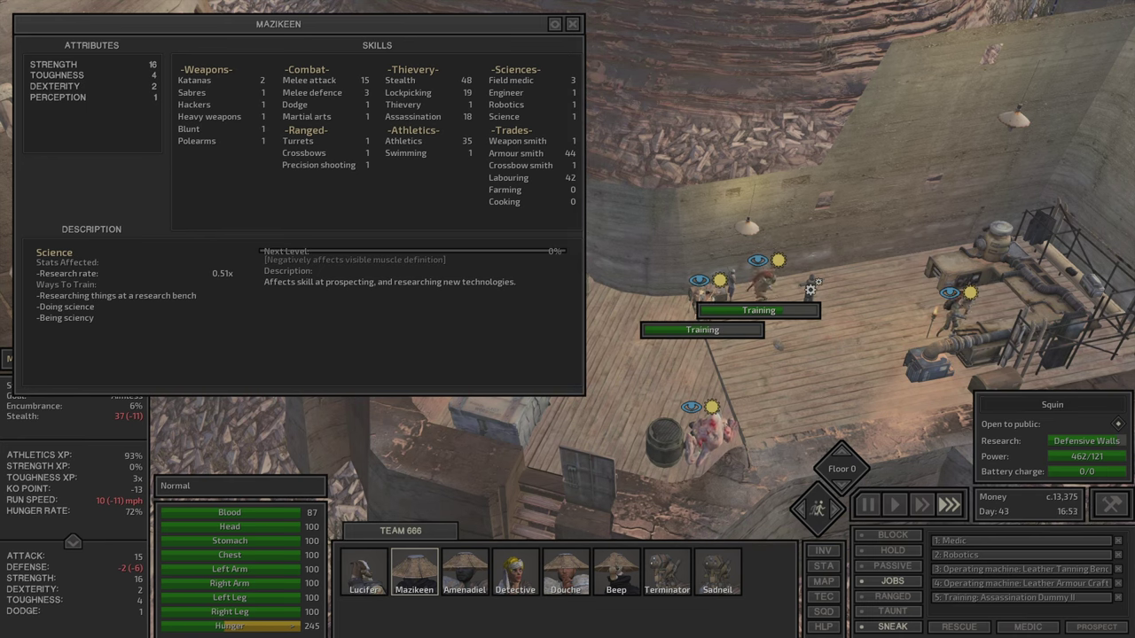
left_click(763, 297)
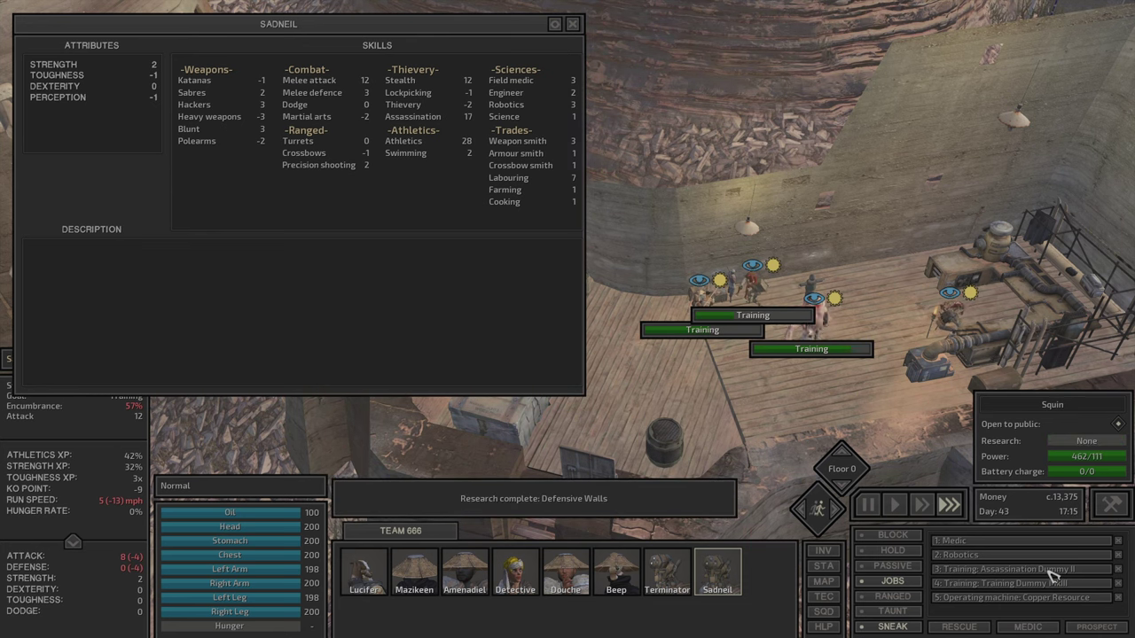
left_click_drag(1054, 577, 1052, 568)
left_click(701, 282)
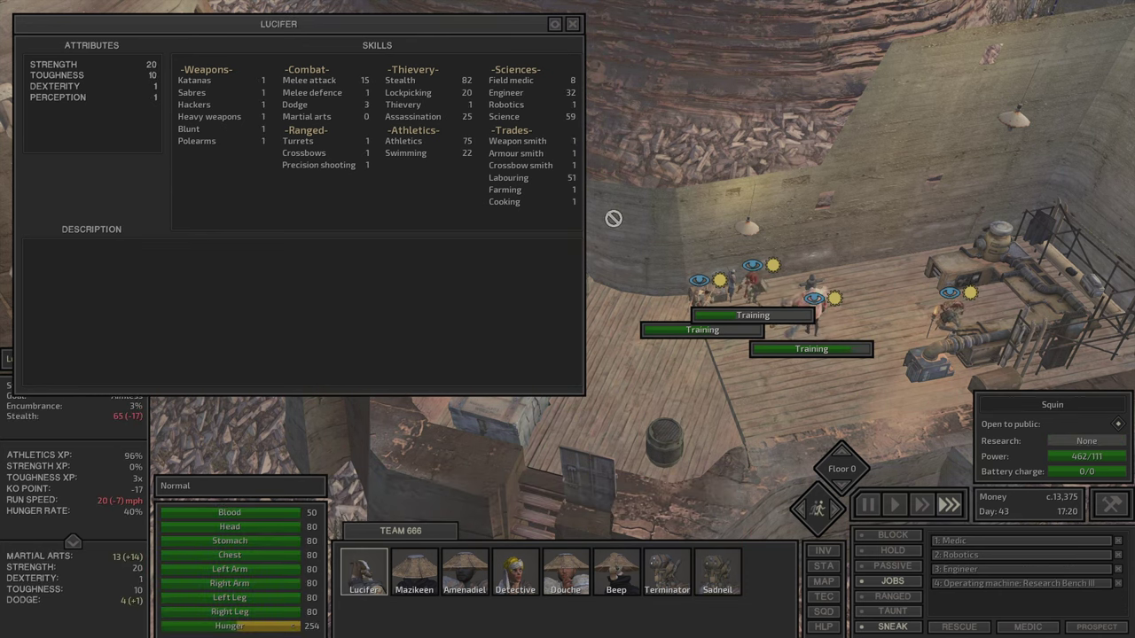
Send Lucifer to train at Thief Training Boxes II, then reopen Amenadiel's skill sheet
key("Escape")
scroll(933, 323, "down", 3)
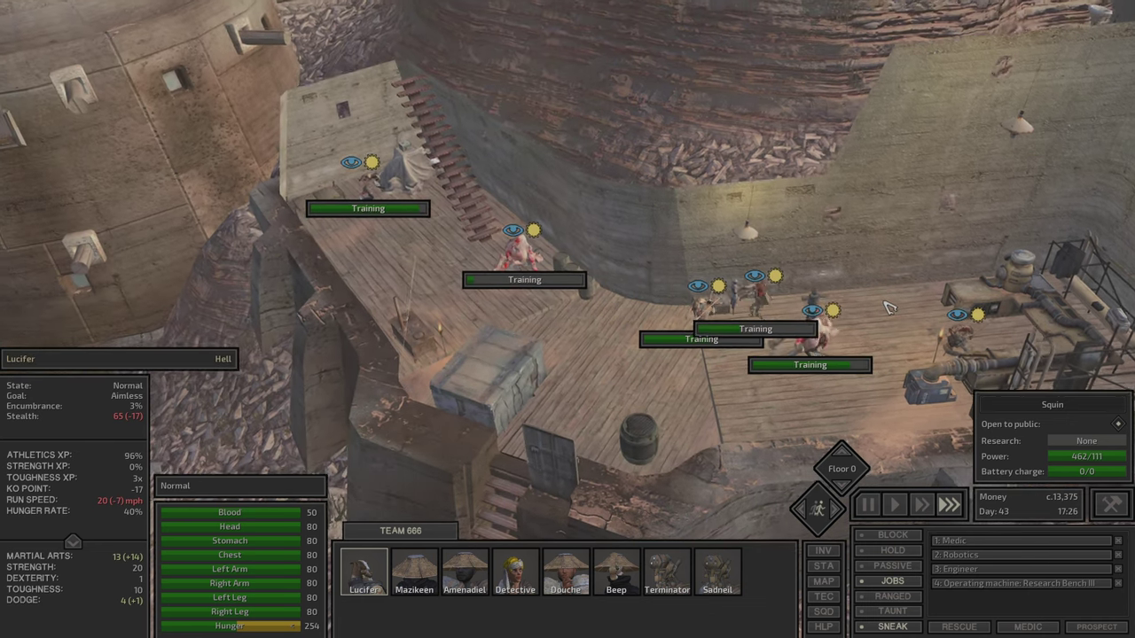
scroll(572, 264, "down", 2)
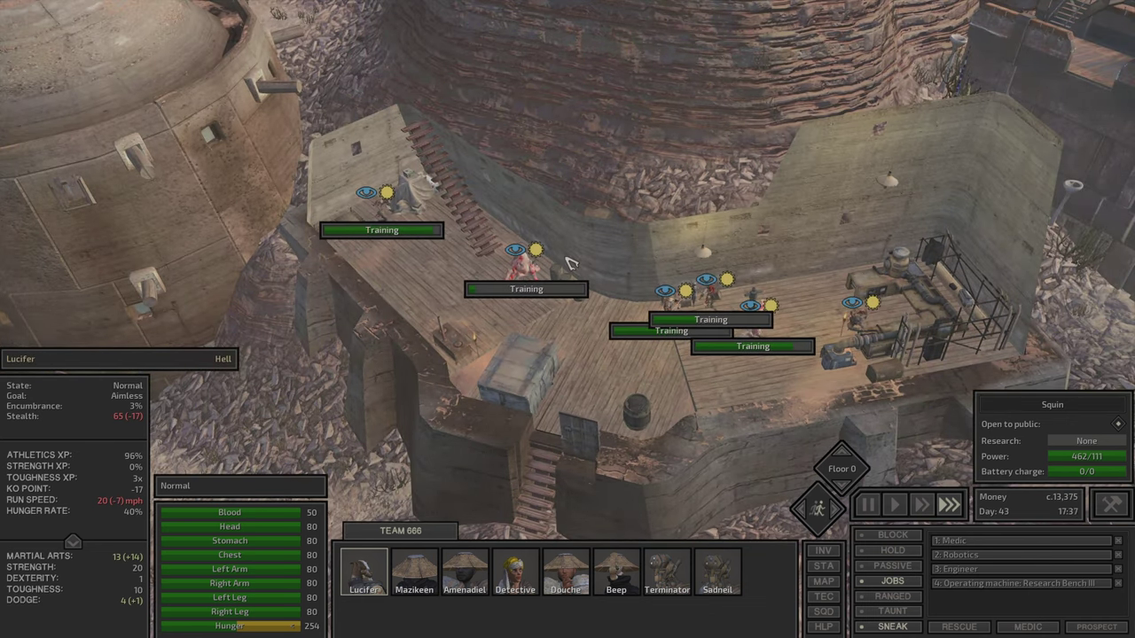
left_click(384, 225)
key("c")
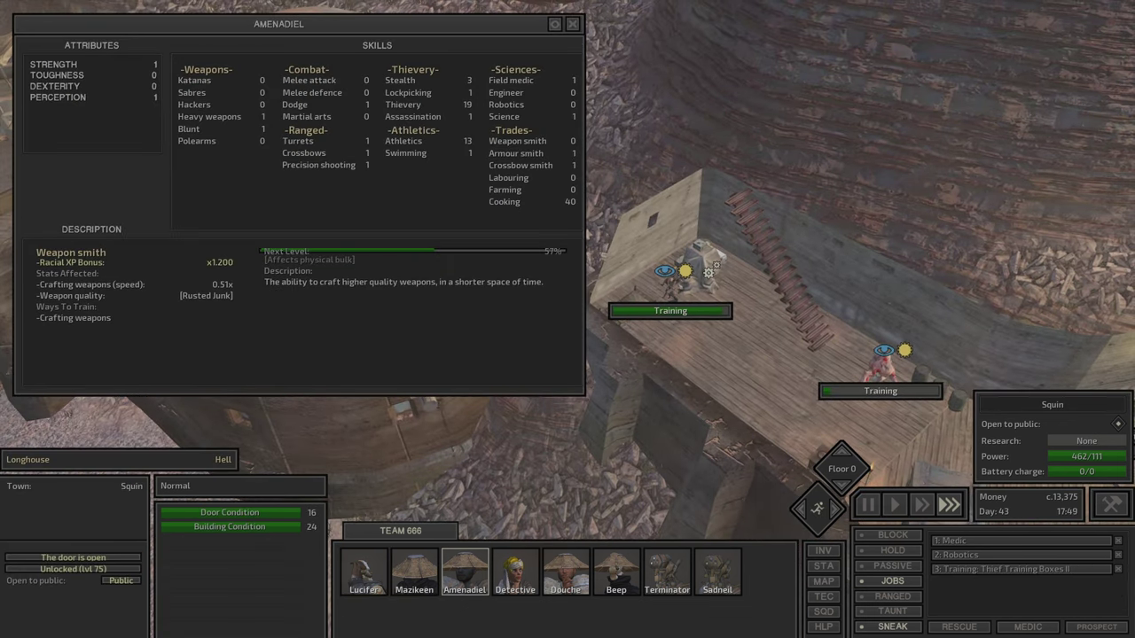
left_click(713, 285)
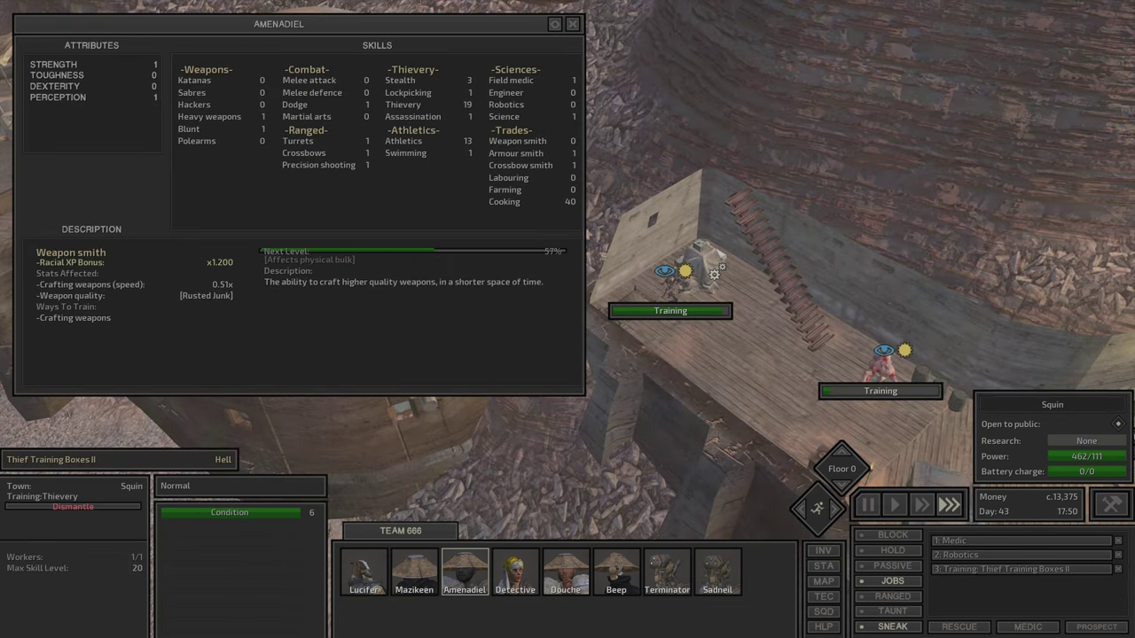
left_click(685, 330)
right_click(707, 260)
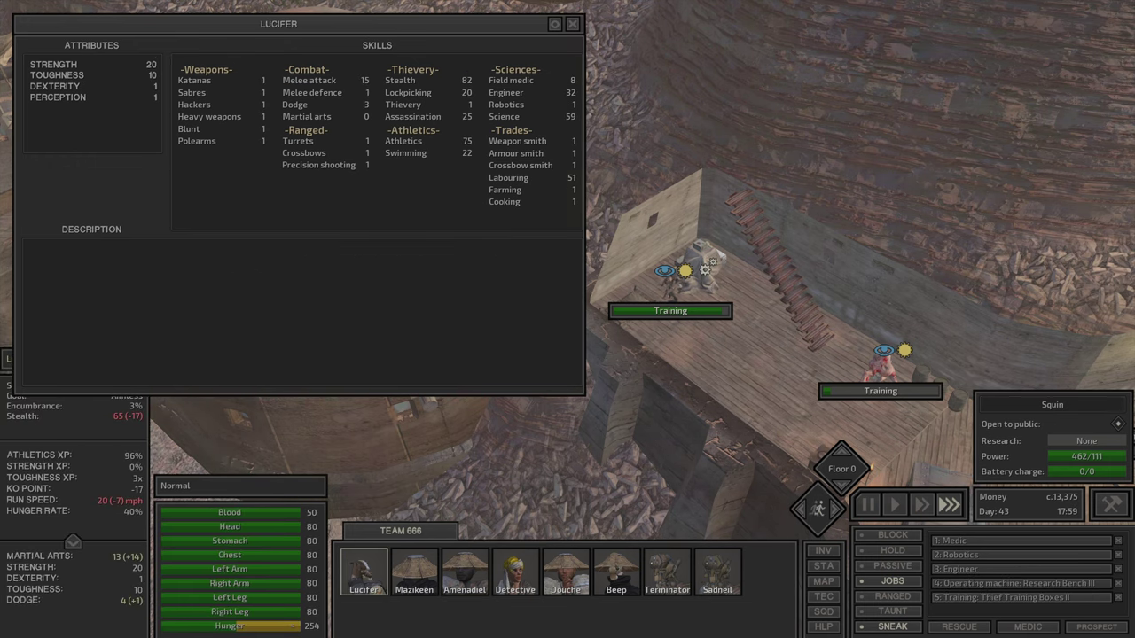
left_click(465, 572)
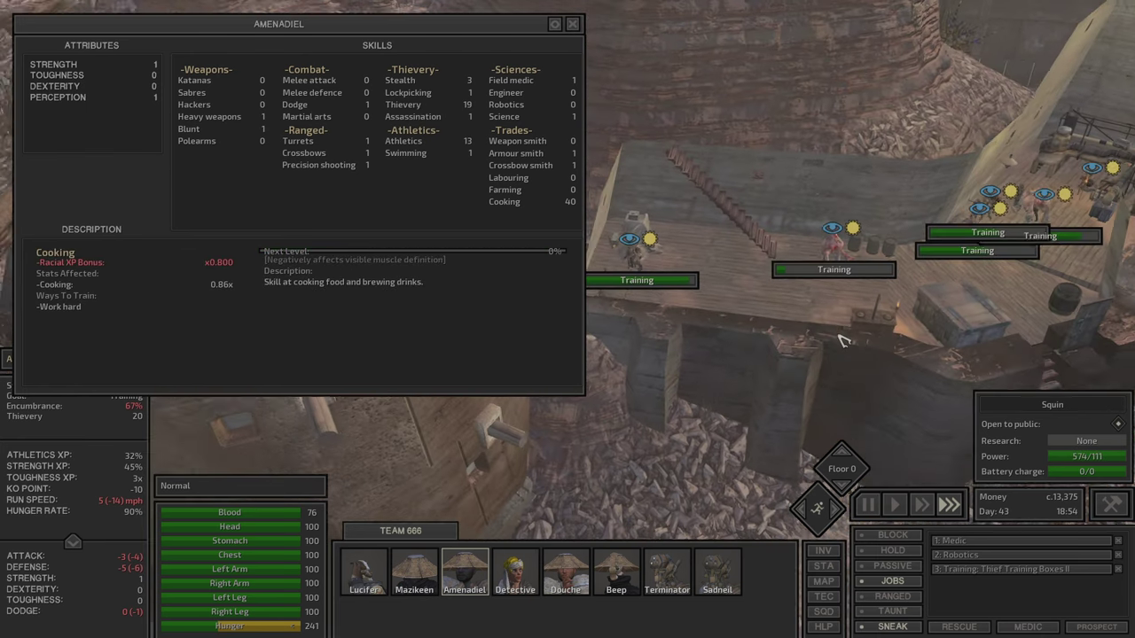
Cycle through the skill sheets of Mazikeen, Detective, Douche, Beep, Terminator, Sadneil and Amenadiel
double_click(414, 572)
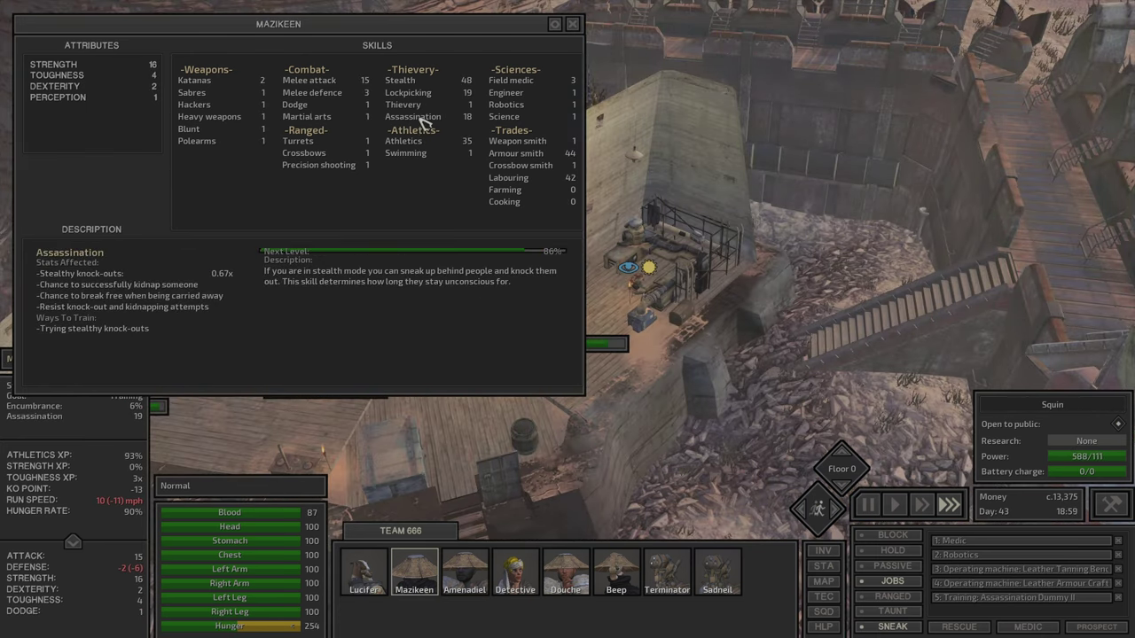
key("4")
key("5")
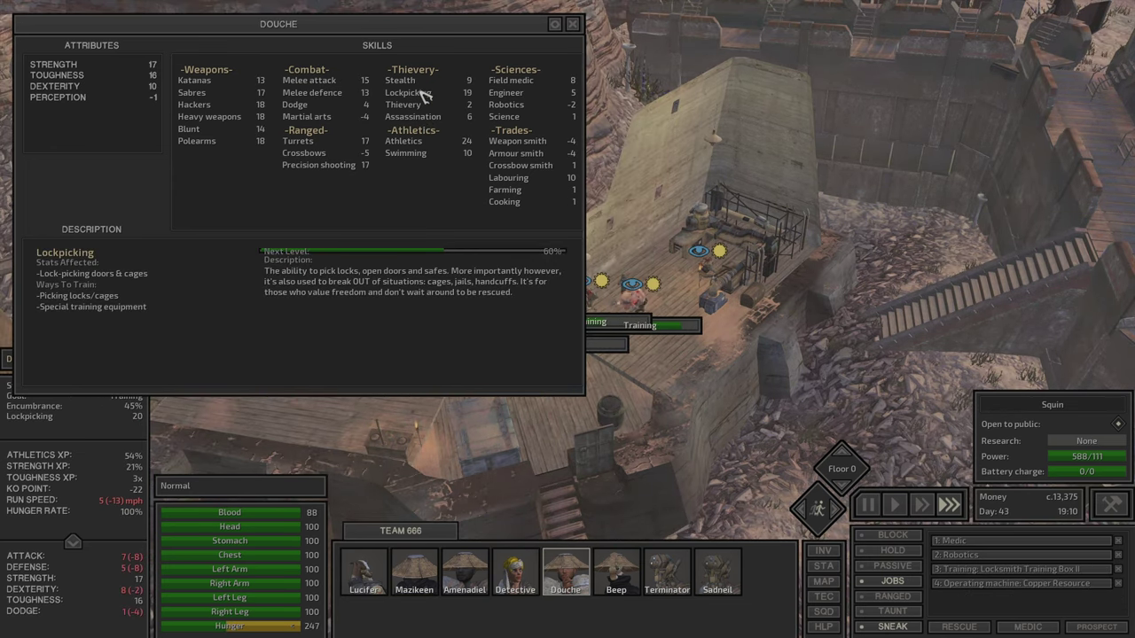
key("6")
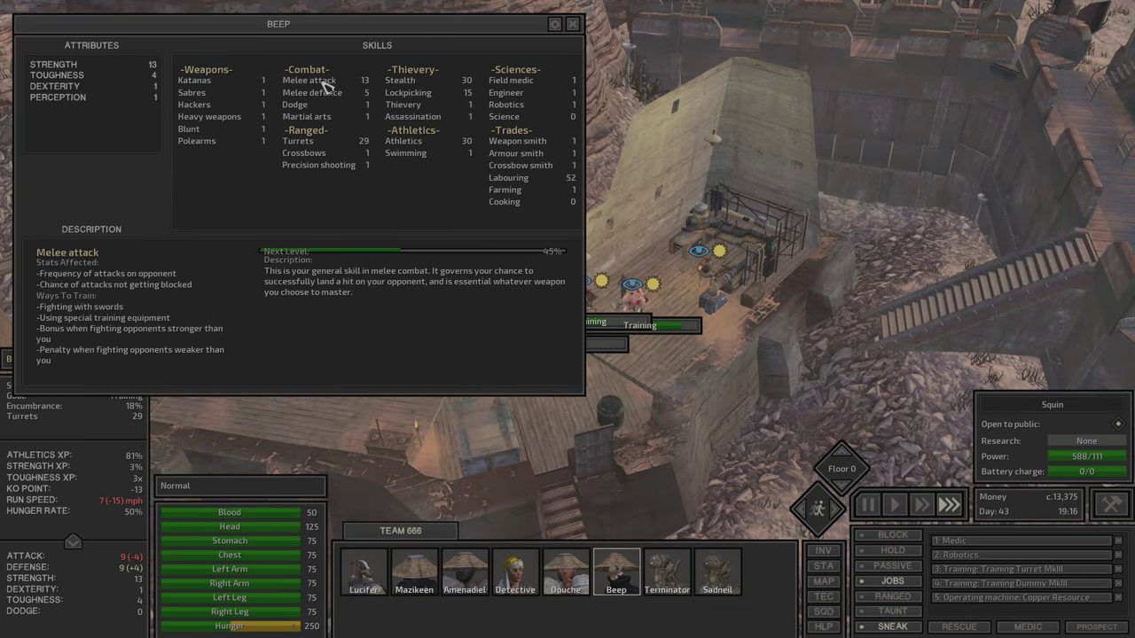
key("7")
key("8")
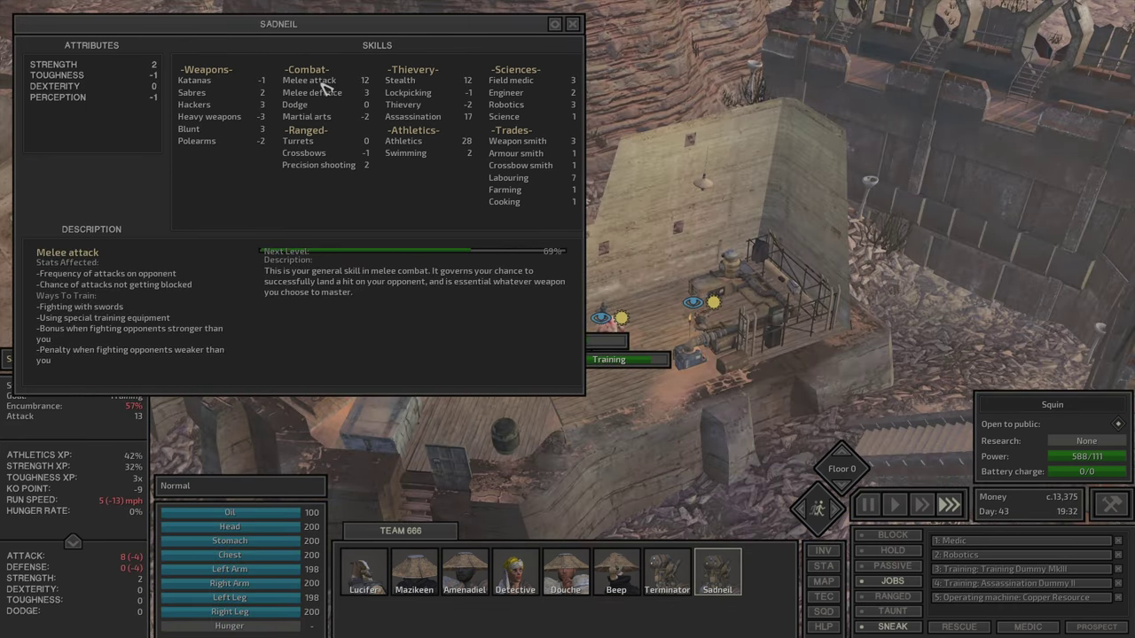
key("F5")
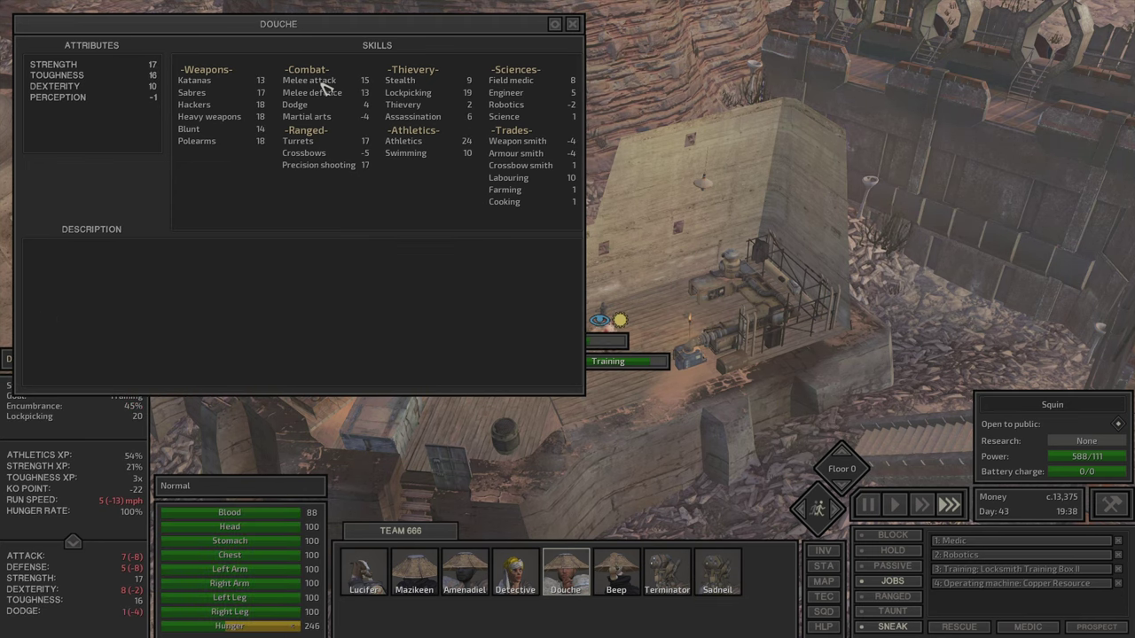
mouse_move(408, 92)
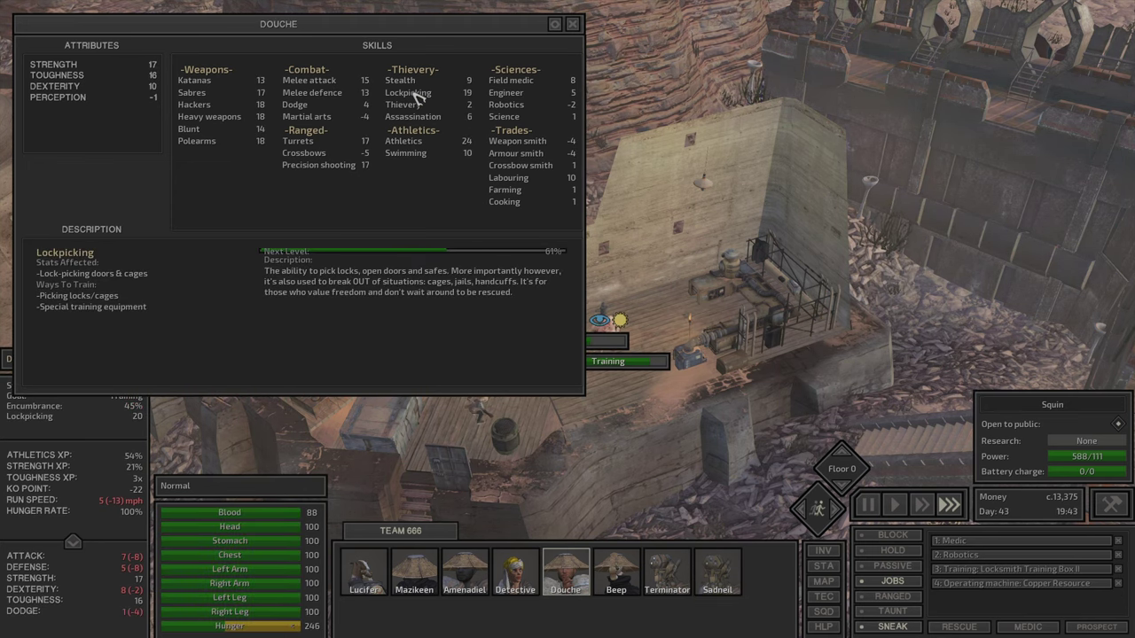
key("F6")
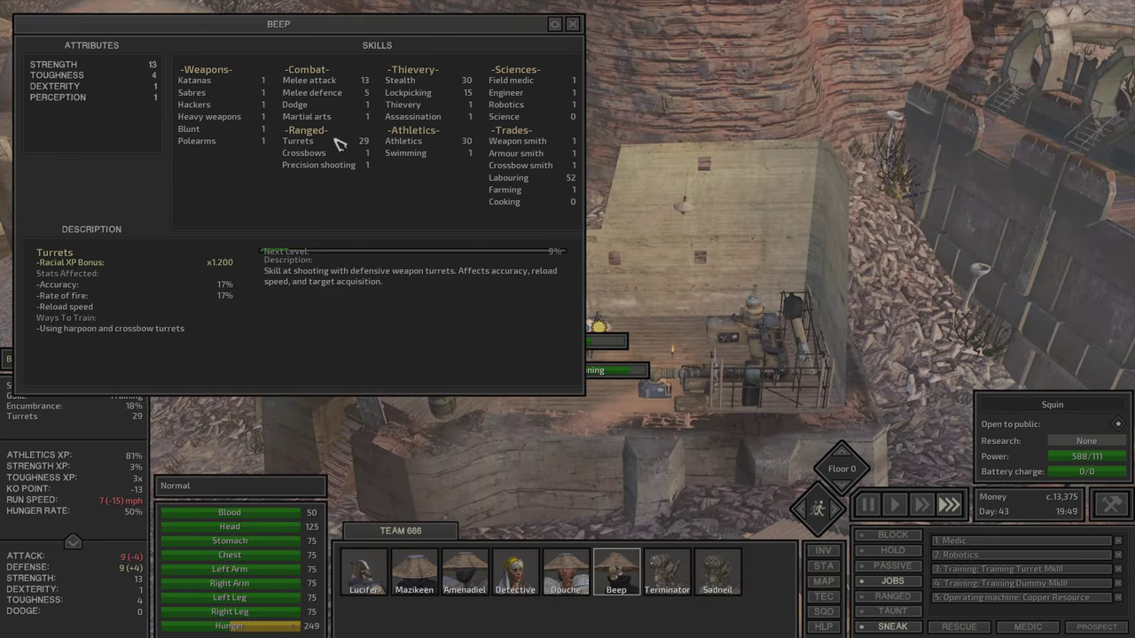
key("F3")
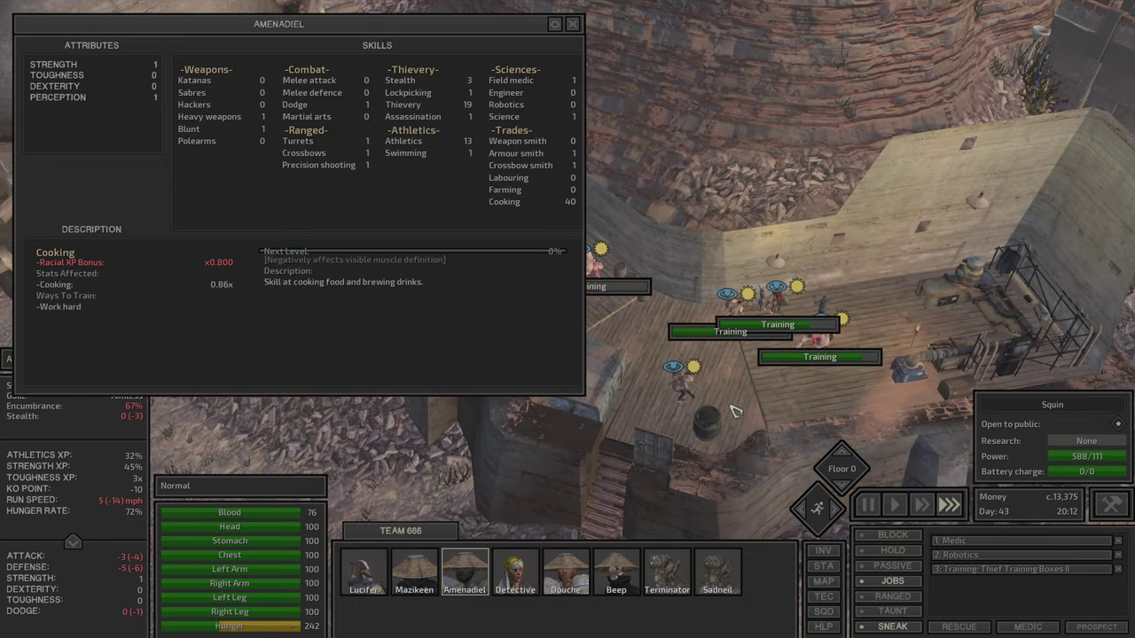
Move Lucifer to a new spot, recheck Amenadiel's and Lucifer's skills, and open Research Bench III
key("Escape")
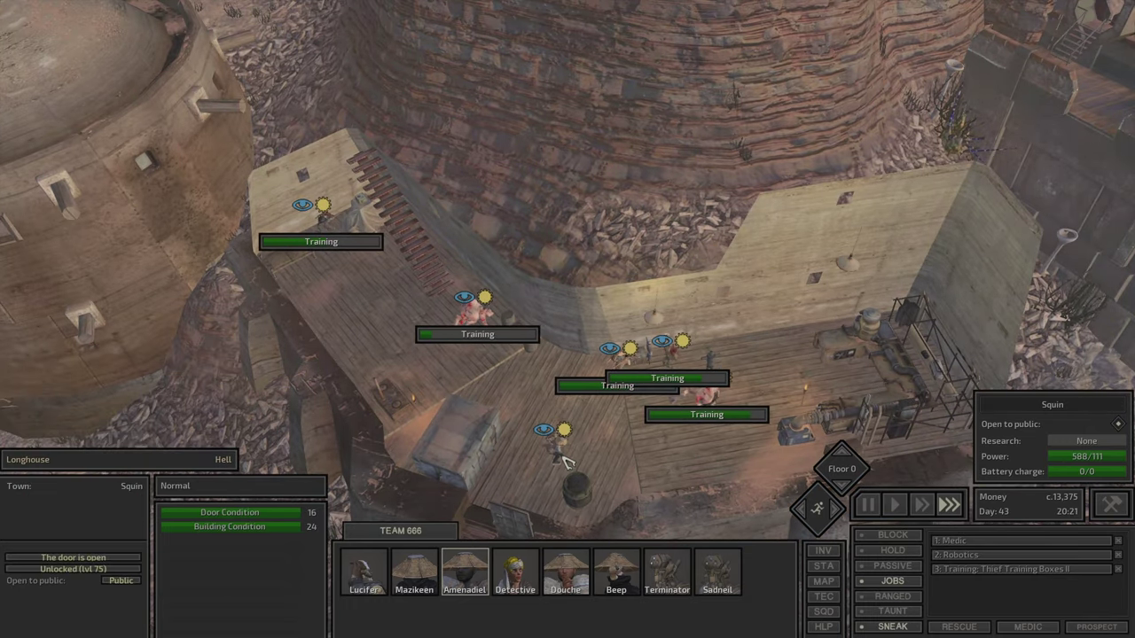
left_click(498, 397)
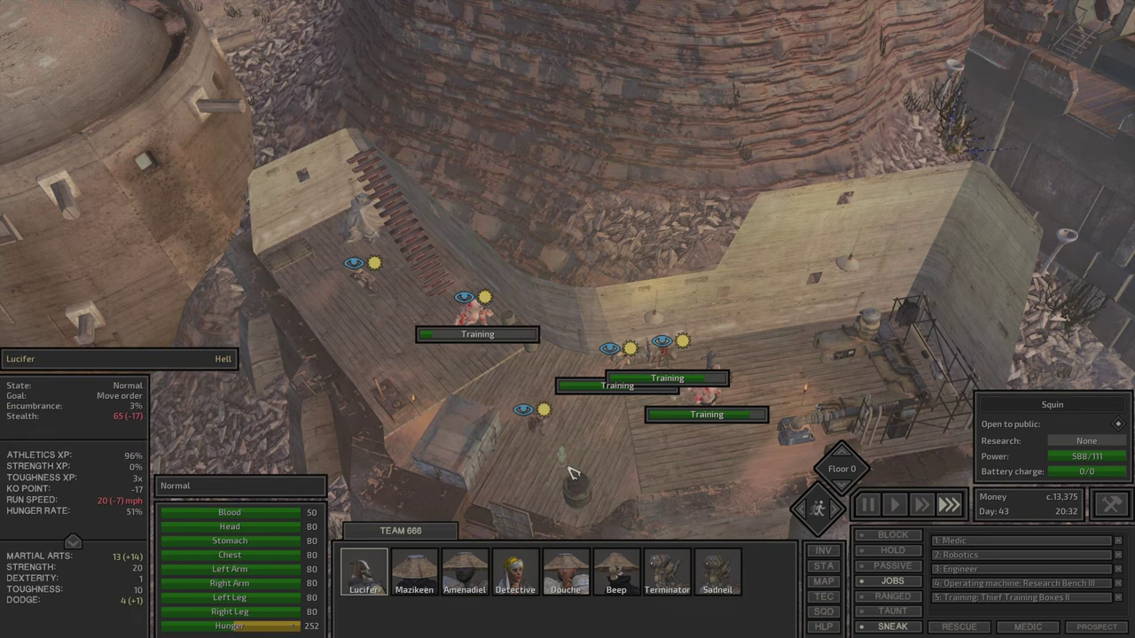
right_click(654, 497)
left_click(355, 239)
key("c")
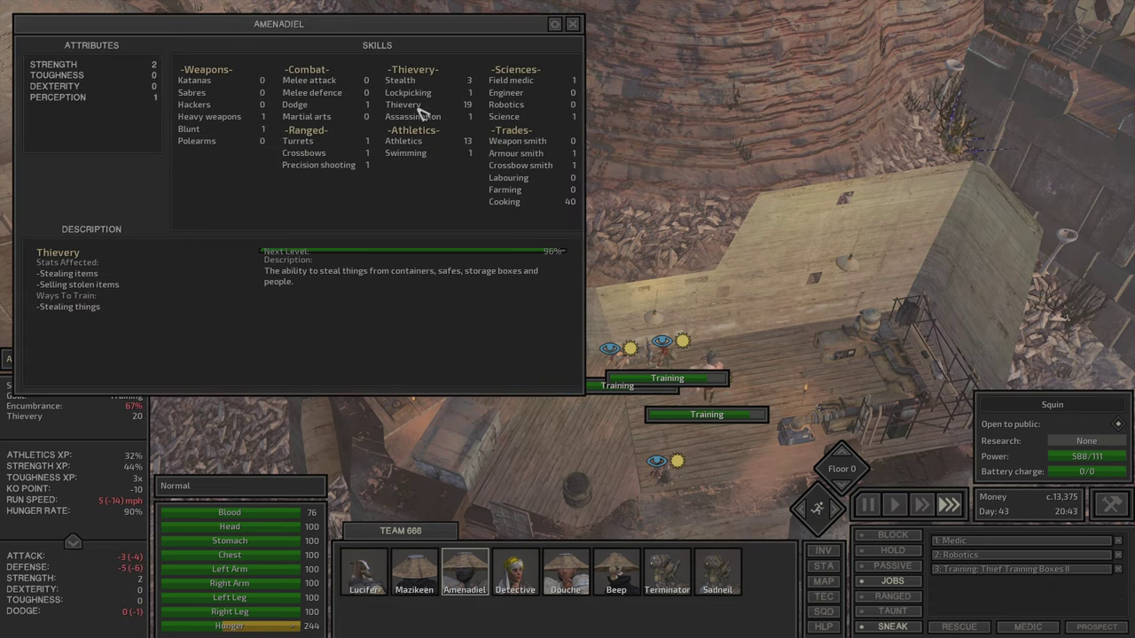
key("c")
left_click(364, 572)
key("c")
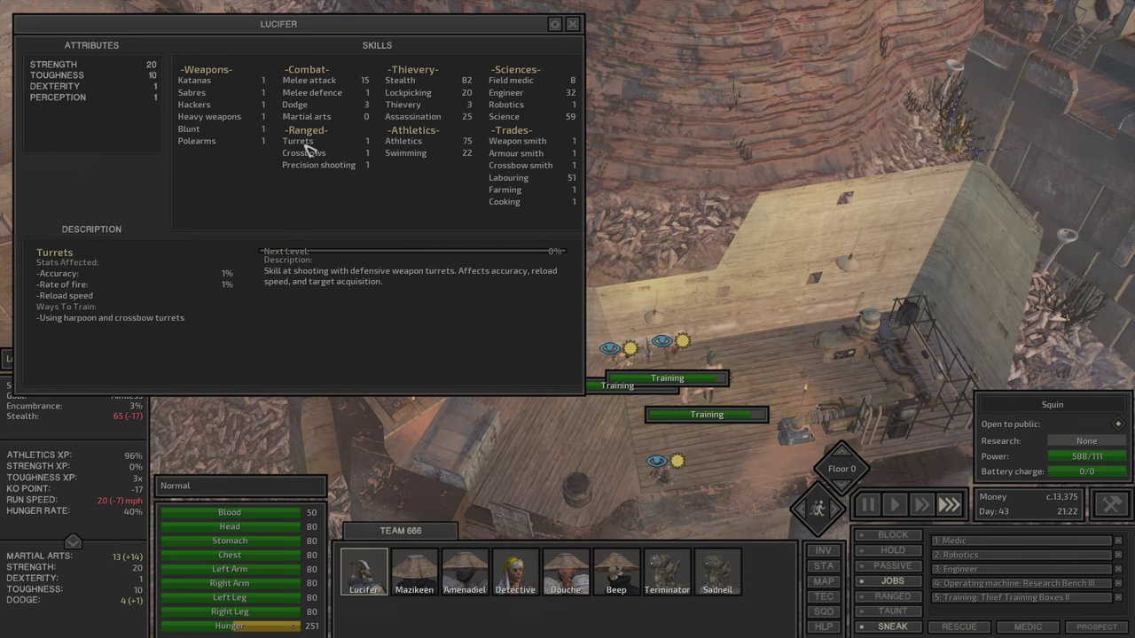
key("Escape")
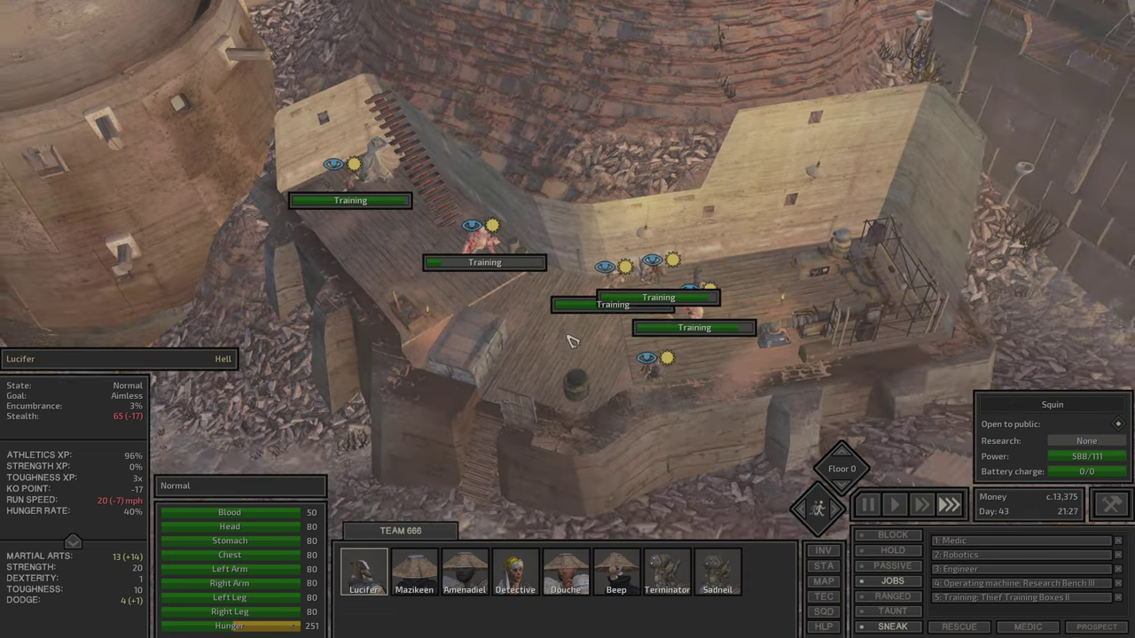
left_click(438, 400)
Queue Iron Plates 2, Iron Plates 3 and Improved Stone Mining 2 from Industry blueprints
left_click(145, 103)
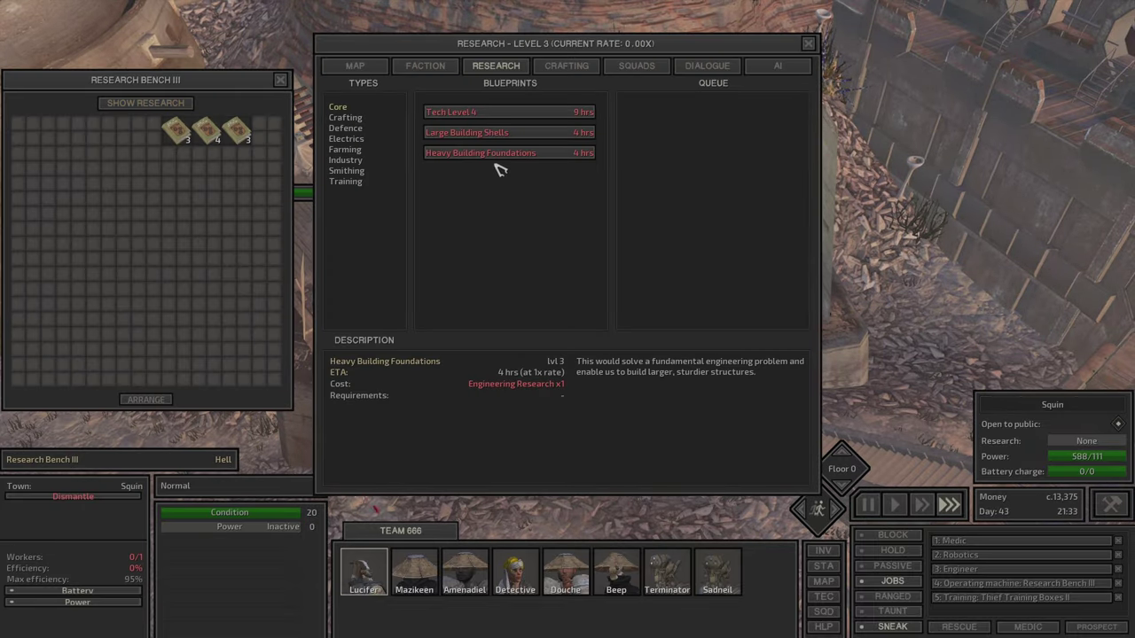
left_click(355, 185)
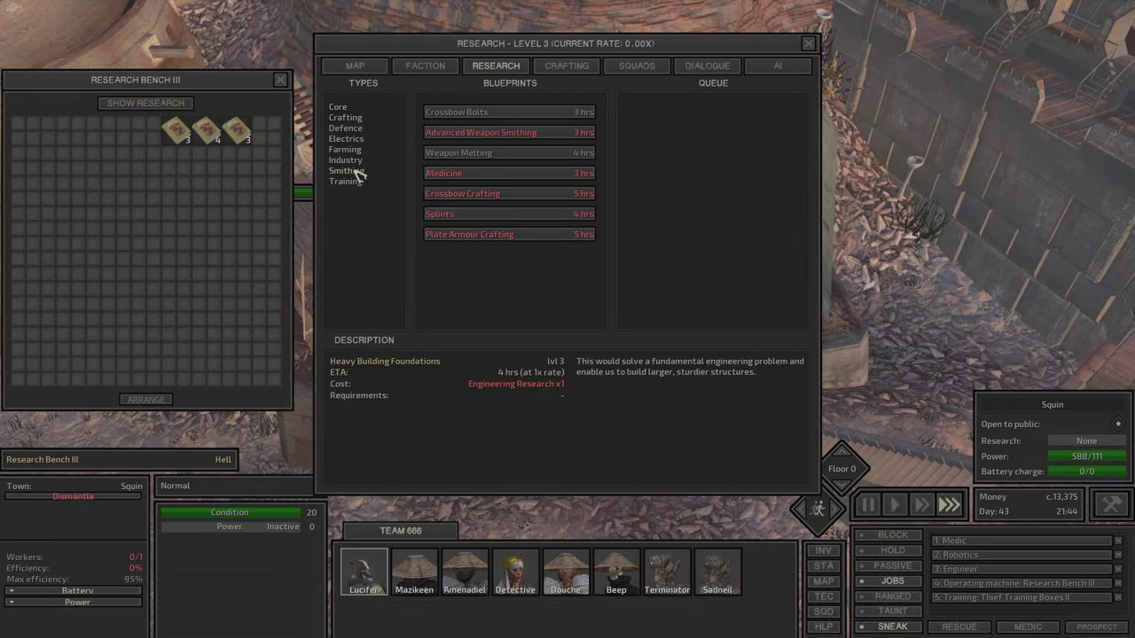
left_click(347, 161)
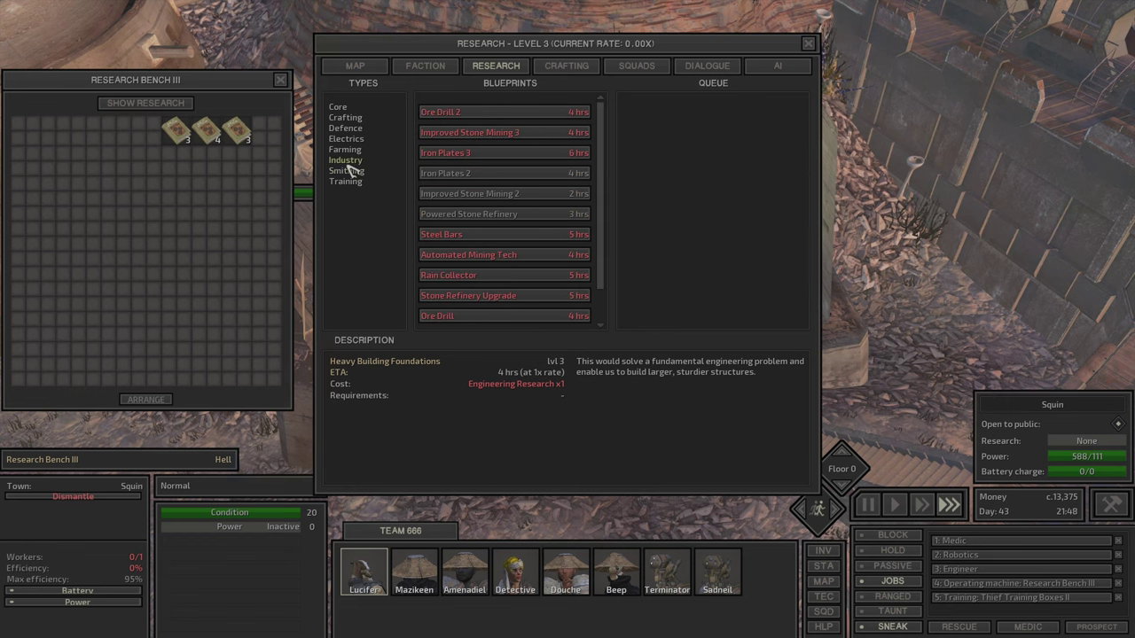
left_click(477, 176)
left_click(470, 156)
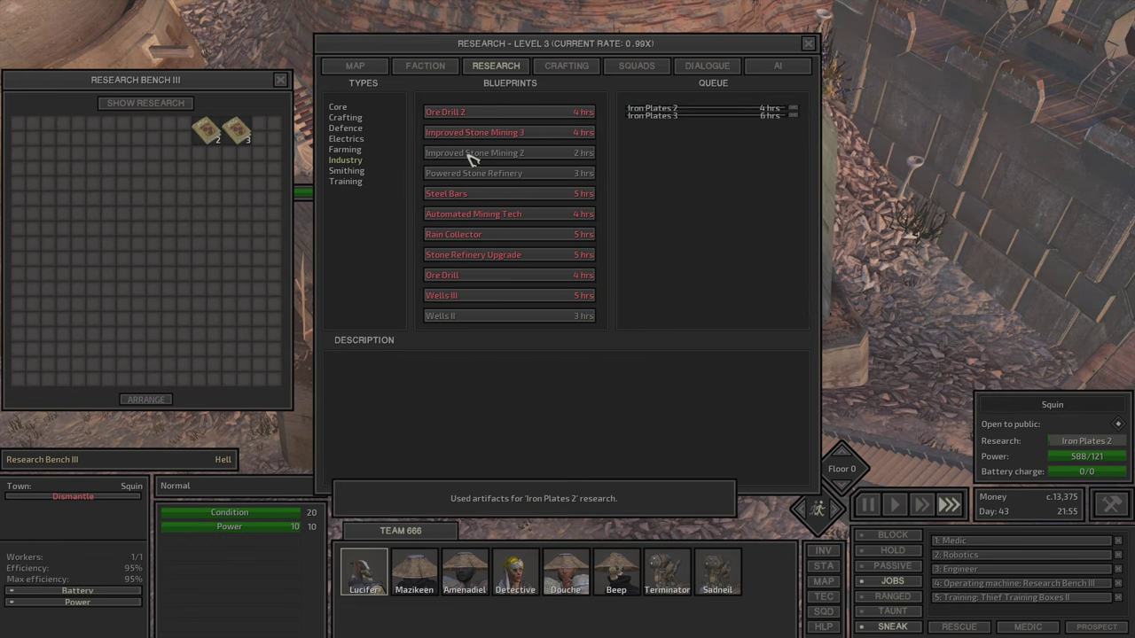
left_click(533, 156)
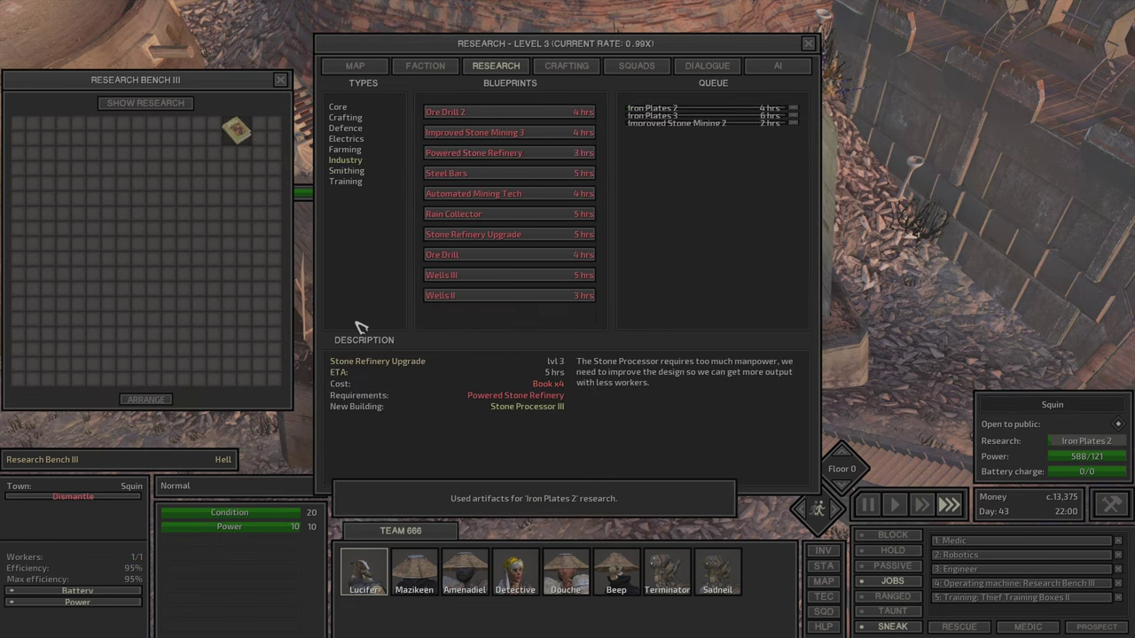
Queue Basic Exterior Lighting from Electrics and close the research windows
left_click(361, 149)
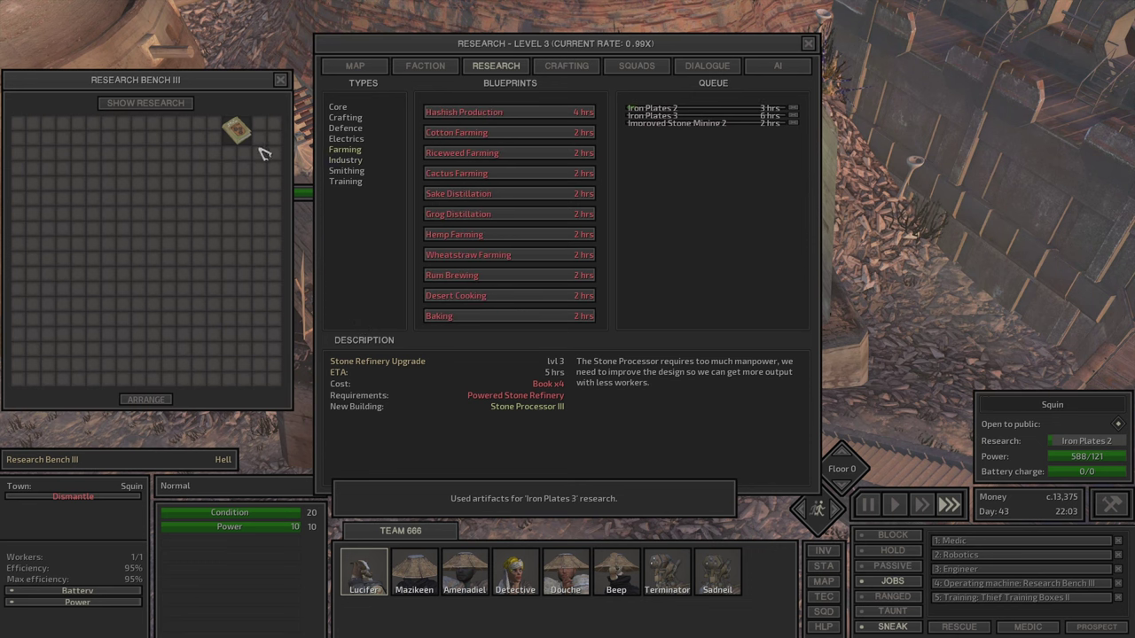
left_click(350, 129)
left_click(347, 141)
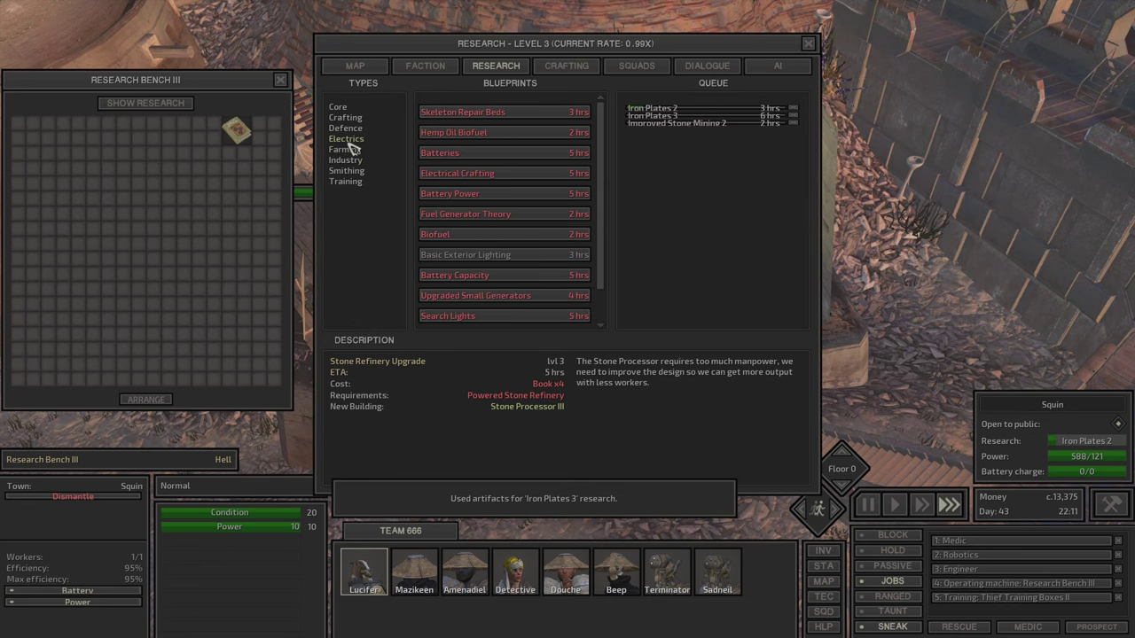
left_click(491, 264)
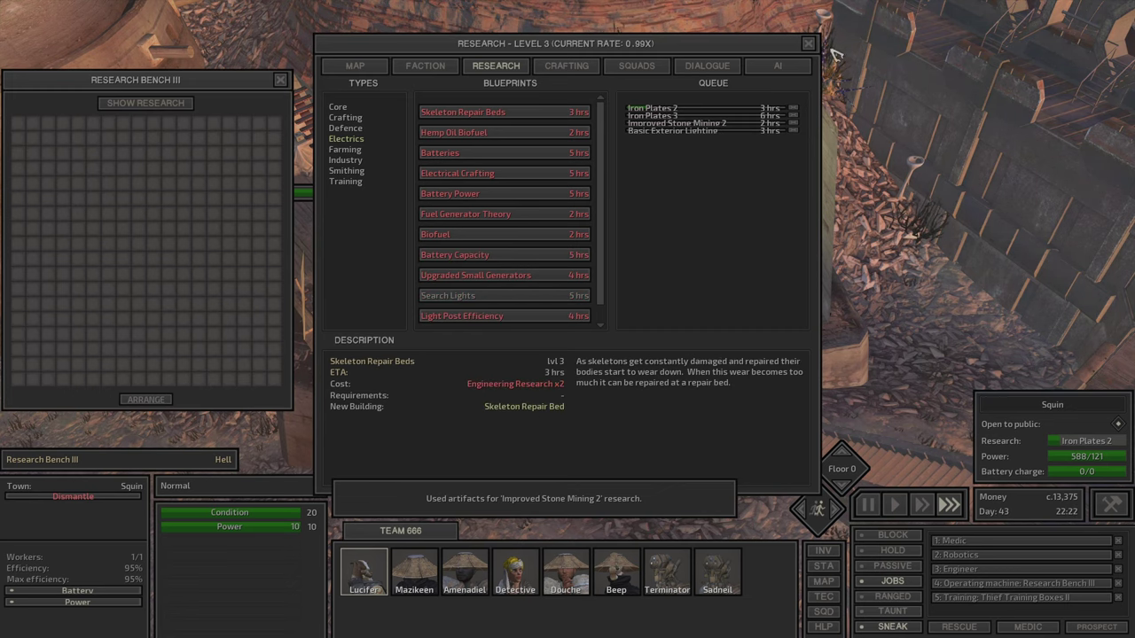
left_click(807, 43)
left_click(281, 79)
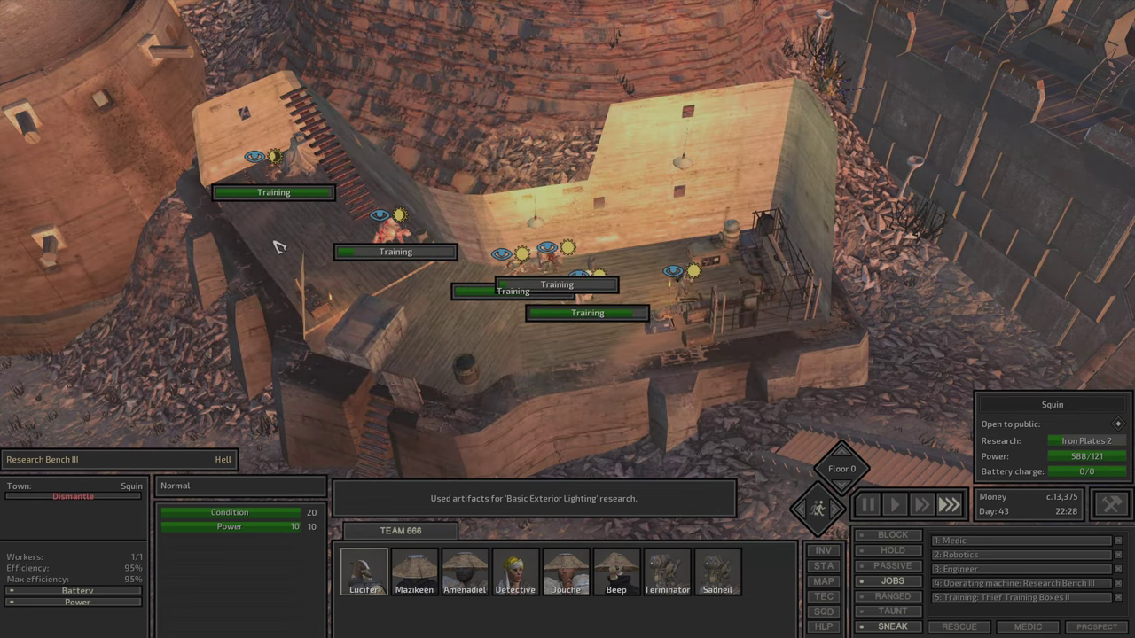
Review Lucifer's skills and confirm Iron Plates 2 is researching in the queue
key("F3")
key("p")
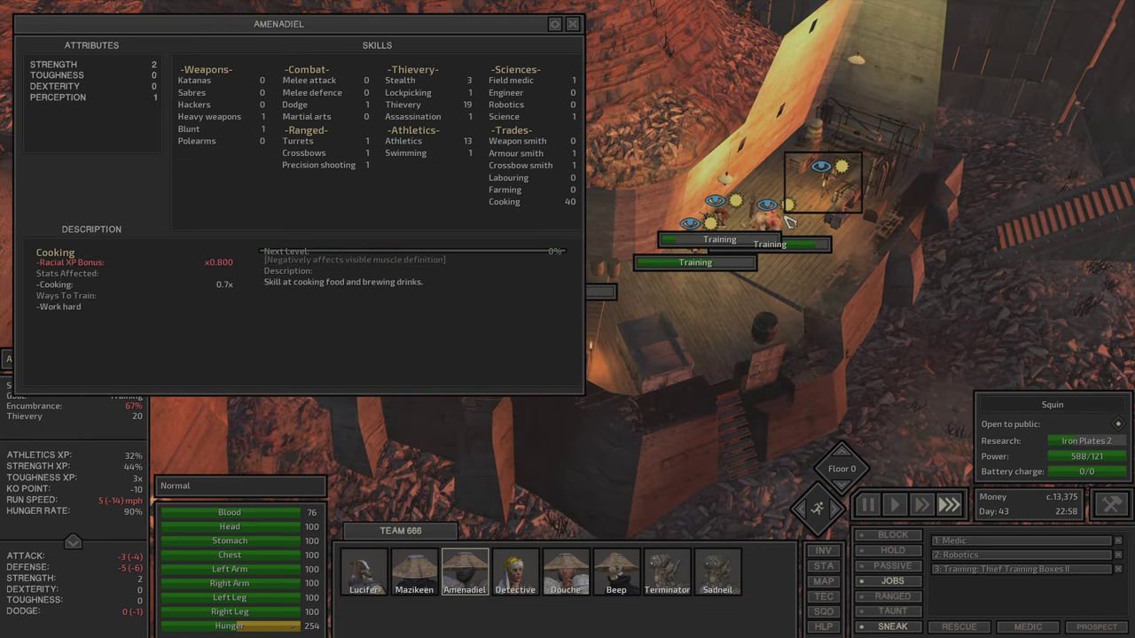
left_click(780, 269)
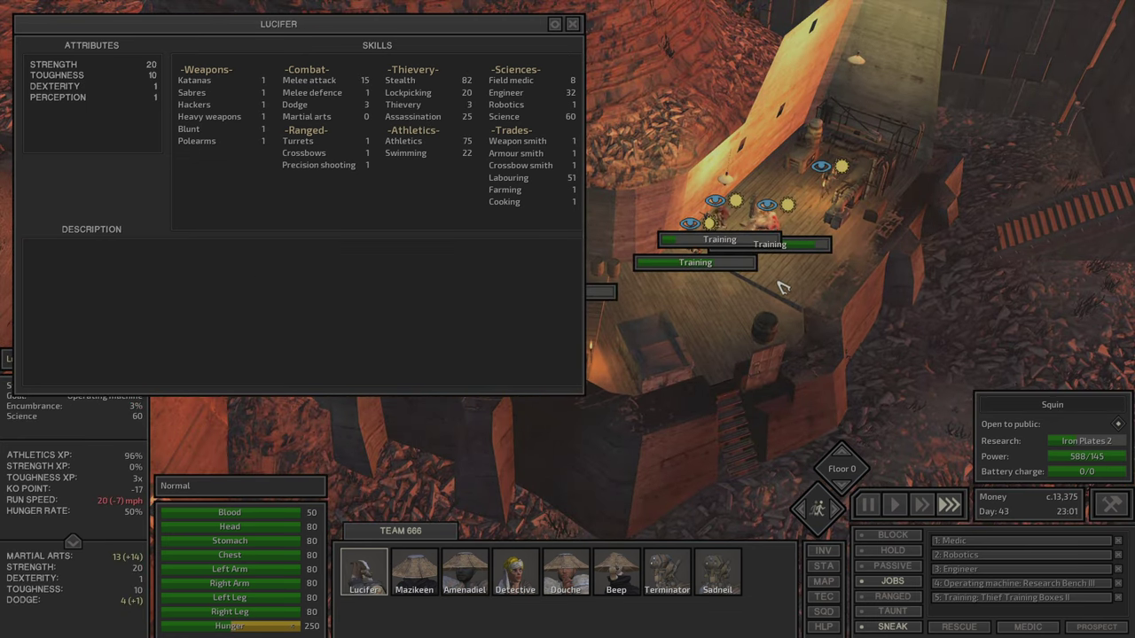
key("w")
key("Escape")
left_click(857, 286)
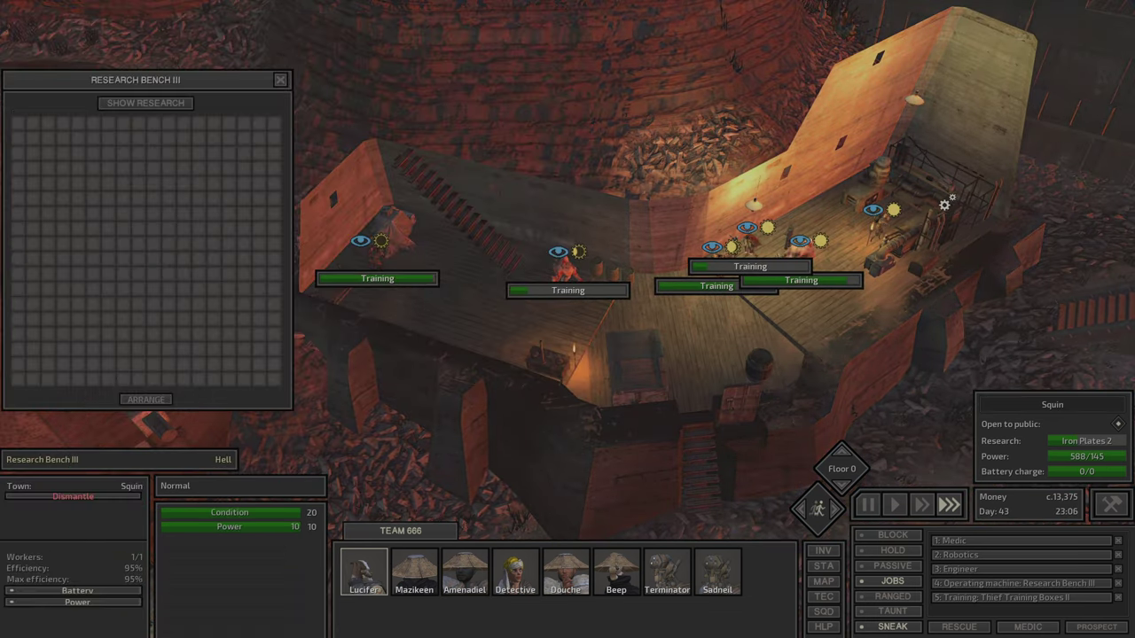
left_click(173, 105)
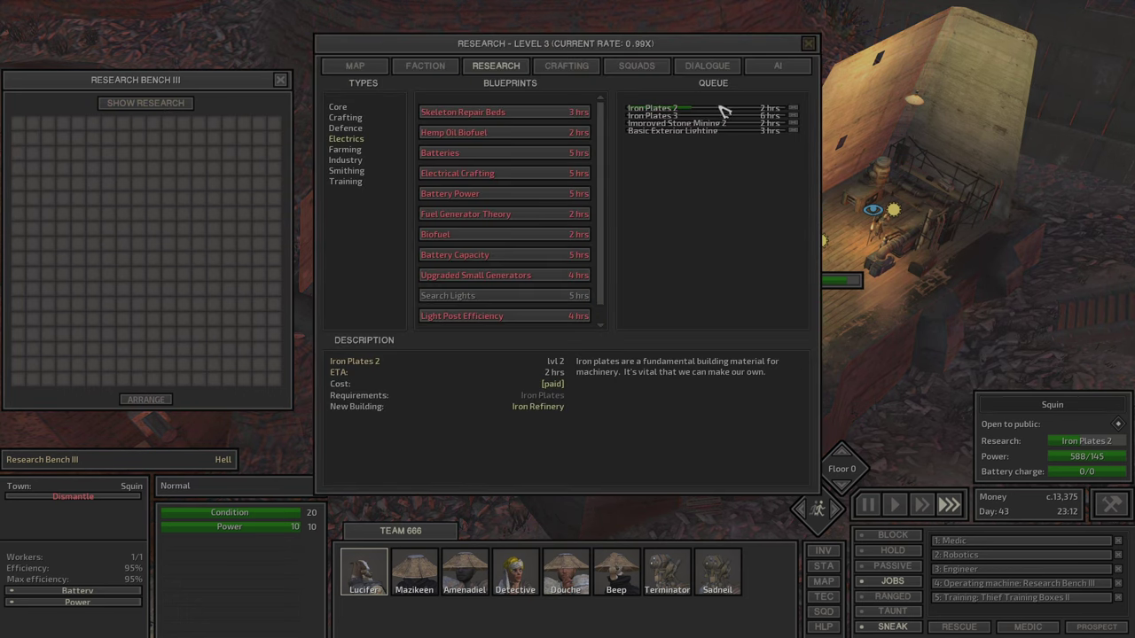
key("Escape")
key("Escape")
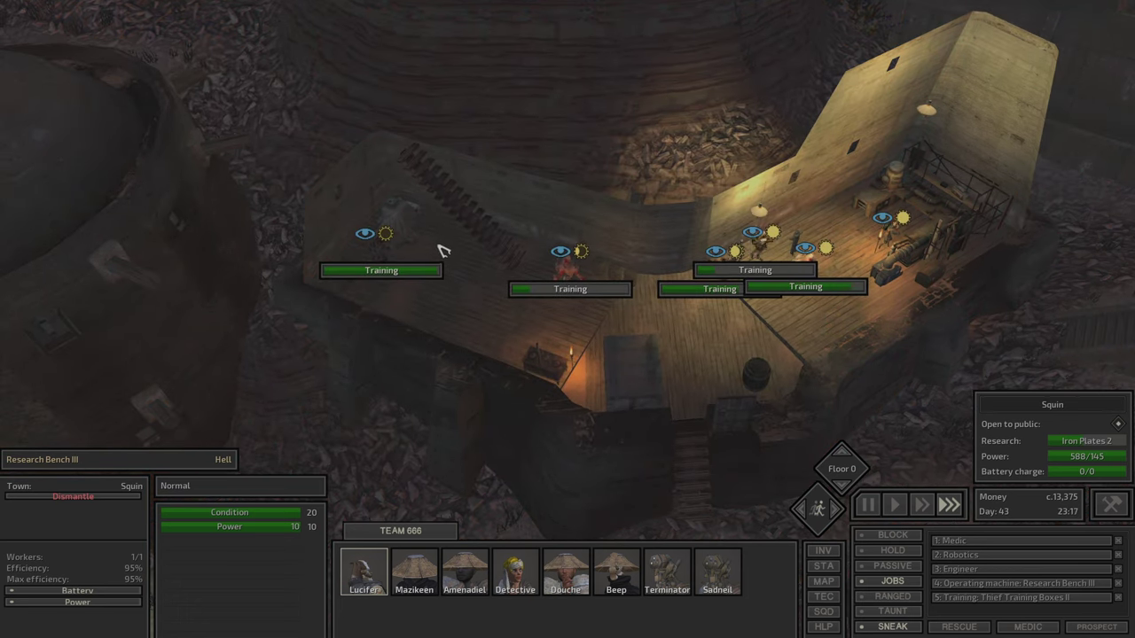
Recheck Amenadiel's skill sheet, with Thievery at 99%, and Mazikeen's
left_click(377, 273)
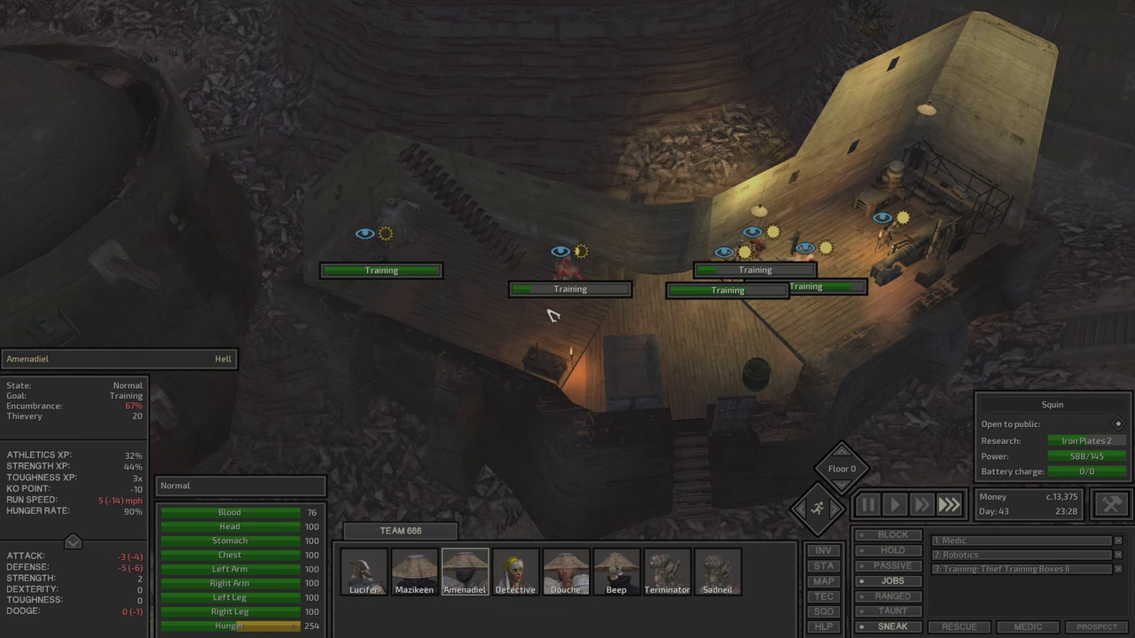
key("p")
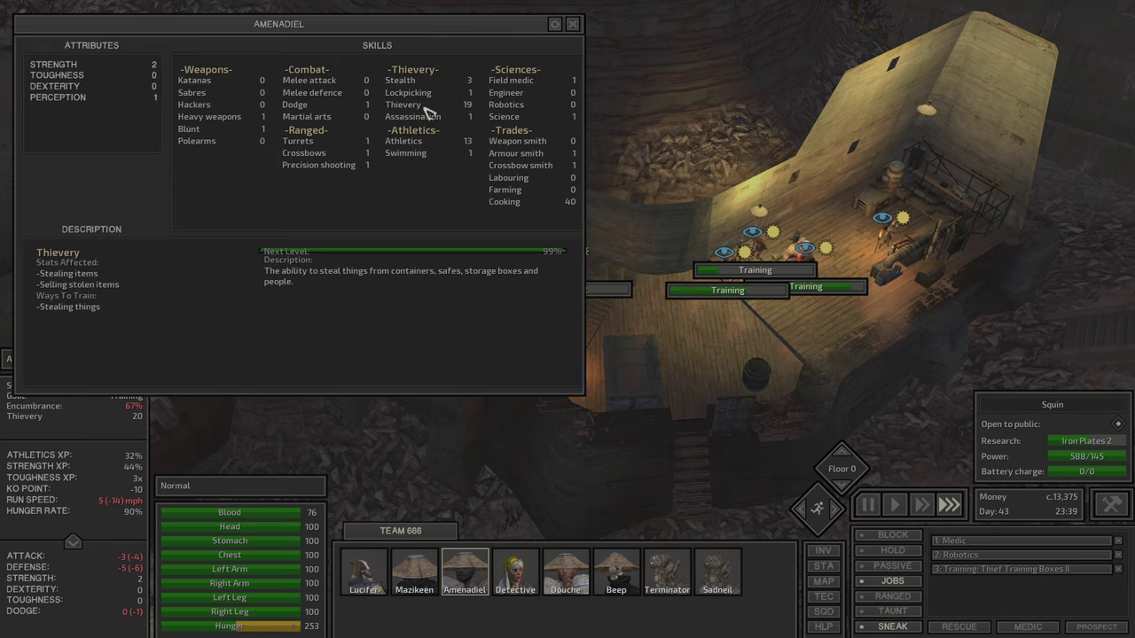
key("p")
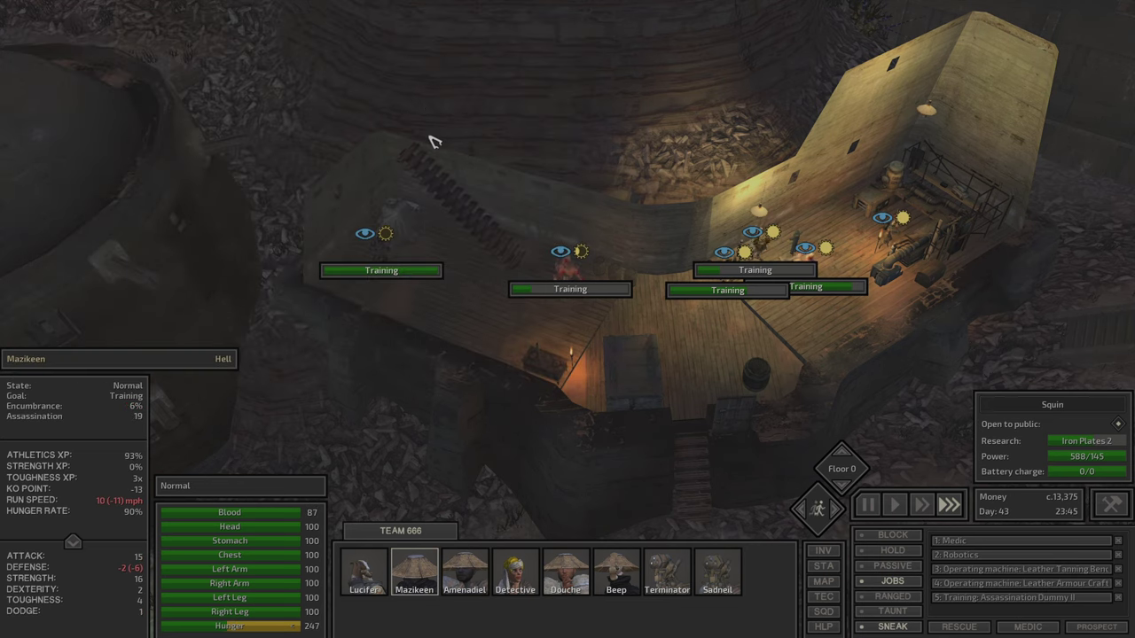
key("p")
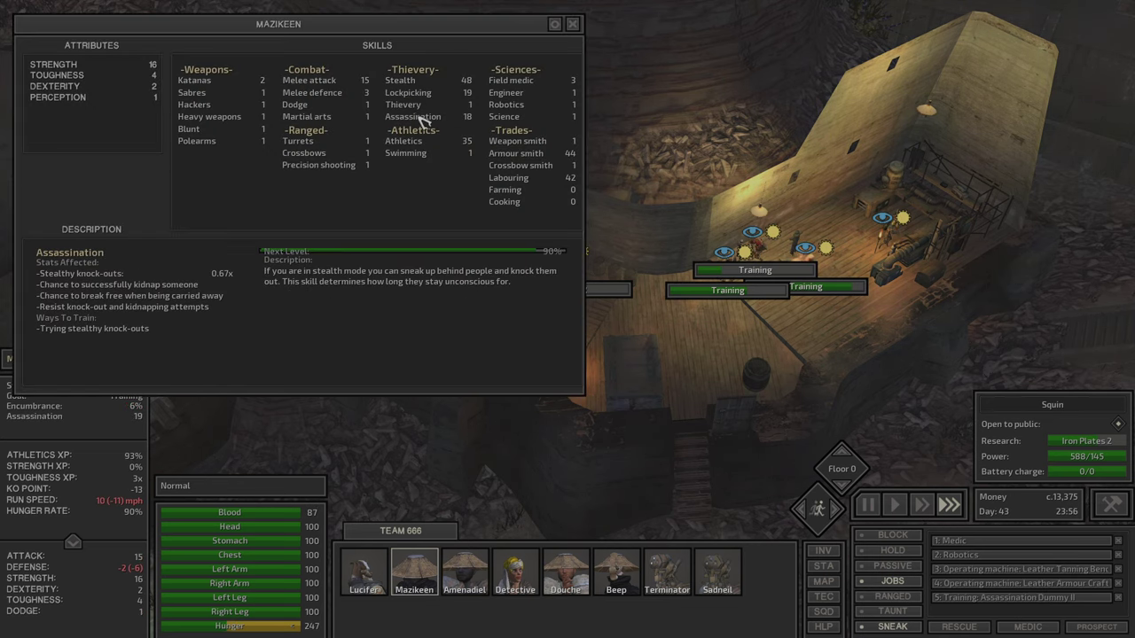
key("a")
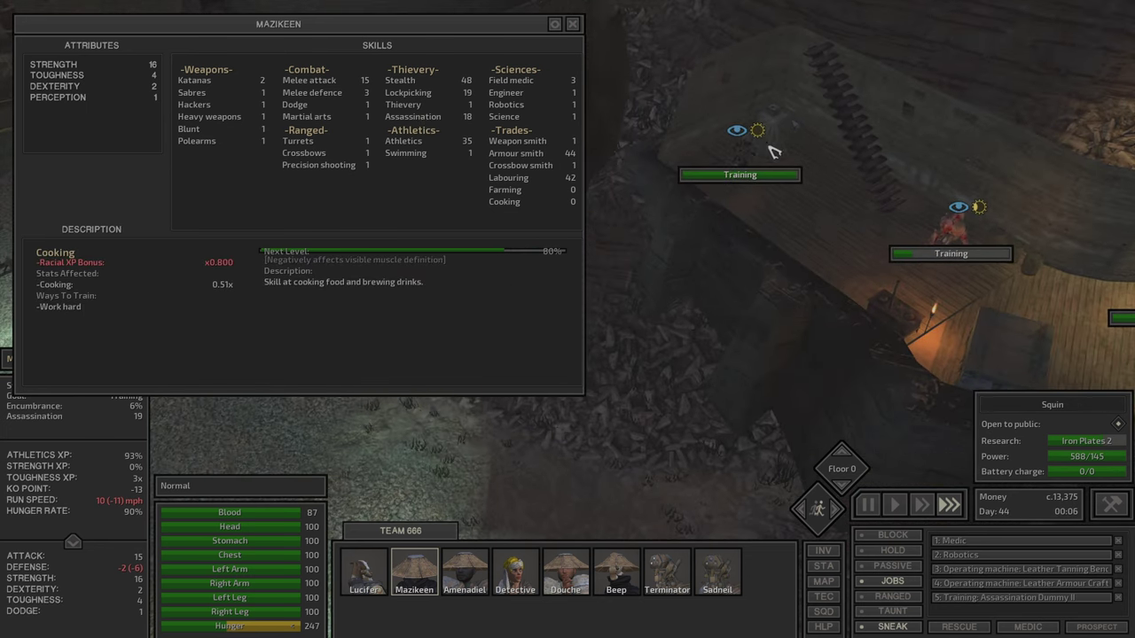
left_click(766, 231)
Switch from Mazikeen's skill sheet to Amenadiel's, then close it
key("c")
left_click(745, 168)
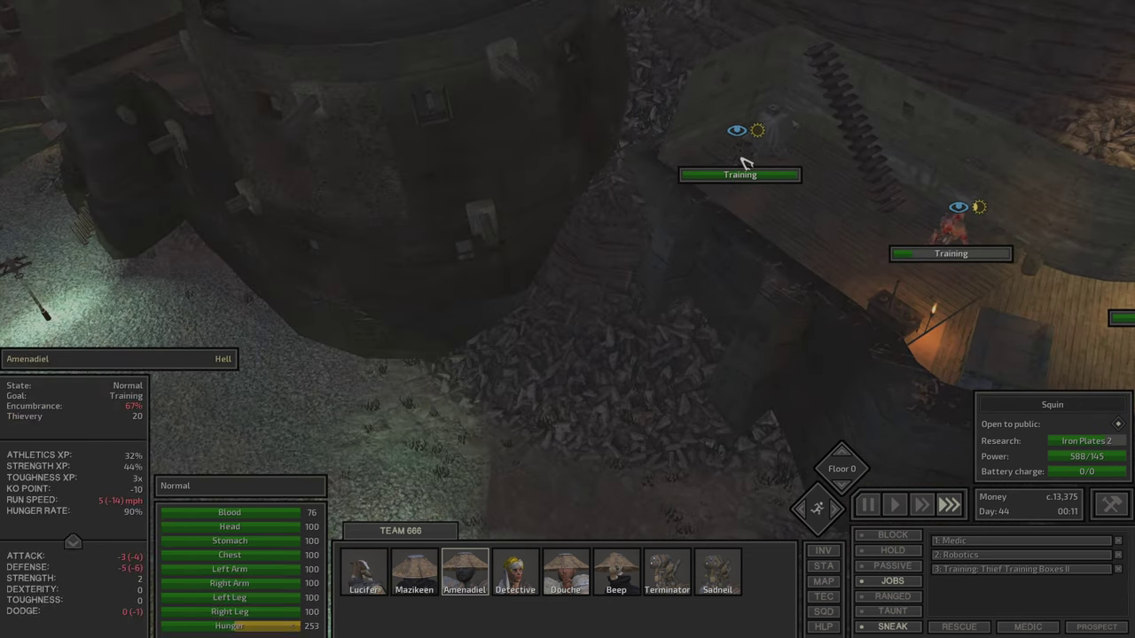
key("c")
key("c")
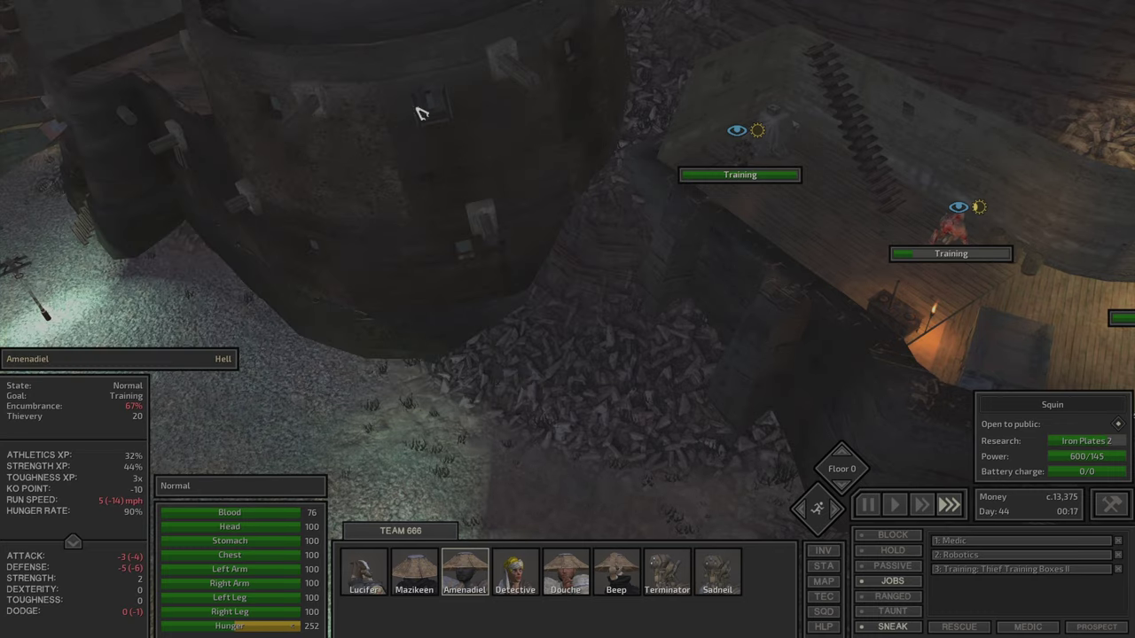
key("d")
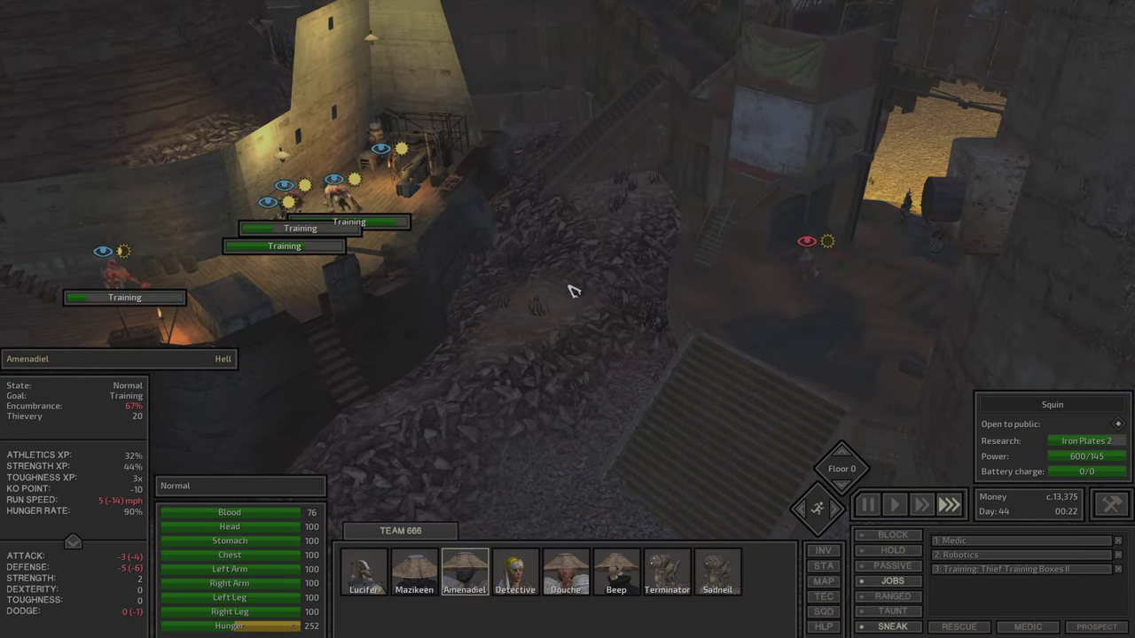
Inspect the copper storage and the food store contents
left_click(317, 362)
key("a")
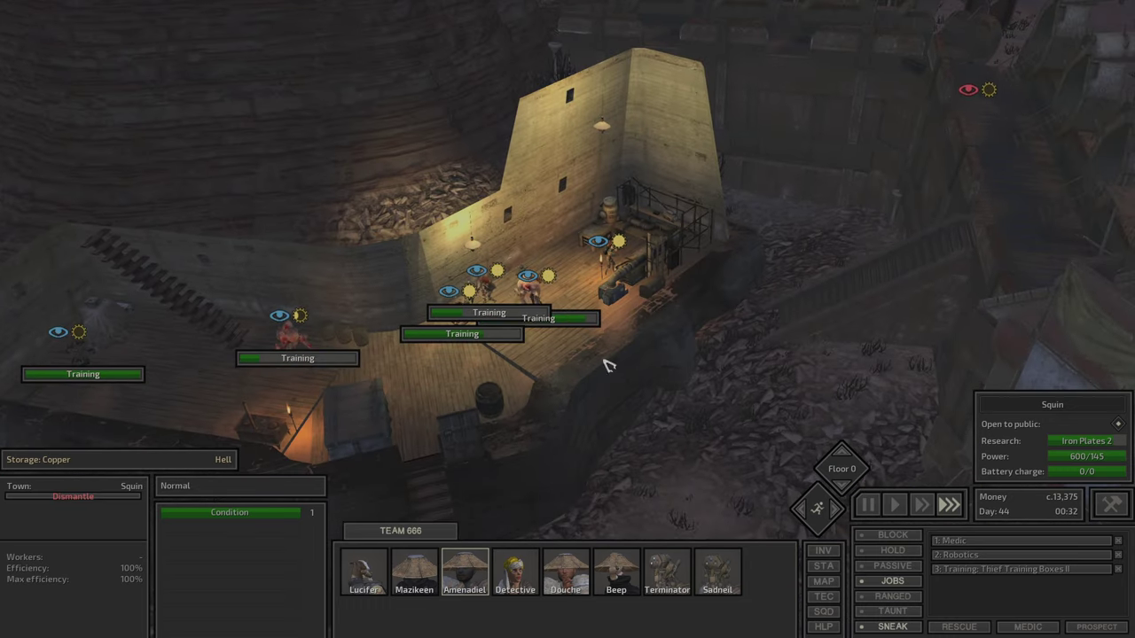
left_click(487, 398)
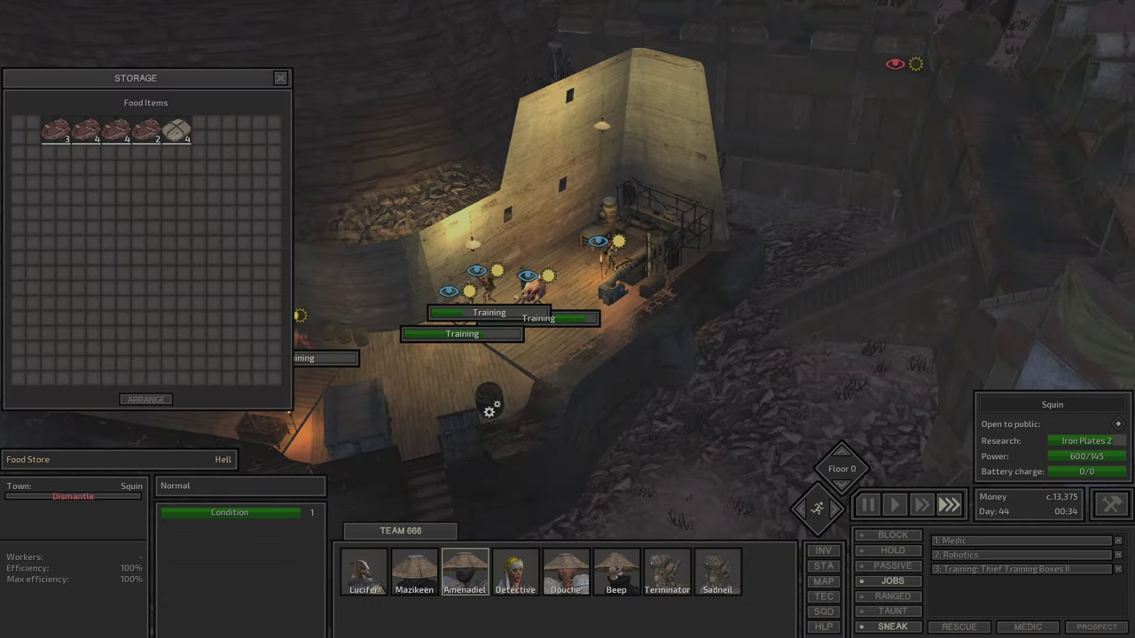
Browse Amenadiel's, Mazikeen's and Douche's inventories
key("i")
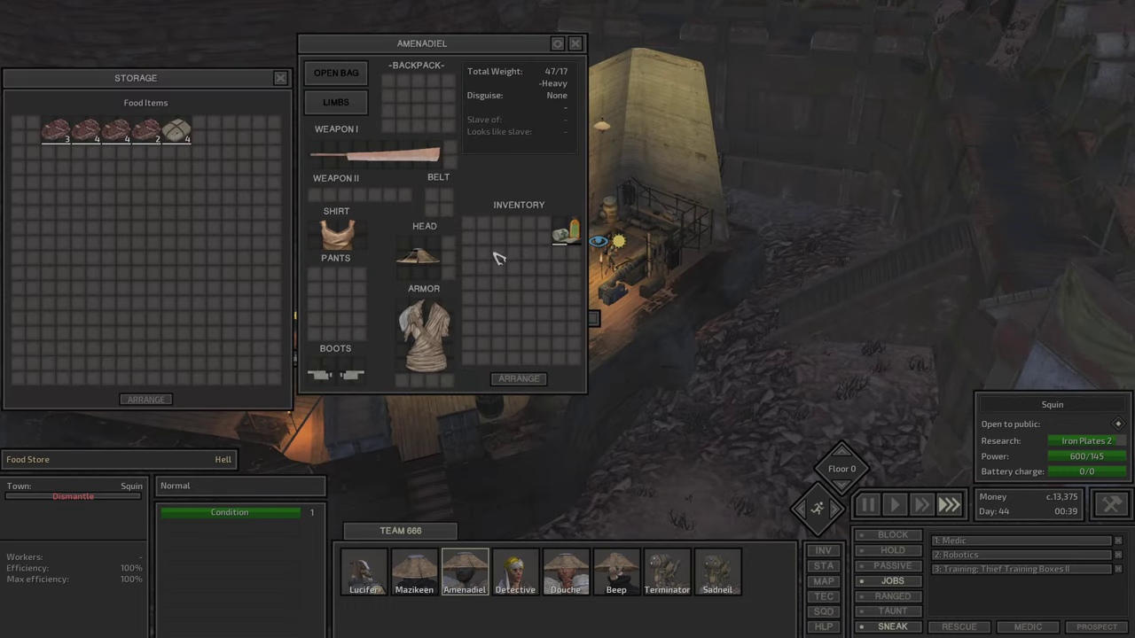
mouse_move(424, 335)
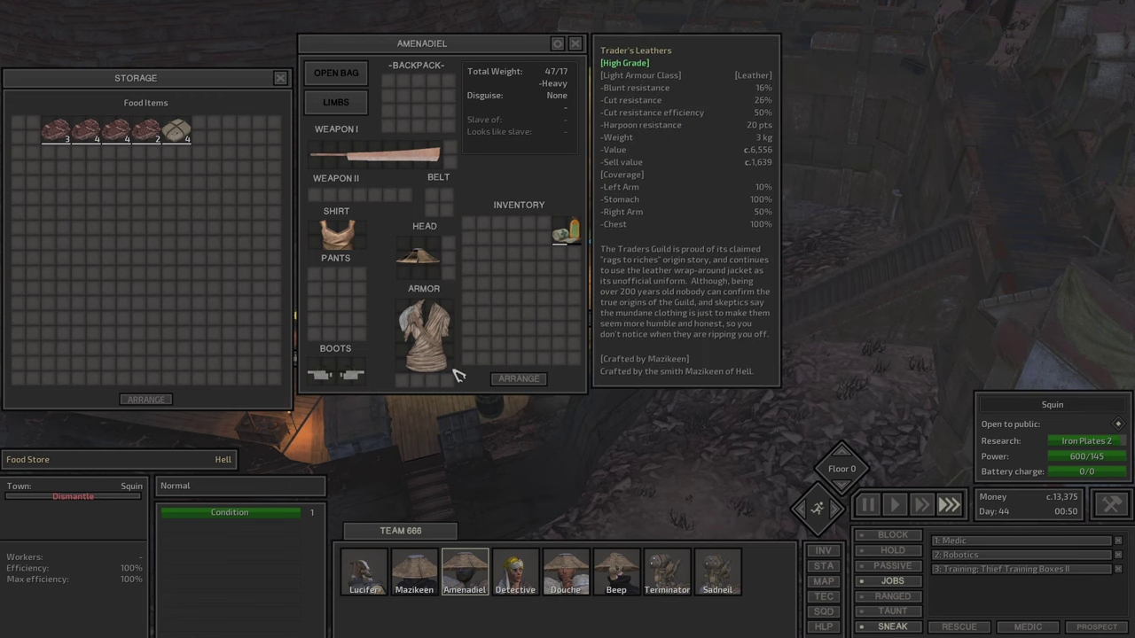
left_click(417, 576)
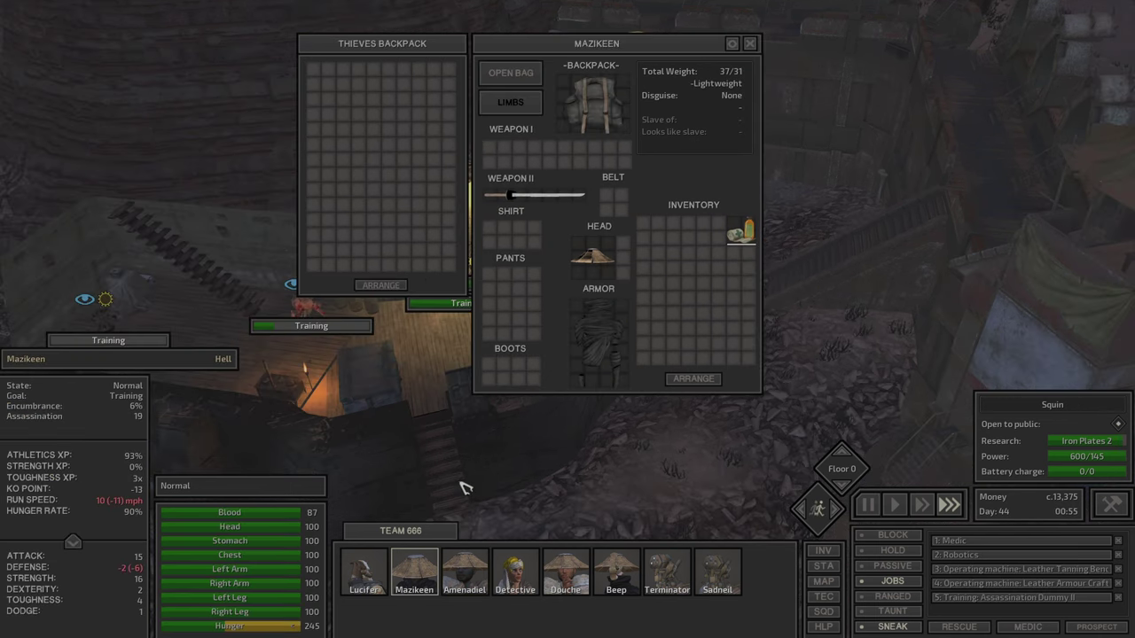
left_click(566, 572)
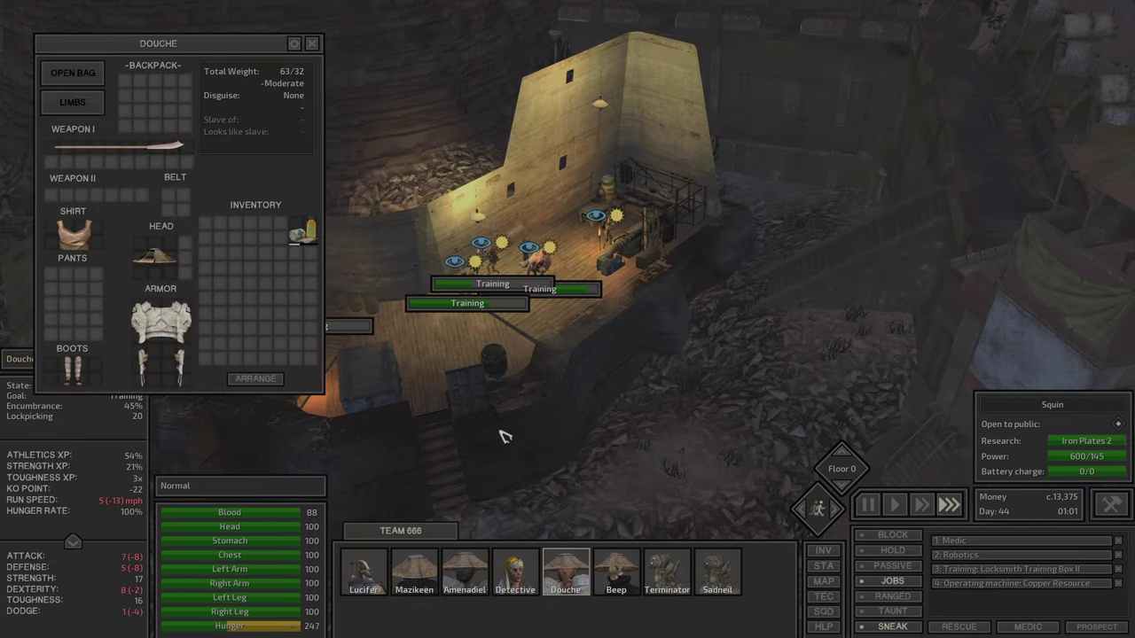
key("i")
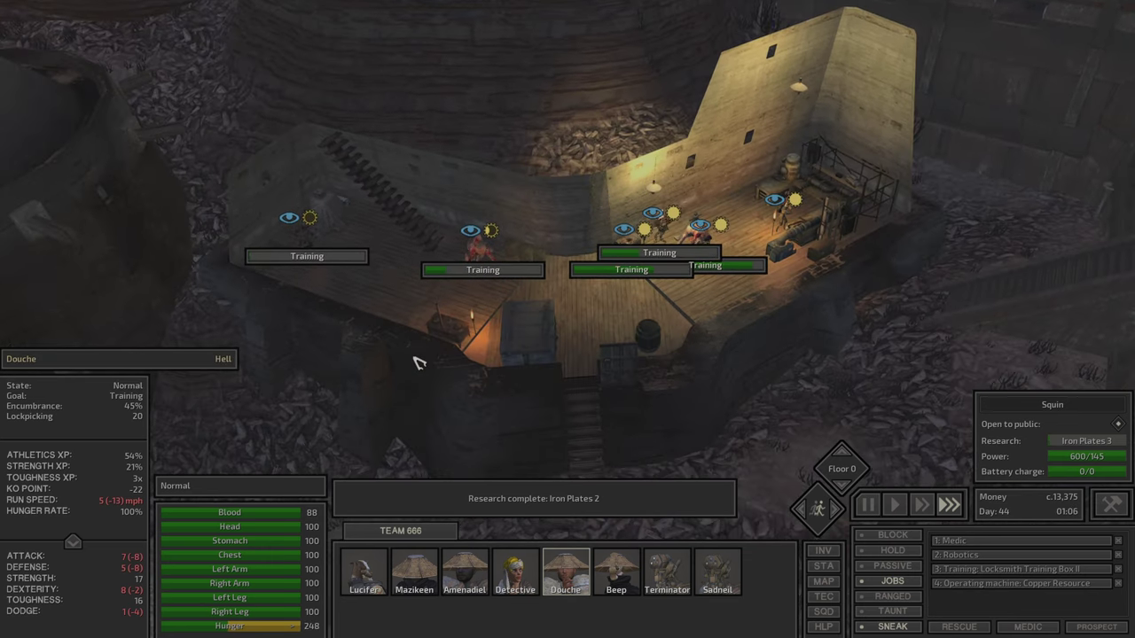
Remove Amenadiel's thief training job and send Beep to the thief training boxes
key("k")
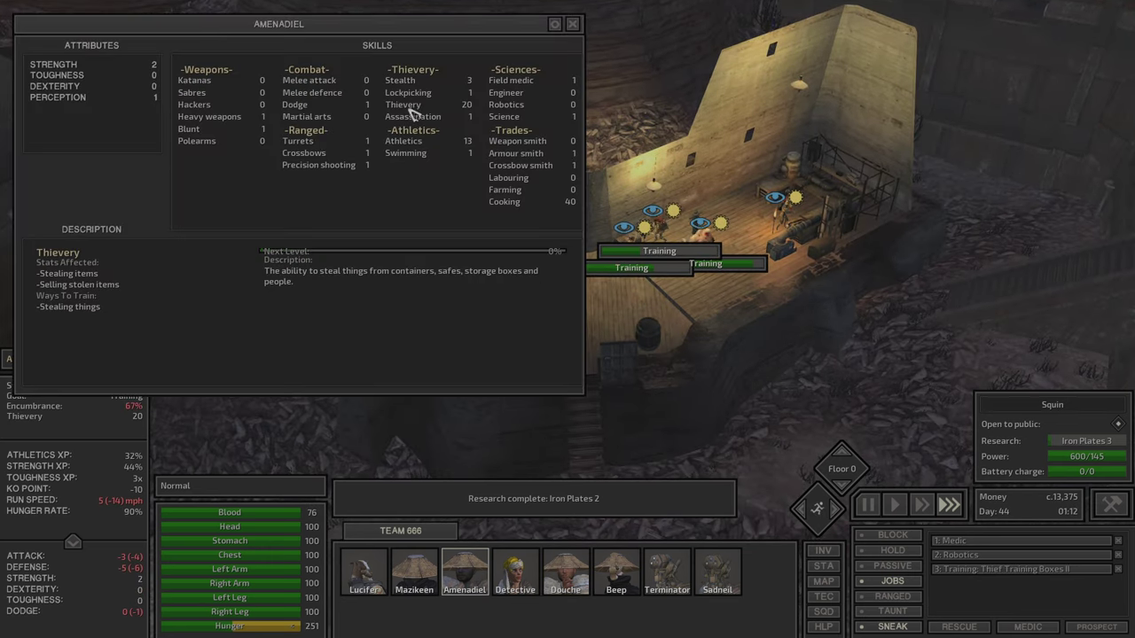
left_click(464, 572)
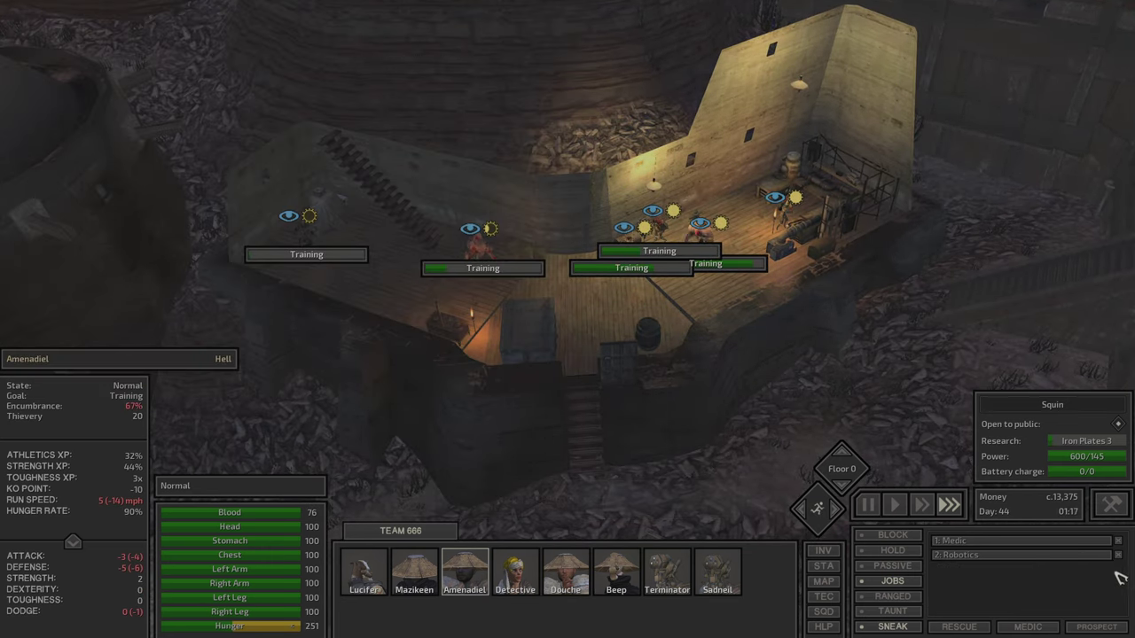
left_click(503, 266)
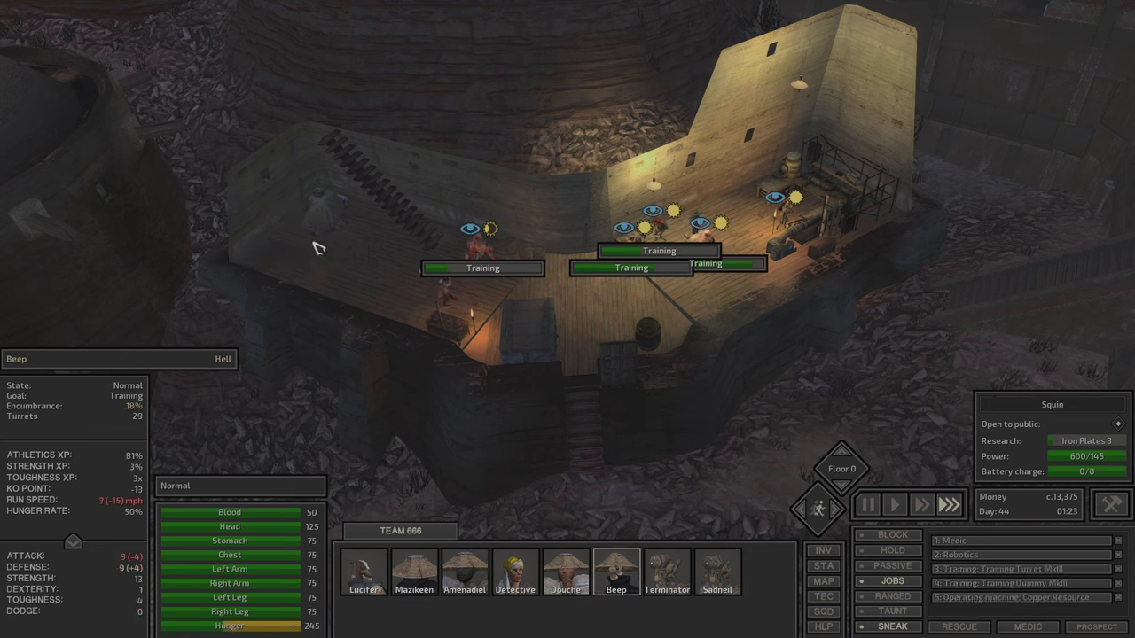
right_click(339, 229)
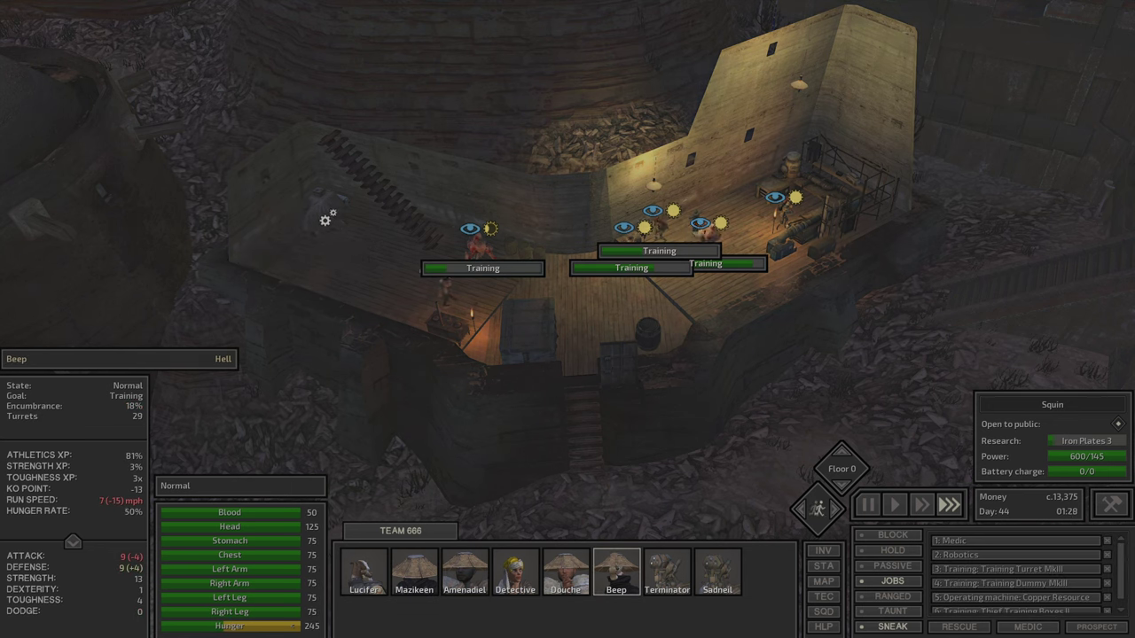
Check Amenadiel's and Beep's job assignments, then look at Lucifer
left_click(529, 262)
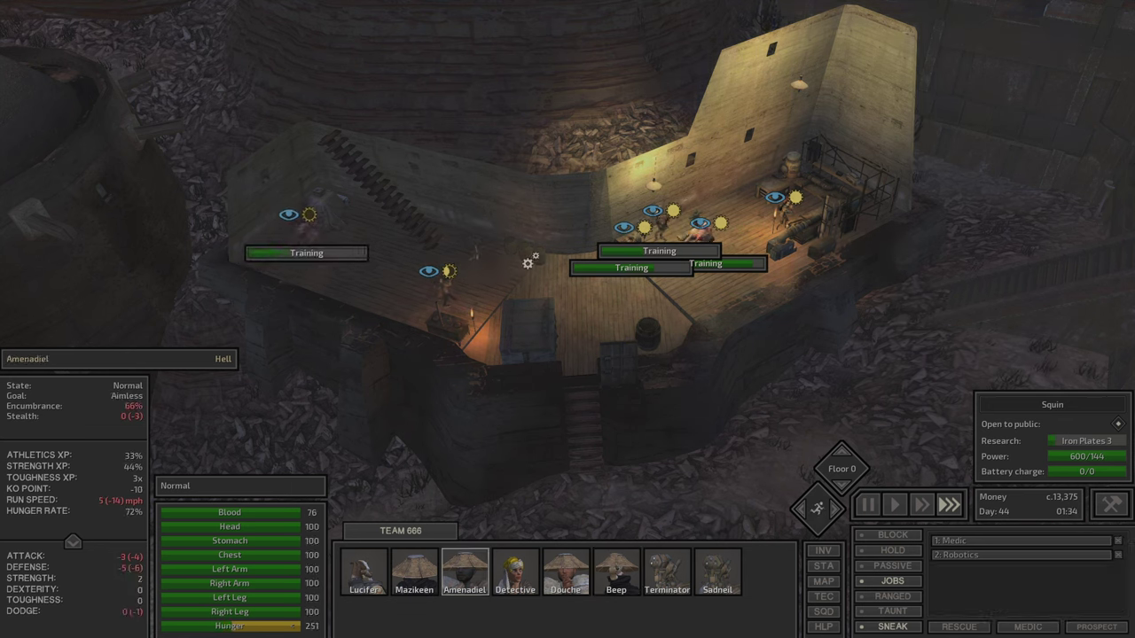
left_click(325, 235)
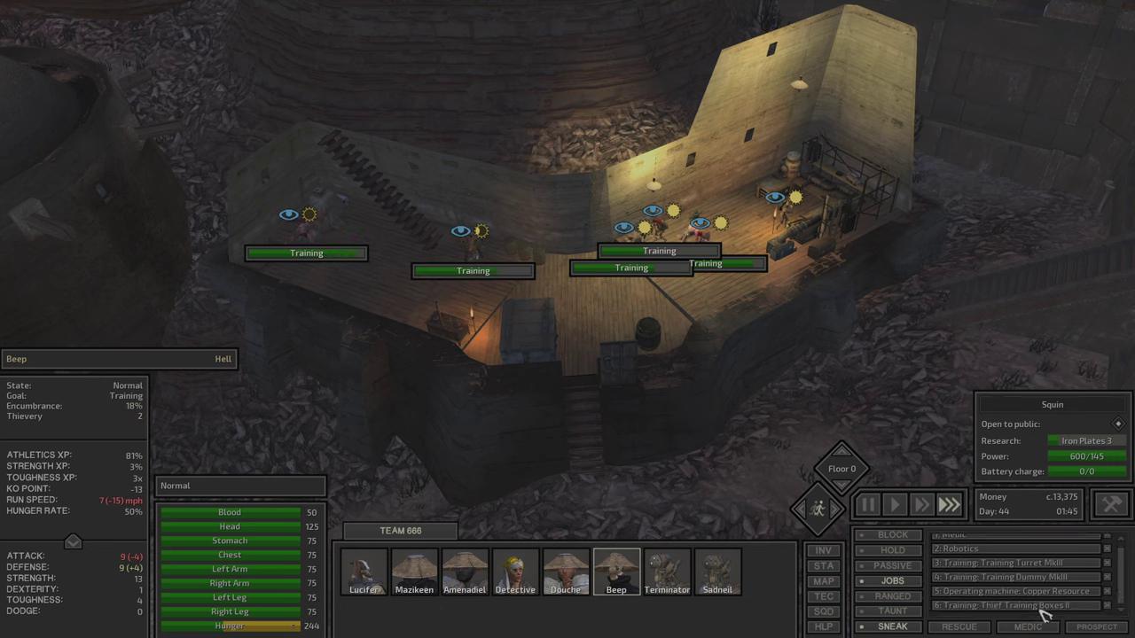
left_click(798, 217)
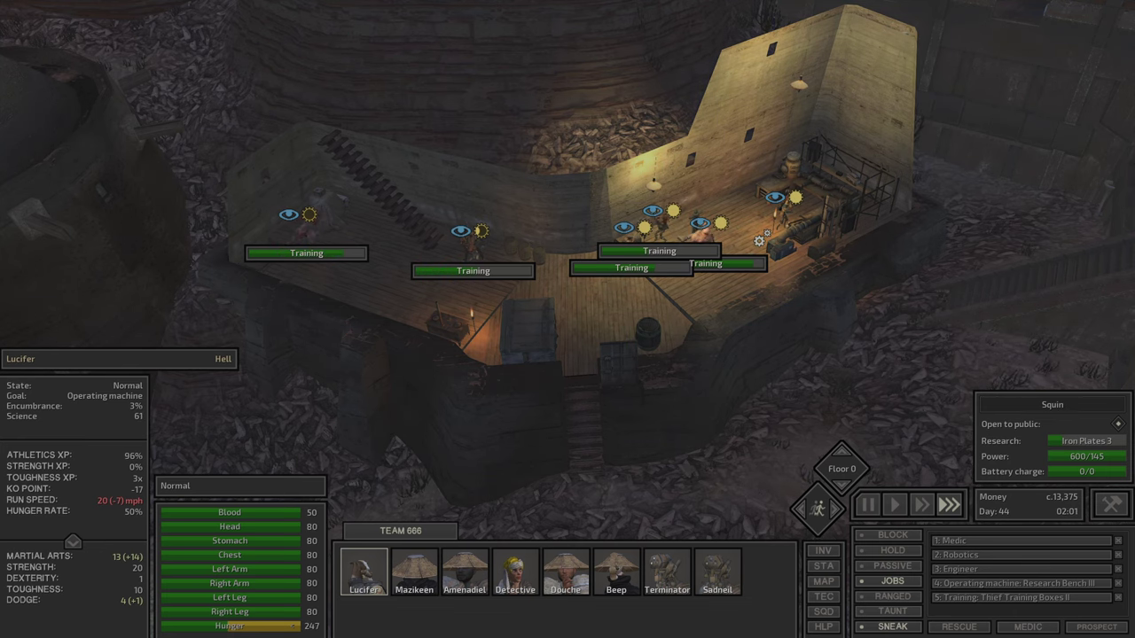
scroll(567, 266, "up", 1)
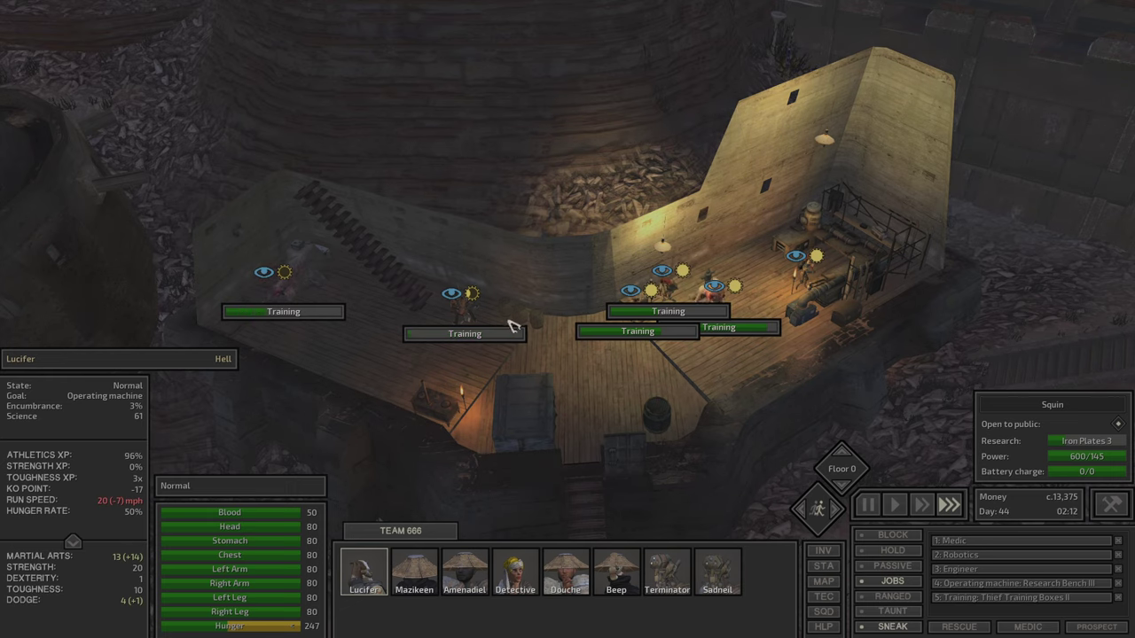
Glance at Amenadiel's skills and bring up the cooking stove
left_click(468, 303)
key("p")
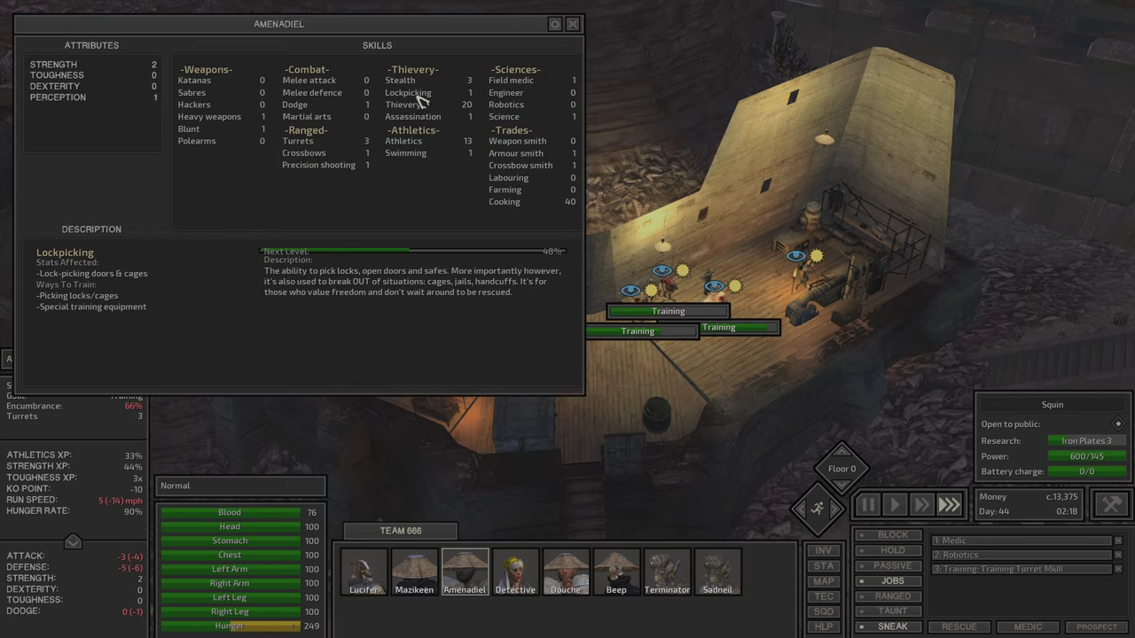
key("p")
scroll(610, 353, "up", 2)
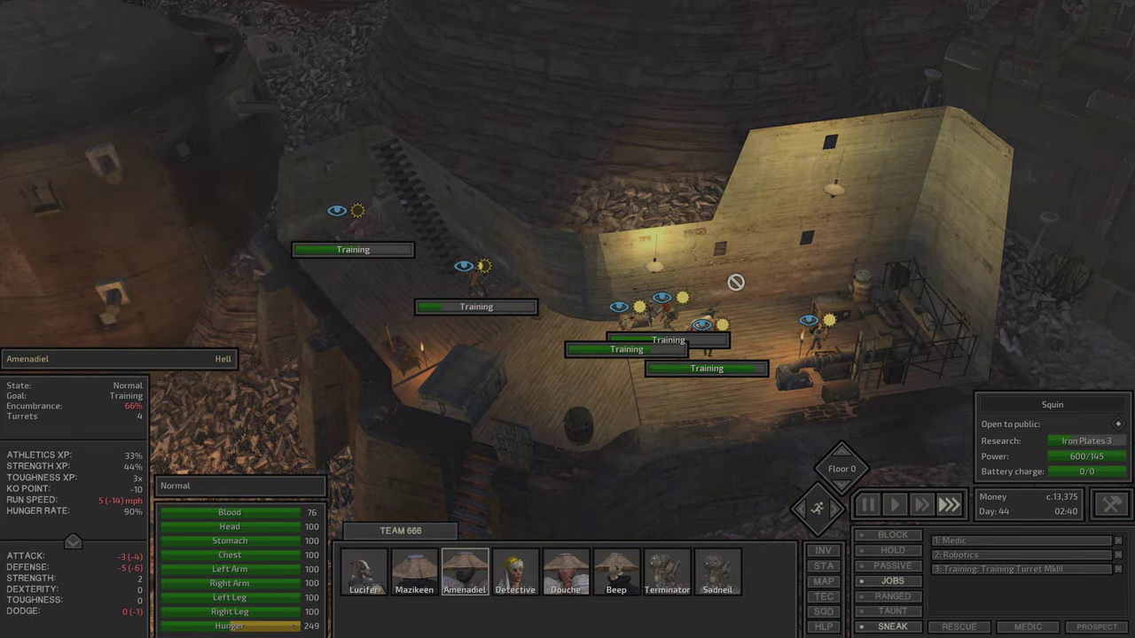
left_click(450, 394)
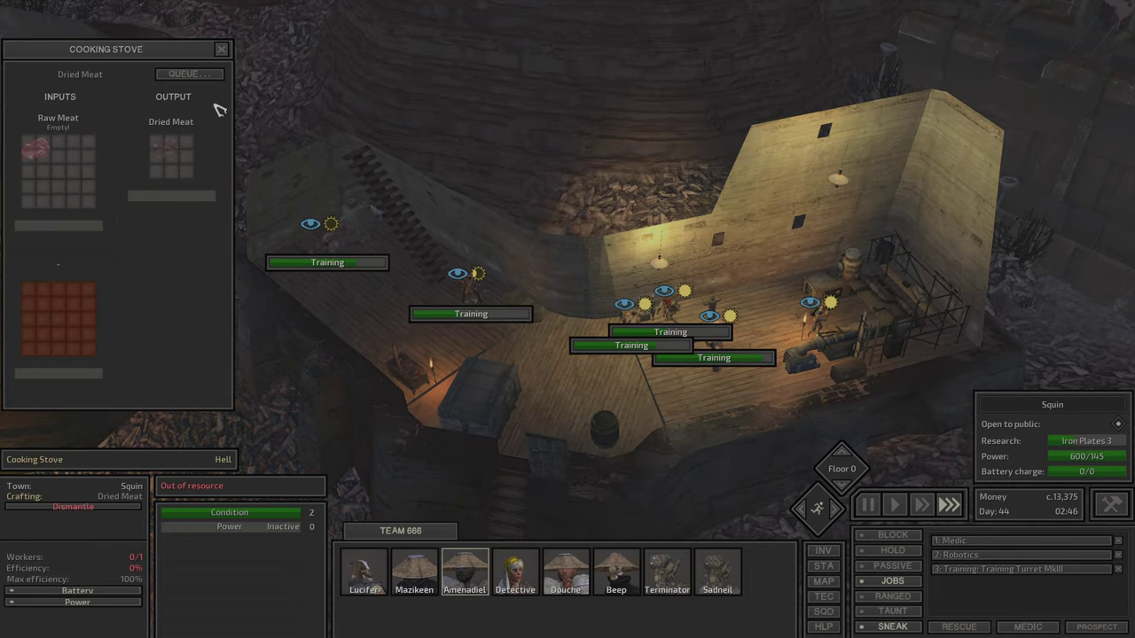
Check the stove's crafting queue, then view Detective in the desert
left_click(216, 77)
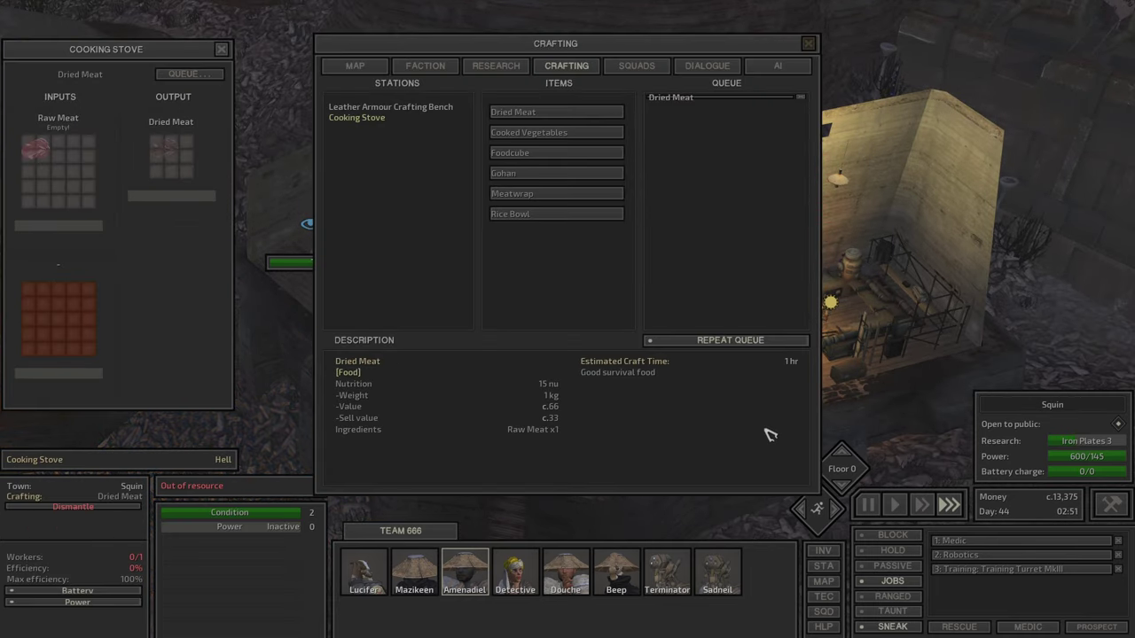
key("Escape")
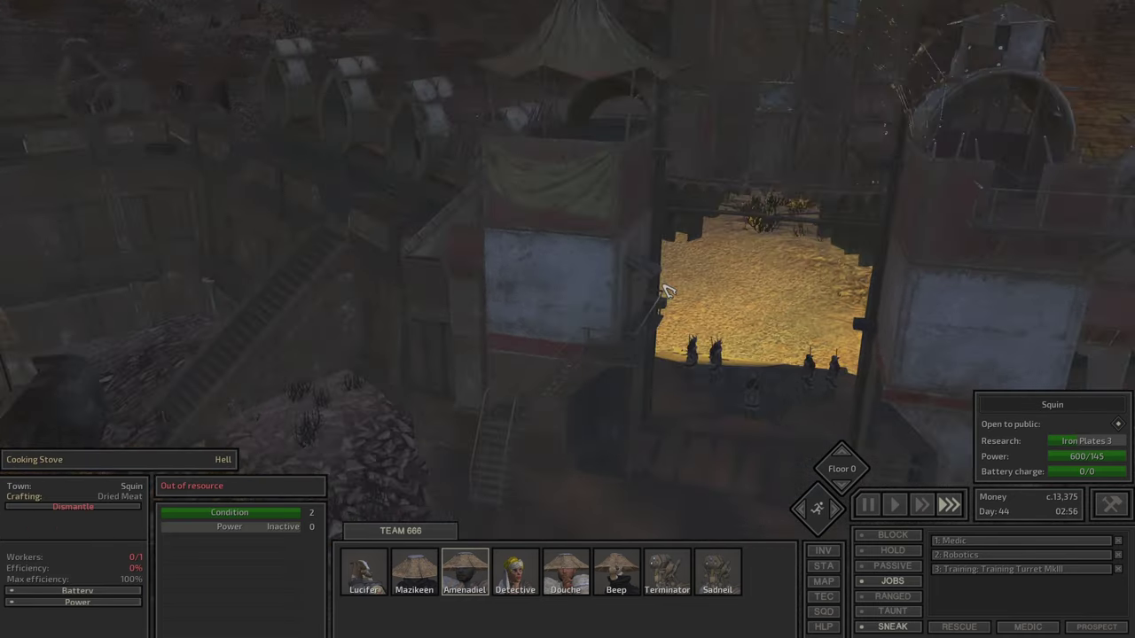
key("F4")
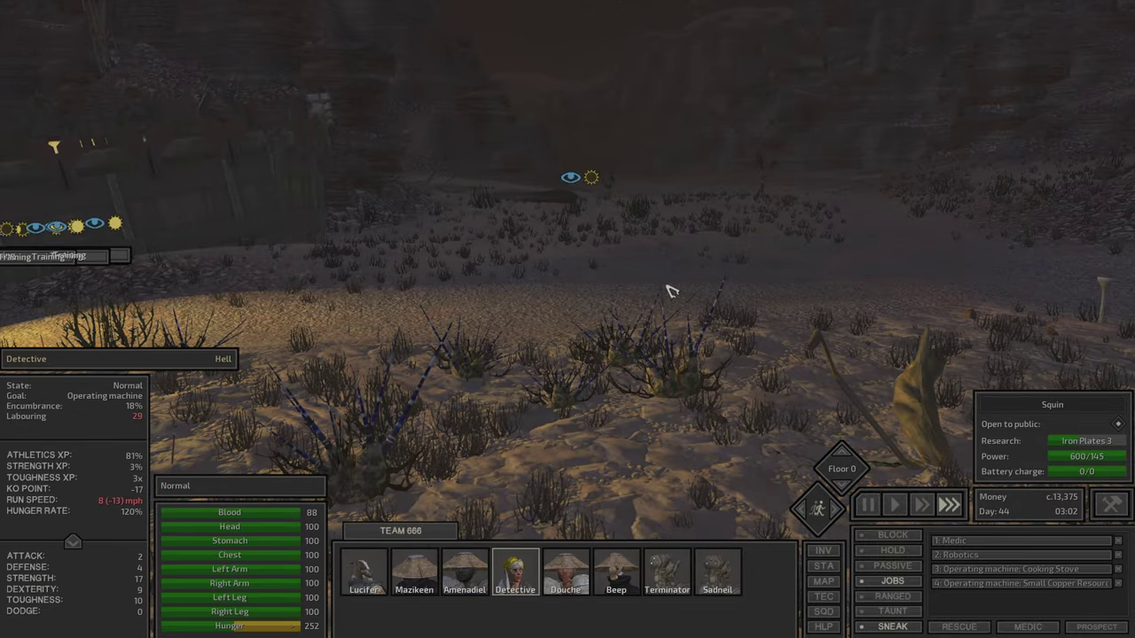
key("a")
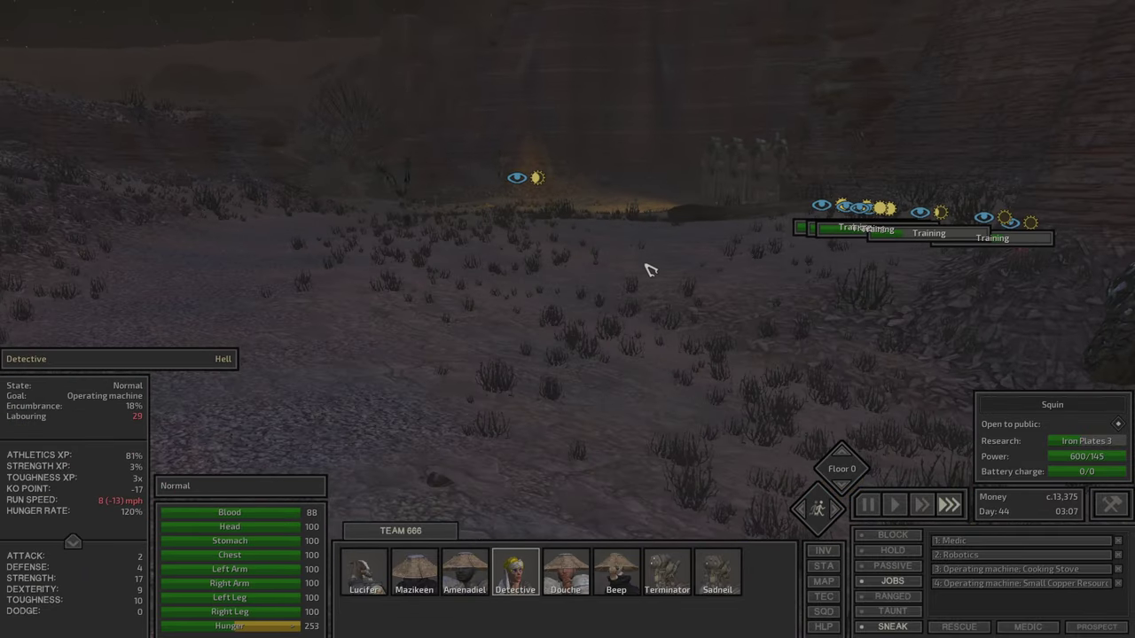
View Terminator in the Border Zone, then return to Lucifer at the base
key("F7")
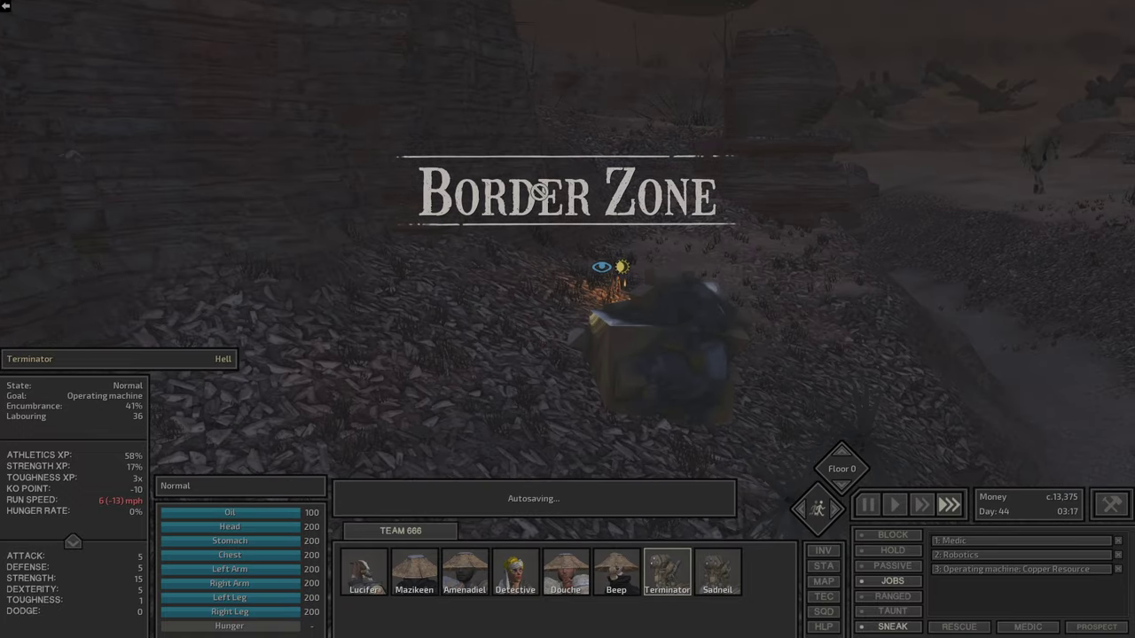
key("d")
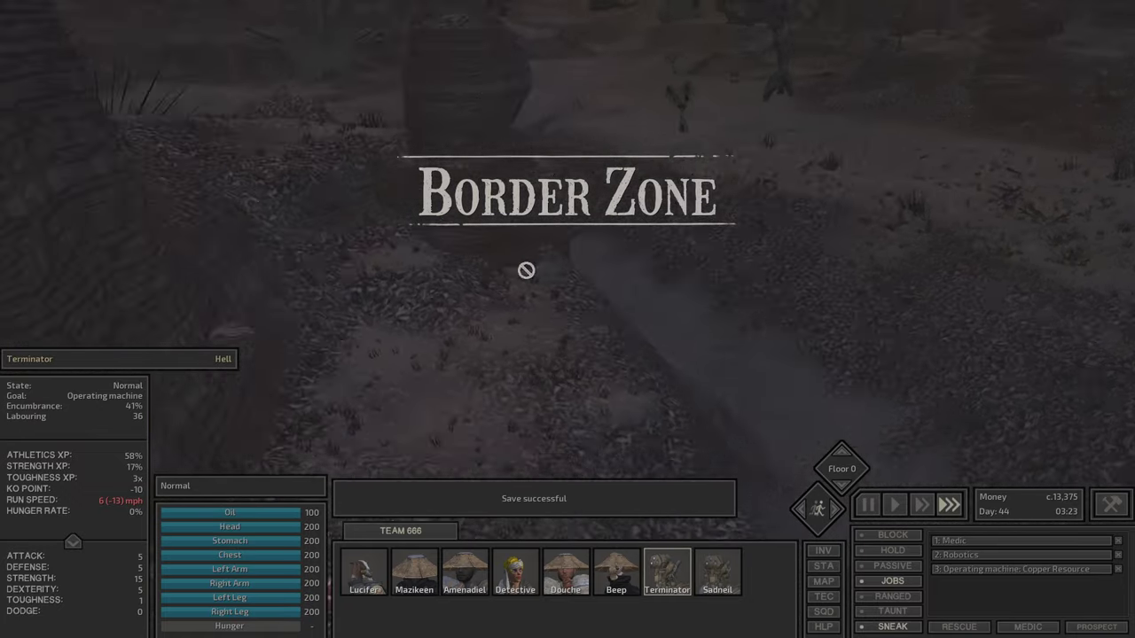
key("w")
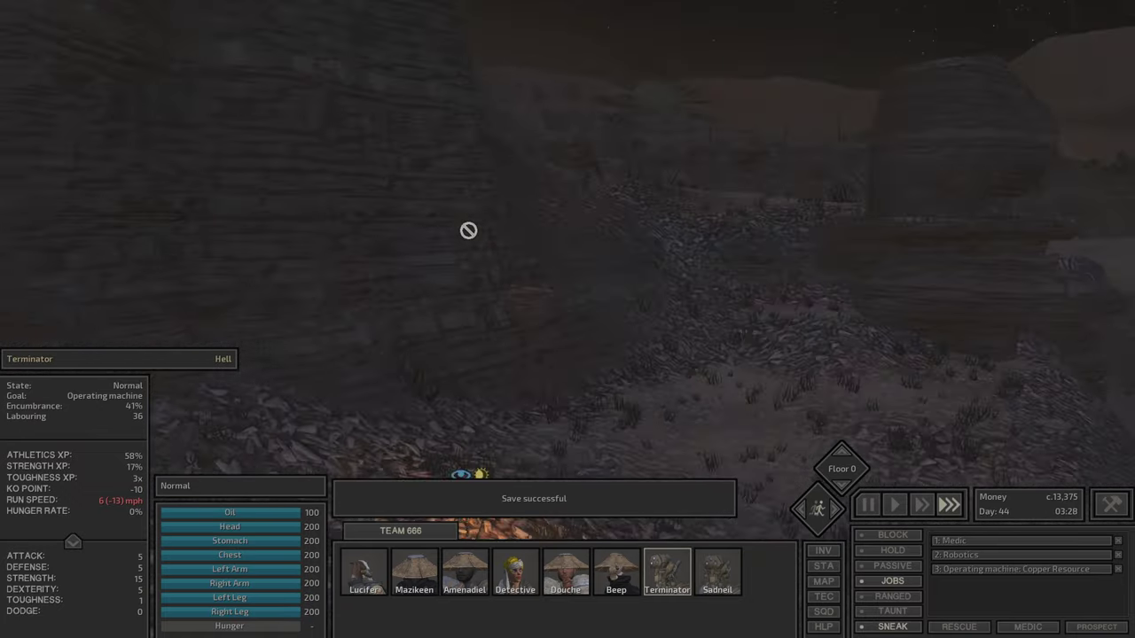
key("F1")
Check the Research Bench III details, then inspect the Thief Training Boxes II
left_click(670, 319)
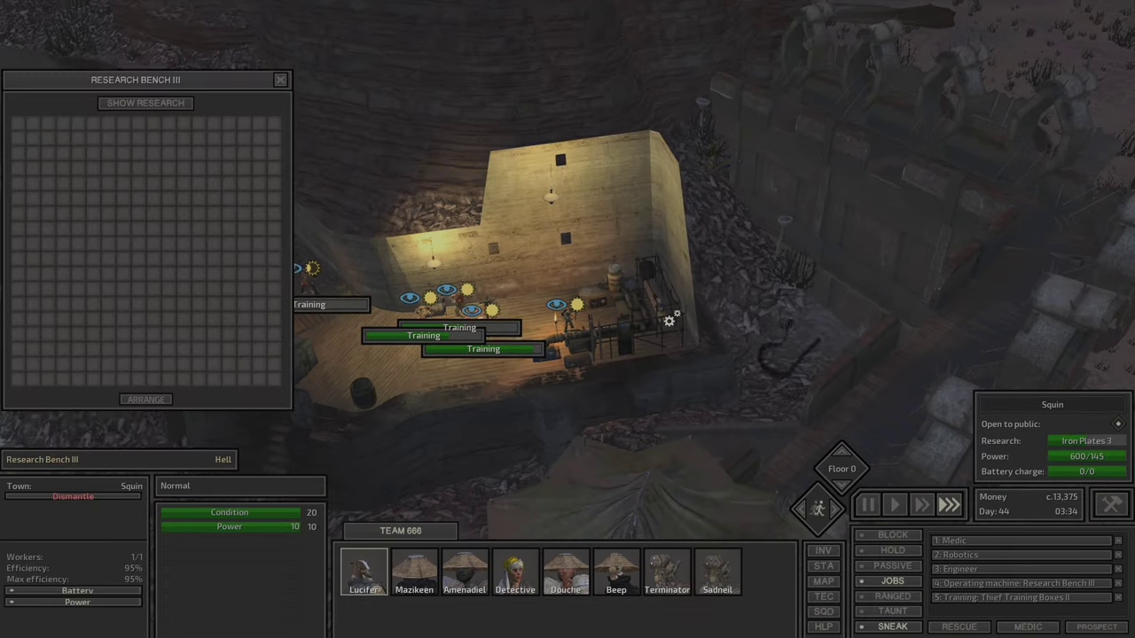
left_click(280, 80)
left_click(443, 288)
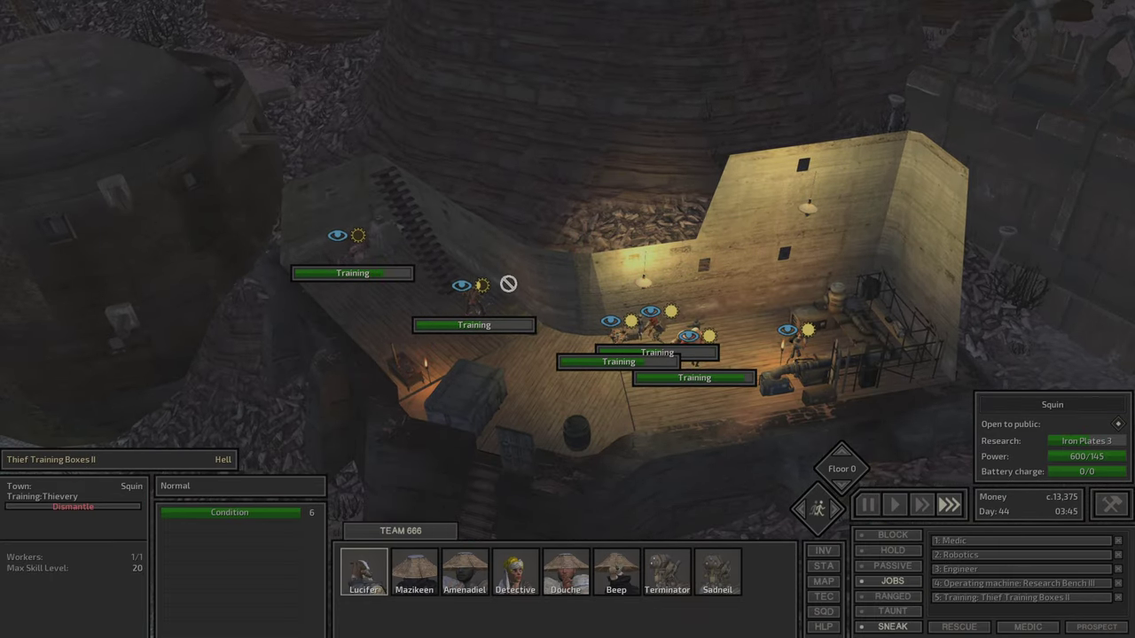
Open Amenadiel's skill sheet, showing Turrets risen to 7
left_click(479, 306)
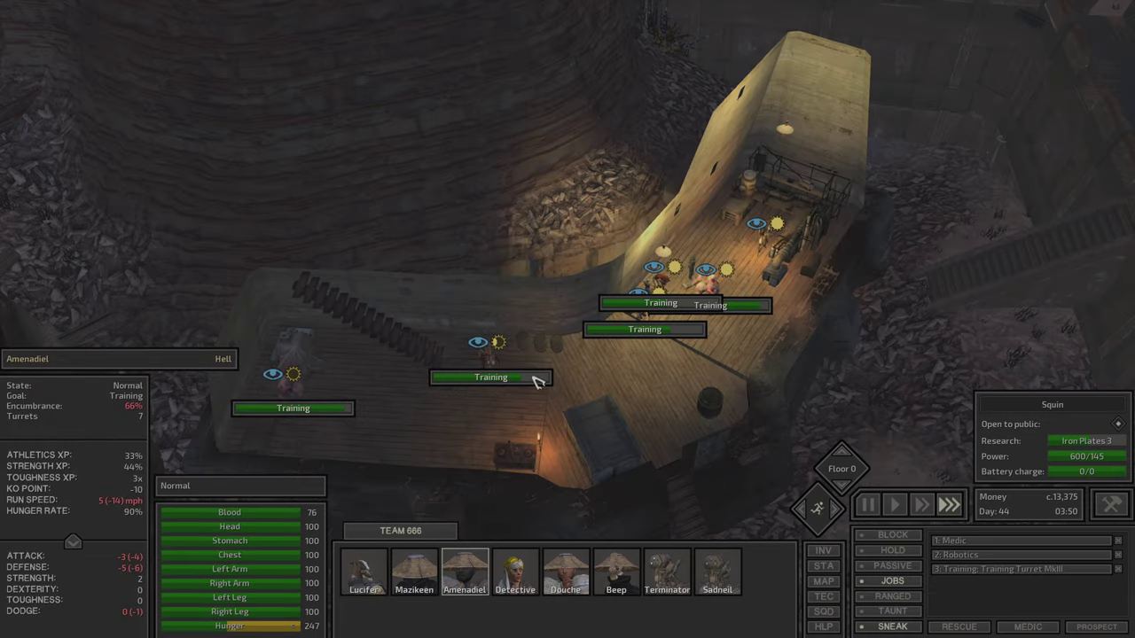
key("c")
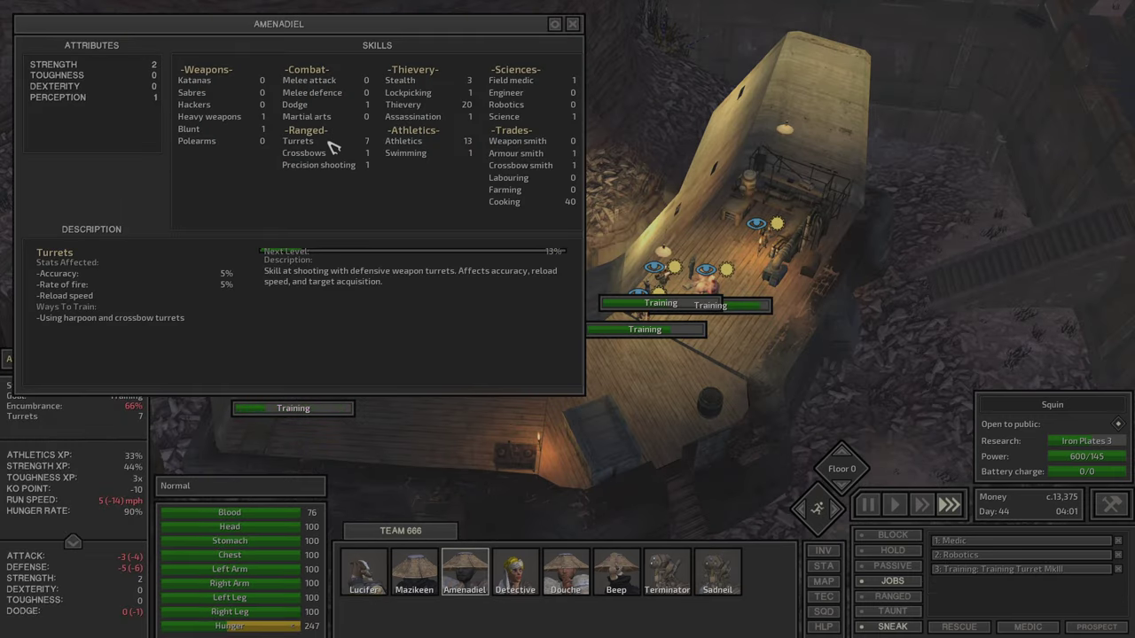
key("c")
key("c")
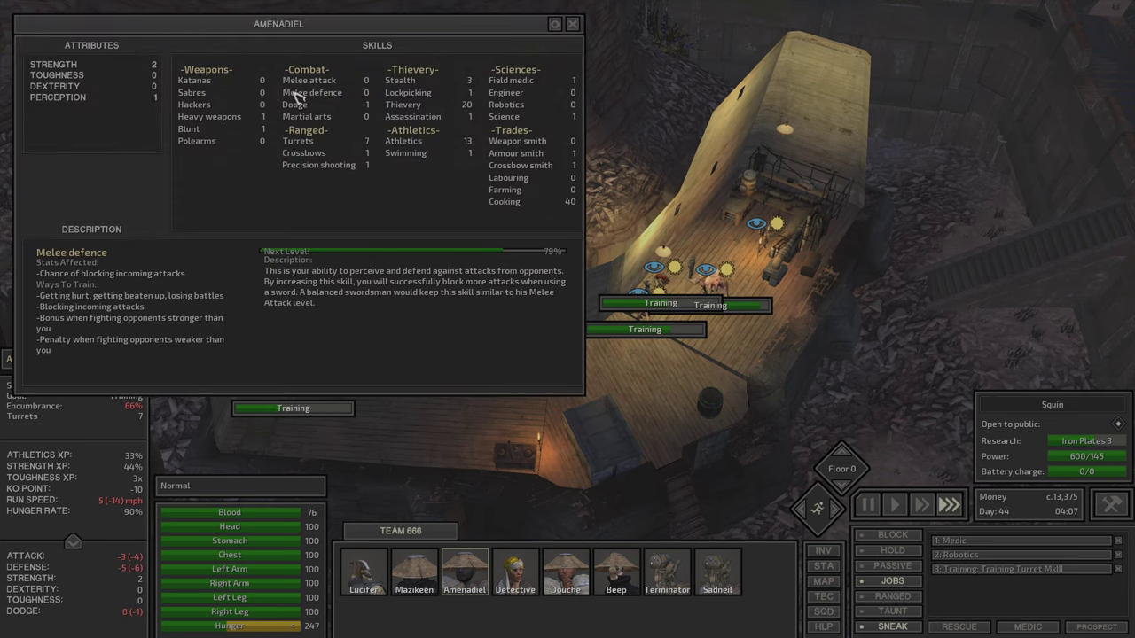
key("c")
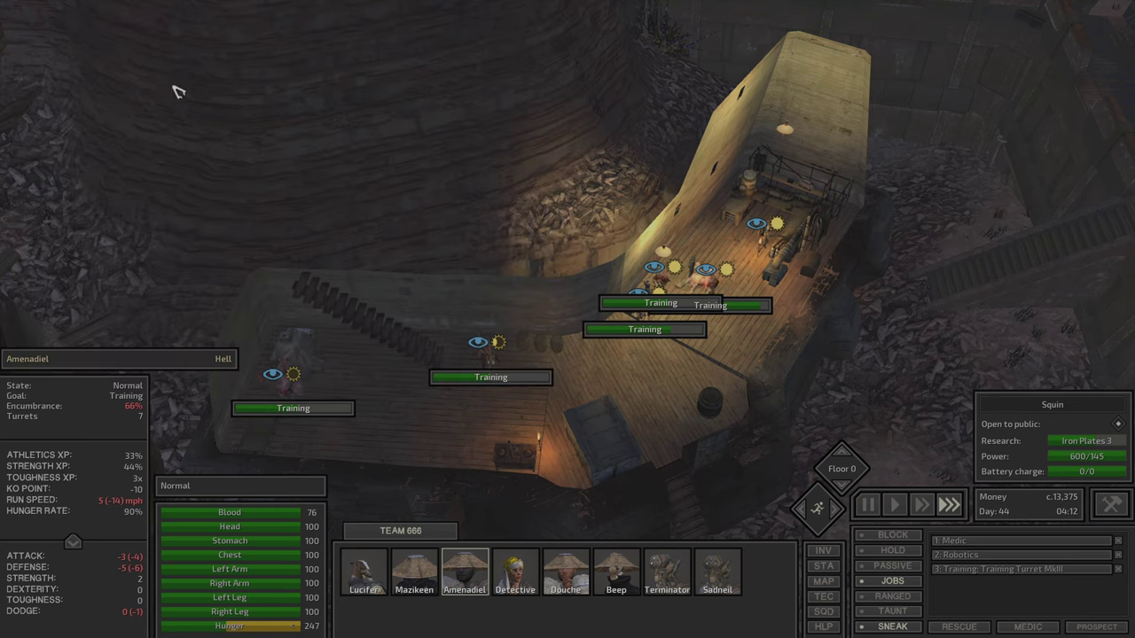
Review Mazikeen's skills, then bring up Douche's
key("e")
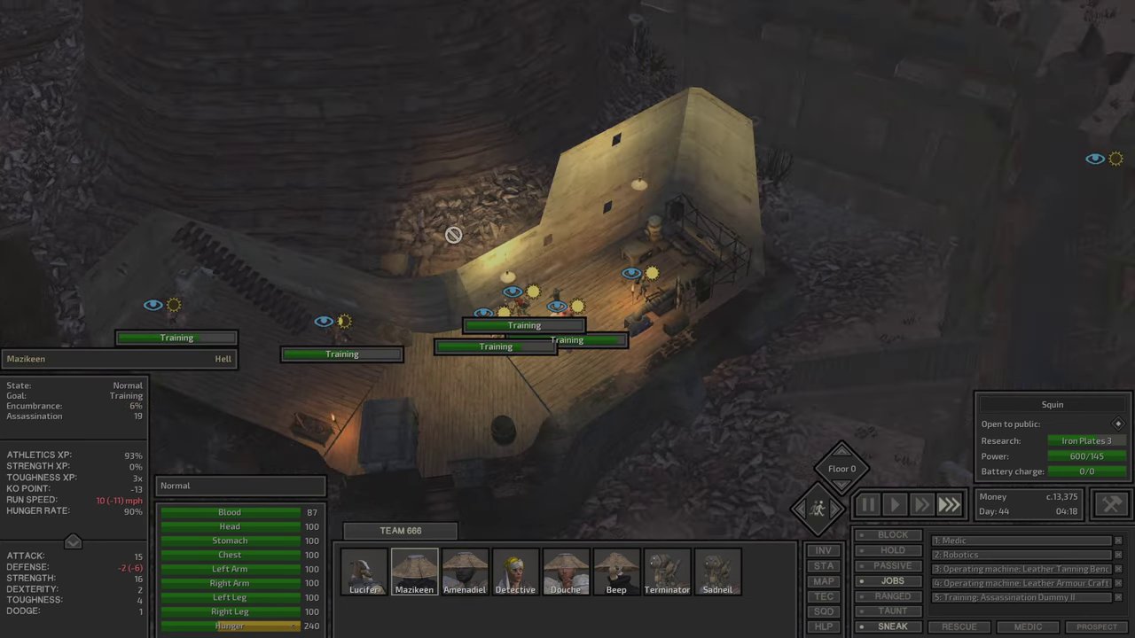
key("c")
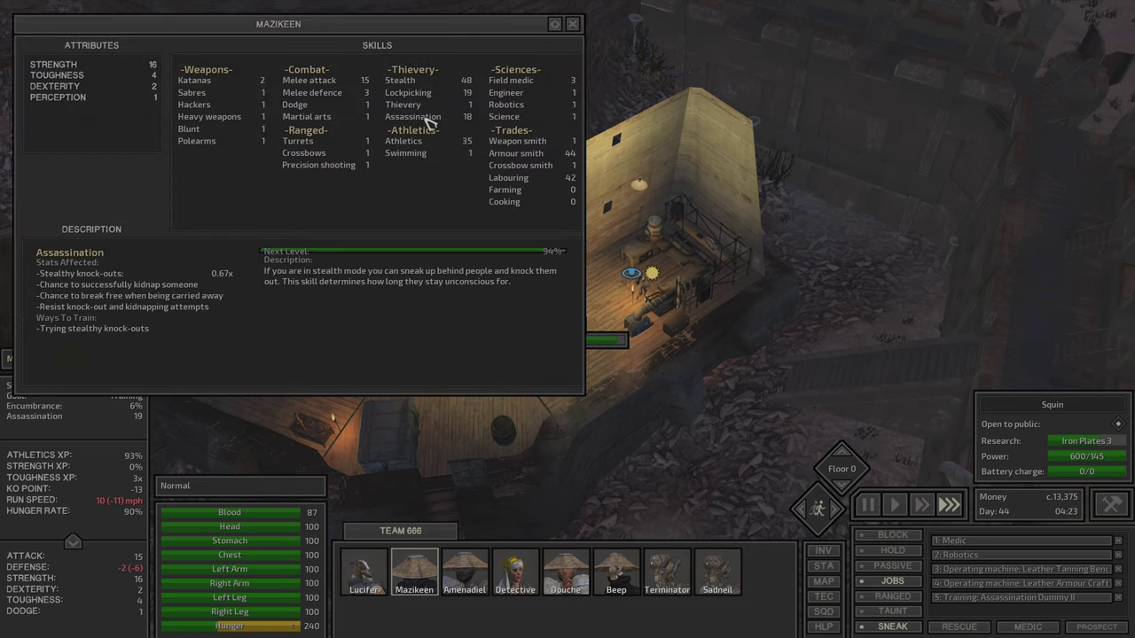
key("c")
key("5")
key("c")
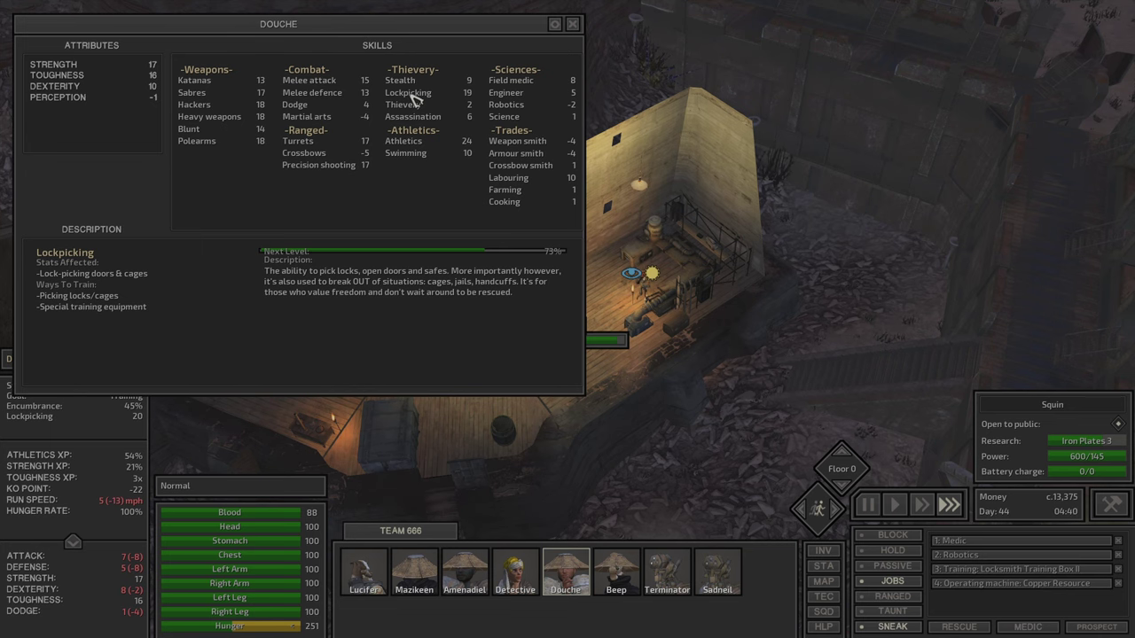
Review Beep's skill sheet
key("6")
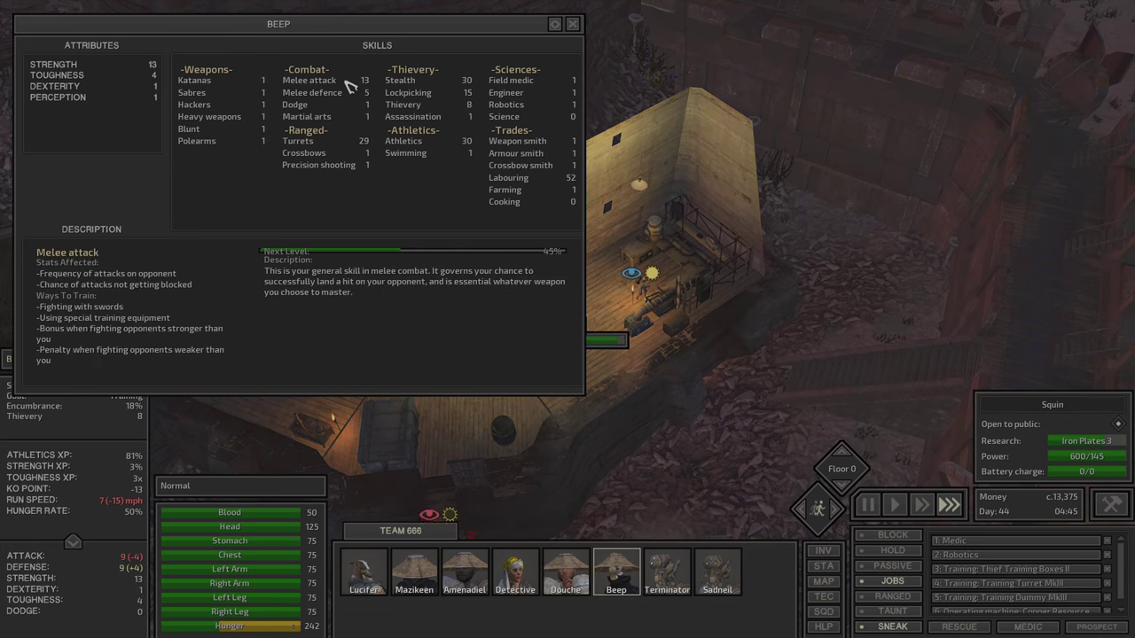
key("c")
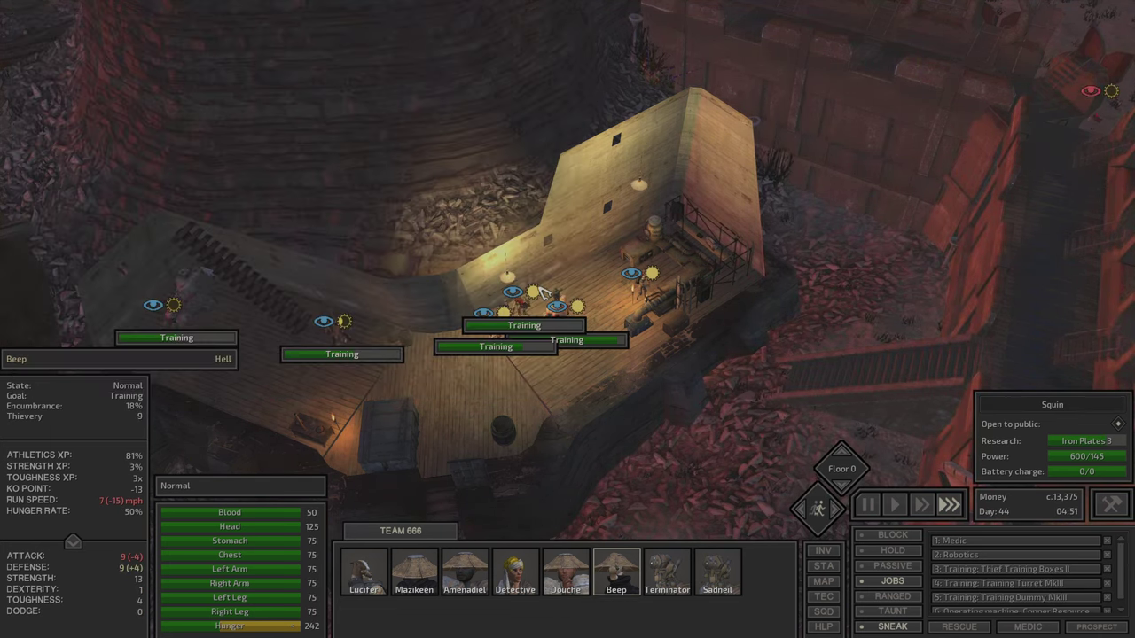
key("e")
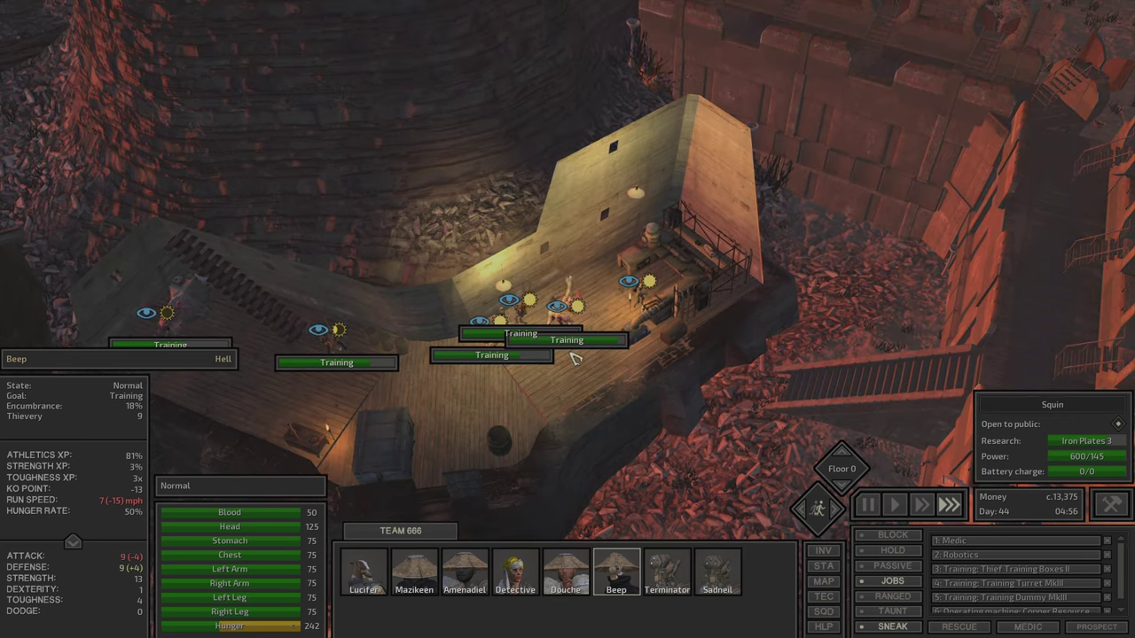
key("e")
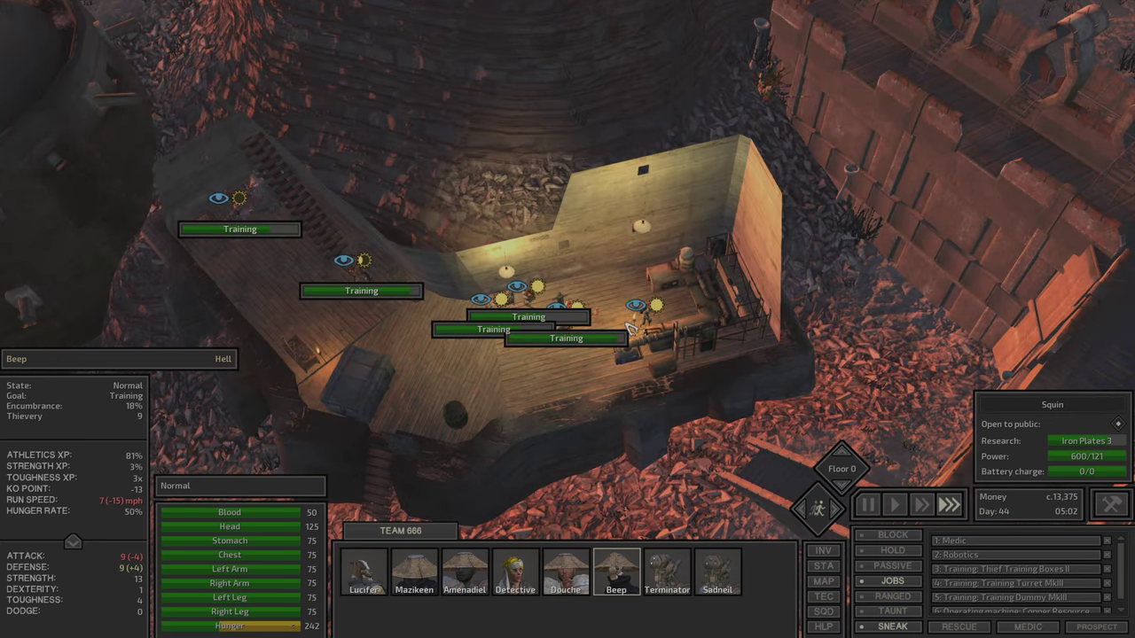
key("c")
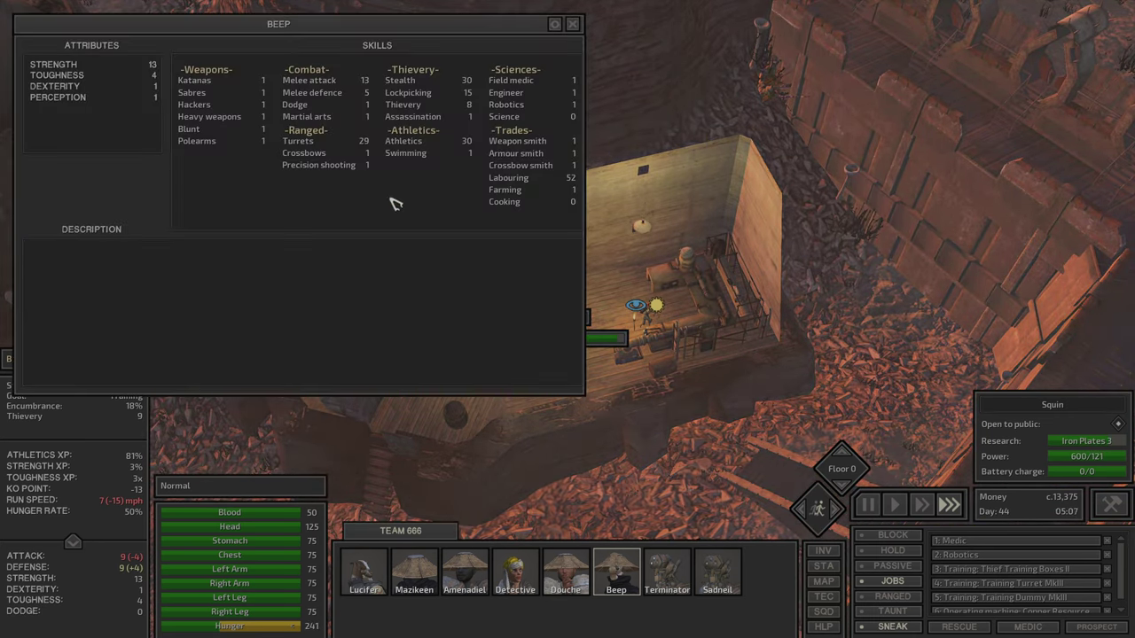
key("c")
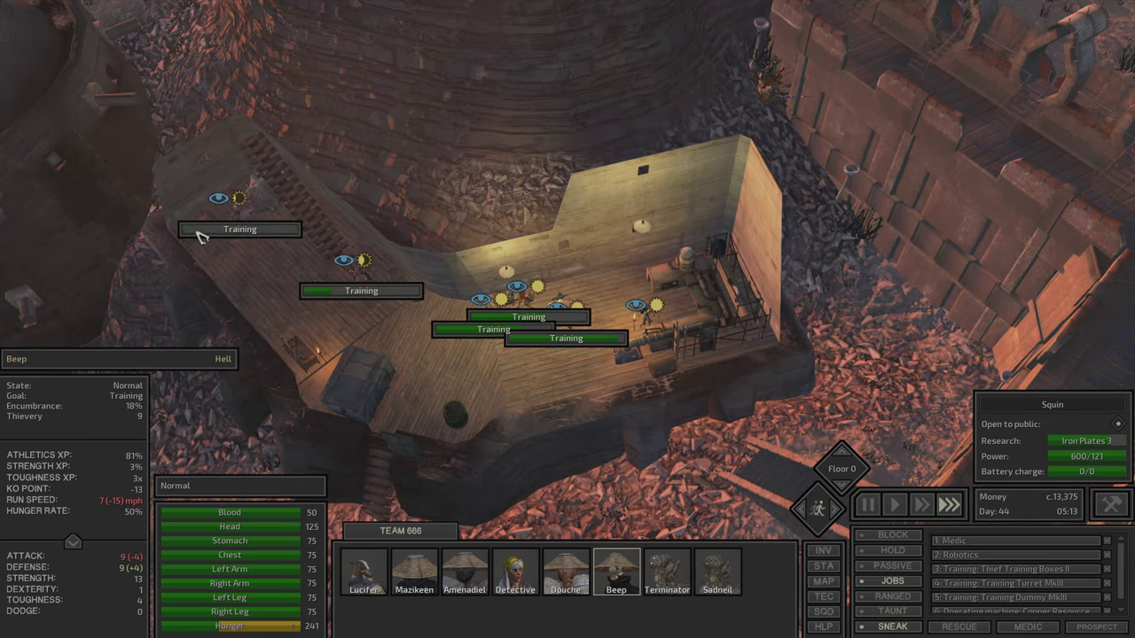
Review Sadneil's and Douche's skill sheets
left_click(719, 587)
key("c")
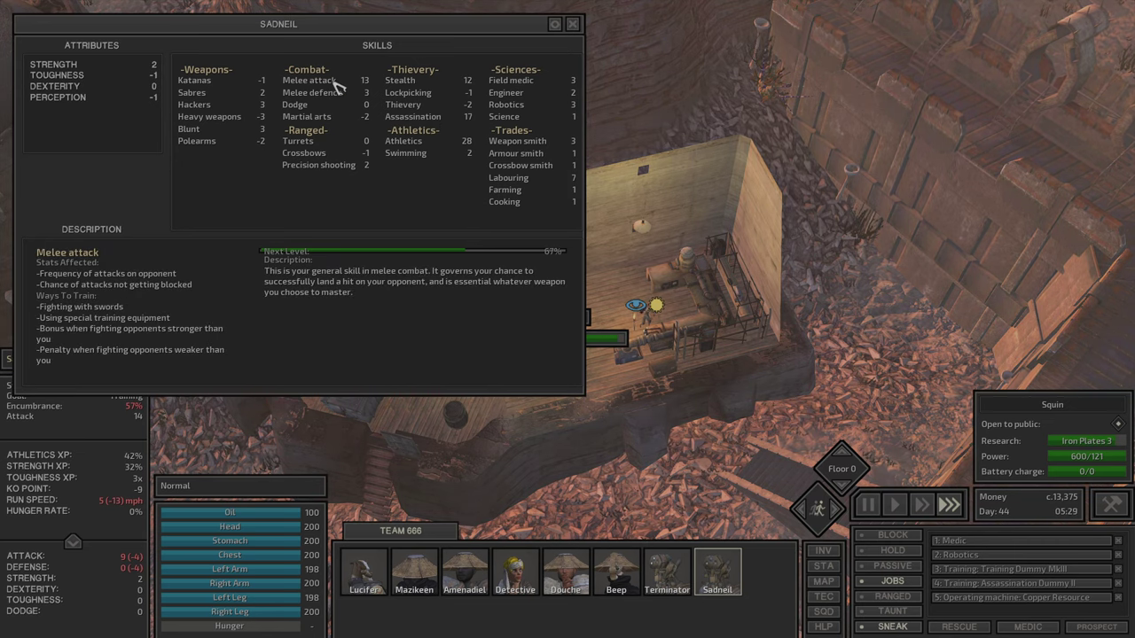
key("c")
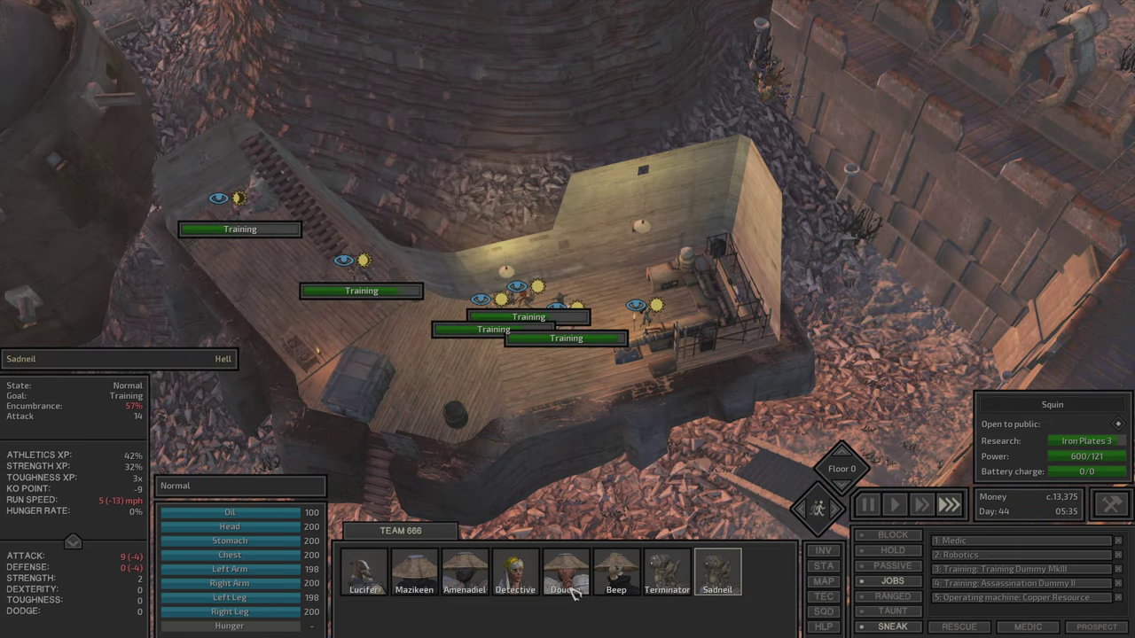
left_click(567, 592)
key("c")
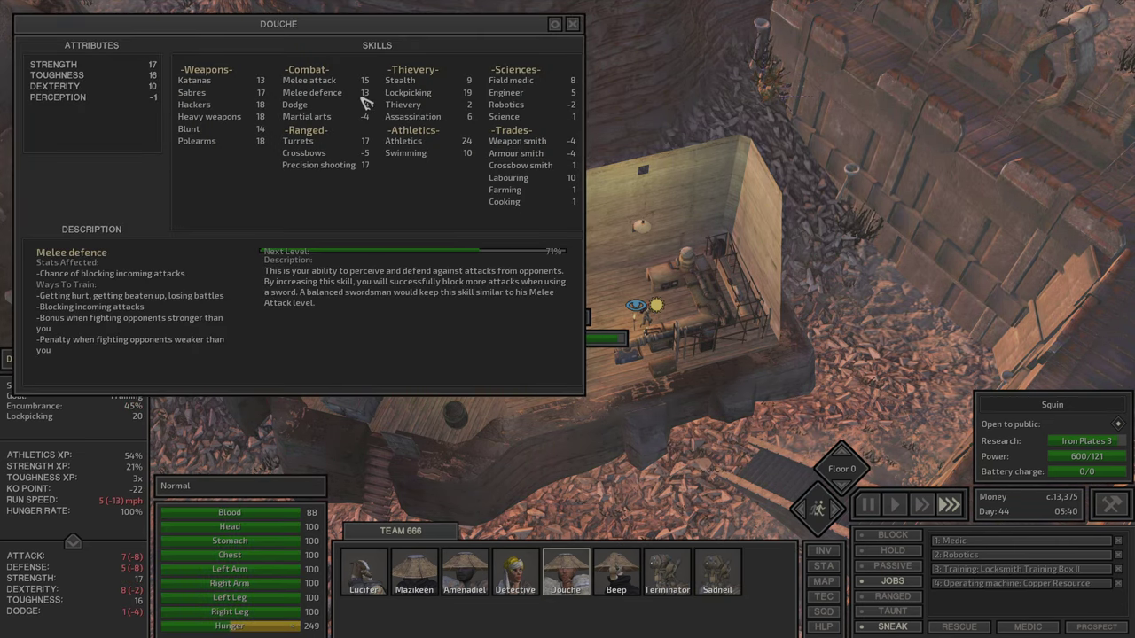
key("c")
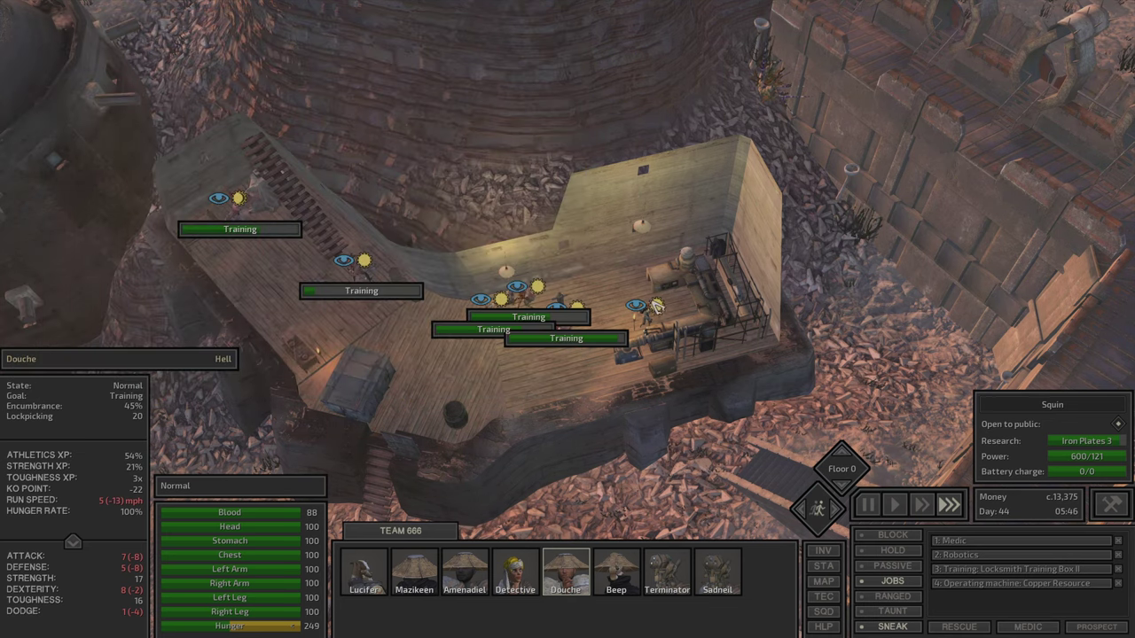
Check the Research Bench III queue headed by Iron Plates 3
left_click(656, 306)
left_click(145, 103)
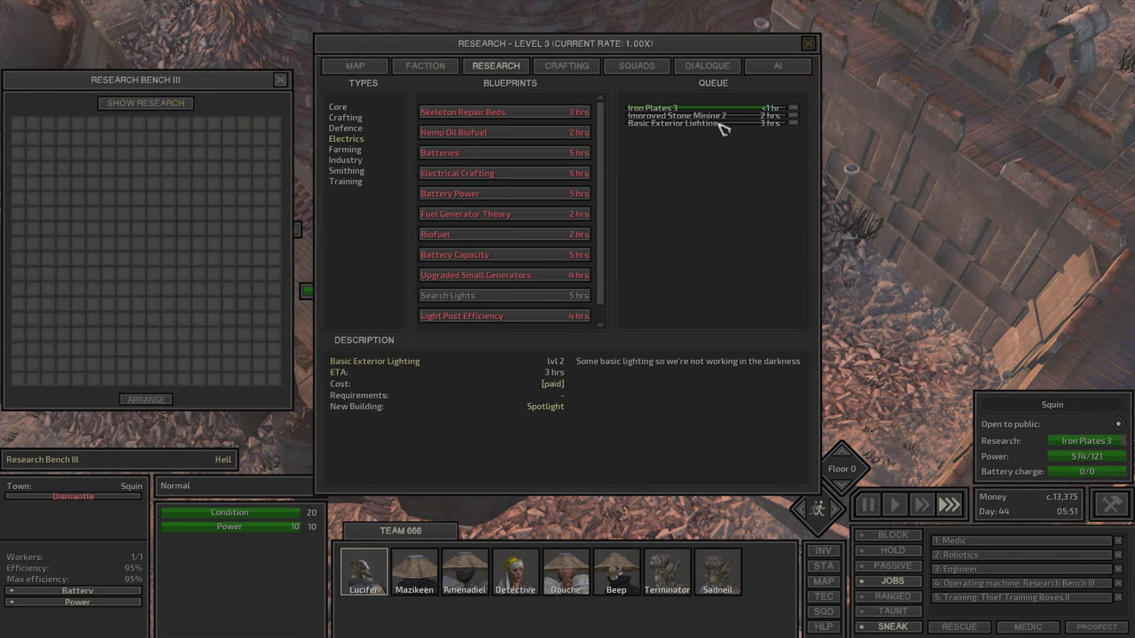
key("Escape")
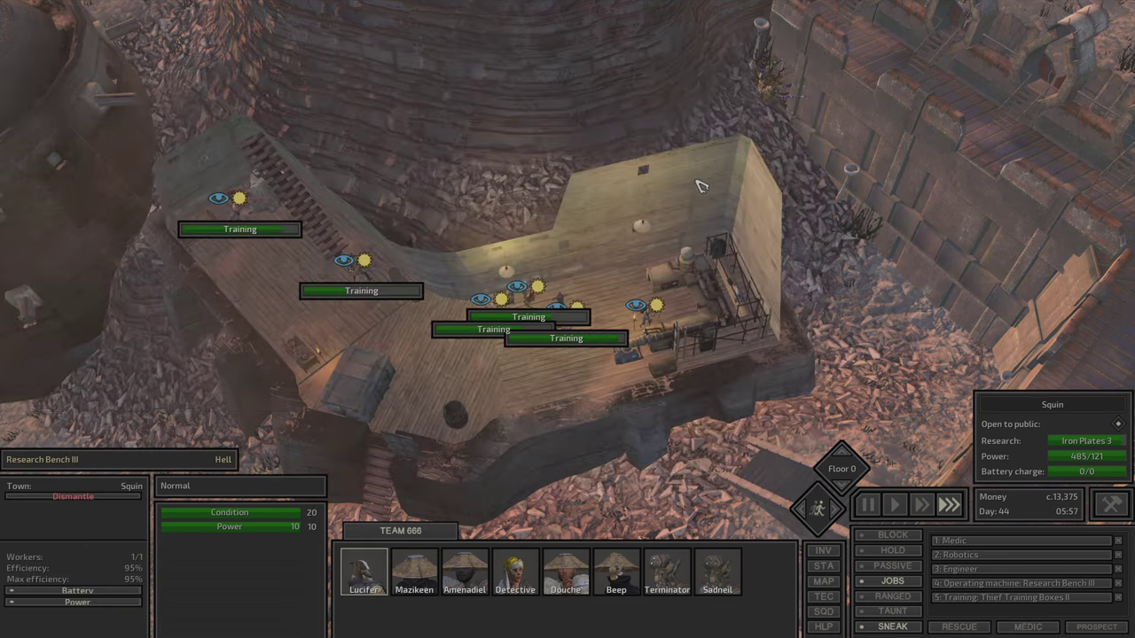
Inspect the cooking stove, then the upper floor's leather tanning and armour crafting benches
left_click(363, 266)
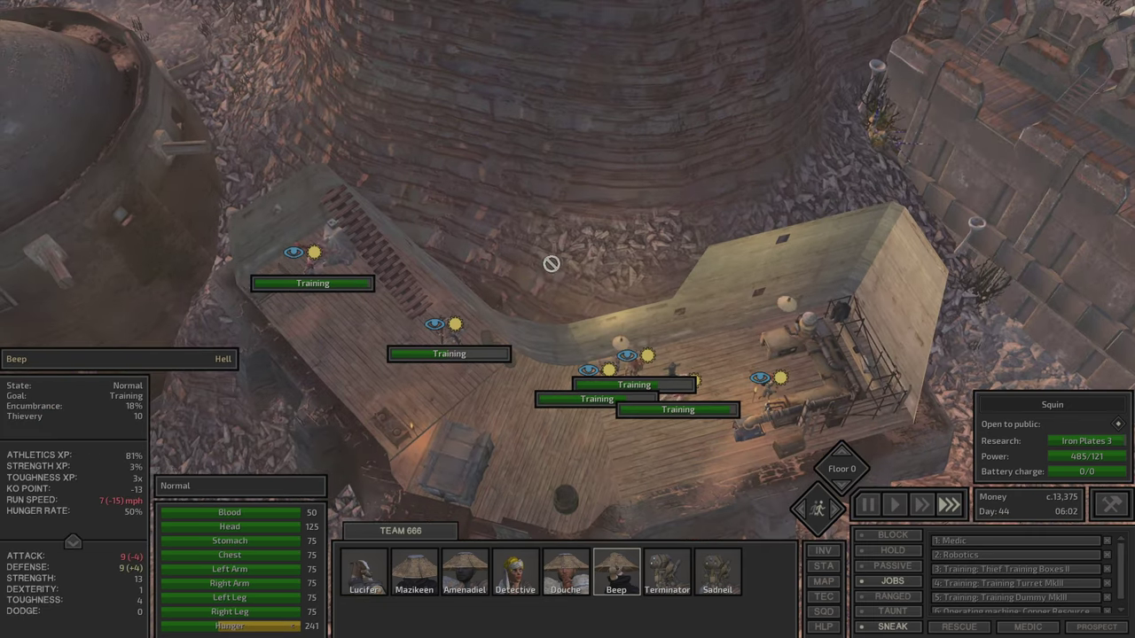
left_click(323, 411)
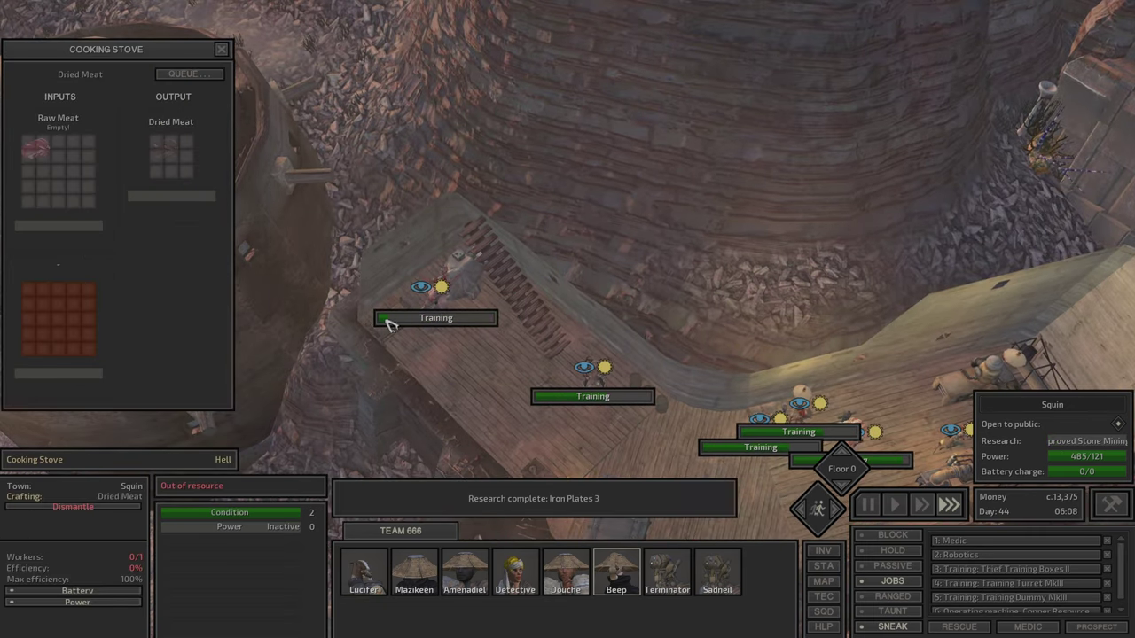
left_click(845, 458)
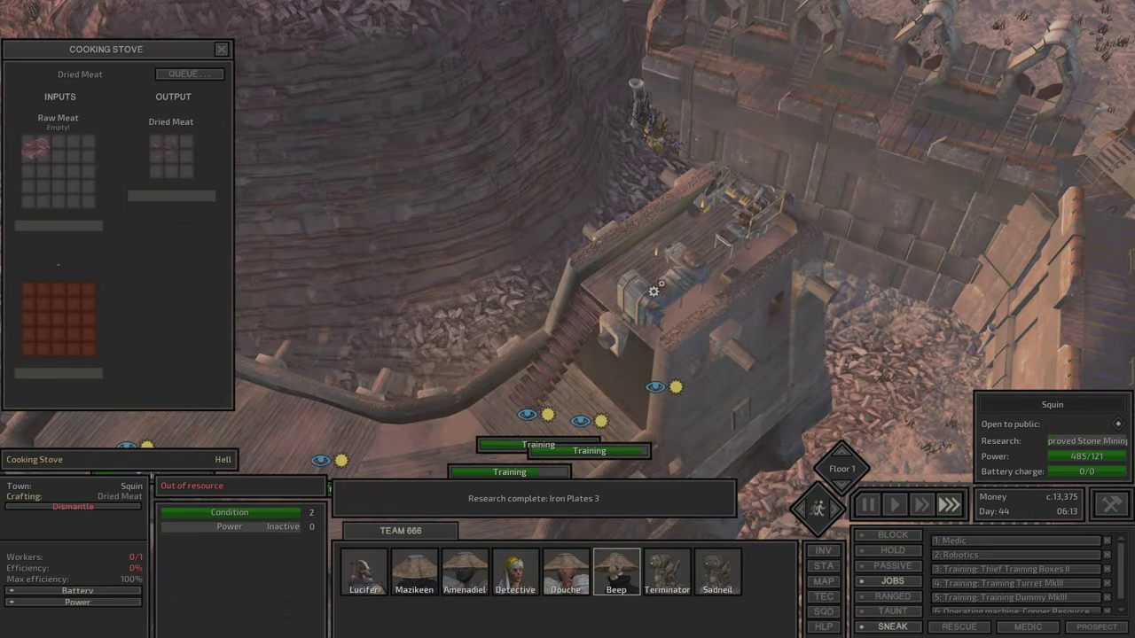
left_click(648, 292)
left_click(760, 247)
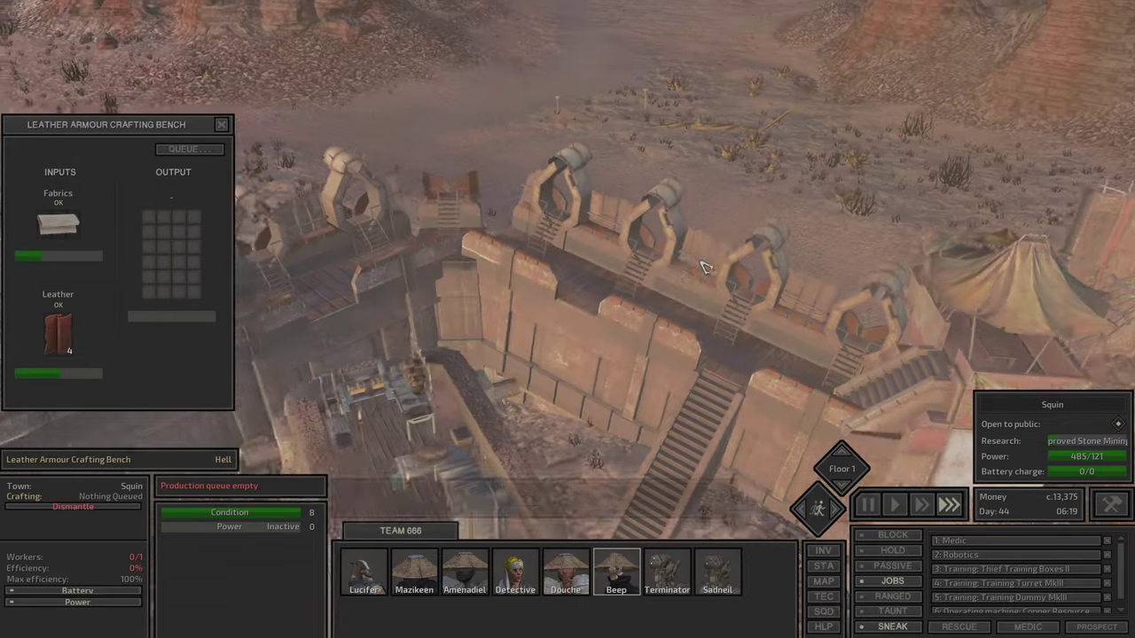
Close the leather armour crafting bench window, which has nothing queued
key("w")
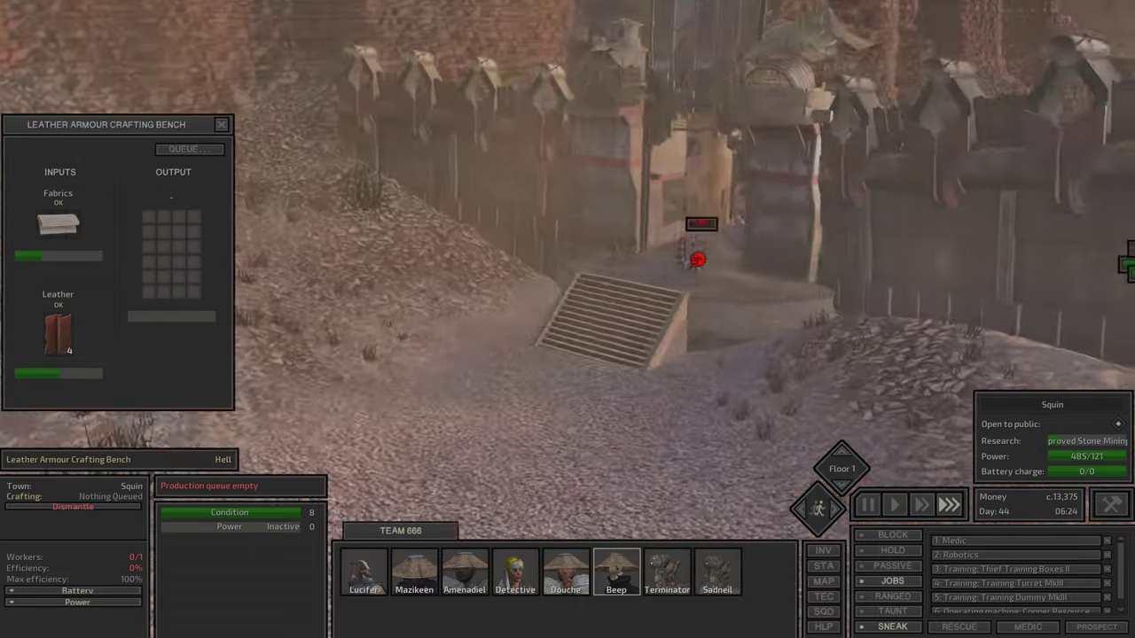
key("w")
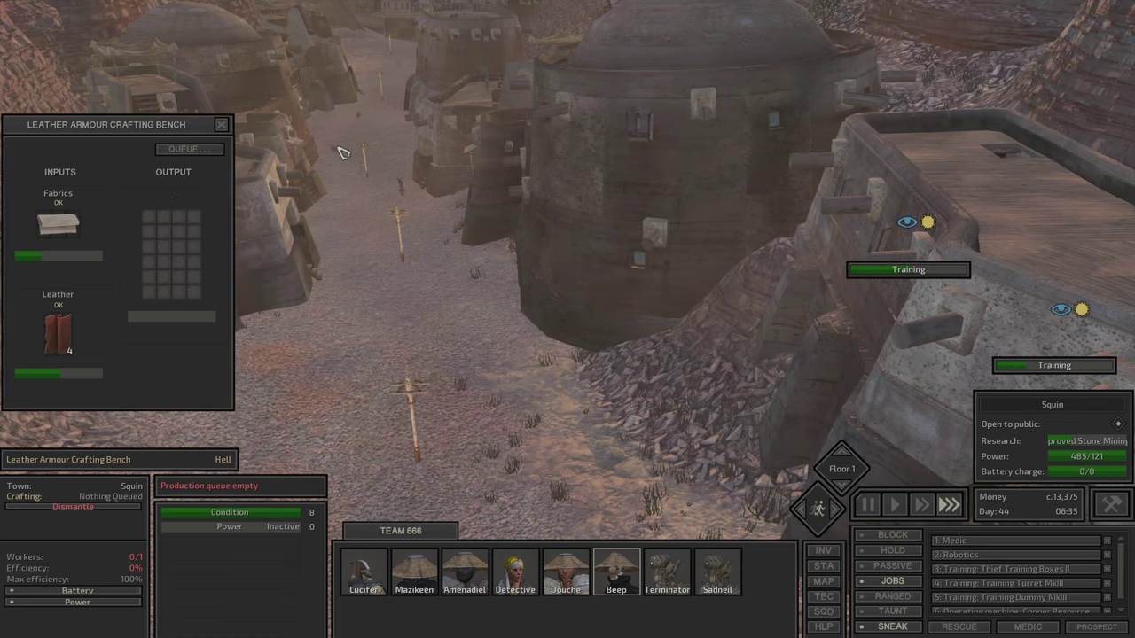
left_click(328, 147)
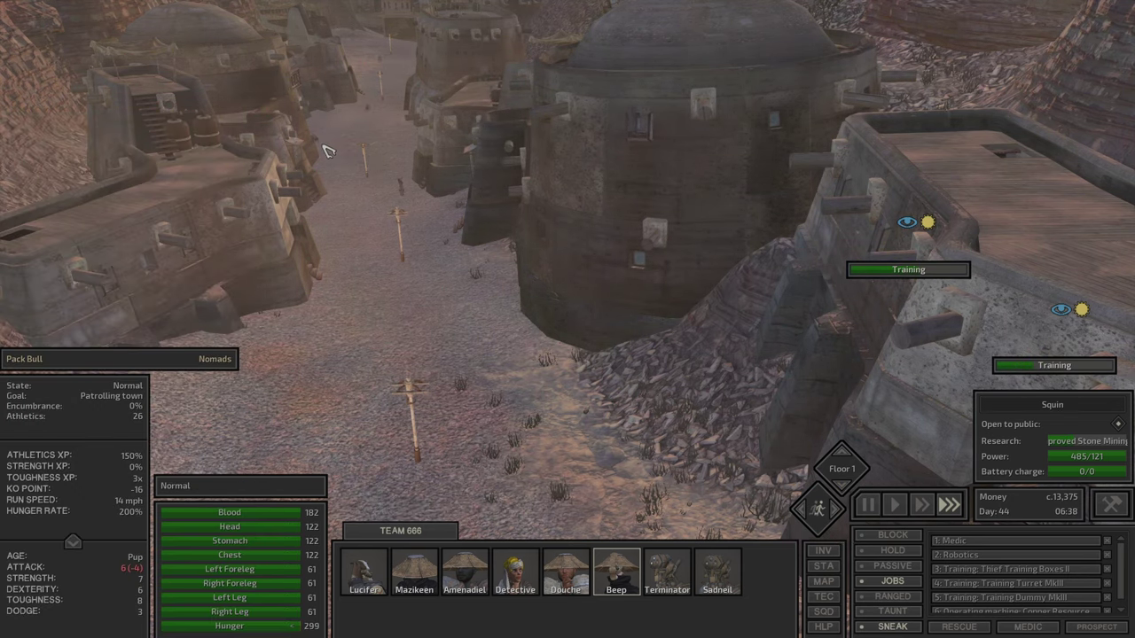
Switch to the ground floor, select Lucifer and run time at top speed
left_click(834, 494)
scroll(657, 347, "up", 5)
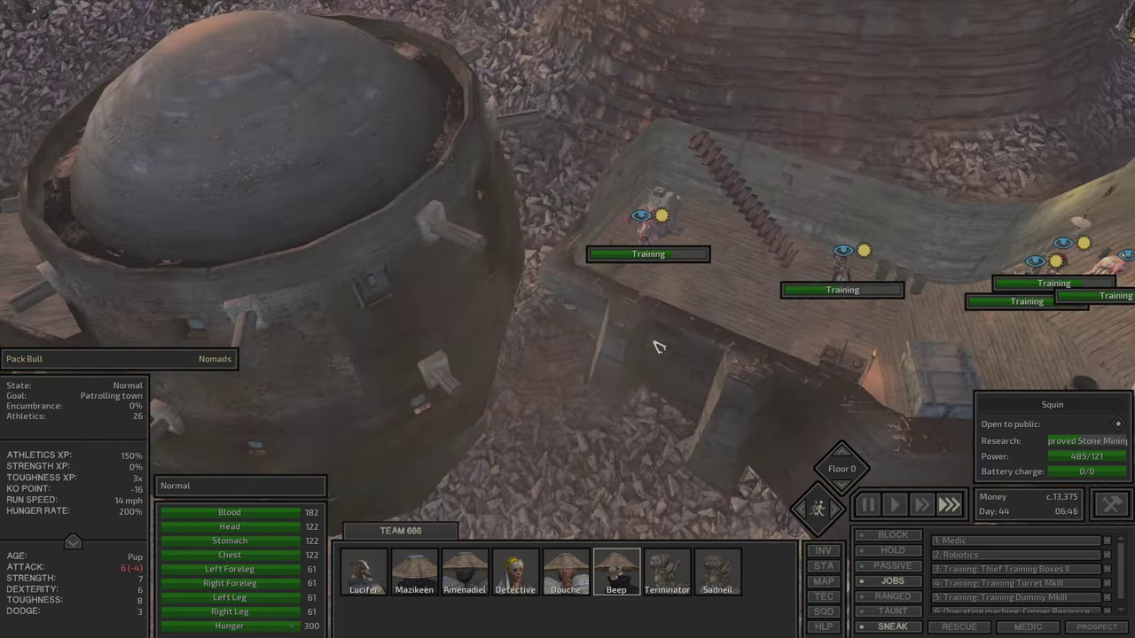
scroll(657, 347, "down", 3)
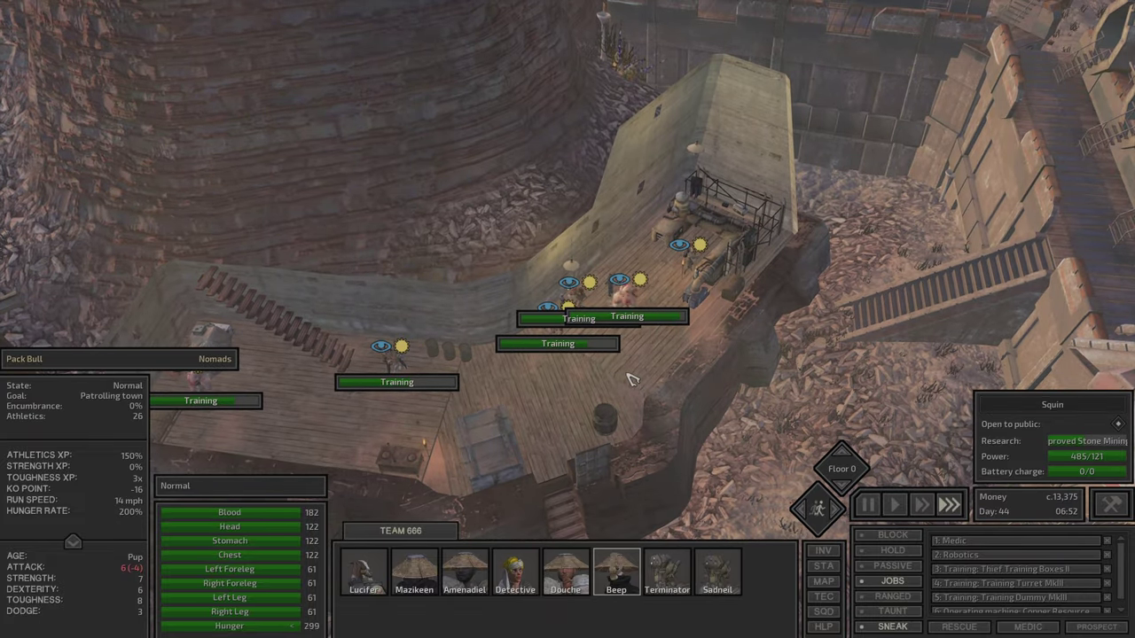
left_click(364, 572)
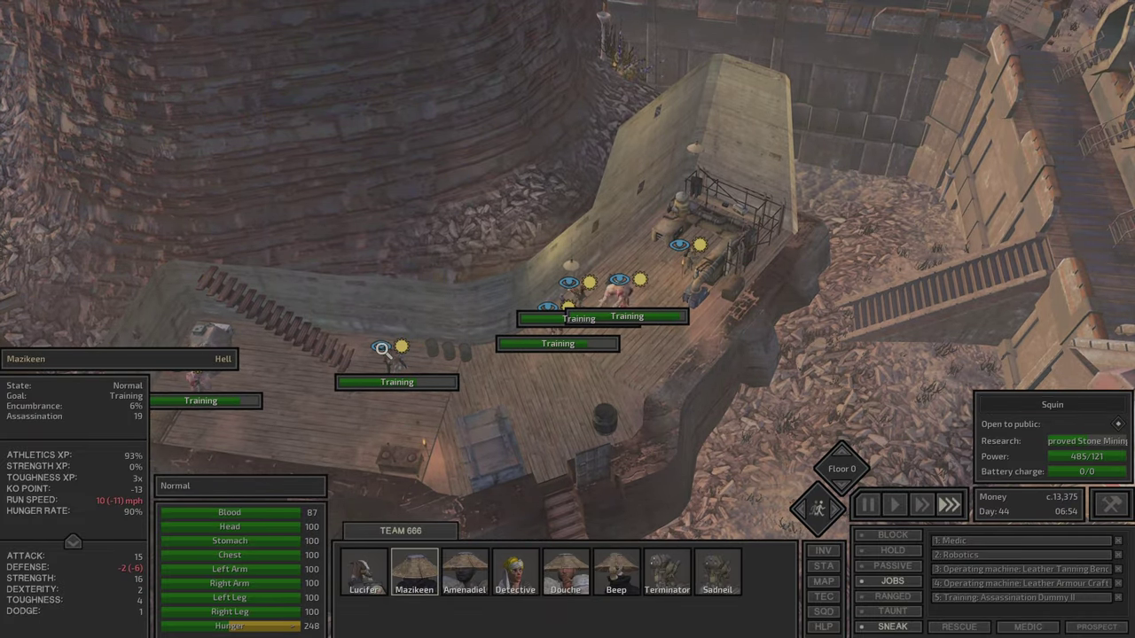
left_click(949, 504)
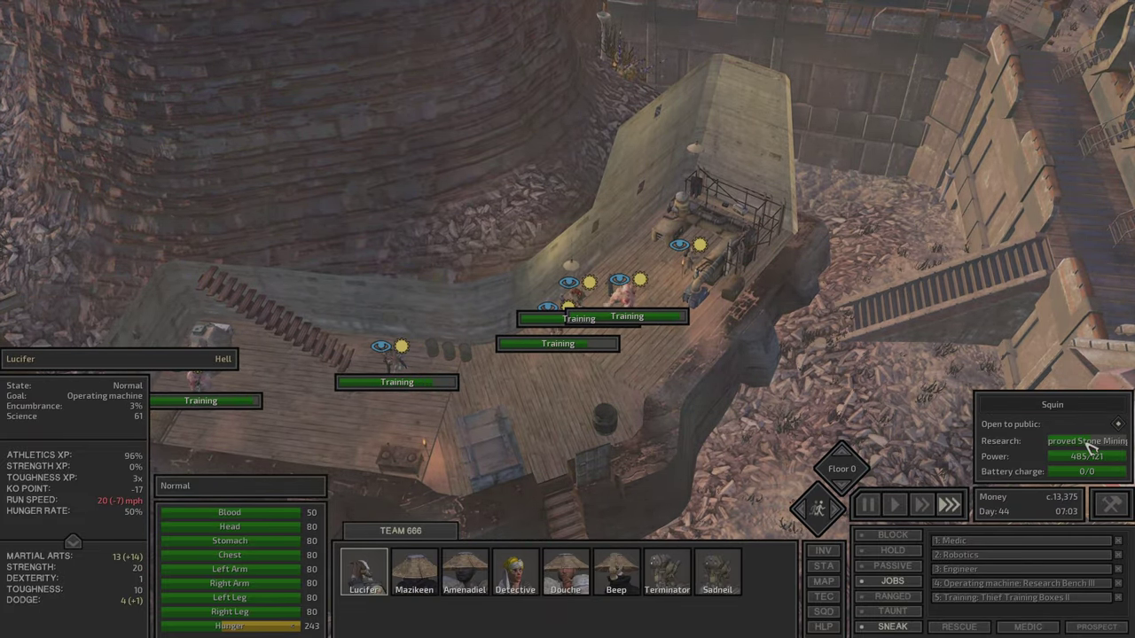
Queue Search Lights research from Research Bench III
left_click(211, 335)
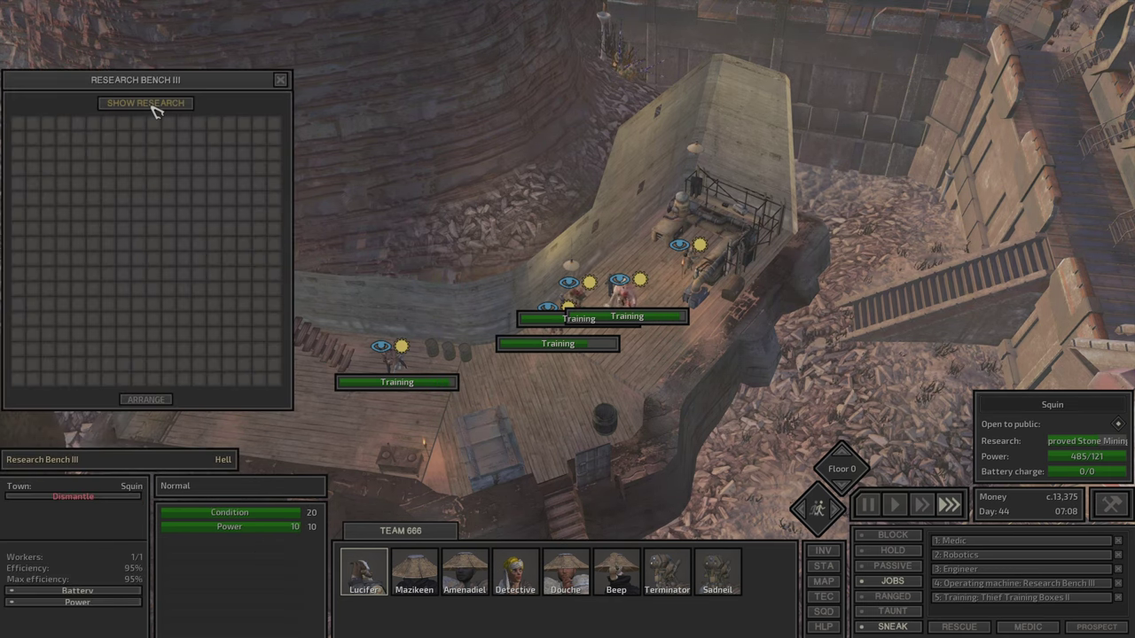
left_click(156, 109)
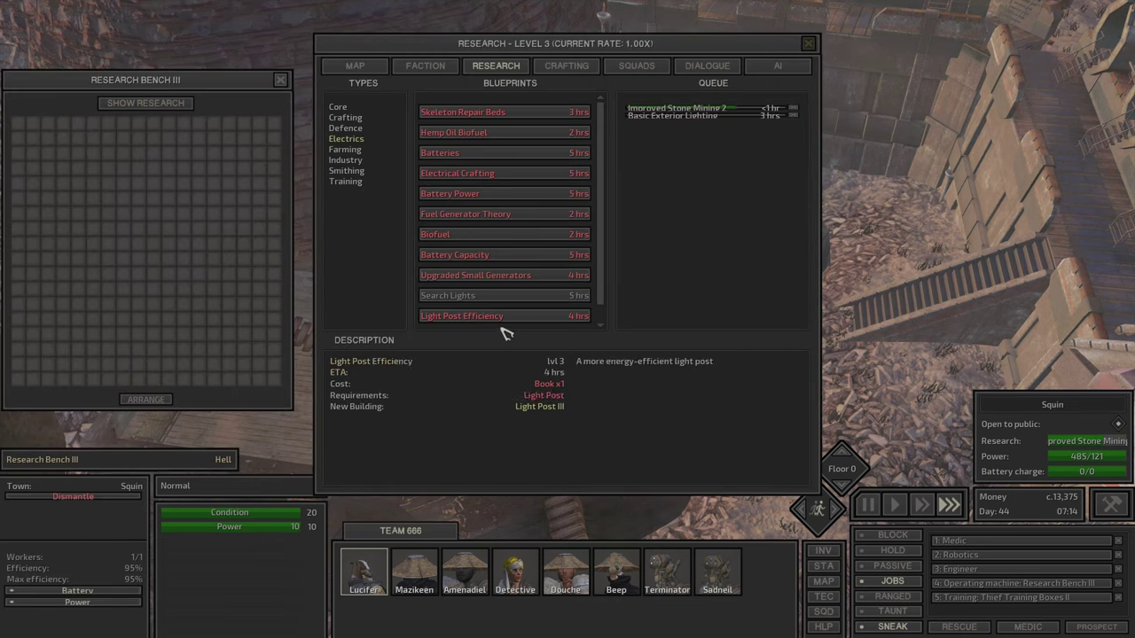
left_click(470, 300)
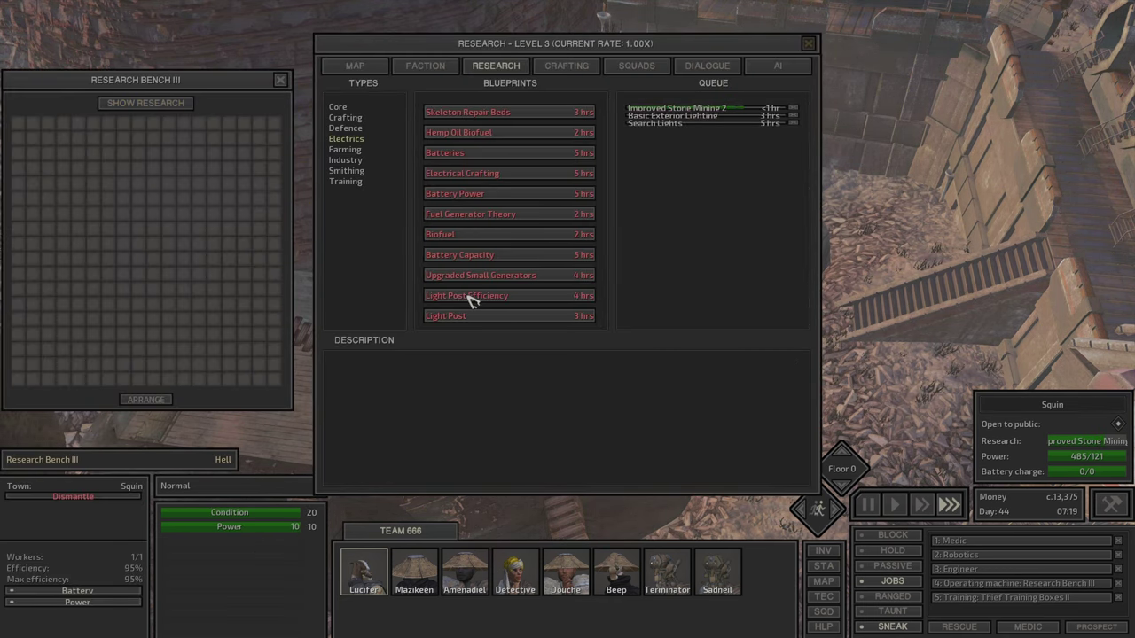
Browse the Core, Electrics, Farming, Industry and Smithing blueprints
left_click(346, 107)
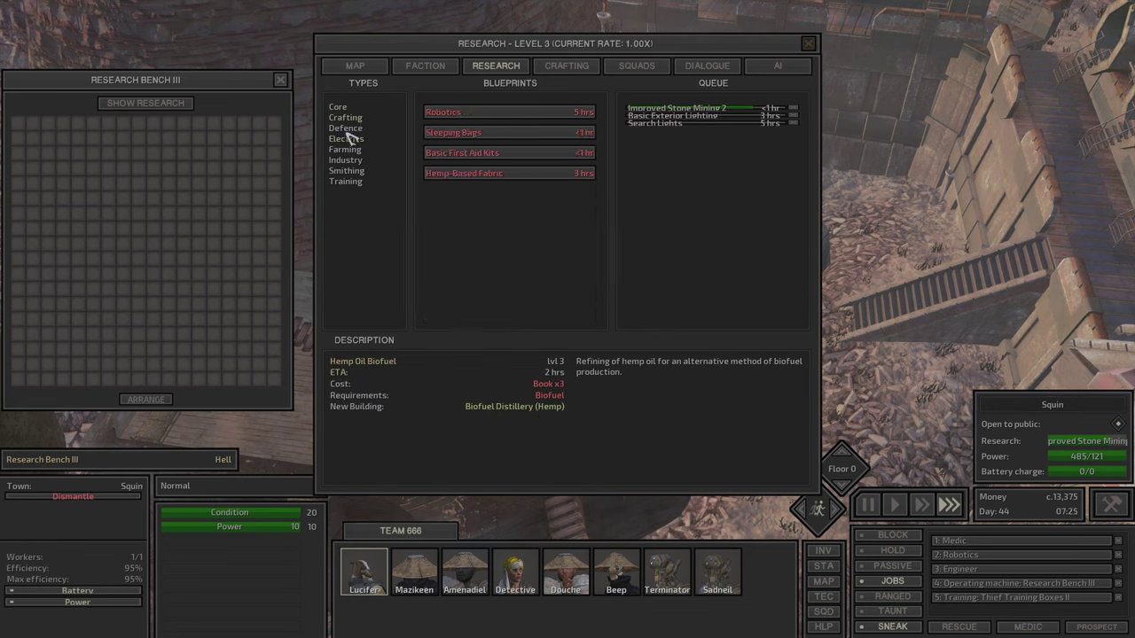
left_click(350, 139)
left_click(339, 140)
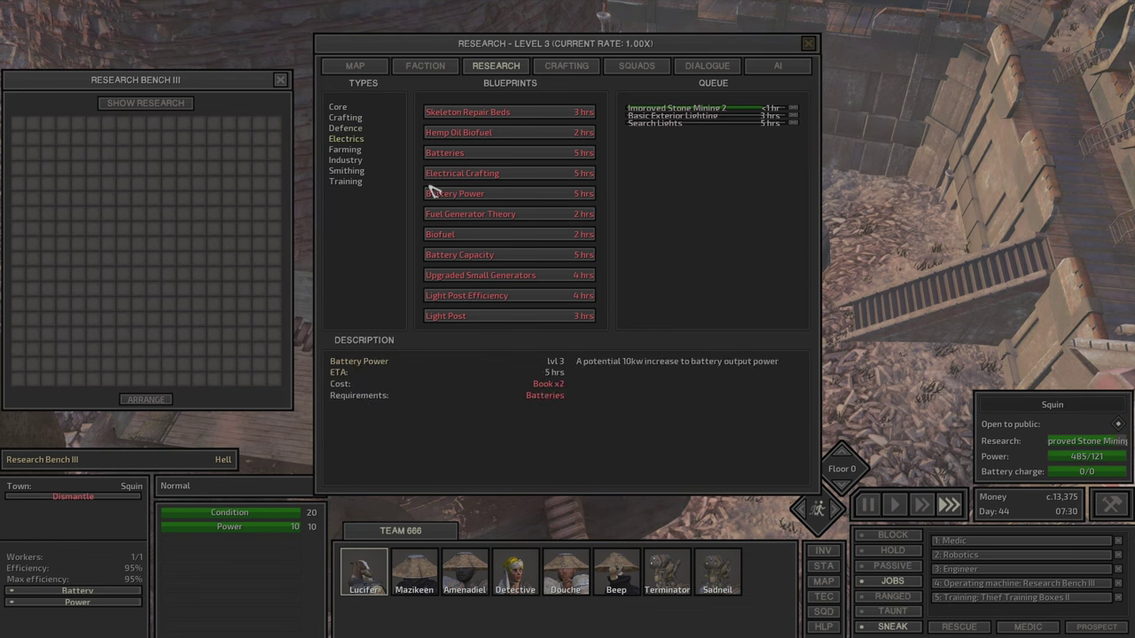
left_click(345, 149)
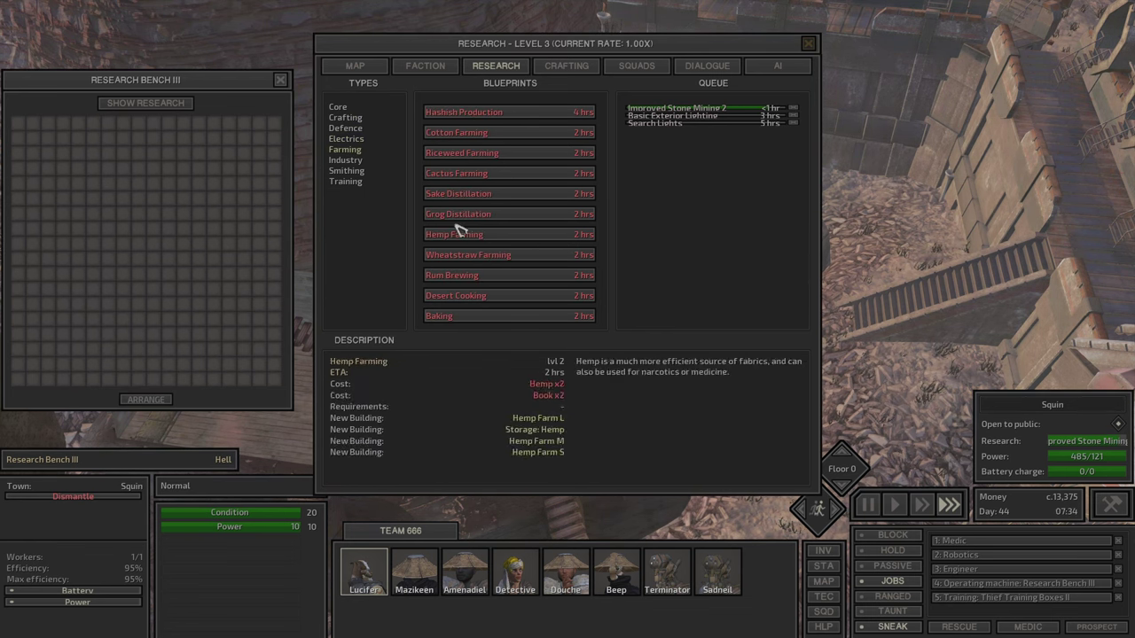
left_click(349, 161)
left_click(351, 171)
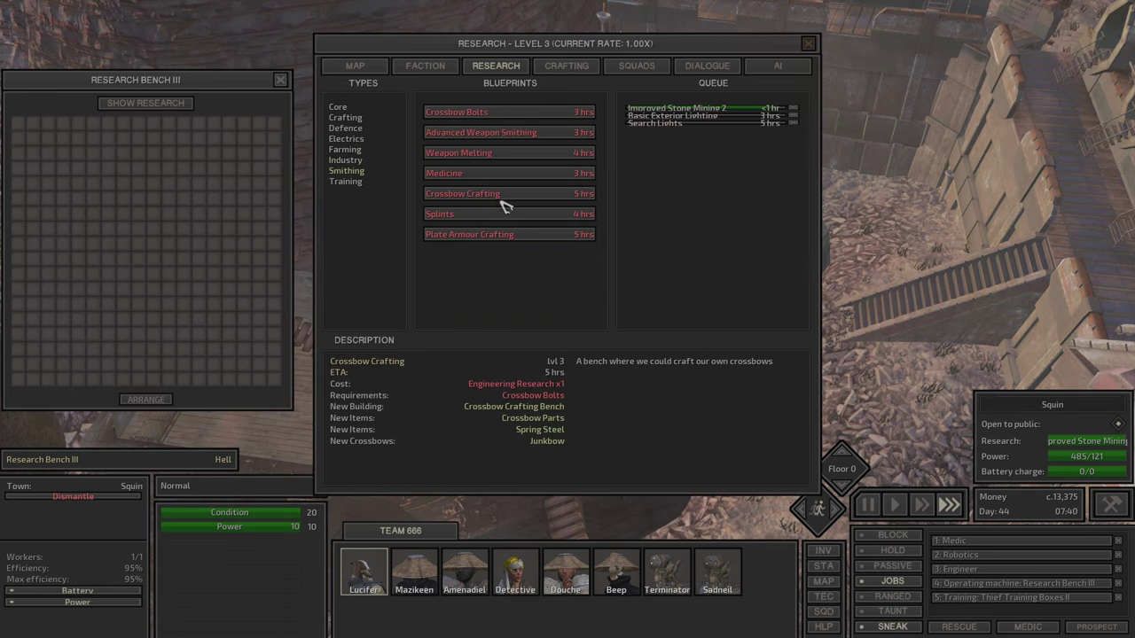
Glance at Training blueprints, close research, and open Mazikeen's skill sheet
left_click(345, 181)
key("Escape")
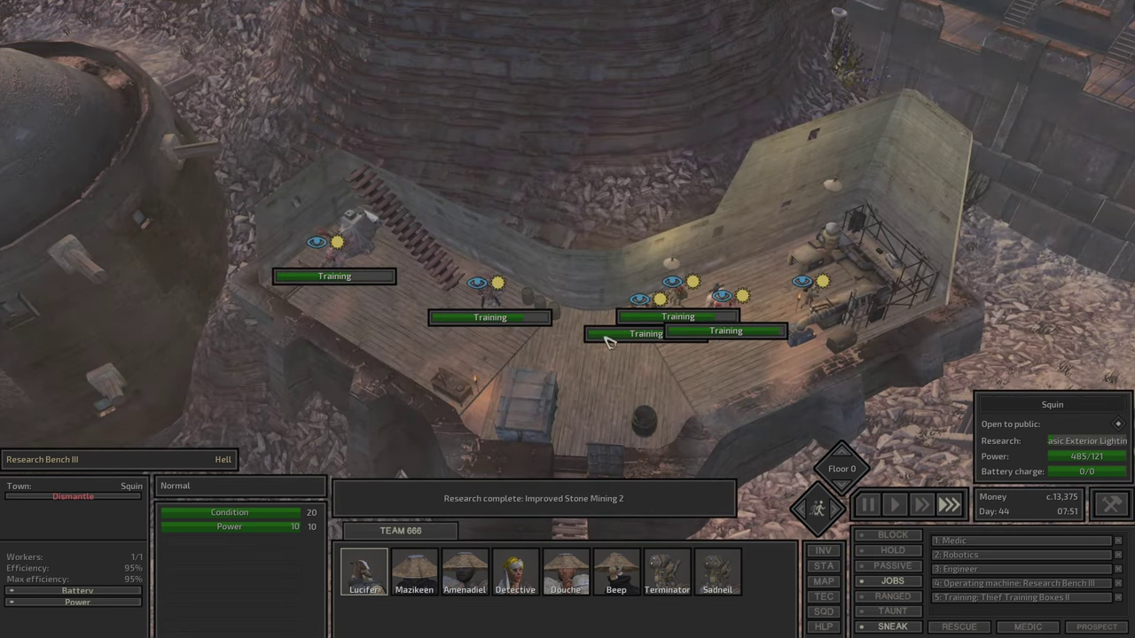
left_click(609, 342)
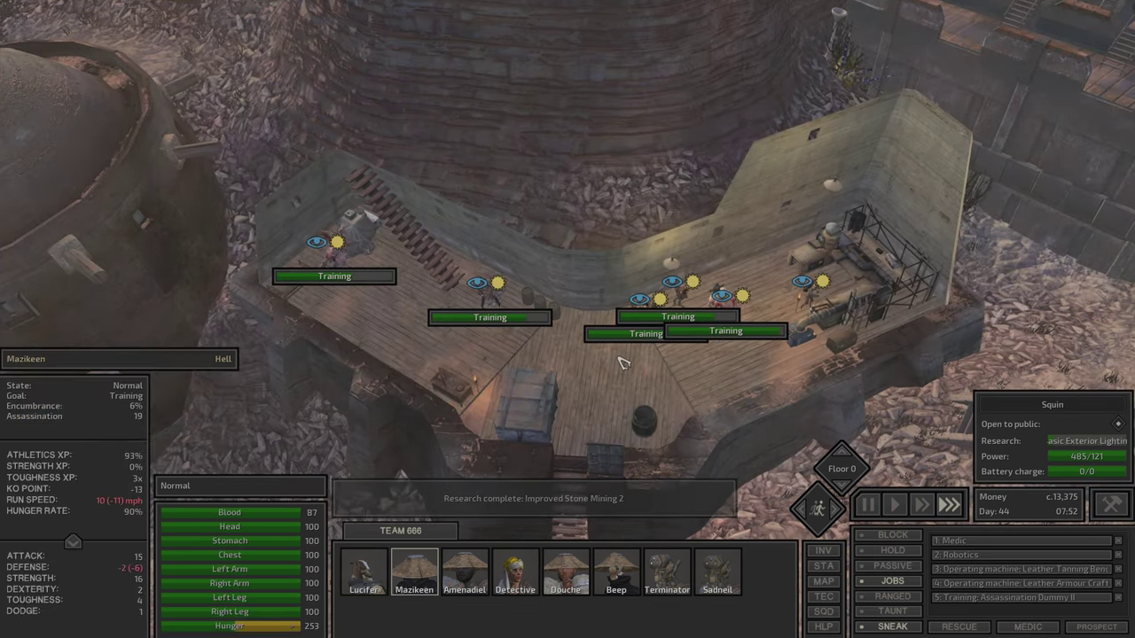
key("c")
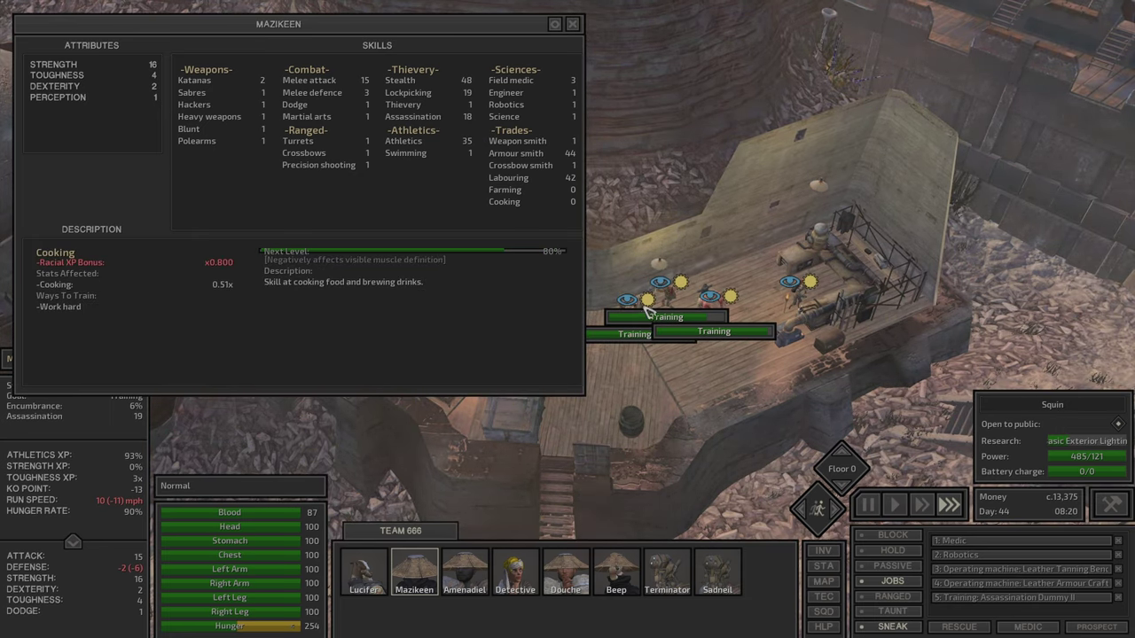
Check Douche's skill sheet, then look around the base
left_click(580, 575)
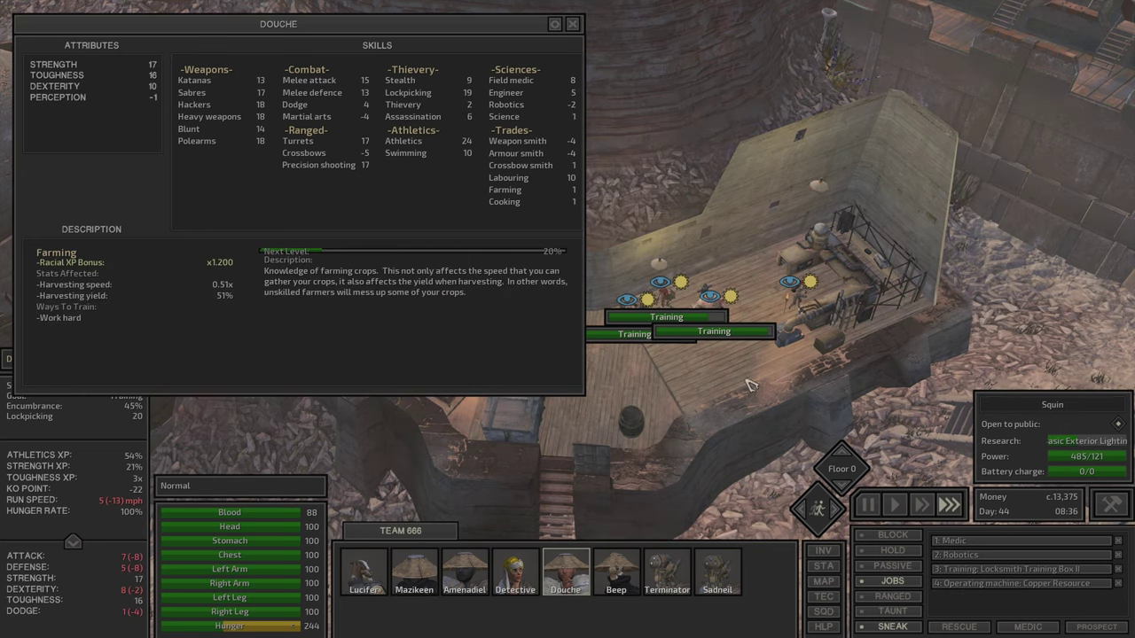
key("Escape")
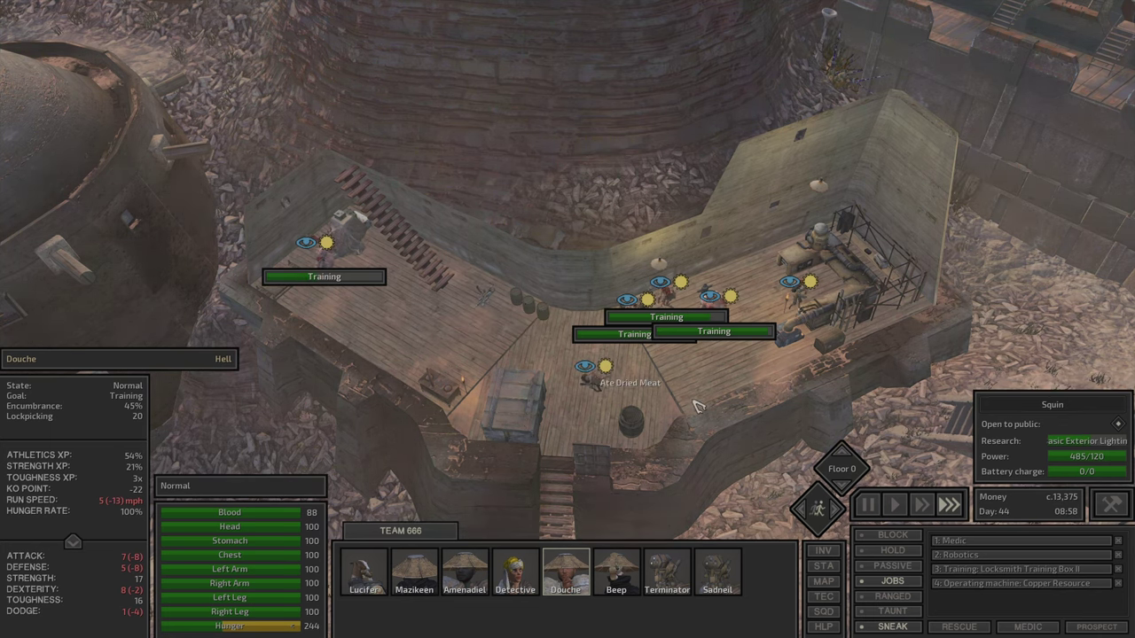
key("e")
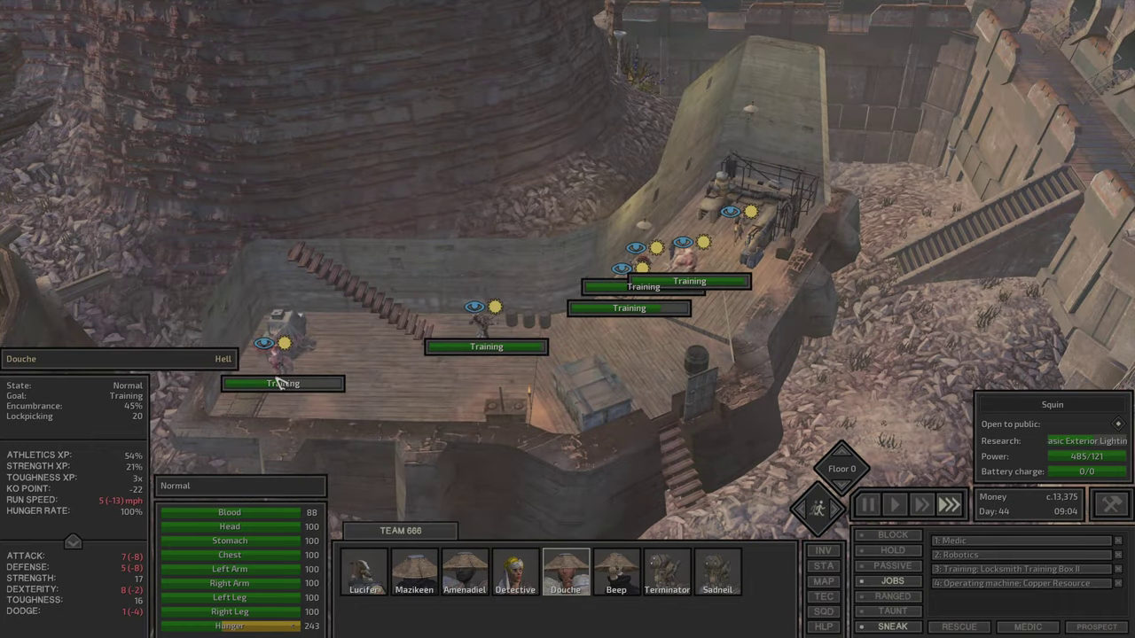
key("e")
key("e")
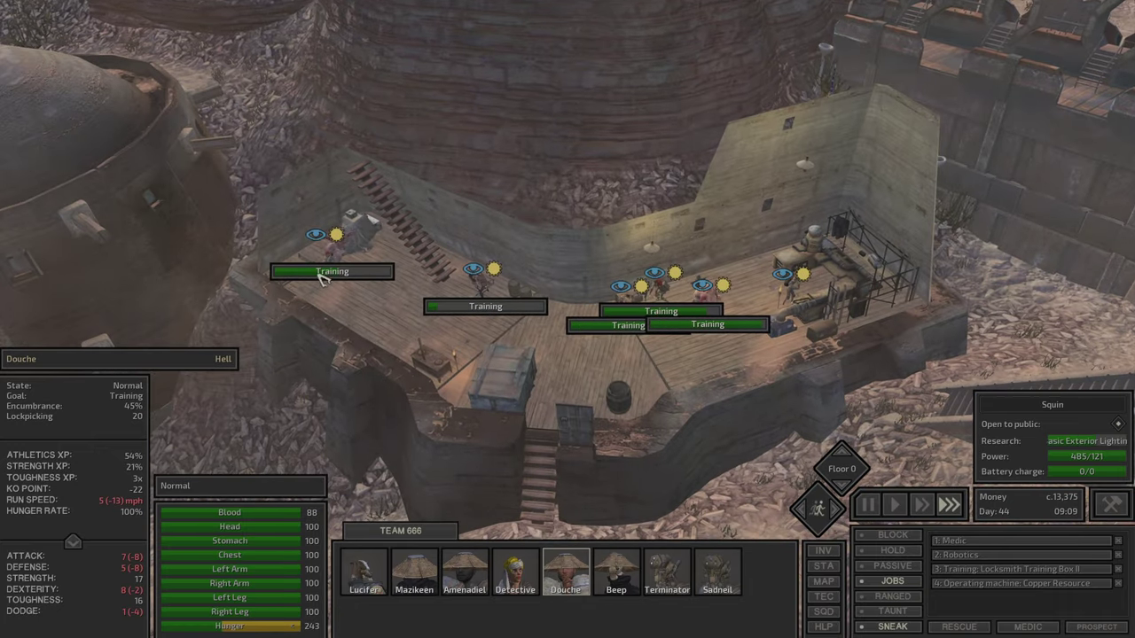
key("e")
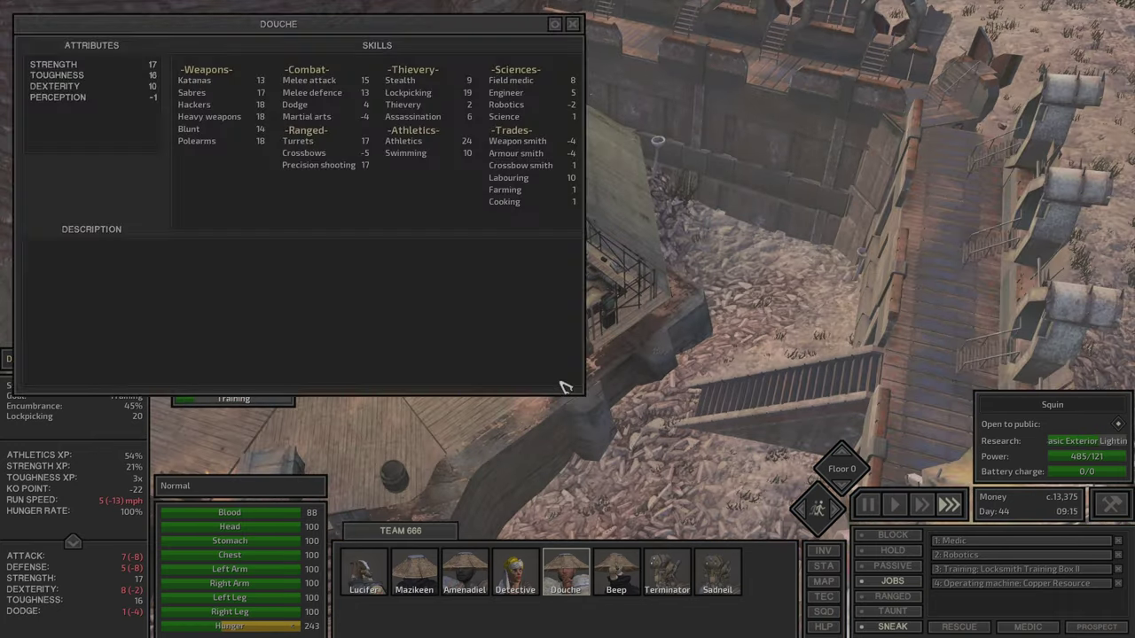
Reopen and close Mazikeen's skill sheet
left_click(536, 365)
key("F1")
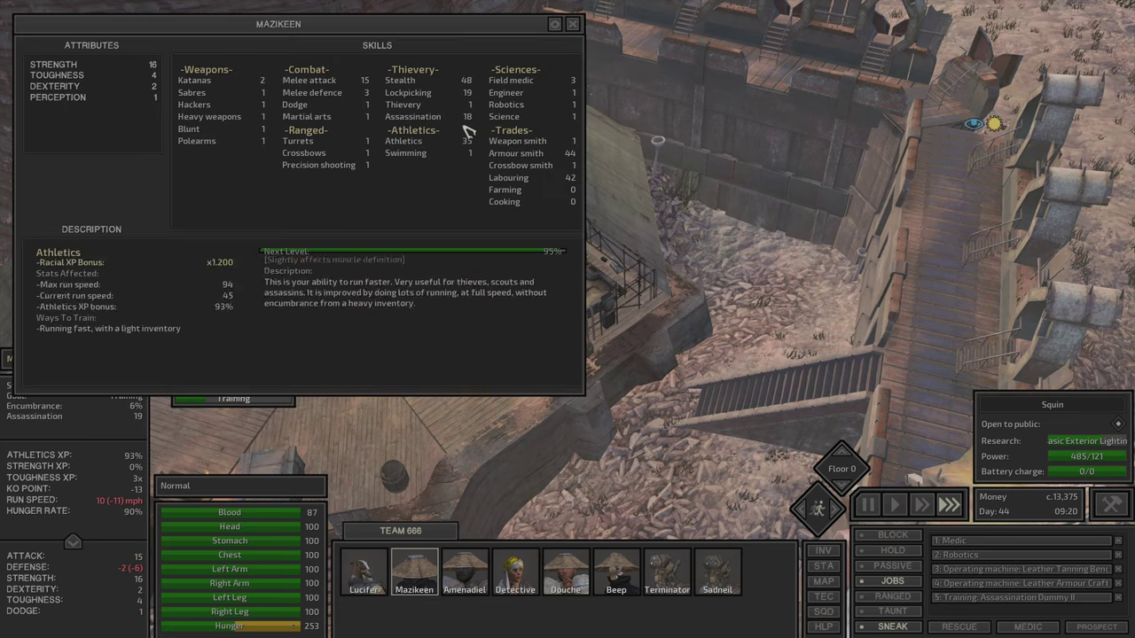
key("F1")
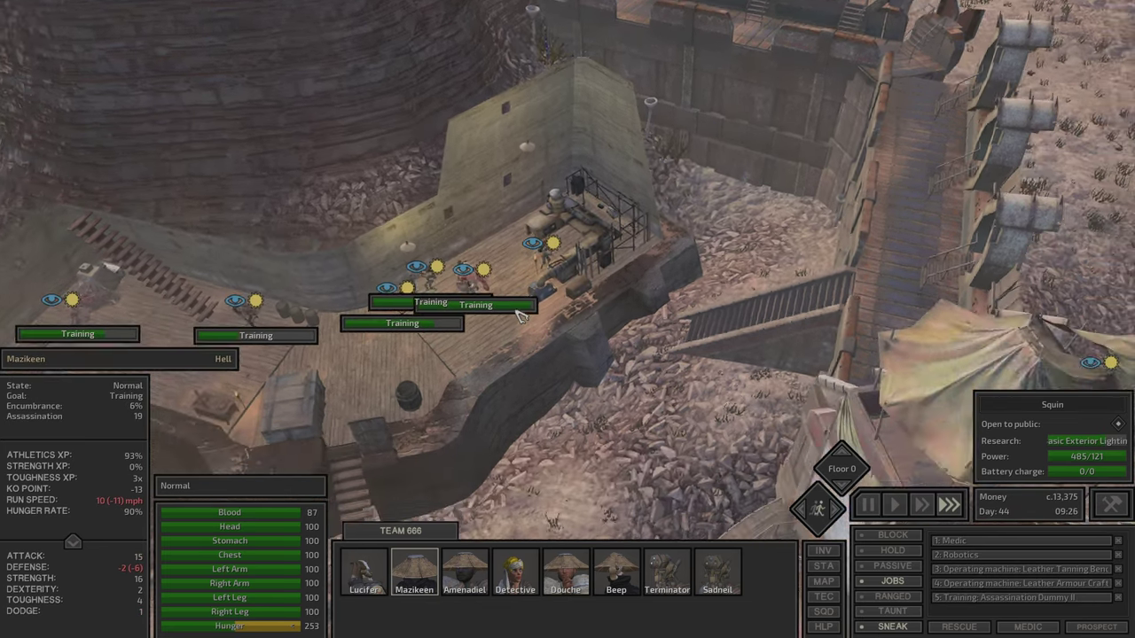
key("e")
Review Detective's and Terminator's skill sheets, then refocus on Lucifer
double_click(516, 572)
key("F1")
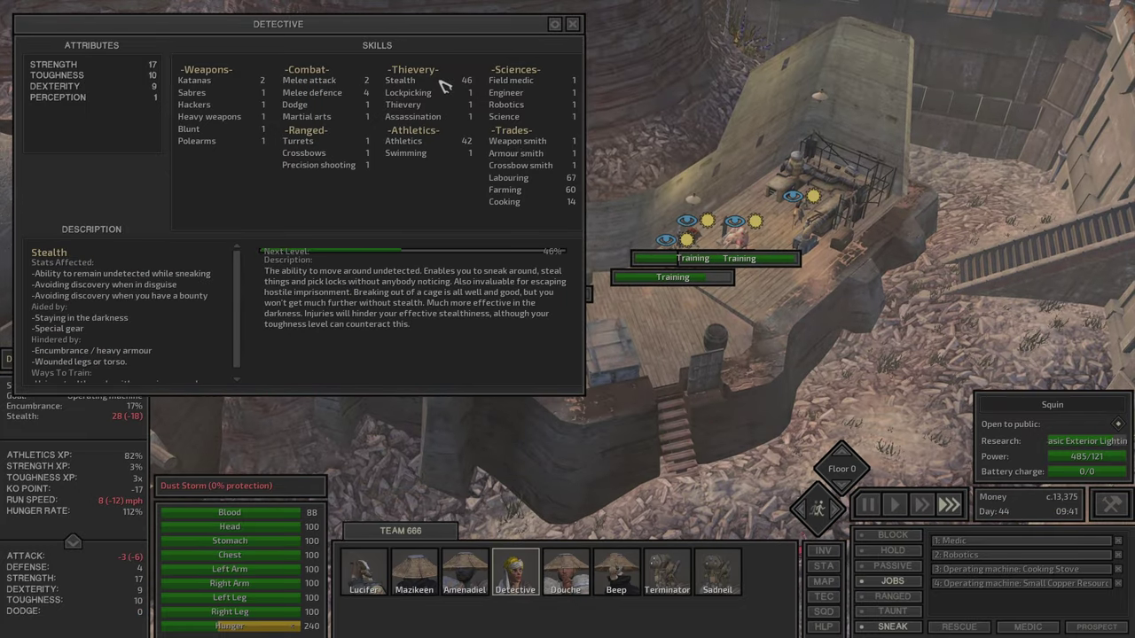
key("7")
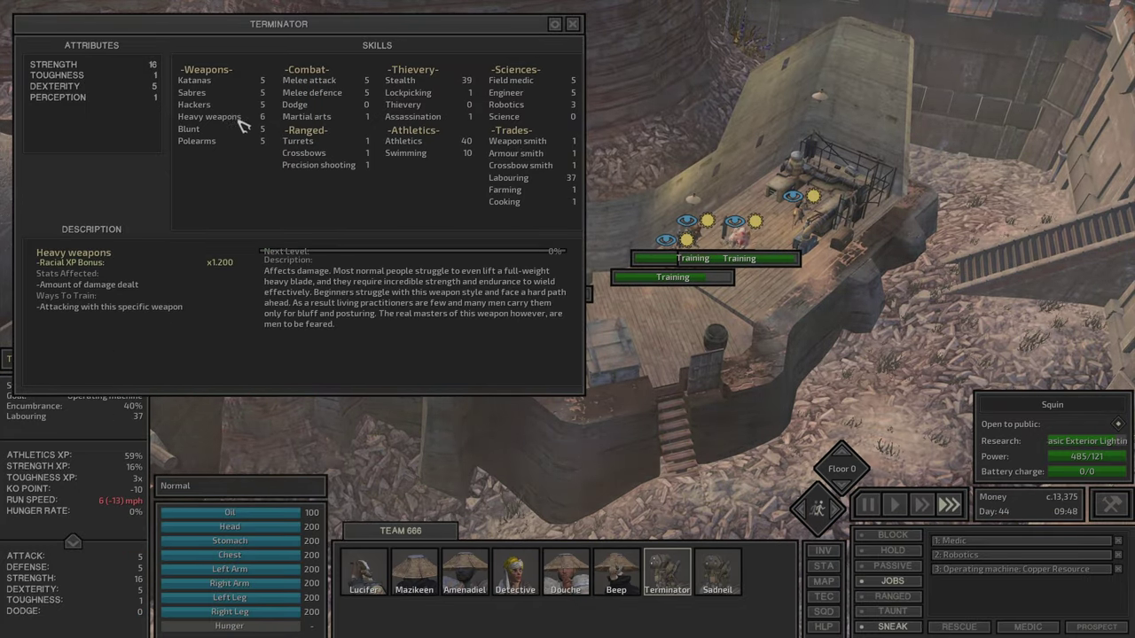
key("1")
key("Escape")
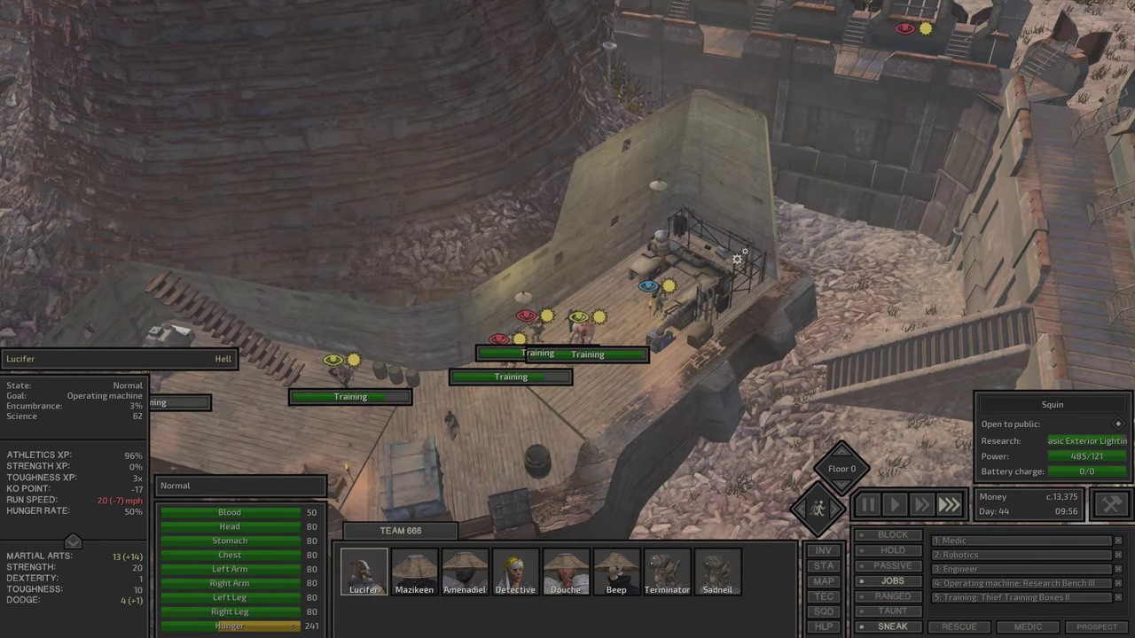
left_click(478, 154)
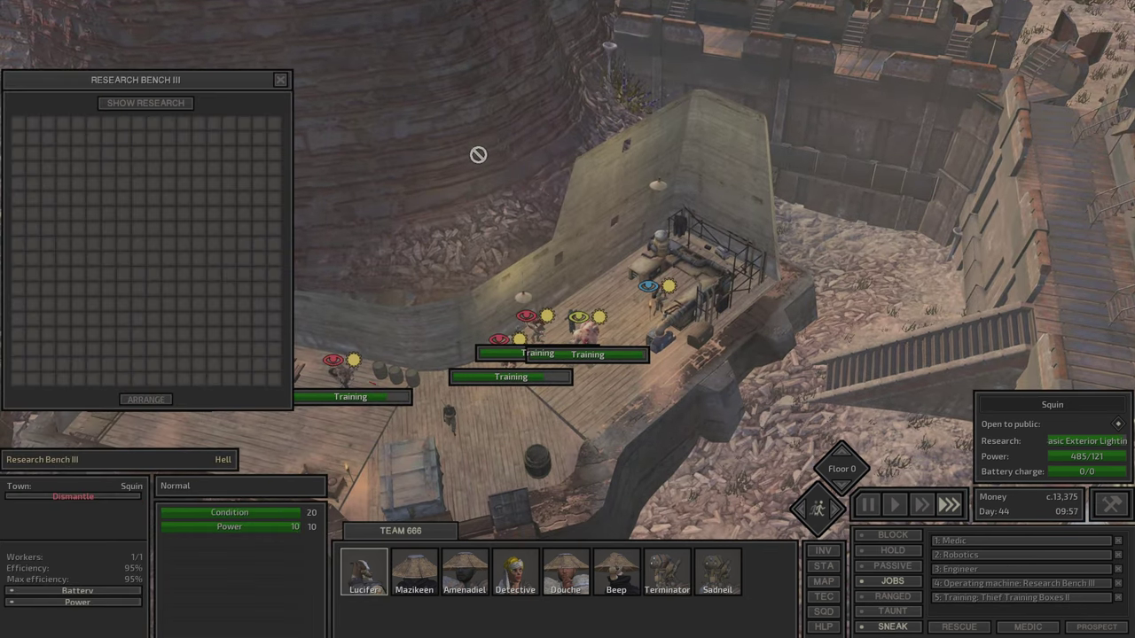
left_click(165, 106)
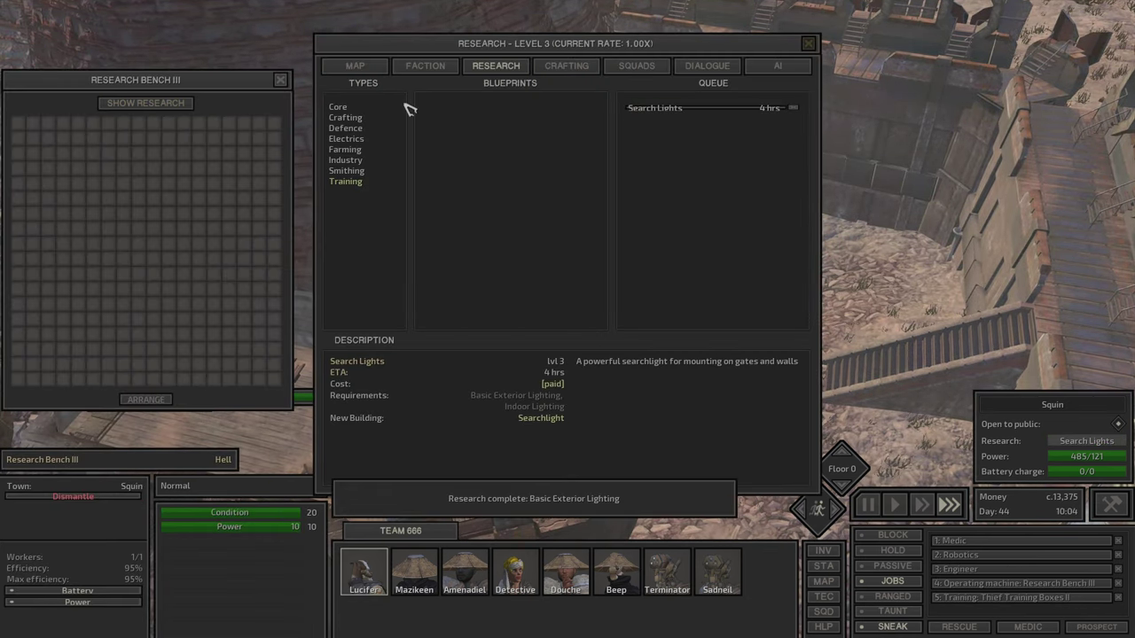
left_click(359, 170)
left_click(358, 151)
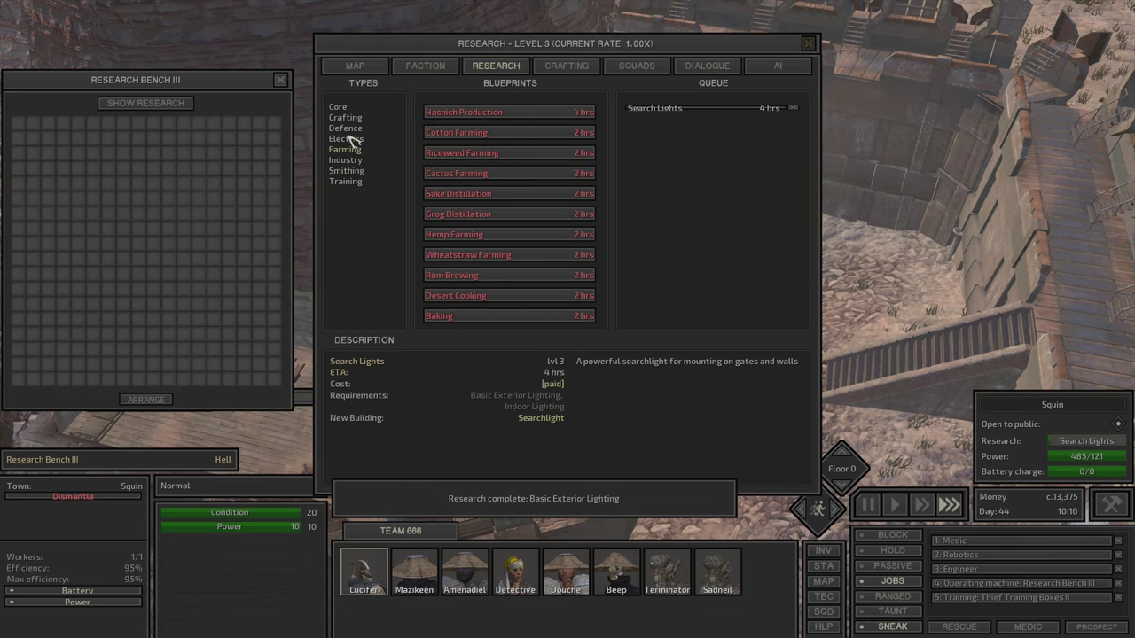
left_click(353, 140)
left_click(349, 107)
key("Escape")
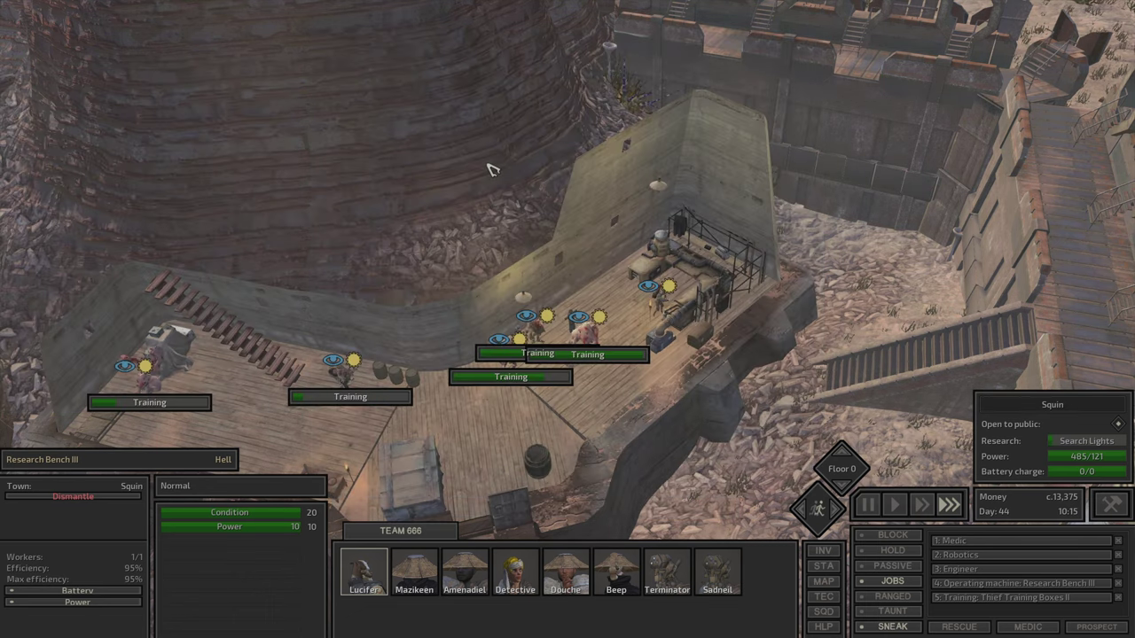
key("a")
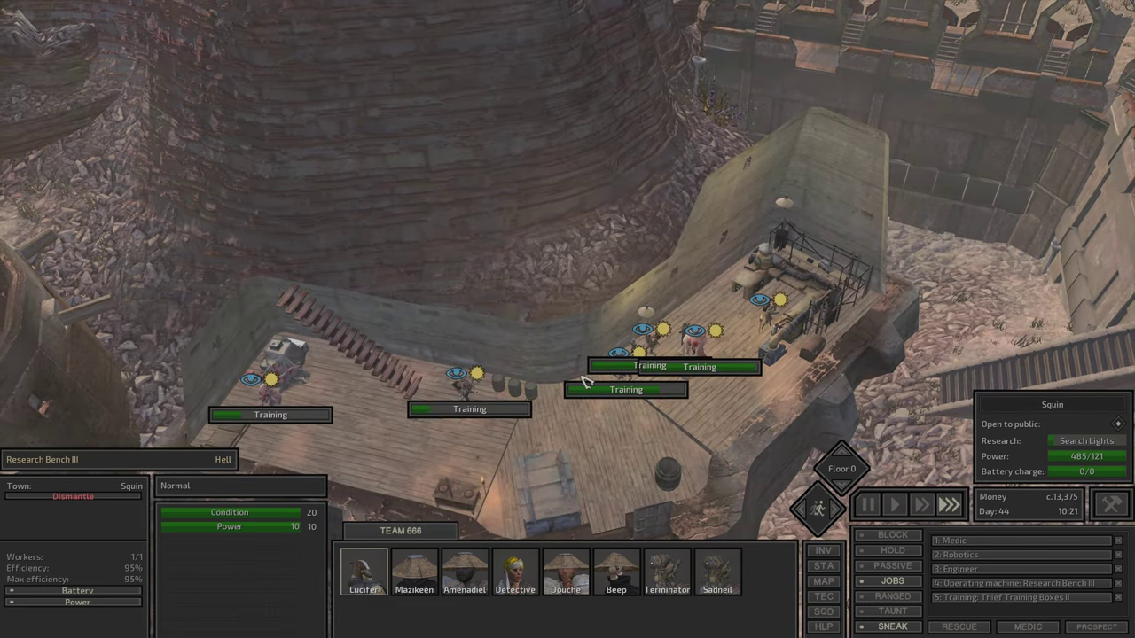
Open Mazikeen's skill sheet and bring the training deck into view
left_click(577, 375)
key("Tab")
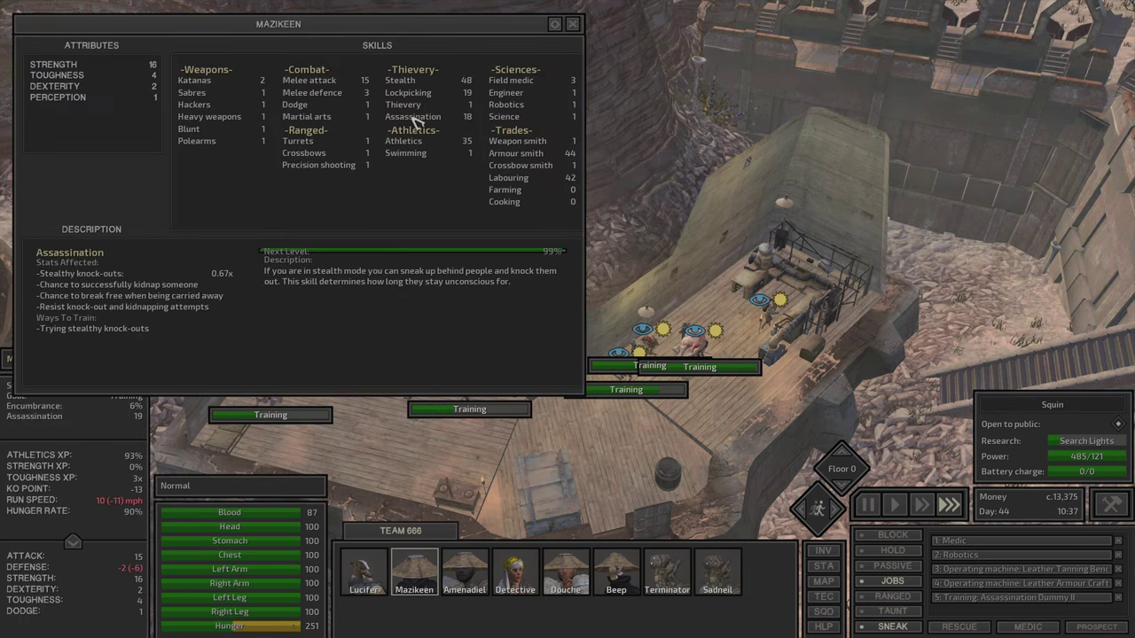
key("s")
key("d")
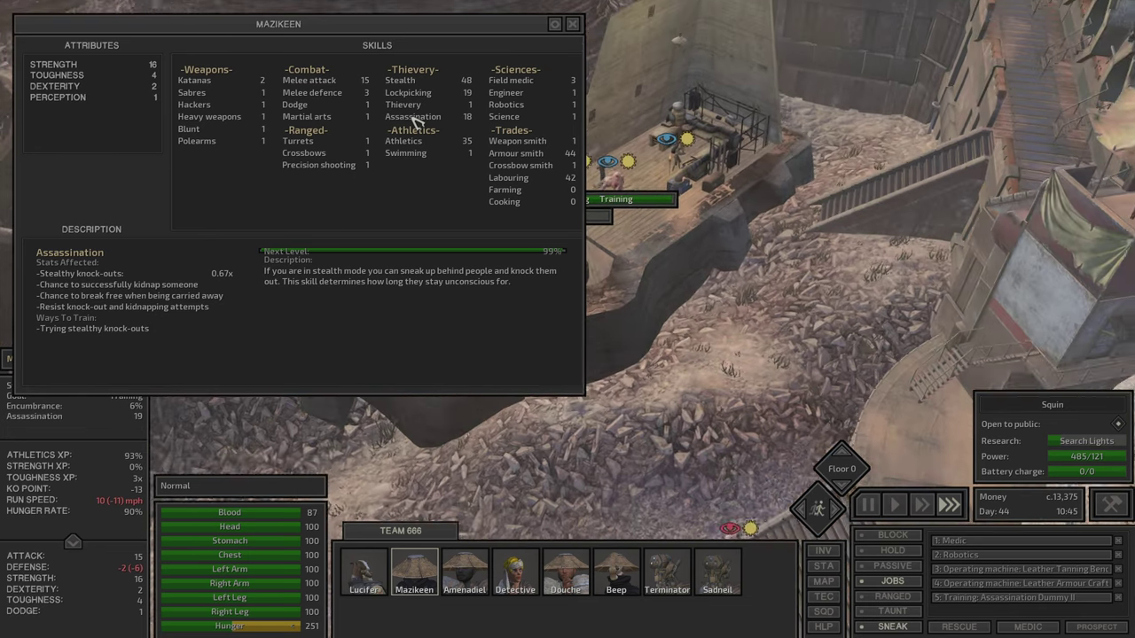
key("w")
key("a")
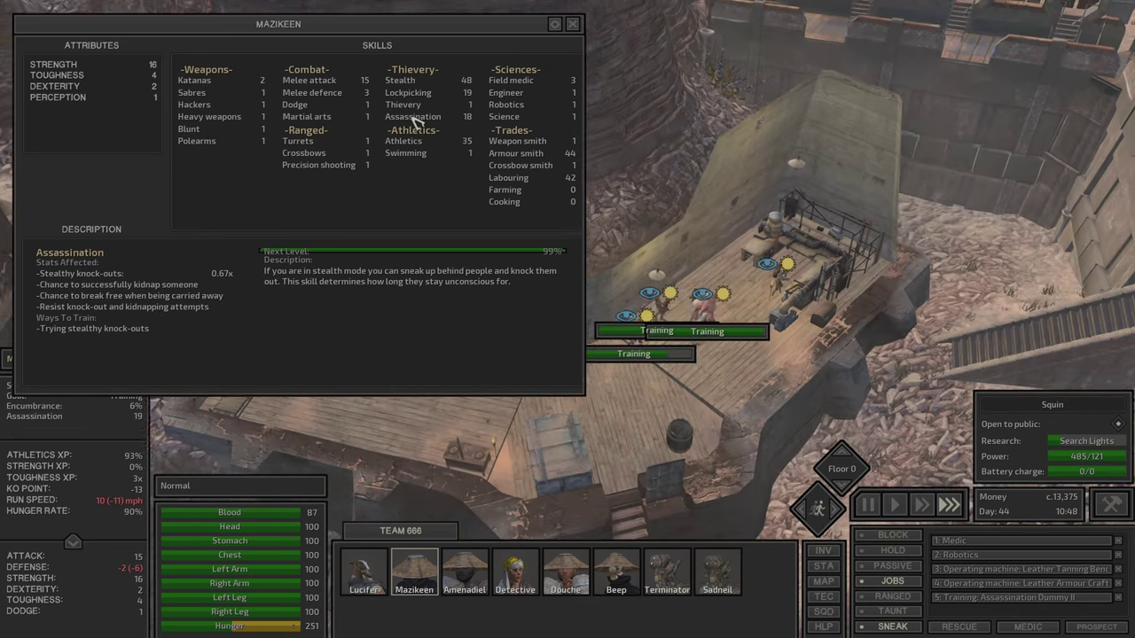
Inspect the copper storage container while looking around the base
left_click(235, 448)
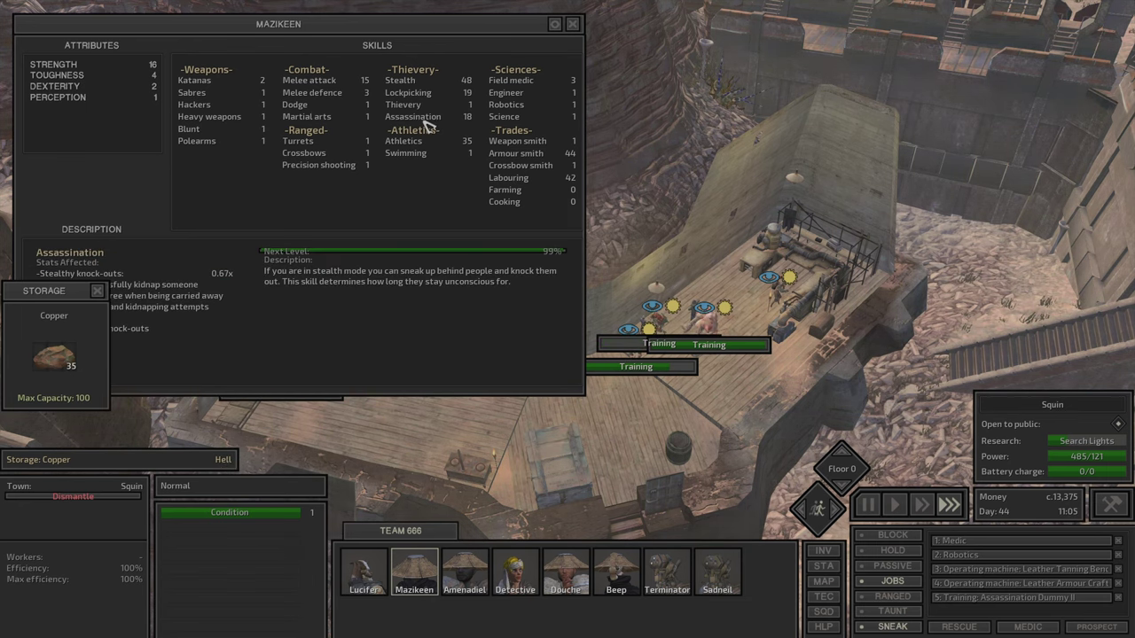
key("a")
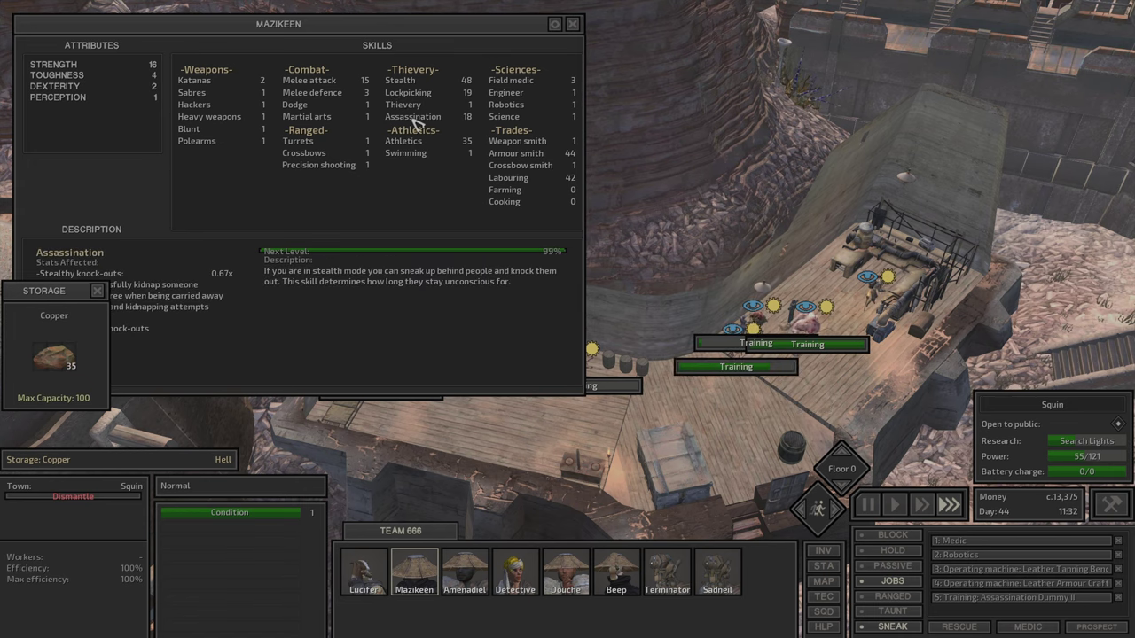
key("d")
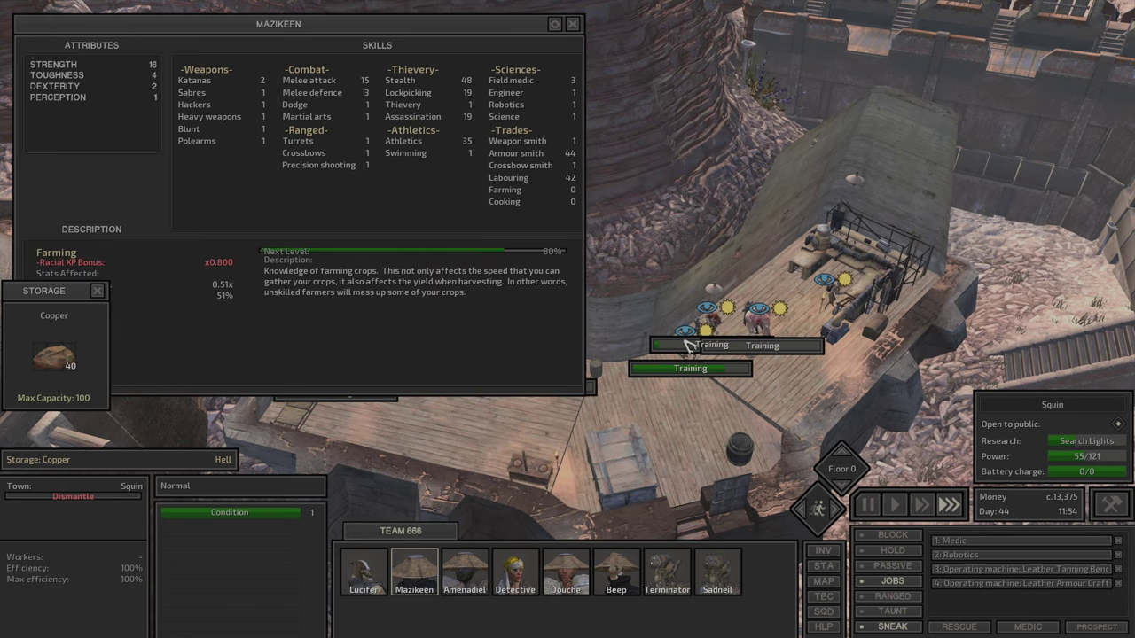
key("e")
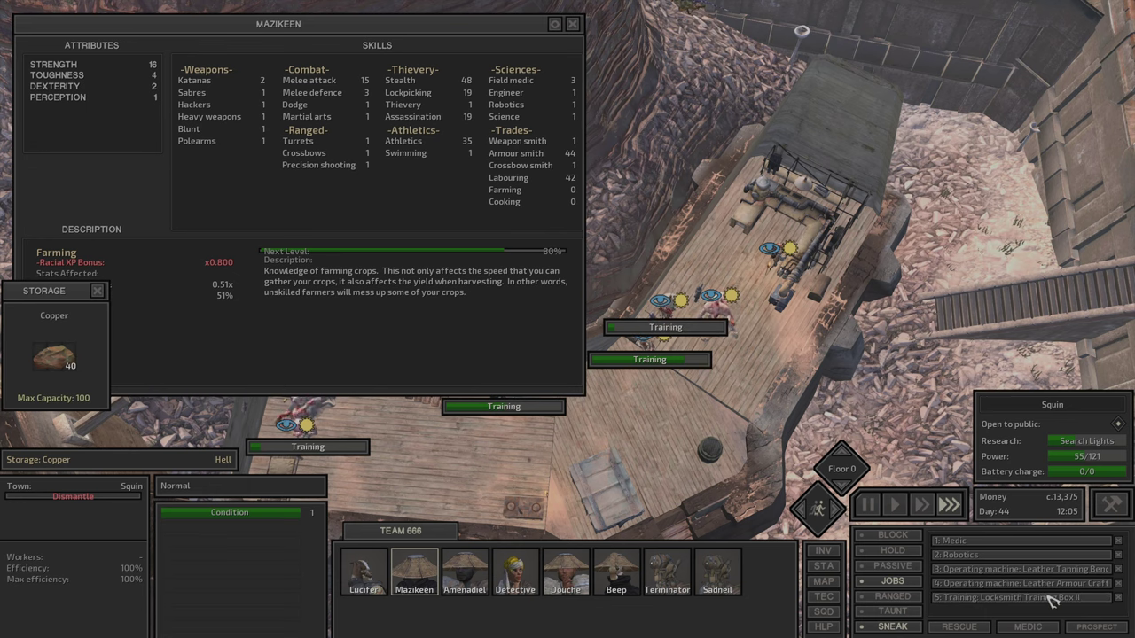
Check Douche's skills, then close the skill sheet
left_click(667, 347)
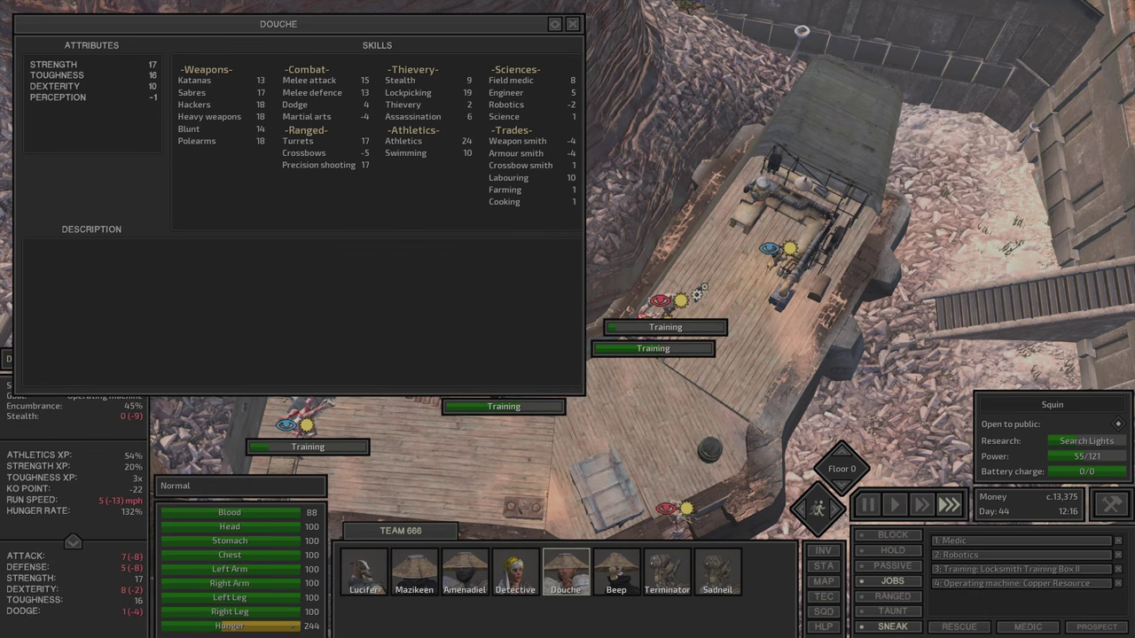
key("s")
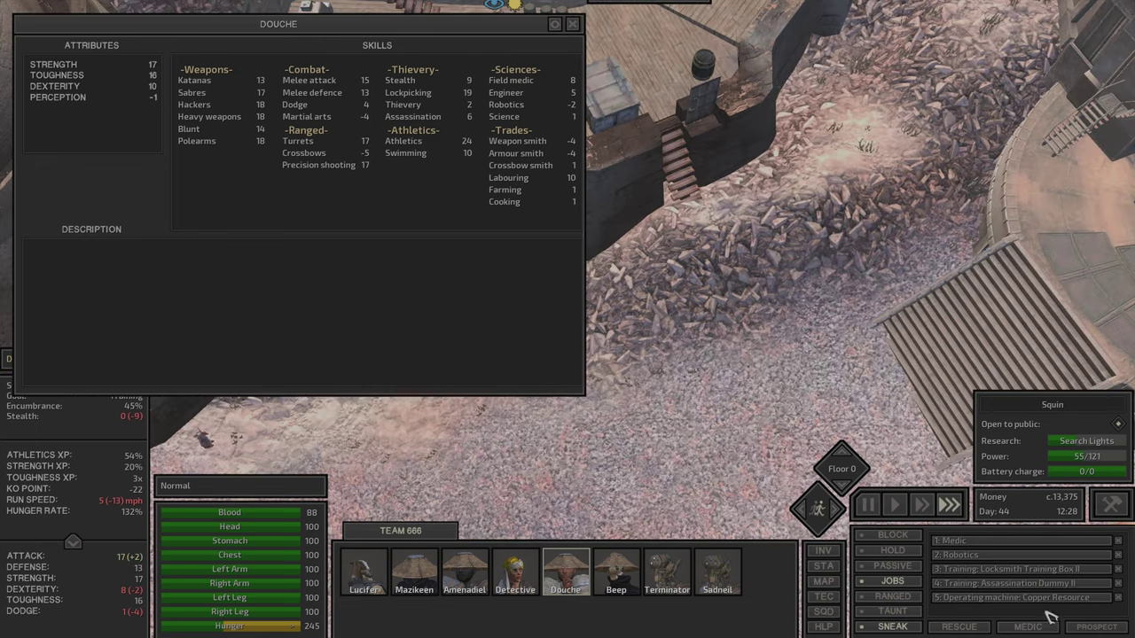
scroll(816, 306, "up", 3)
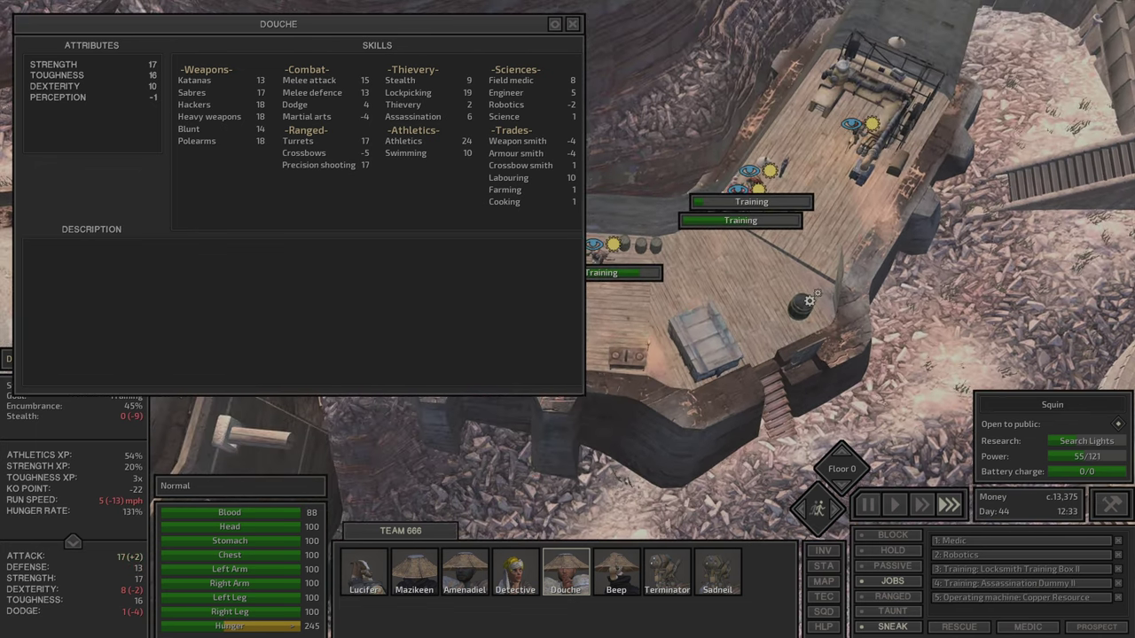
scroll(865, 415, "down", 2)
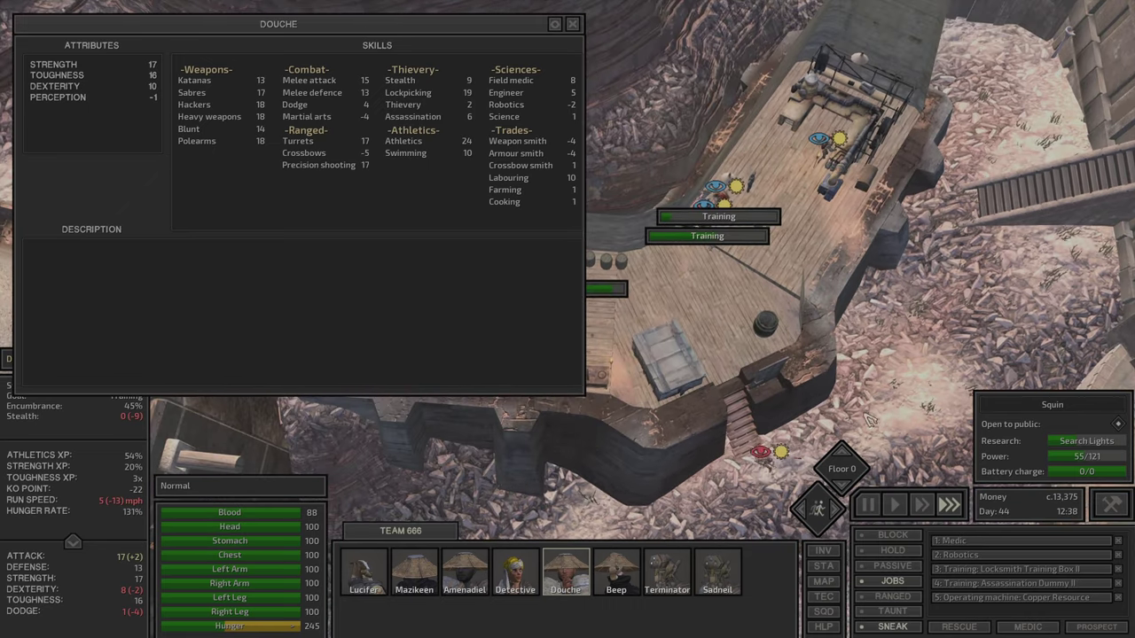
key("e")
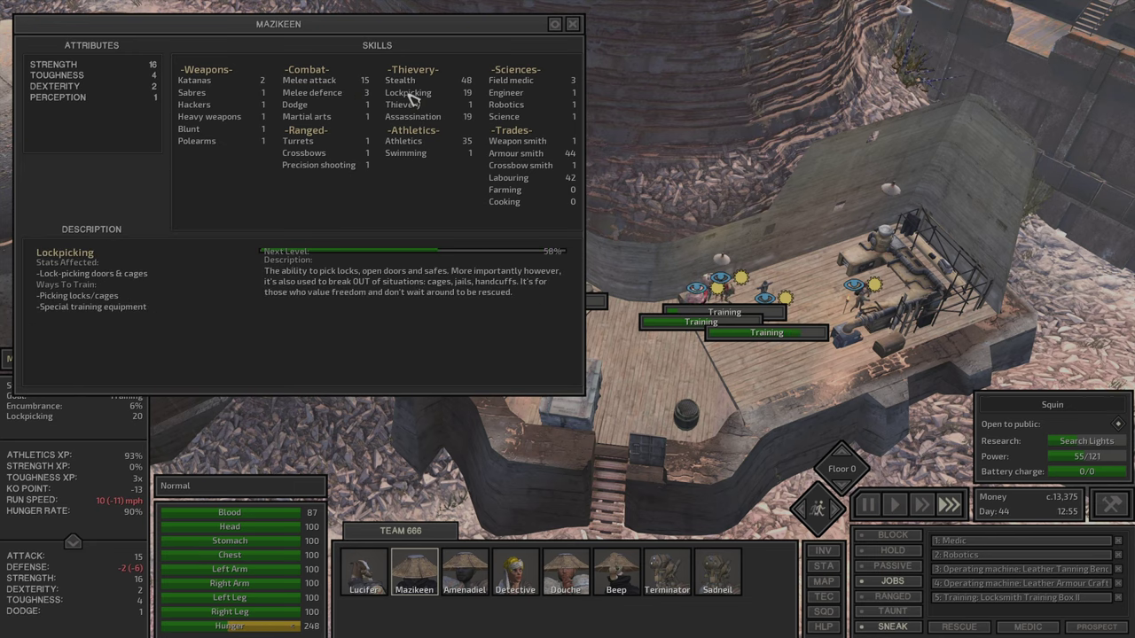
key("Escape")
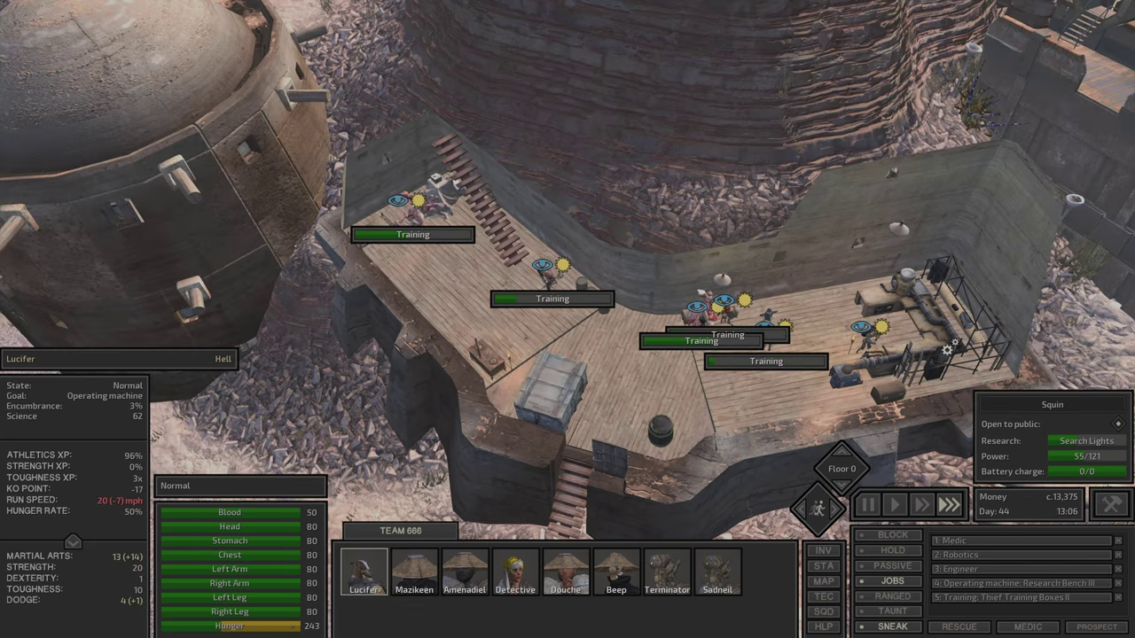
Confirm Search Lights is queued, then open Mazikeen's sheet showing Lockpicking 19
left_click(165, 106)
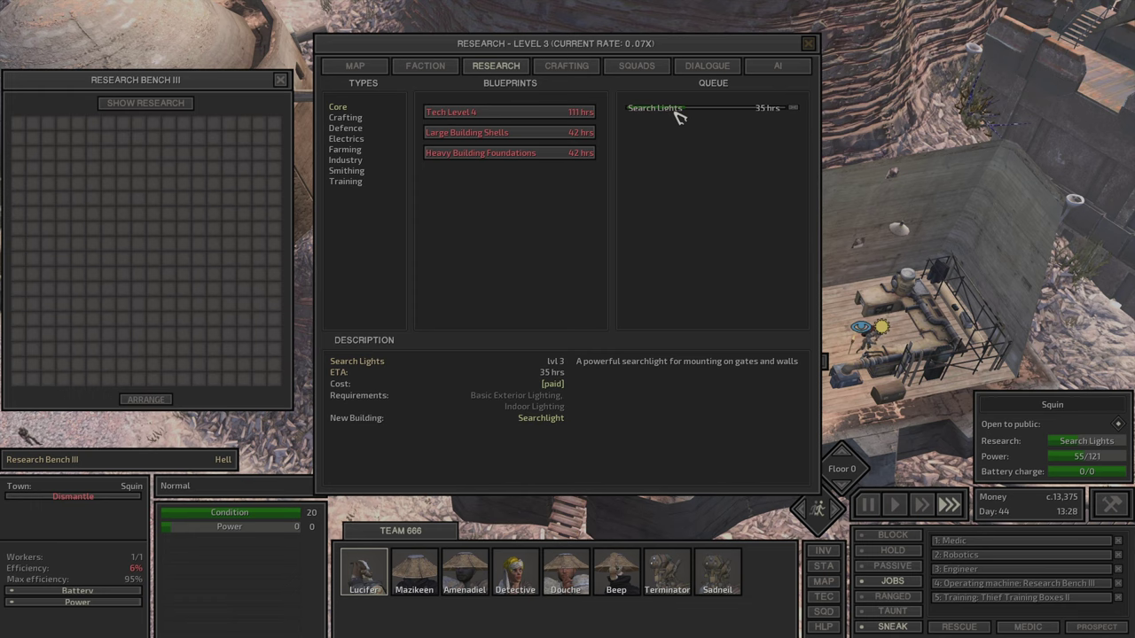
key("Escape")
key("c")
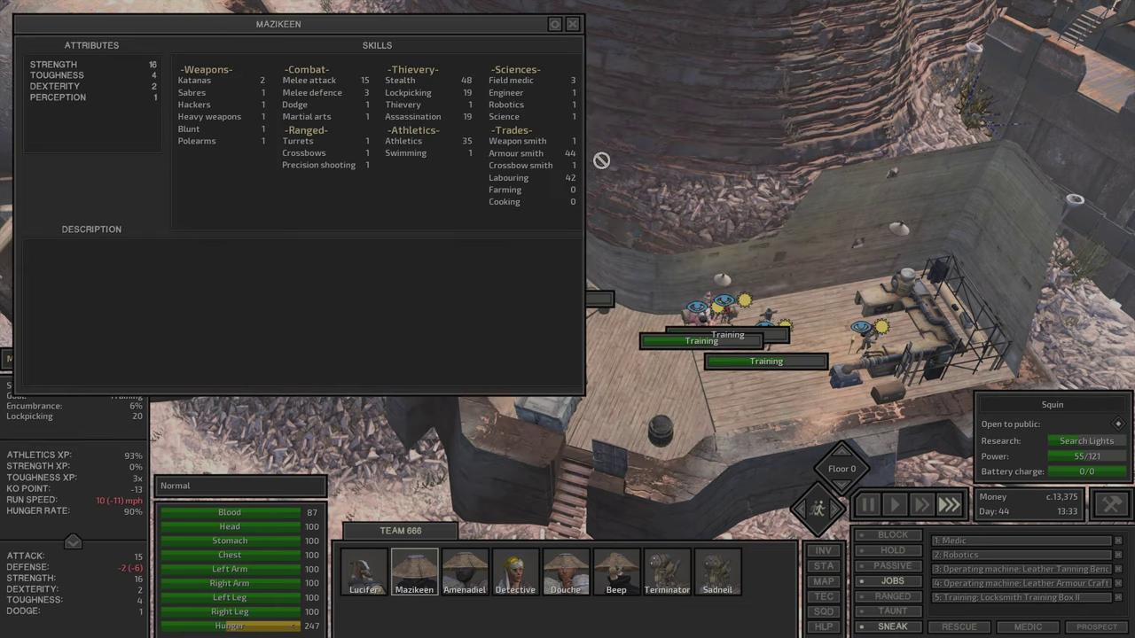
mouse_move(408, 93)
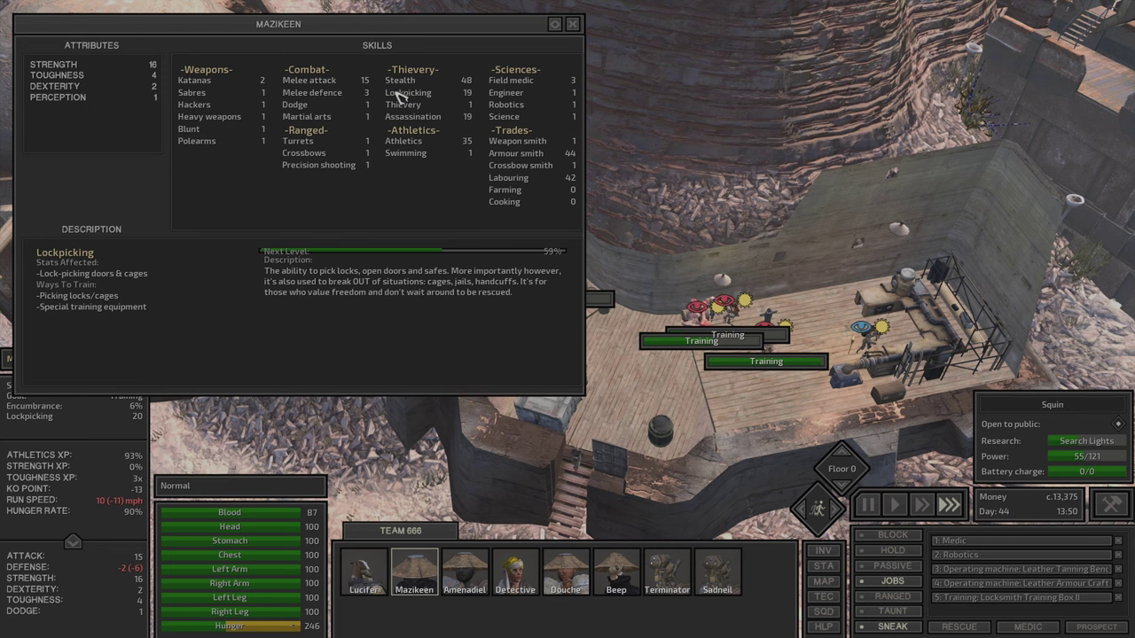
Page through the skill sheets of Amenadiel, Detective, Douche, Beep, Terminator and Sadneil
key("Tab")
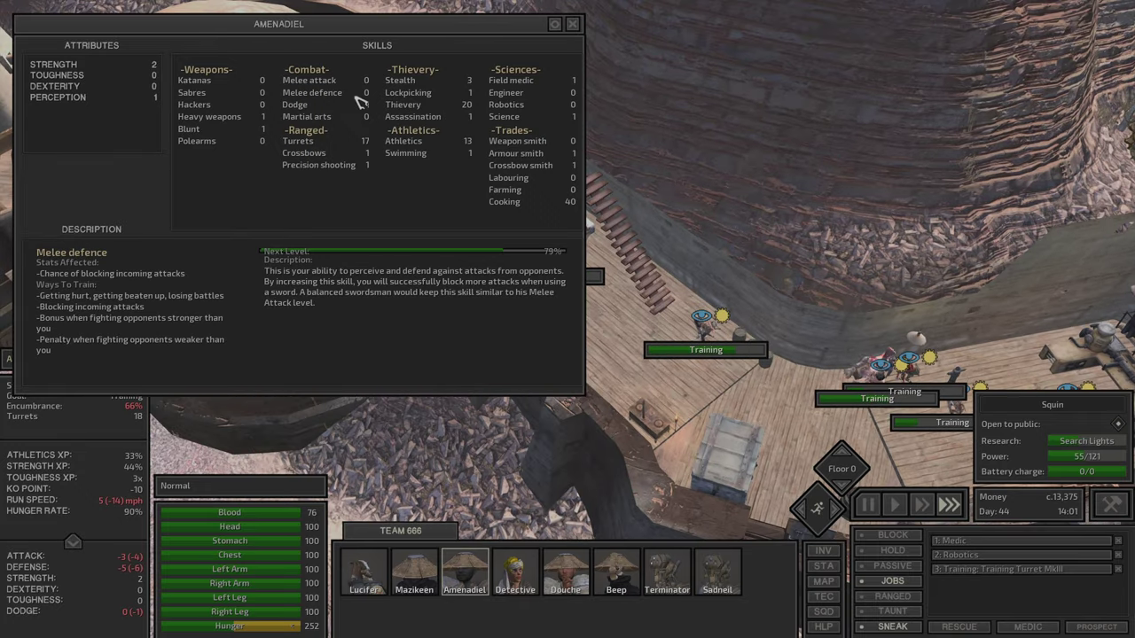
key("Tab")
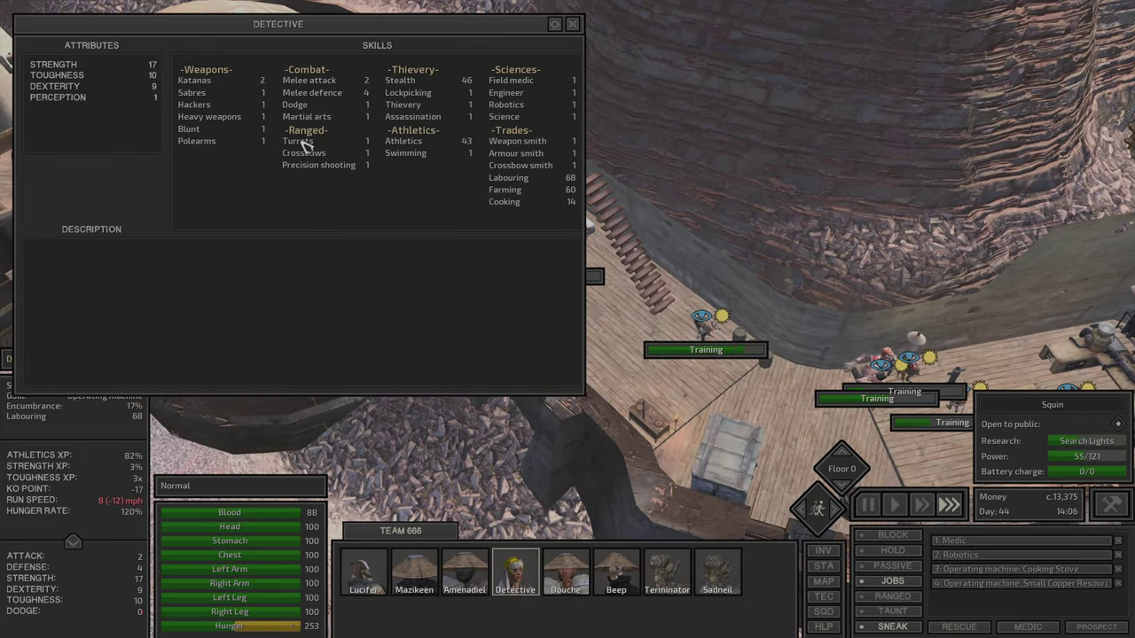
key("Tab")
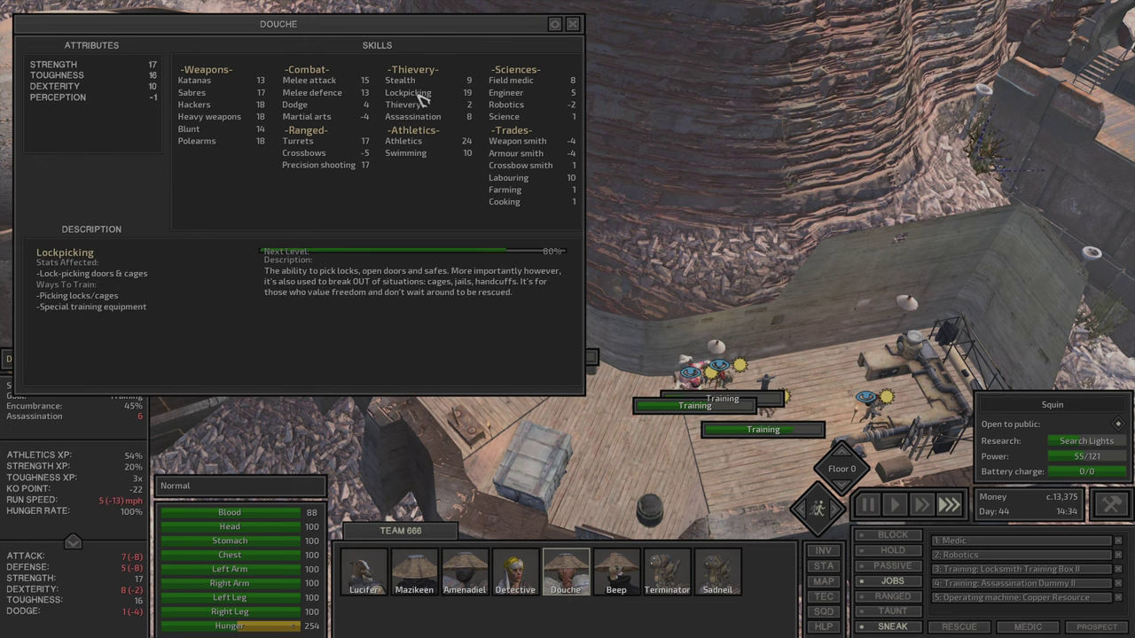
key("Tab")
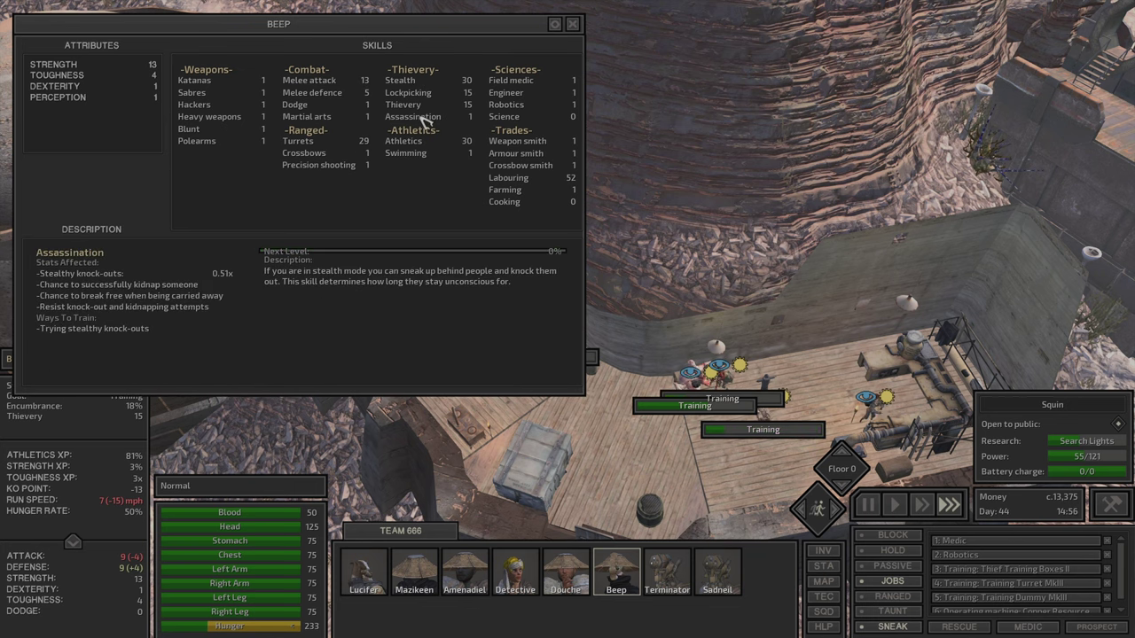
mouse_move(310, 81)
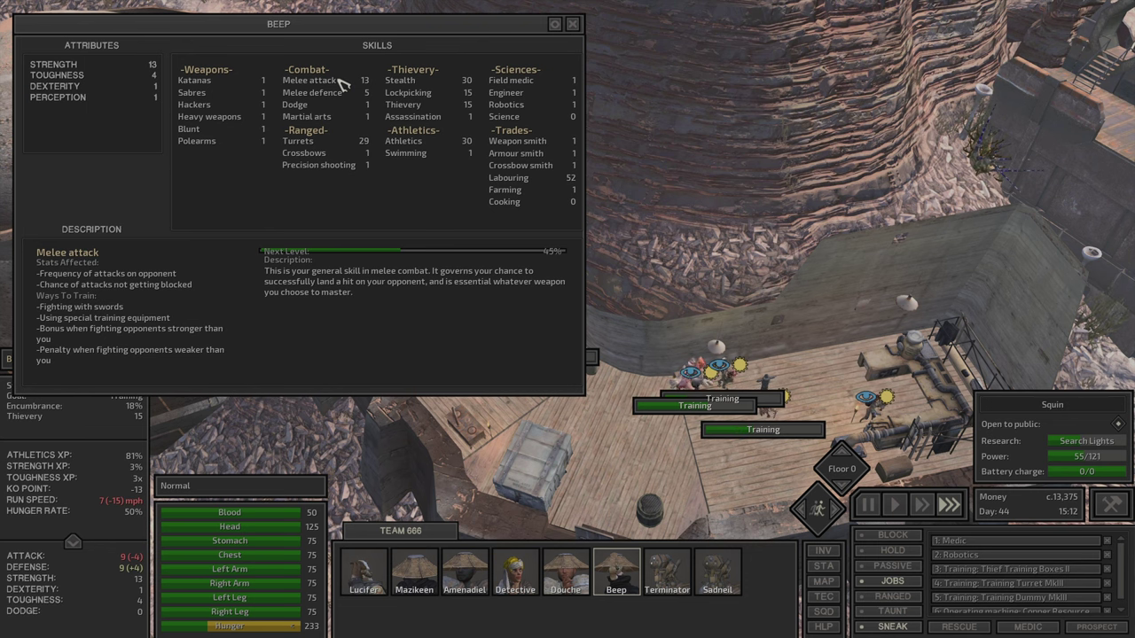
key("a")
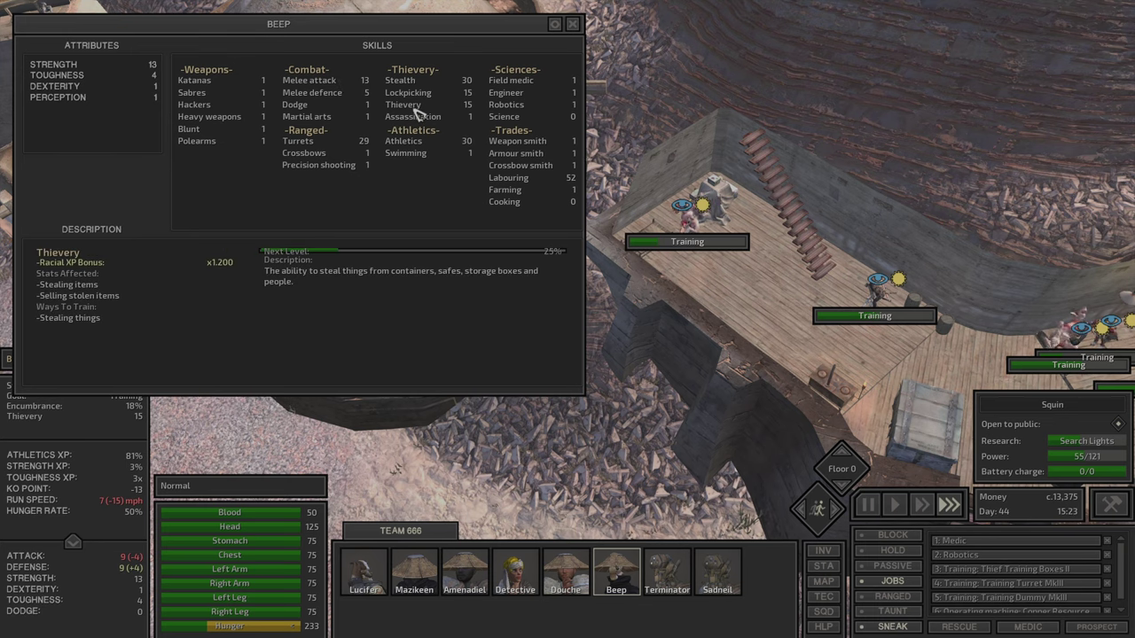
key("d")
key("Tab")
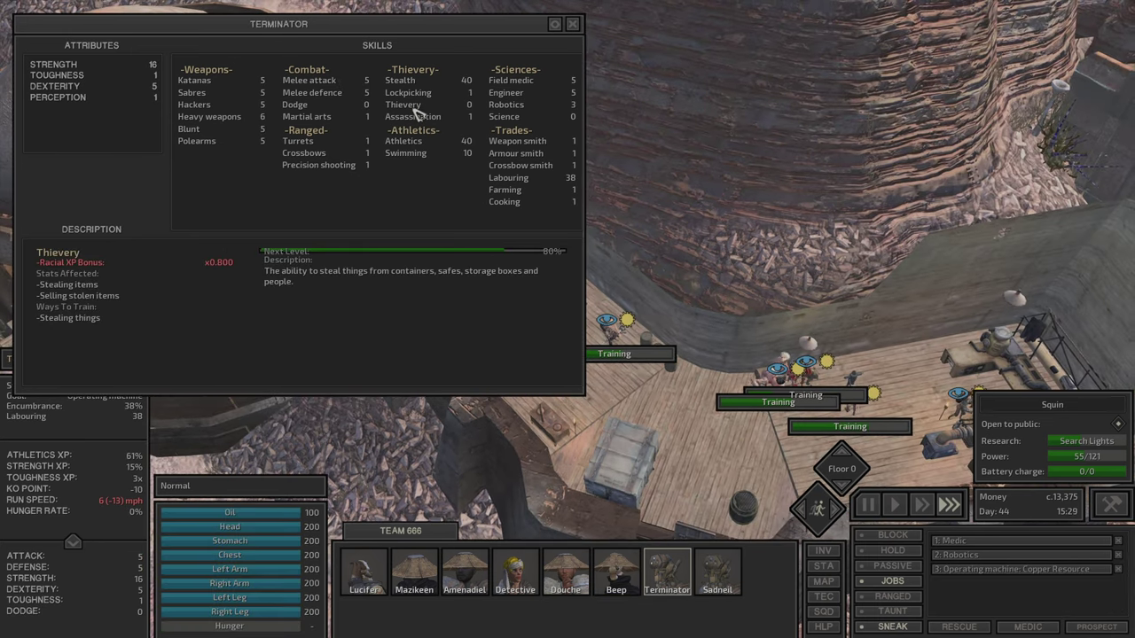
key("Tab")
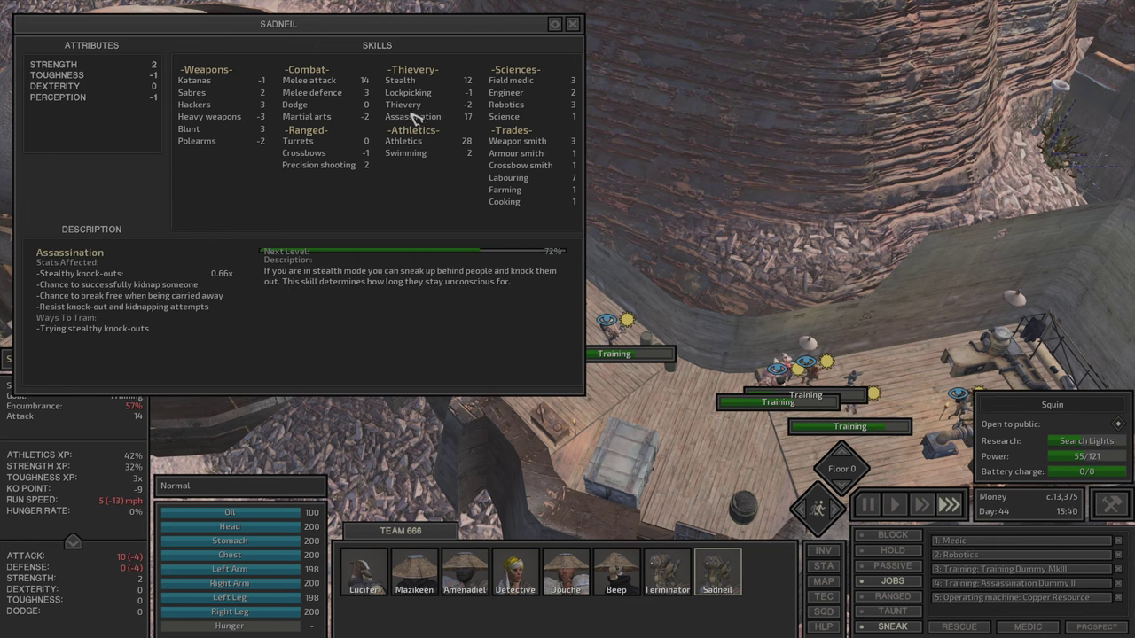
mouse_move(517, 141)
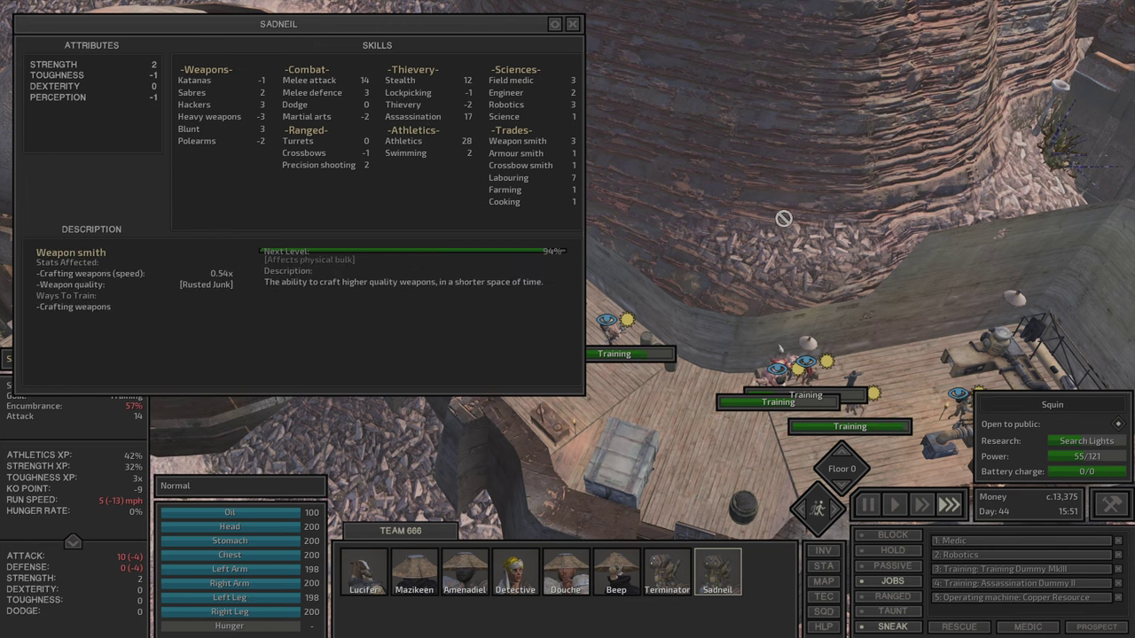
Close the skill and research windows and jump to the Detective in the canyon
key("Escape")
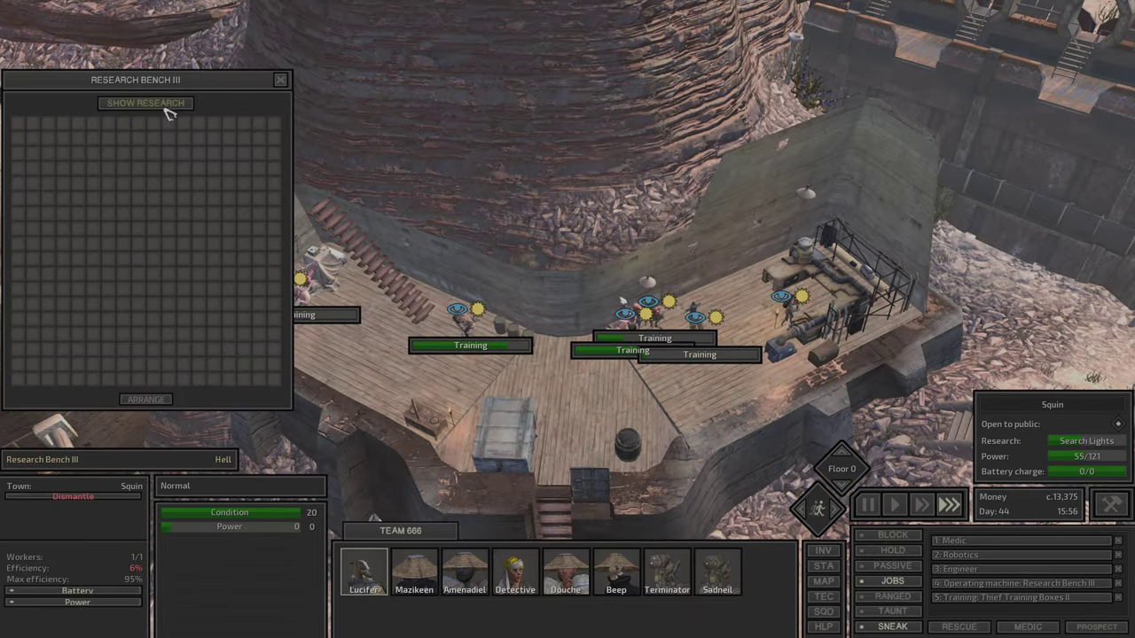
left_click(166, 106)
key("Escape")
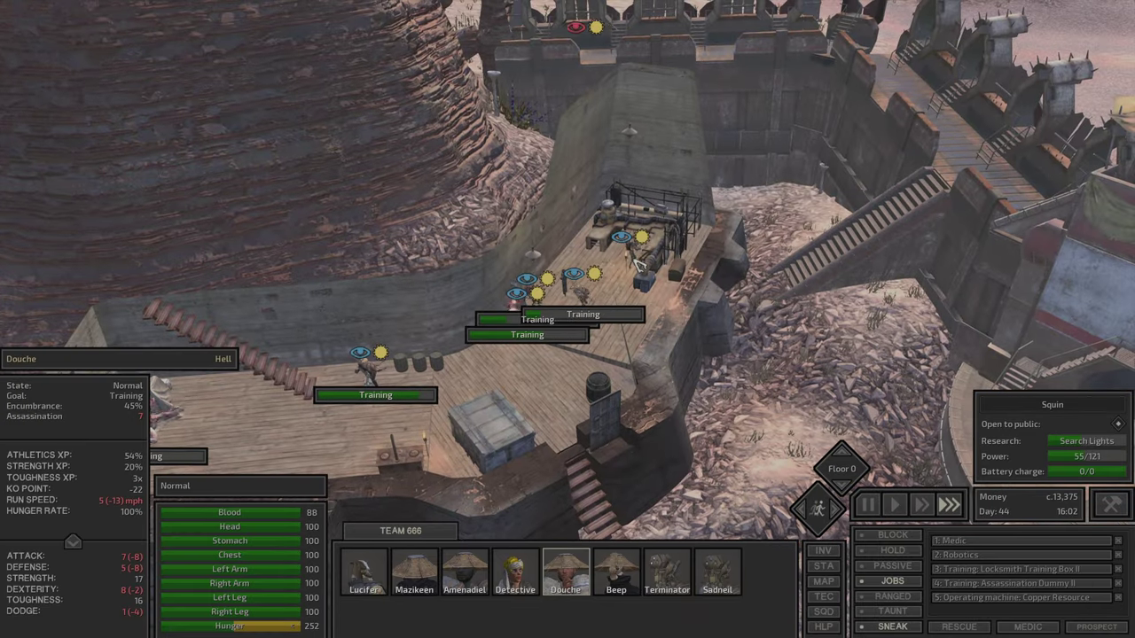
double_click(515, 572)
key("q")
key("q")
key("q")
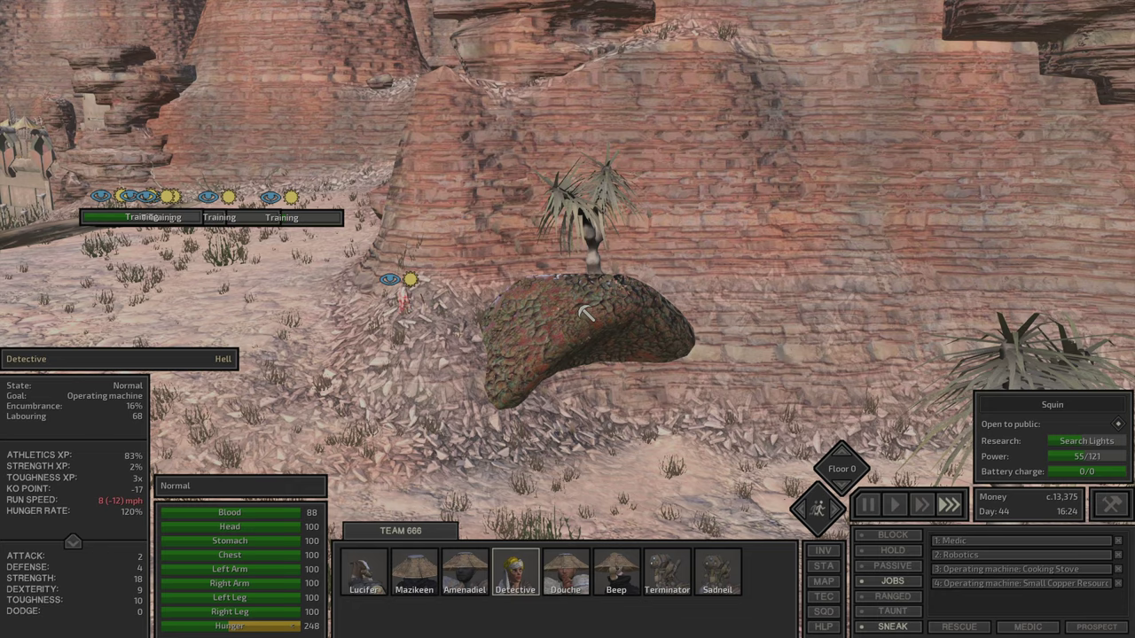
Inspect the small copper deposit and the dead Garru near the Detective
left_click(462, 305)
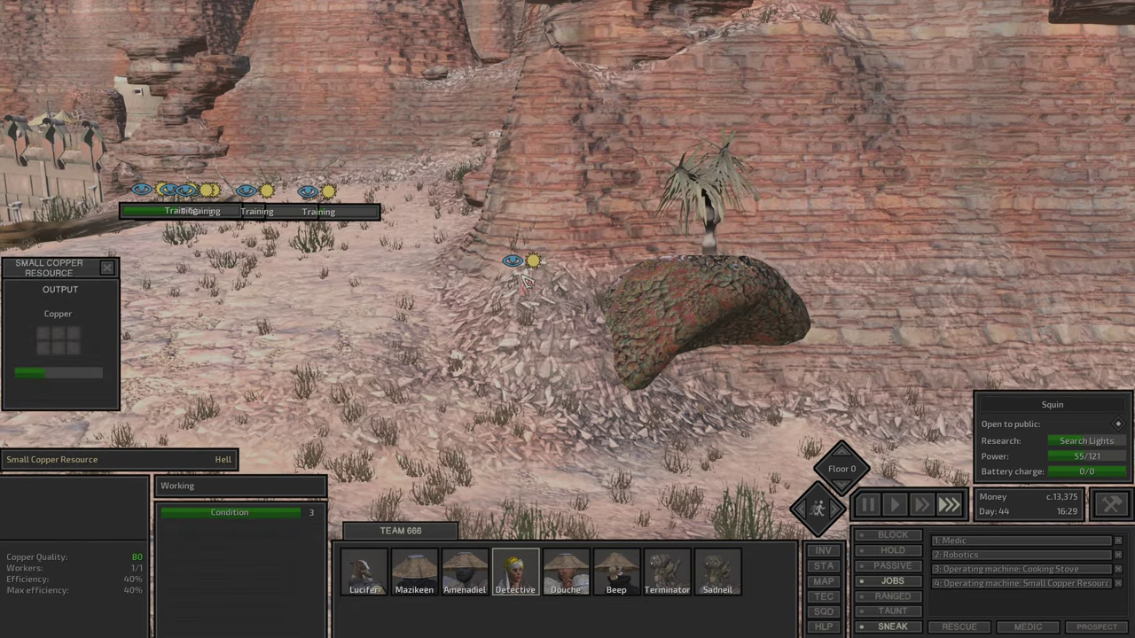
left_click(528, 279)
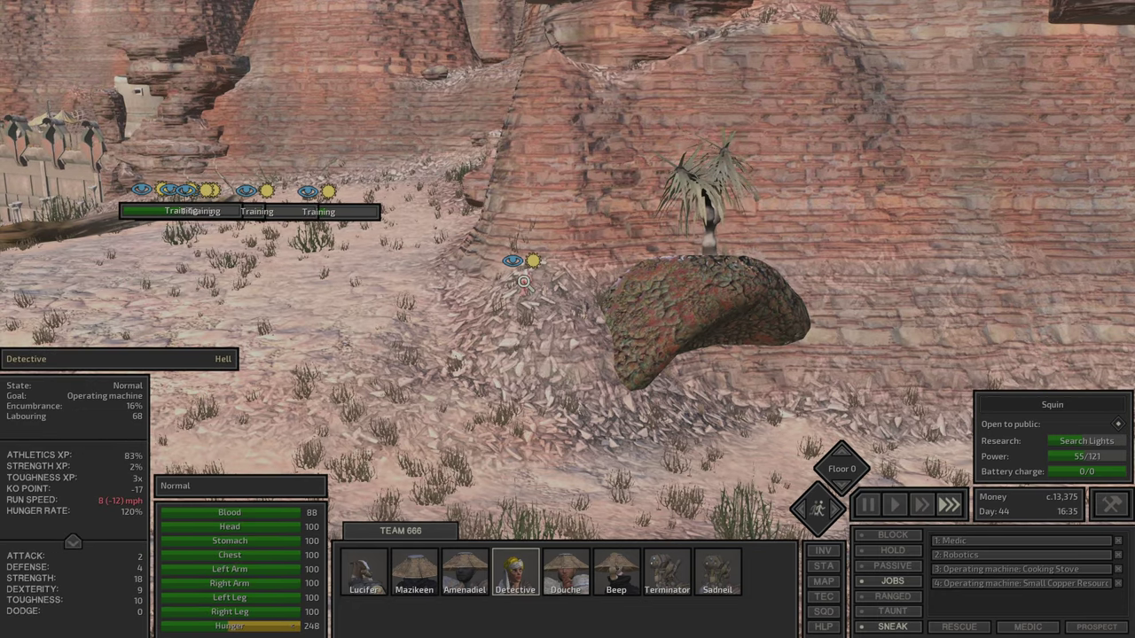
key("a")
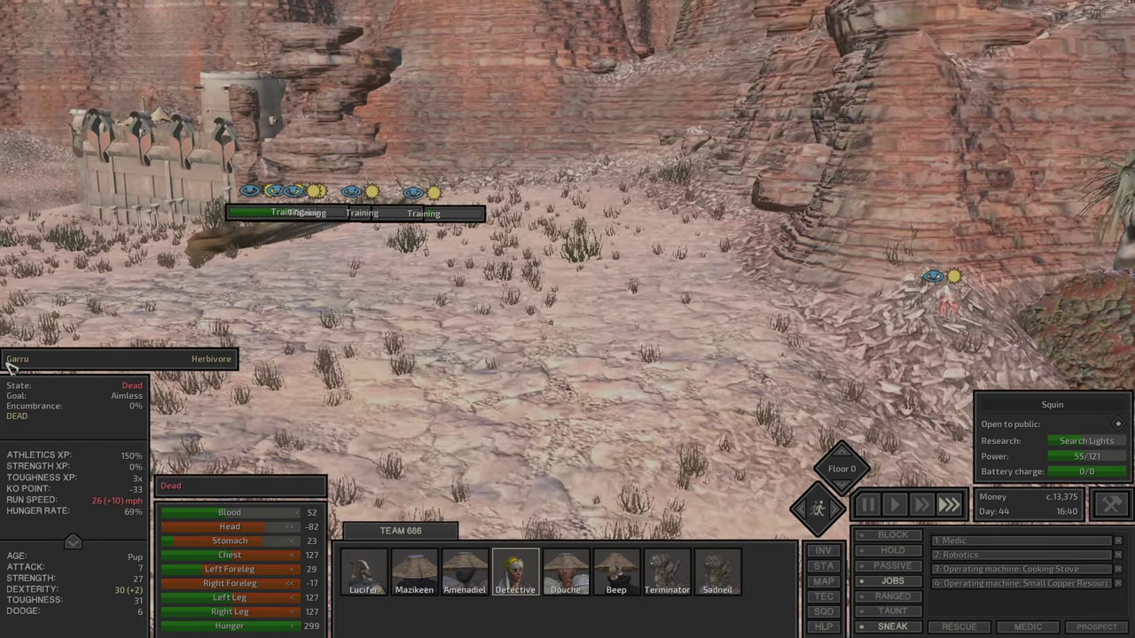
left_click(567, 343)
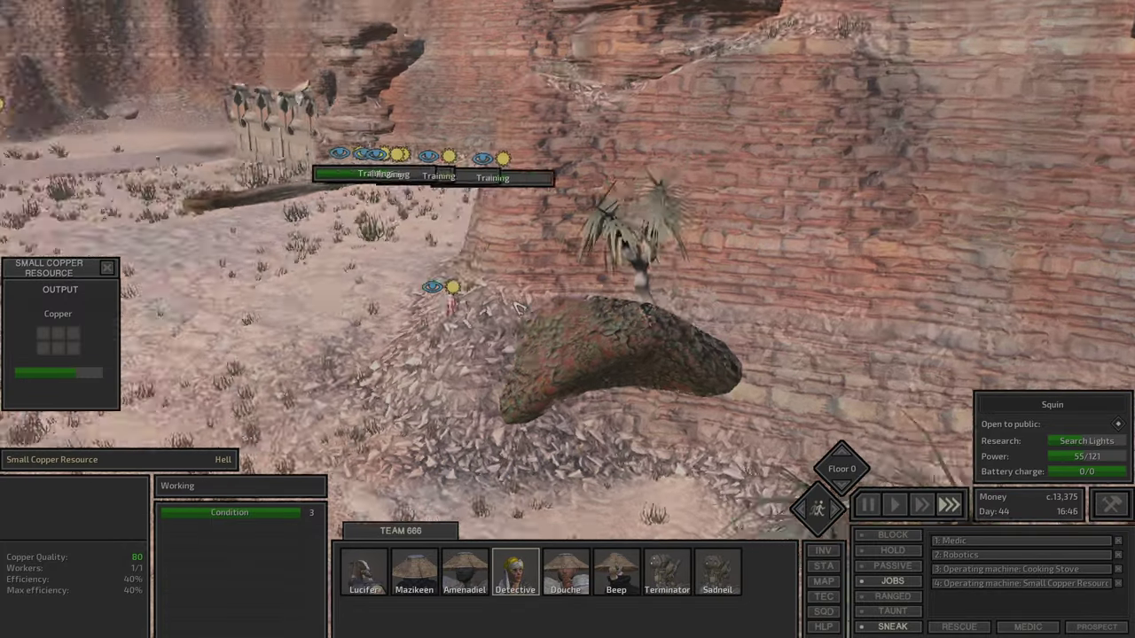
key("a")
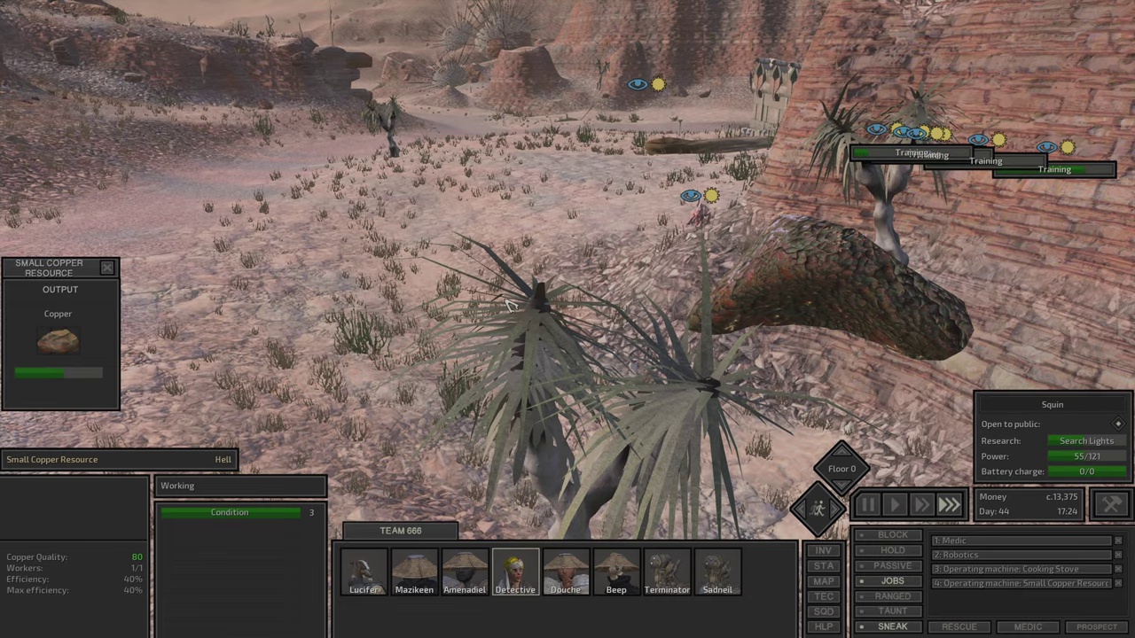
key("w")
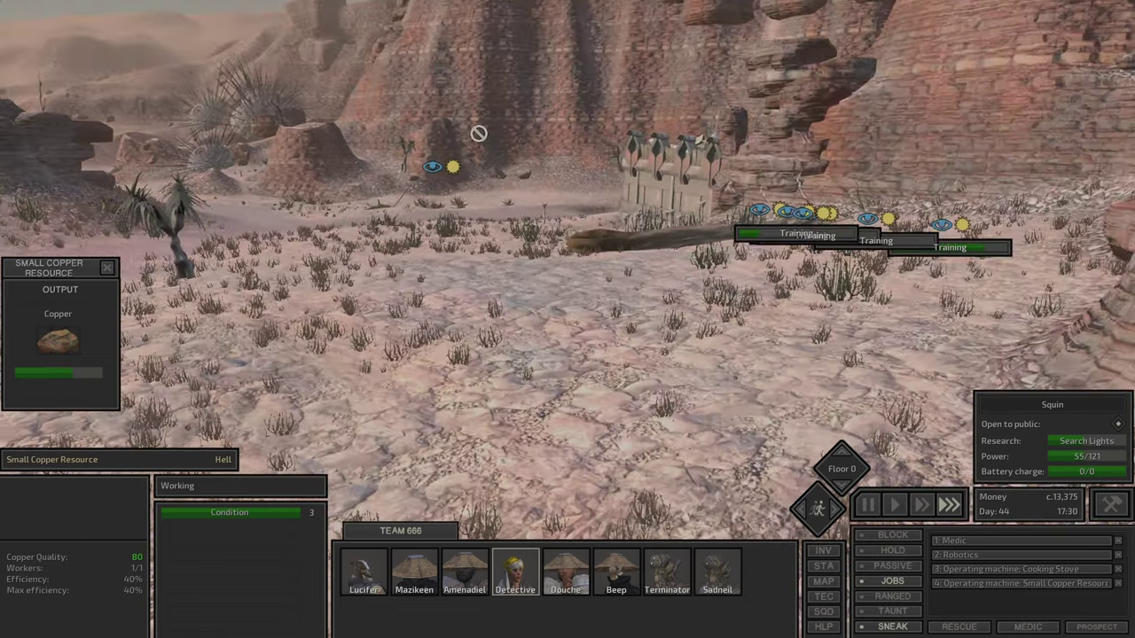
Check Terminator's skills overview and swing the camera back toward the Squin base
left_click_drag(405, 115, 562, 190)
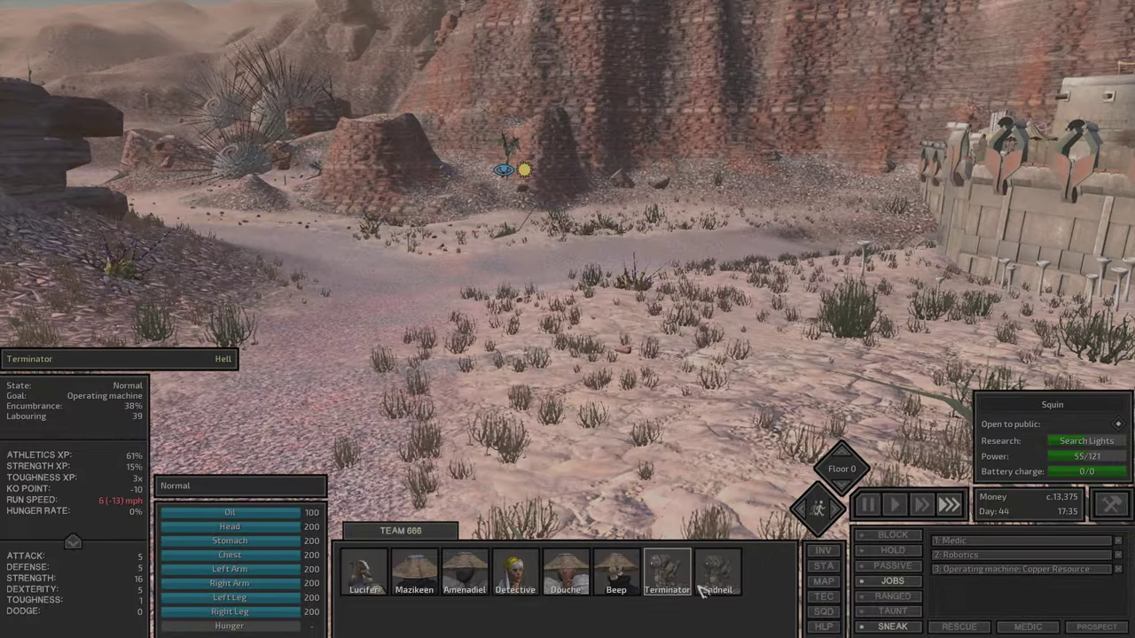
double_click(674, 581)
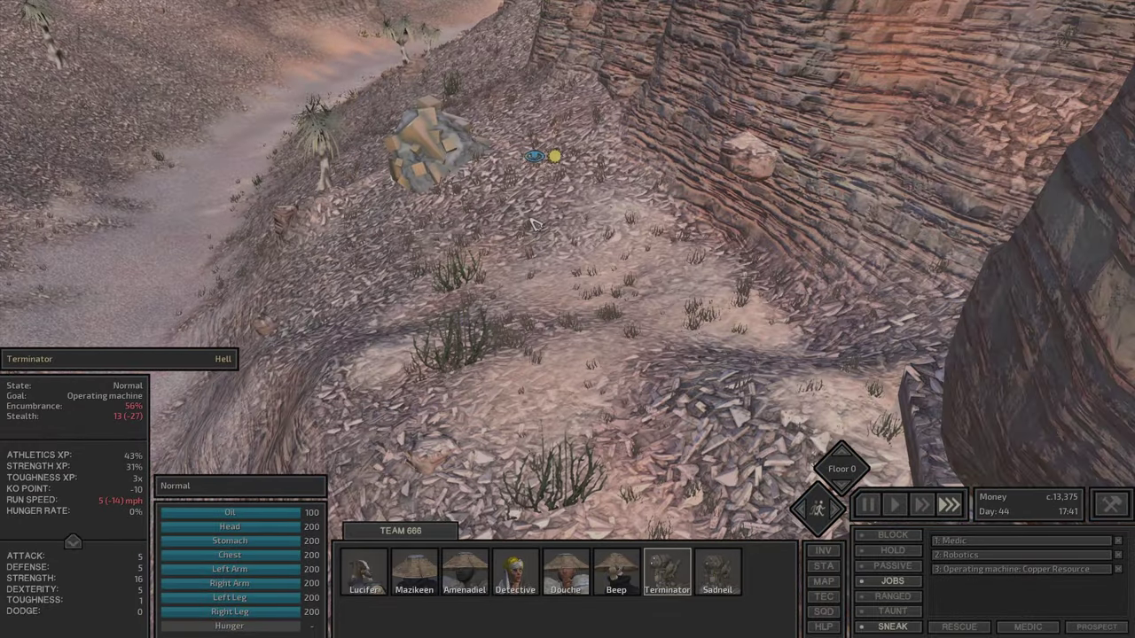
key("p")
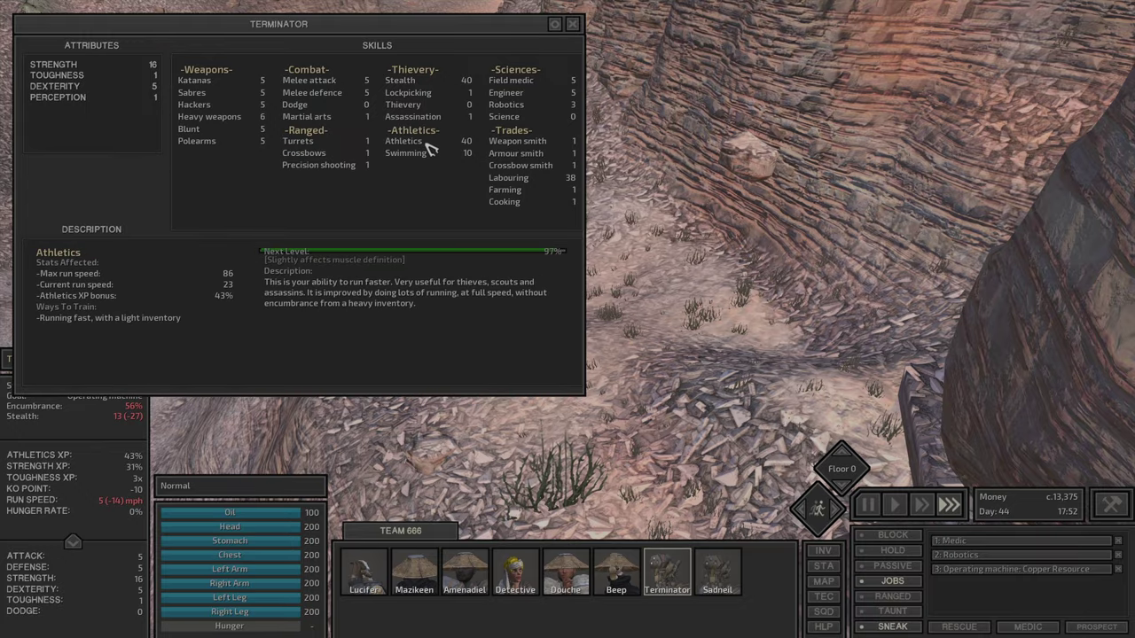
key("p")
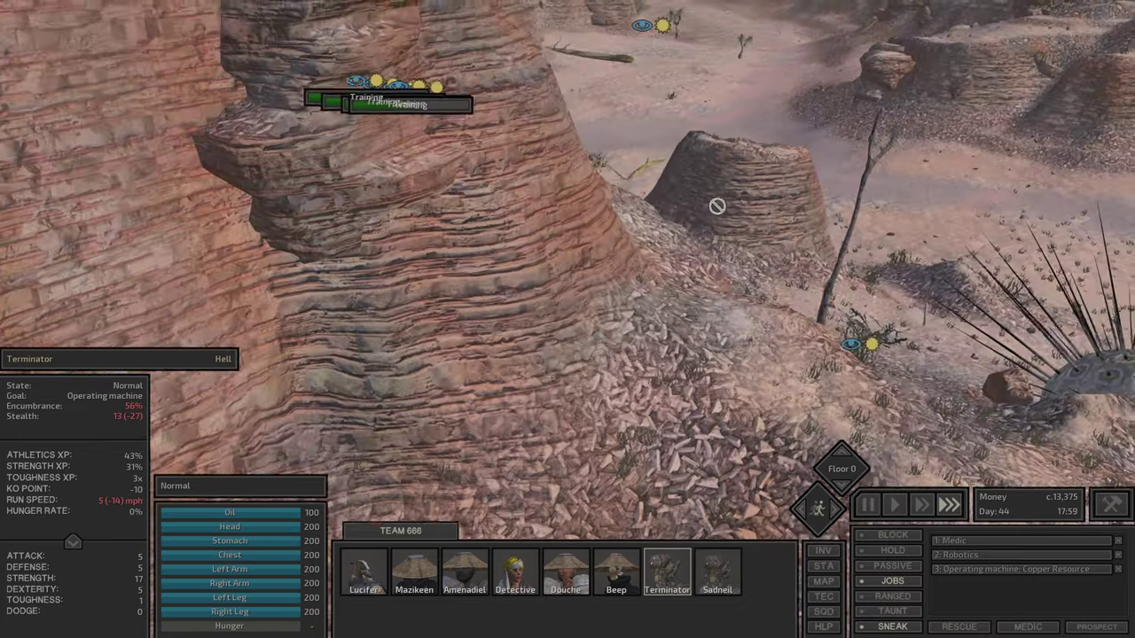
key("e")
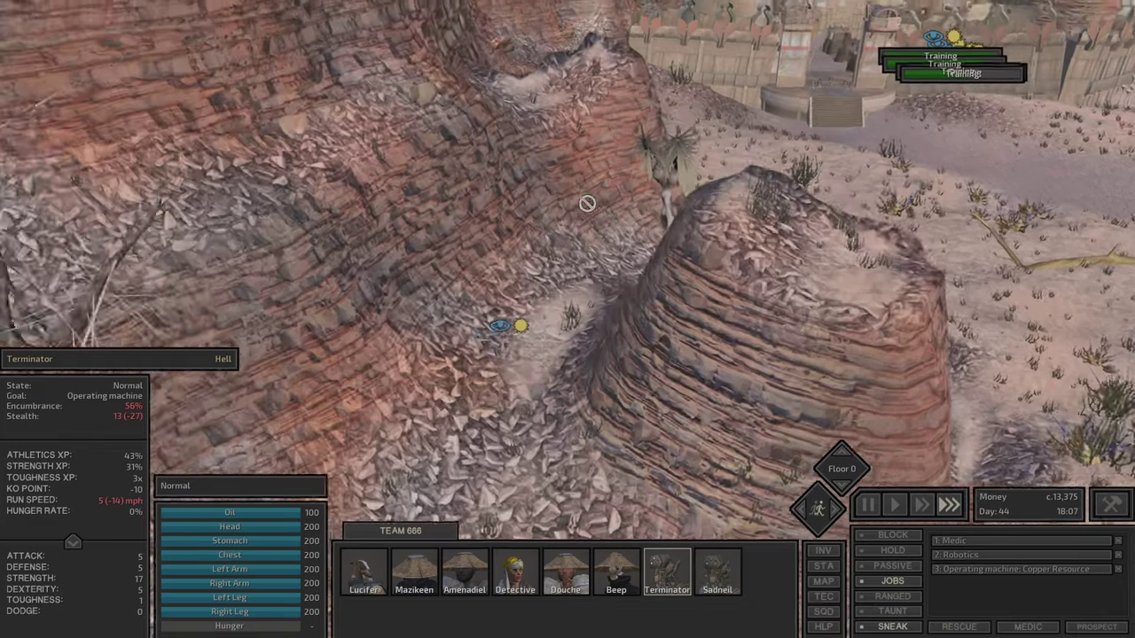
key("e")
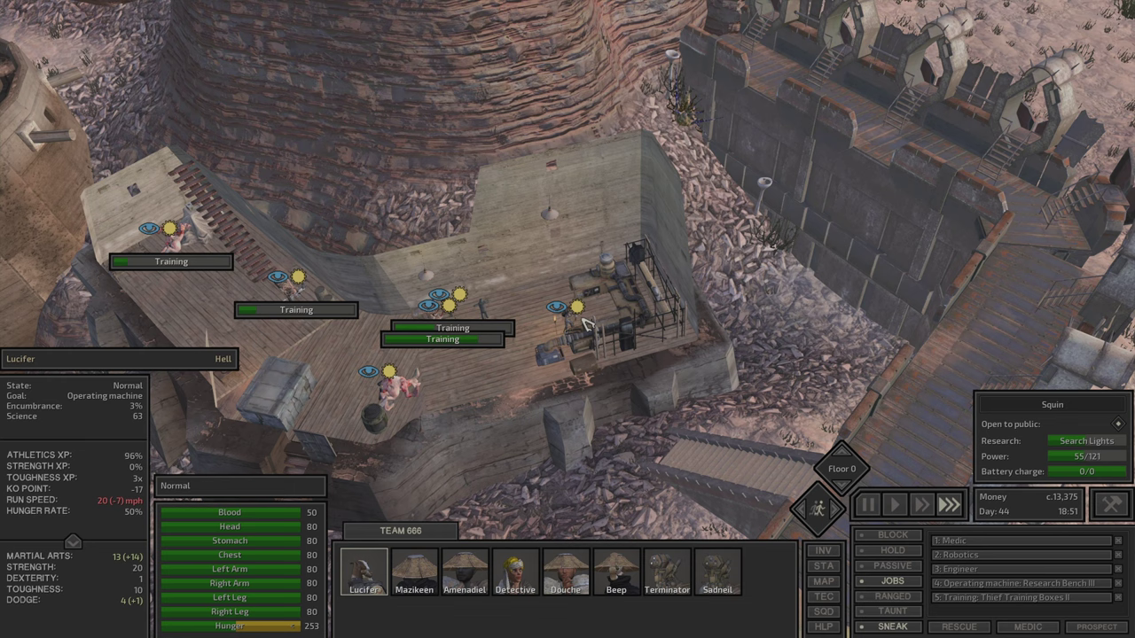
Check the Search Lights progress in the research queue of Lucifer's bench
left_click(604, 327)
left_click(147, 104)
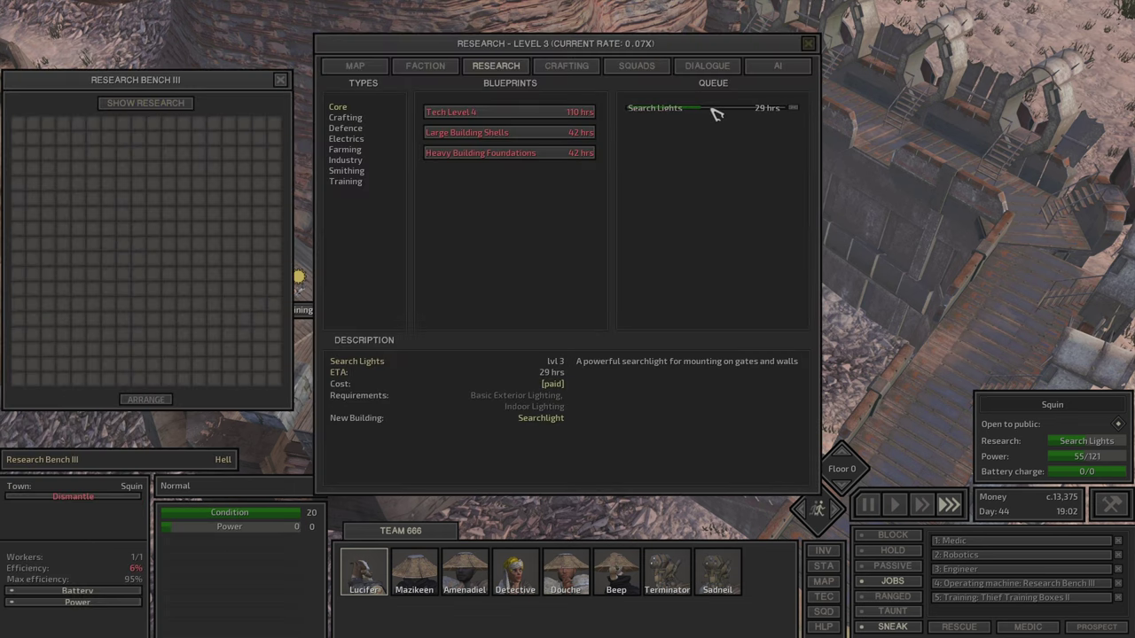
key("Escape")
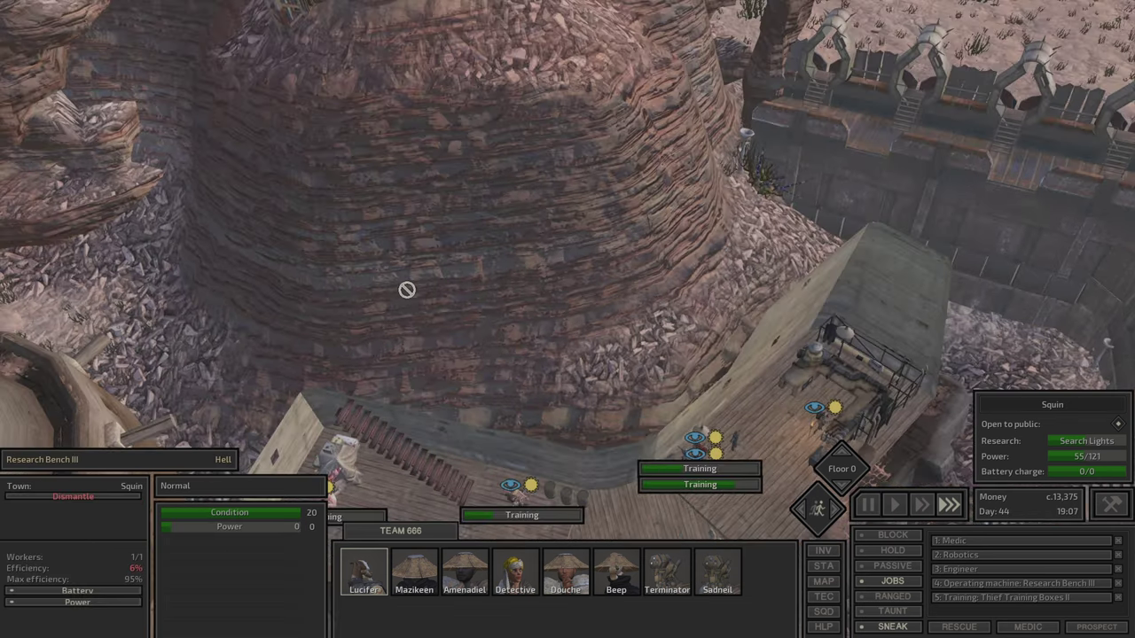
Review Mazikeen's, Amenadiel's and Douche's skill sheets, ending back on Mazikeen
left_click(414, 572)
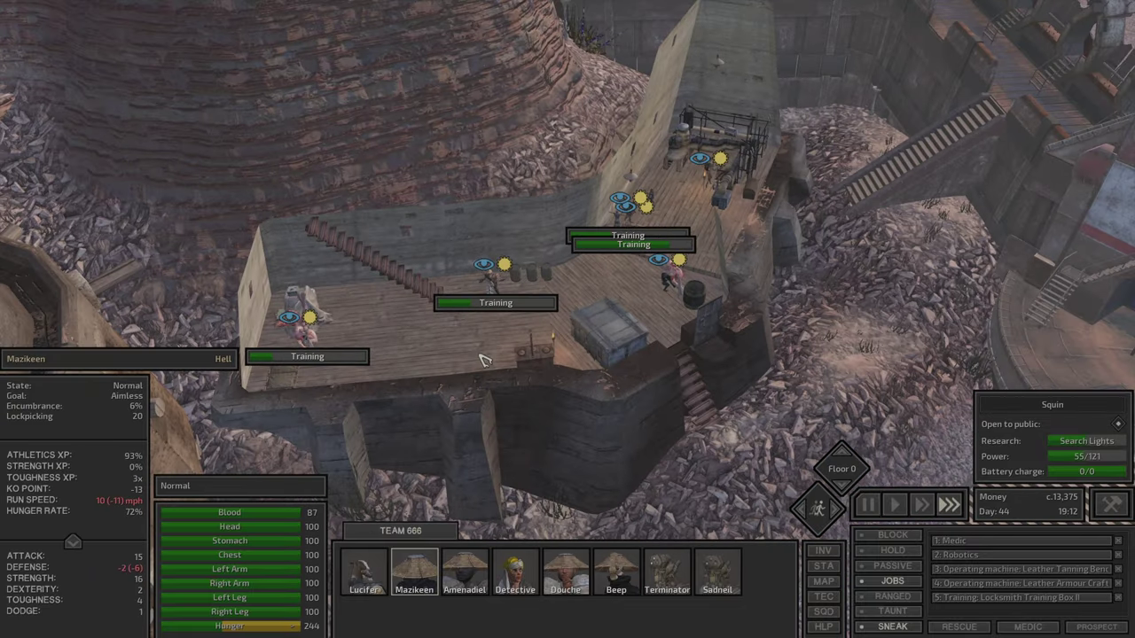
key("c")
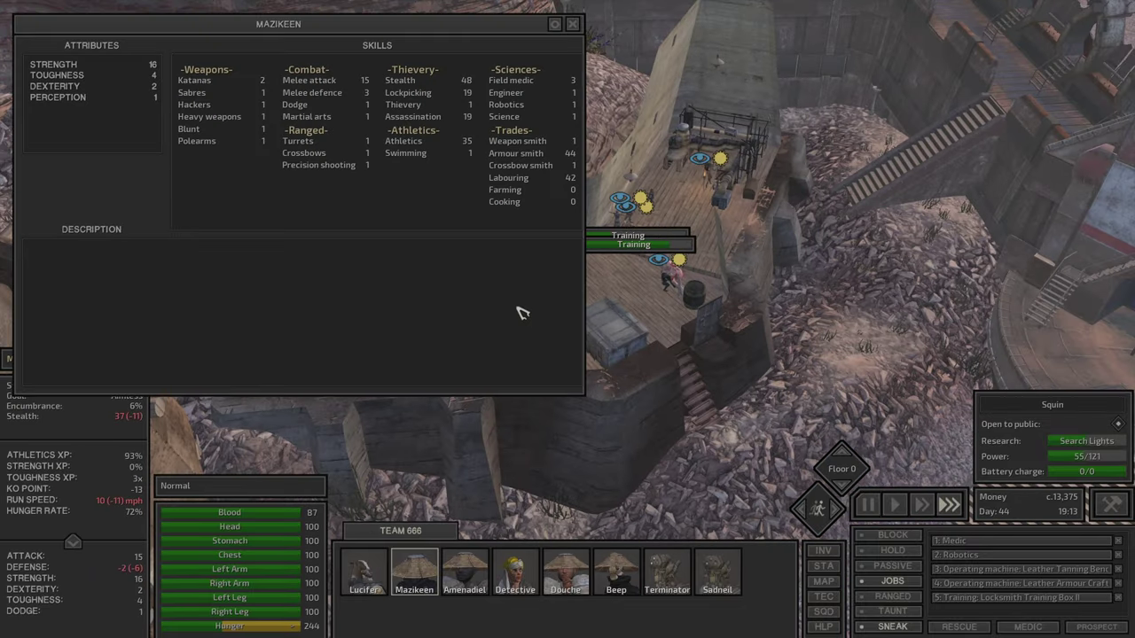
mouse_move(408, 92)
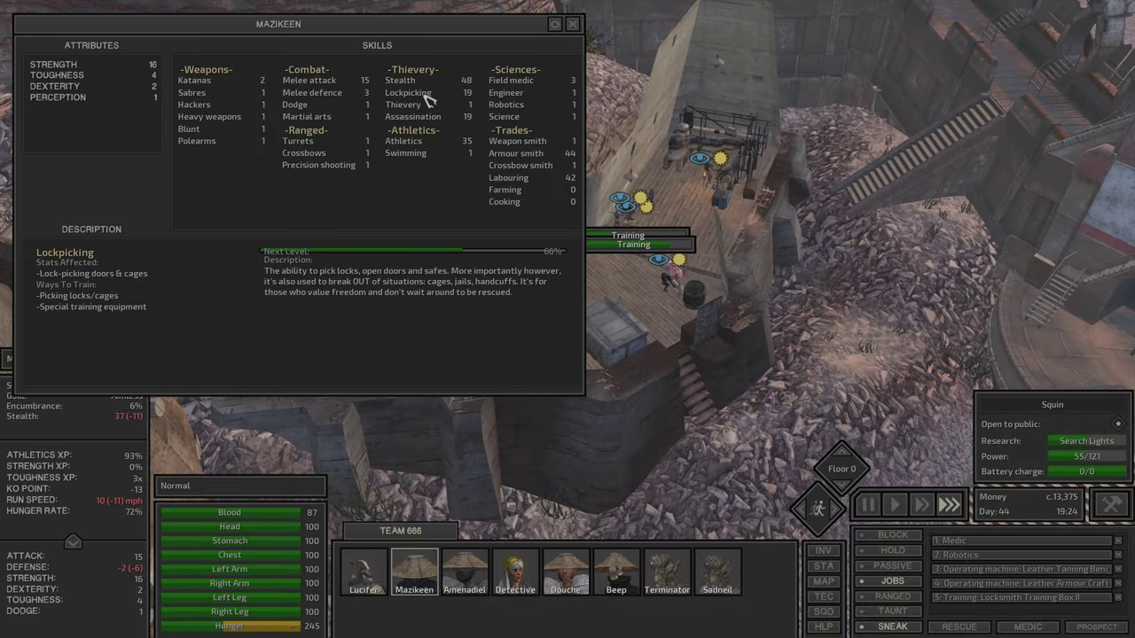
key("3")
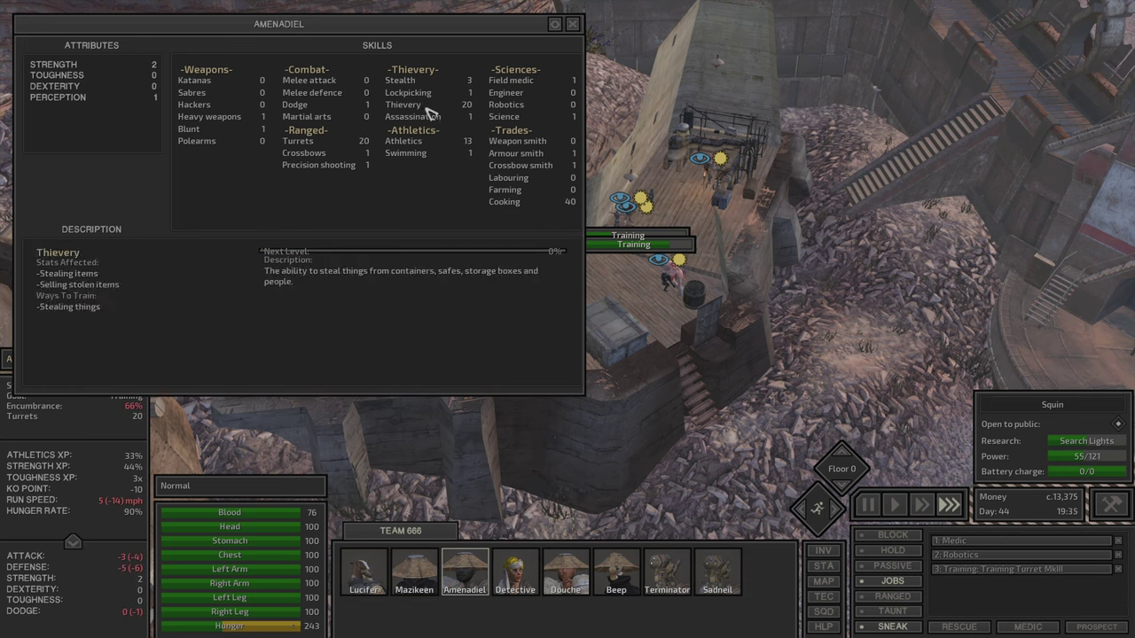
mouse_move(298, 141)
key("Tab")
key("Tab")
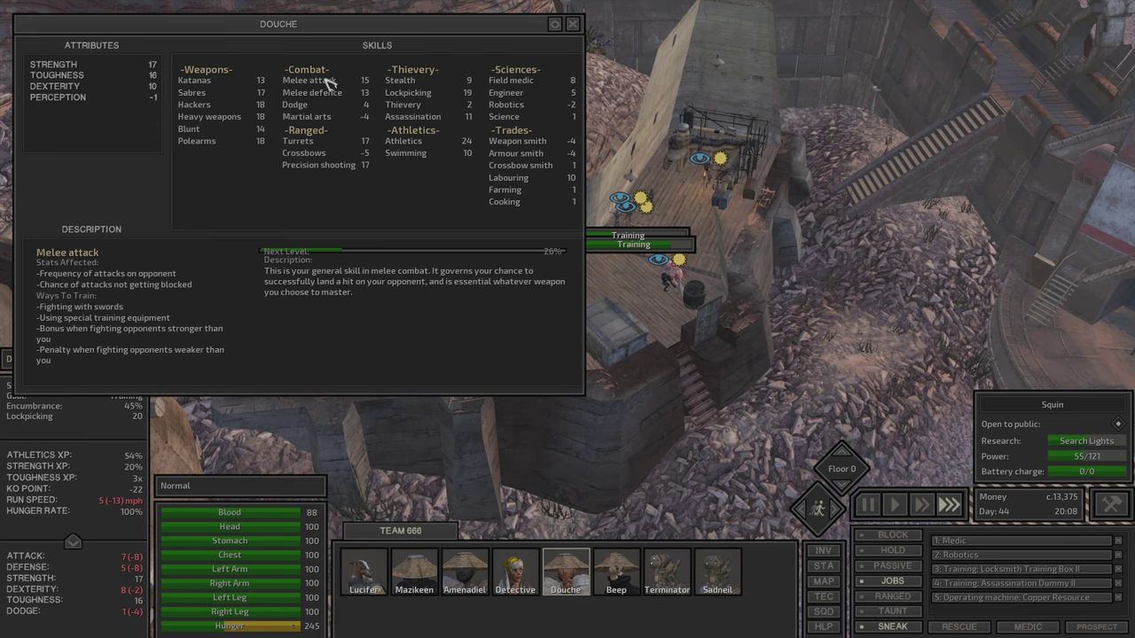
key("Tab")
key("Tab")
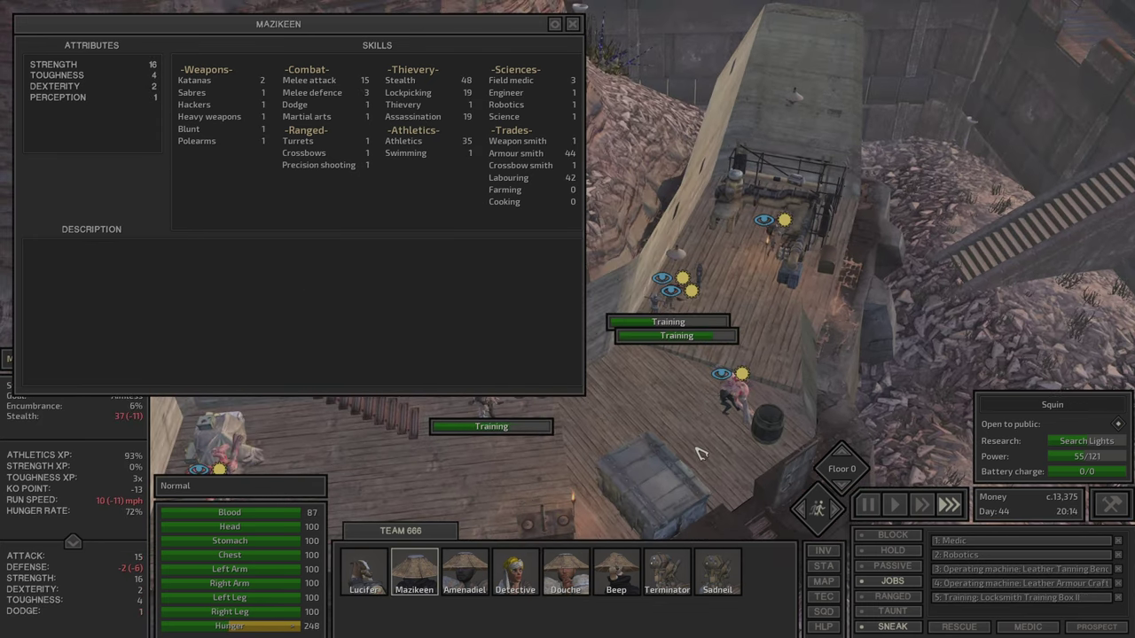
Have Mazikeen pick up the Rattan Hat and confirm it in her inventory
key("Escape")
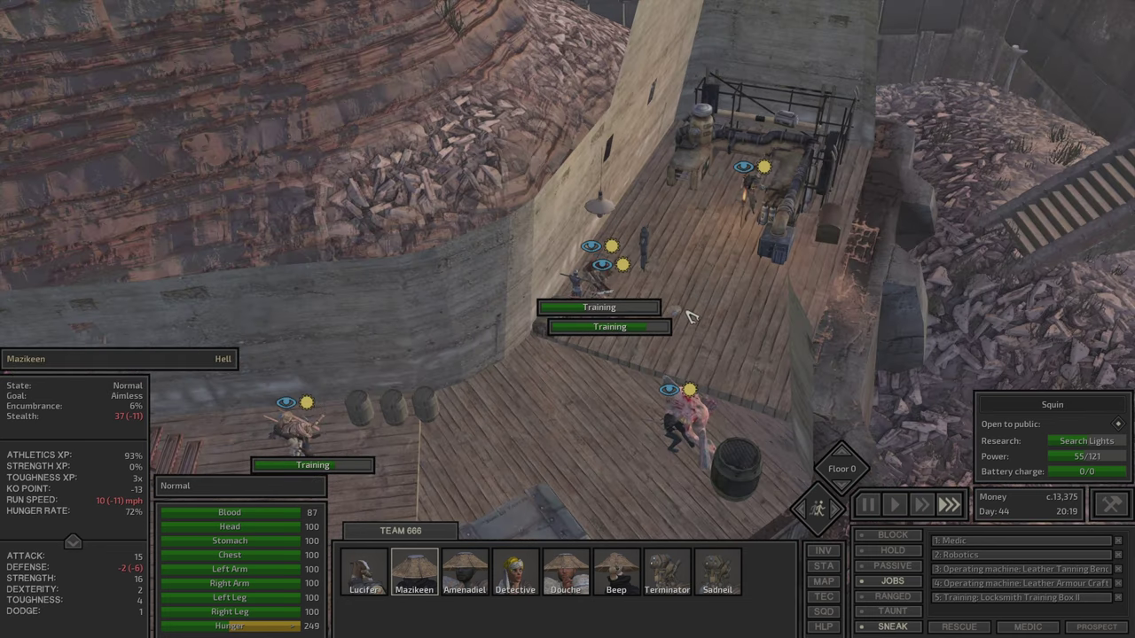
key("e")
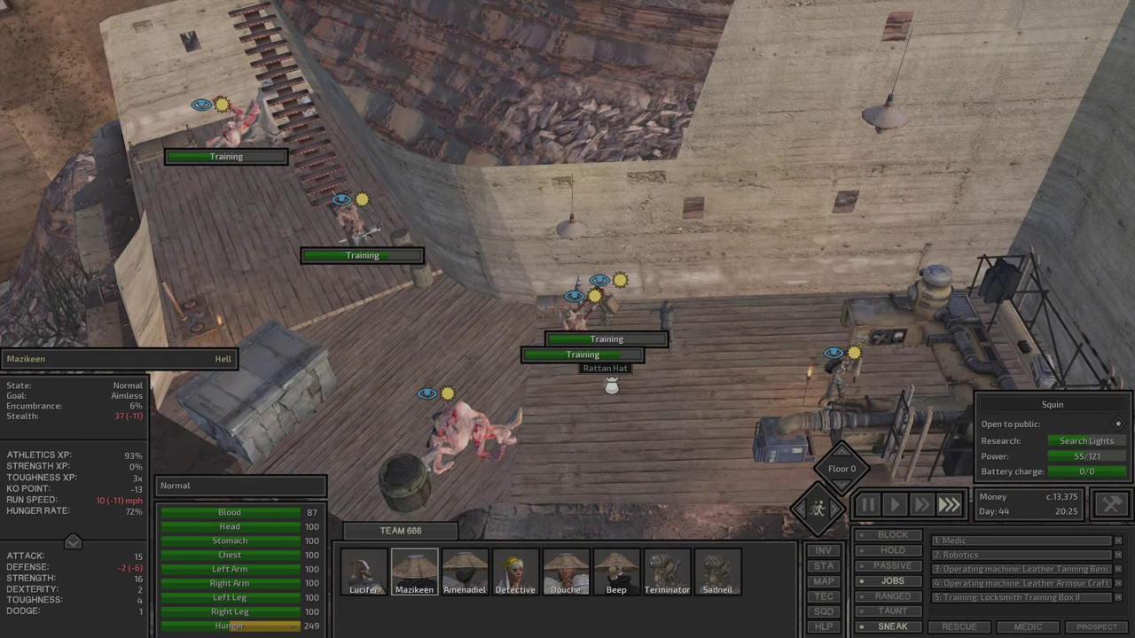
right_click(613, 388)
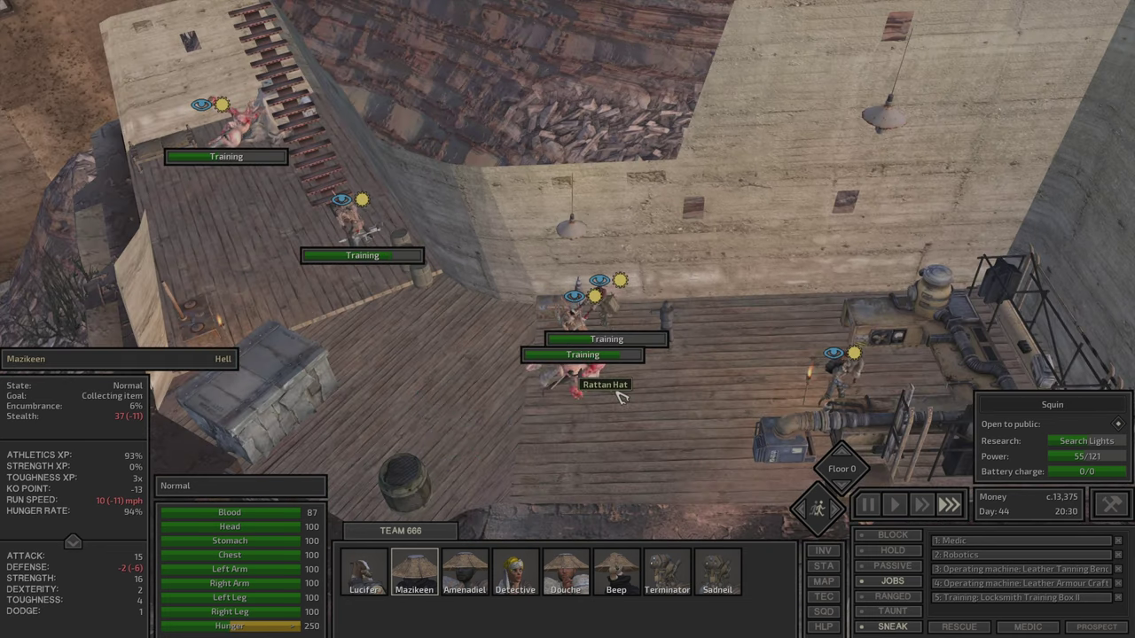
key("i")
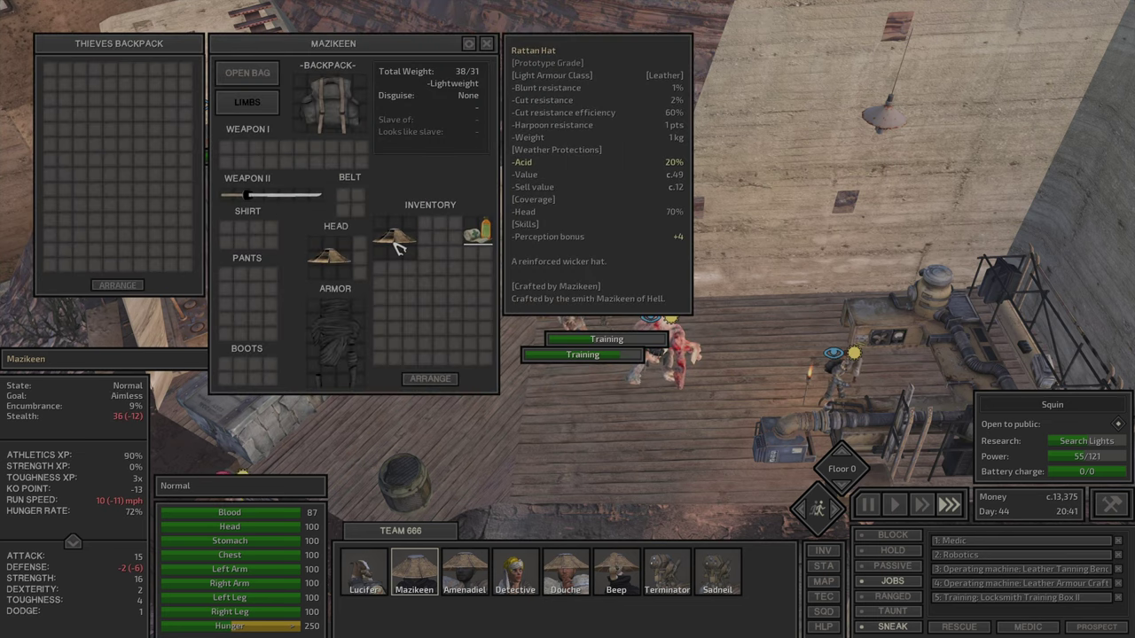
key("i")
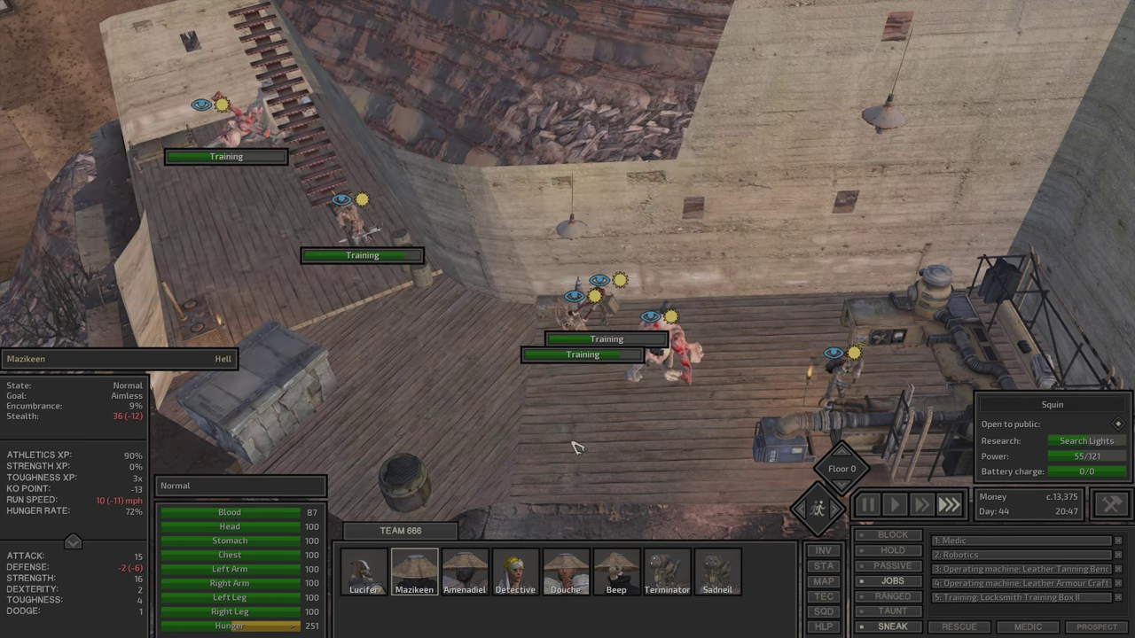
right_click(572, 446)
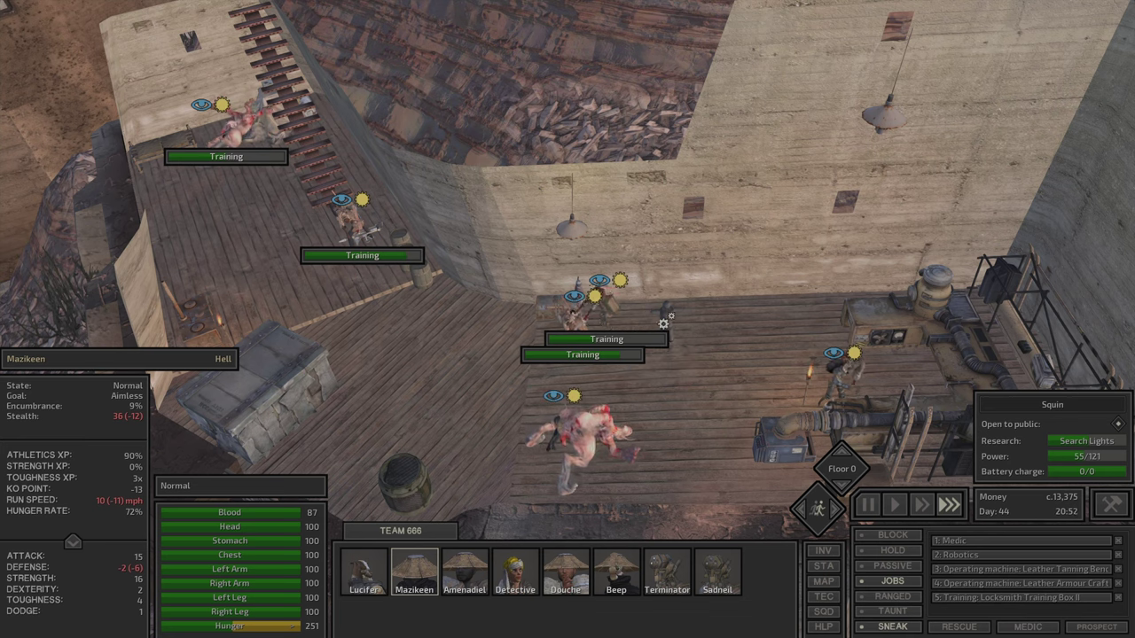
Move Sadneil's Assassination Dummy II job up and walk Douche across the deck
left_click(717, 572)
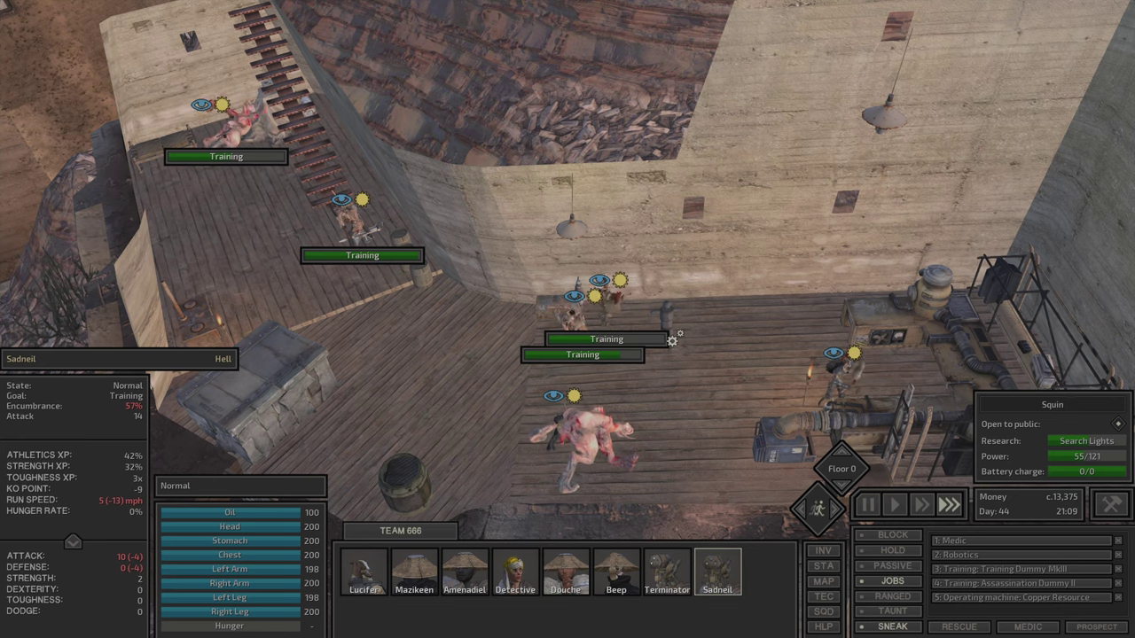
left_click(1042, 585)
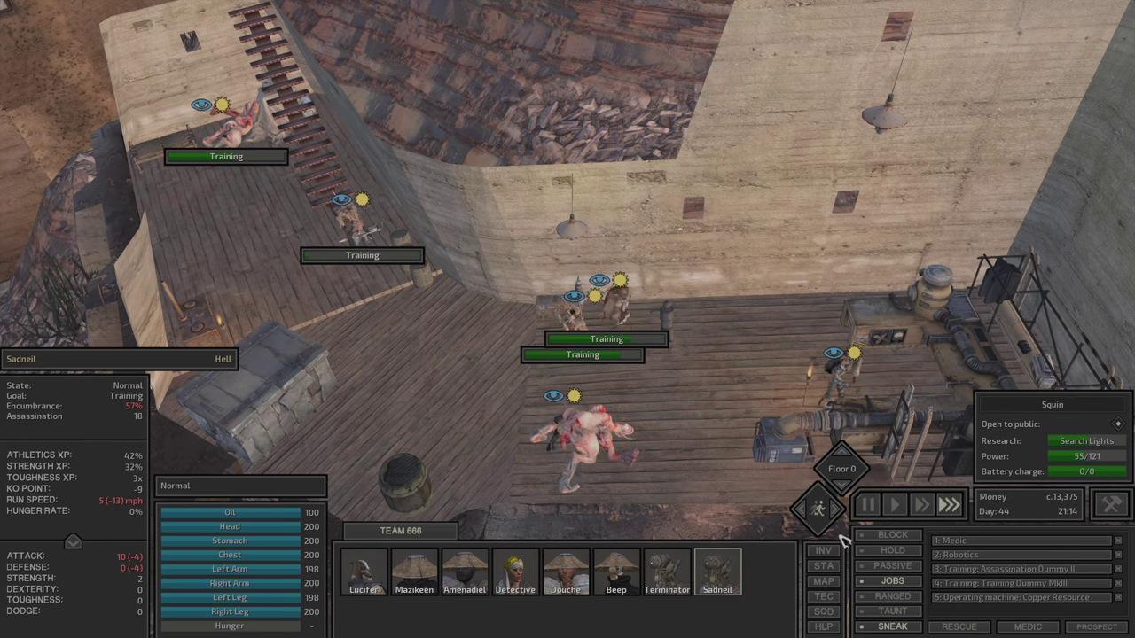
left_click(578, 306)
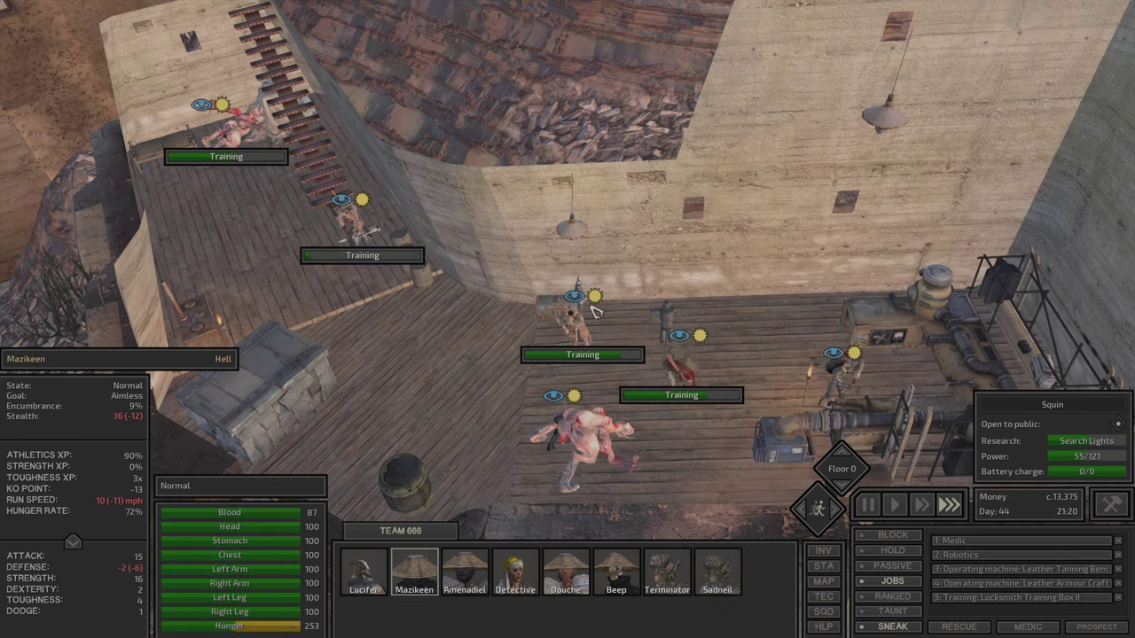
double_click(580, 303)
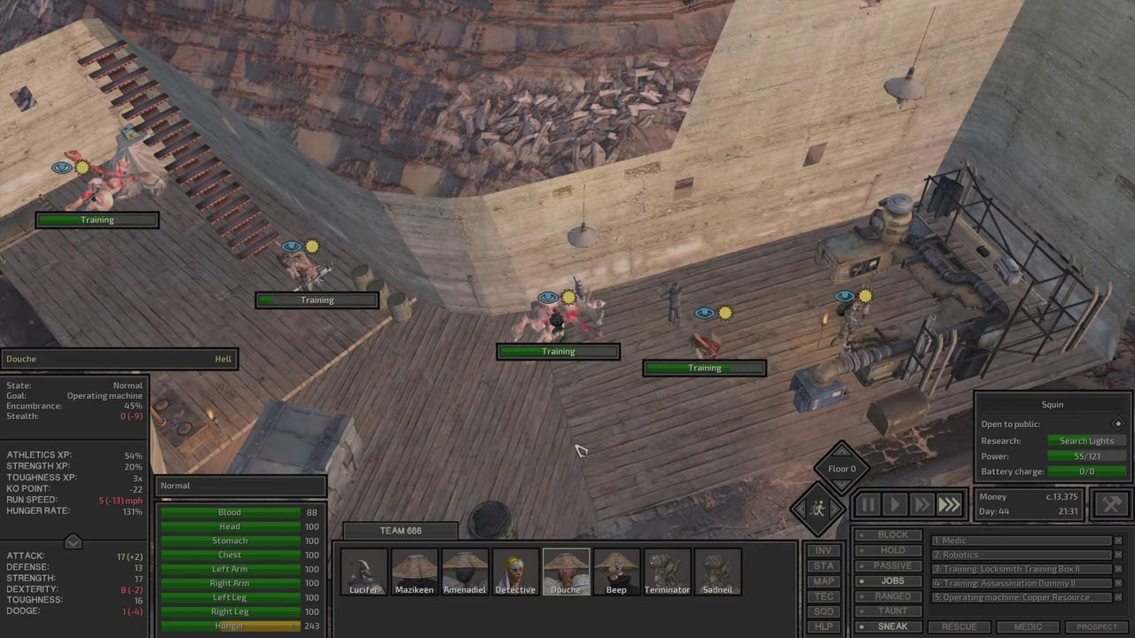
key("s")
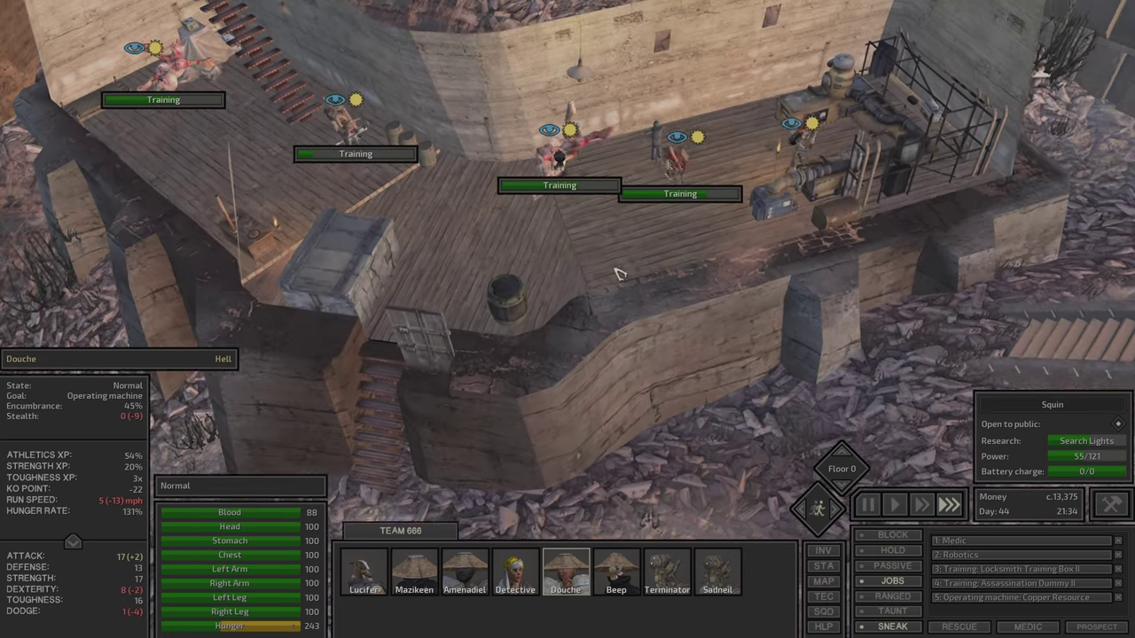
scroll(619, 274, "up", 2)
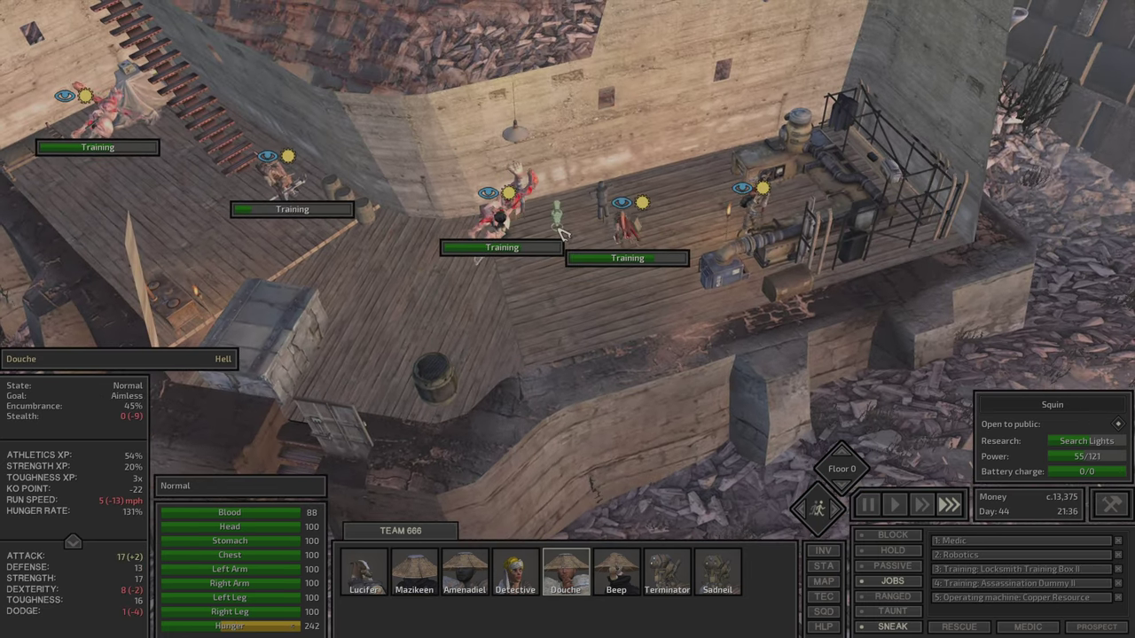
right_click(581, 316)
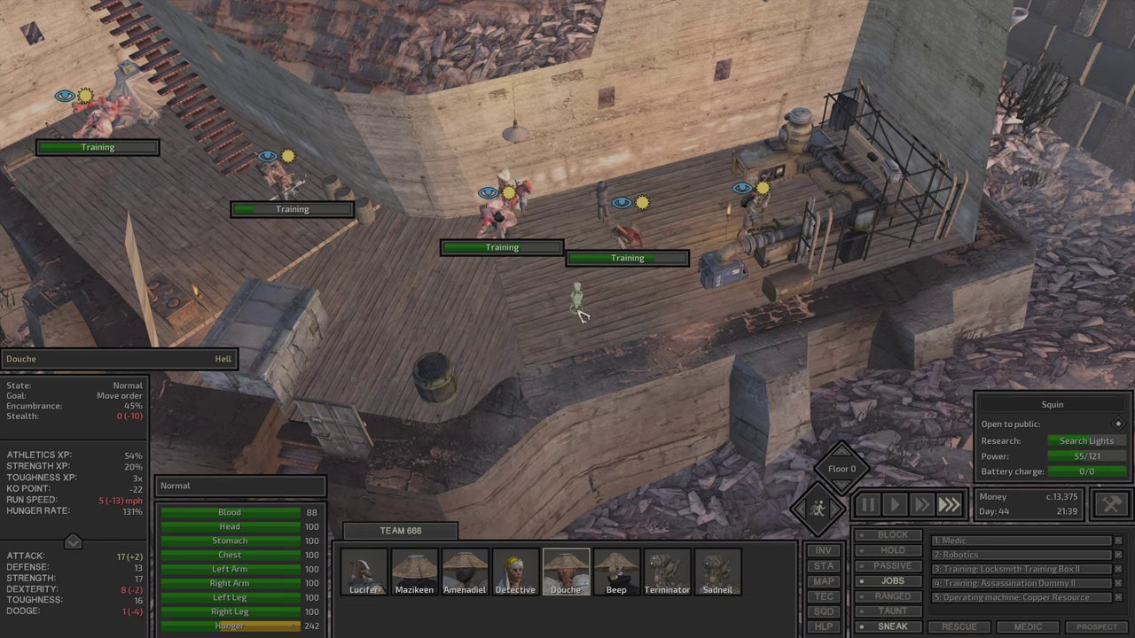
Put Sadneil's Training Dummy MkII job back above Assassination Dummy II
left_click(578, 268)
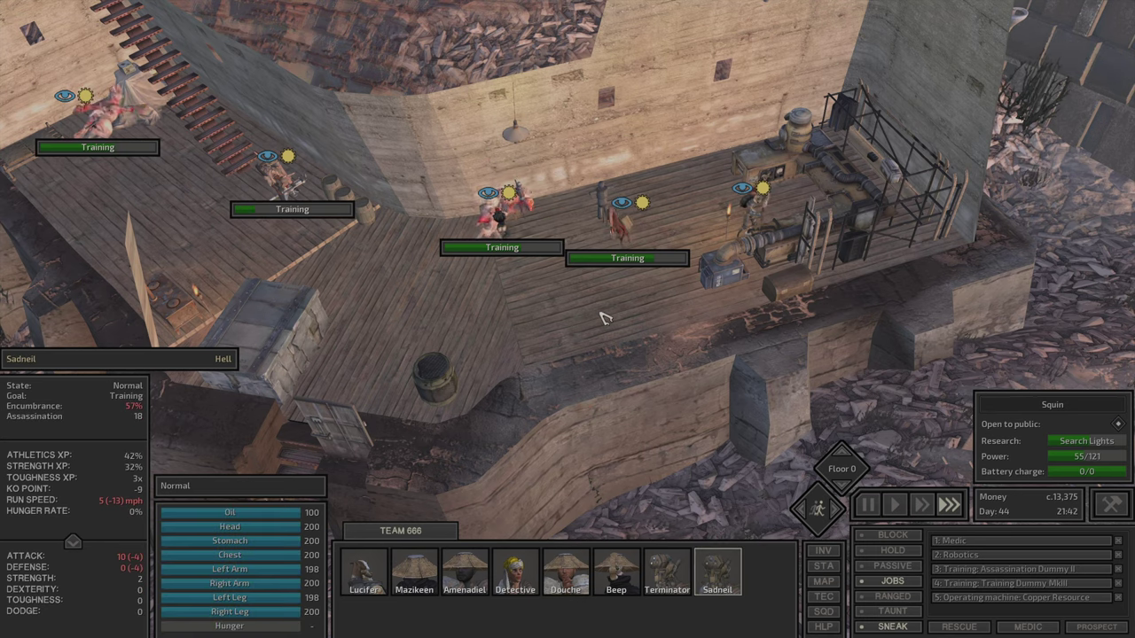
scroll(577, 269, "up", 2)
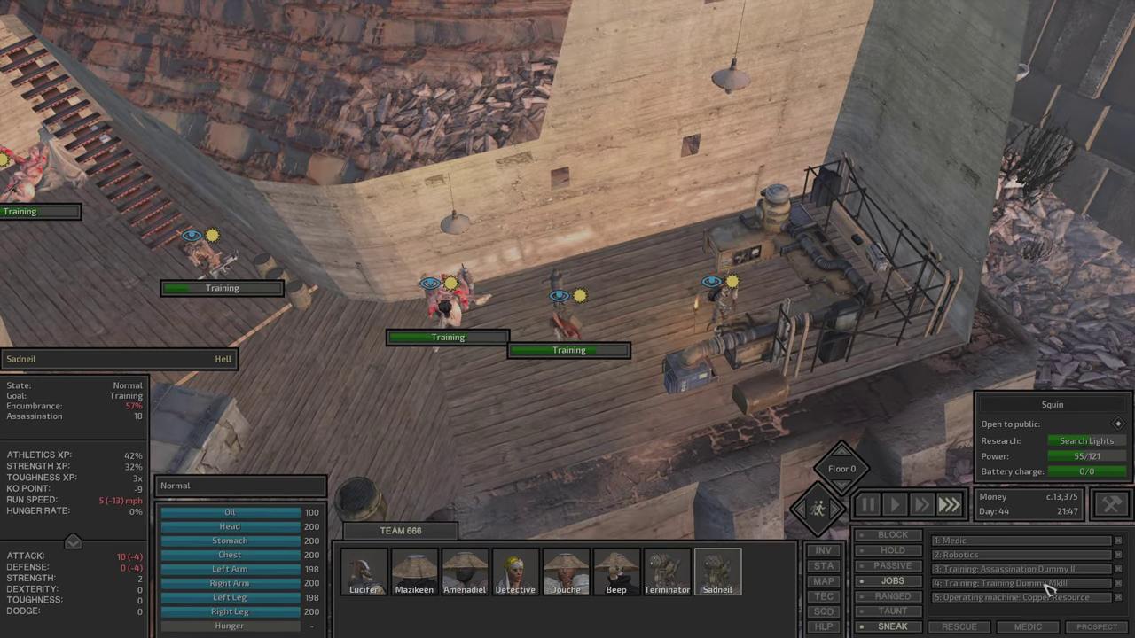
left_click_drag(1046, 584, 1046, 569)
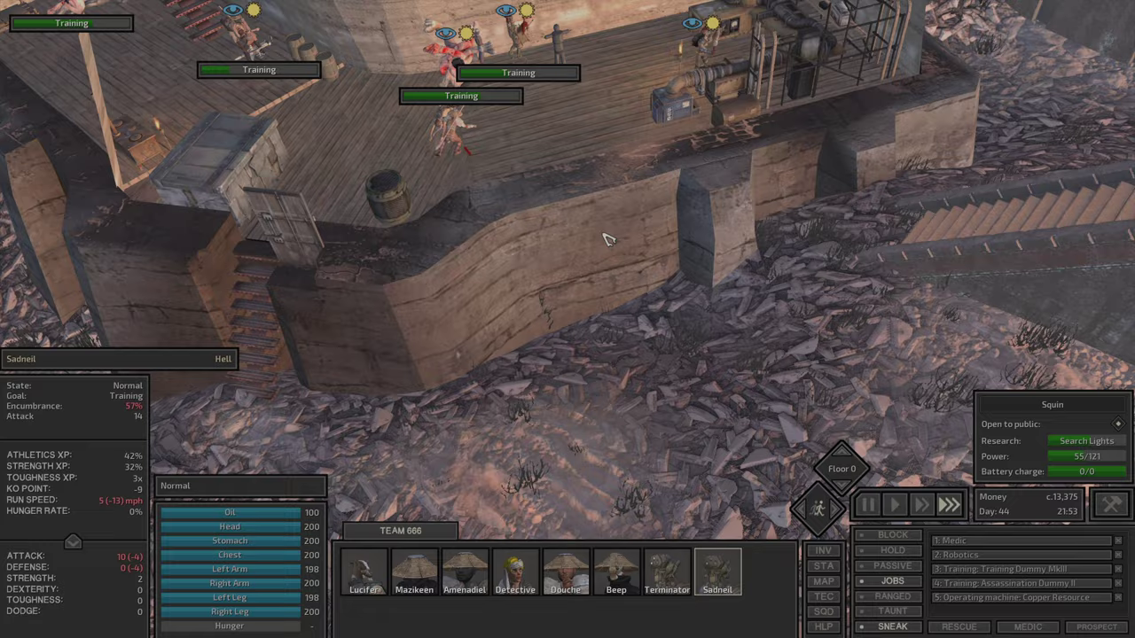
left_click_drag(564, 432, 568, 293)
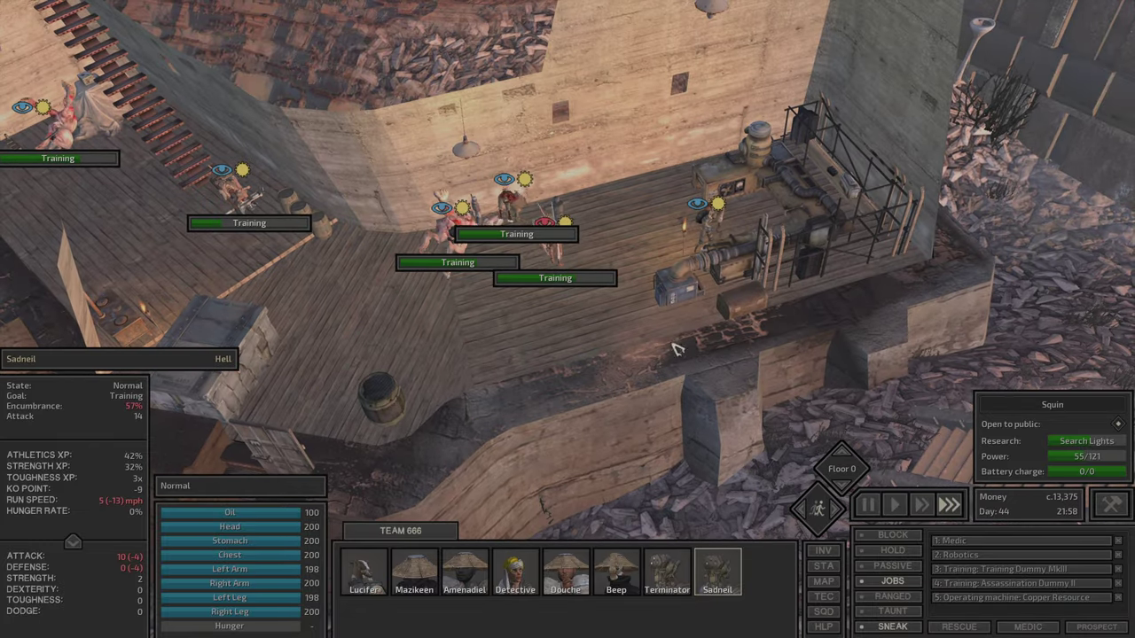
scroll(514, 288, "up", 1)
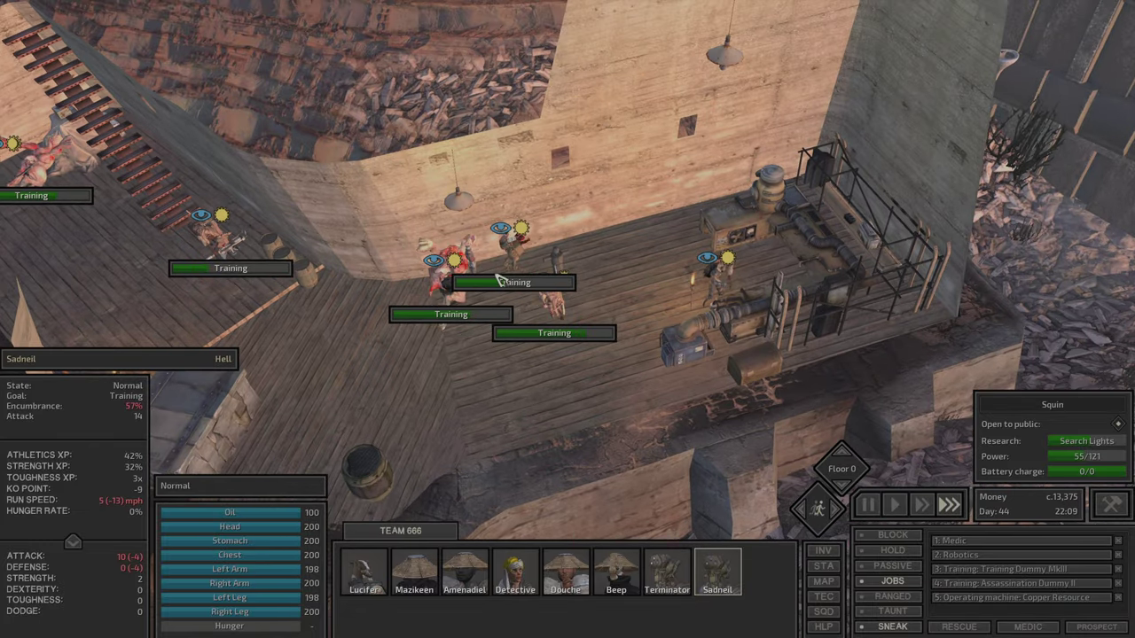
Inspect the research bench's blueprints and queue, then close the research windows
left_click_drag(656, 213, 621, 222)
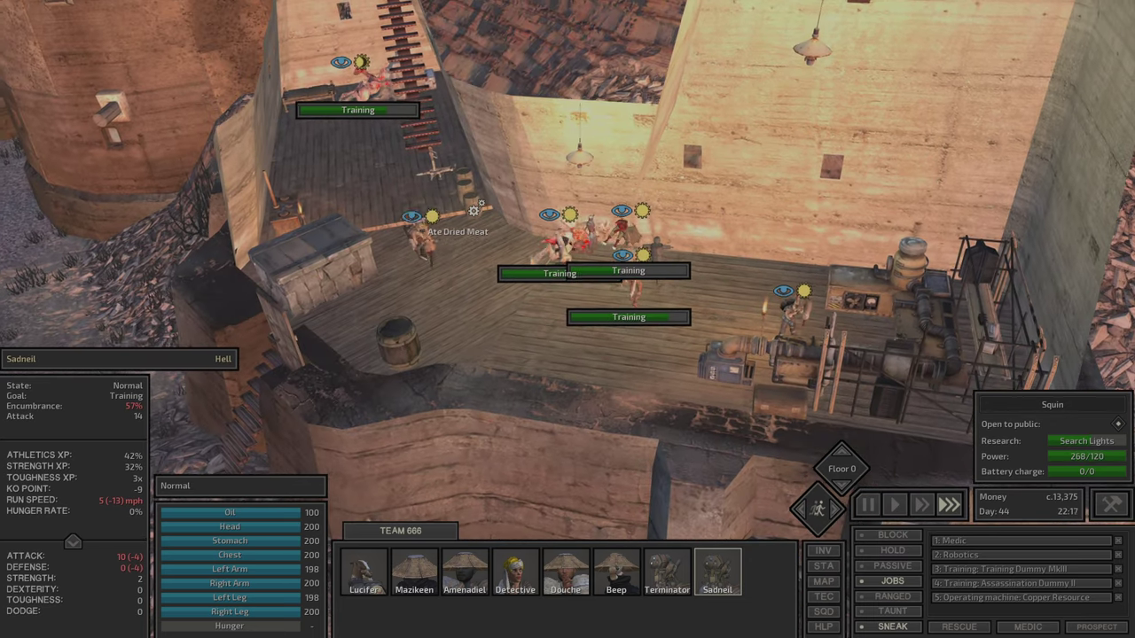
left_click_drag(496, 217, 479, 214)
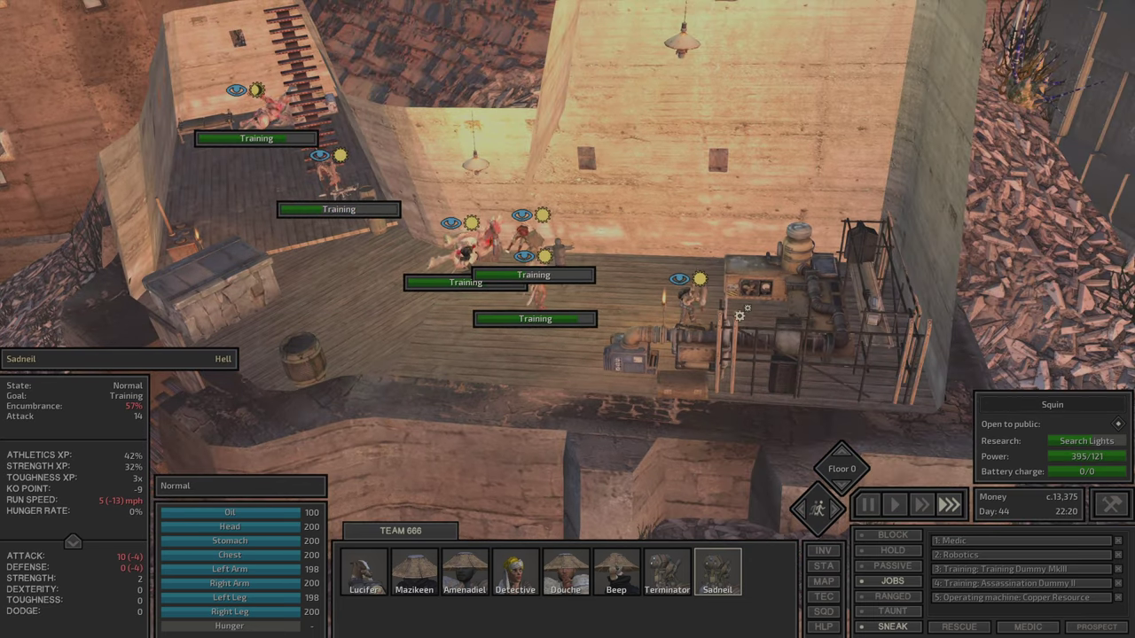
left_click(736, 317)
left_click(178, 104)
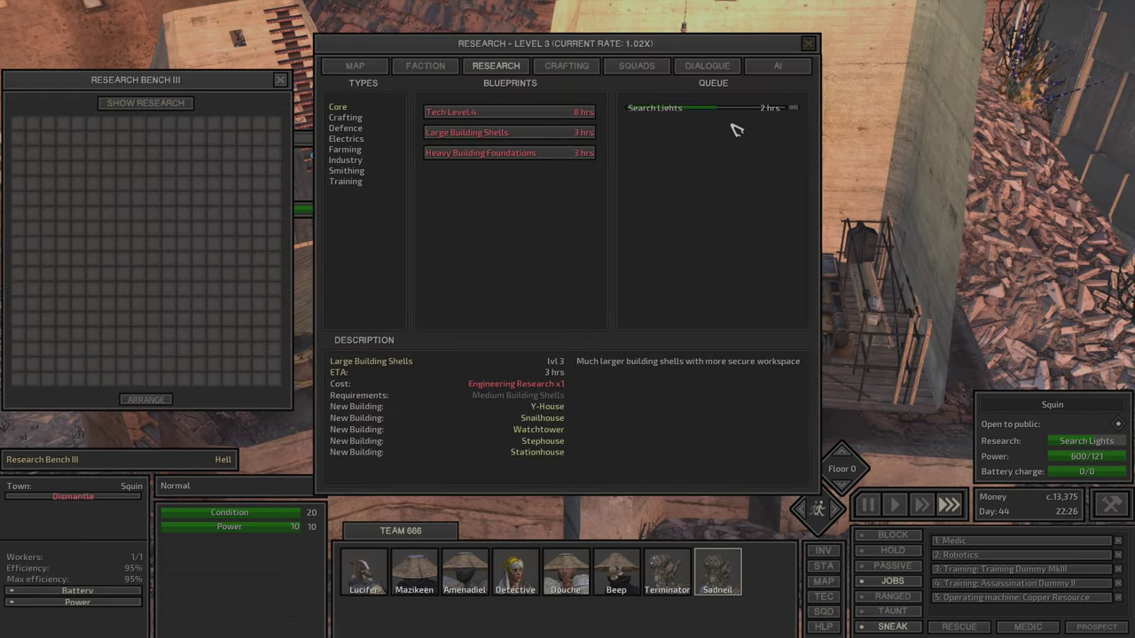
left_click(654, 108)
key("Escape")
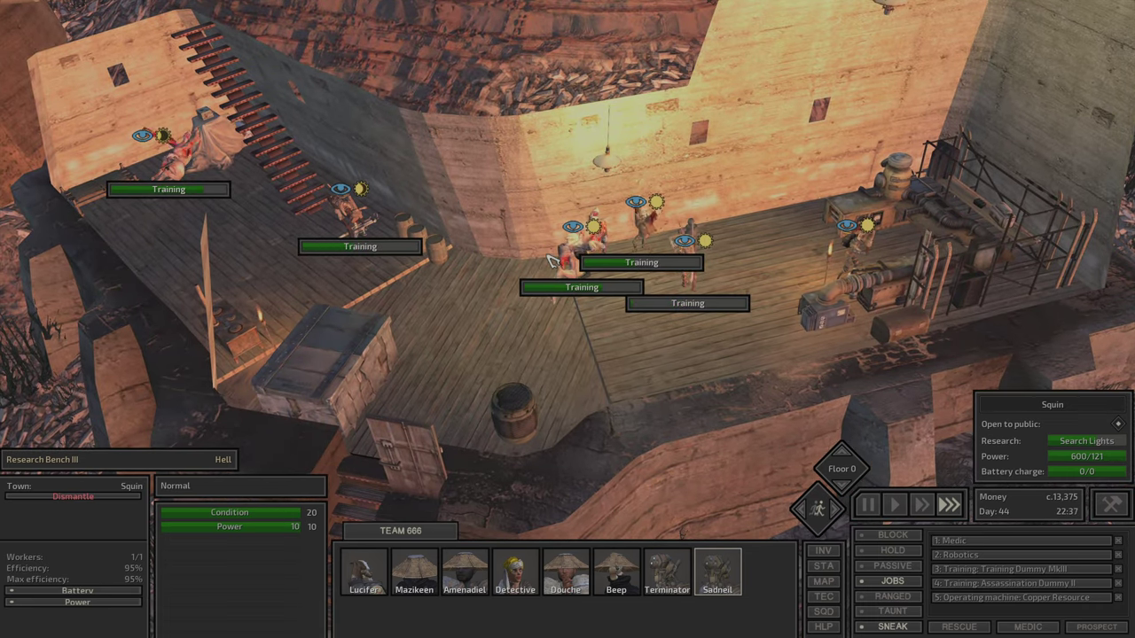
Check Mazikeen's skills sheet, then switch to Beep
key("a")
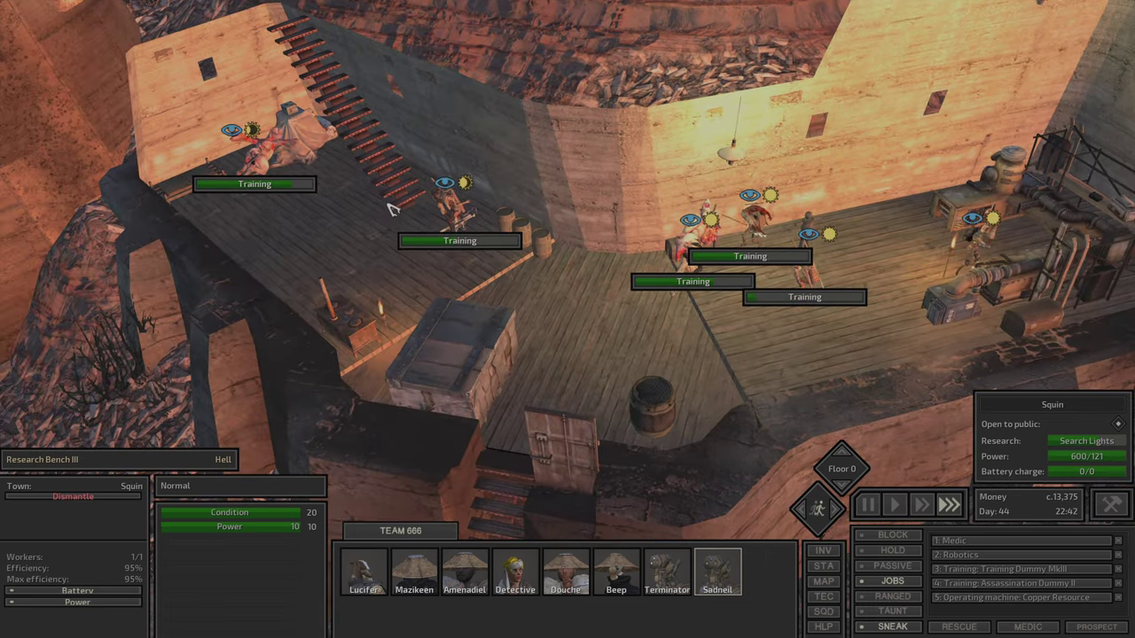
key("e")
left_click(342, 173)
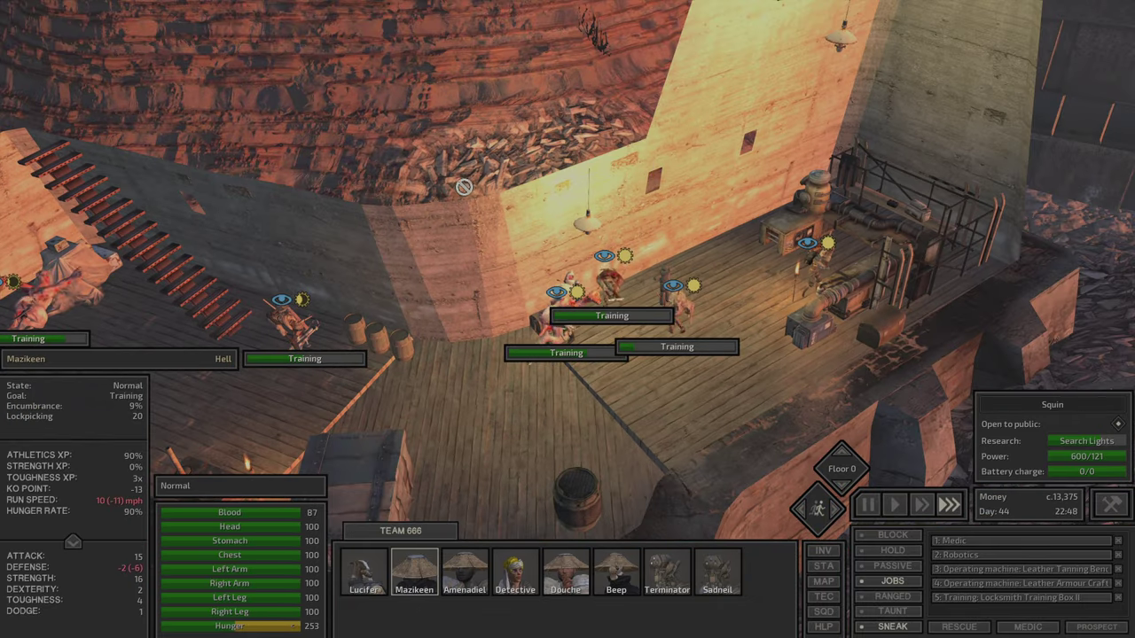
key("p")
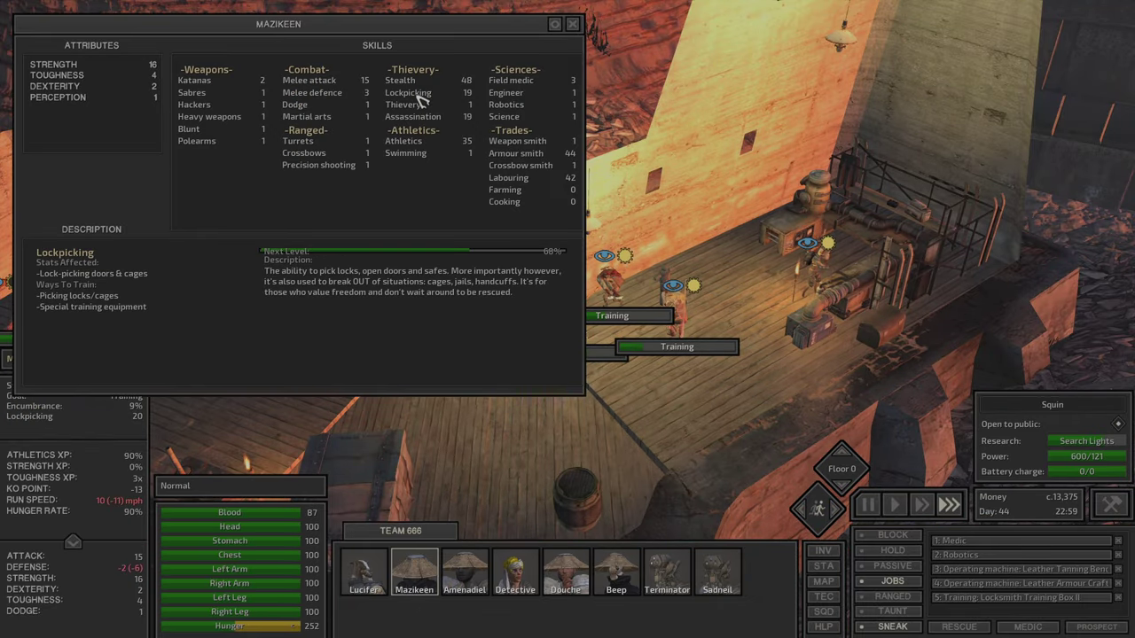
key("p")
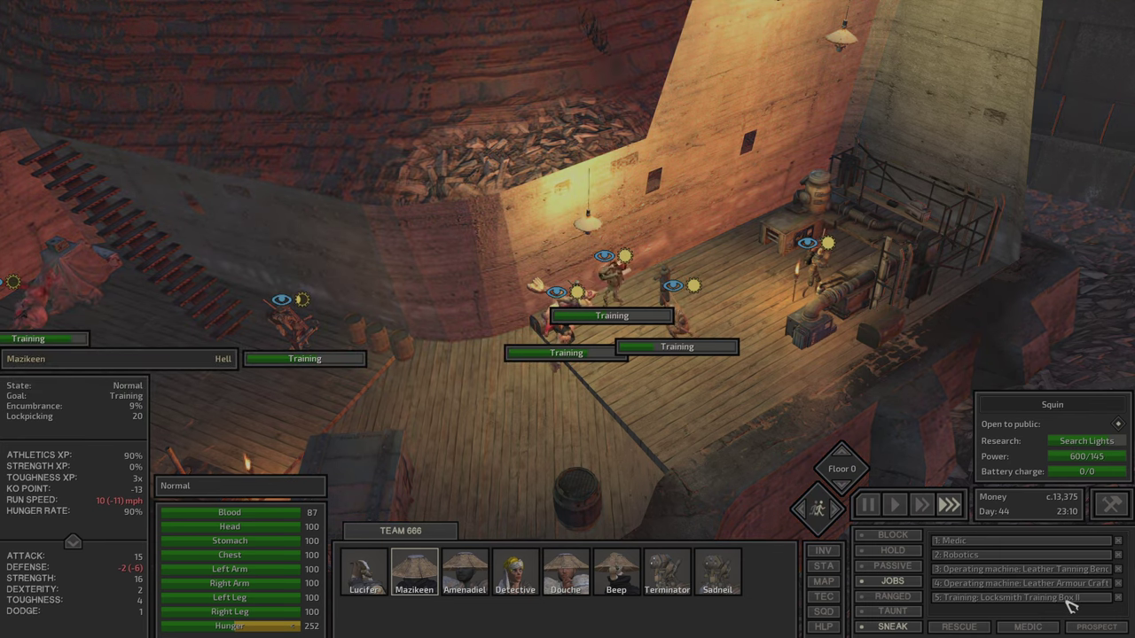
key("F6")
scroll(1073, 604, "down", 1)
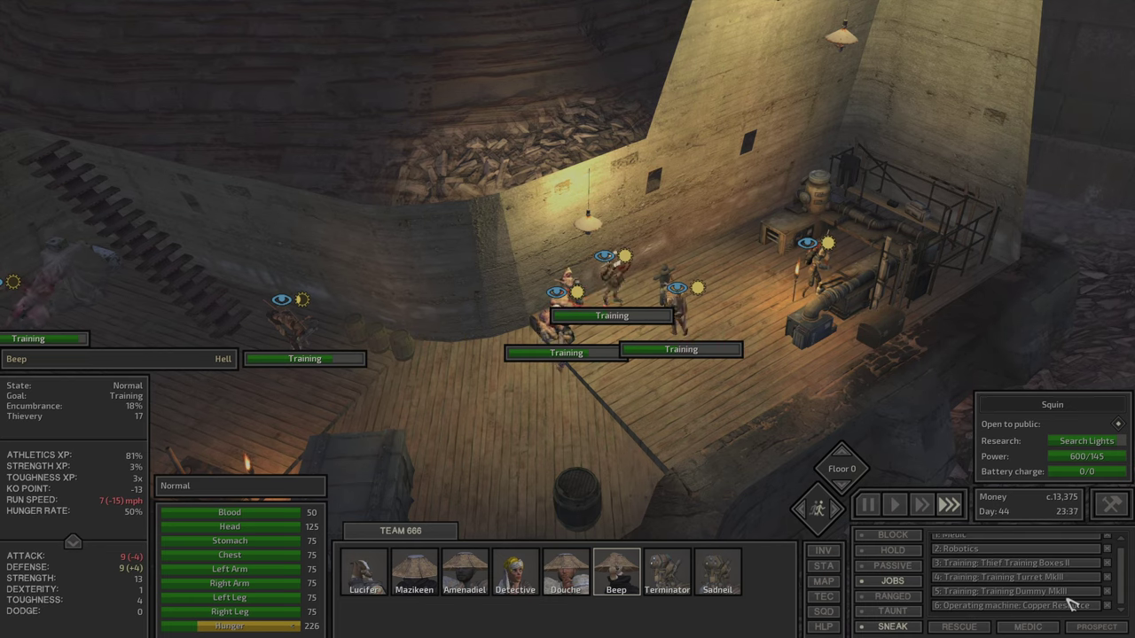
scroll(752, 321, "up", 3)
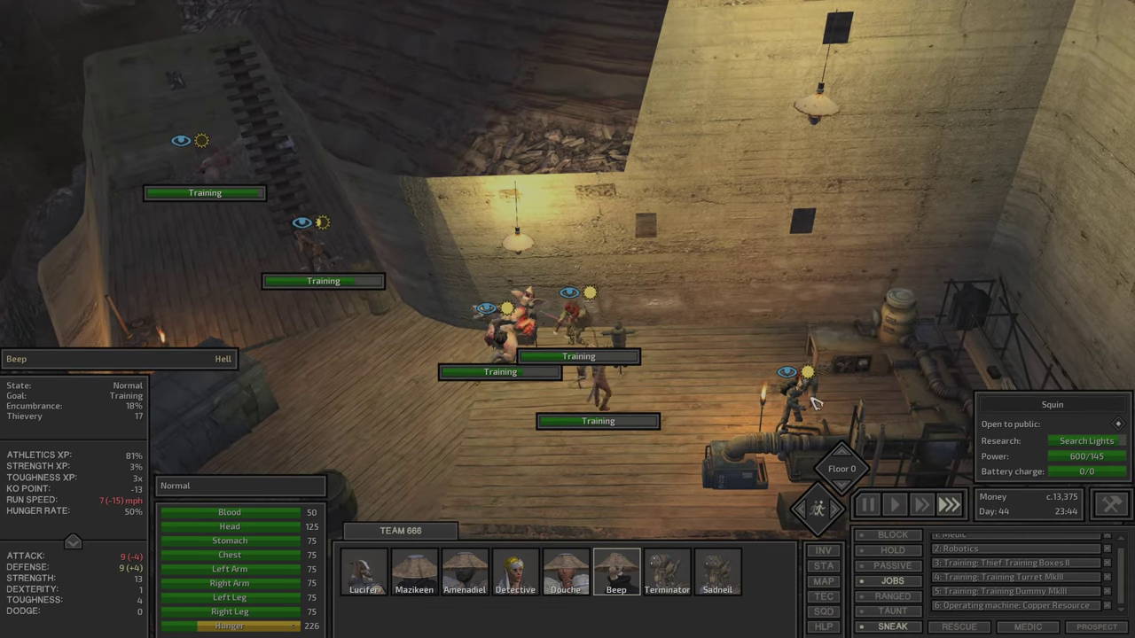
Show the research overview for Lucifer's Research Bench III, with Search Lights completed
left_click(795, 406)
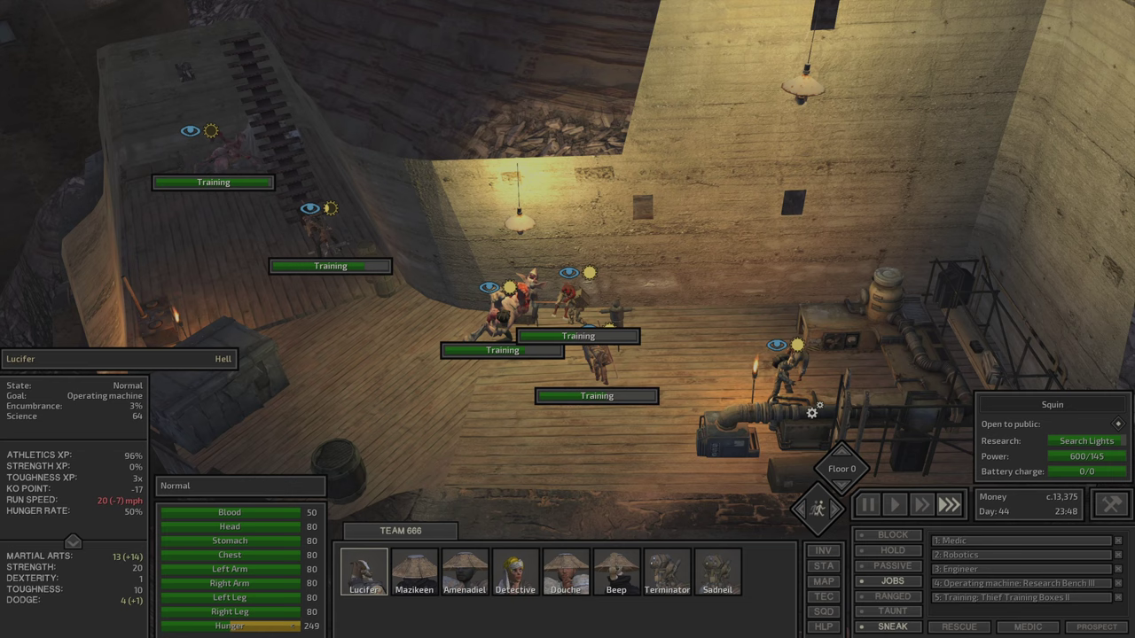
left_click(798, 444)
left_click(146, 102)
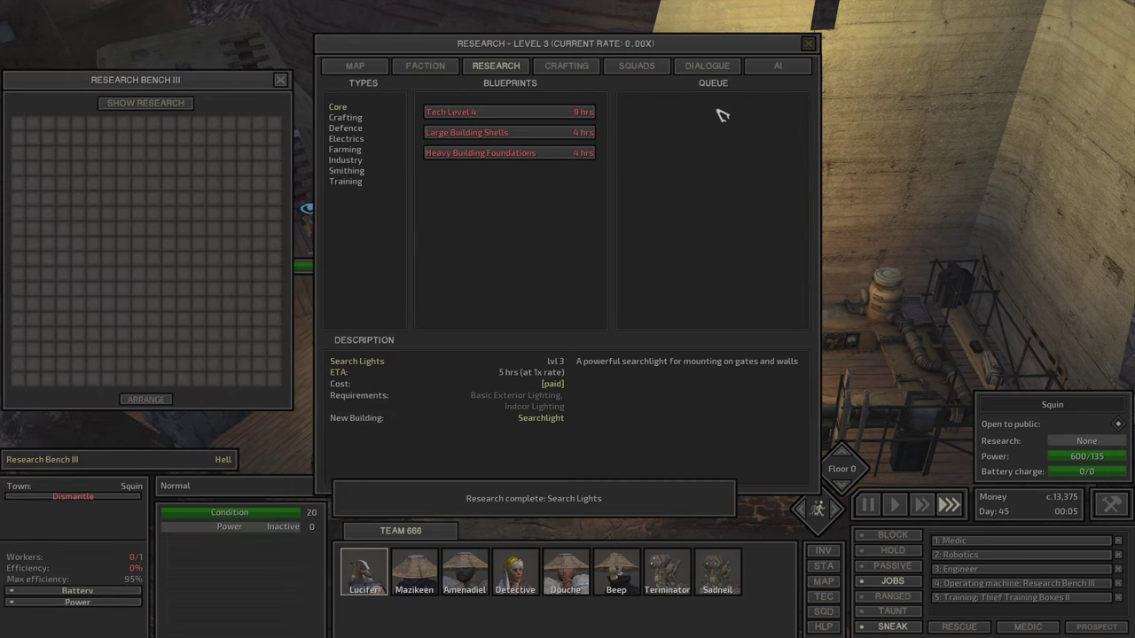
Close the research window, reposition Amenadiel, and send Lucifer to train on the dummy
key("Escape")
left_click(781, 409)
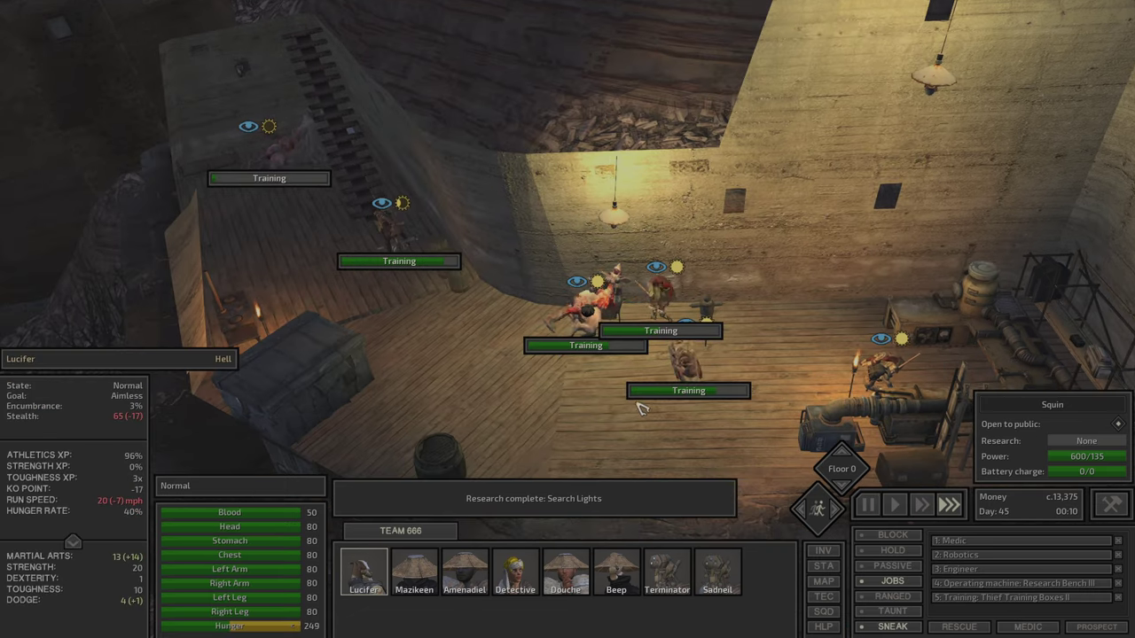
left_click(464, 572)
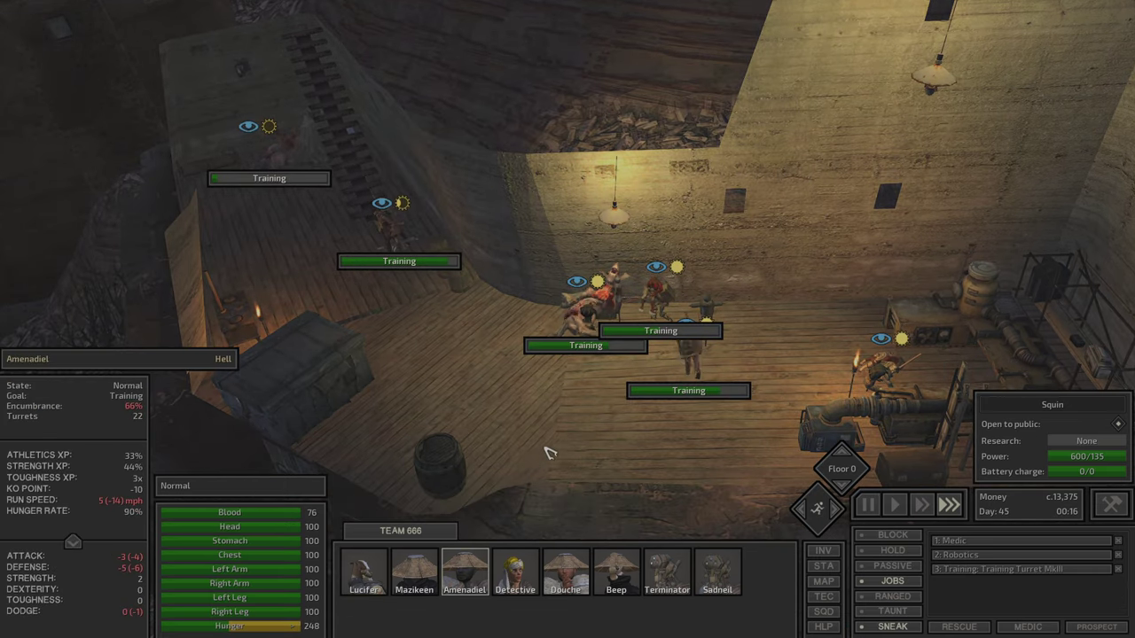
right_click(634, 428)
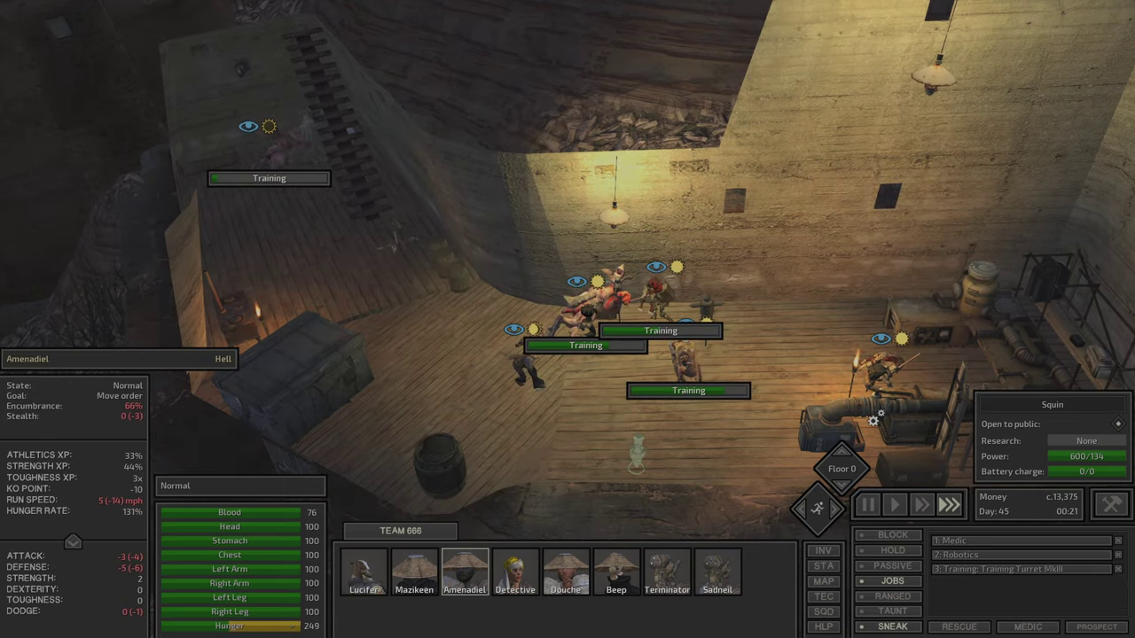
left_click(887, 368)
right_click(420, 247)
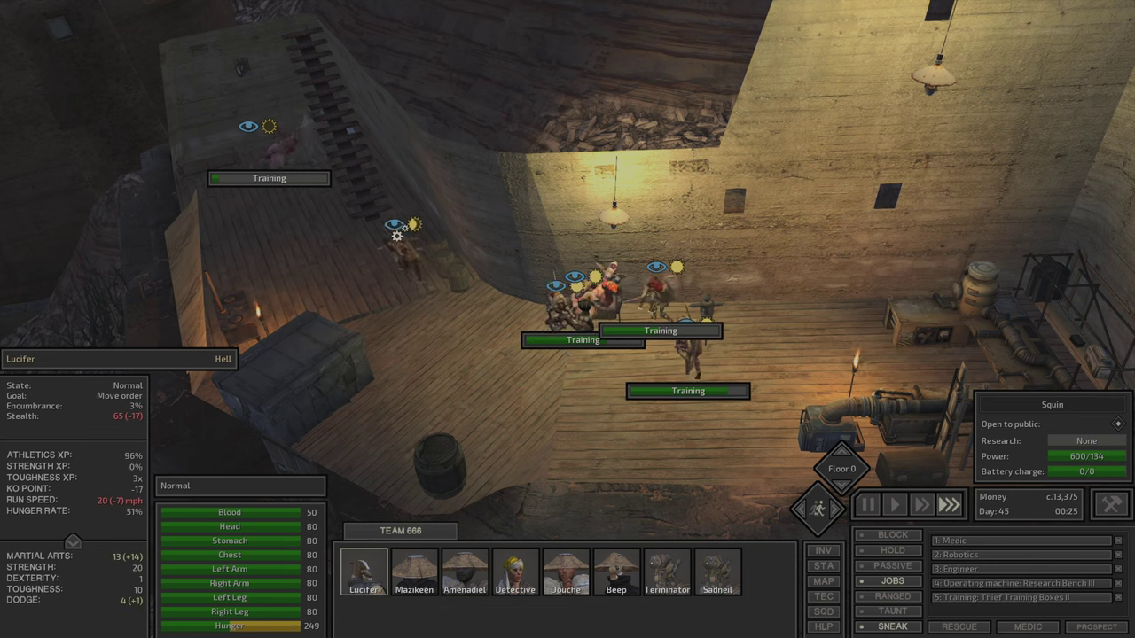
Remove Amenadiel's turret training job and have him operate the Copper Resource machine
left_click(399, 255)
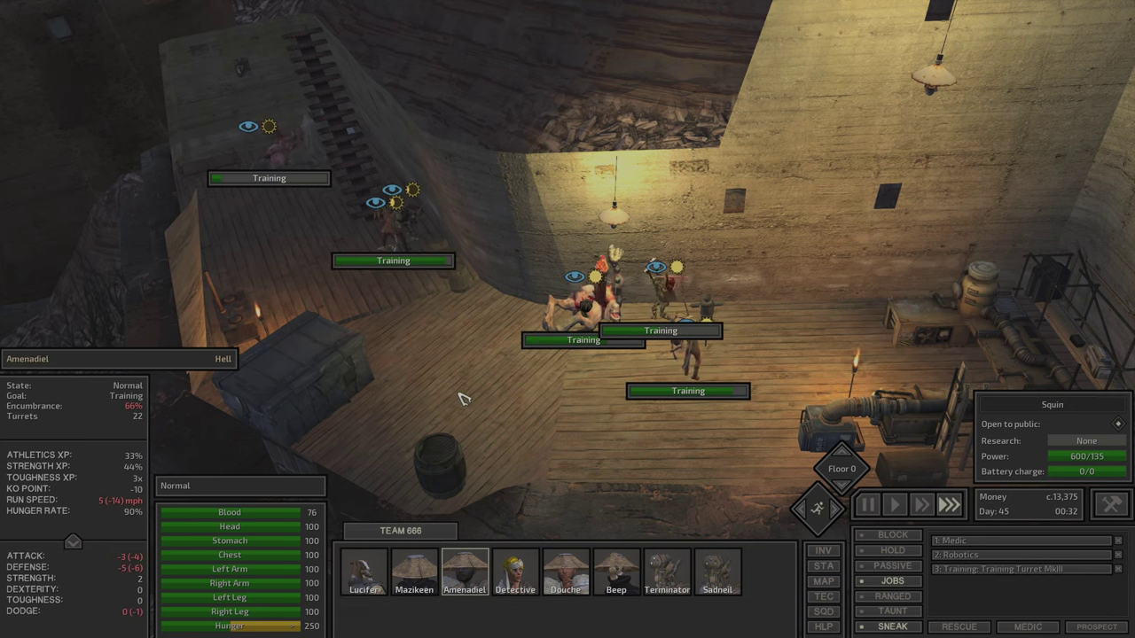
right_click(463, 398)
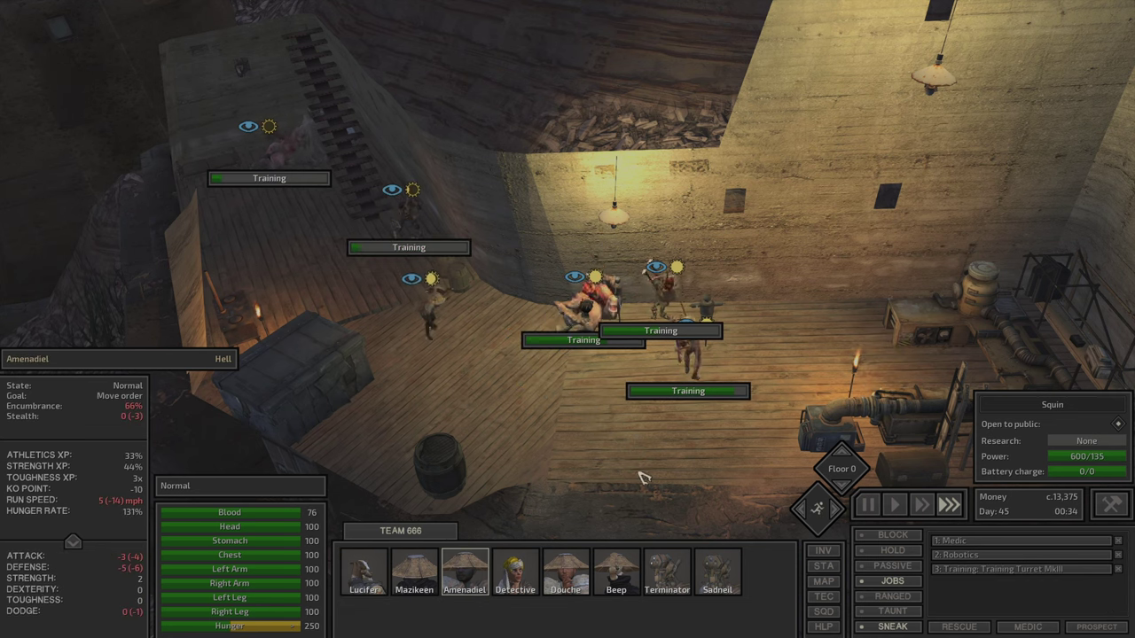
left_click(1118, 570)
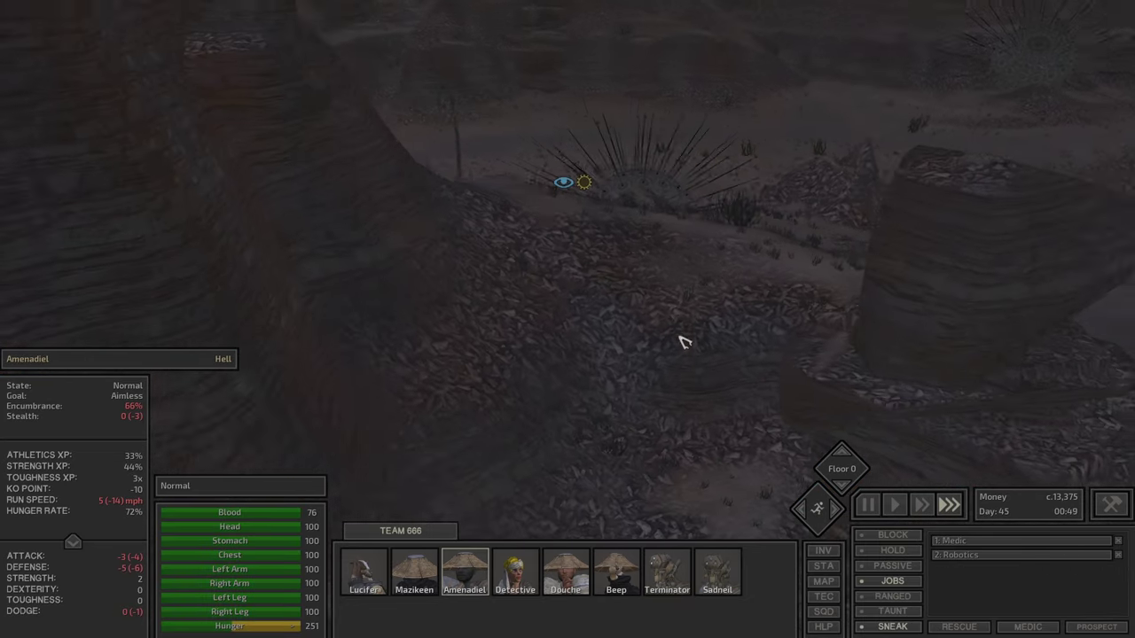
right_click(665, 270)
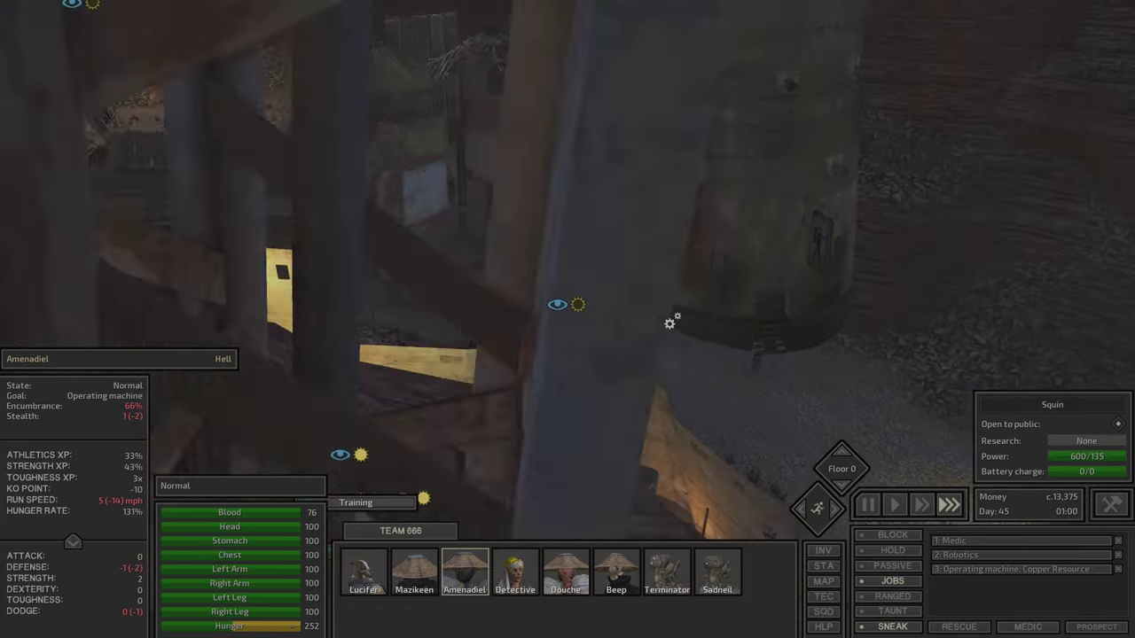
Check Amenadiel's and Lucifer's skill sheets
key("p")
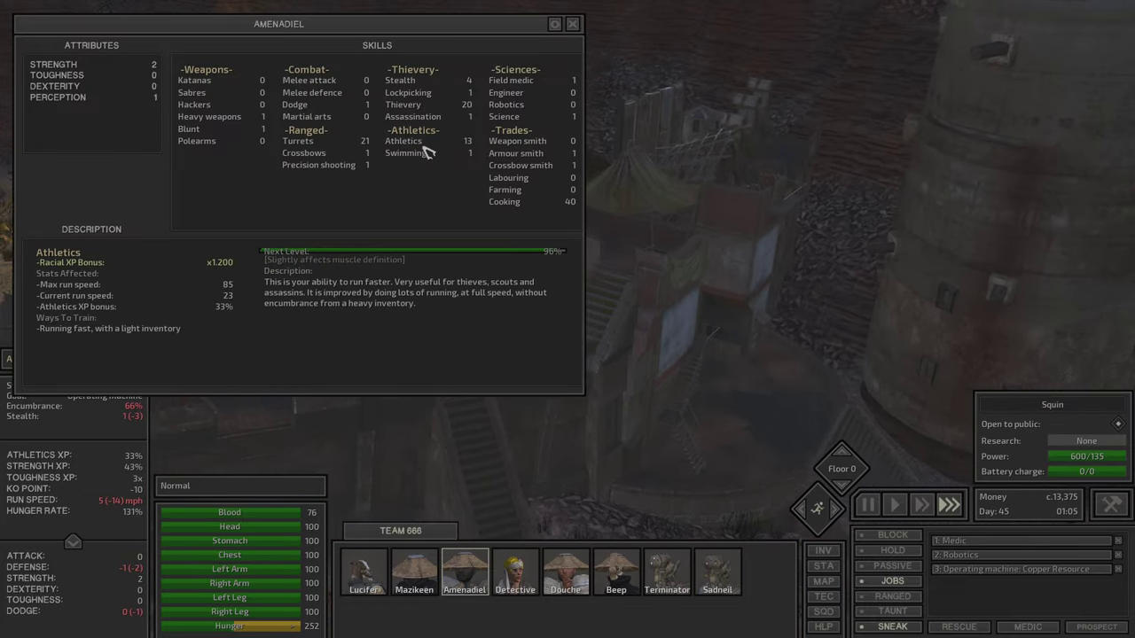
key("p")
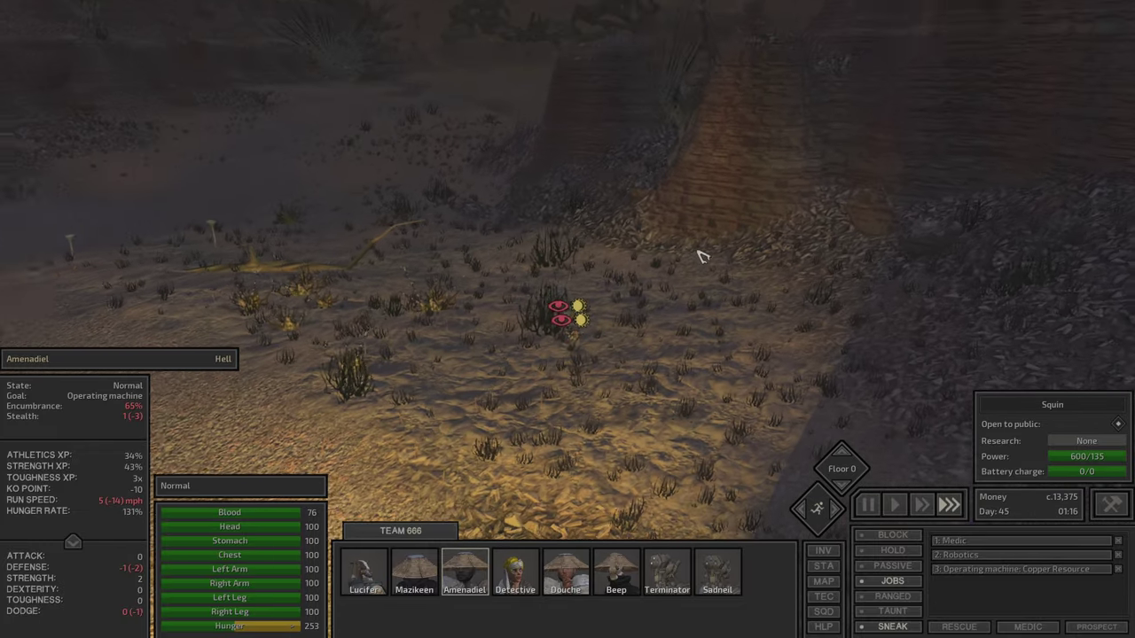
key("1")
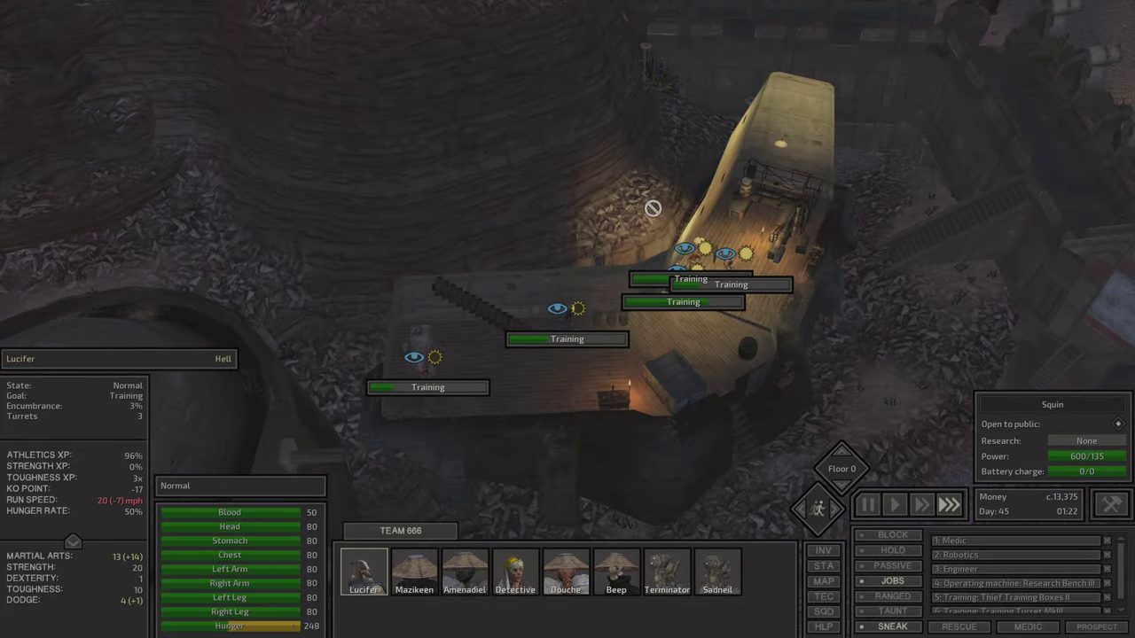
key("p")
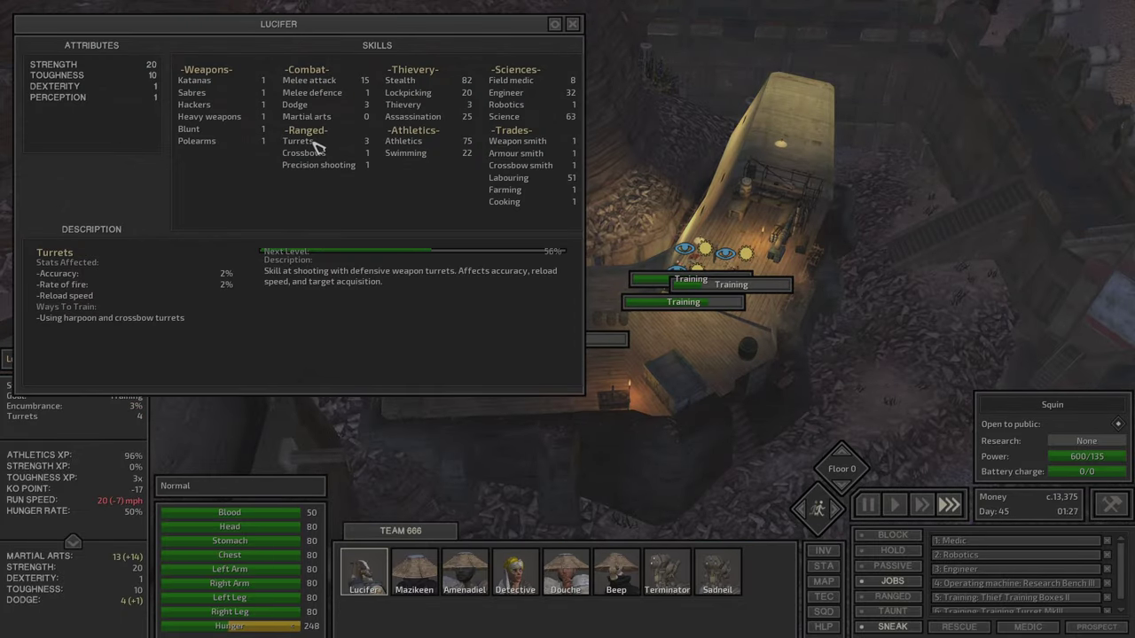
key("p")
key("p")
key("p")
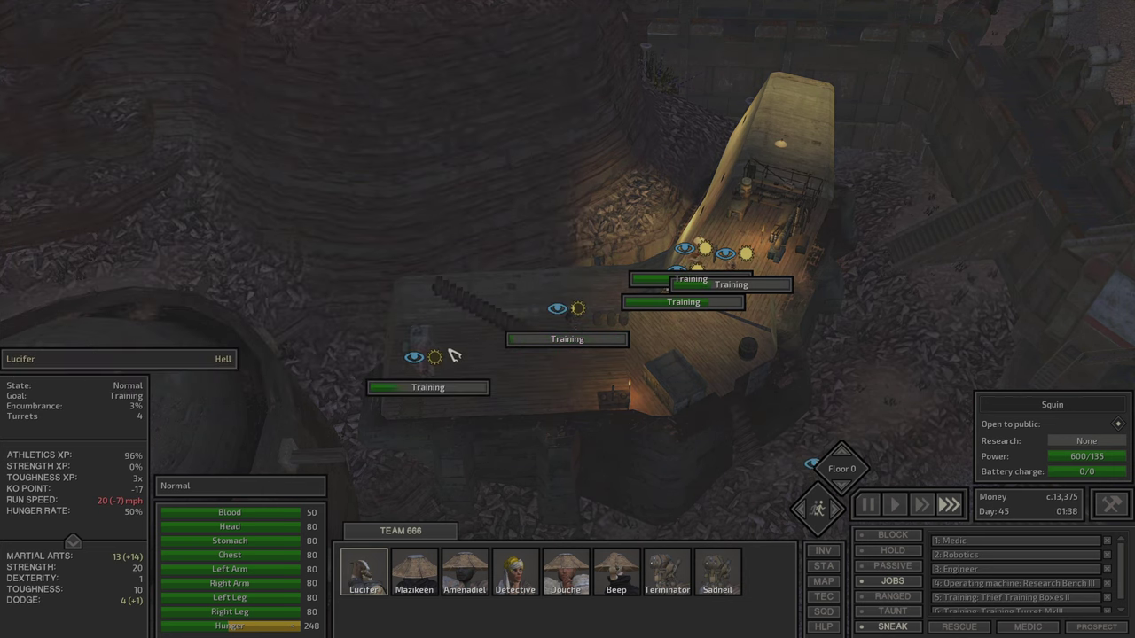
Send Beep to a new spot and recheck Lucifer's skill sheet
left_click(423, 393)
right_click(611, 387)
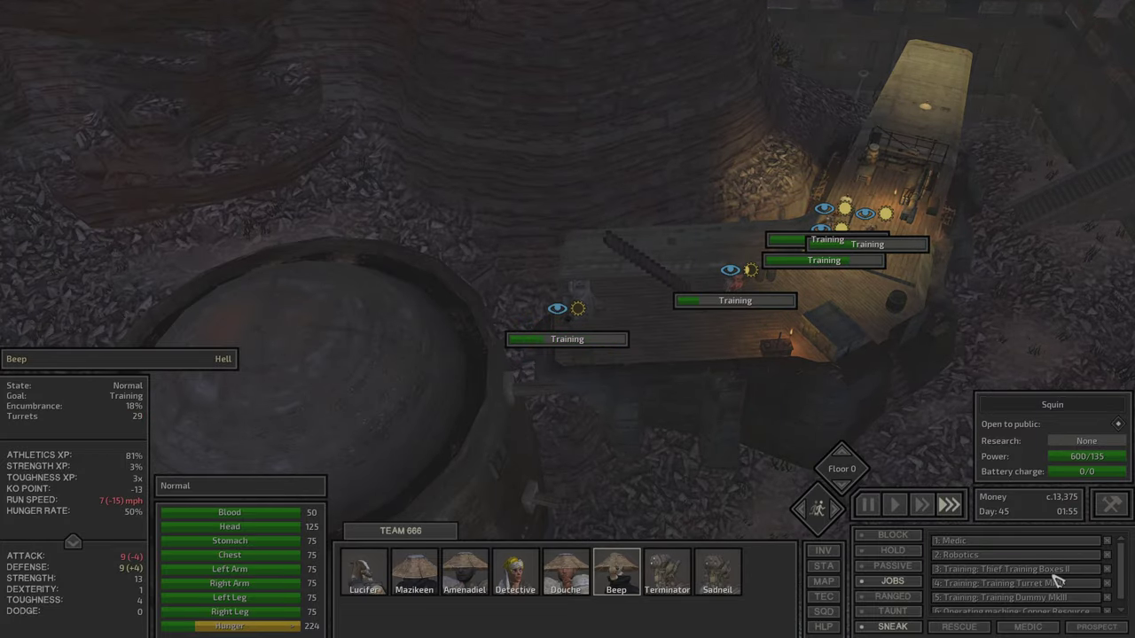
scroll(1056, 590, "down", 1)
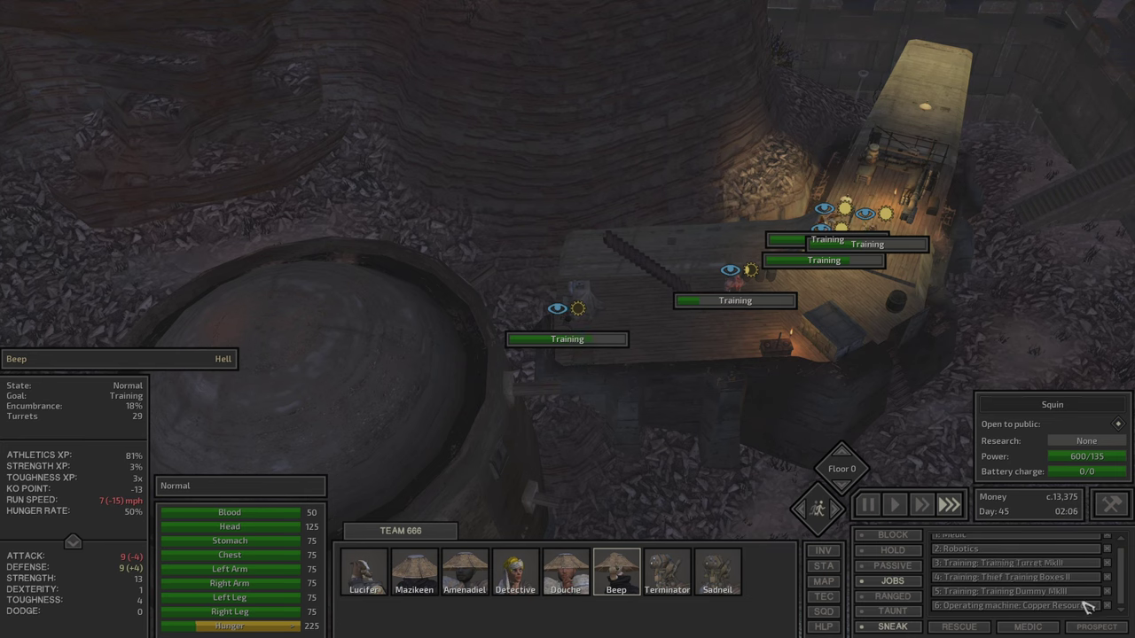
key("F1")
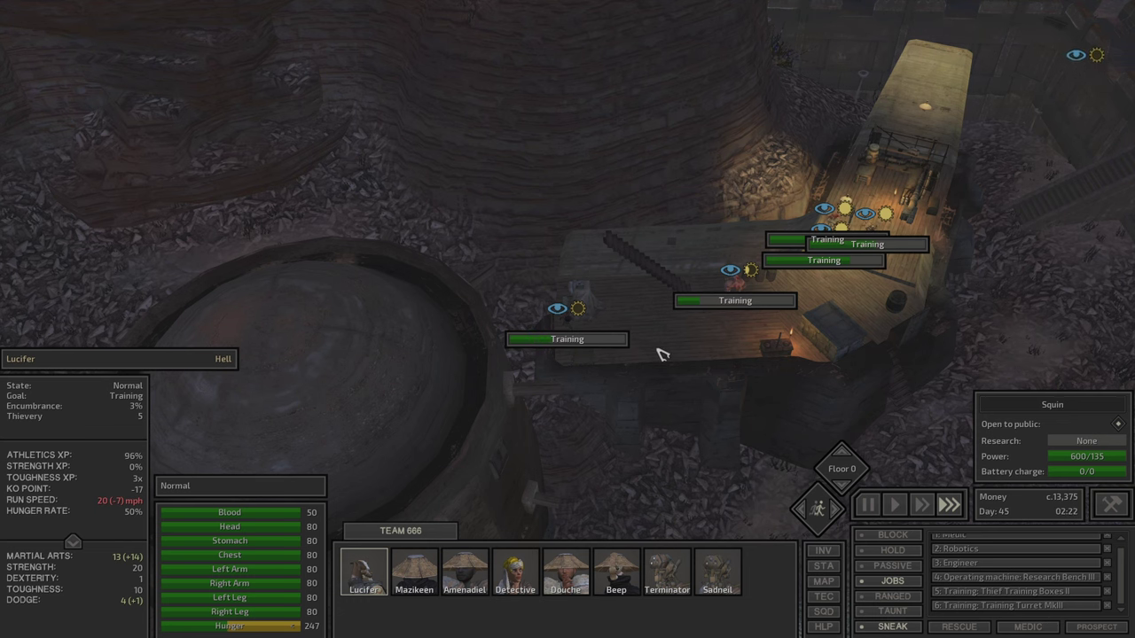
key("o")
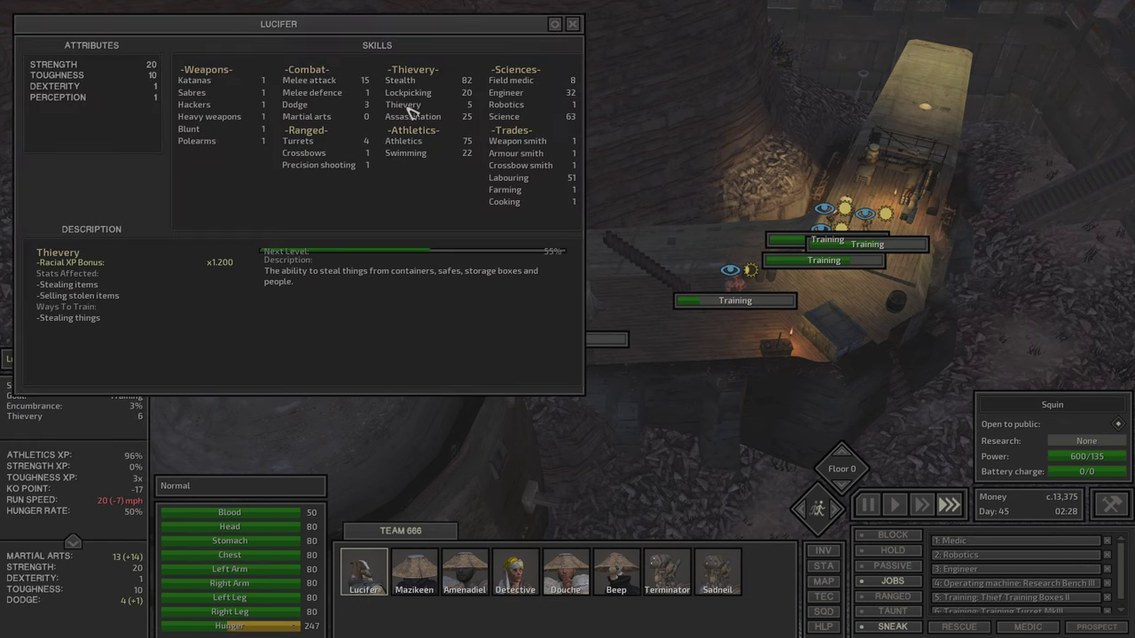
key("o")
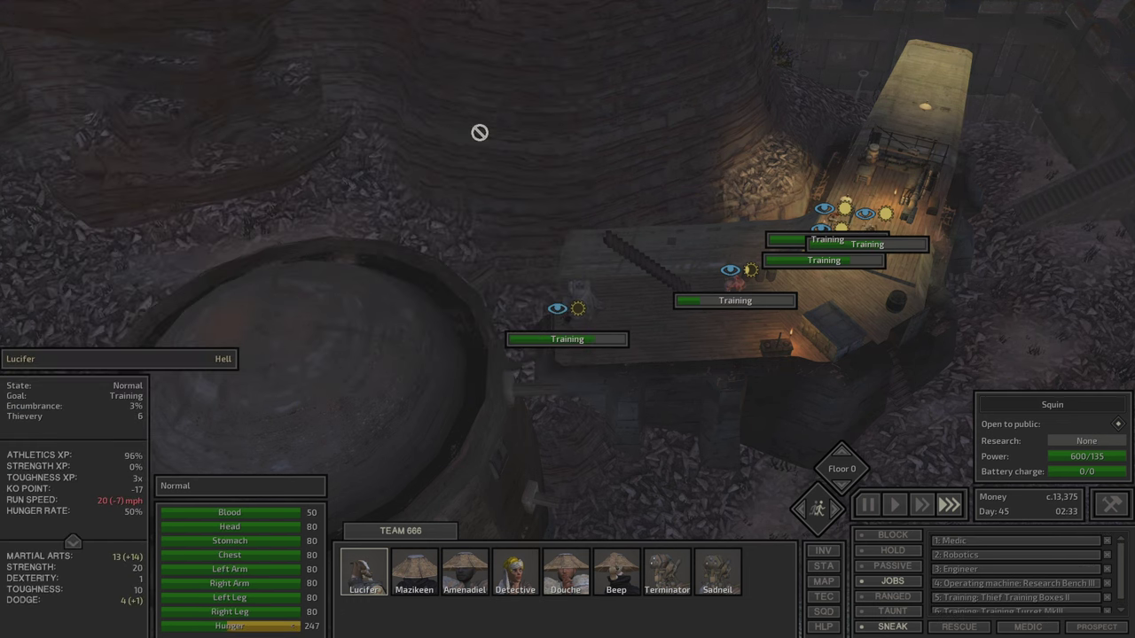
Check Beep's skill sheet and open Mazikeen's, showing Thievery 1 and Stealth 48
left_click(616, 570)
key("o")
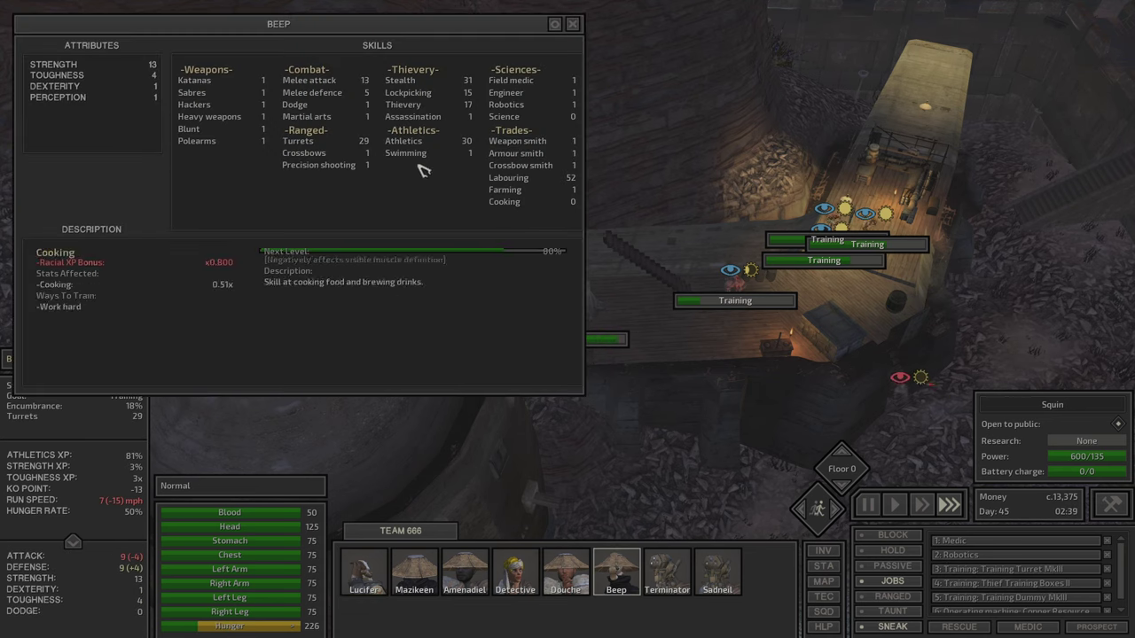
key("o")
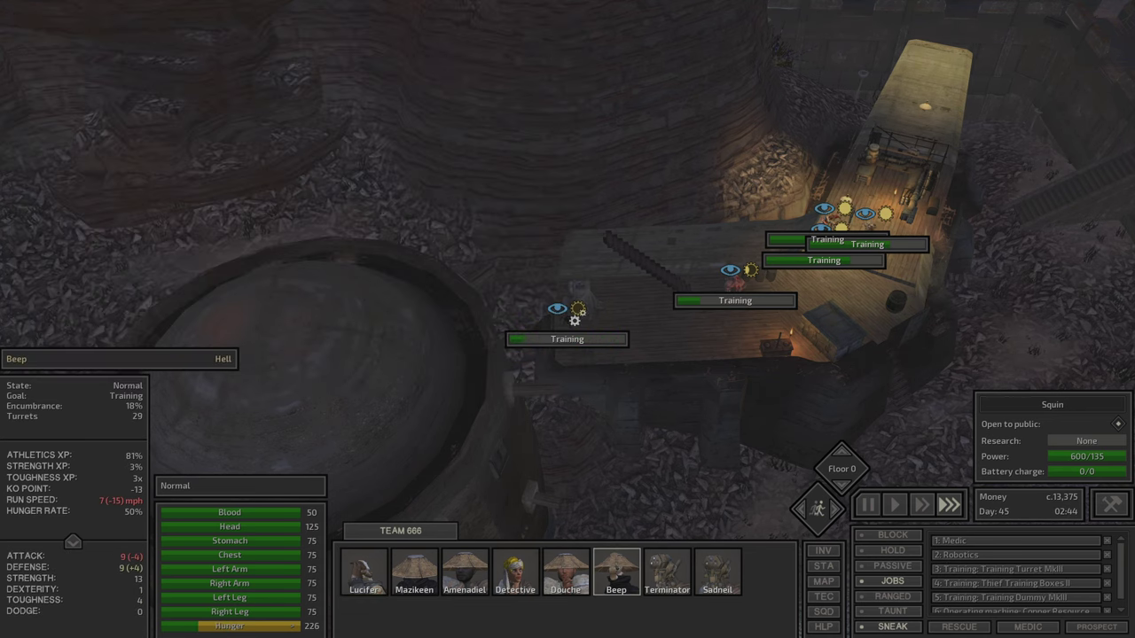
left_click(612, 304)
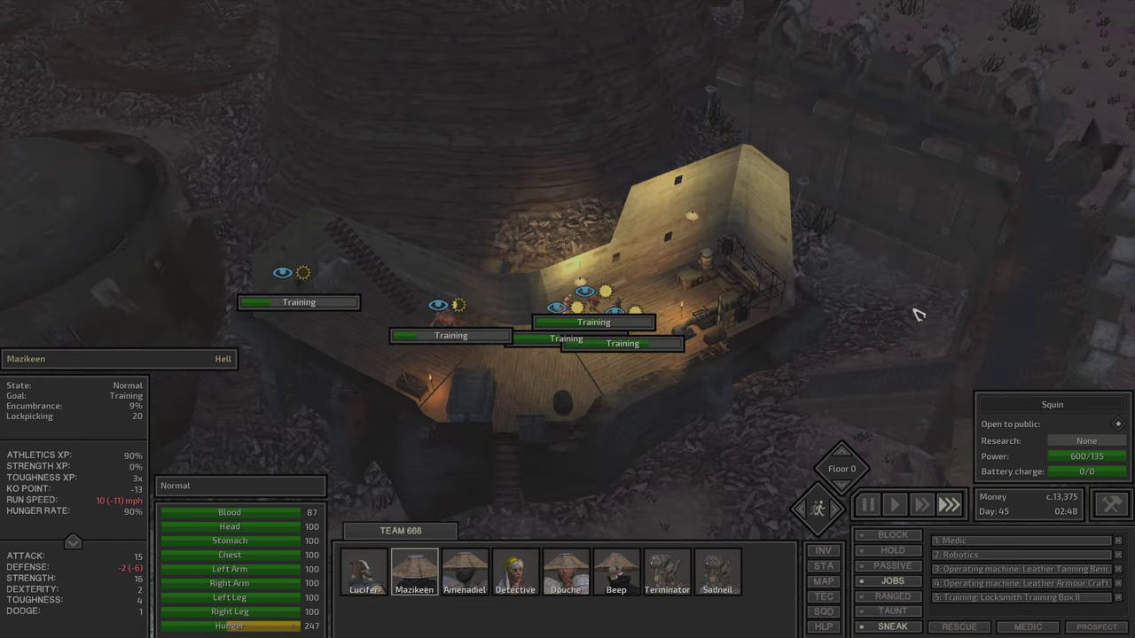
key("o")
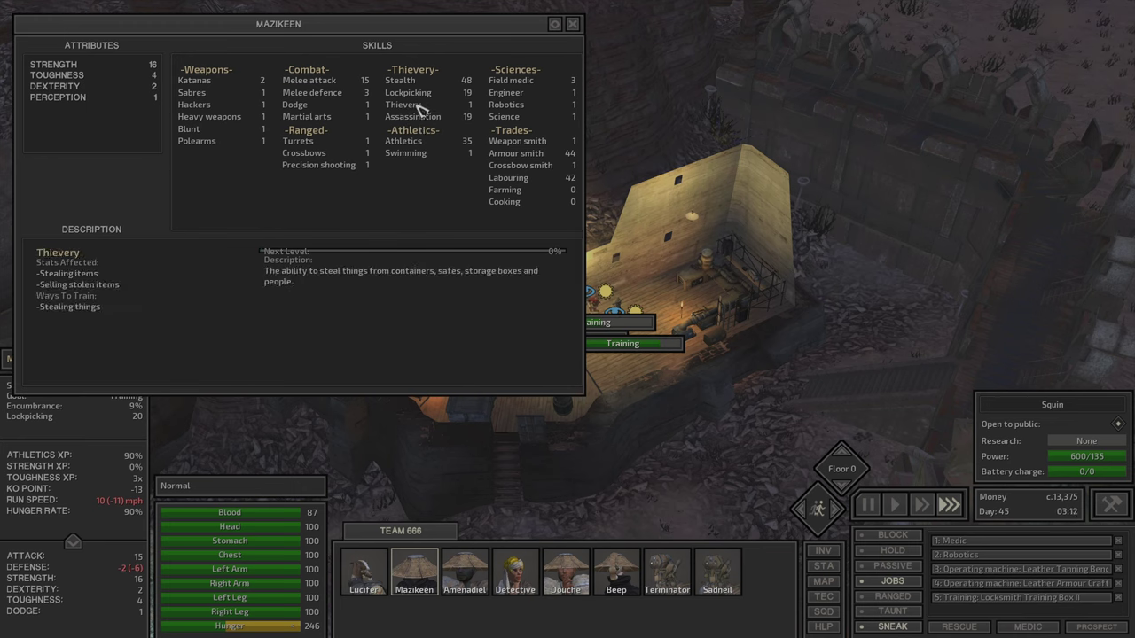
Page the skills window through Amenadiel, Detective, Douche and the remaining crew
mouse_move(408, 92)
key("Tab")
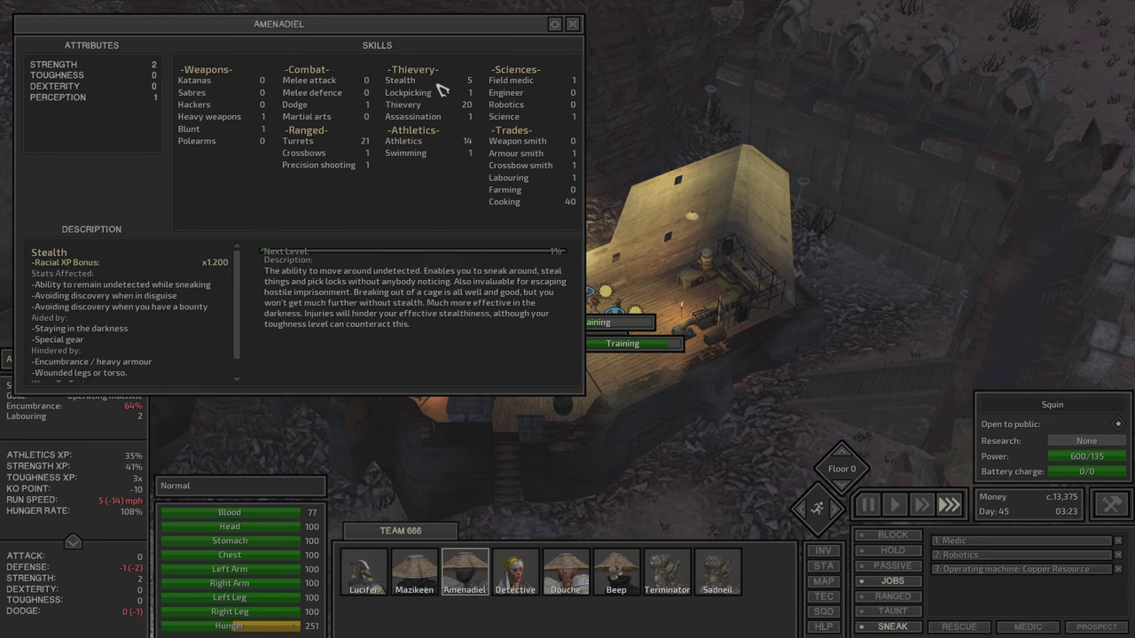
key("Tab")
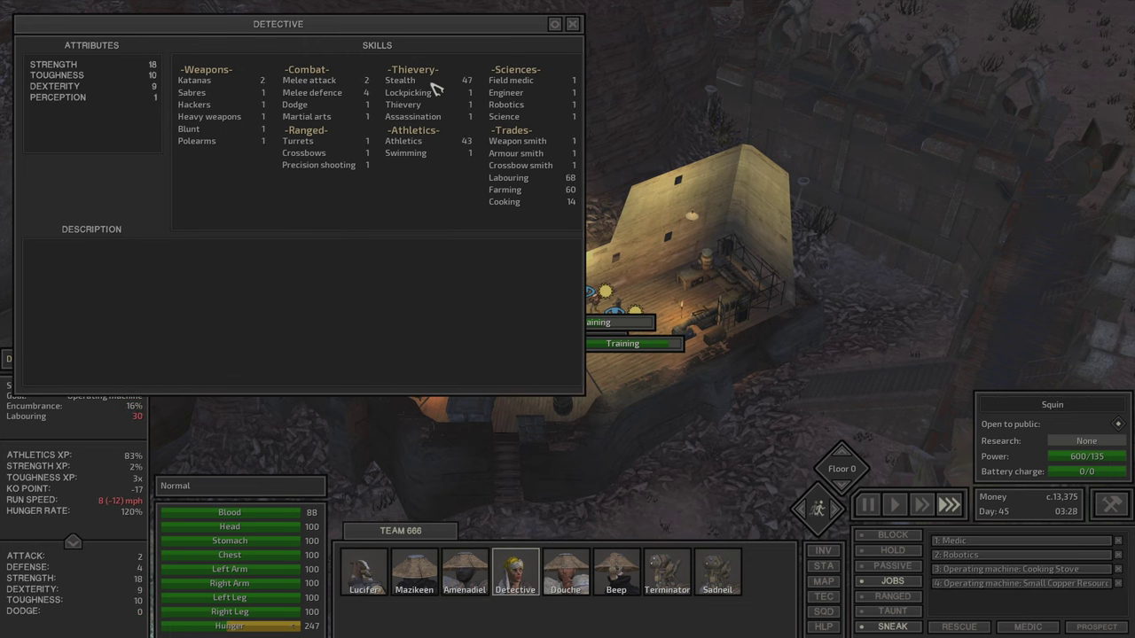
key("Tab")
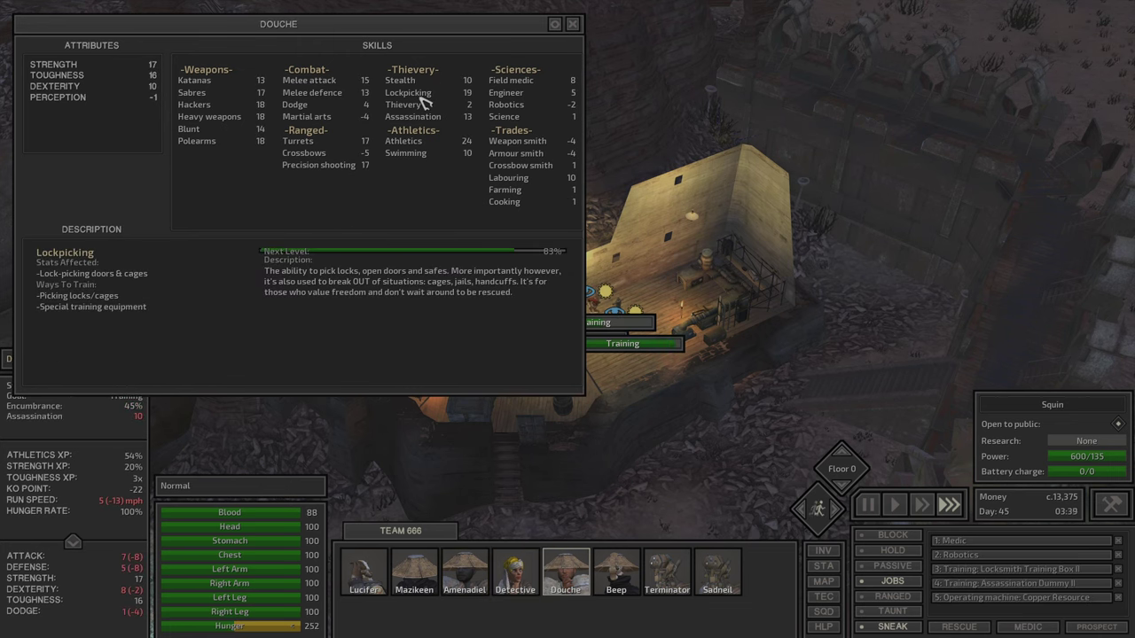
scroll(770, 319, "up", 3)
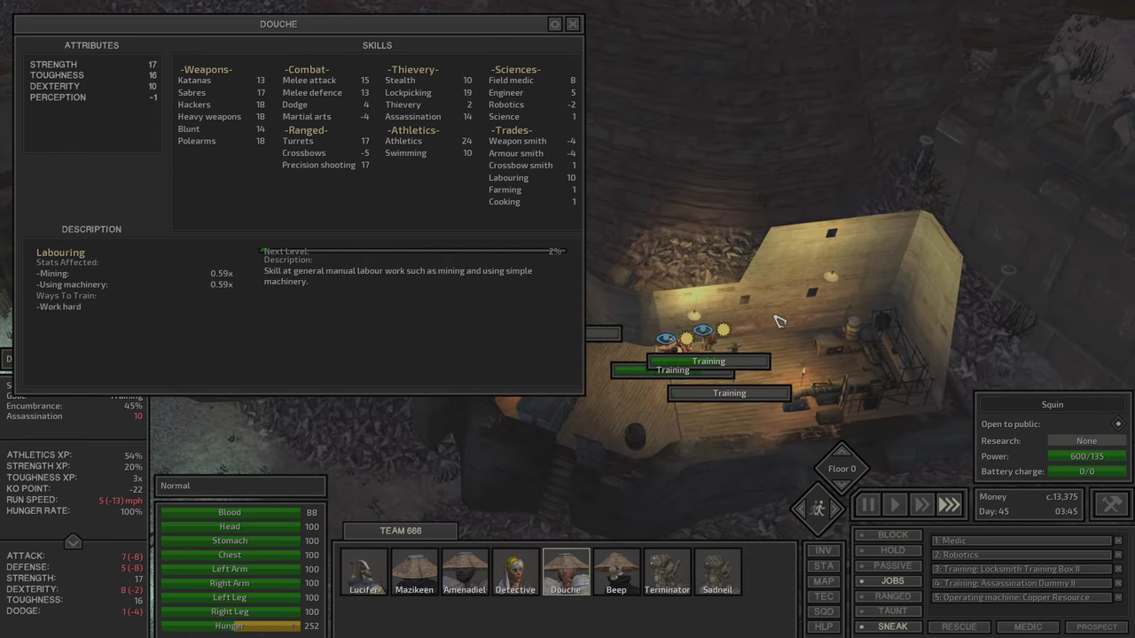
key("Tab")
key("Tab")
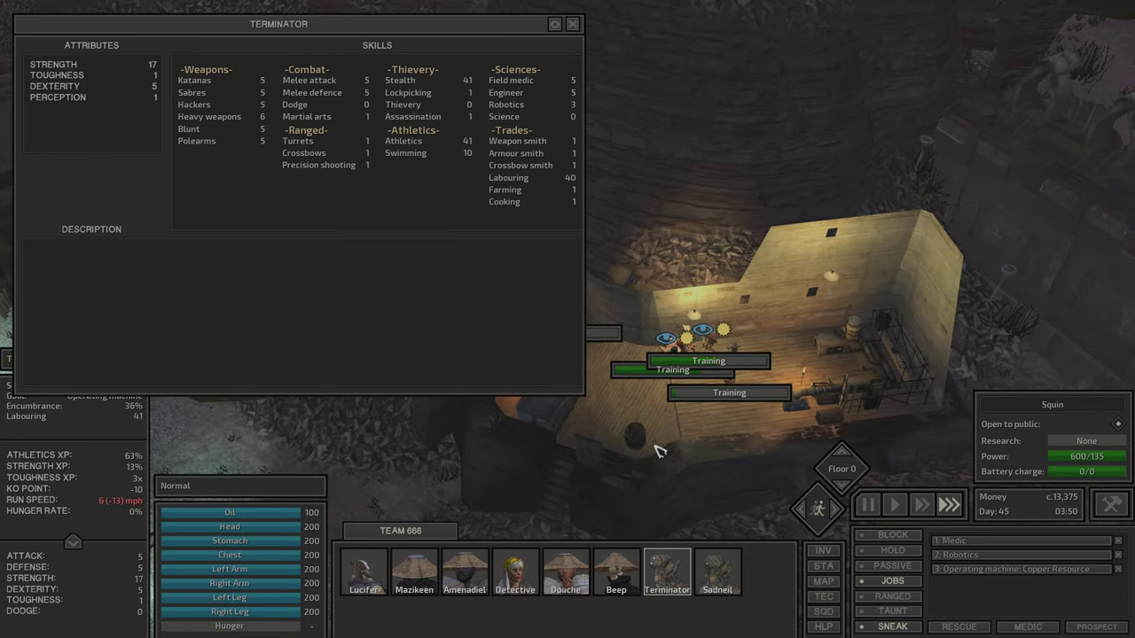
key("Tab")
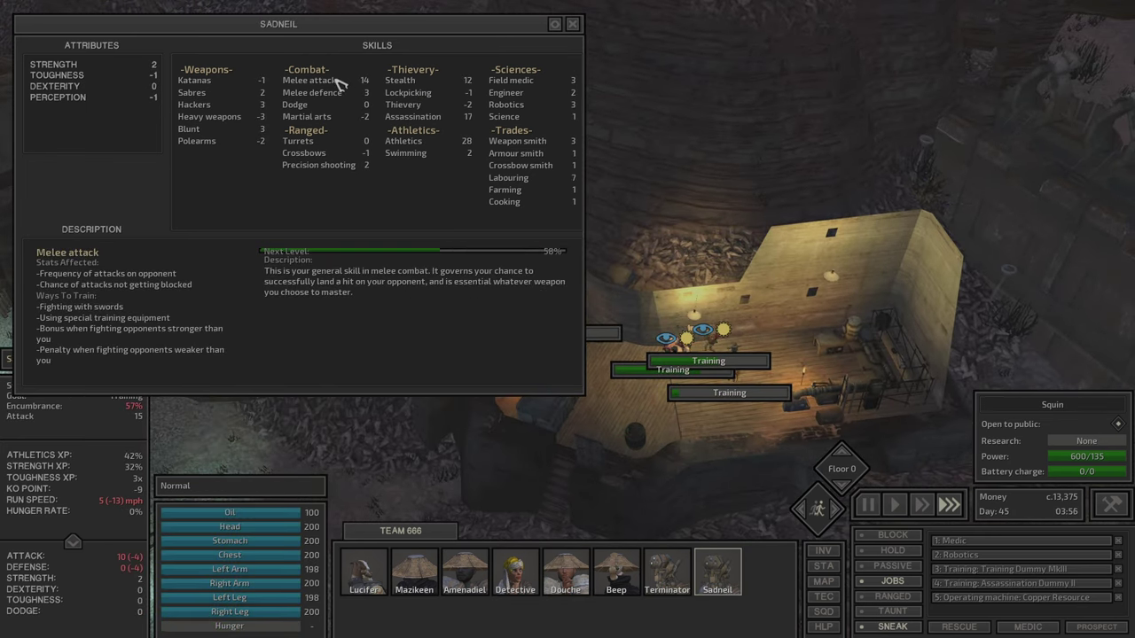
Review Lucifer's skills repeatedly and inspect the Thief Training Boxes II machine
key("Escape")
key("Tab")
key("c")
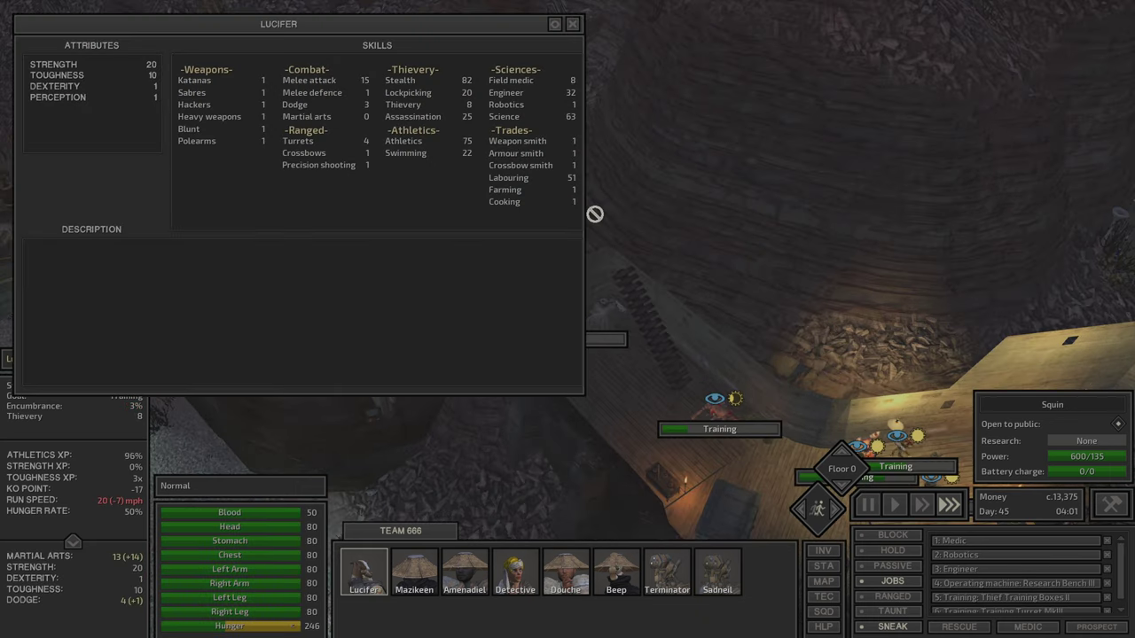
key("Escape")
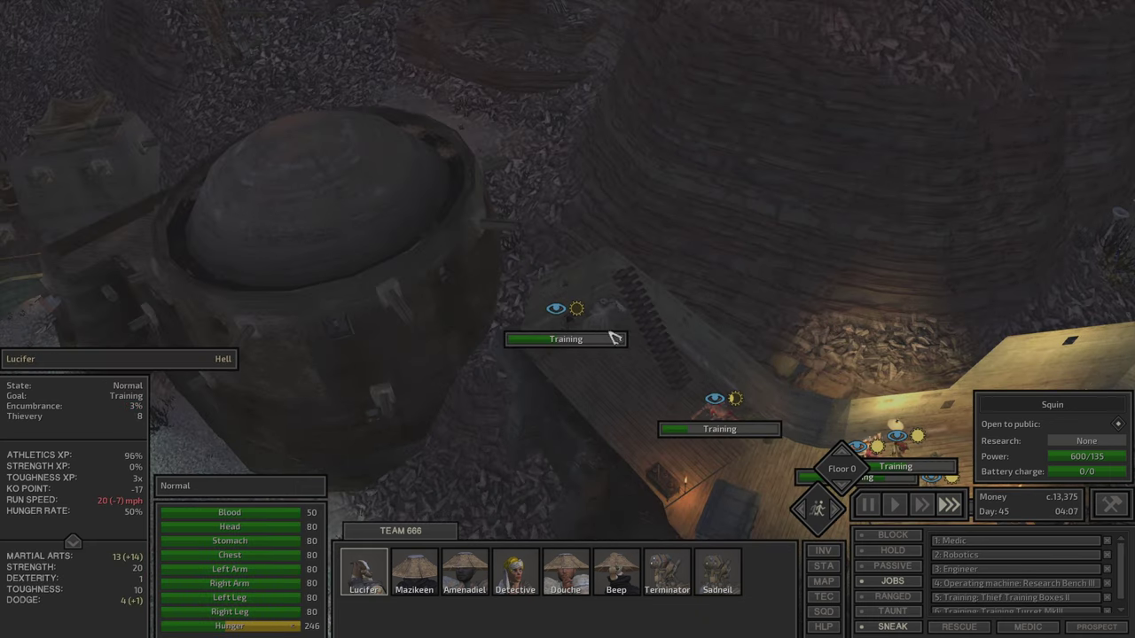
left_click(612, 335)
key("c")
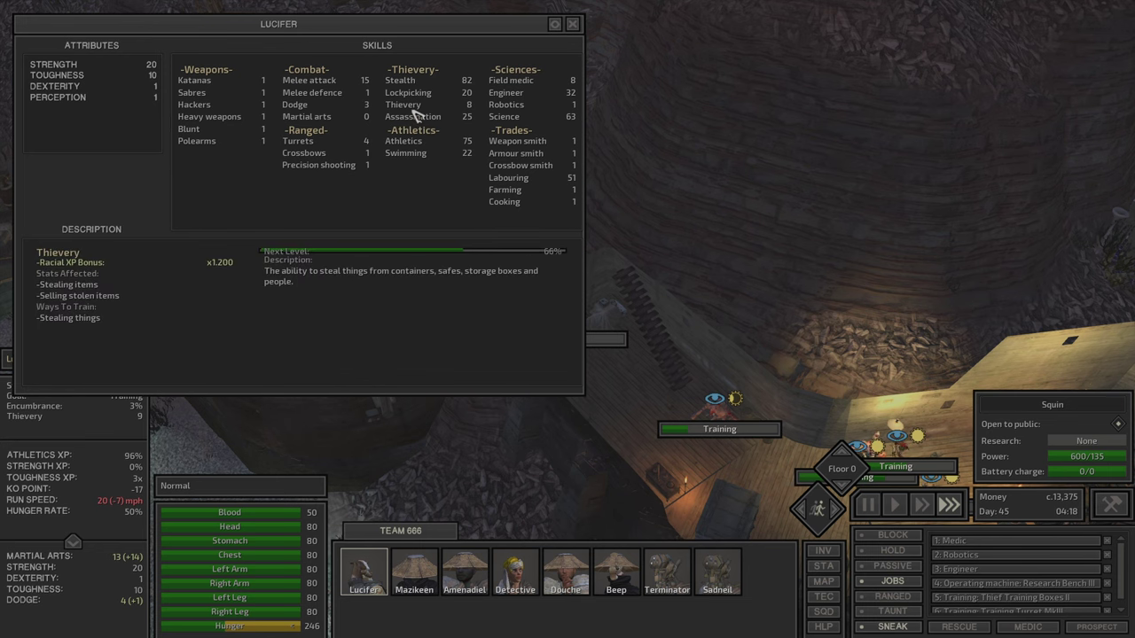
key("Escape")
key("c")
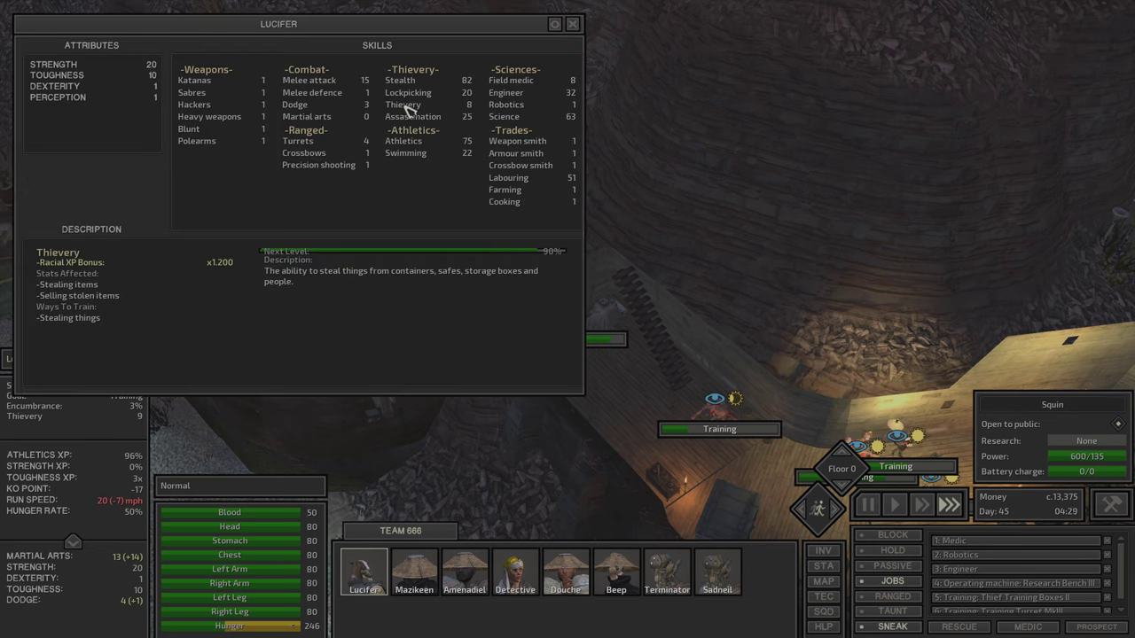
key("Escape")
Review Beep's skills, then close the view to watch the crew train
key("F6")
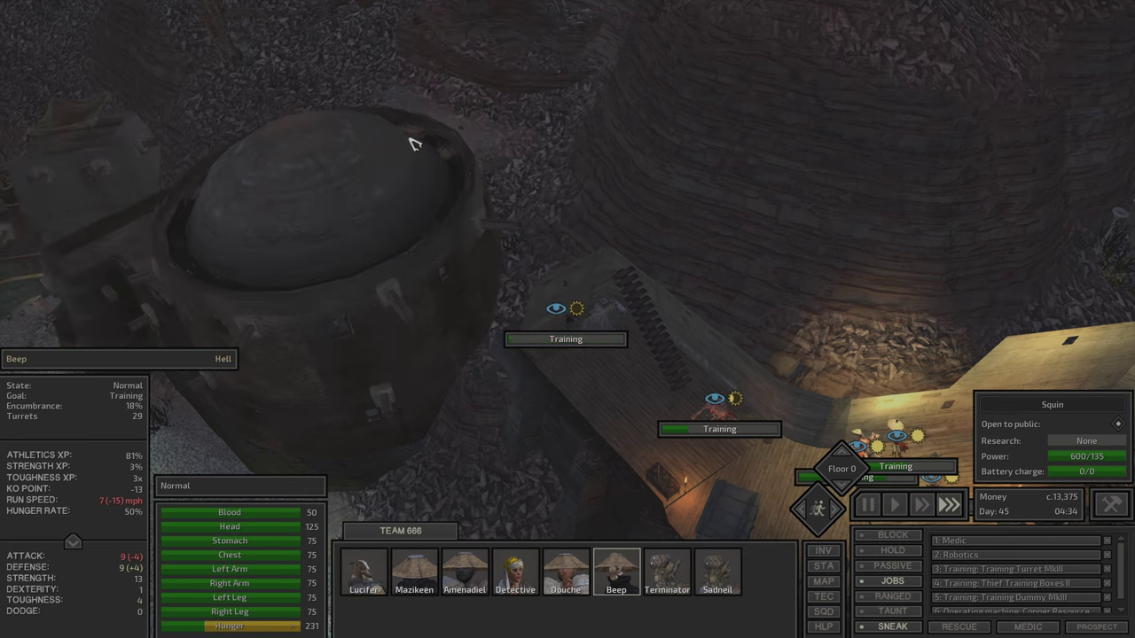
key("c")
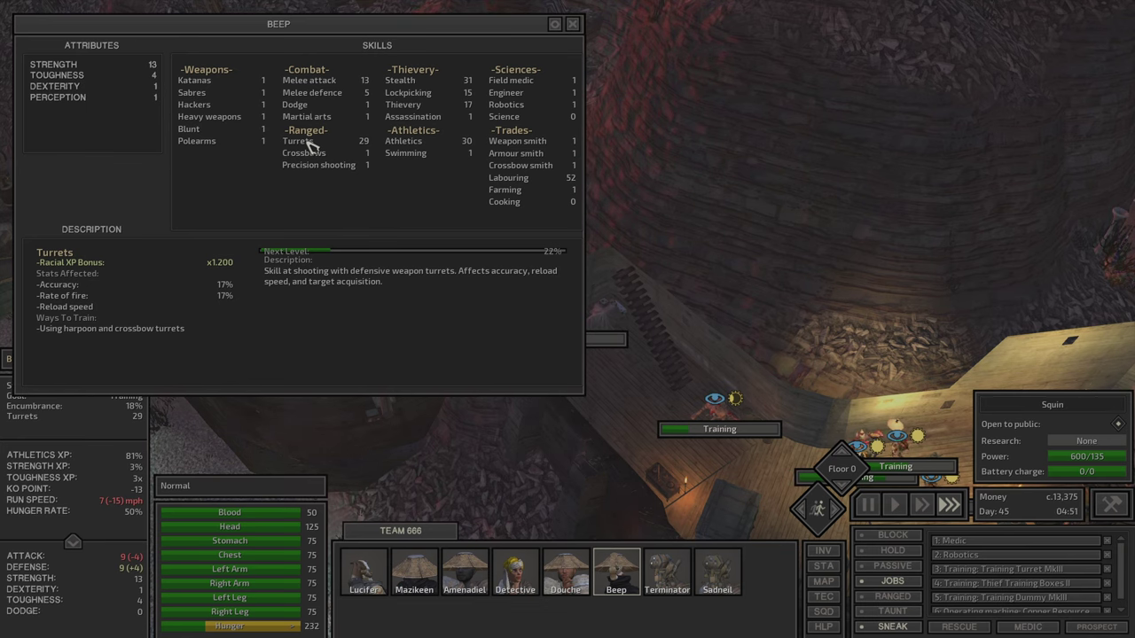
scroll(758, 402, "up", 2)
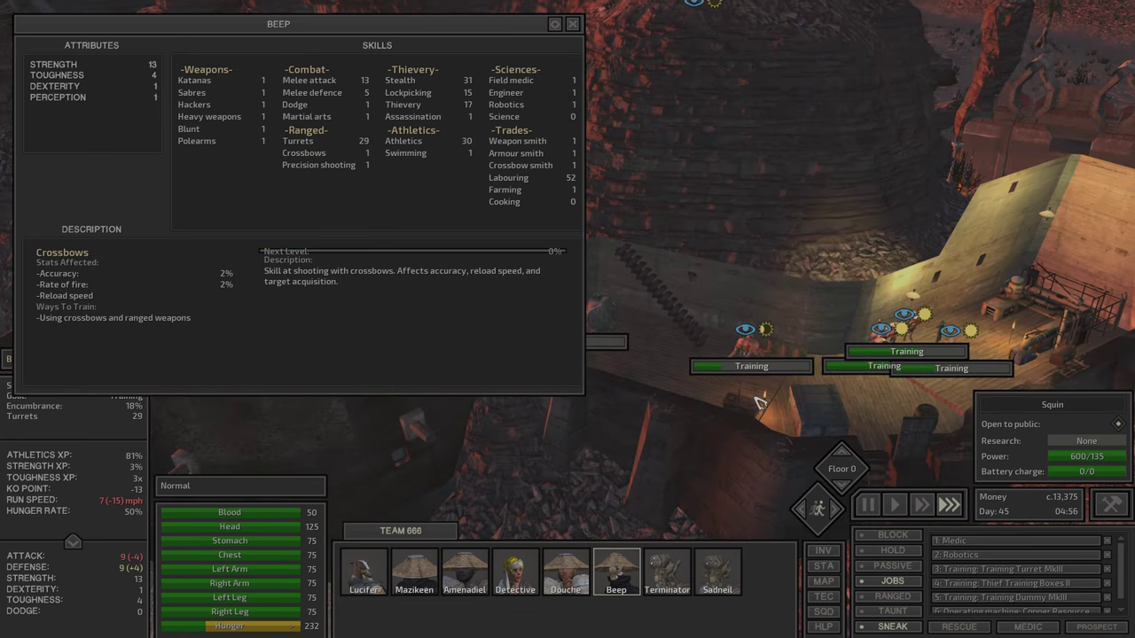
key("Escape")
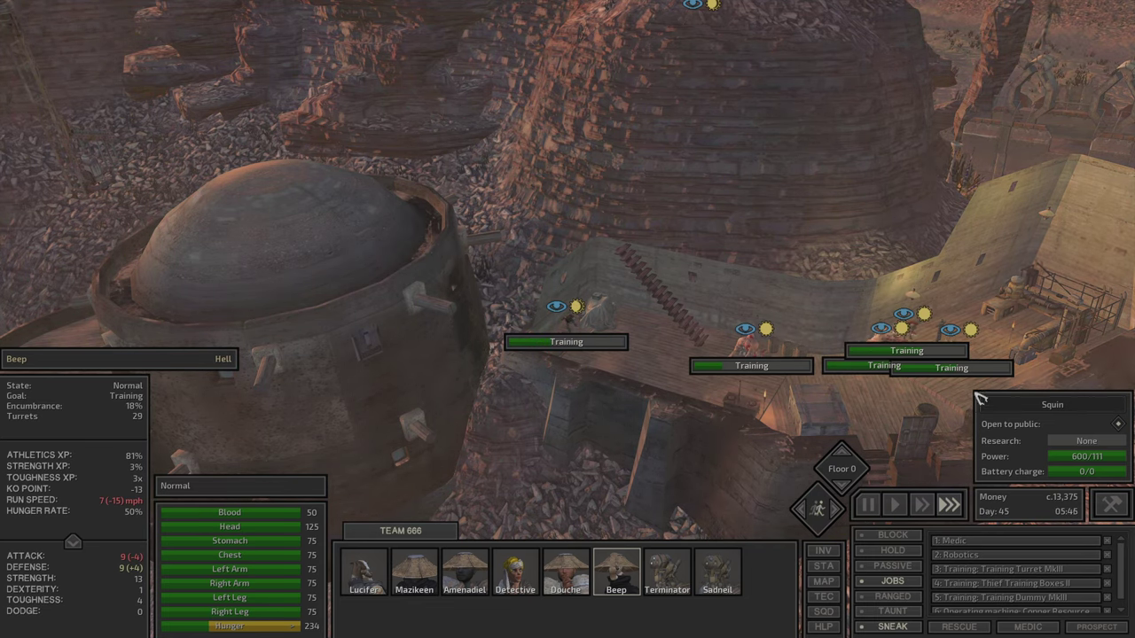
mouse_move(738, 404)
left_mouse_down()
mouse_move(749, 513)
mouse_move(616, 375)
left_mouse_up()
left_click(669, 374)
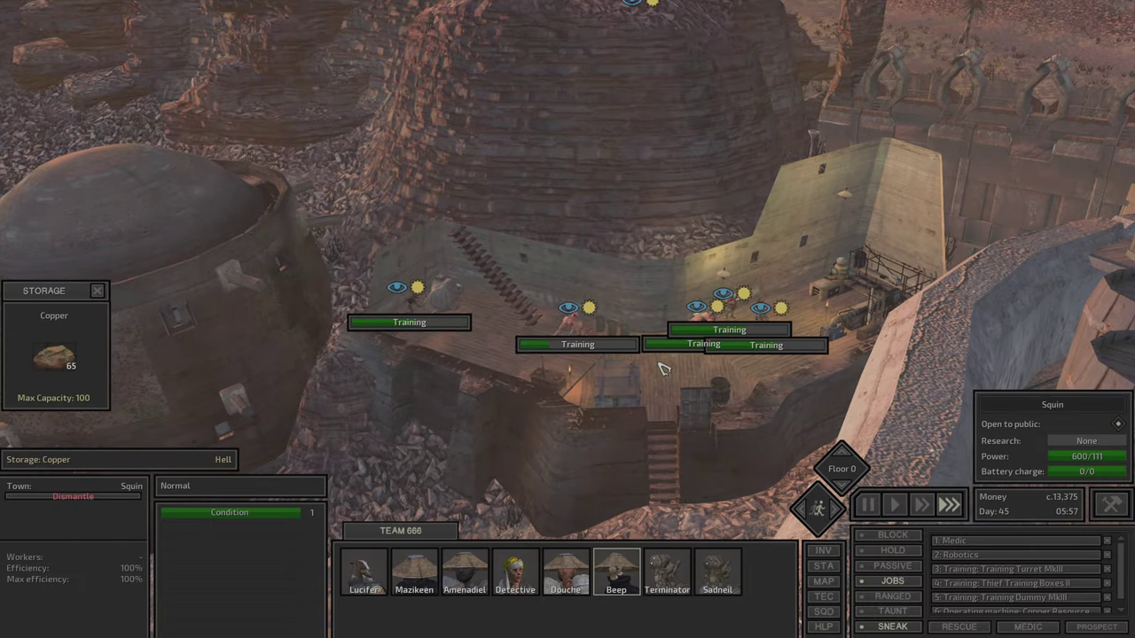
left_click(717, 571)
key("i")
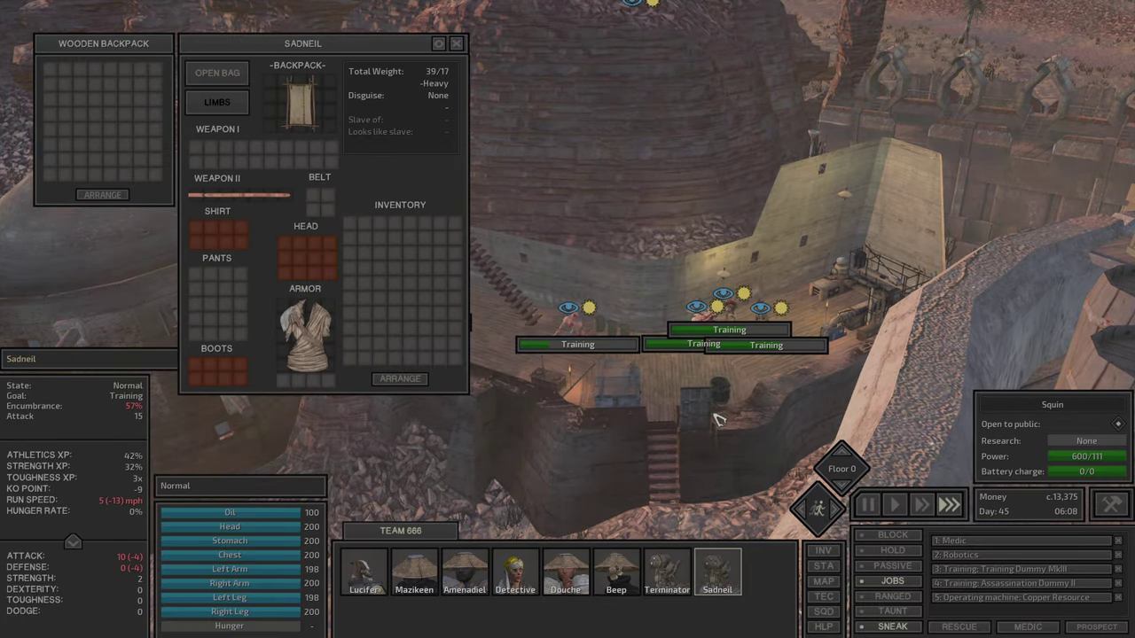
key("w")
key("i")
key("s")
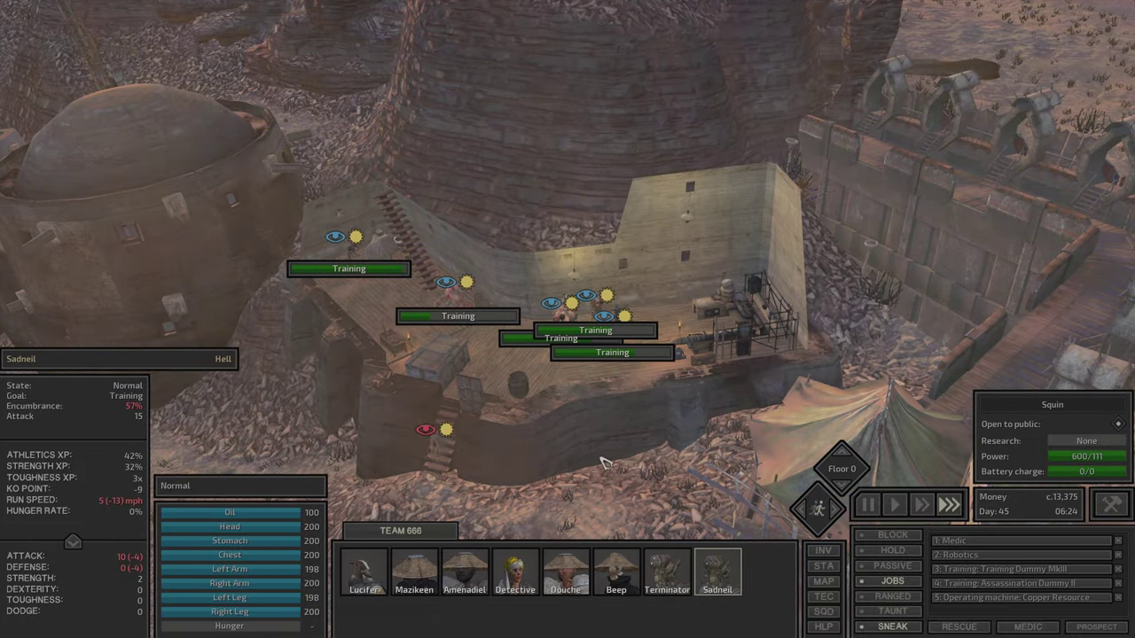
key("s")
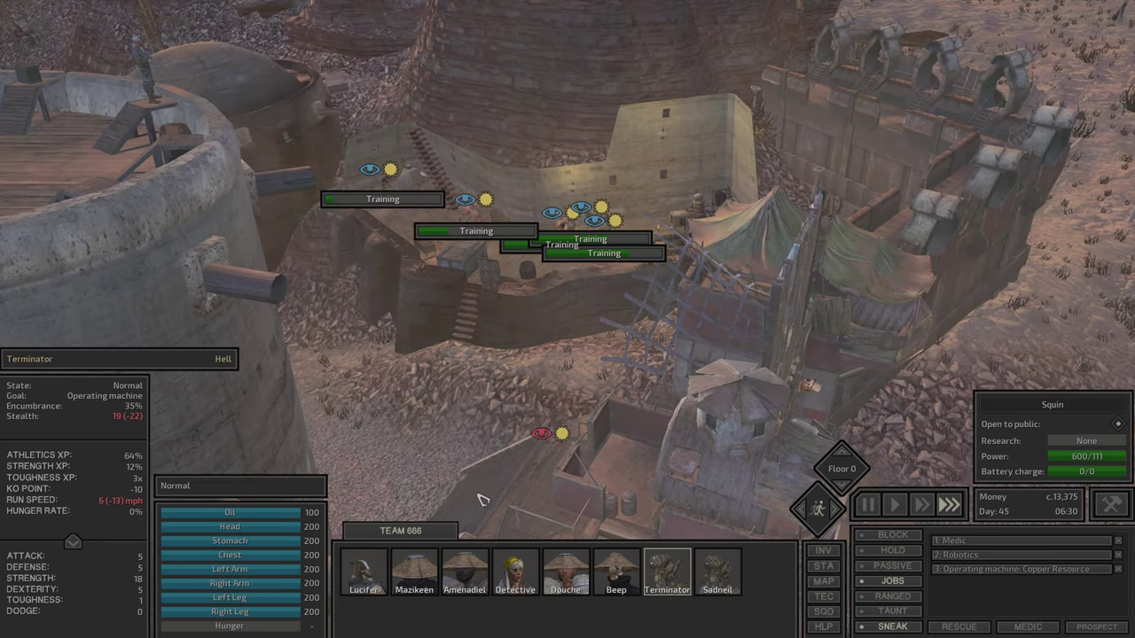
key("w")
left_click(645, 432)
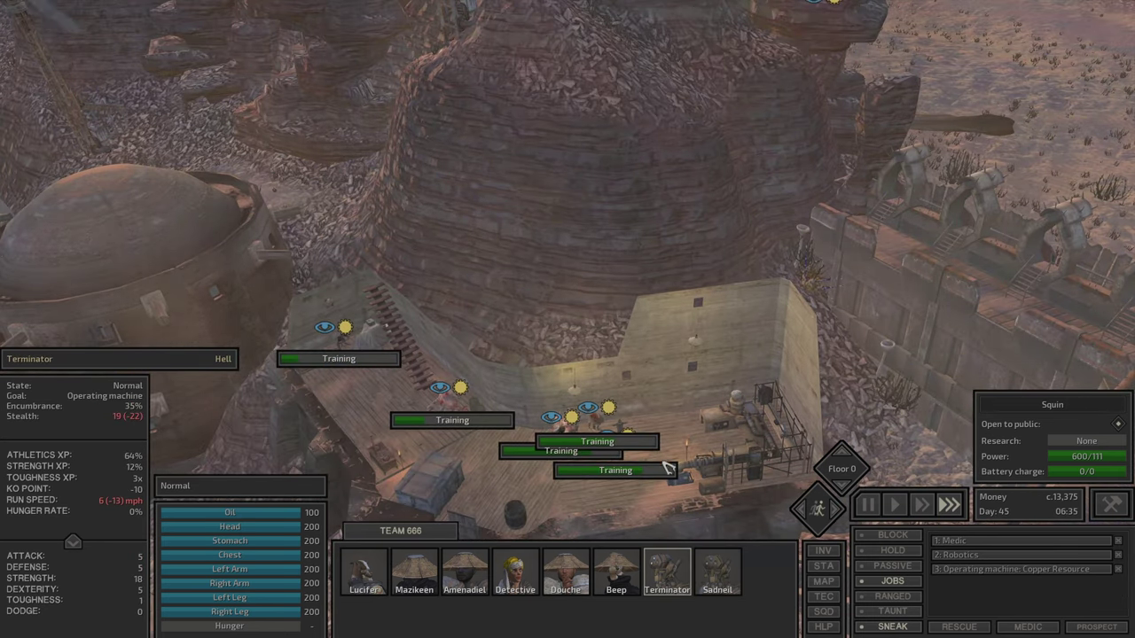
left_click(364, 572)
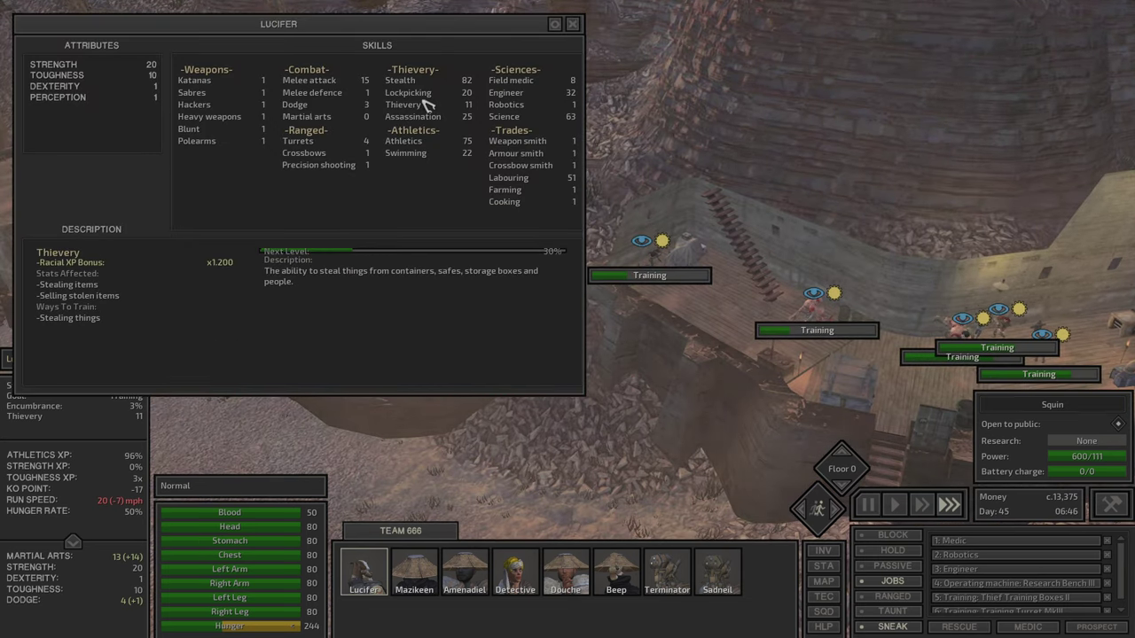
Page the skills window through the squad to Sadneil, then close it
key("Tab")
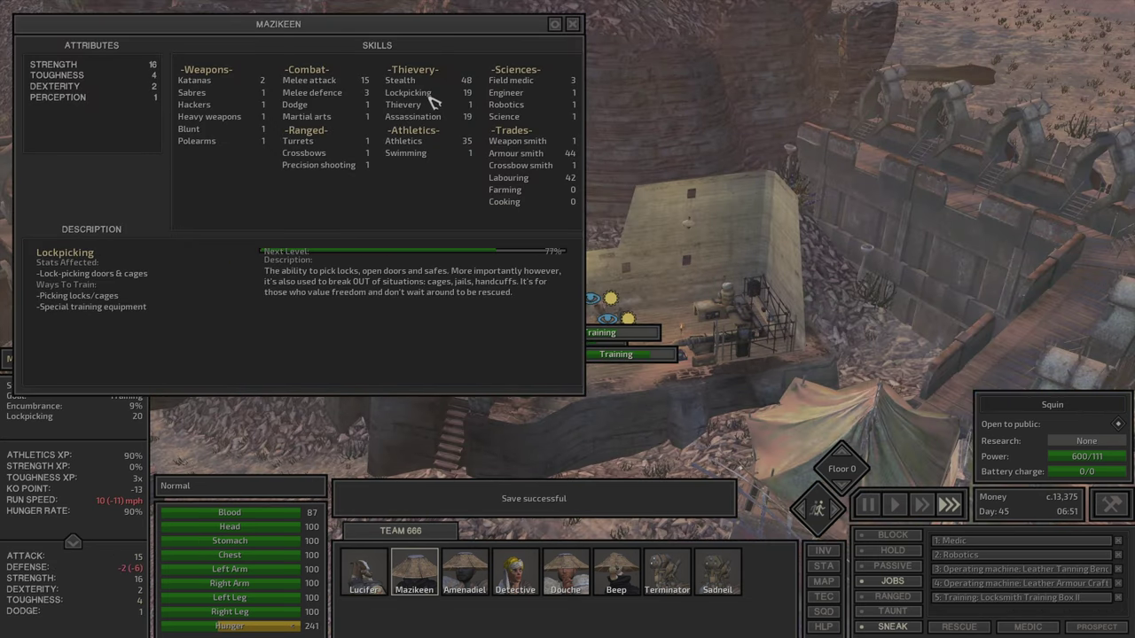
key("Tab")
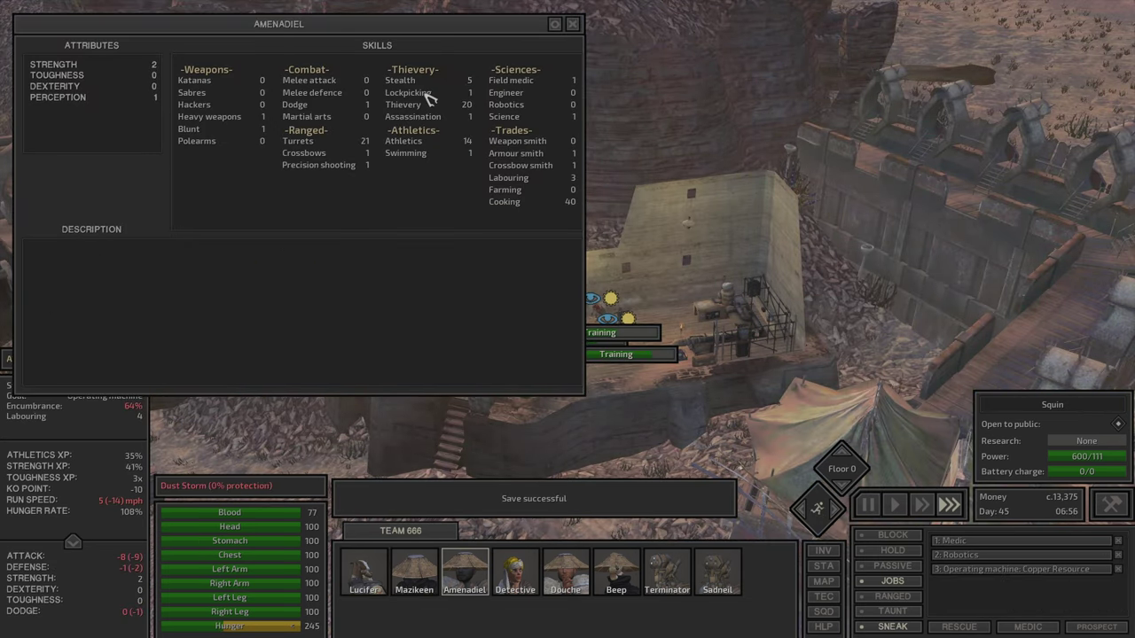
key("Tab")
key("Tab")
mouse_move(400, 80)
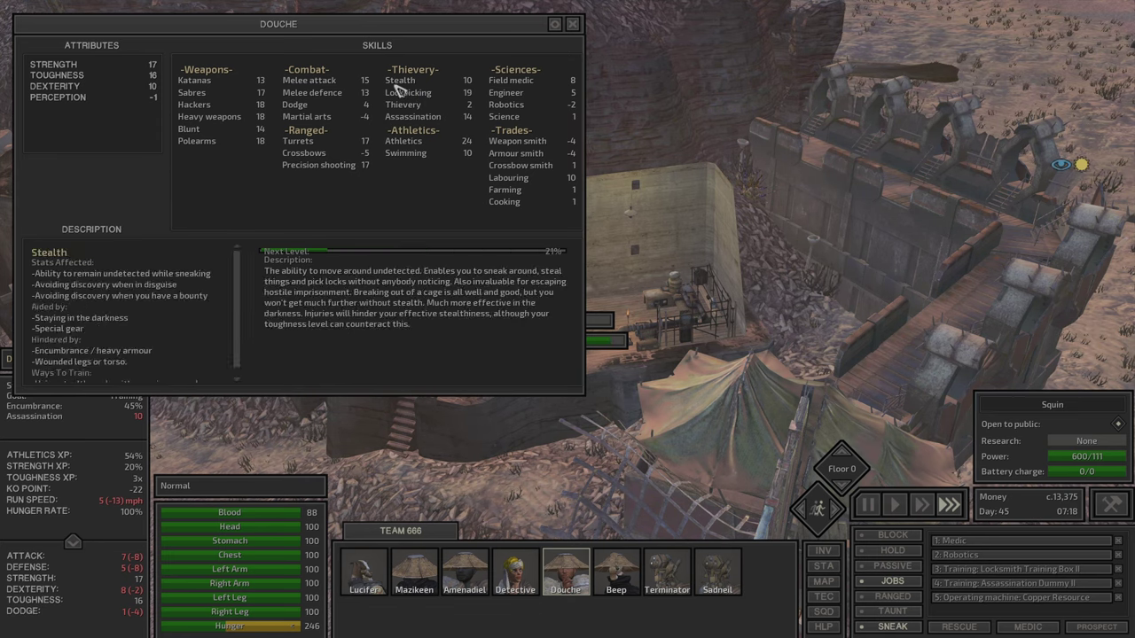
key("Tab")
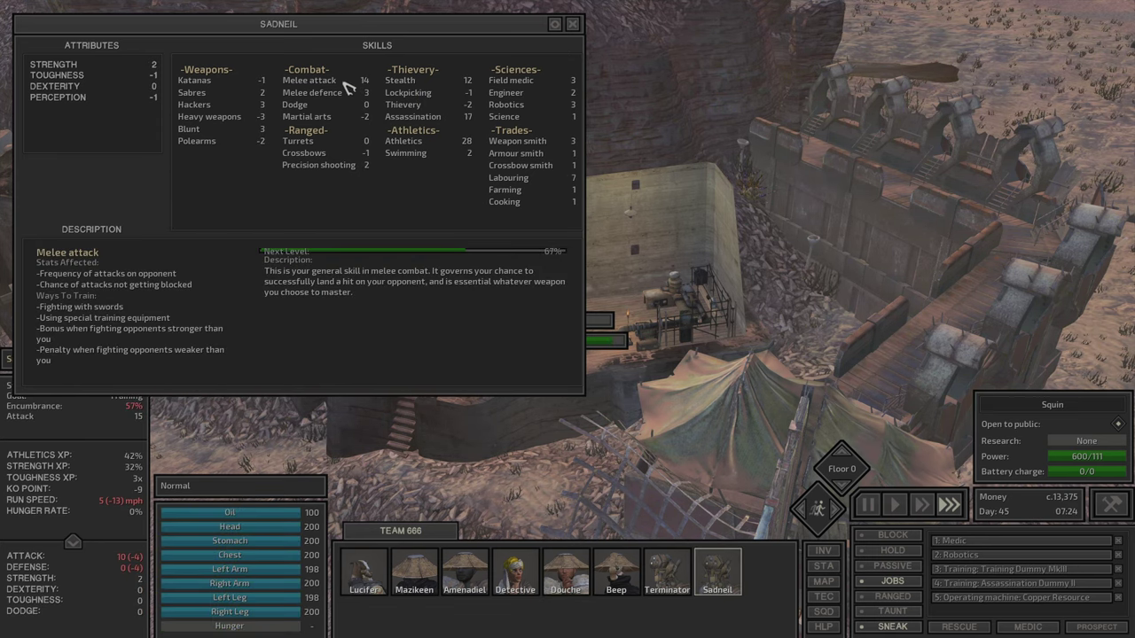
key("Escape")
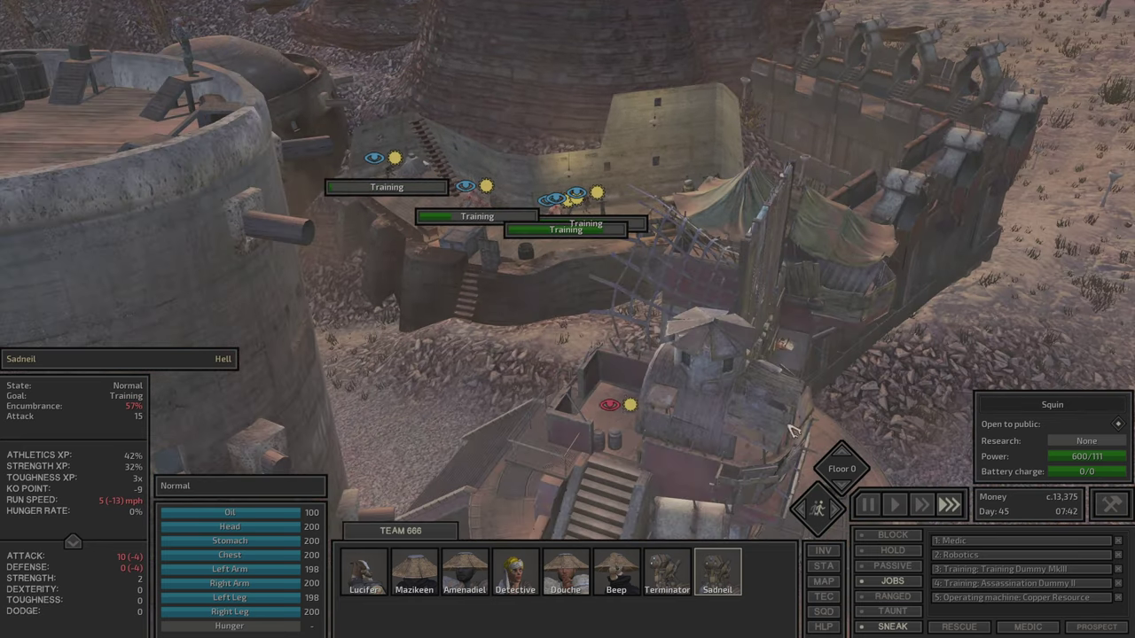
Remove Sadneil's Training Dummy MkIII job and Amenadiel's Copper Resource job
left_click(769, 454)
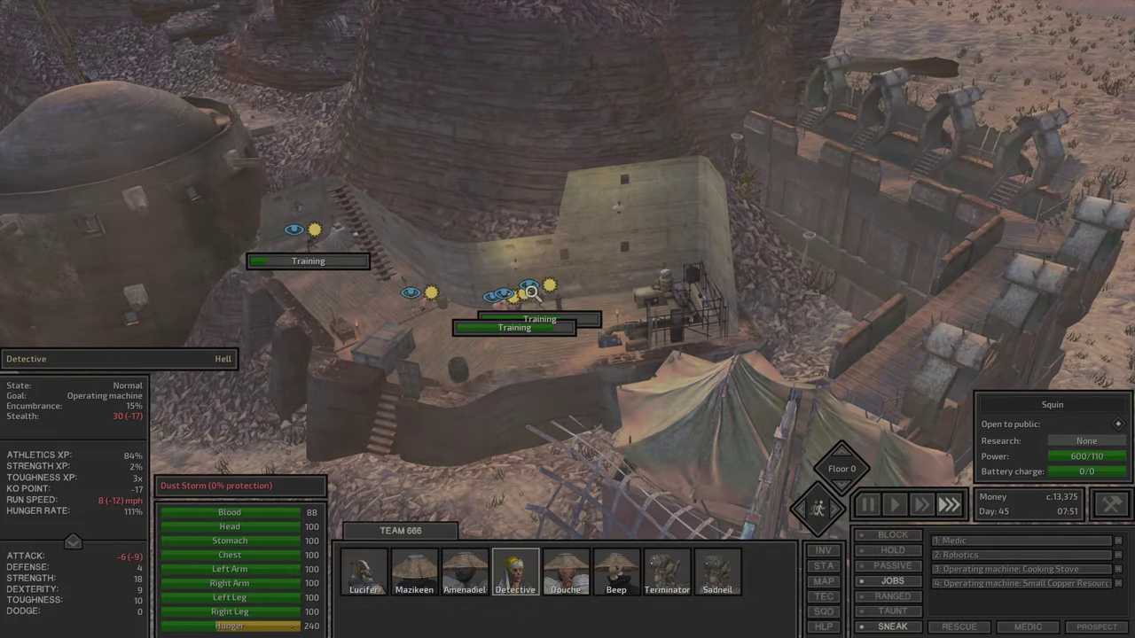
left_click(544, 306)
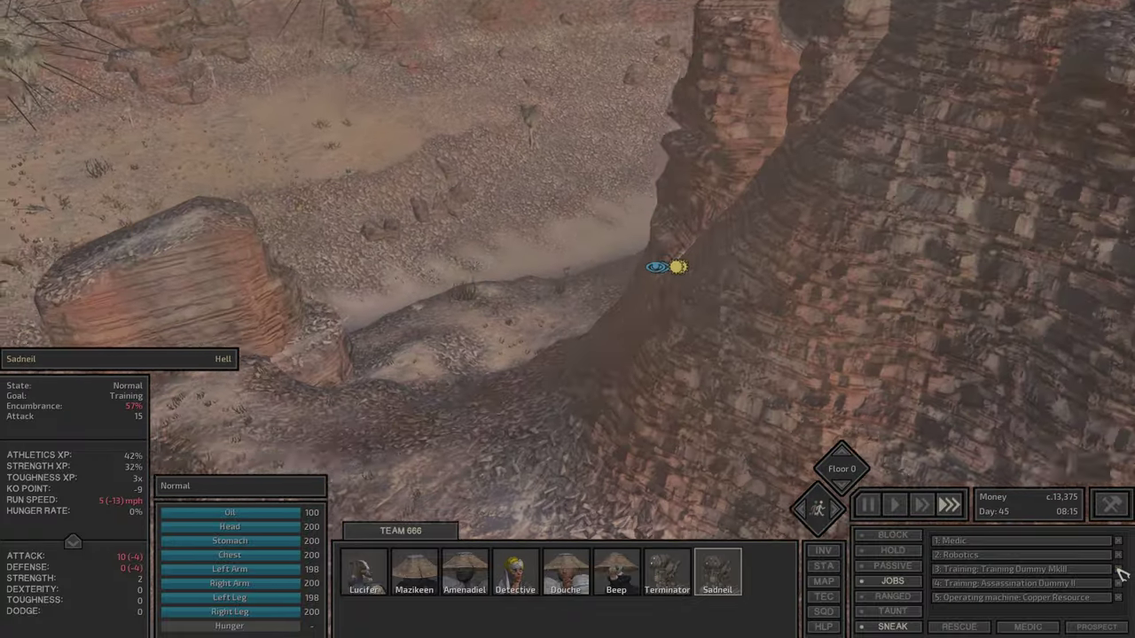
left_click(1118, 569)
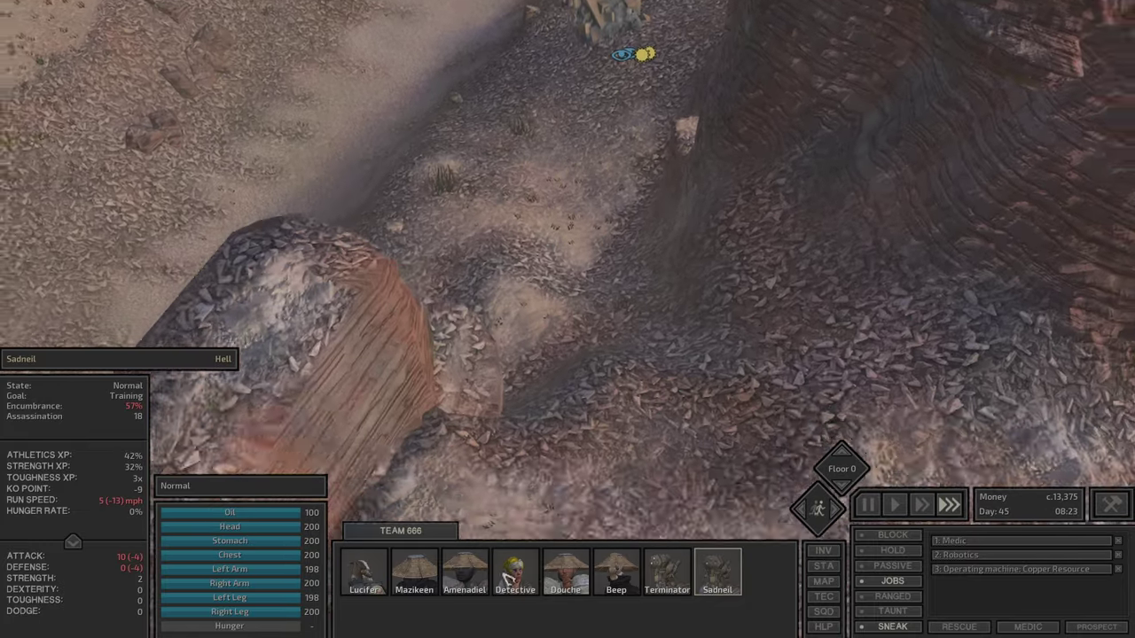
left_click(463, 584)
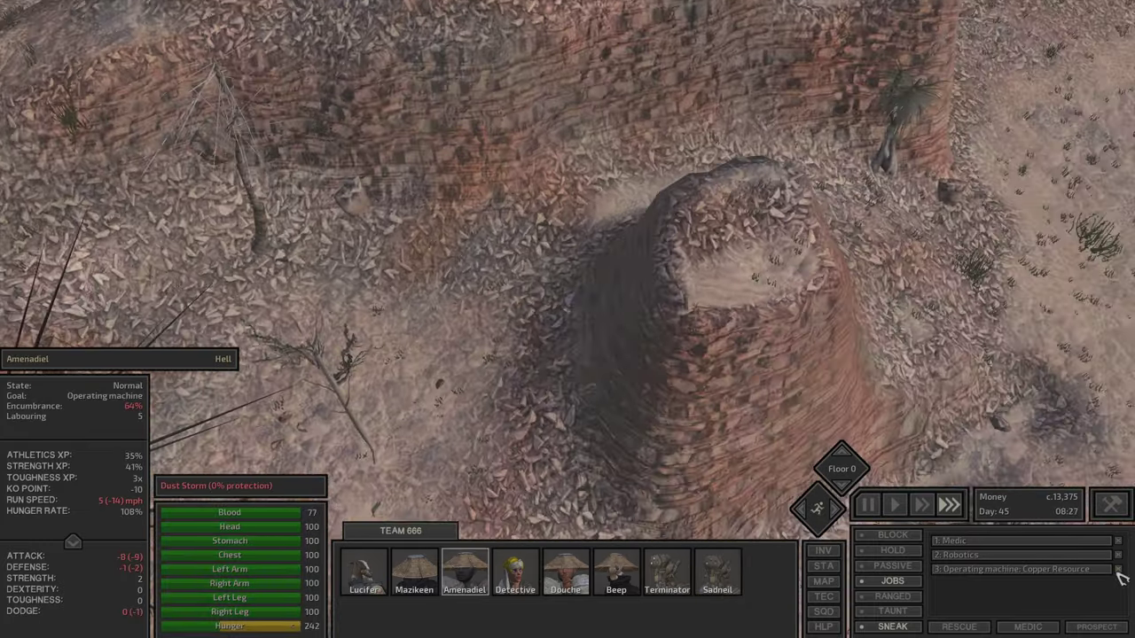
left_click(1118, 569)
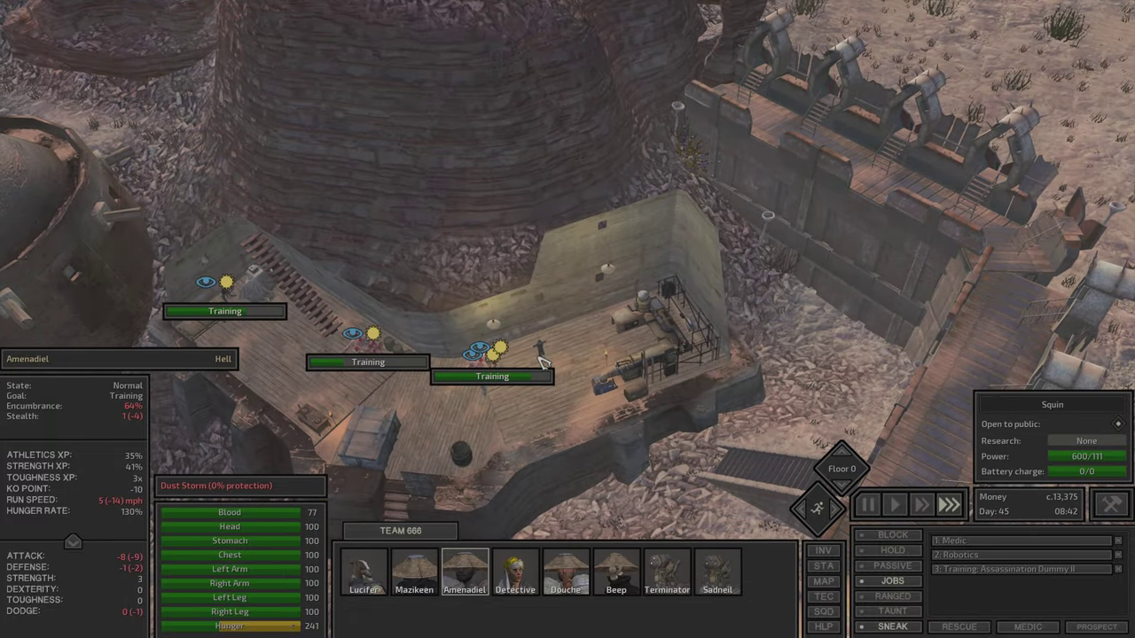
Review Sadneil's character sheet, showing Athletics 29 and Melee attack 14
double_click(717, 572)
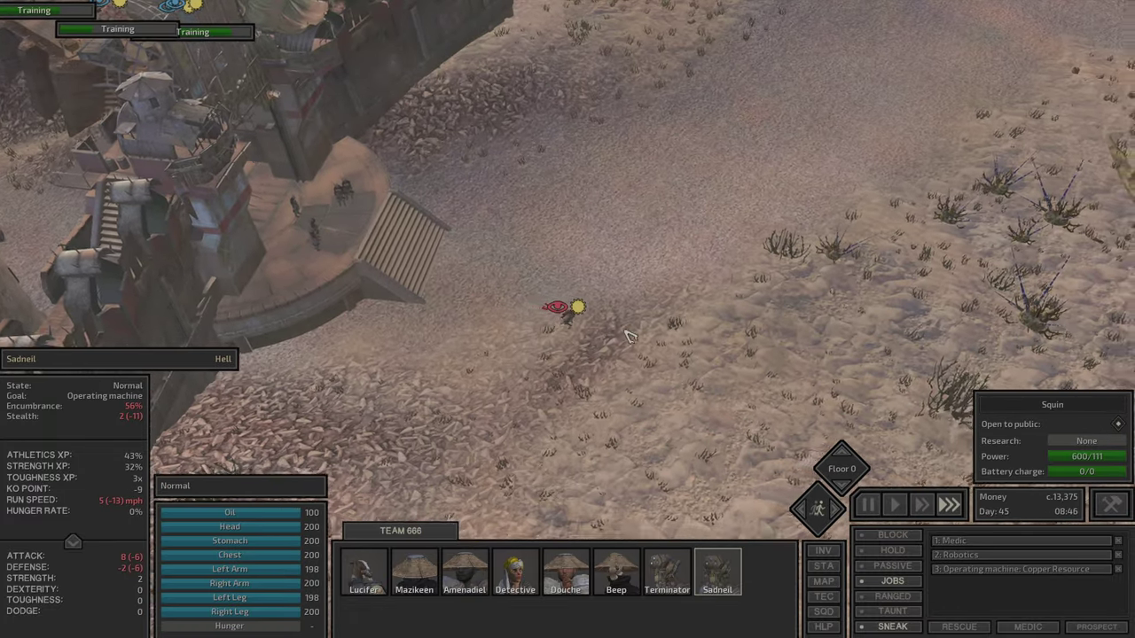
key("c")
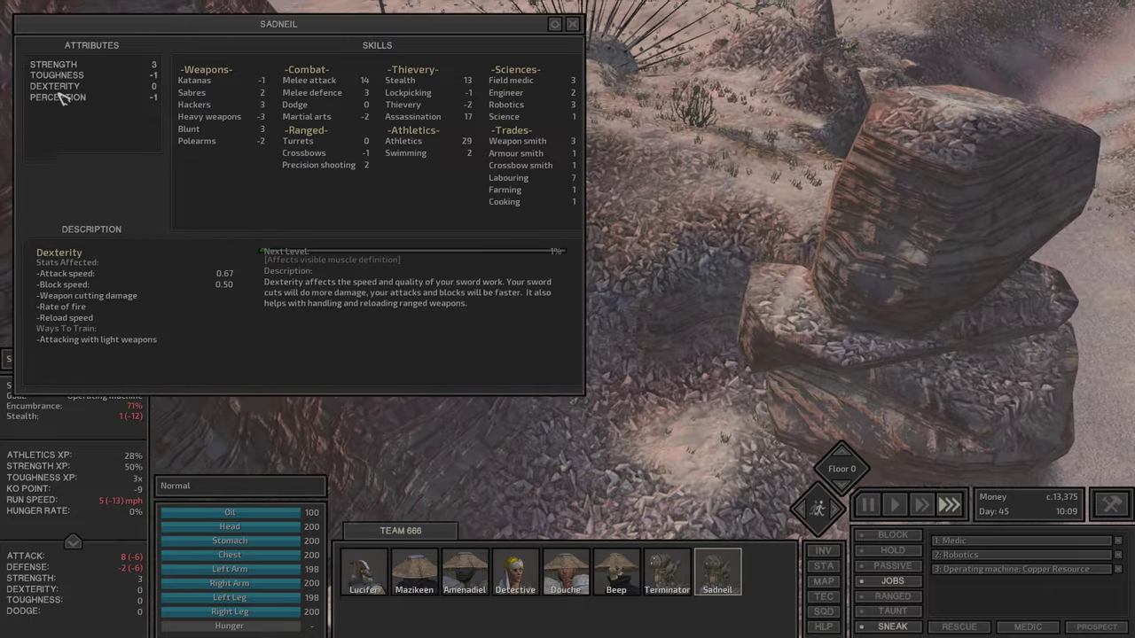
key("Escape")
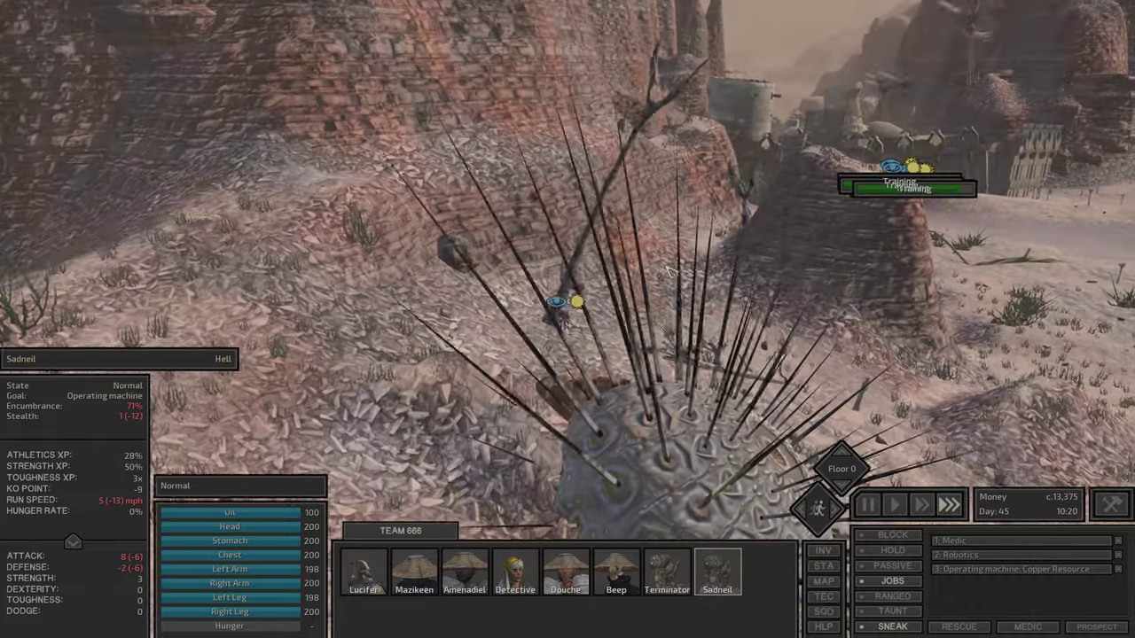
Recheck Sadneil's stats, then review Amenadiel's skills, dismissing an incoming call
key("c")
key("Escape")
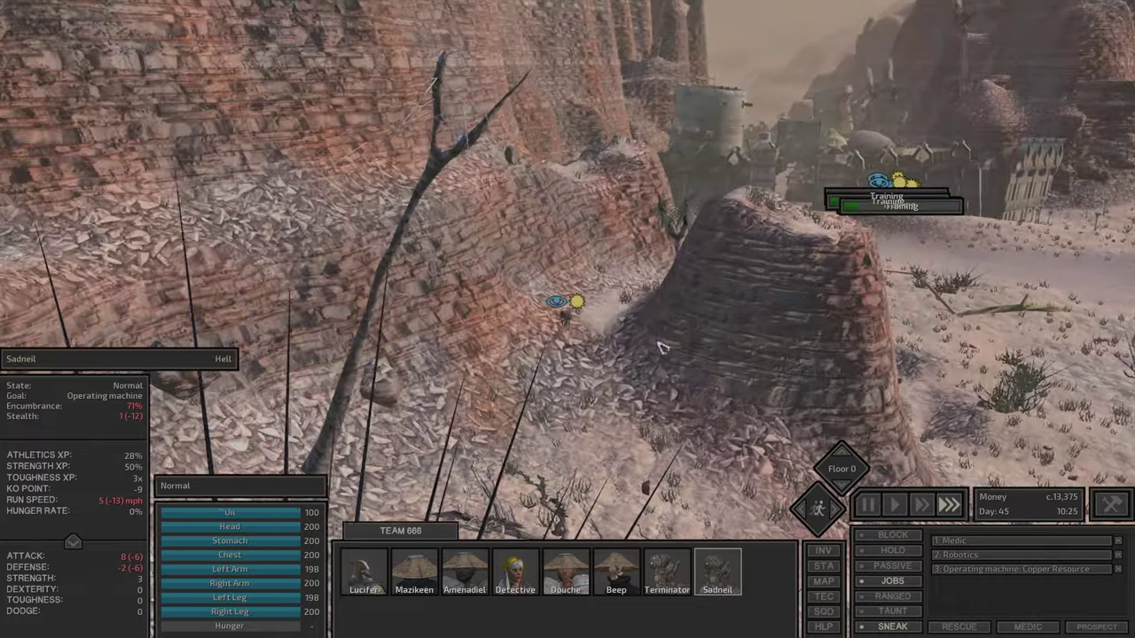
key("F1")
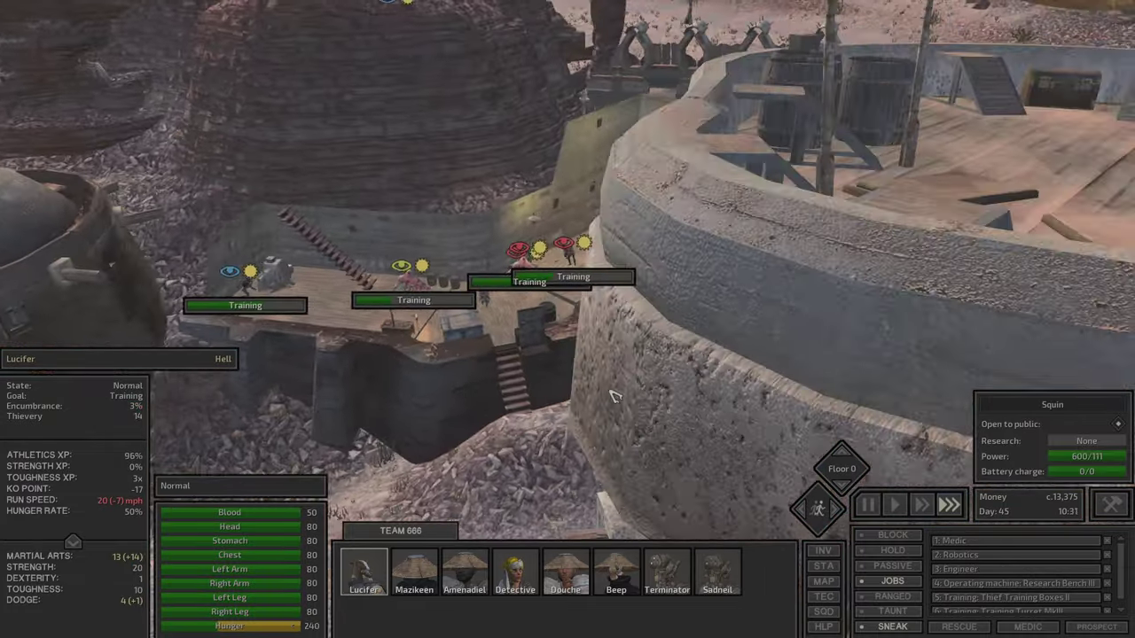
left_click(480, 578)
key("c")
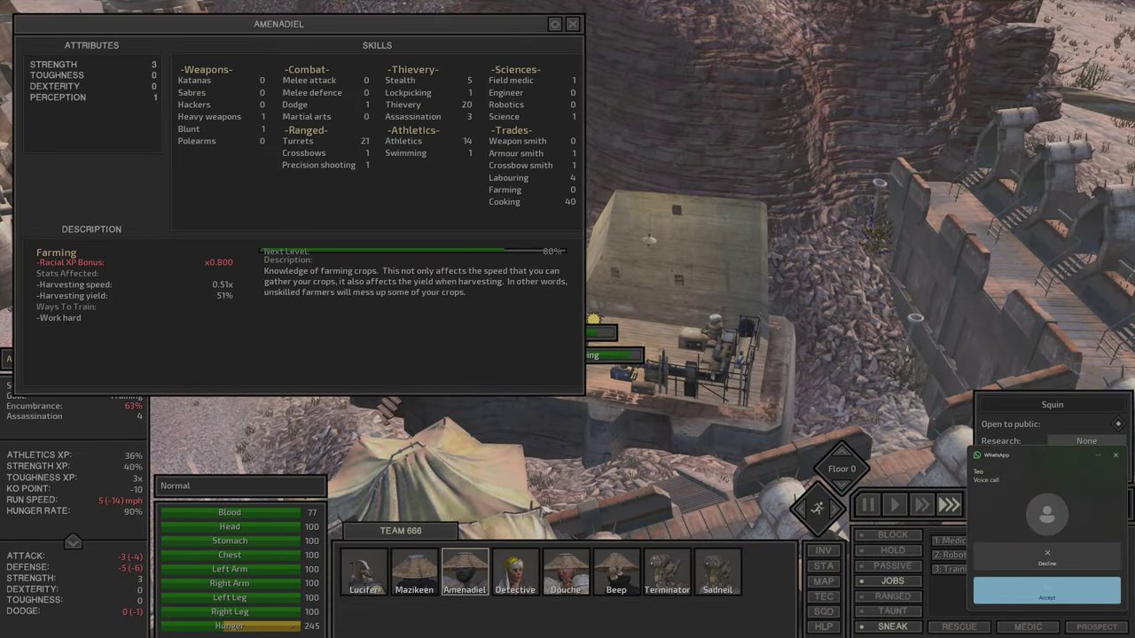
left_click(1115, 455)
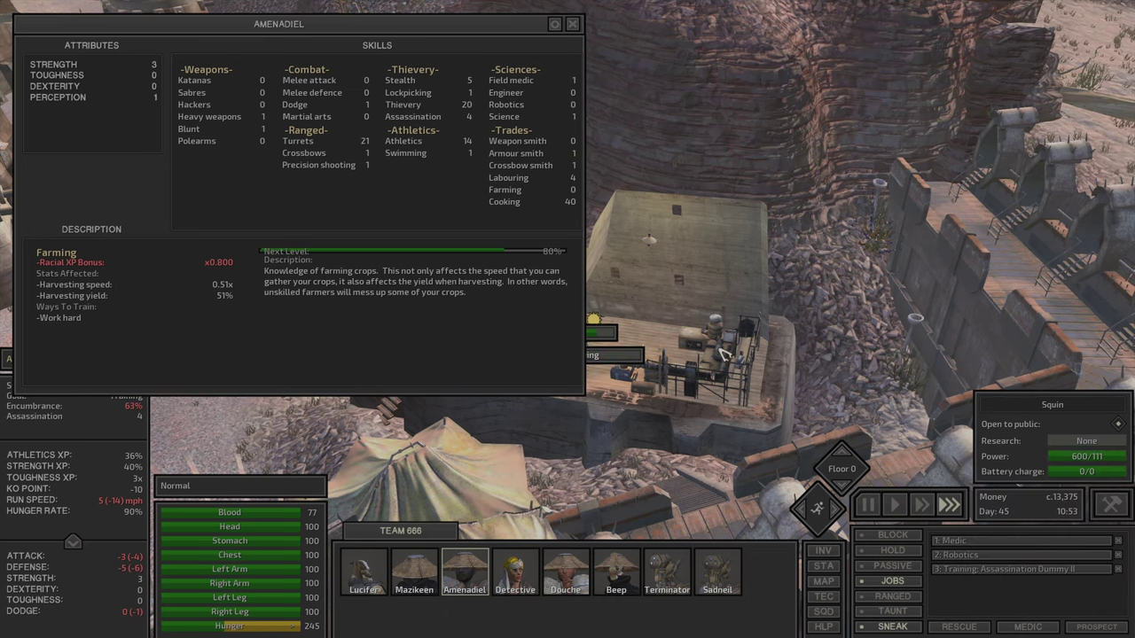
scroll(585, 381, "up", 3)
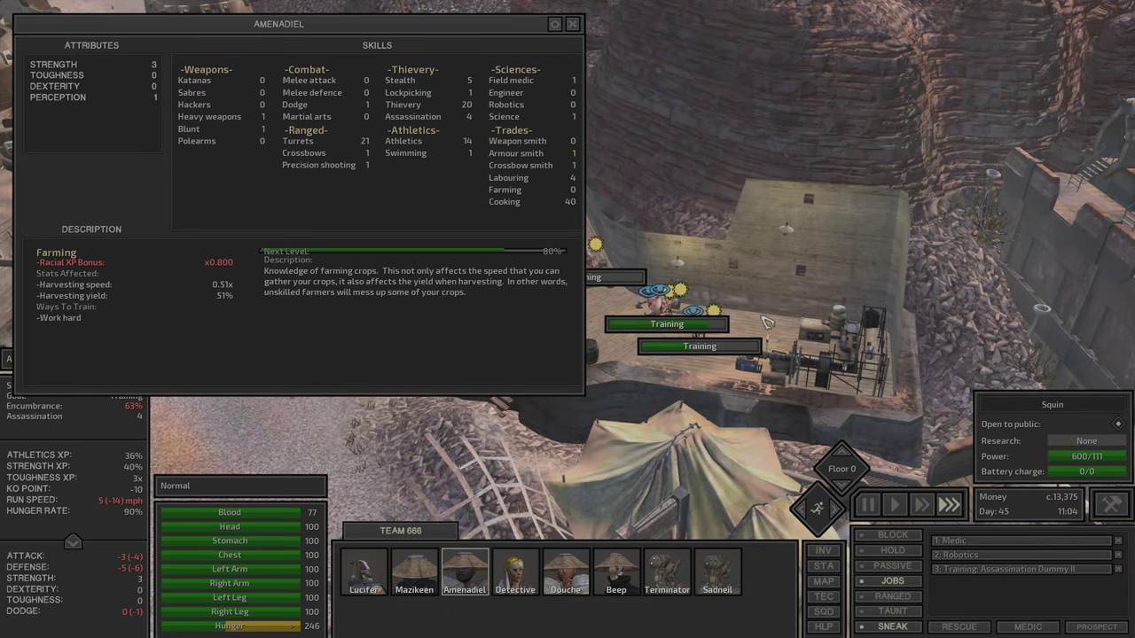
key("Escape")
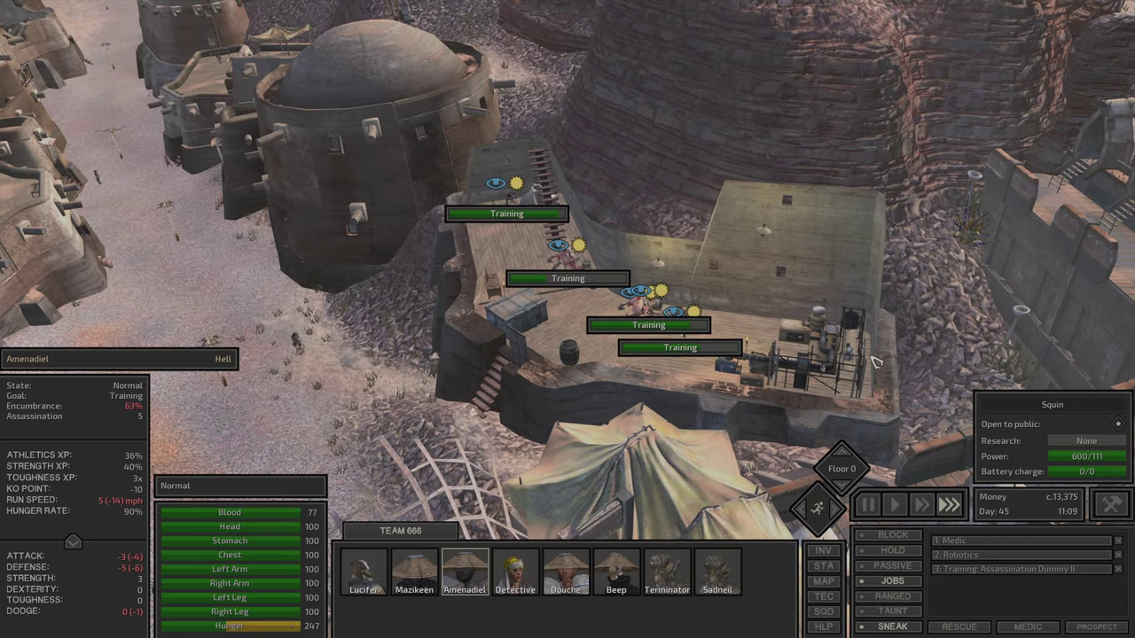
scroll(875, 361, "up", 3)
Check Lucifer's and Mazikeen's skill sheets, Mazikeen showing Armour smith 44
key("F1")
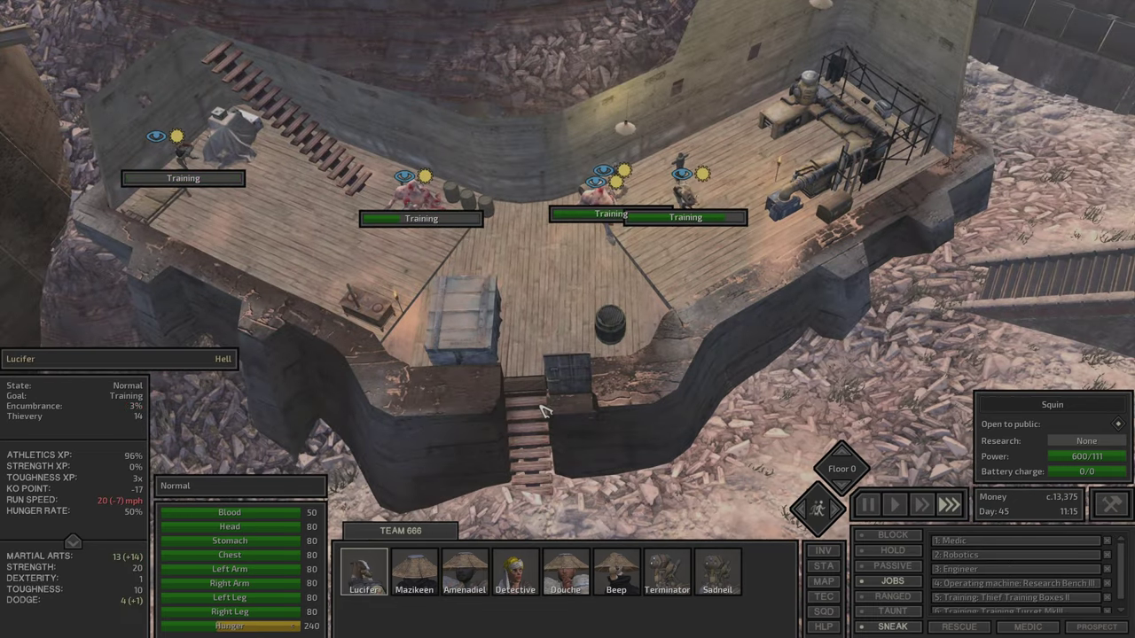
key("p")
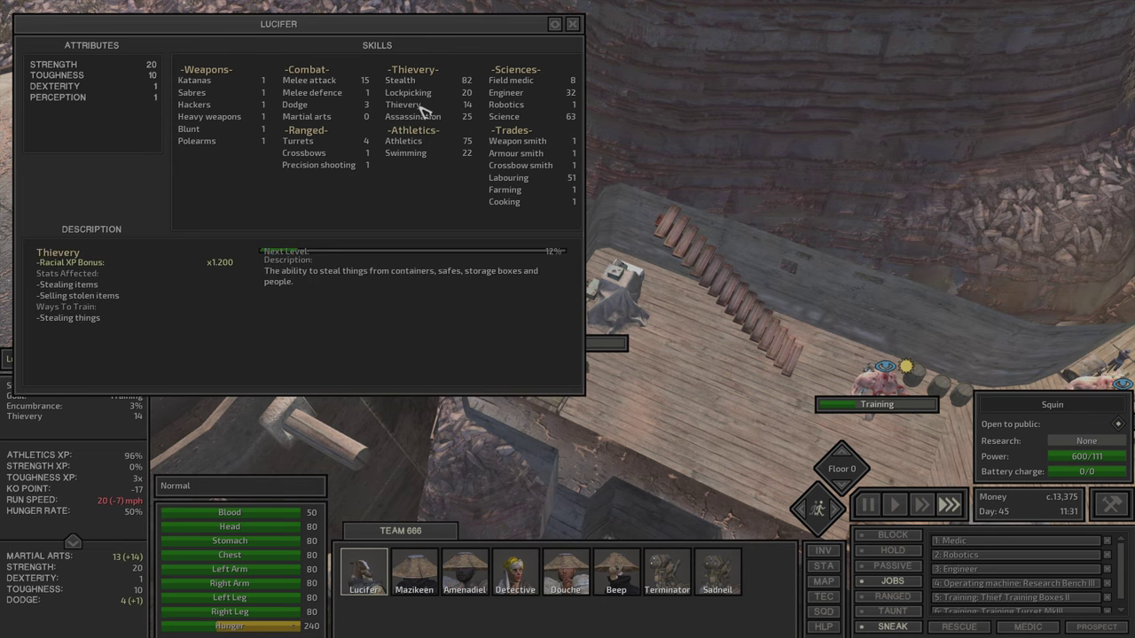
key("c")
key("F2")
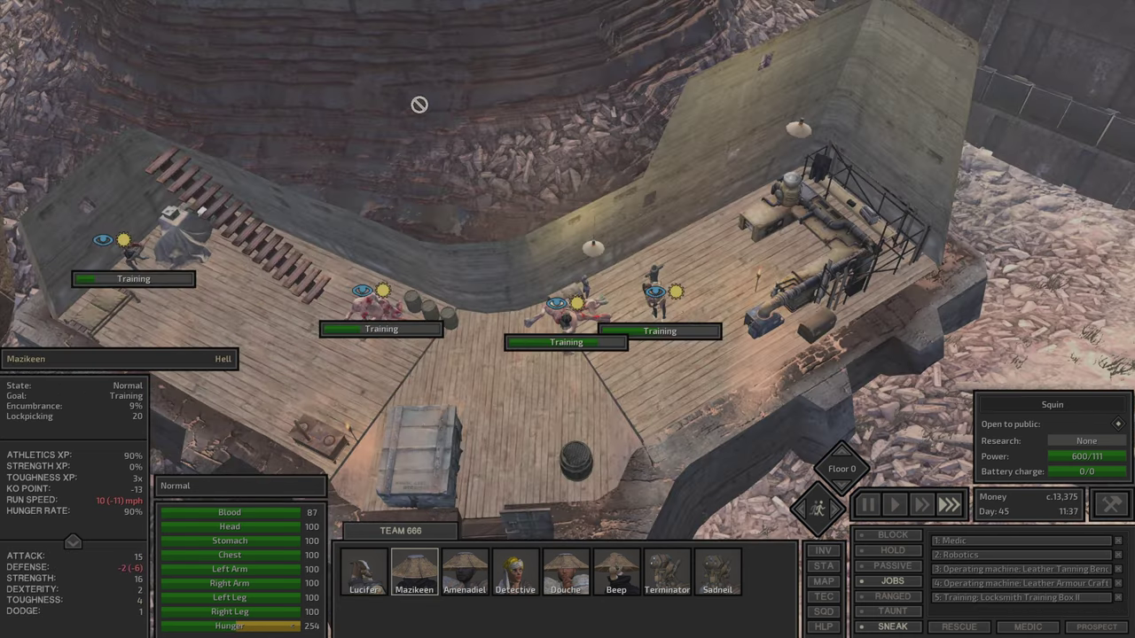
key("c")
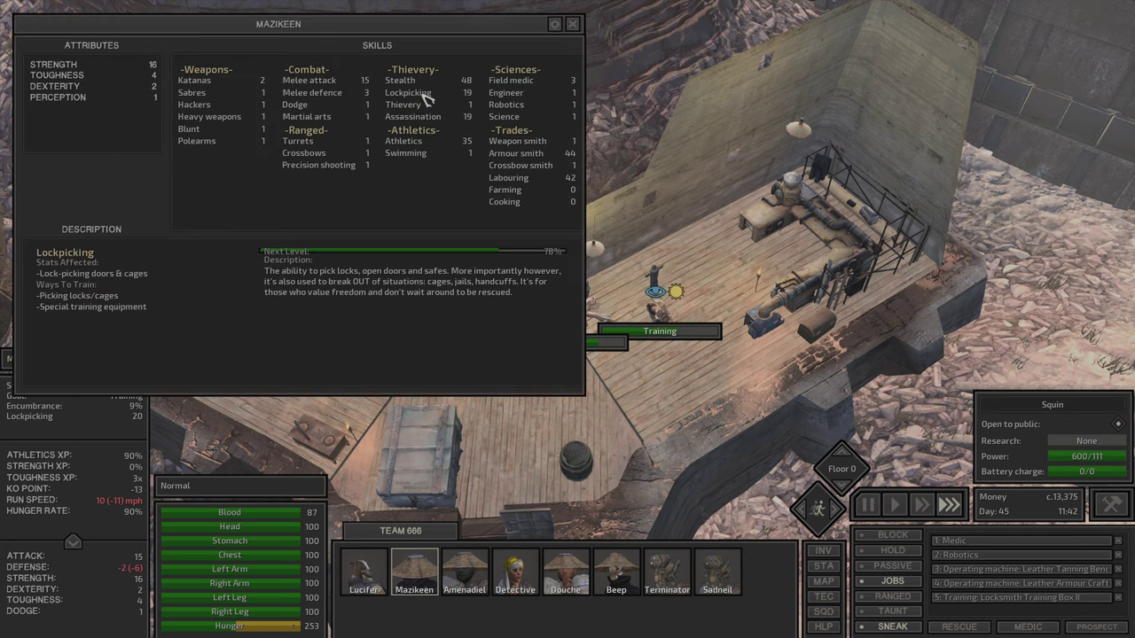
key("c")
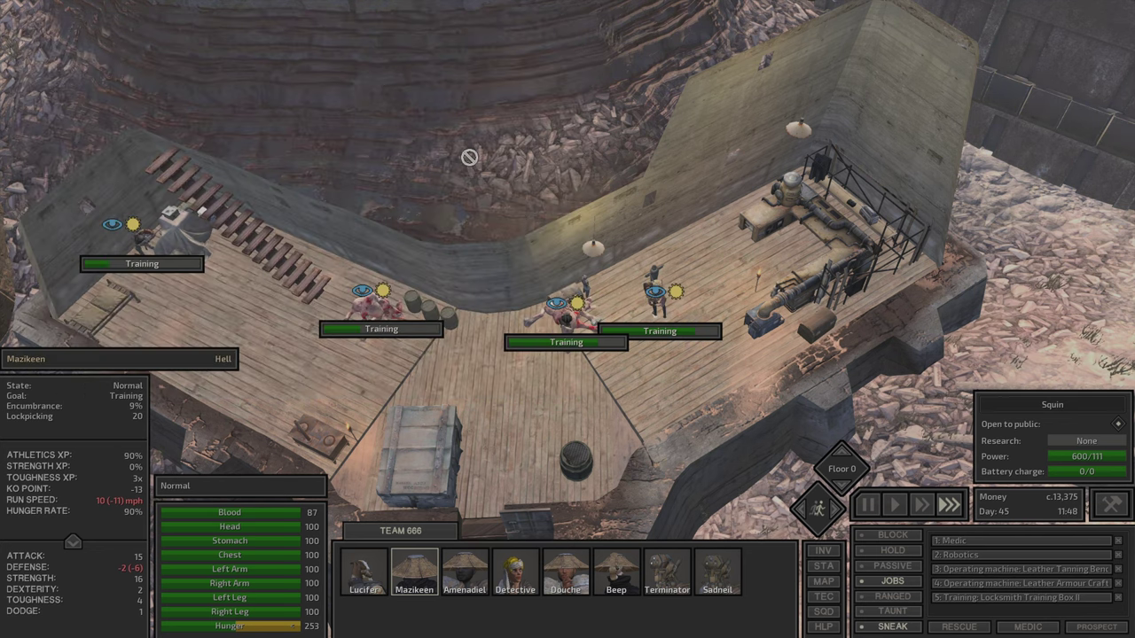
scroll(697, 386, "up", 5)
key("c")
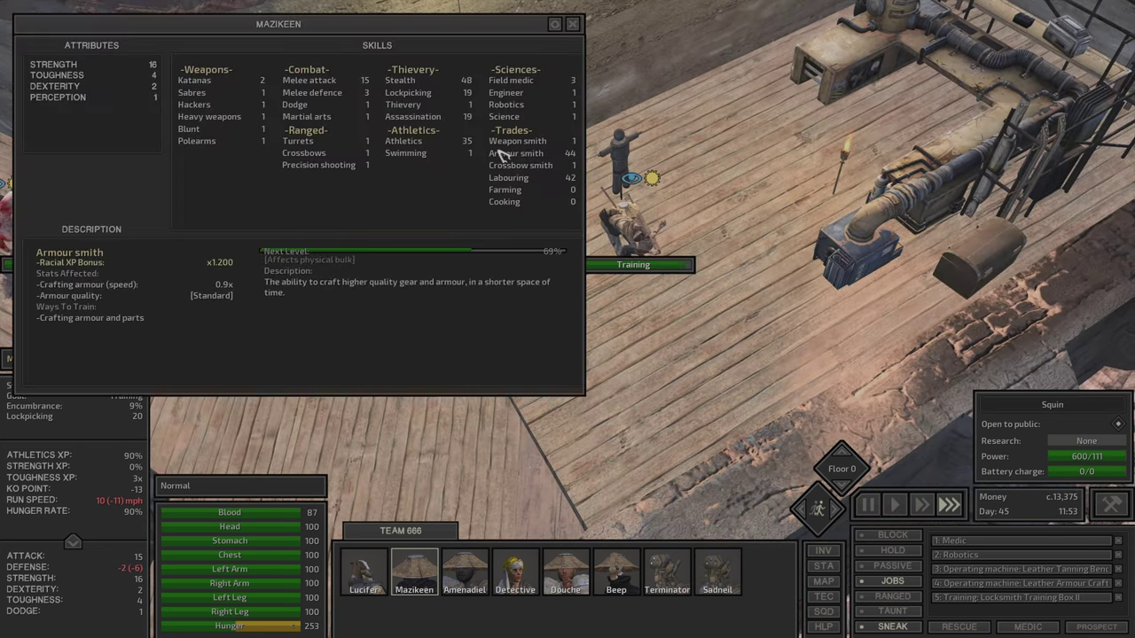
key("c")
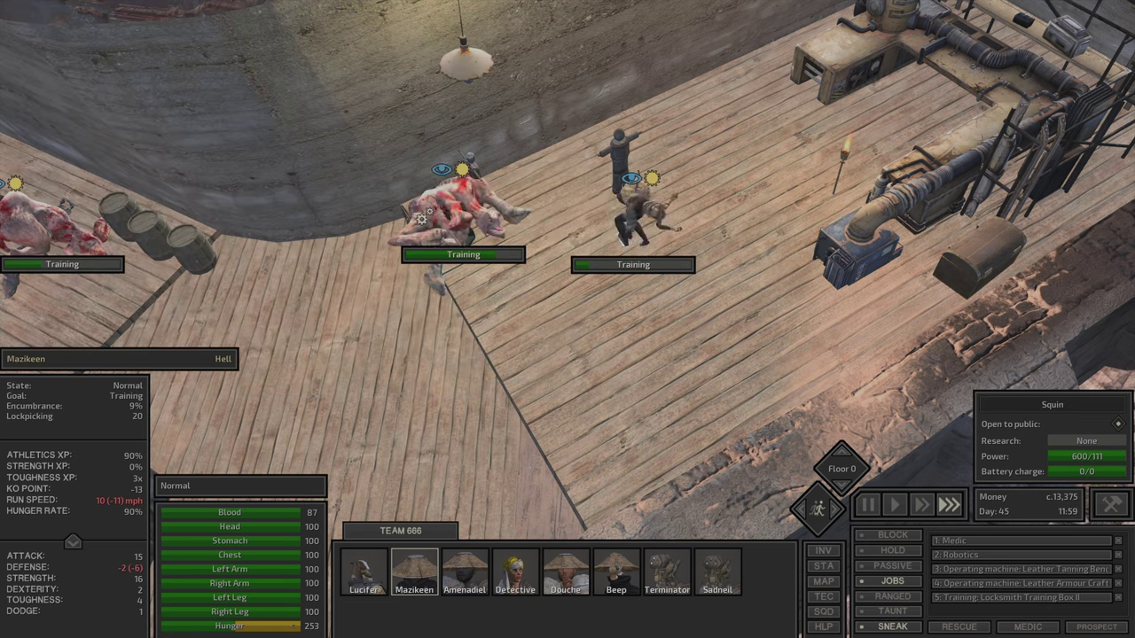
scroll(547, 282, "up", 2)
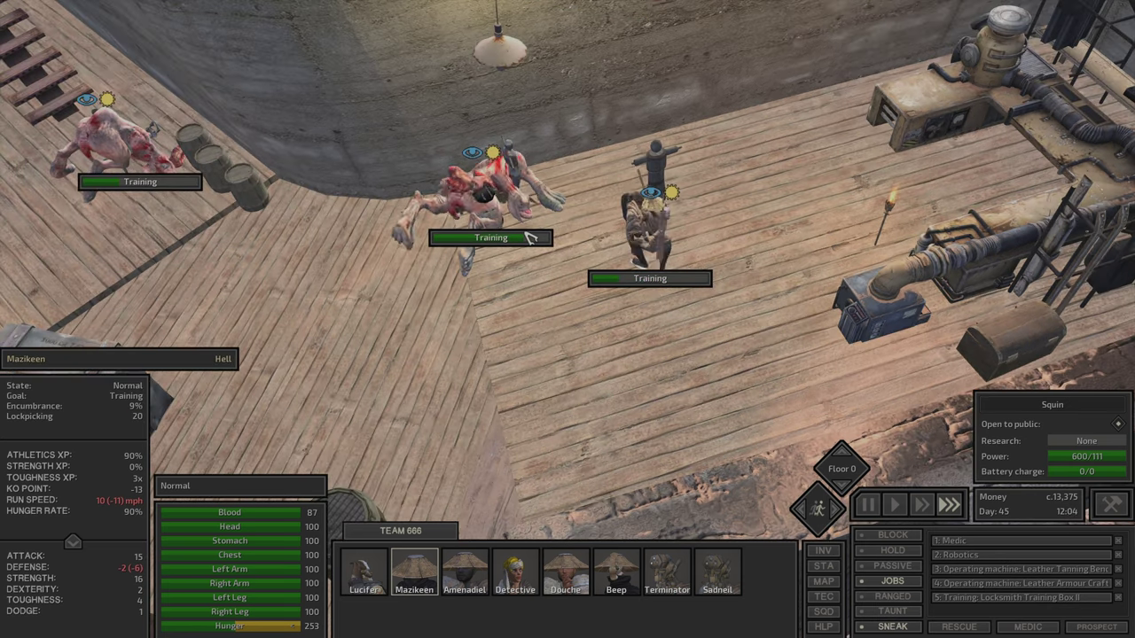
Recheck Amenadiel's skills sheet, showing Thievery 20
key("d")
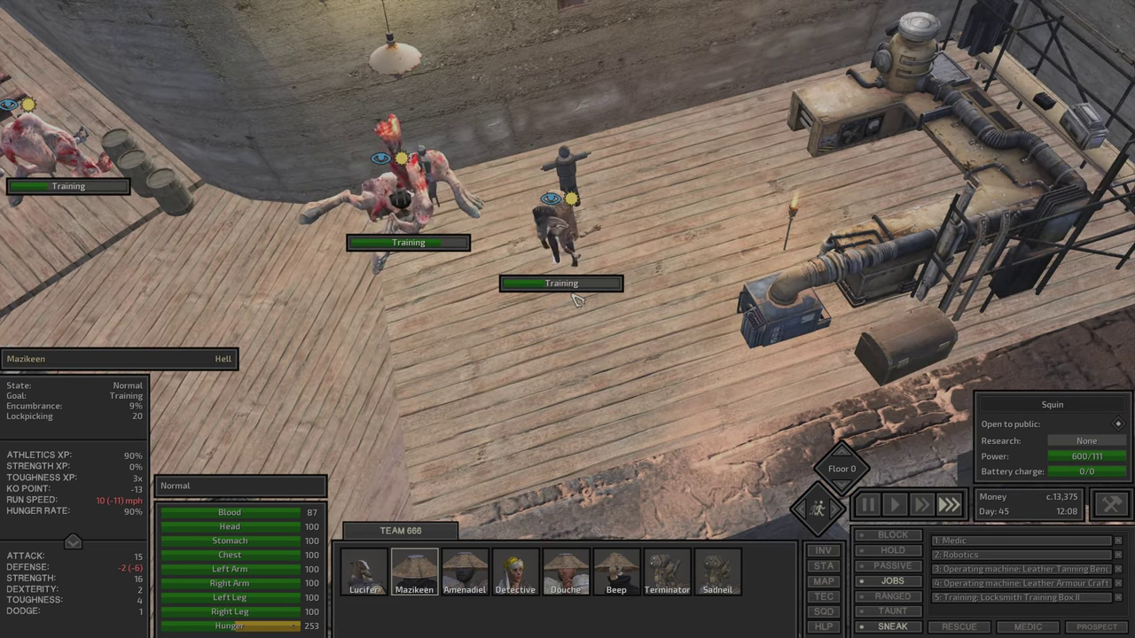
key("Tab")
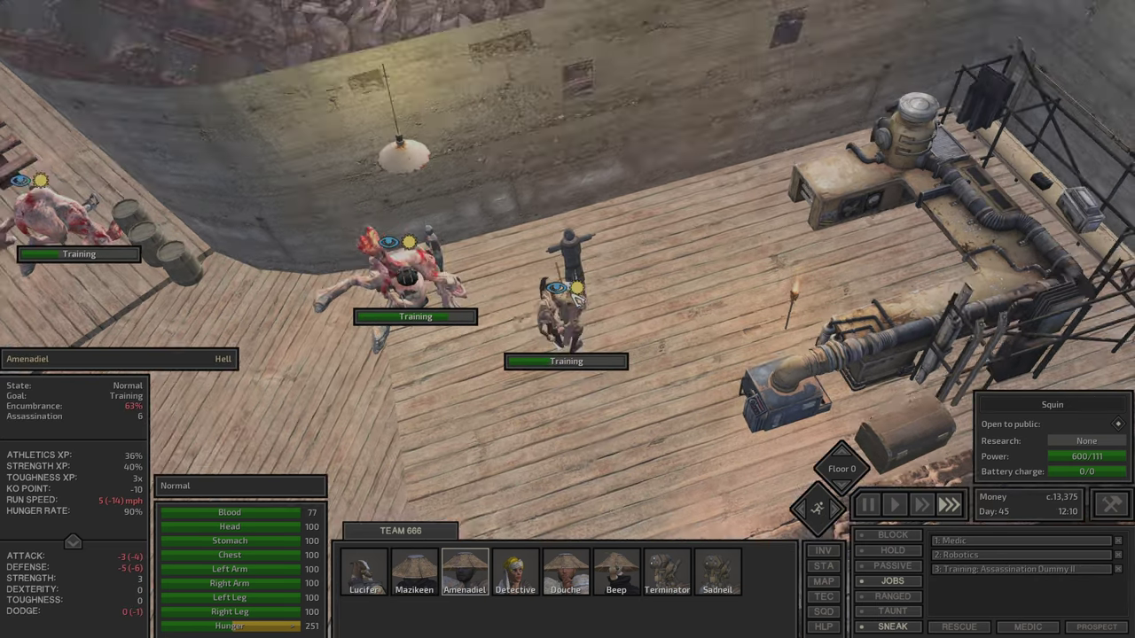
key("p")
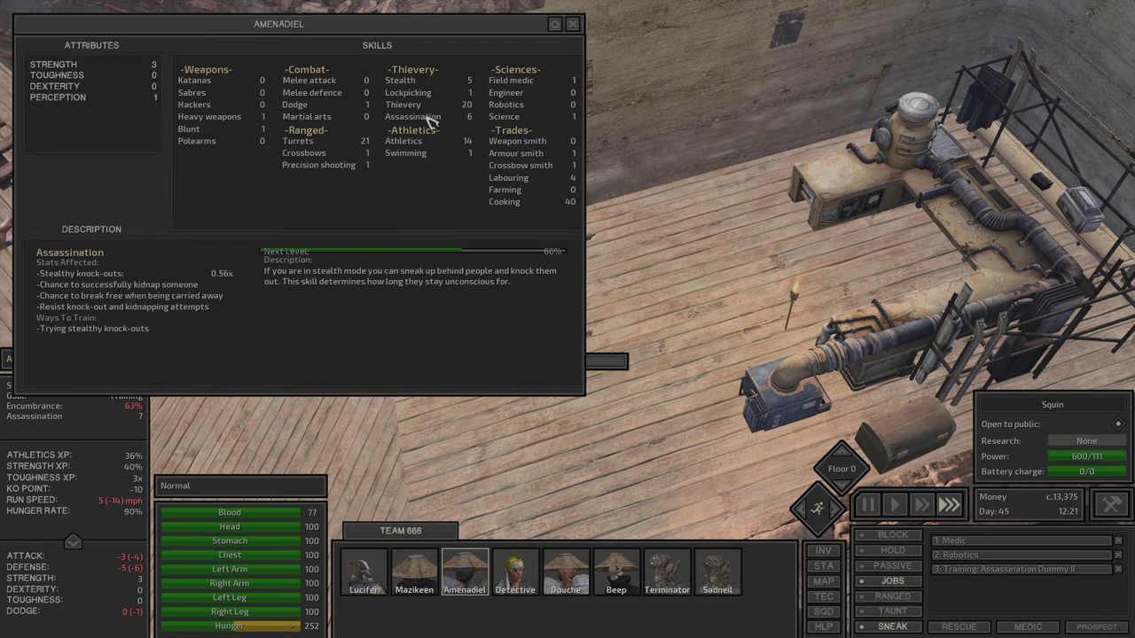
key("p")
Select Douche, follow him as he climbs and review his skills sheet
key("Tab")
key("Tab")
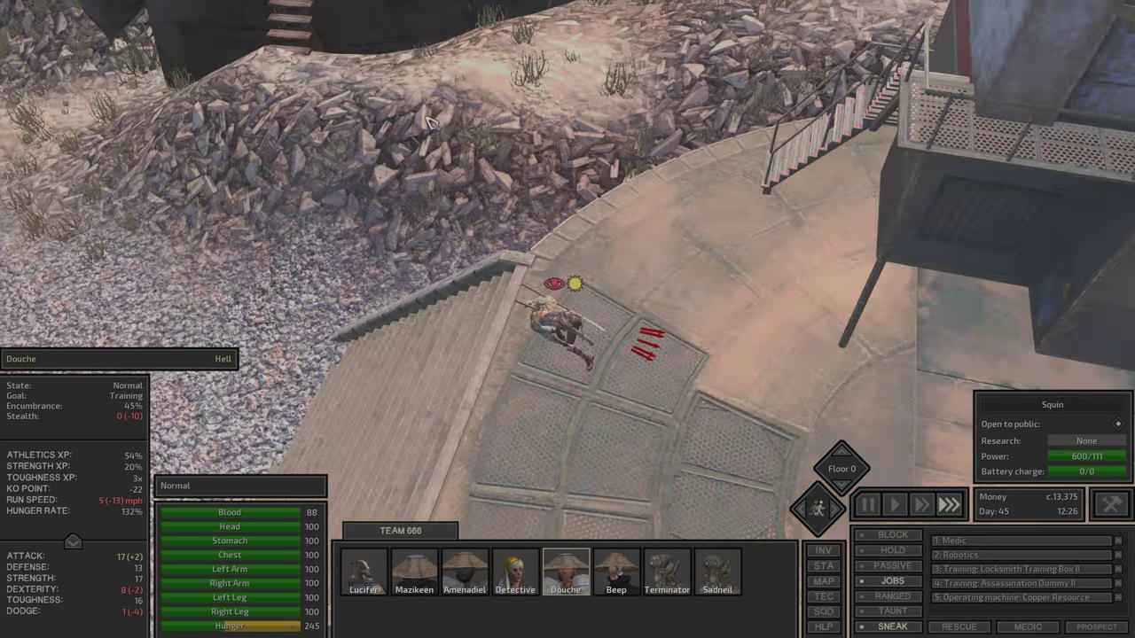
key("q")
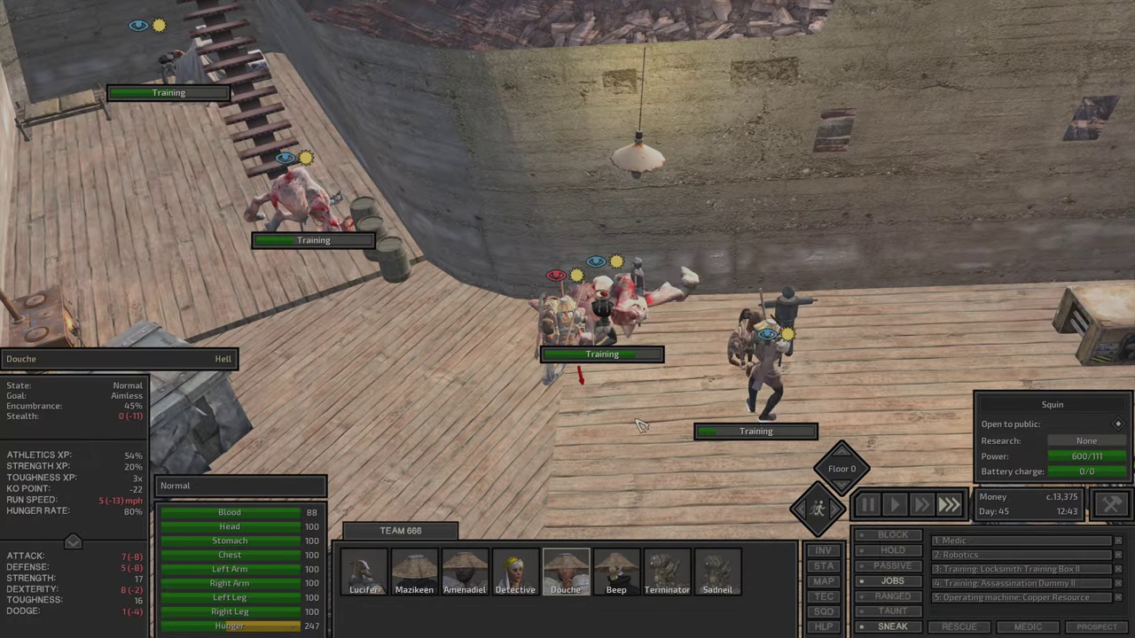
scroll(642, 430, "down", 3)
key("Tab")
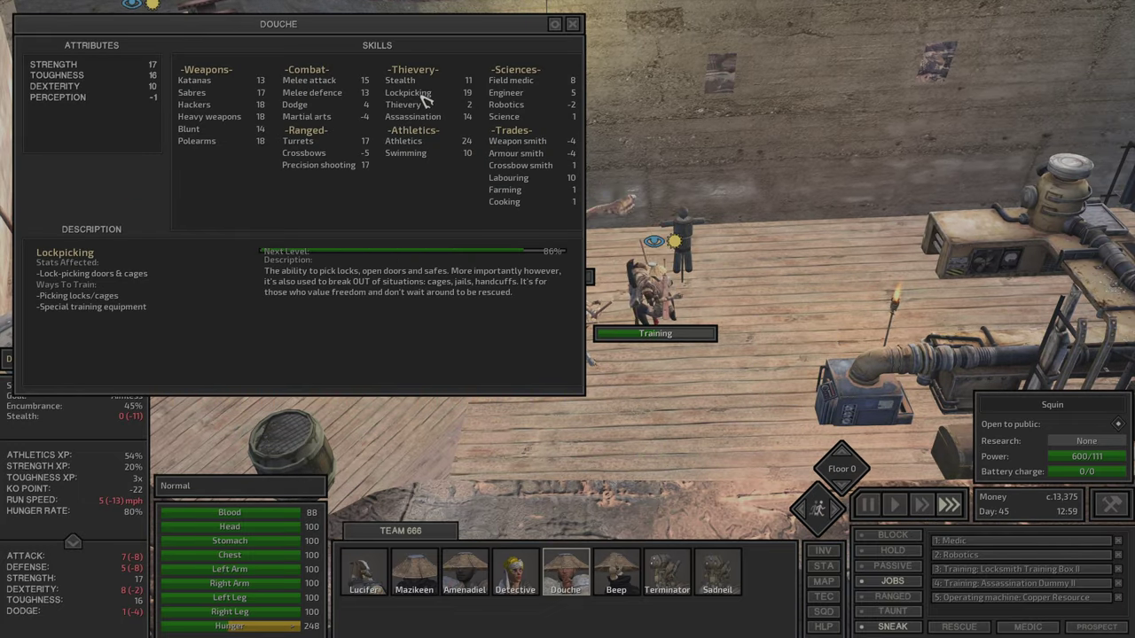
key("Tab")
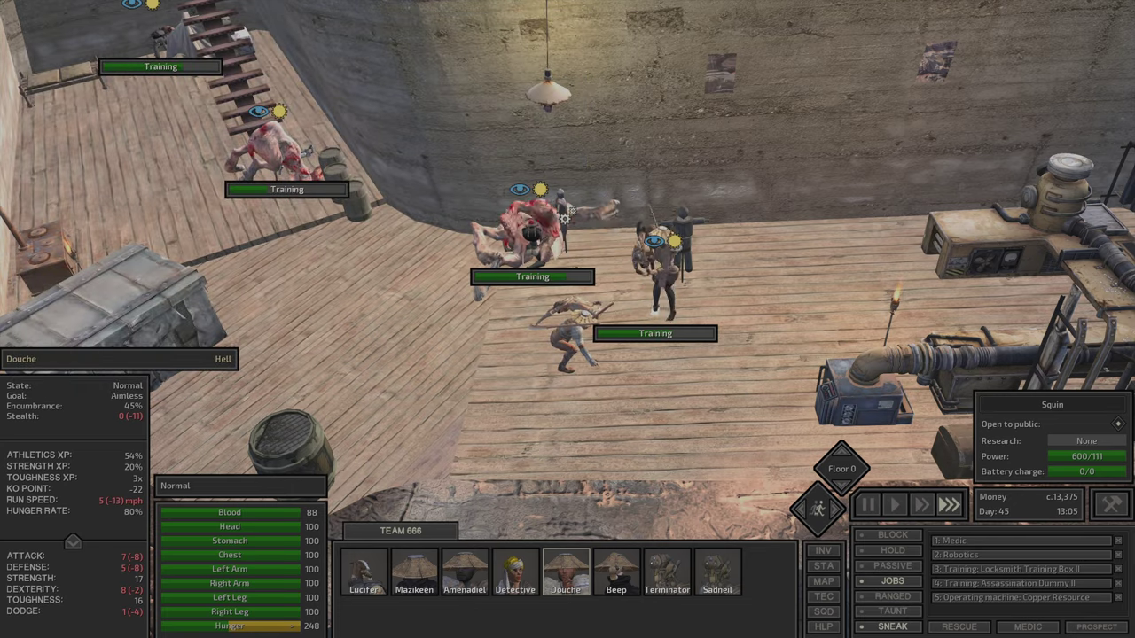
Give Douche a training dummy job, drop Assassination Dummy II and raise the dummy job's priority
right_click(683, 229)
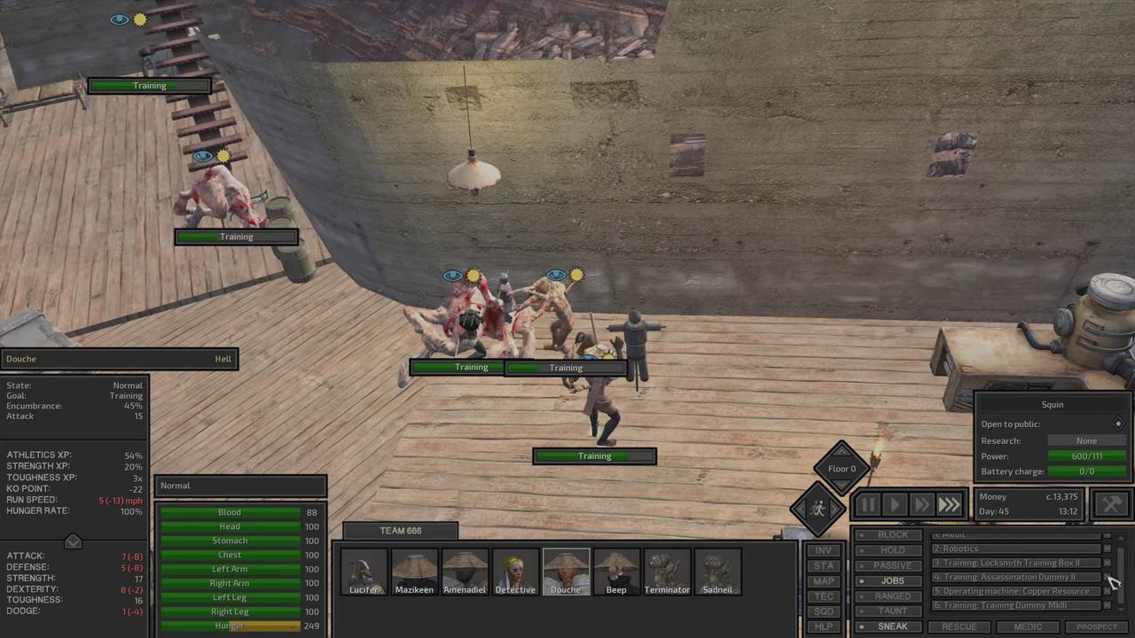
left_click(1108, 577)
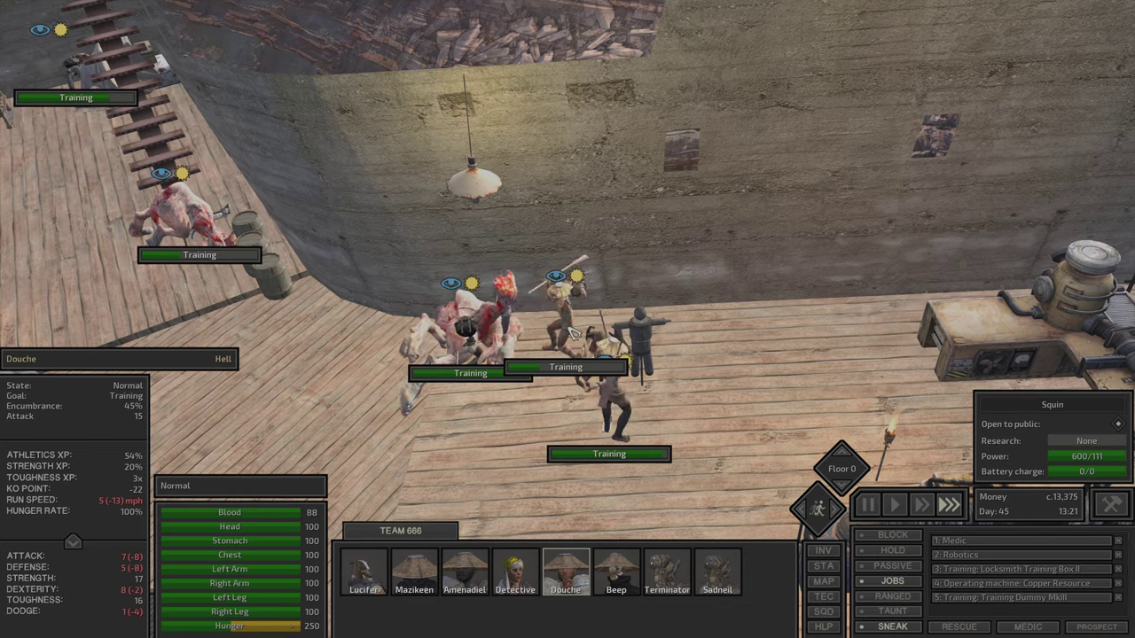
scroll(626, 411, "up", 3)
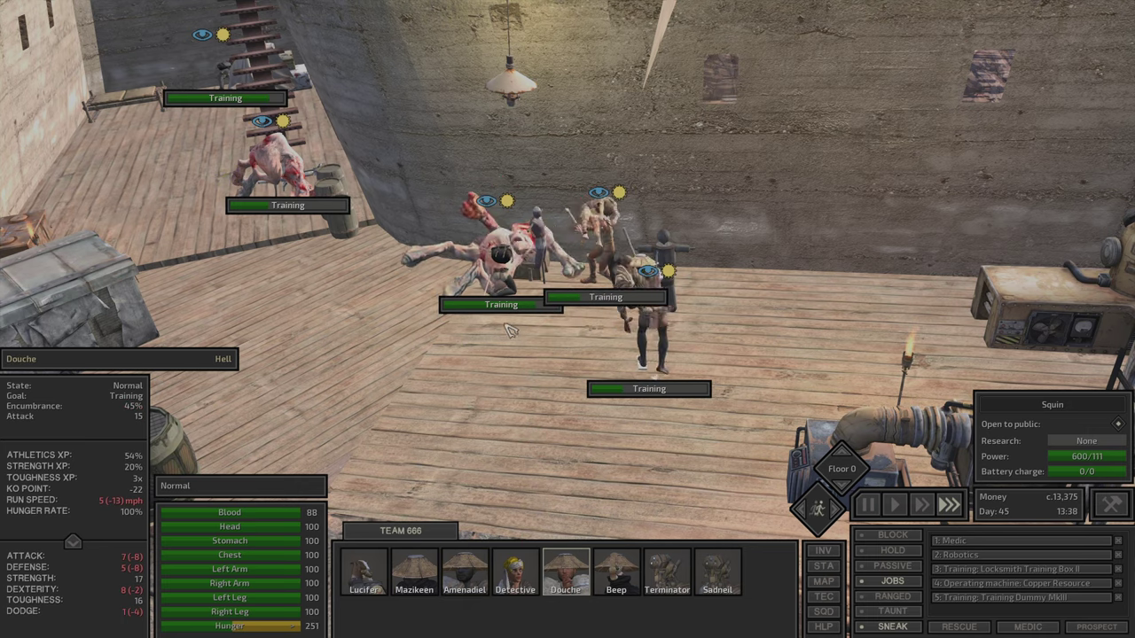
left_click(462, 388)
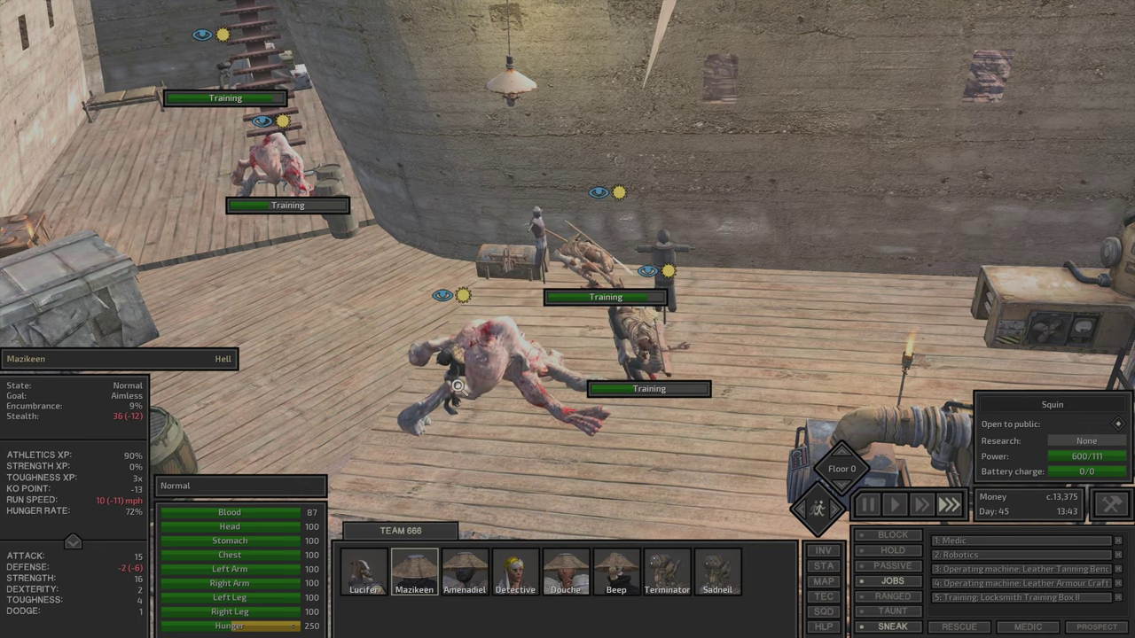
scroll(462, 388, "up", 2)
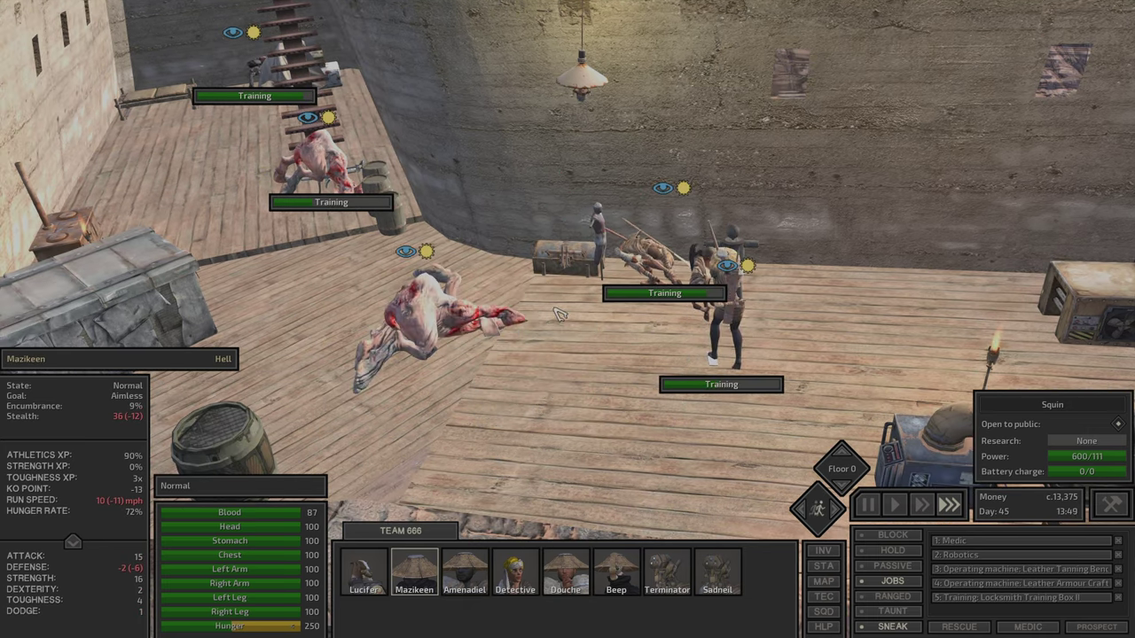
left_click(722, 319)
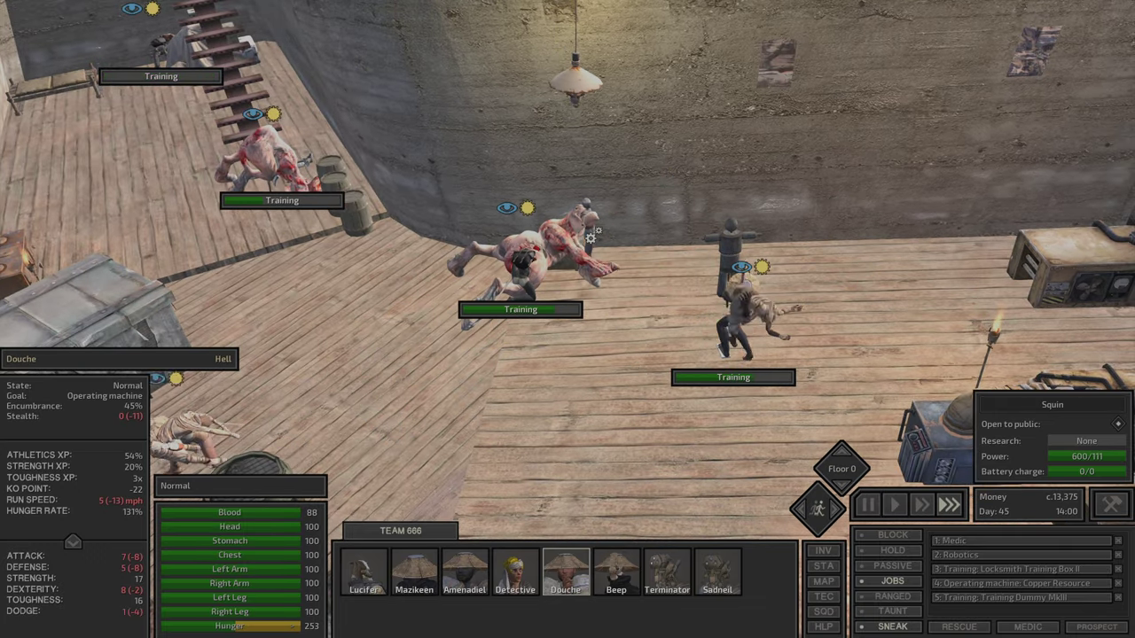
left_click(1057, 601)
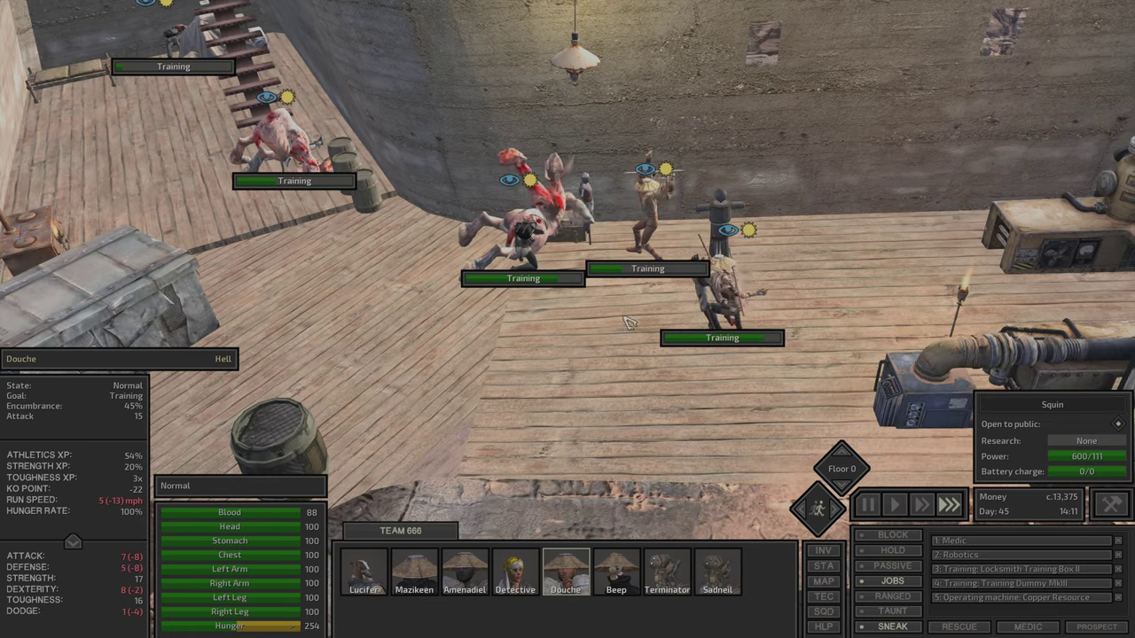
key("c")
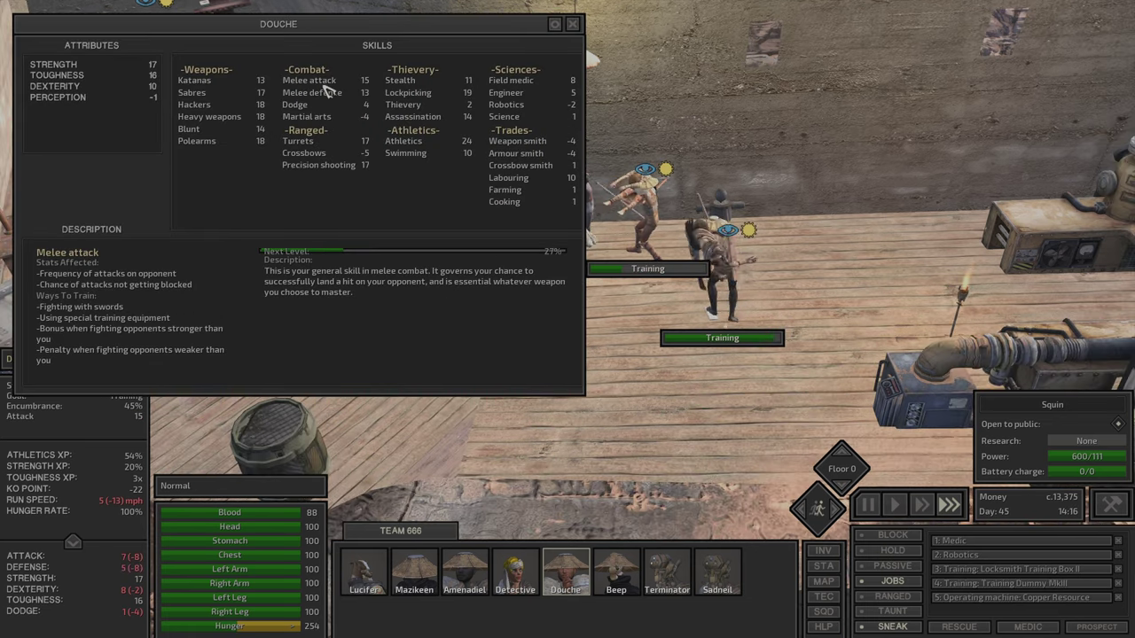
key("c")
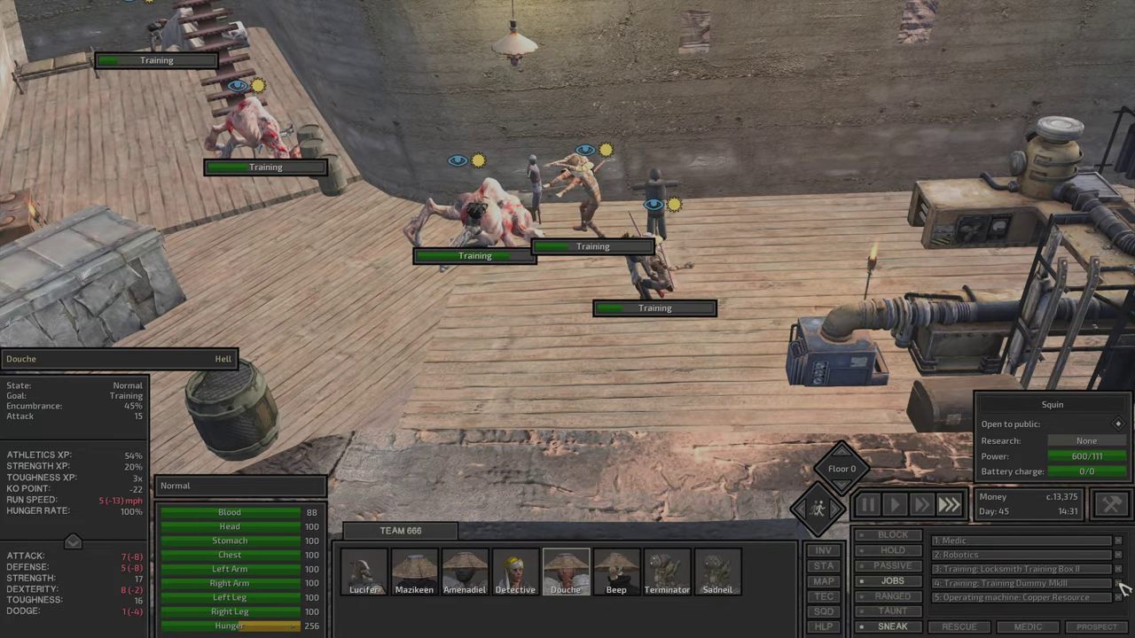
Remove Douche's Training Dummy MkIII job and look over Mazikeen's skills
left_click(1118, 584)
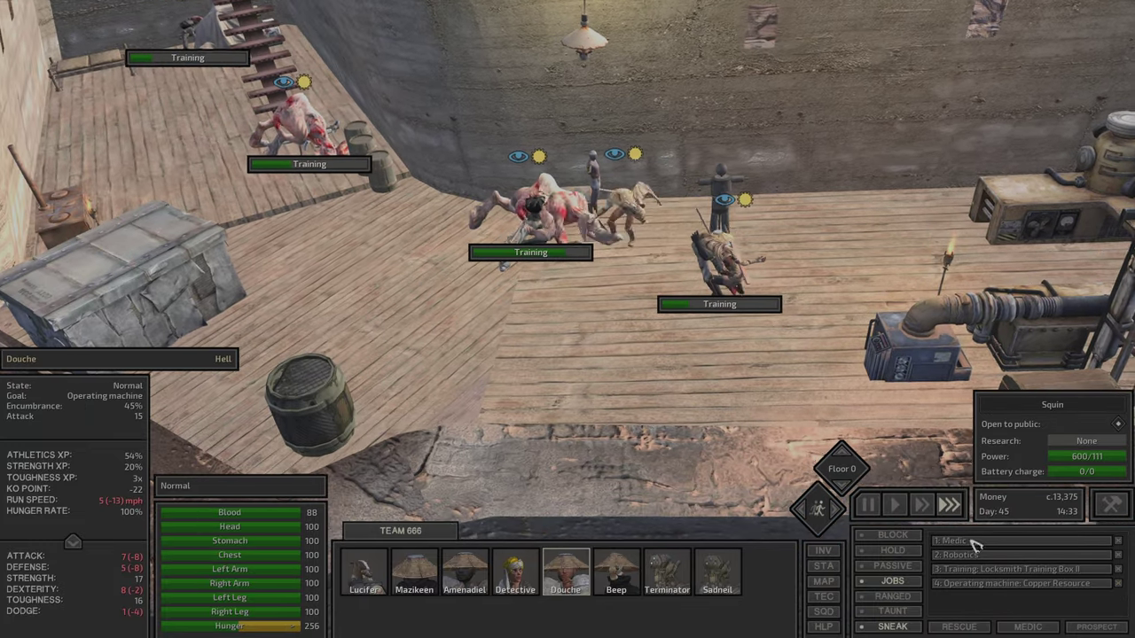
left_click(540, 215)
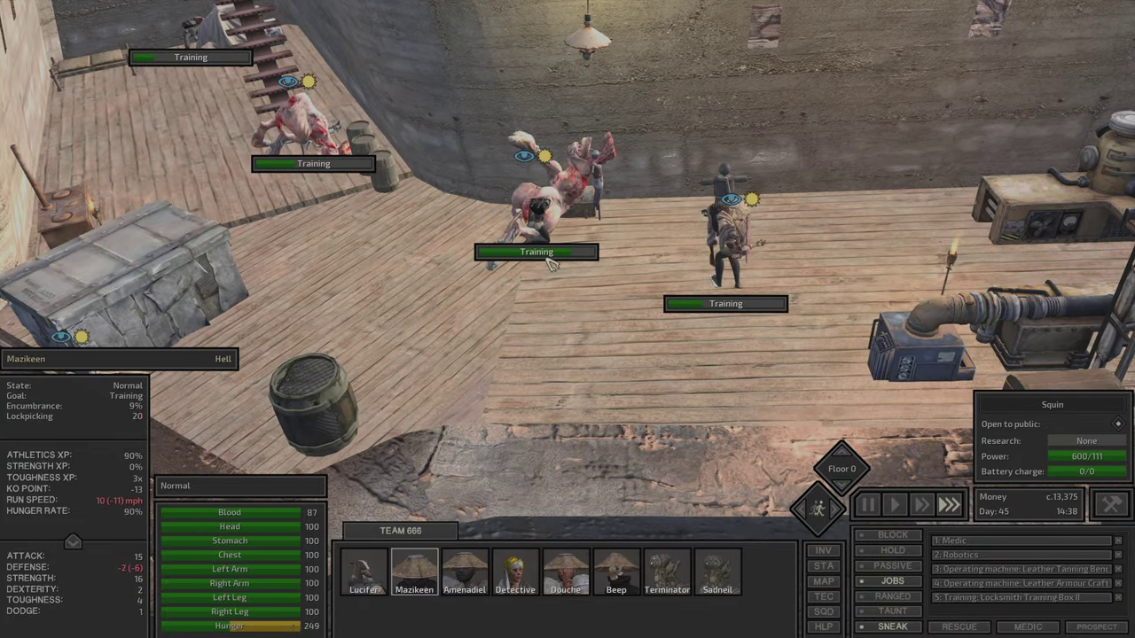
key("c")
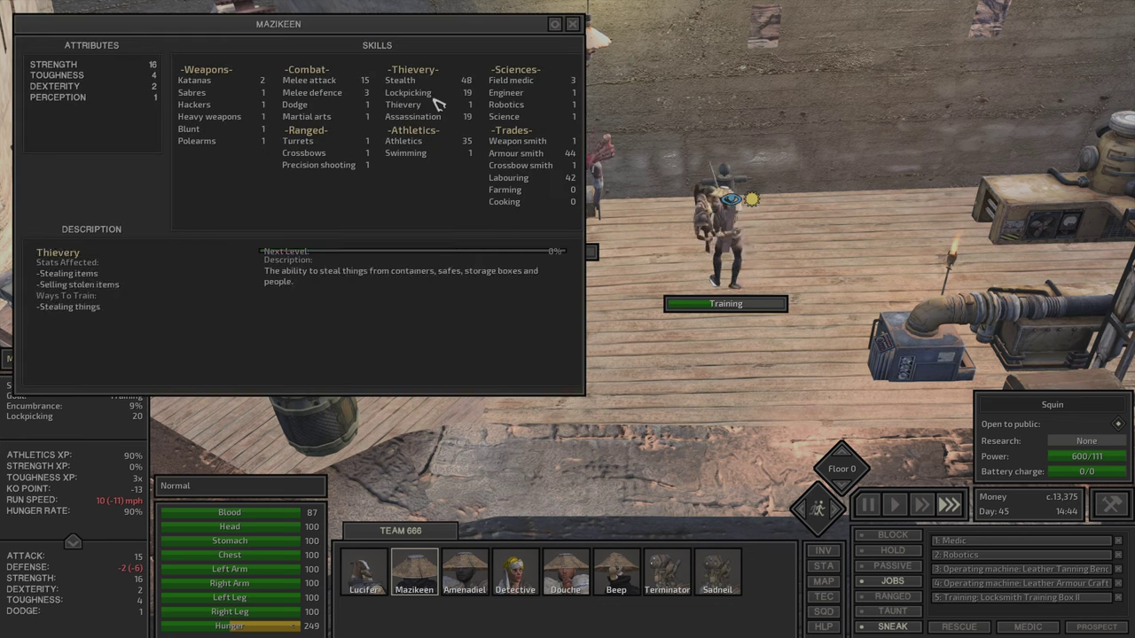
key("c")
key("c")
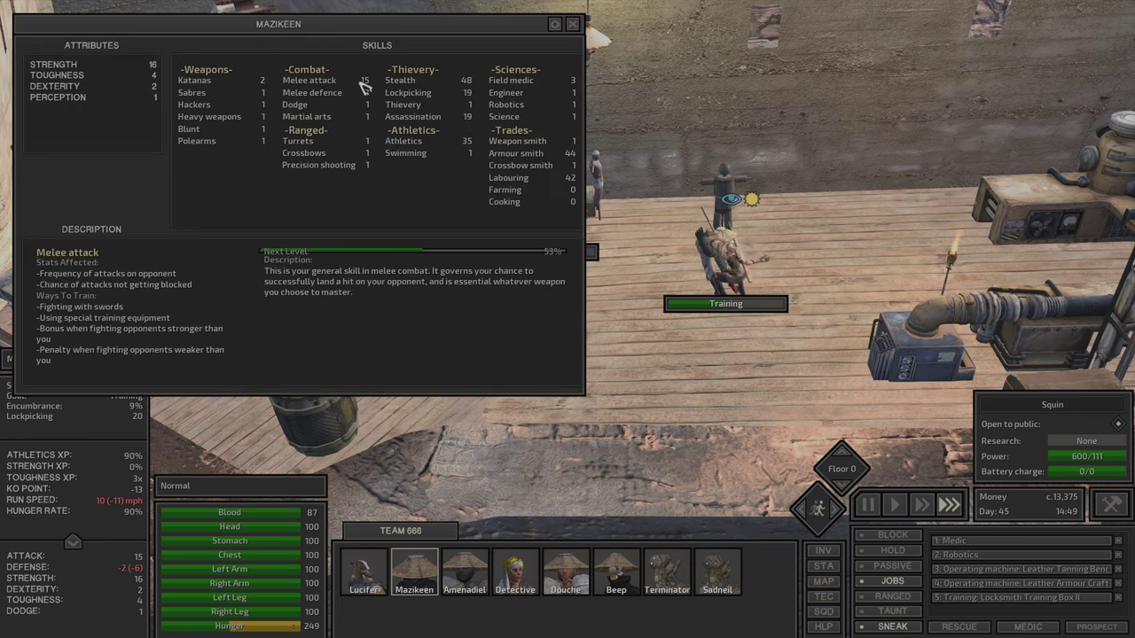
key("c")
Give Amenadiel Training Dummy MkIII training and drop his assassination dummy job
key("F3")
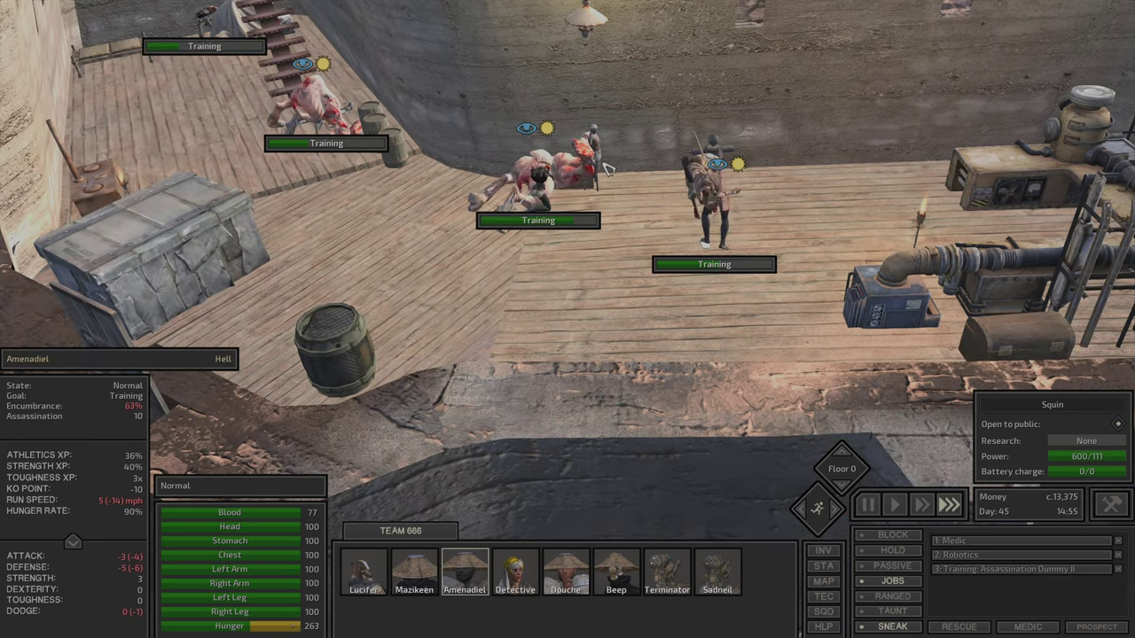
key("c")
key("c")
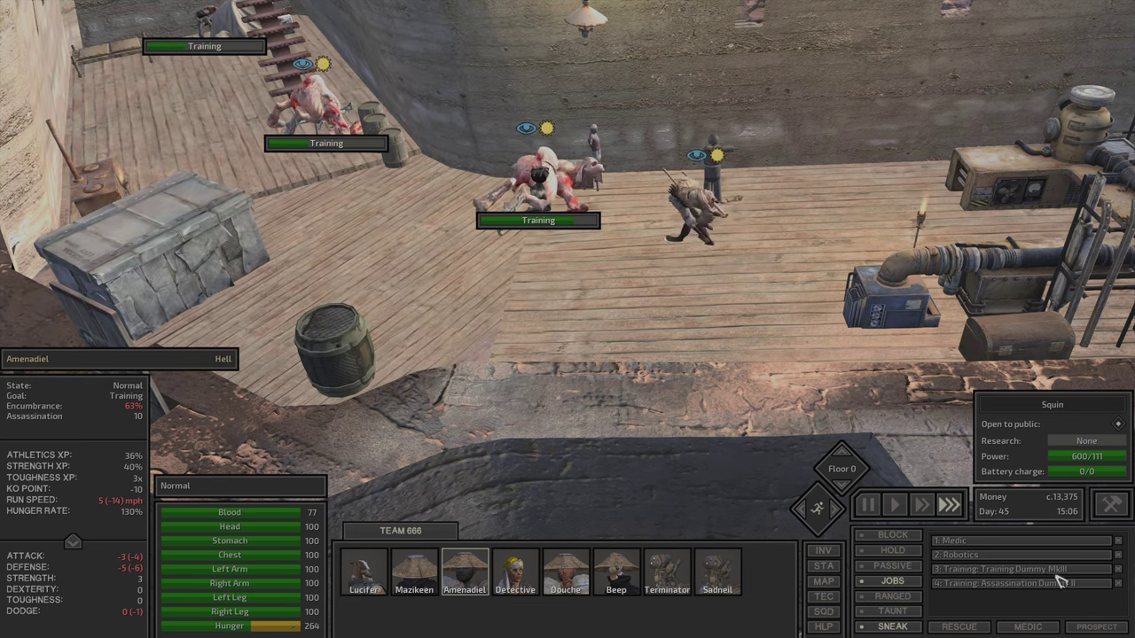
left_click(1118, 584)
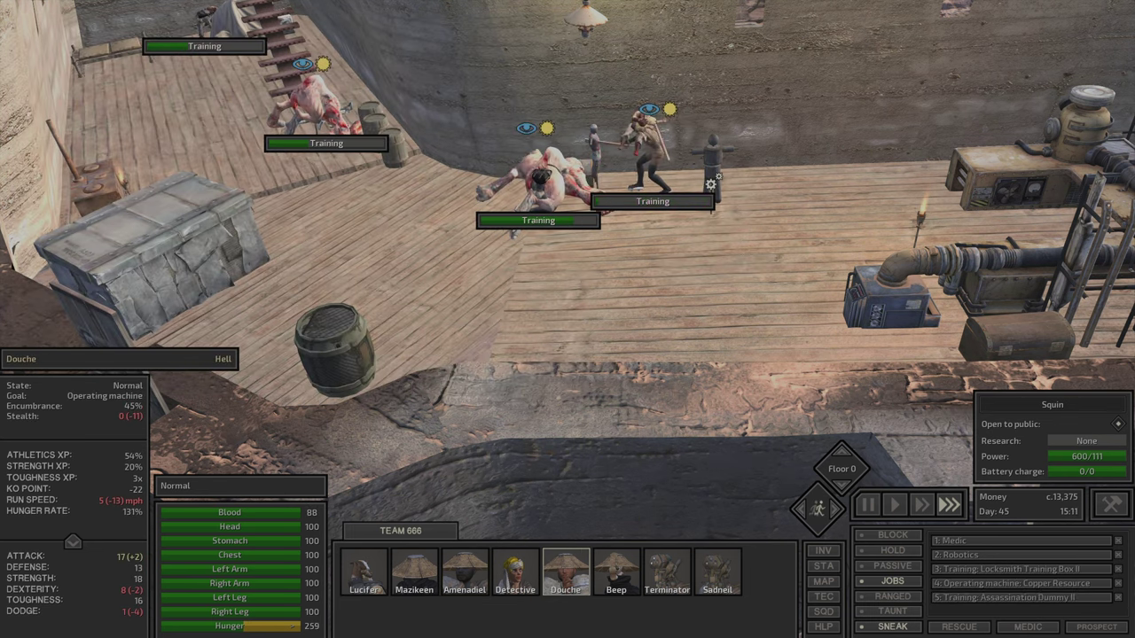
Move Assassination Dummy II up Douche's list, above Locksmith Training Box II and Copper Resource
key("c")
key("c")
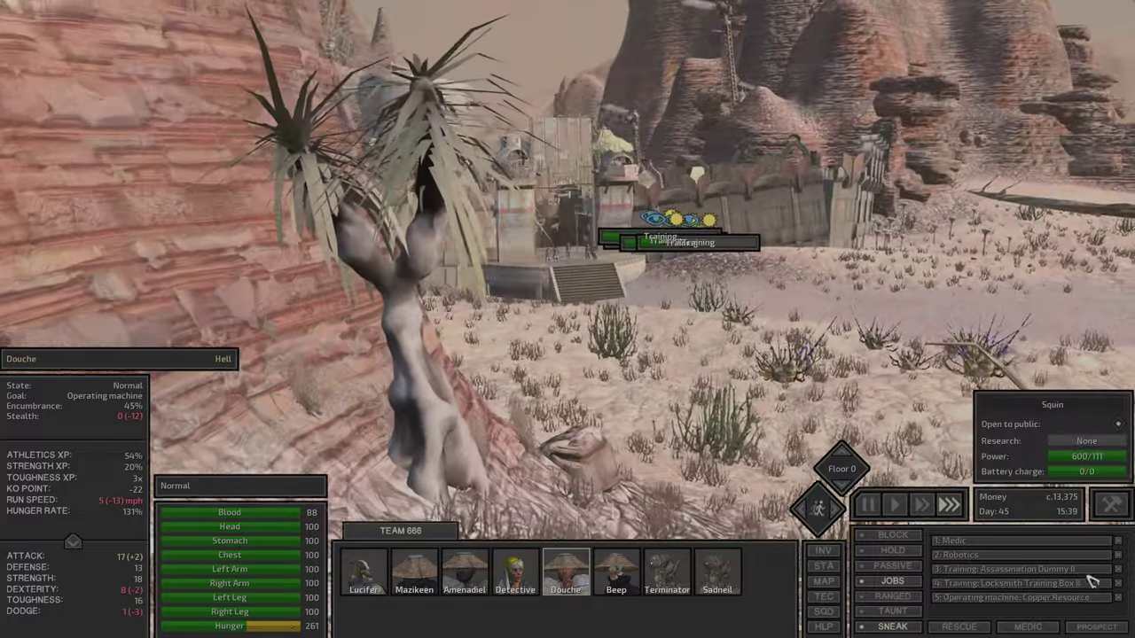
left_click(1086, 599)
left_click(1077, 600)
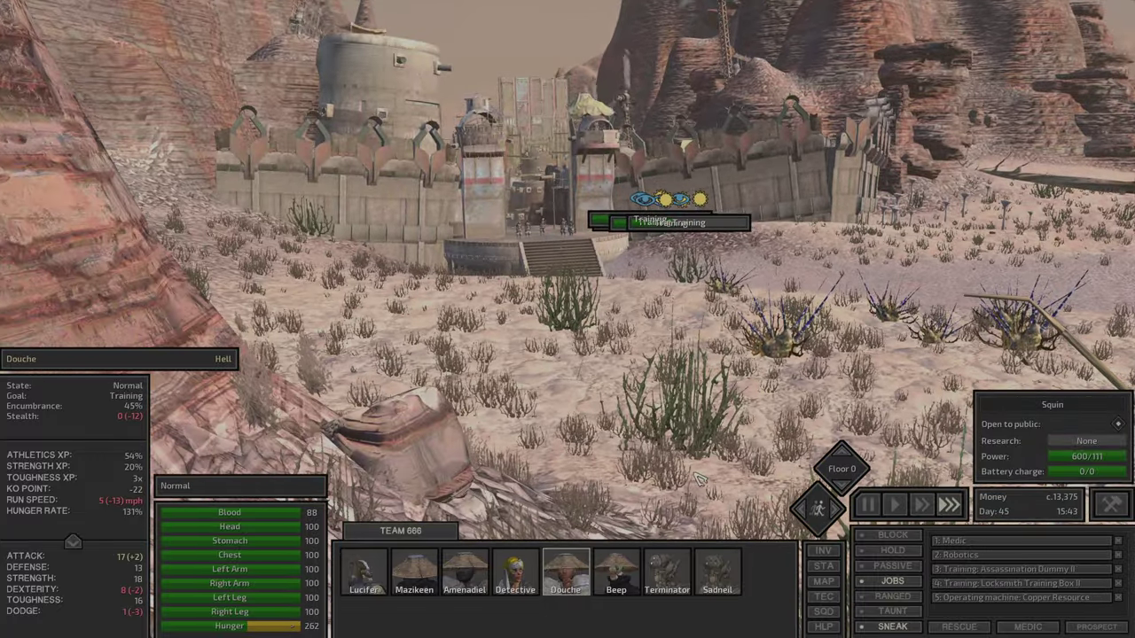
Inspect Lucifer's Thief Training Boxes II, then review Lucifer's and Beep's skills
left_click(363, 571)
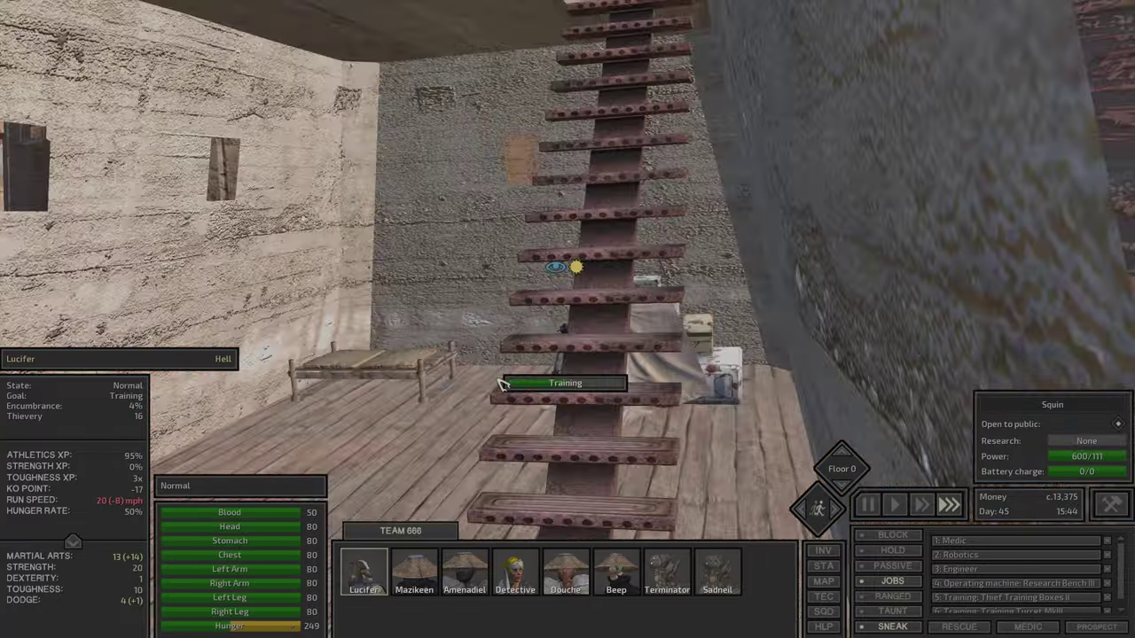
left_click(506, 366)
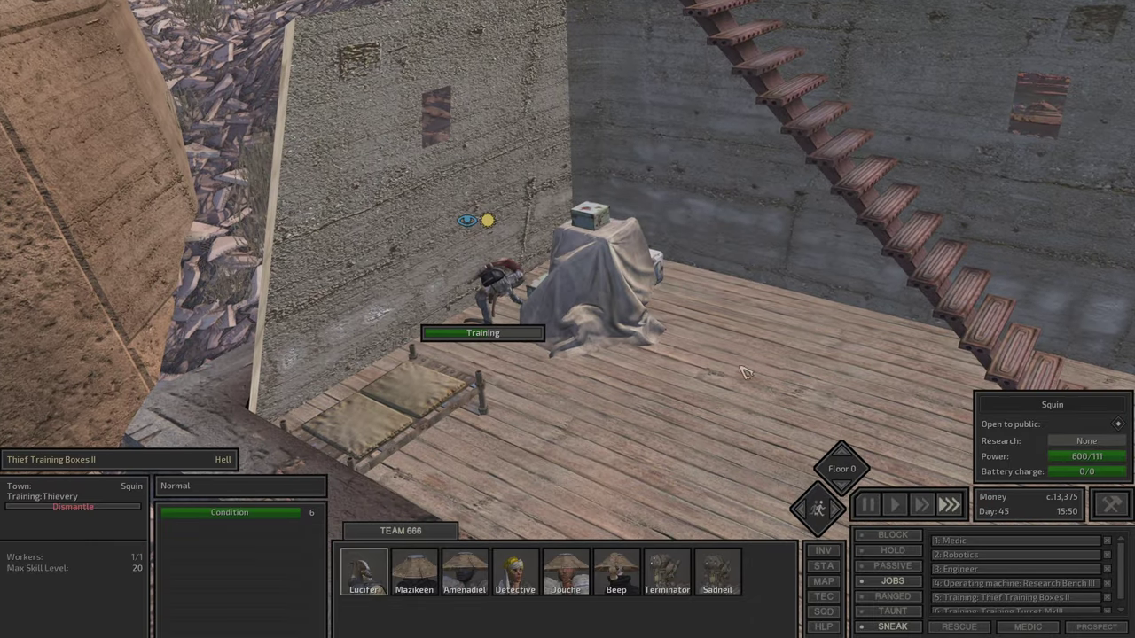
key("F1")
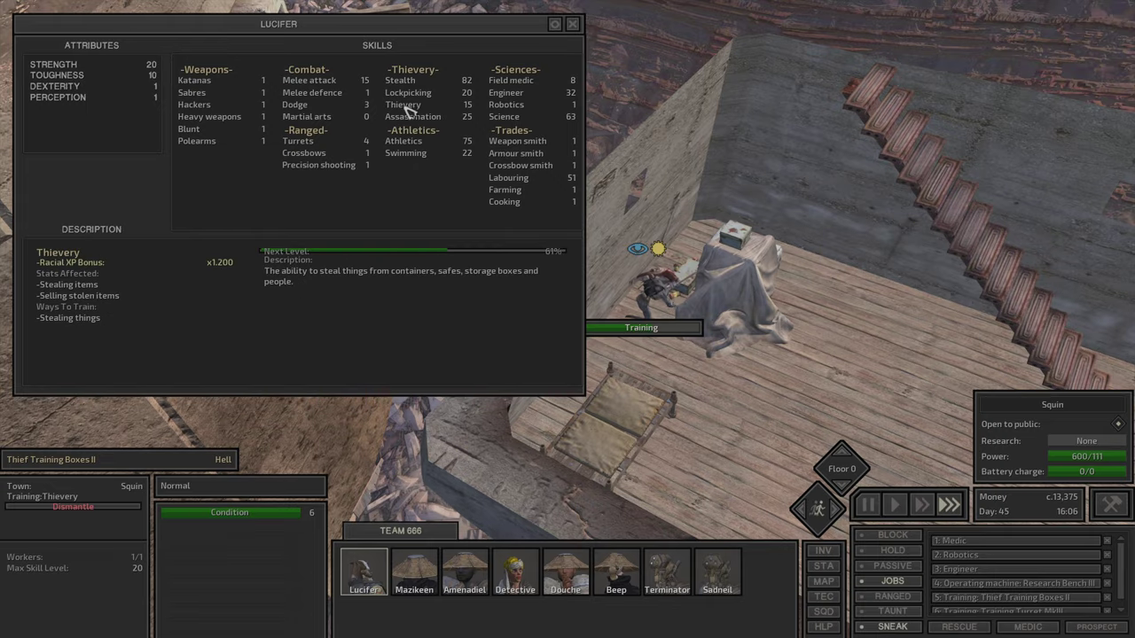
key("Escape")
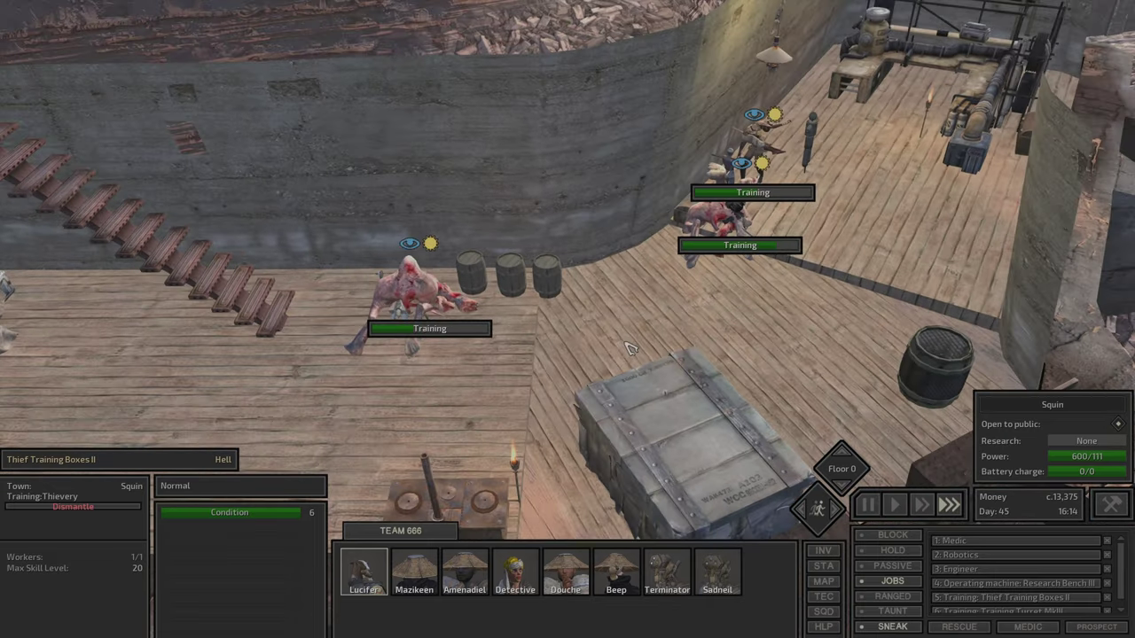
key("e")
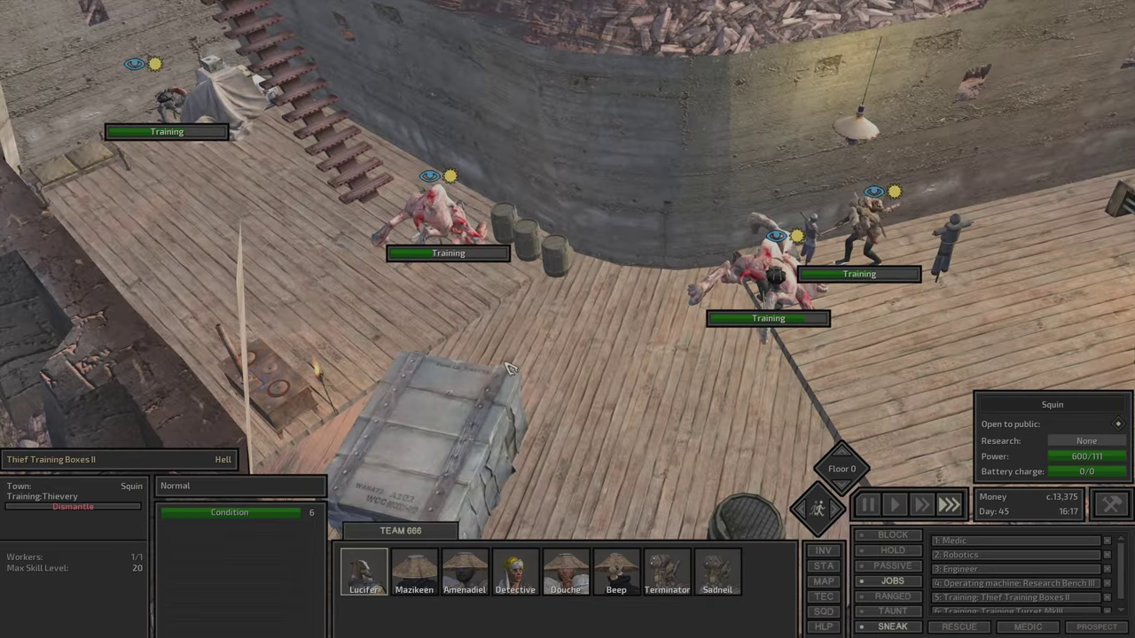
left_click(616, 572)
key("c")
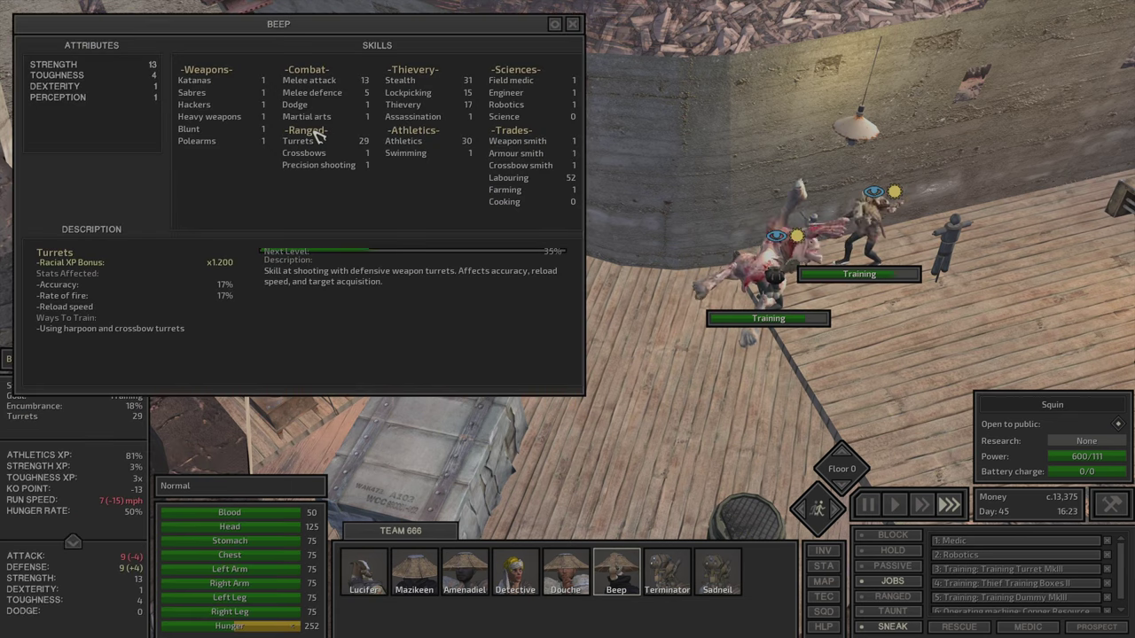
key("Escape")
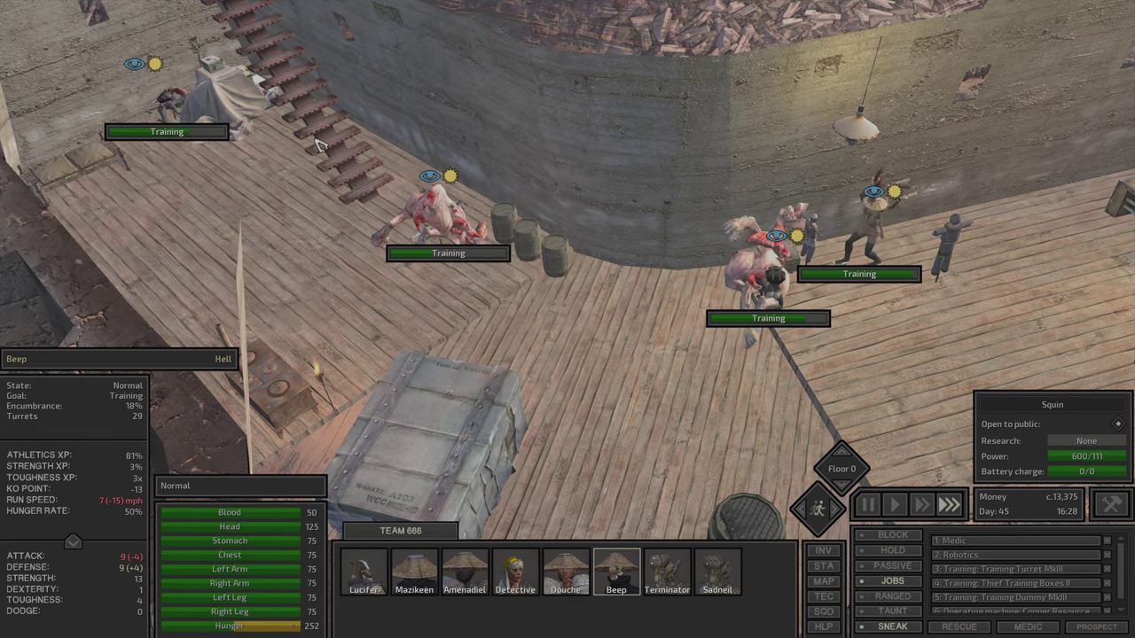
key("d")
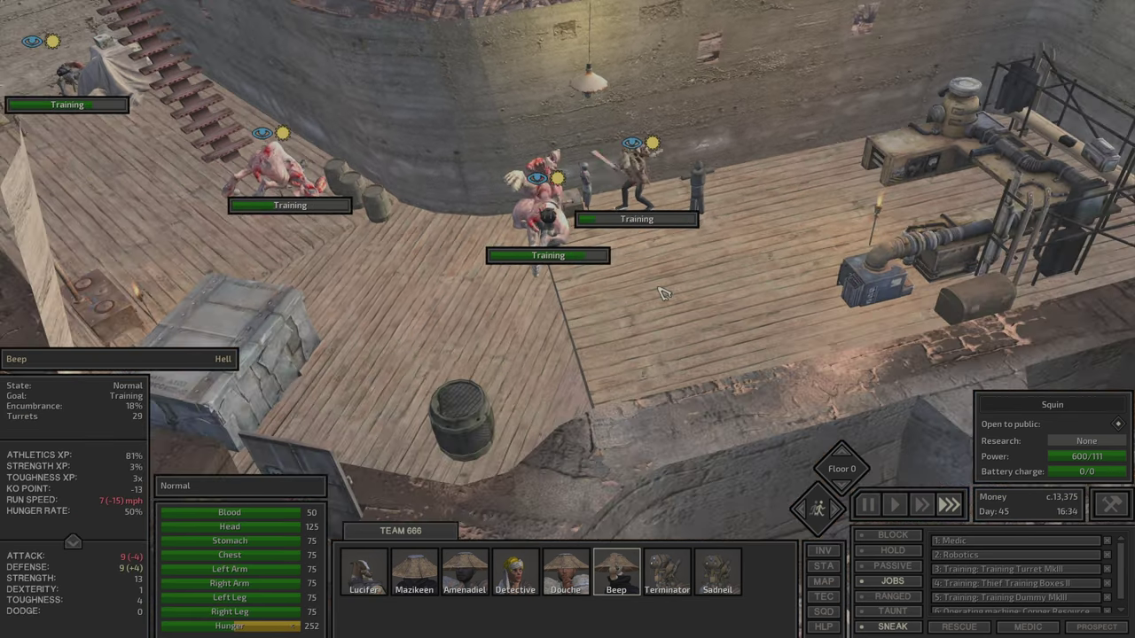
Review Douche's and Amenadiel's skill sheets
key("F5")
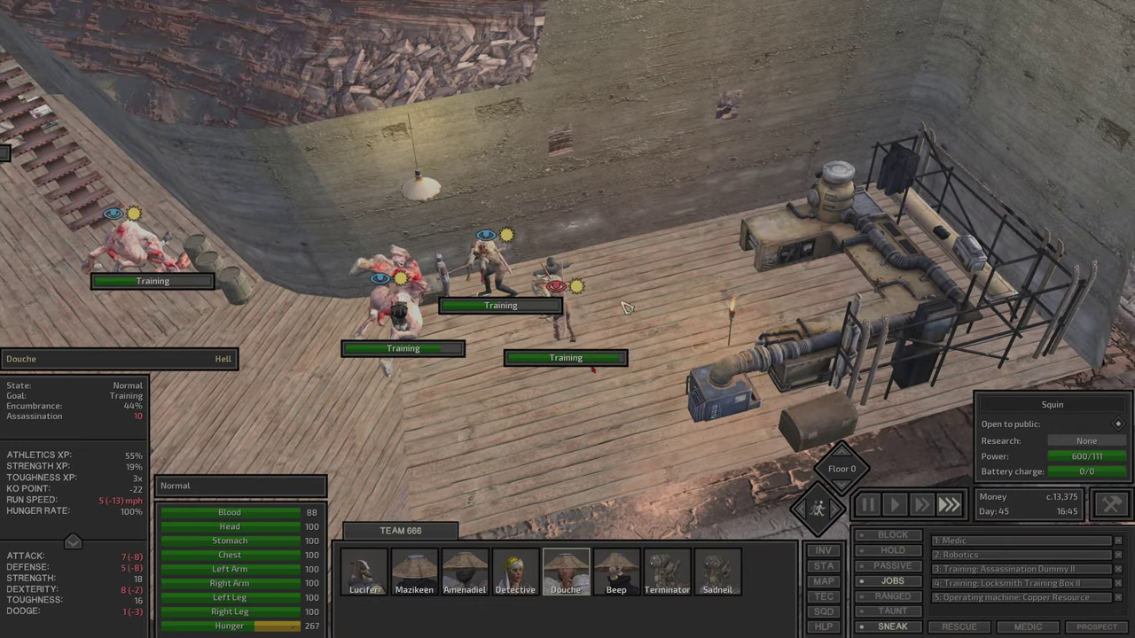
key("c")
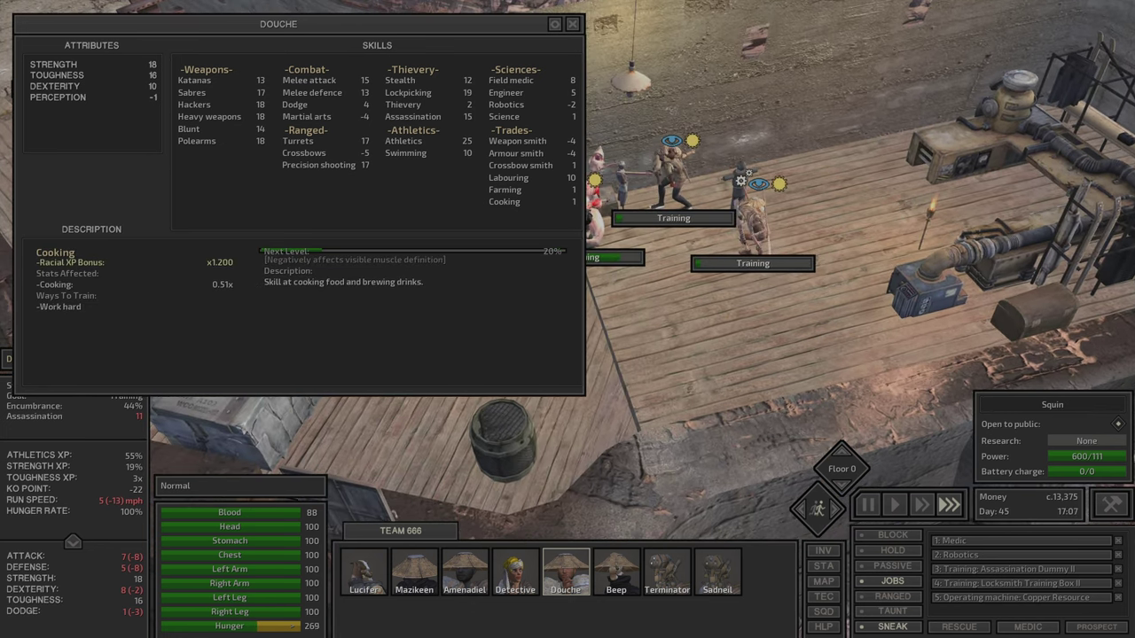
key("Escape")
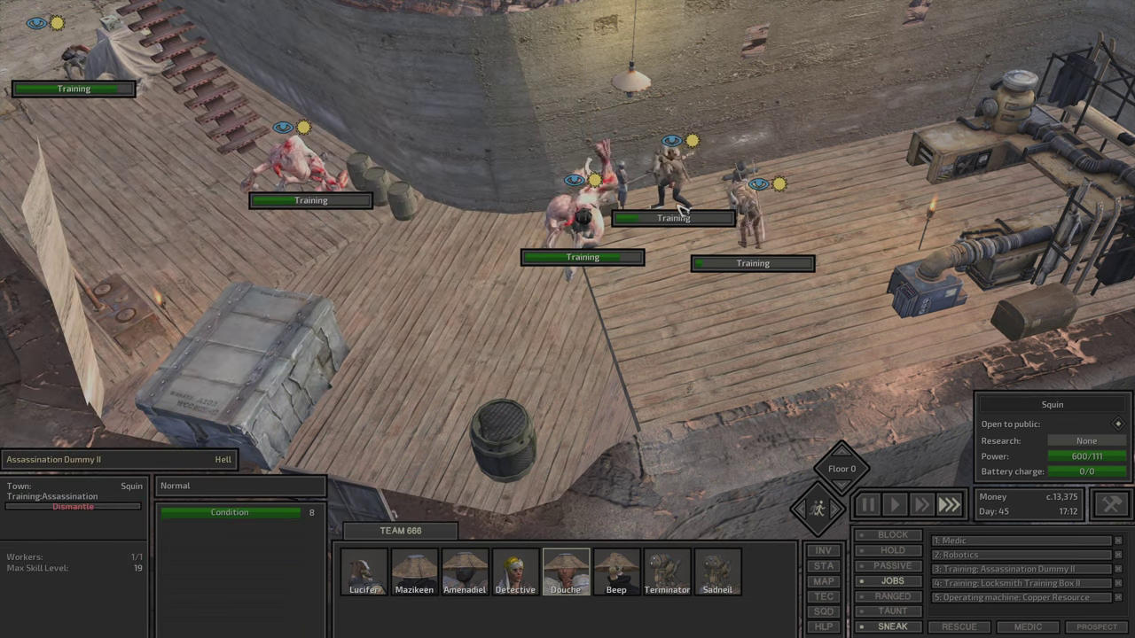
left_click(683, 208)
key("c")
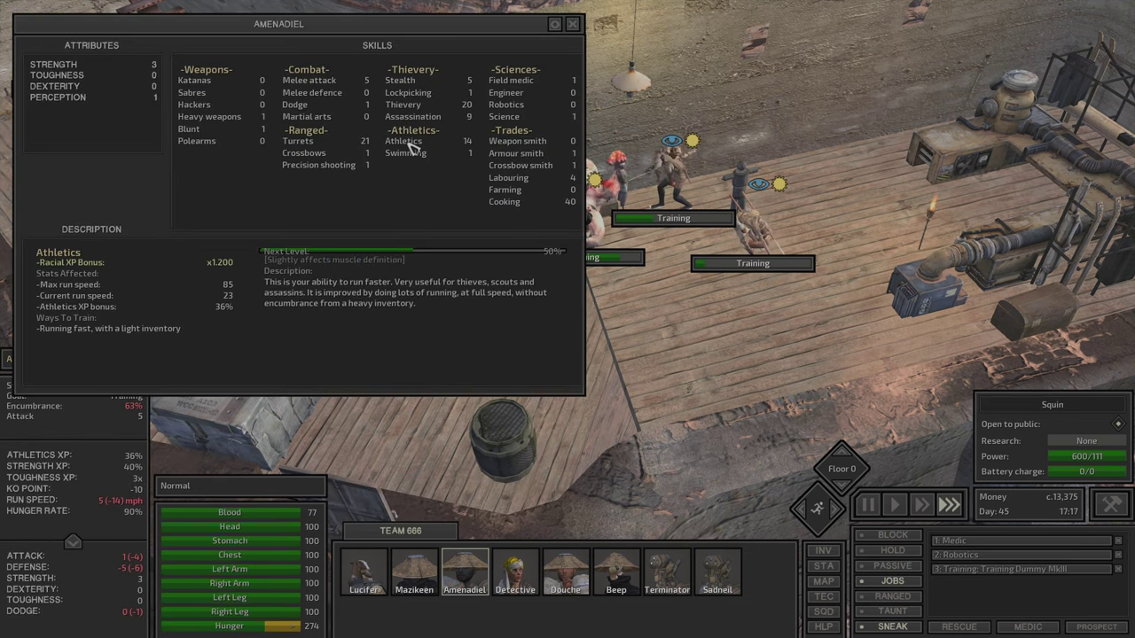
key("Escape")
Cycle the skills sheet through Lucifer, Mazikeen, Amenadiel, Douche, Beep, Terminator and Sadneil
left_click(595, 261)
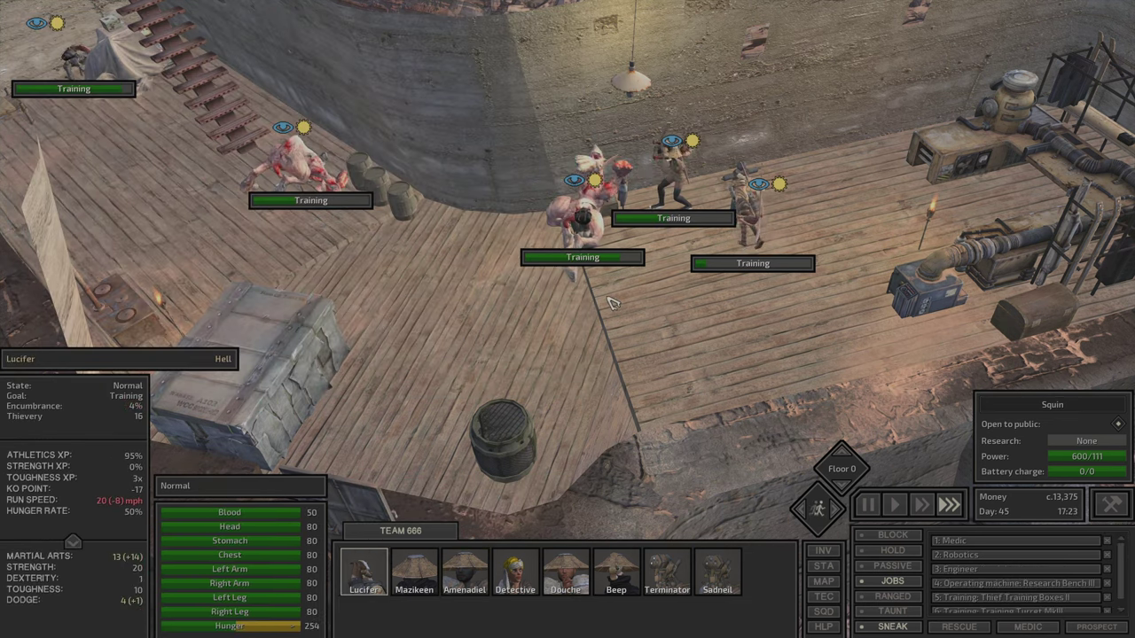
key("c")
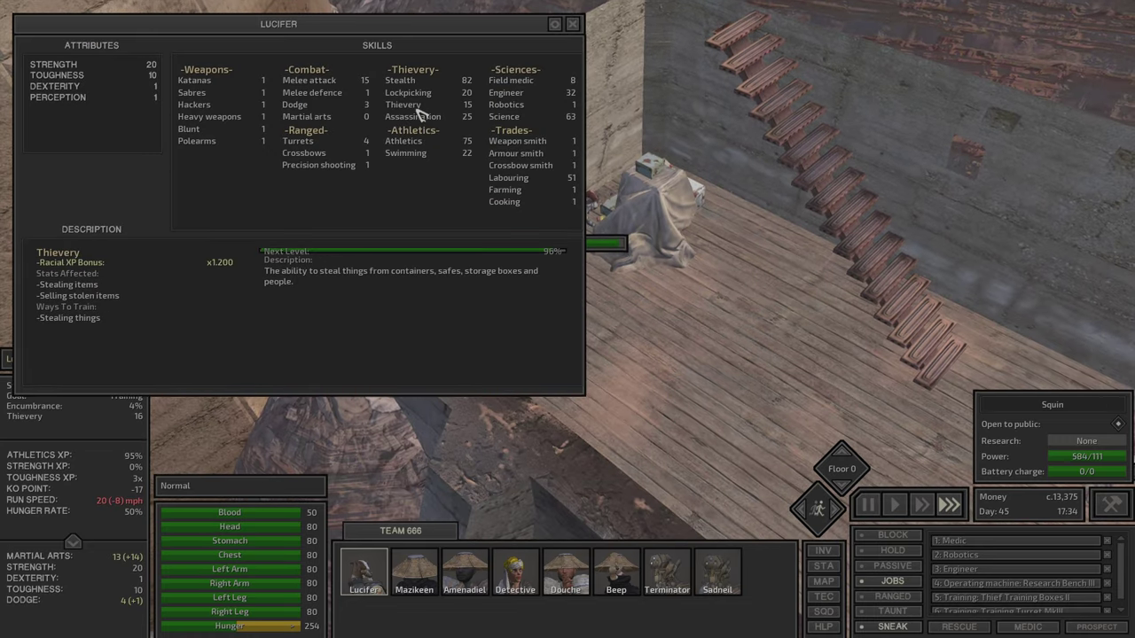
key("c")
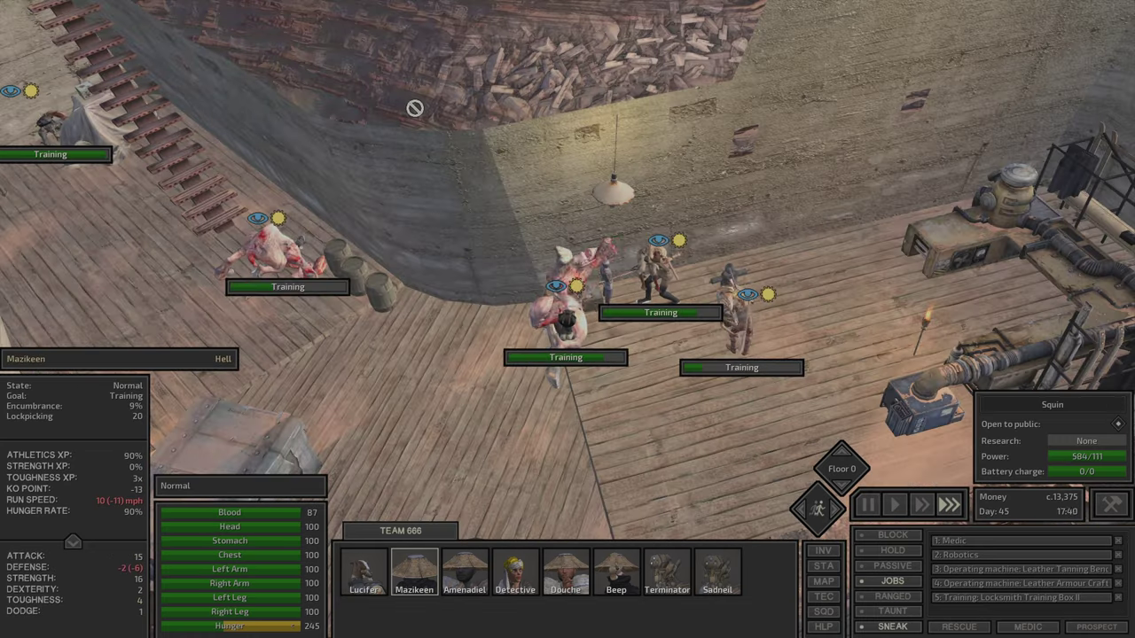
key("c")
key("Tab")
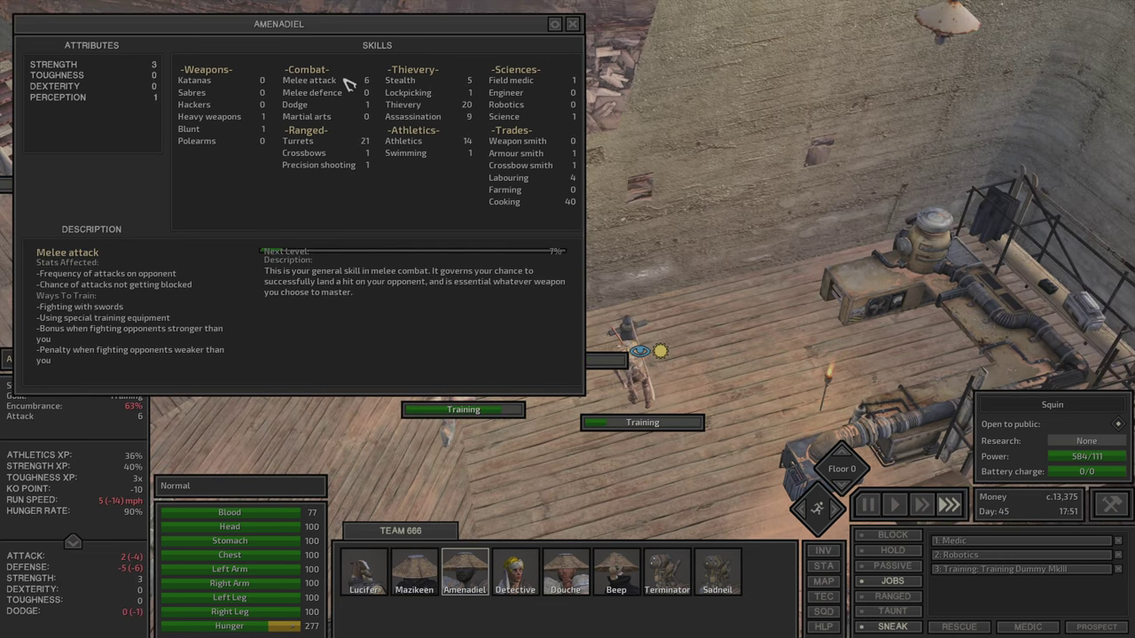
key("Tab")
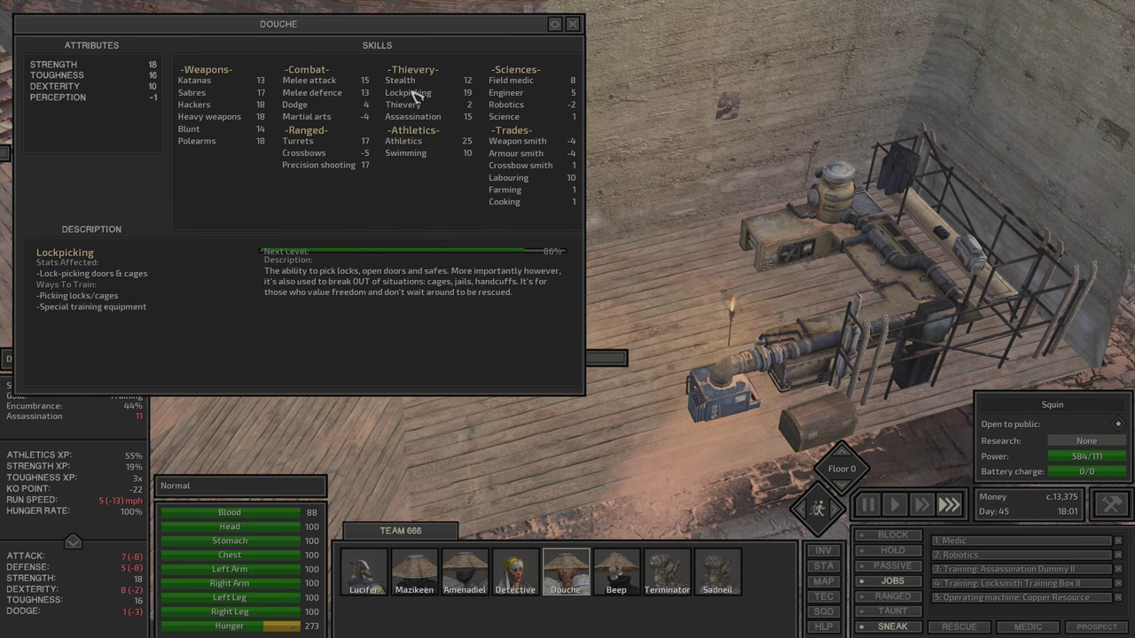
key("a")
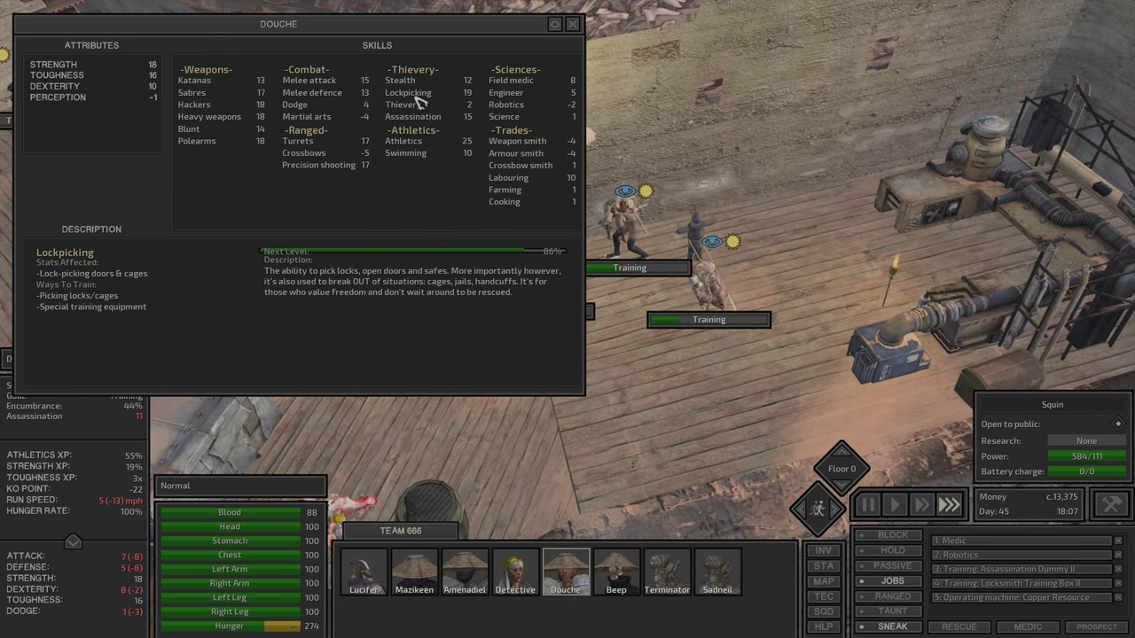
key("Tab")
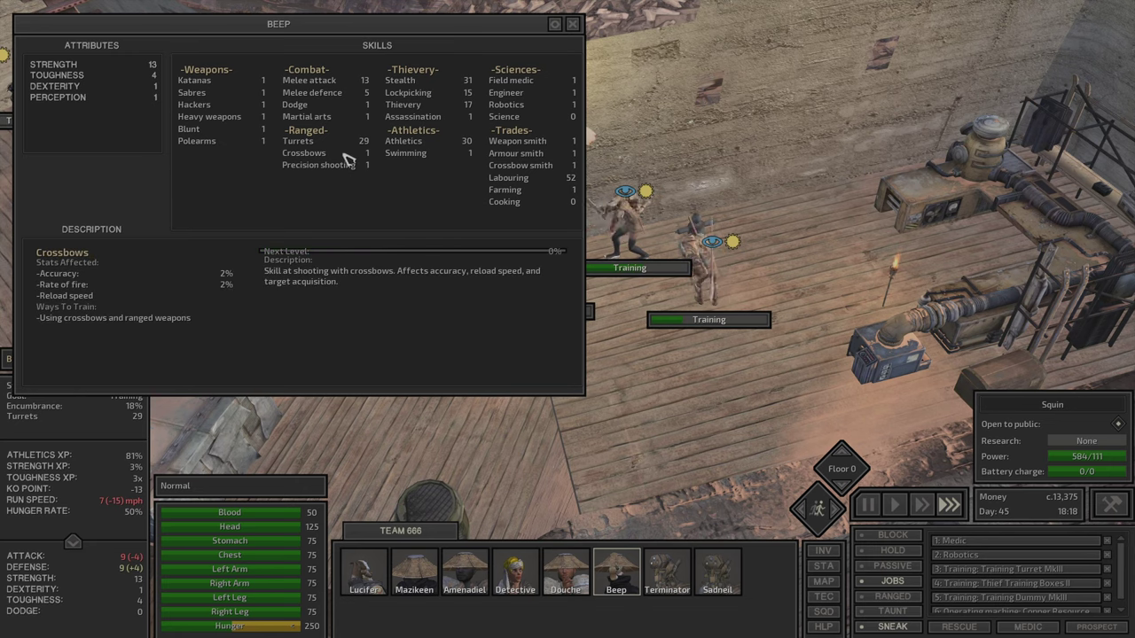
key("Tab")
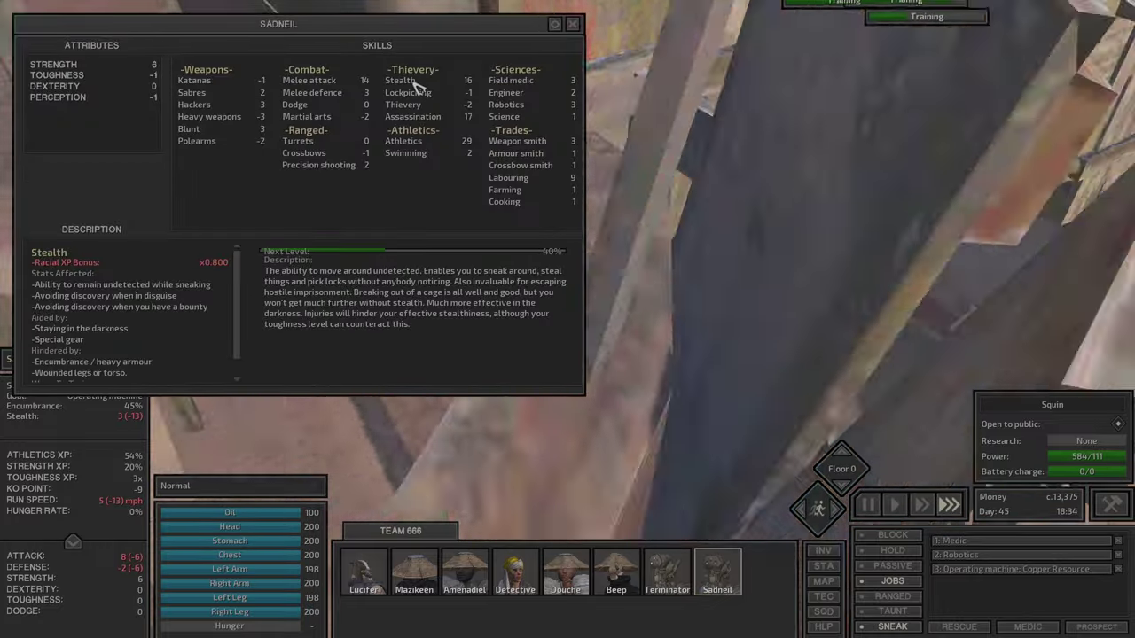
key("Escape")
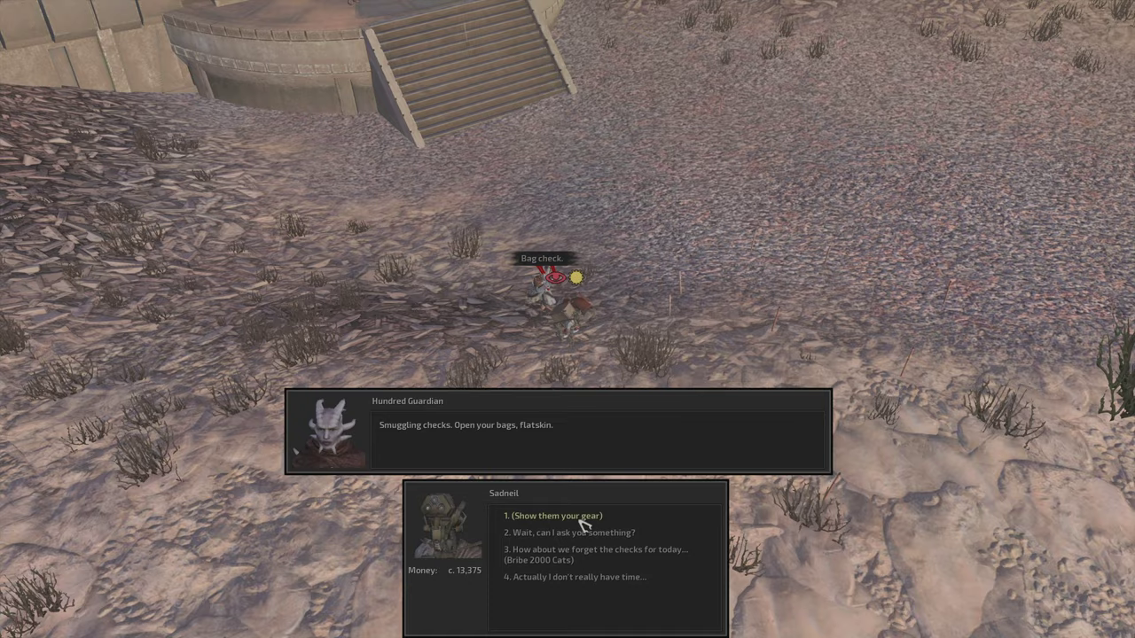
Choose 'Show them your gear' for the Hundred Guardian, then inspect the Small Copper Resource rock
left_click(584, 525)
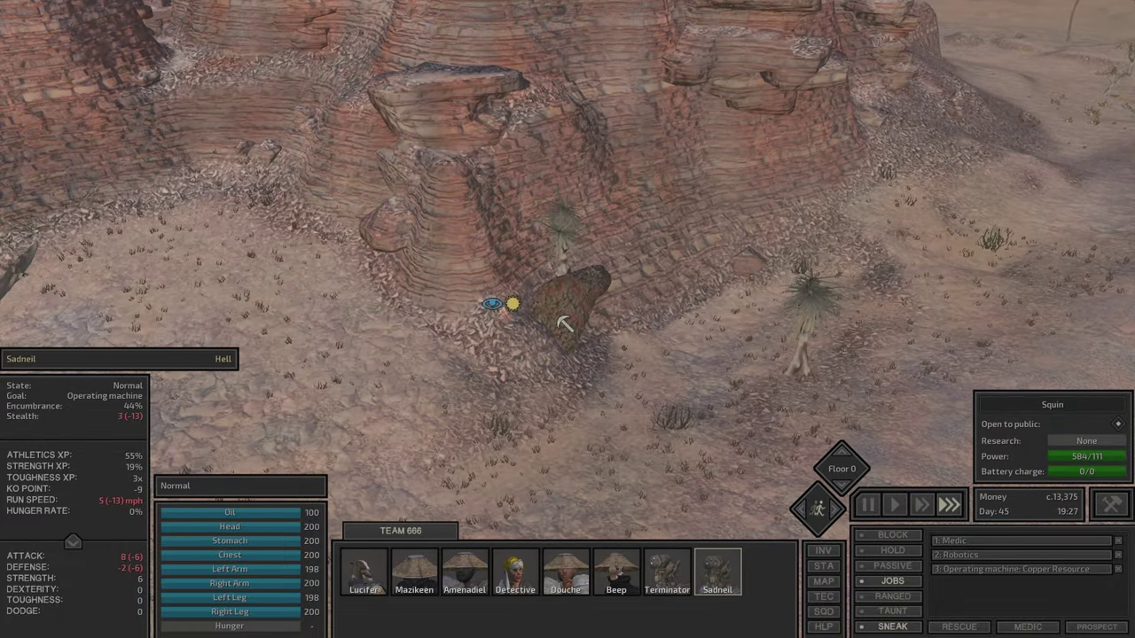
left_click(560, 320)
View Detective's stats, then cycle the skills sheet through Lucifer, Mazikeen and Amenadiel
left_click(412, 326)
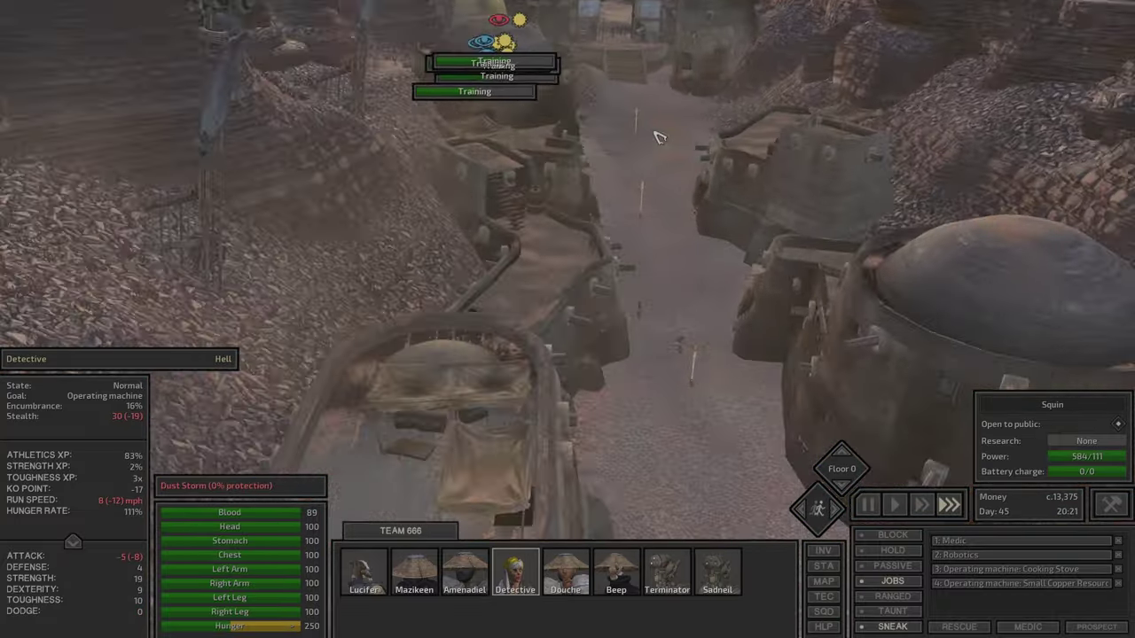
key("w")
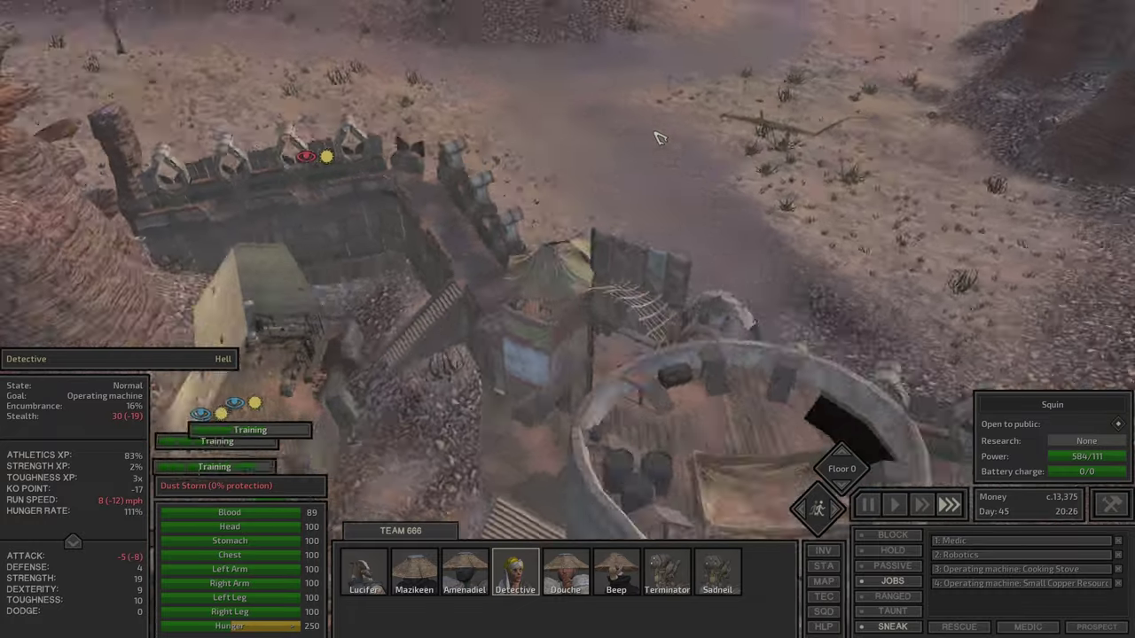
key("p")
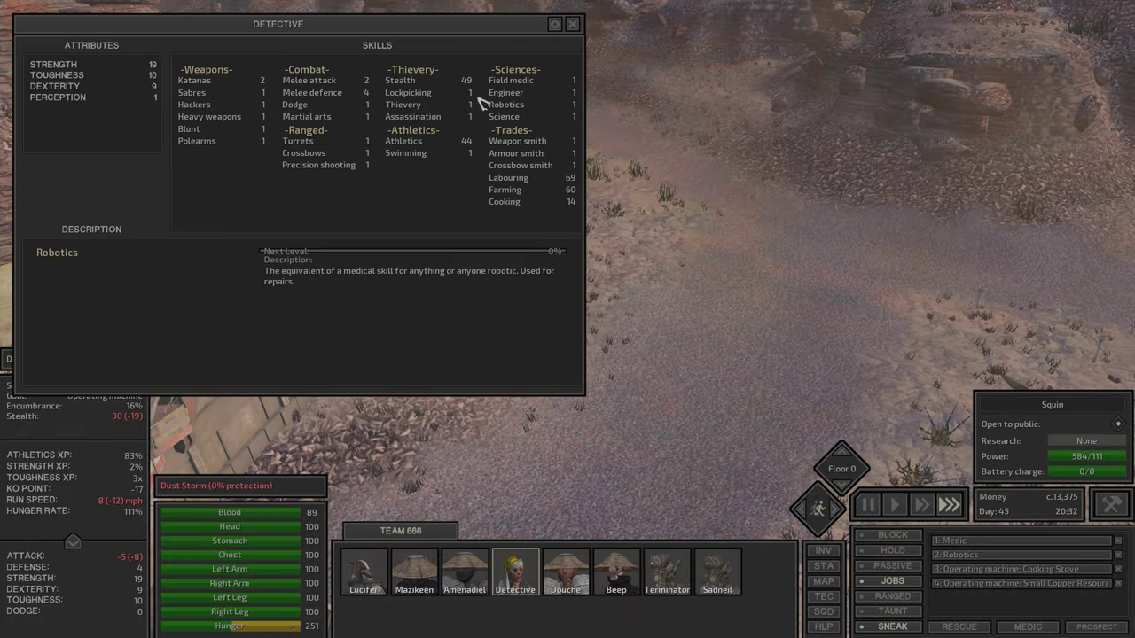
key("F1")
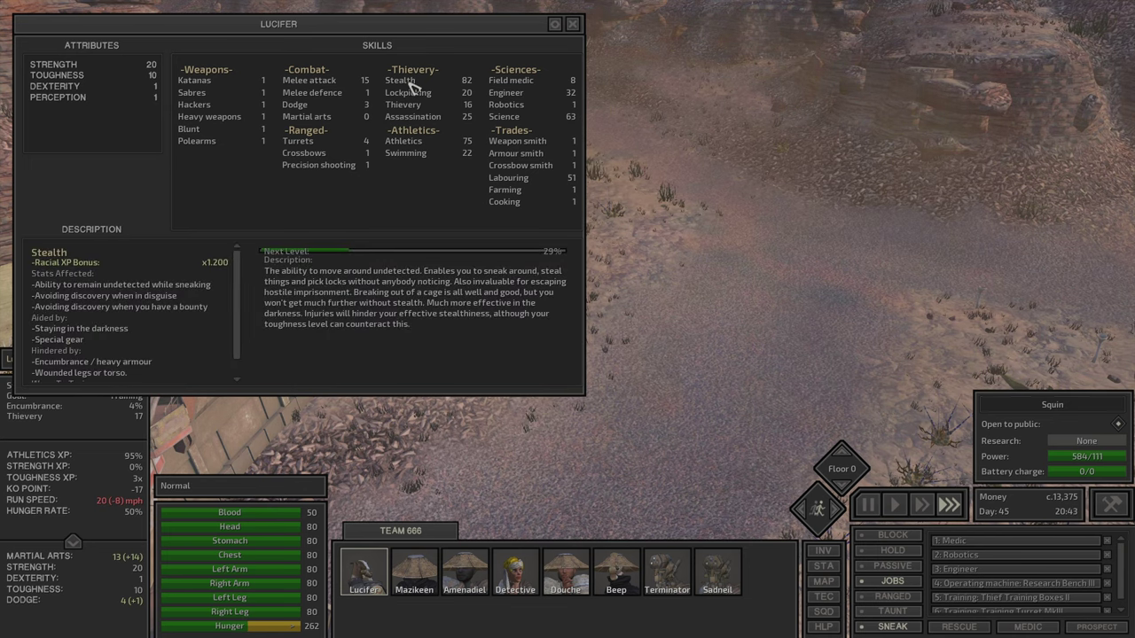
key("F2")
key("F3")
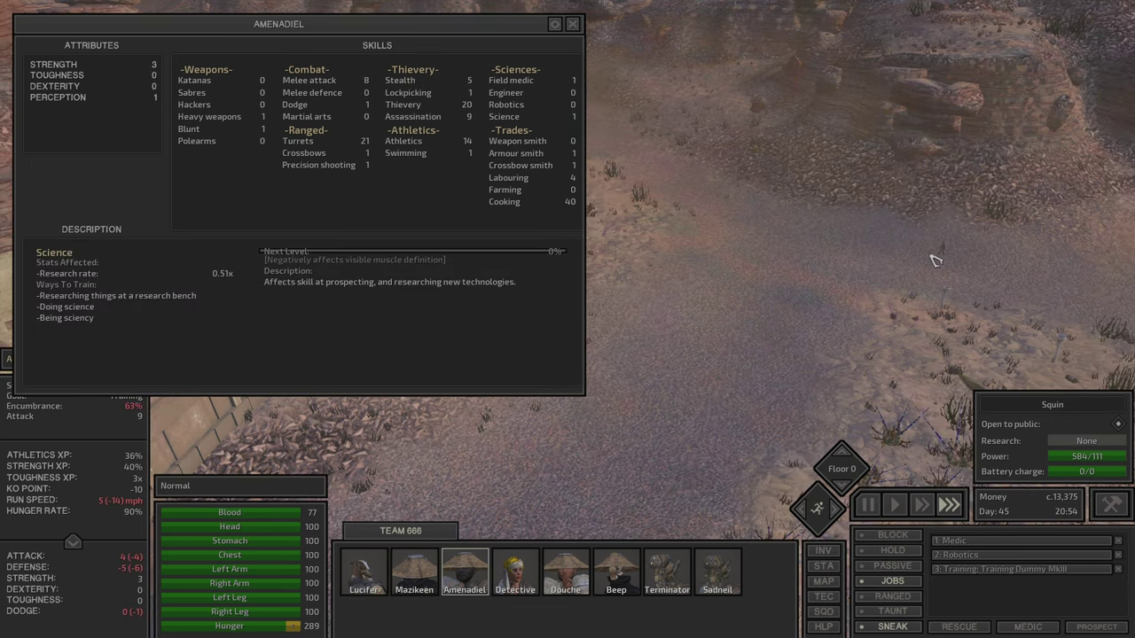
key("Escape")
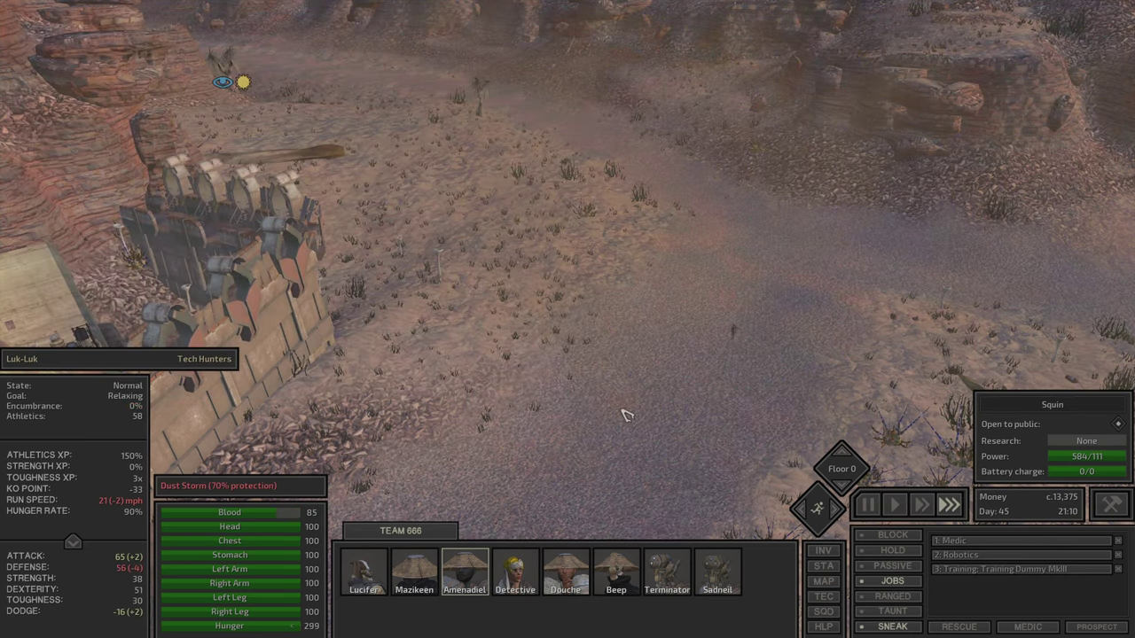
scroll(621, 390, "up", 5)
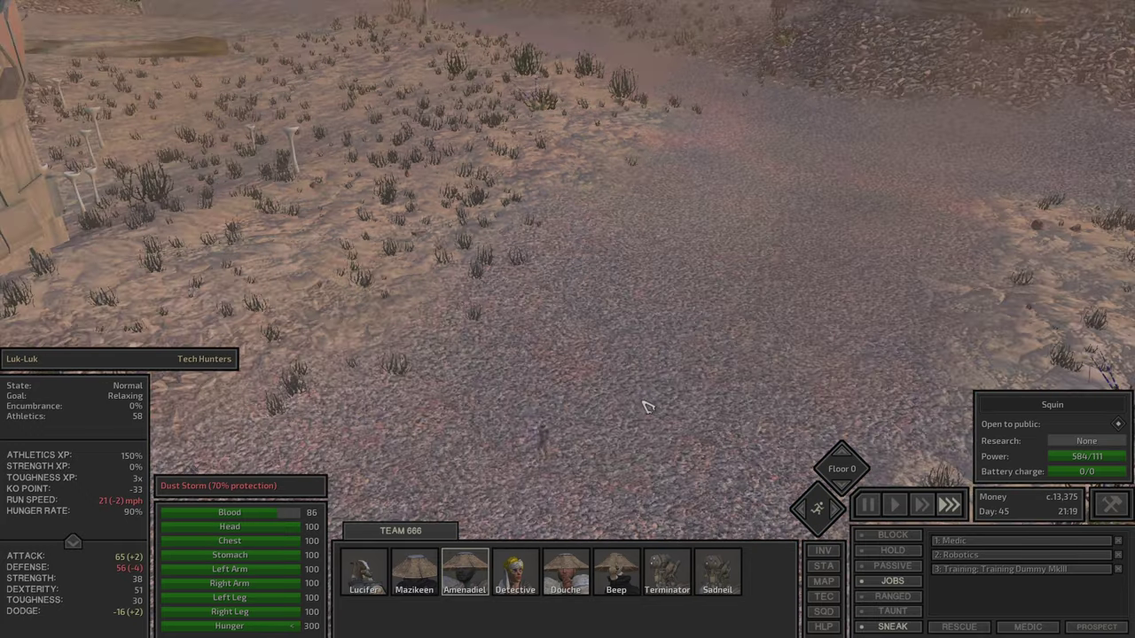
Return the view to the Squin base and recheck Lucifer's and Mazikeen's skill sheets
key("w")
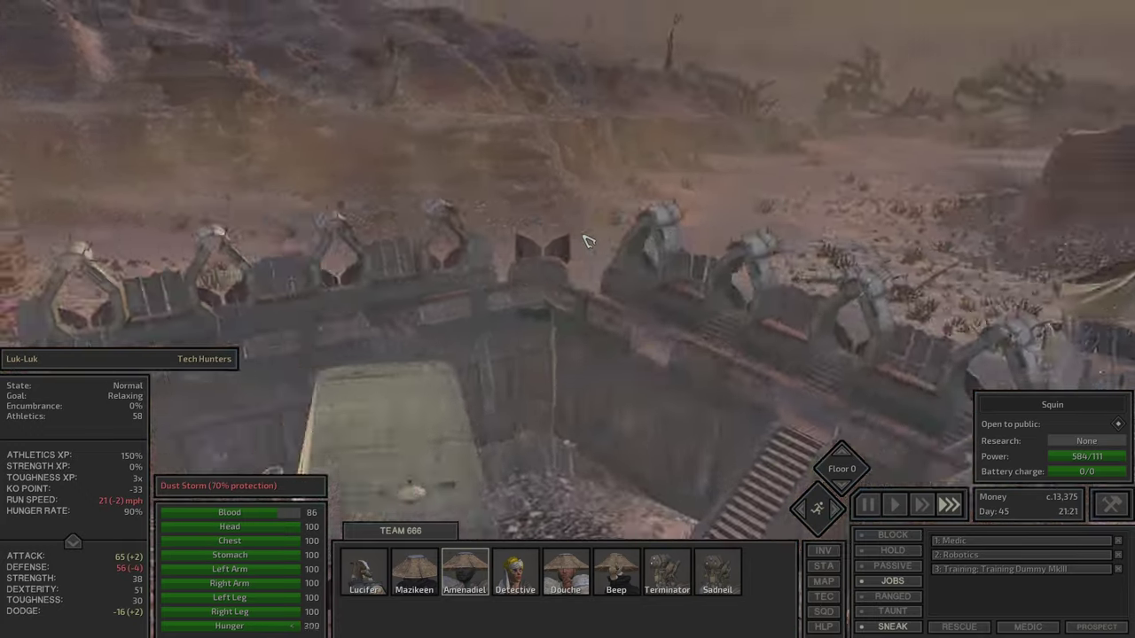
key("w")
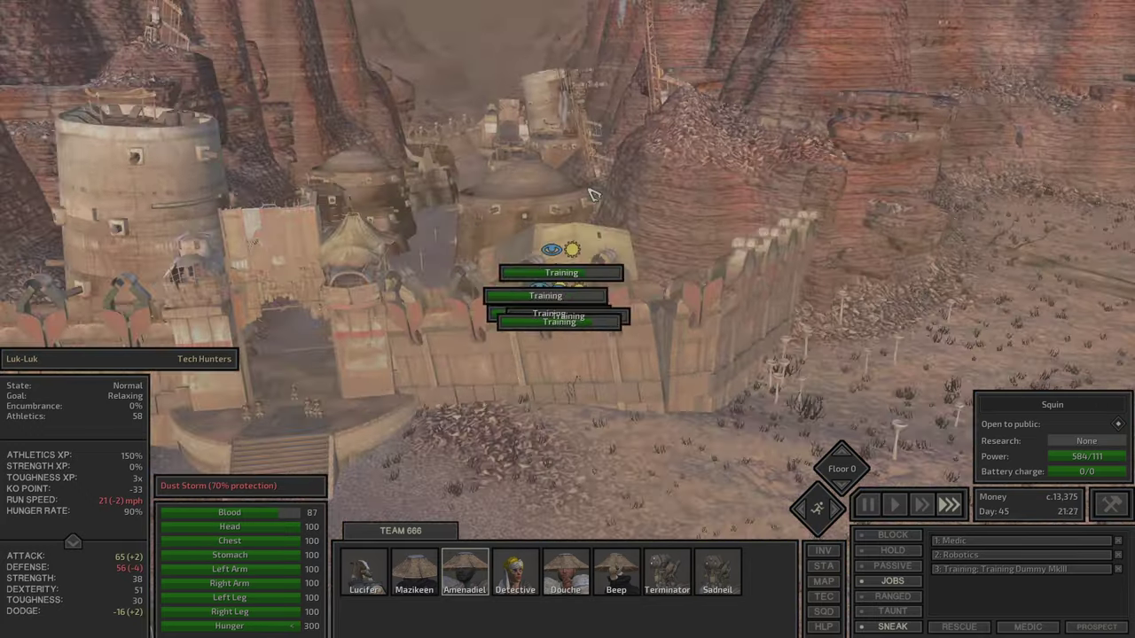
key("F1")
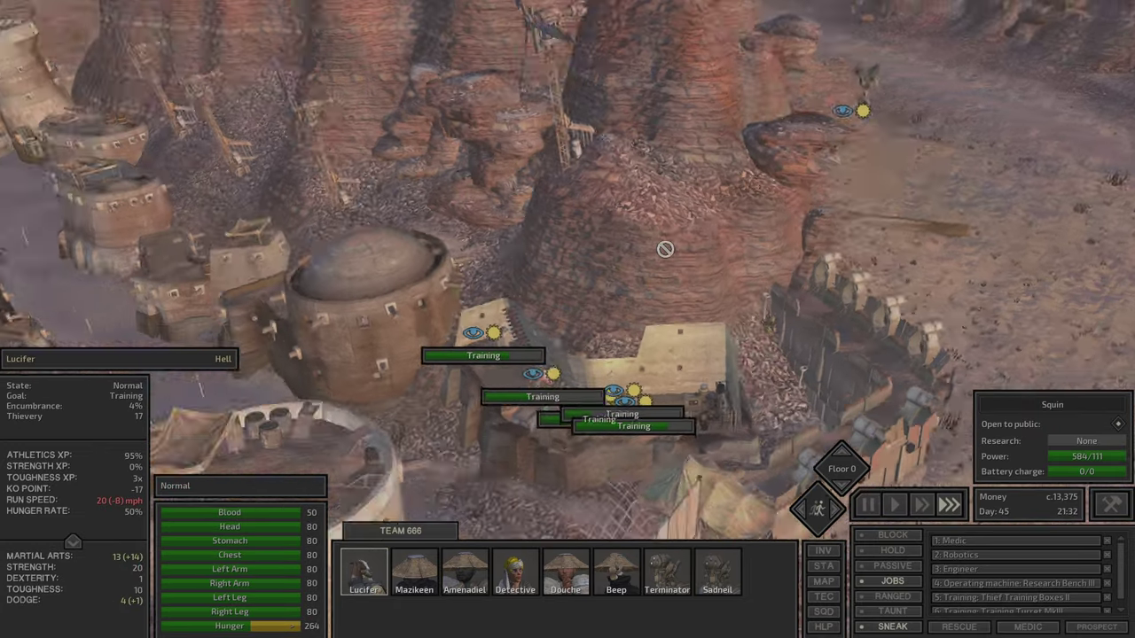
key("c")
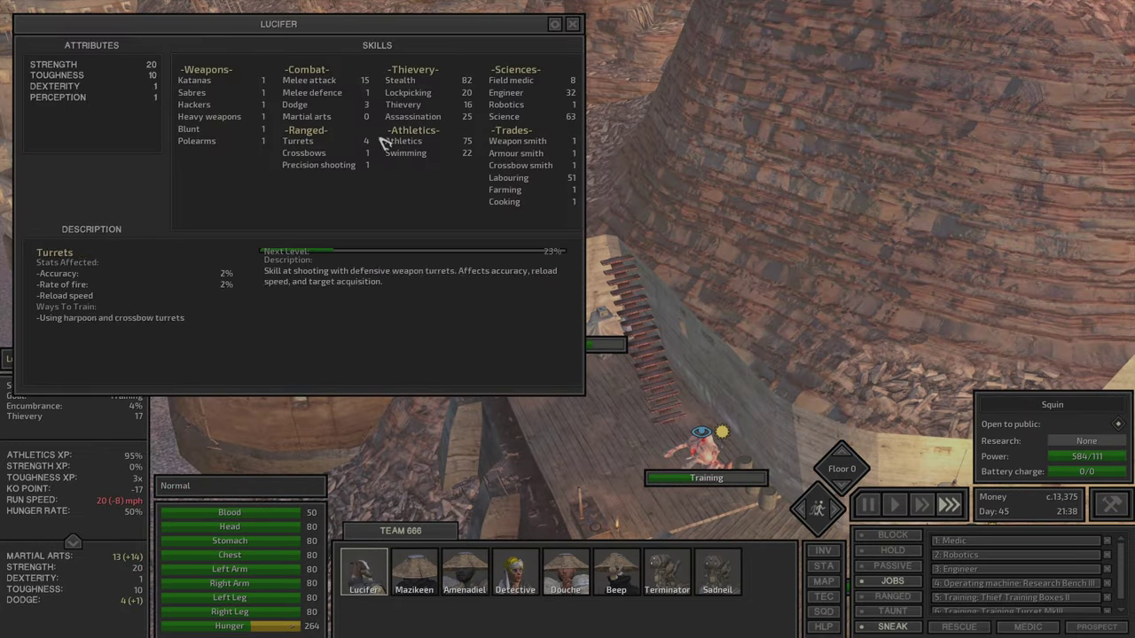
key("c")
key("F2")
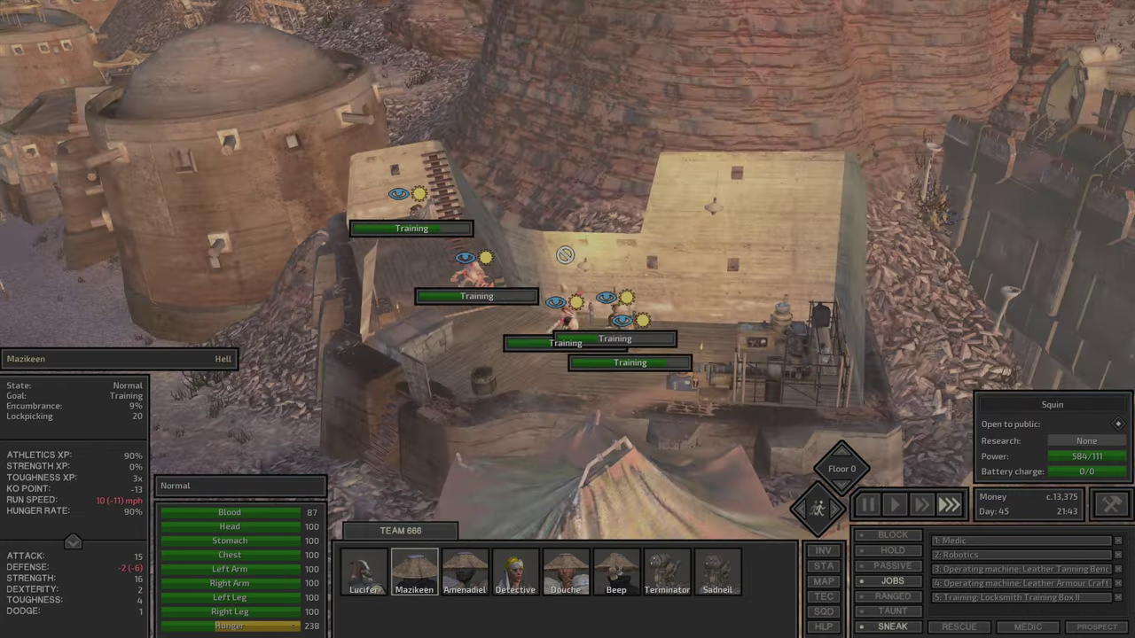
key("c")
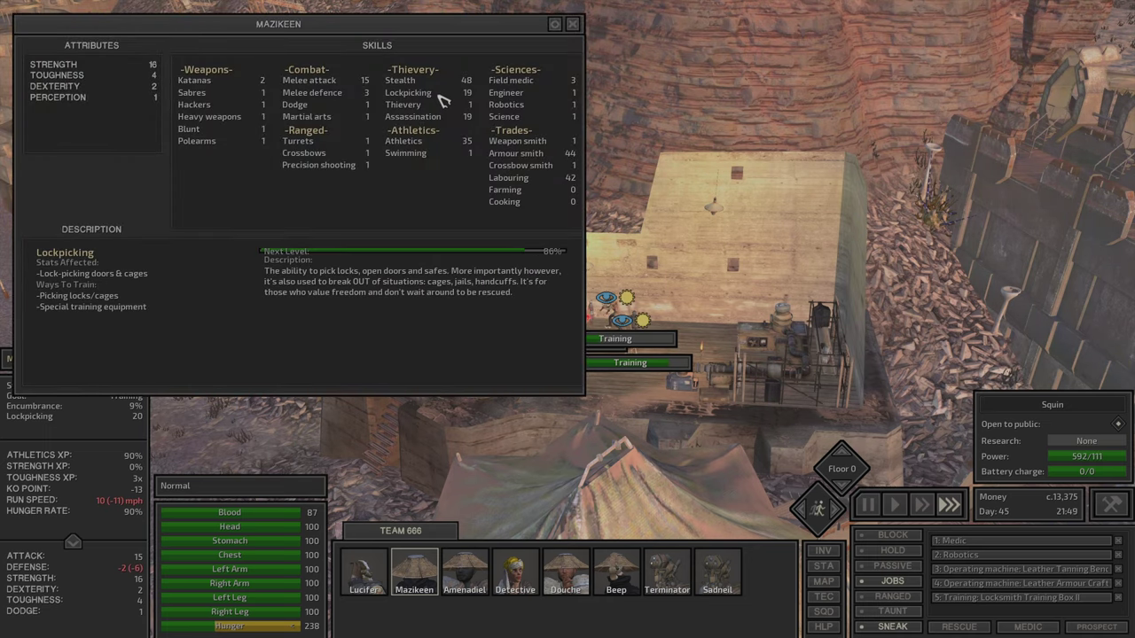
key("c")
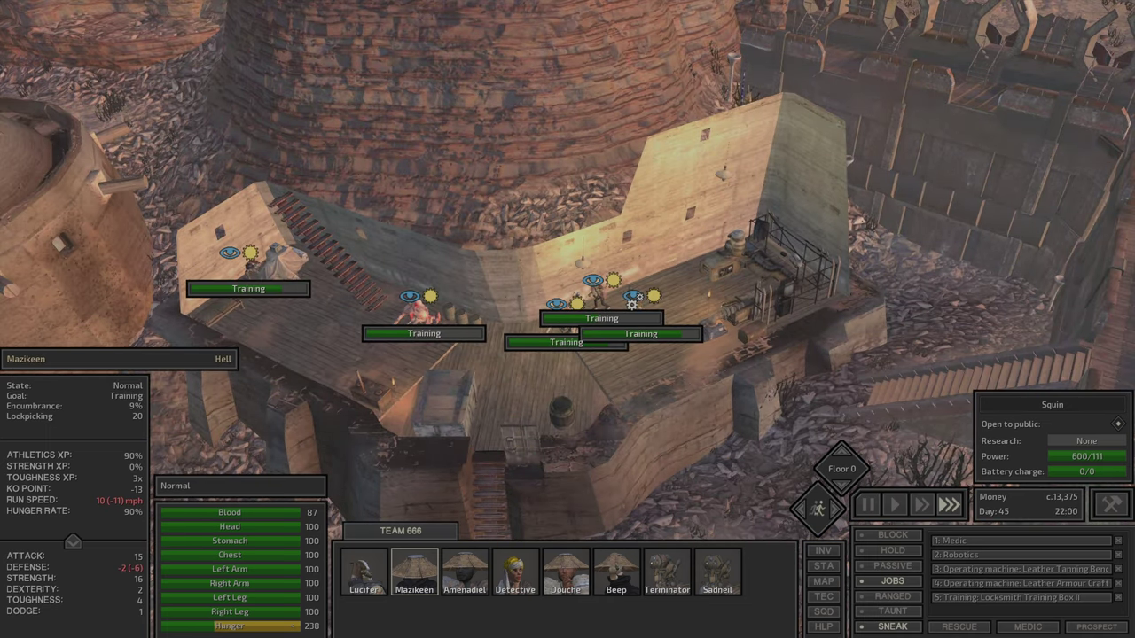
Turn off Sadneil's jobs and move the storage copper into his bags, leaving 18
left_click(455, 431)
key("i")
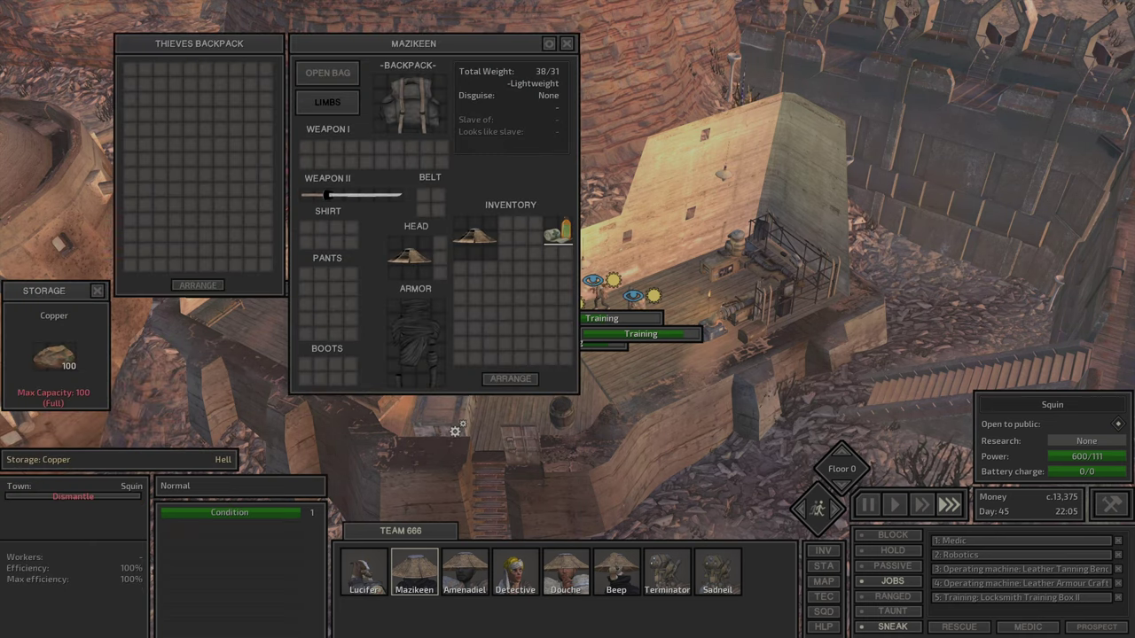
left_click(718, 574)
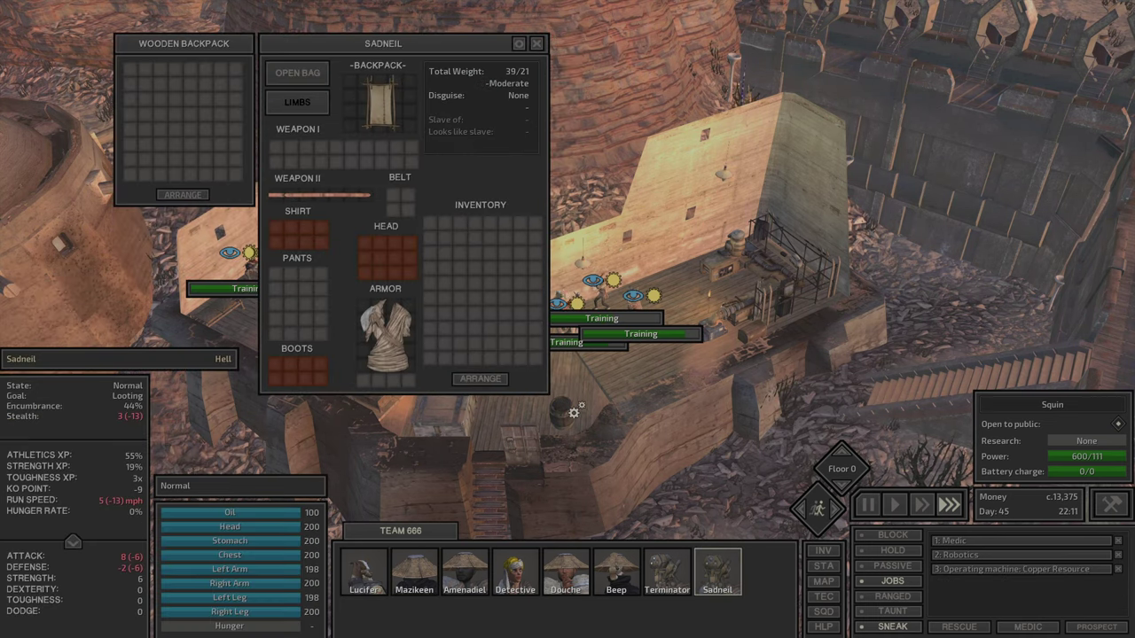
key("a")
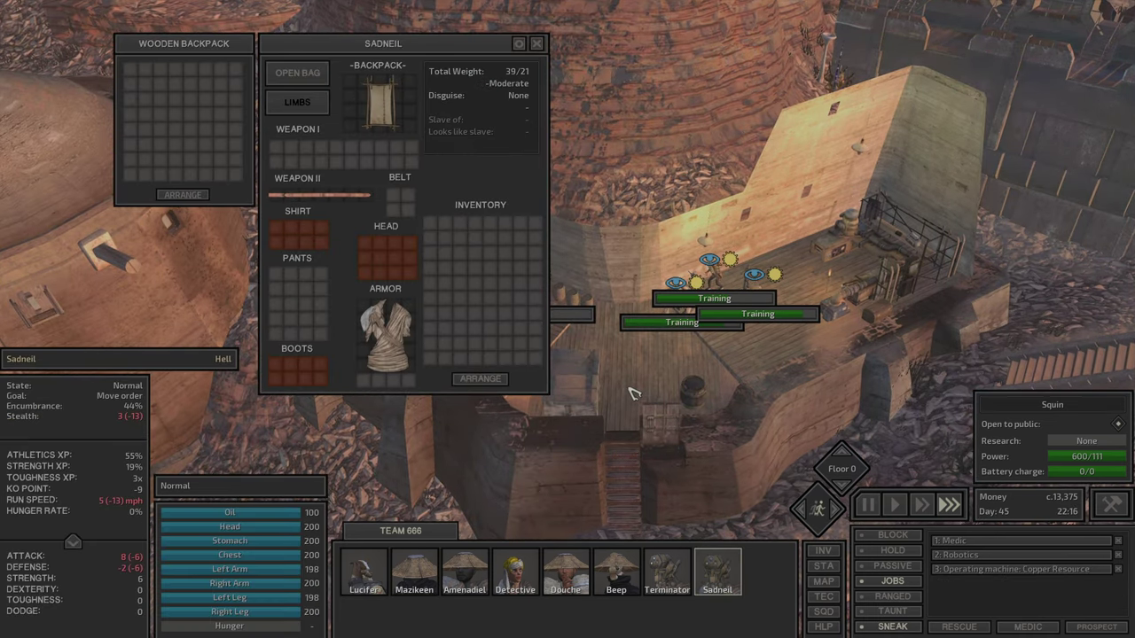
left_click(893, 580)
key("a")
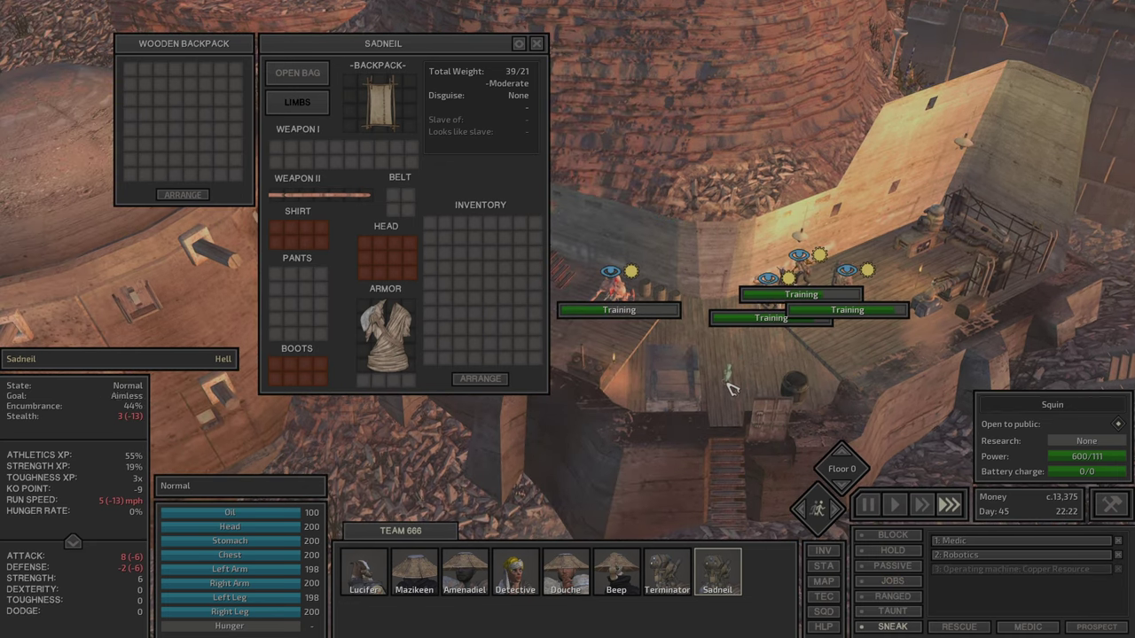
left_click(656, 379)
left_click(68, 375)
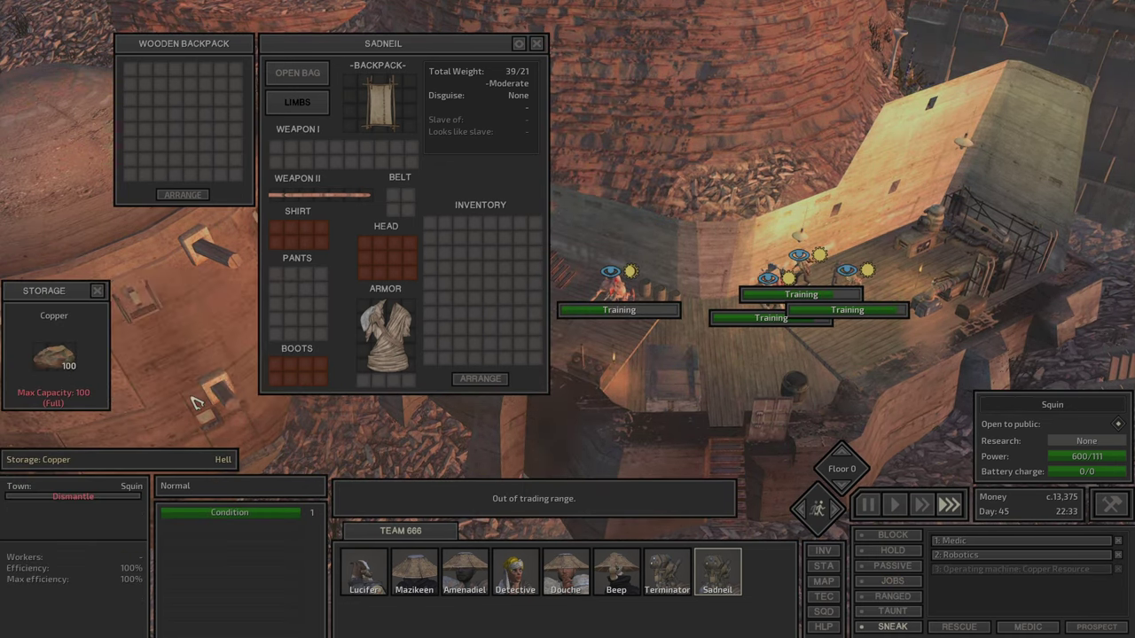
mouse_move(55, 358)
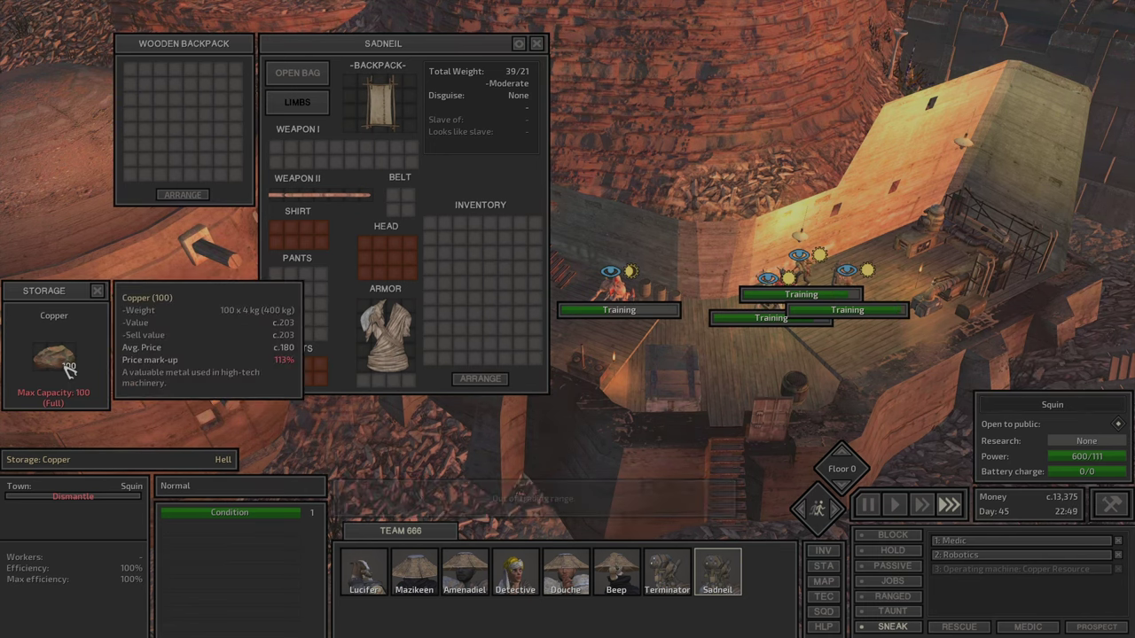
left_click(69, 371, "ctrl")
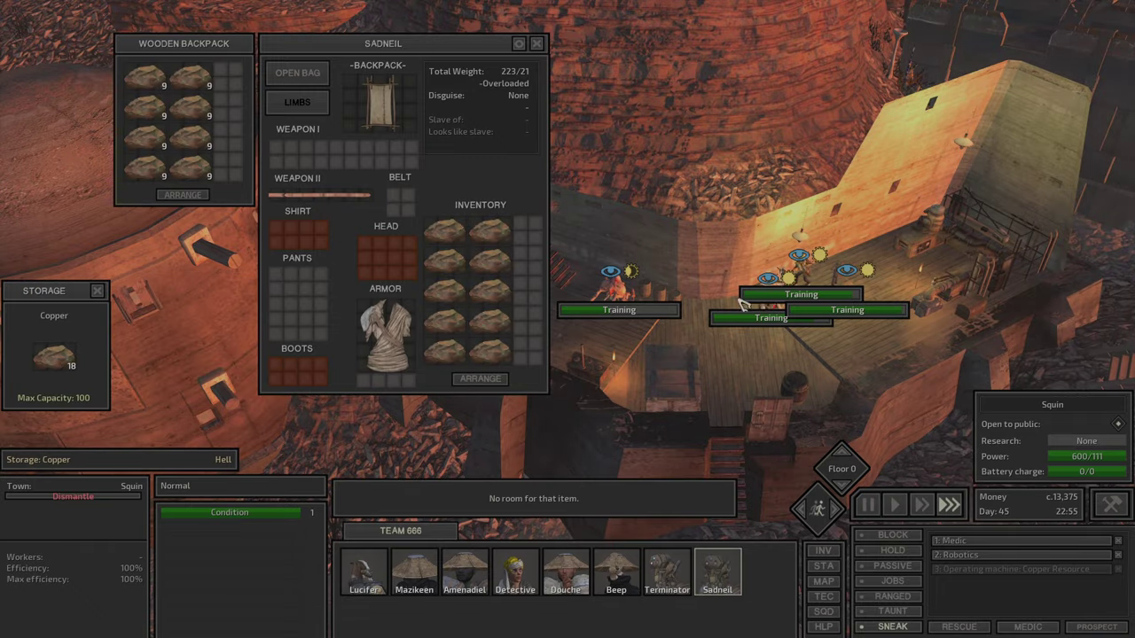
Bring the camera to the town's bar and circle around the building
key("w")
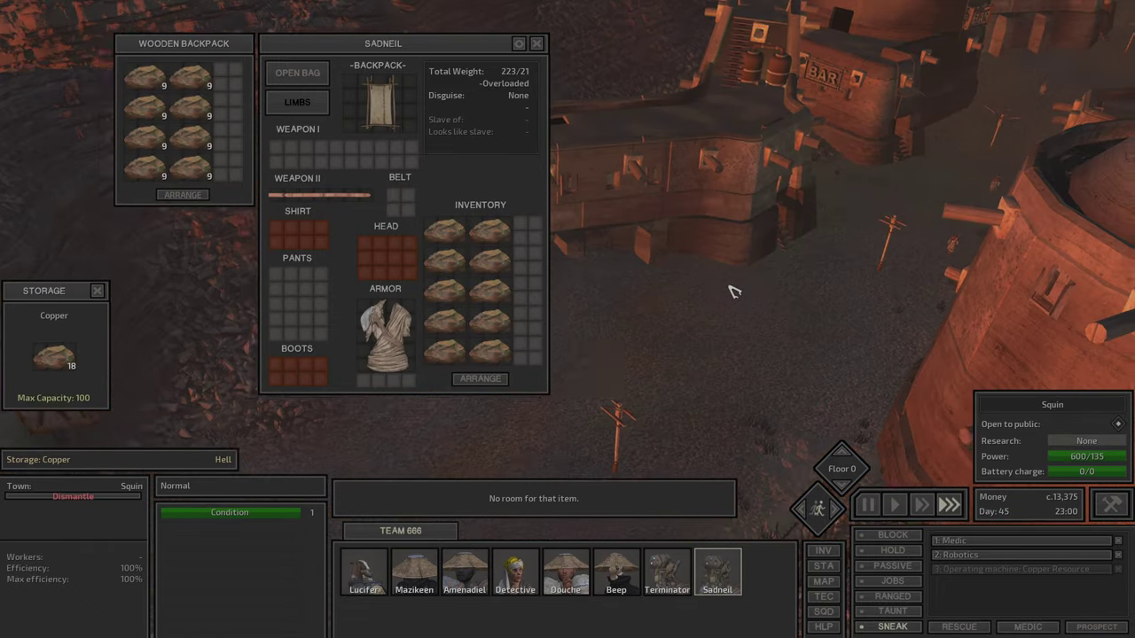
key("w")
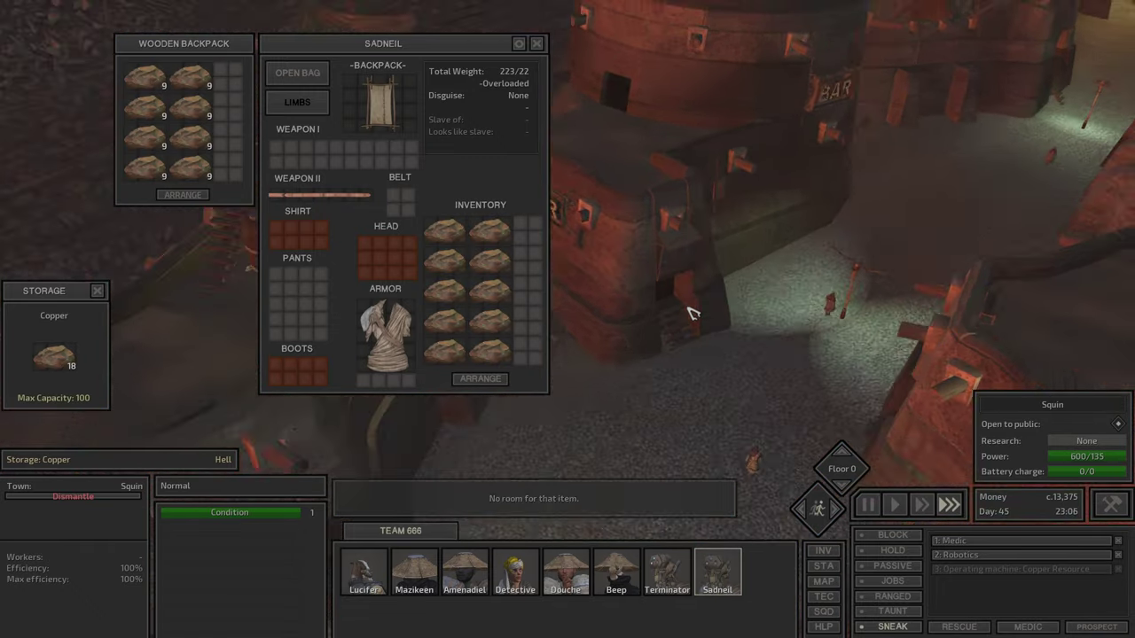
key("w")
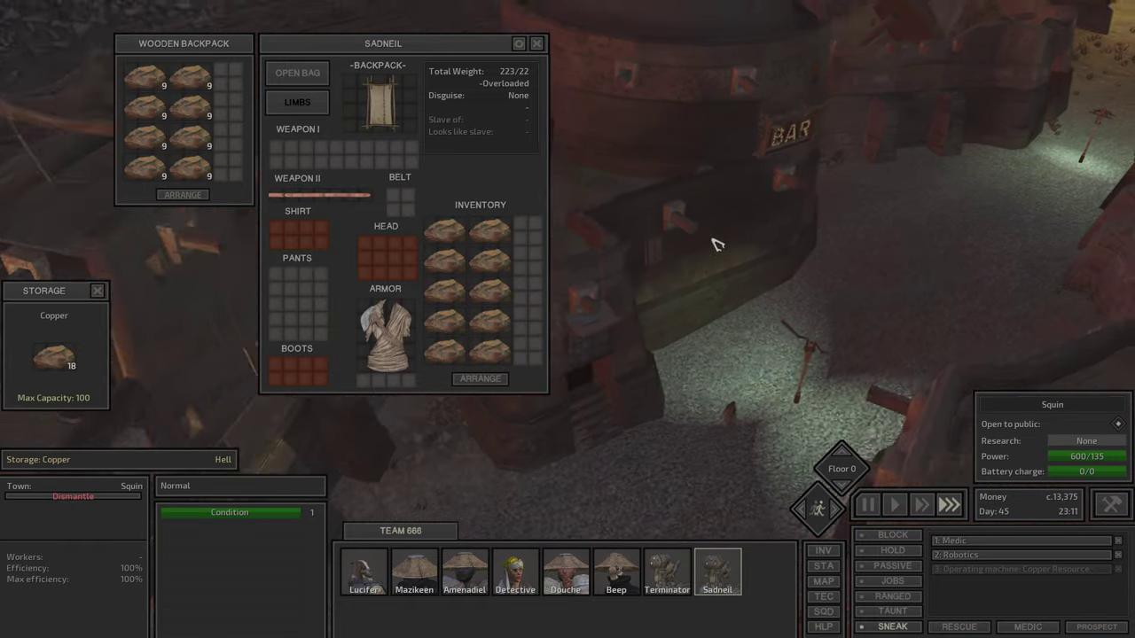
key("w")
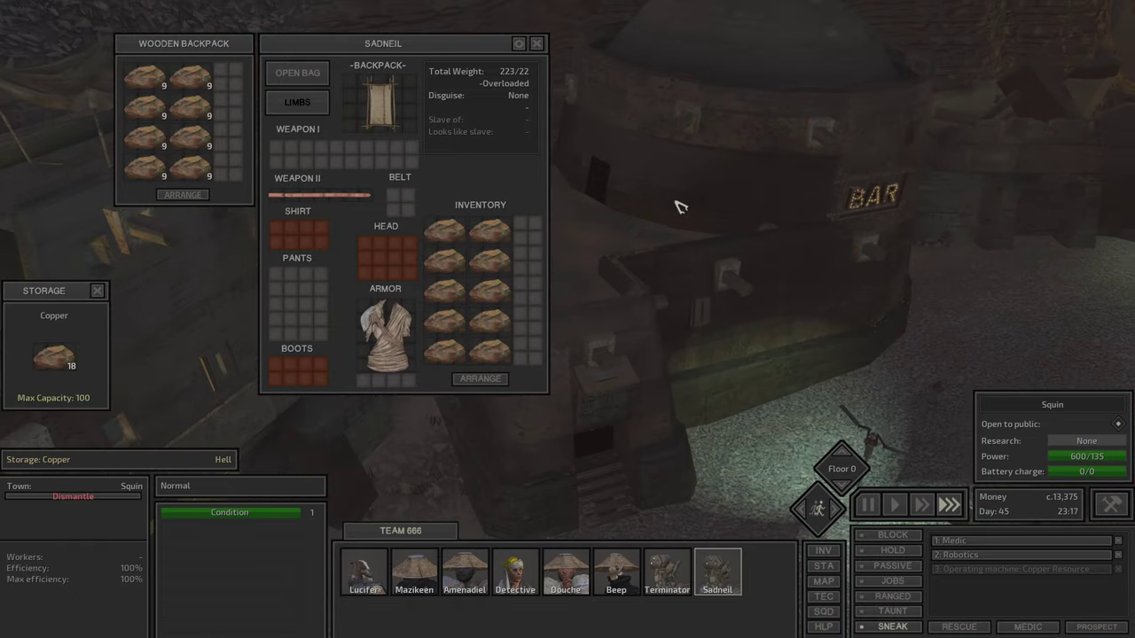
key("w")
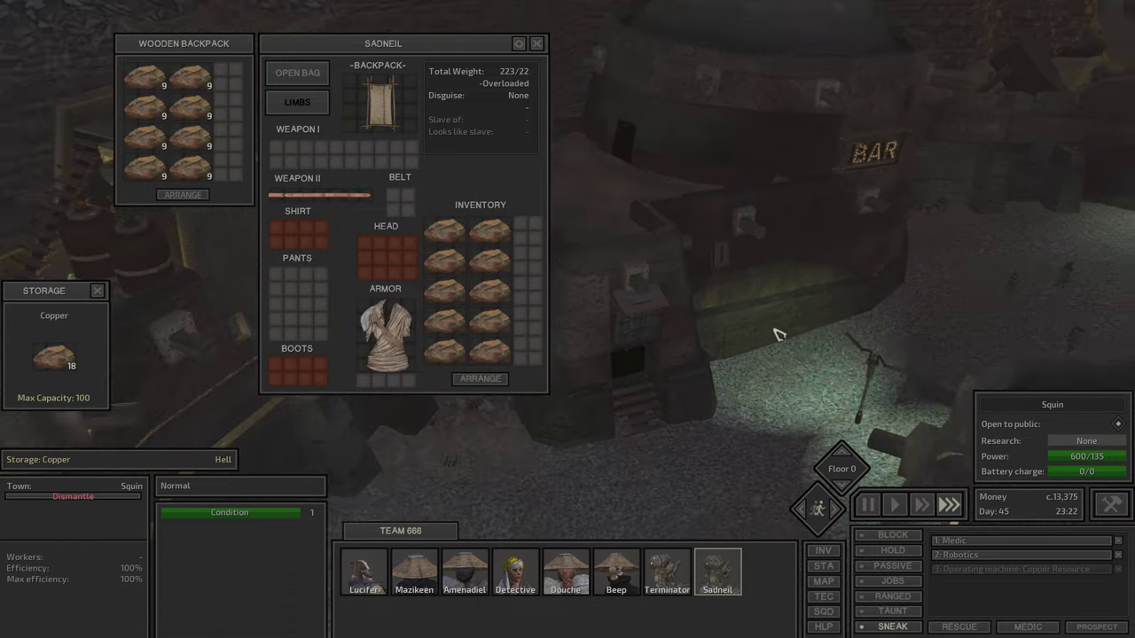
key("w")
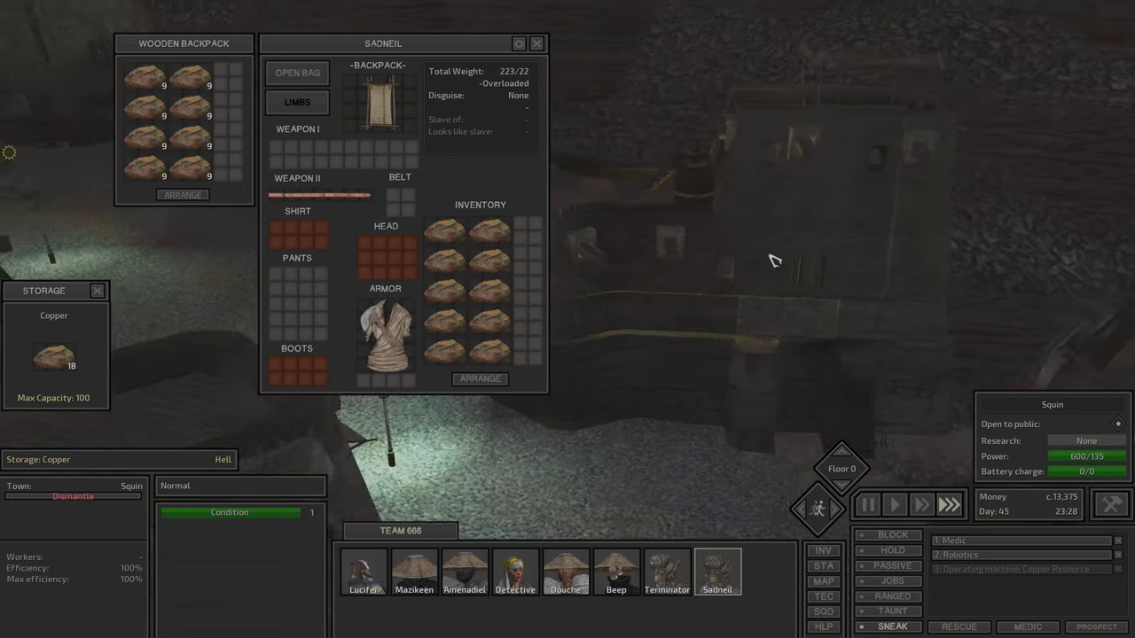
key("w")
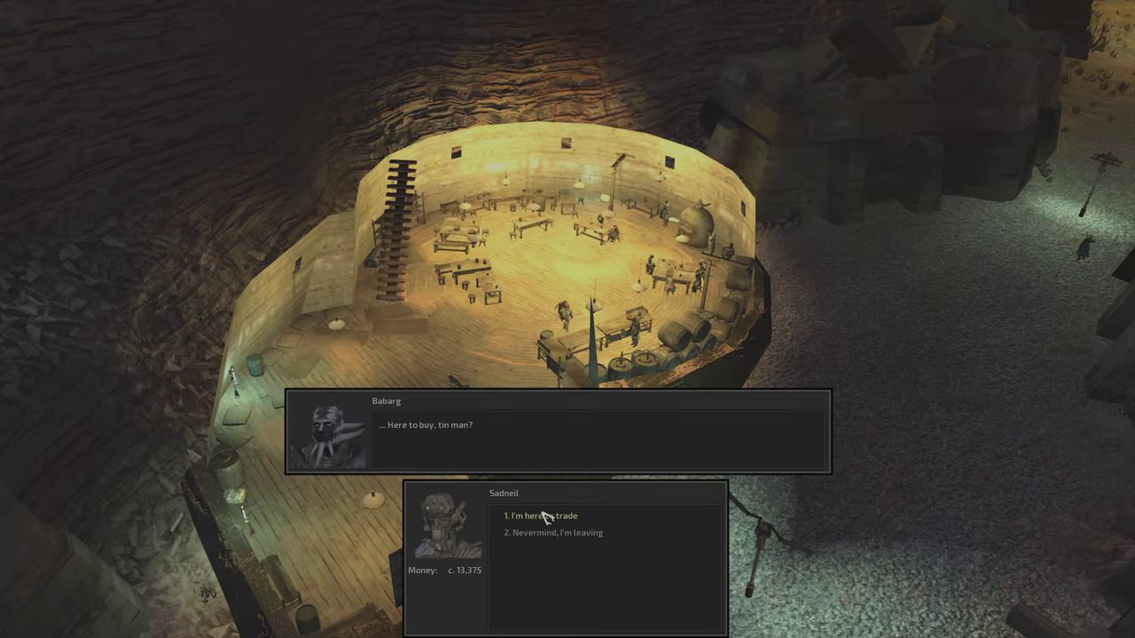
Sell Sadneil's copper to shopkeeper Babarg and buy the meat stack, reaching 16,638 funds
left_click(547, 517)
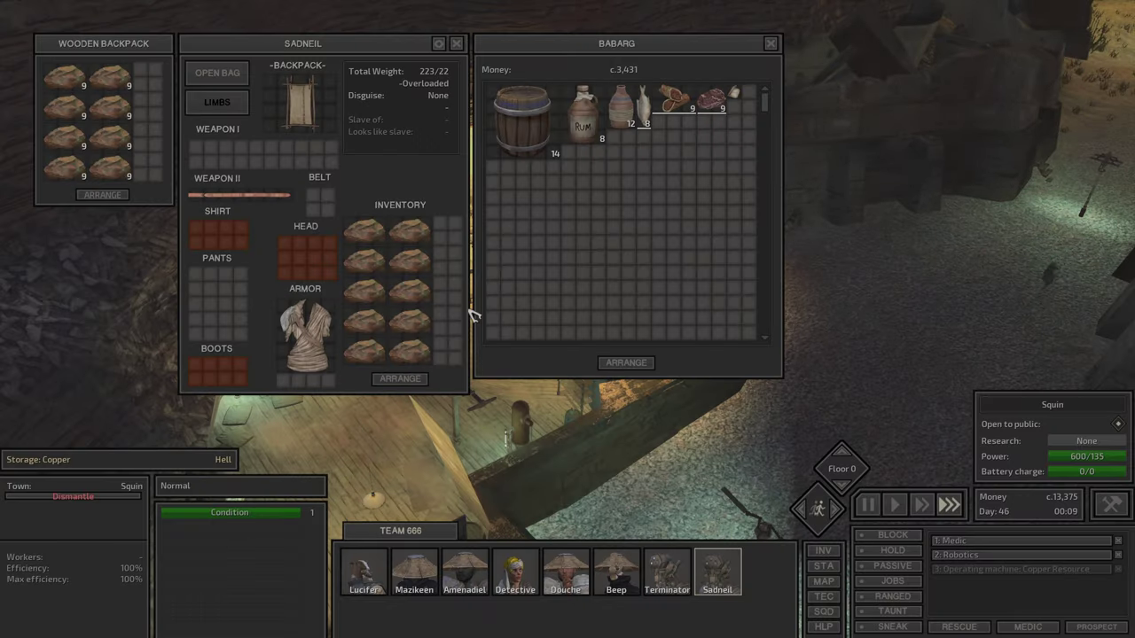
left_click(400, 324, "ctrl")
left_click(400, 301, "ctrl")
key("3")
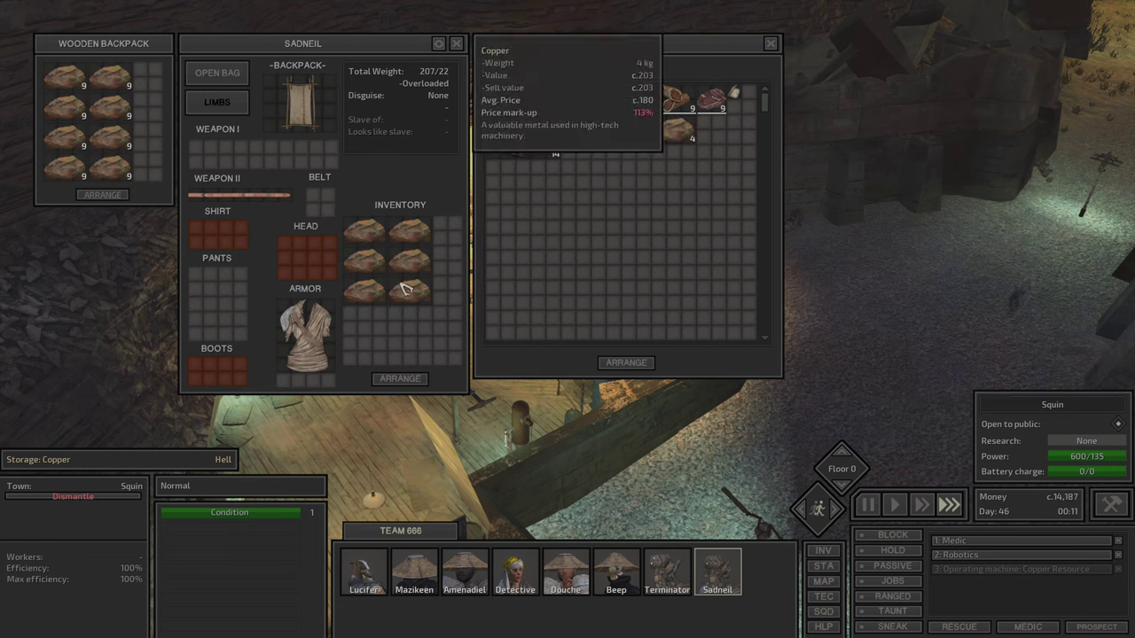
left_click(406, 266, "ctrl")
left_click(398, 245, "ctrl")
left_click(364, 232, "ctrl")
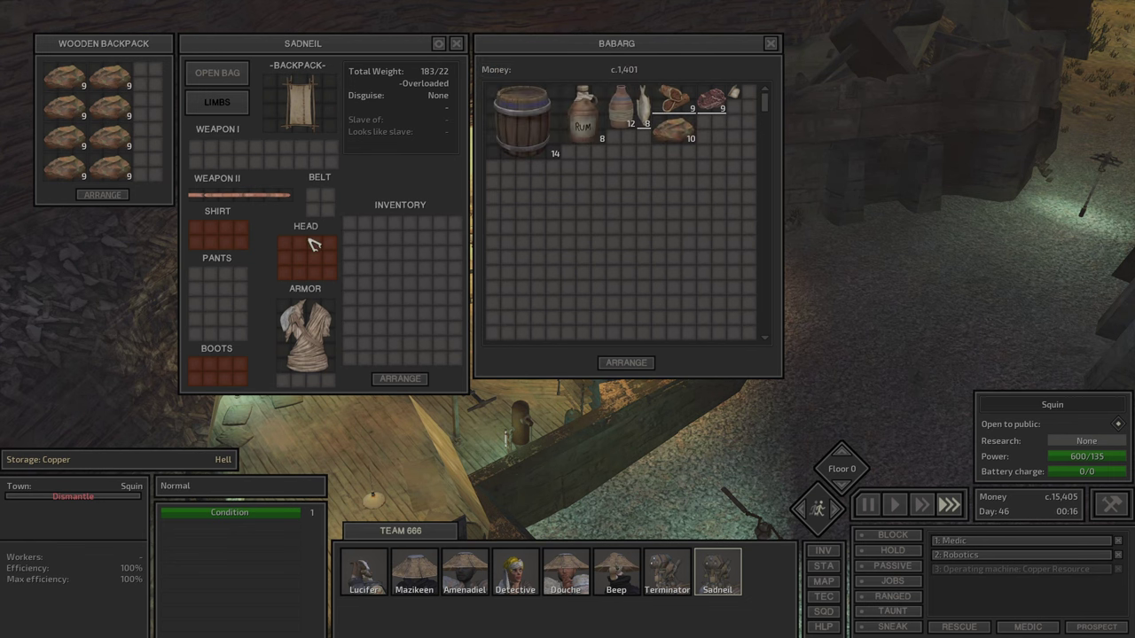
left_click(110, 166, "ctrl")
left_click(710, 99, "ctrl")
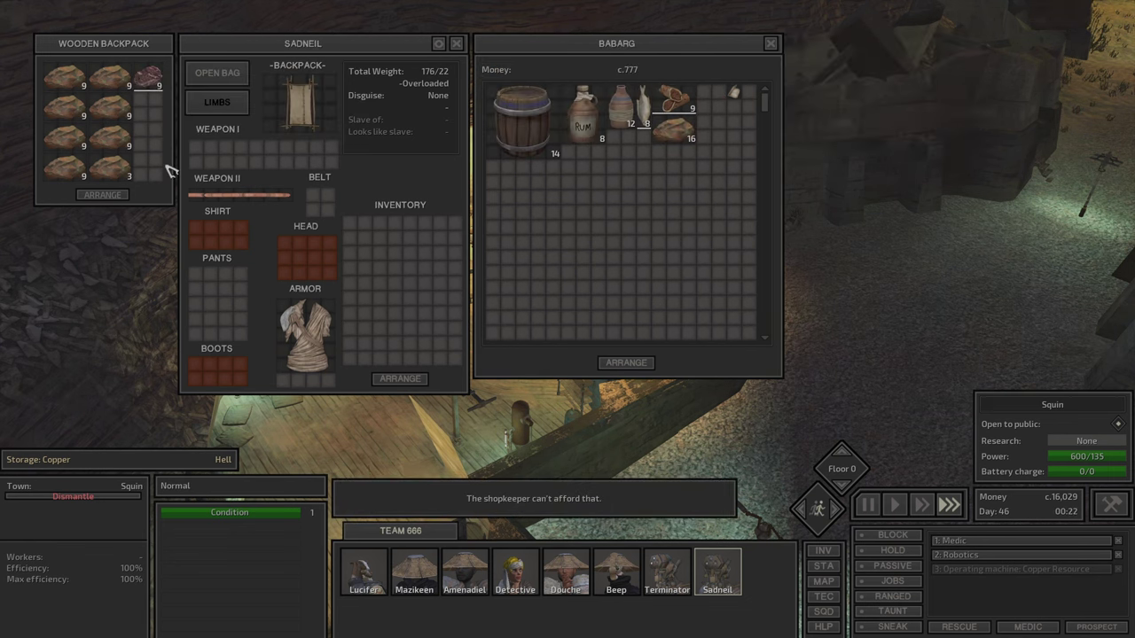
left_click(109, 168, "ctrl")
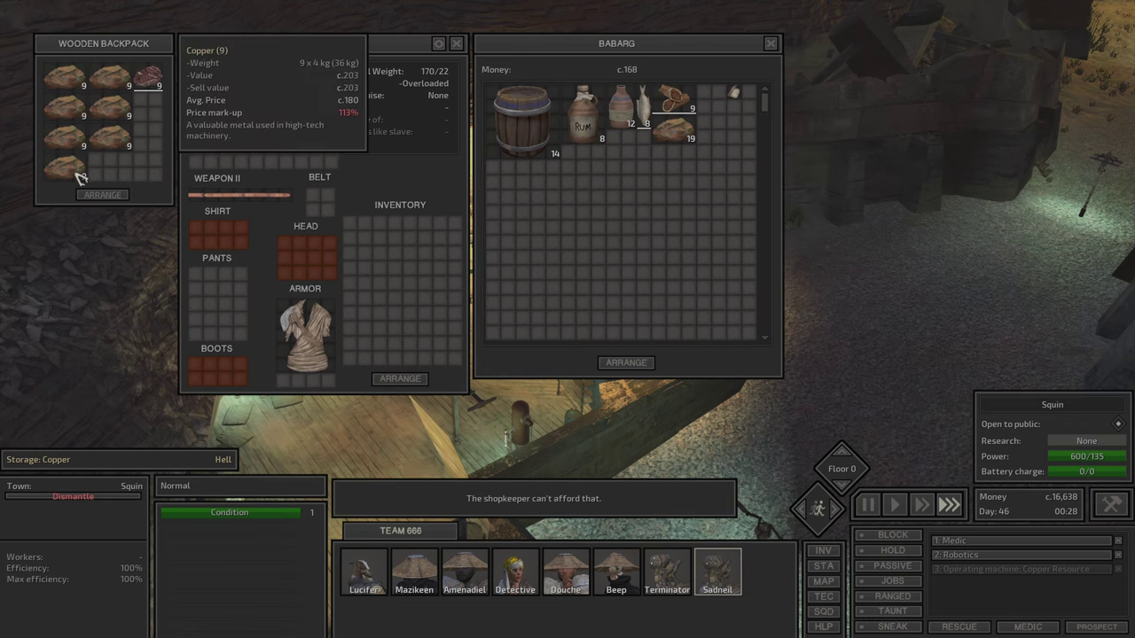
key("Escape")
left_click(851, 463)
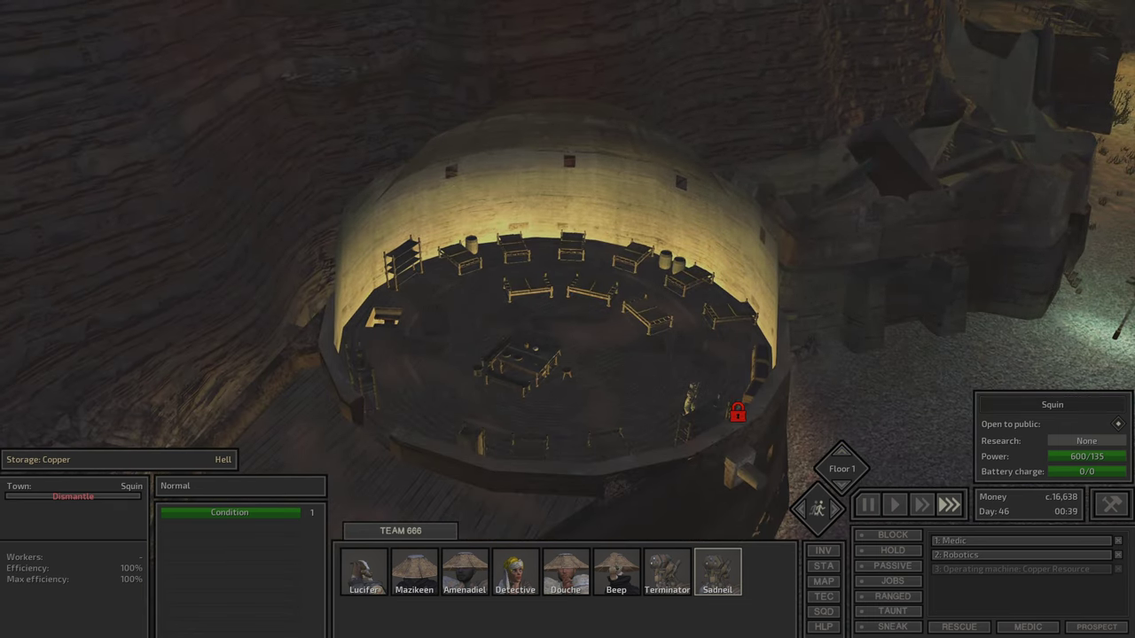
Bring the view back to the street outside the bar and turn on sneaking for the squad
left_click(834, 451)
key("e")
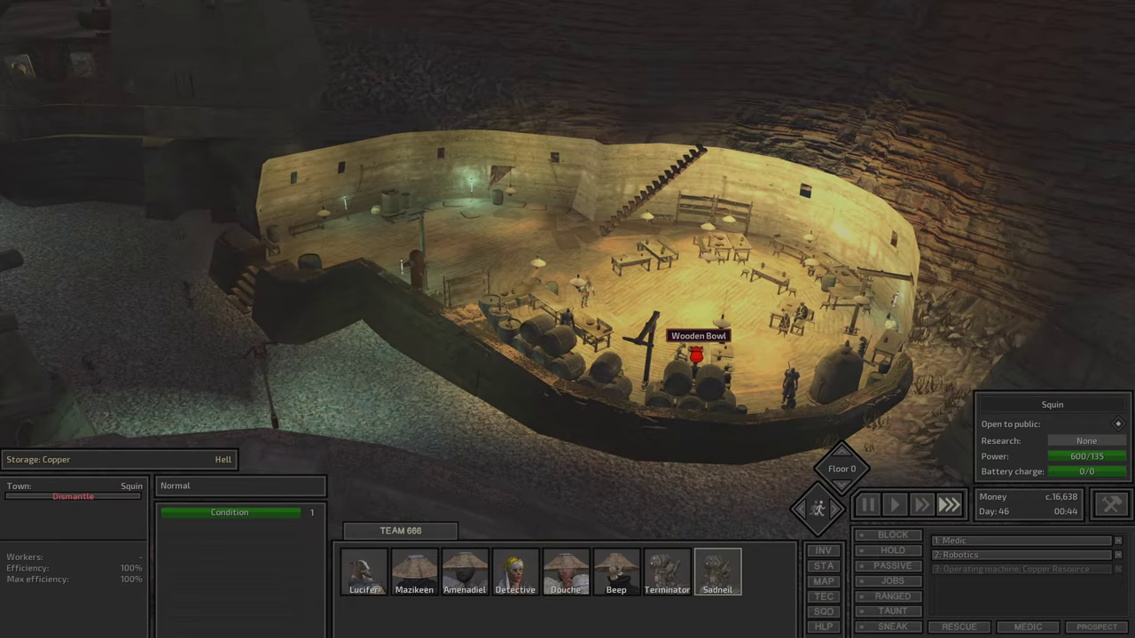
key("w")
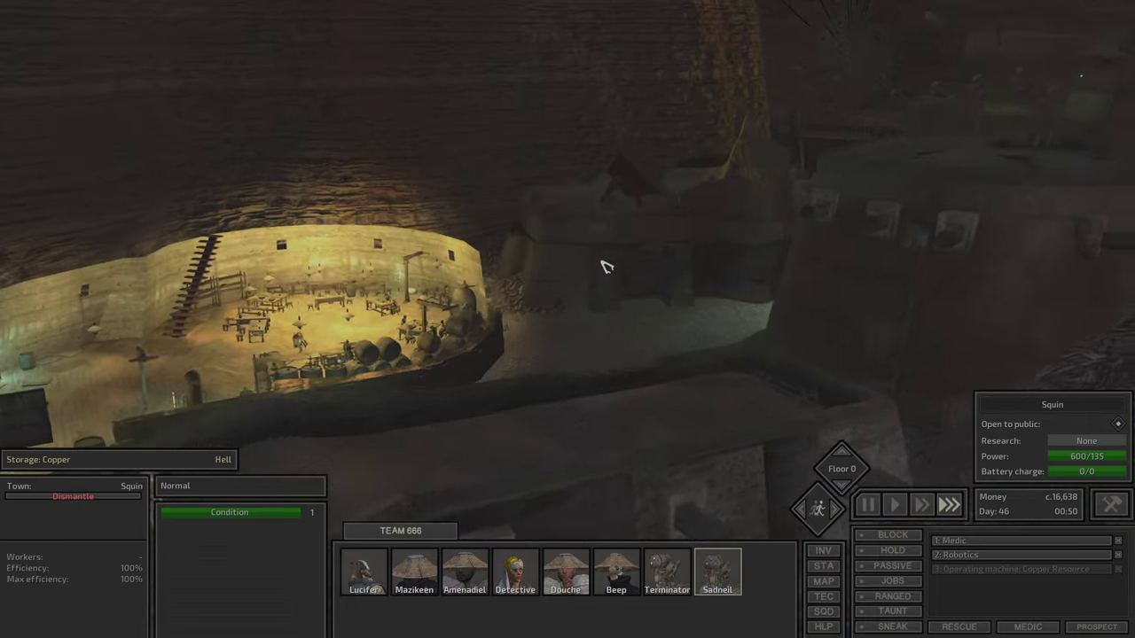
scroll(497, 191, "down", 5)
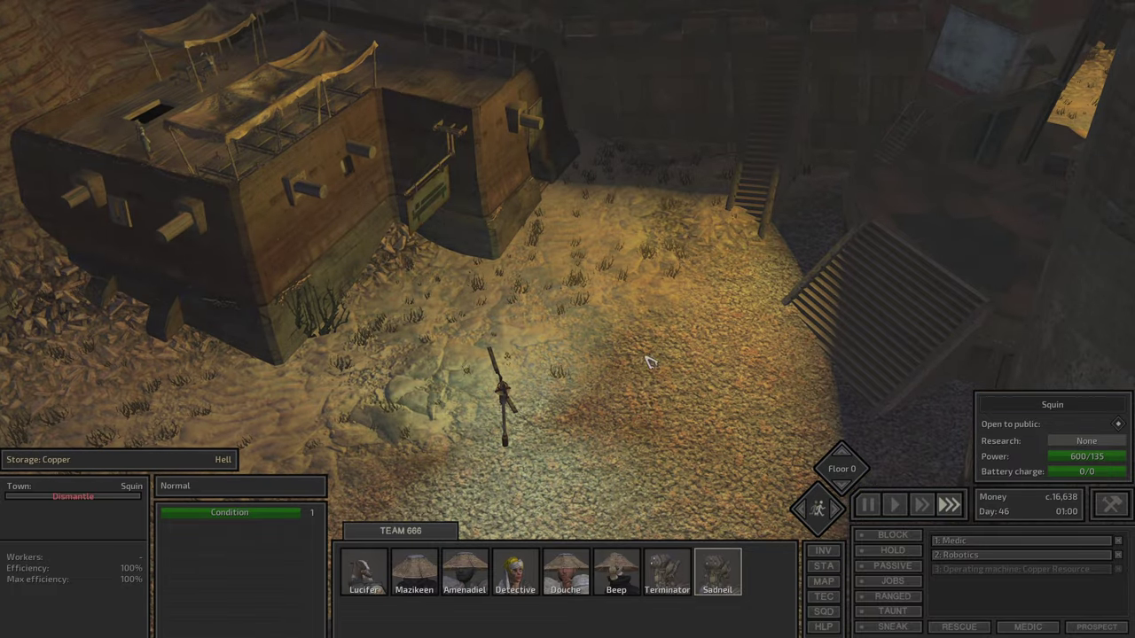
key("s")
left_click(887, 627)
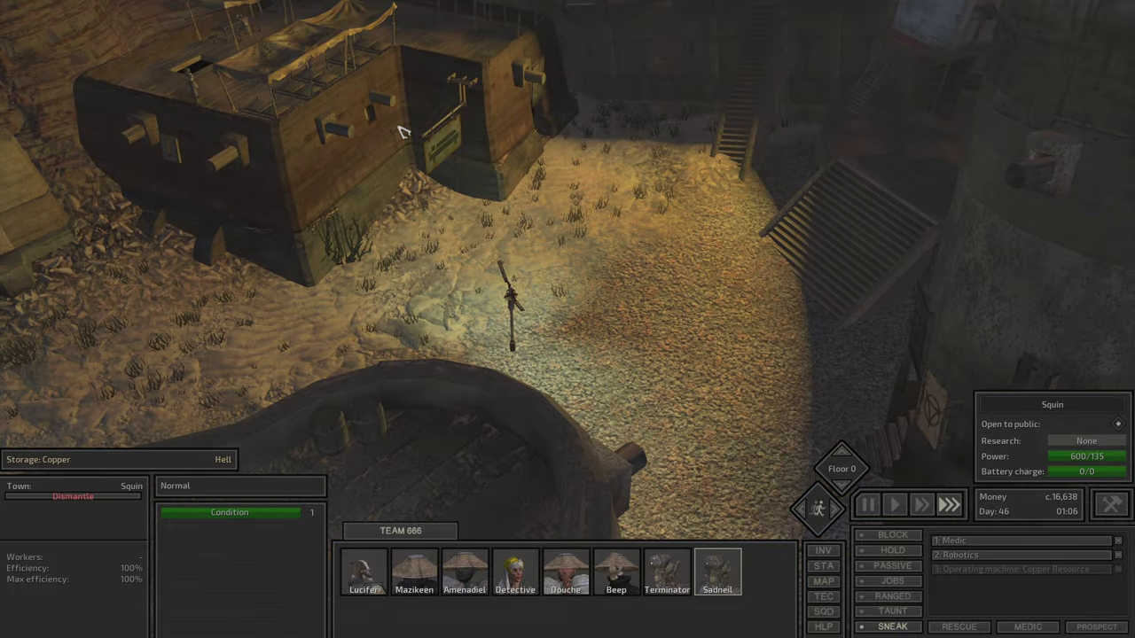
Confirm Lucifer's base food store is empty, then check Detective's and Beep's stats before selecting Sadneil
key("F1")
key("F1")
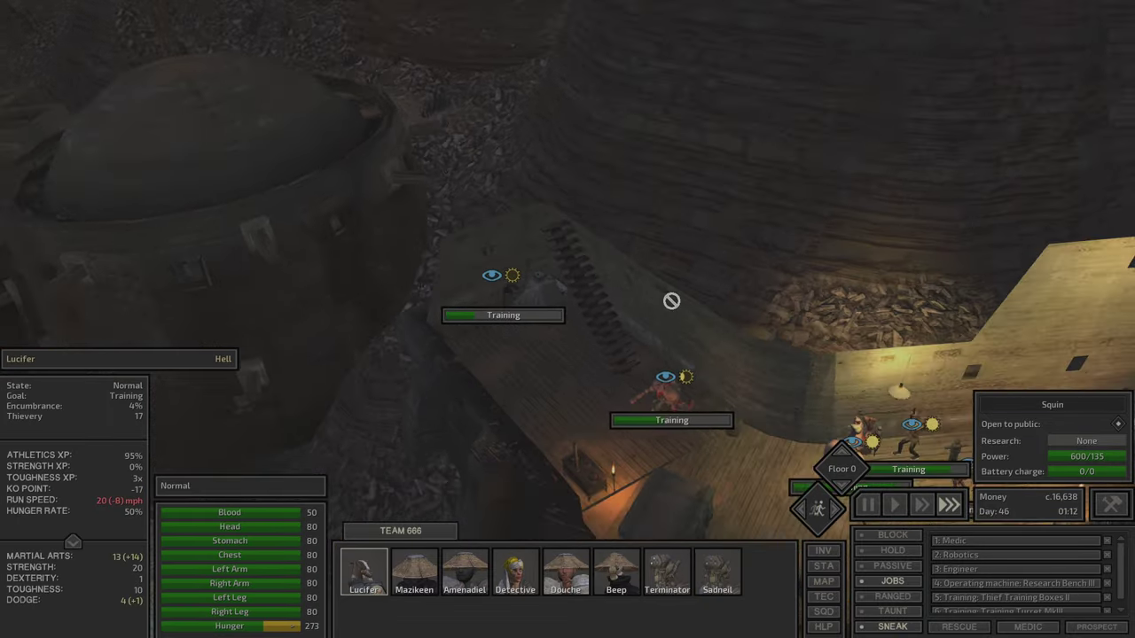
left_click(774, 432)
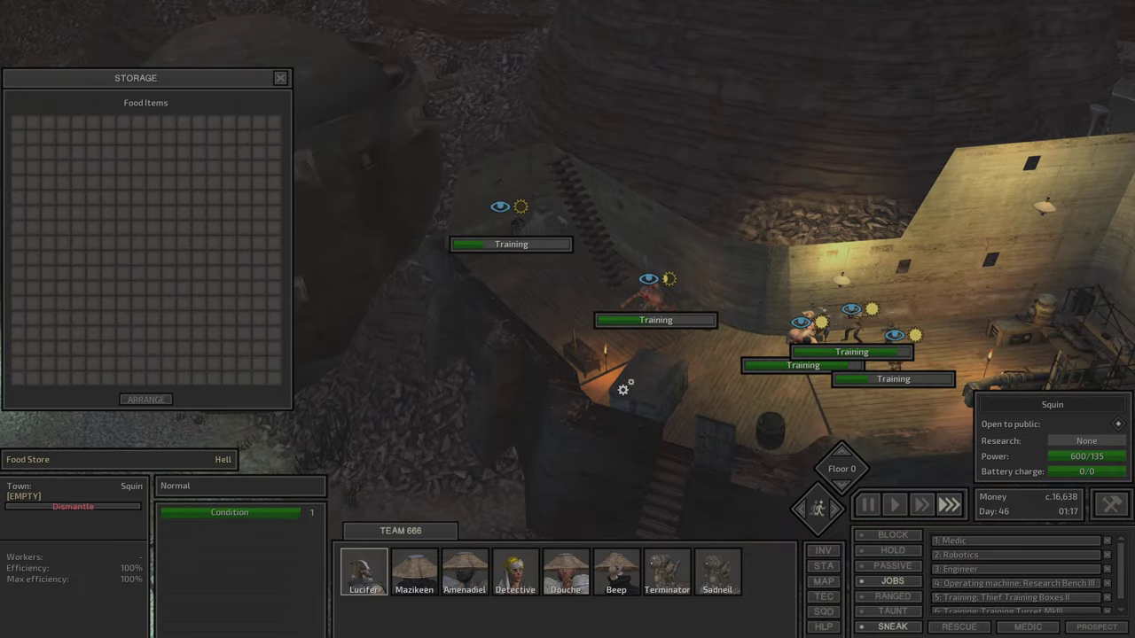
key("Escape")
key("F2")
key("F4")
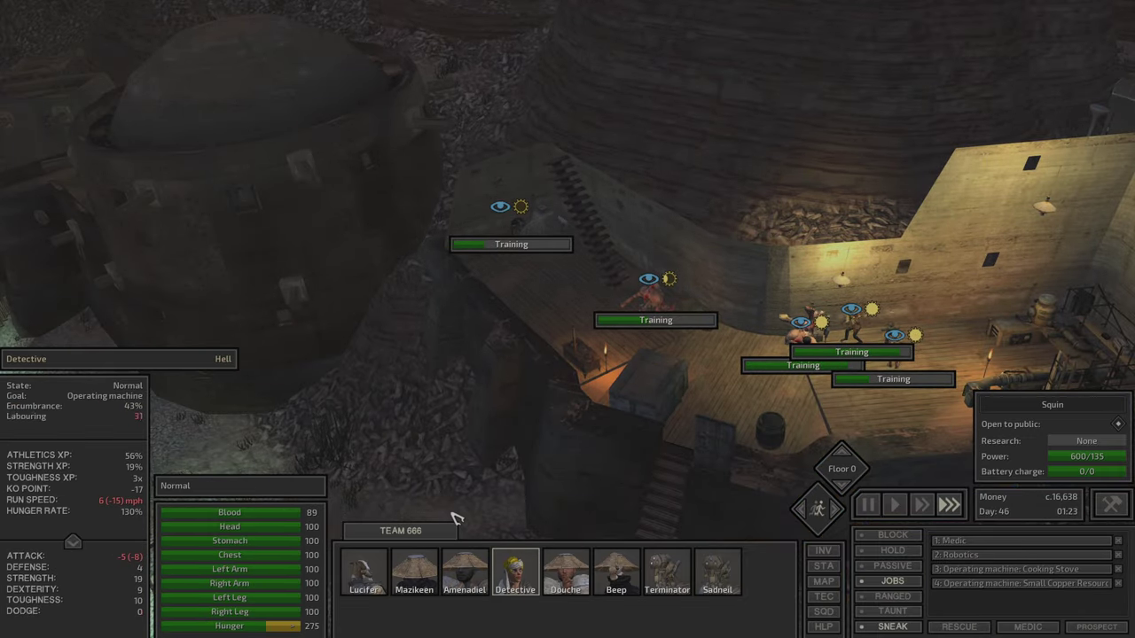
key("F6")
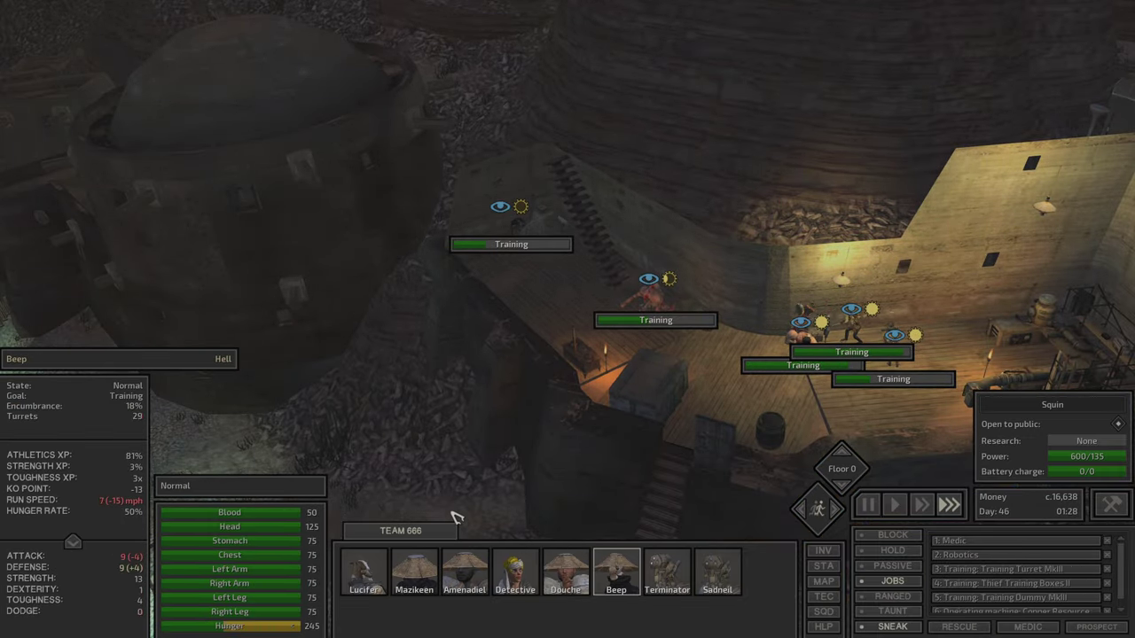
key("F8")
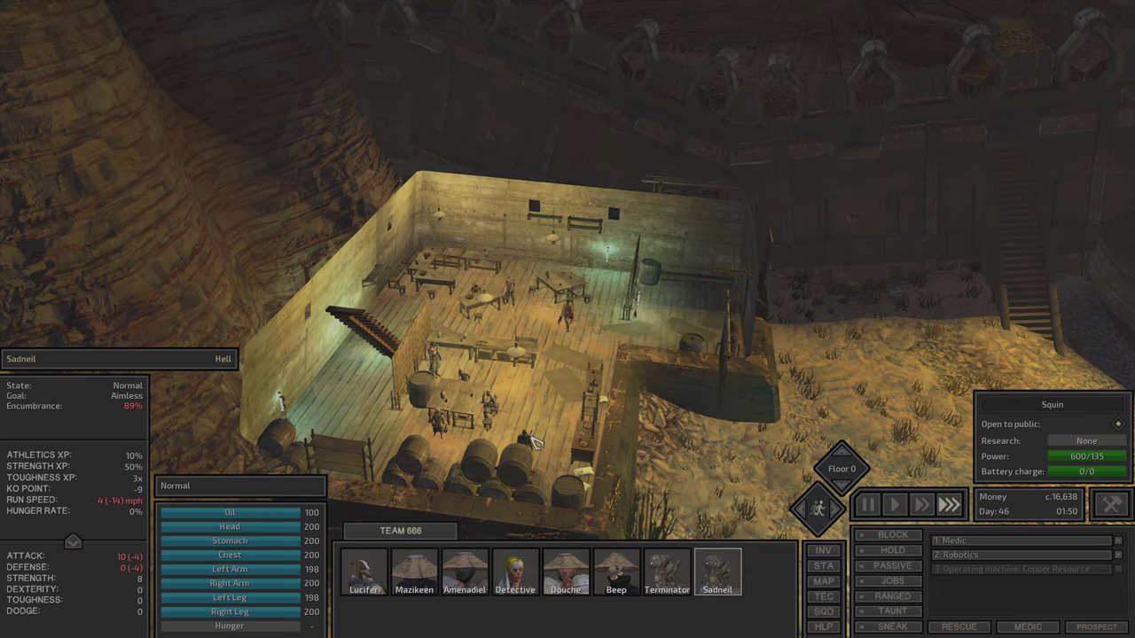
Have Sadneil sell copper to the Blacksheep shopkeeper, raising funds to 19,840
key("e")
right_click(427, 316)
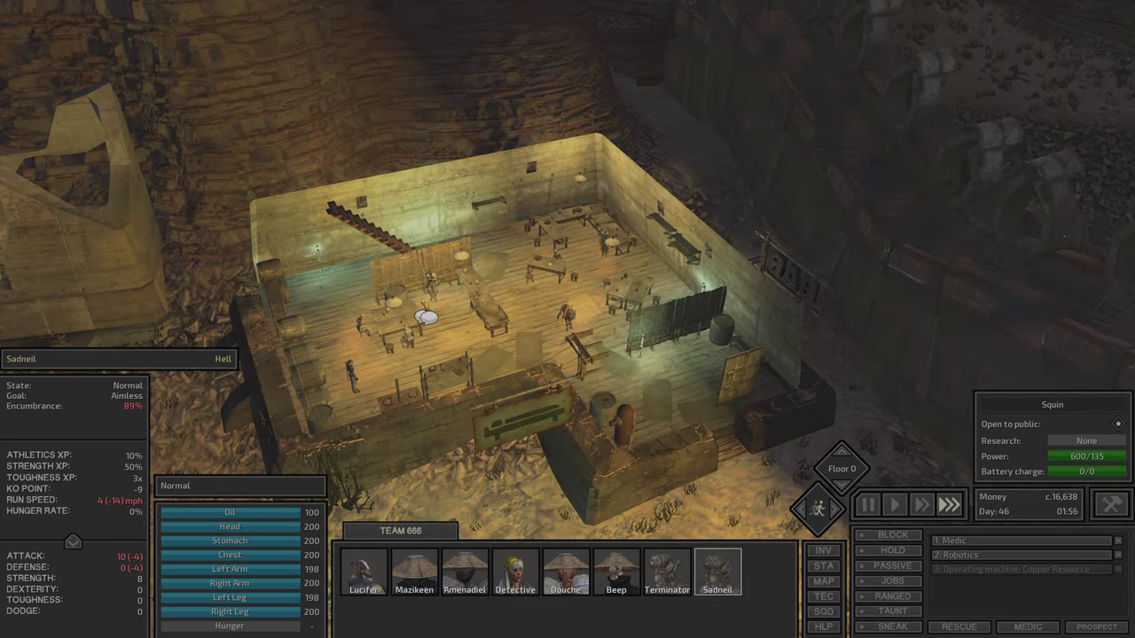
key("e")
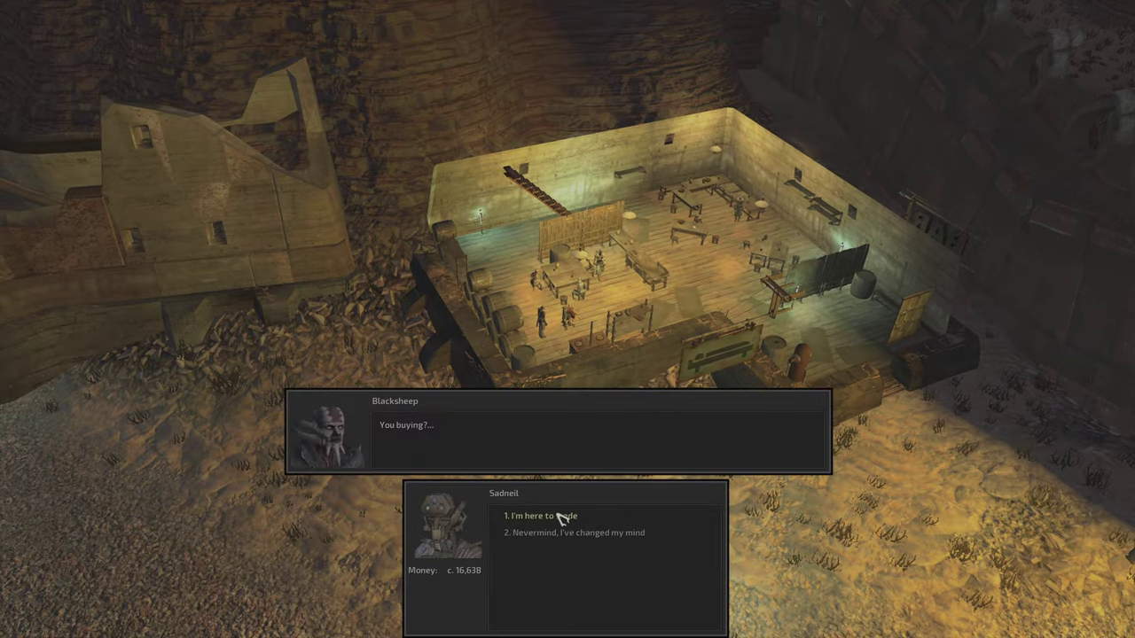
left_click(560, 521)
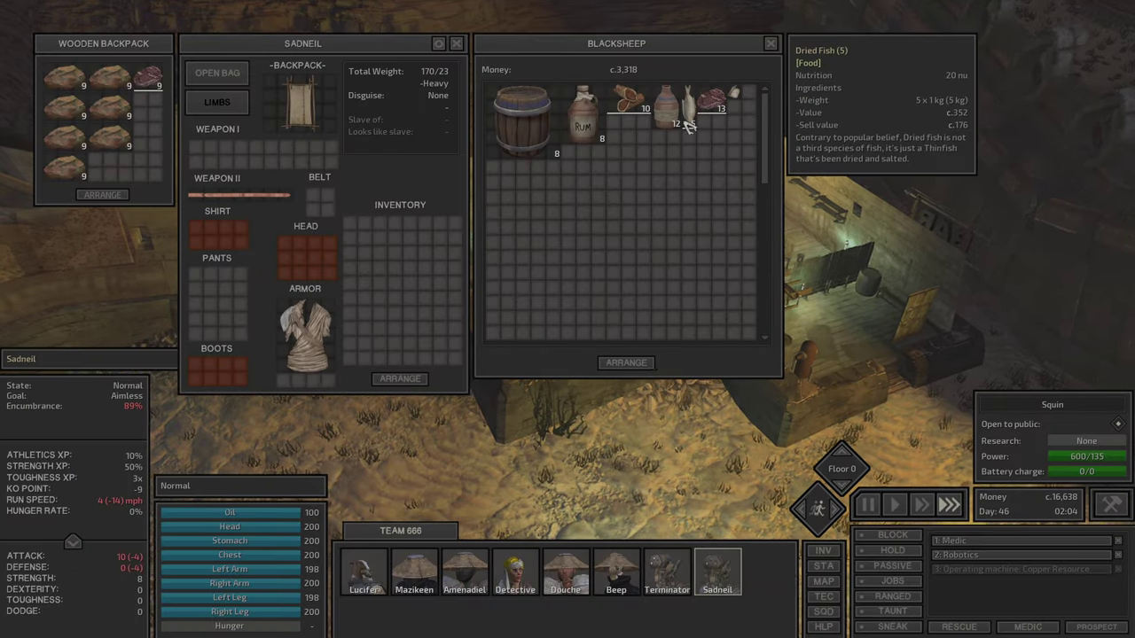
left_click(118, 151, "ctrl")
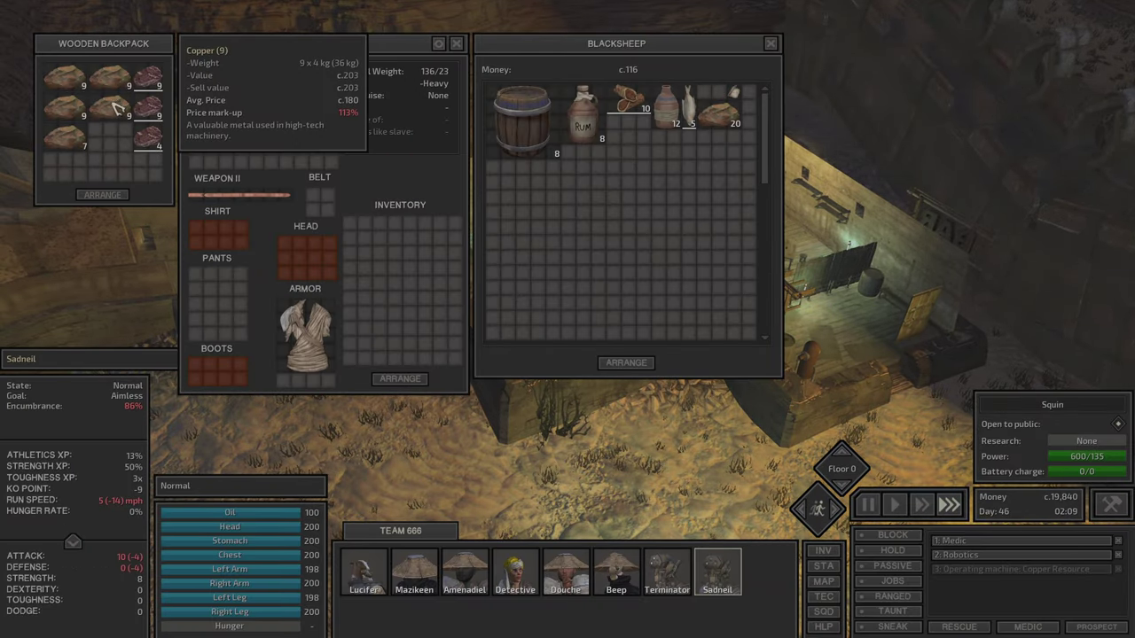
left_click(77, 169, "ctrl")
key("Escape")
Send Sadneil sneaking back to the base at fast speed and open his inventory
right_click(838, 231)
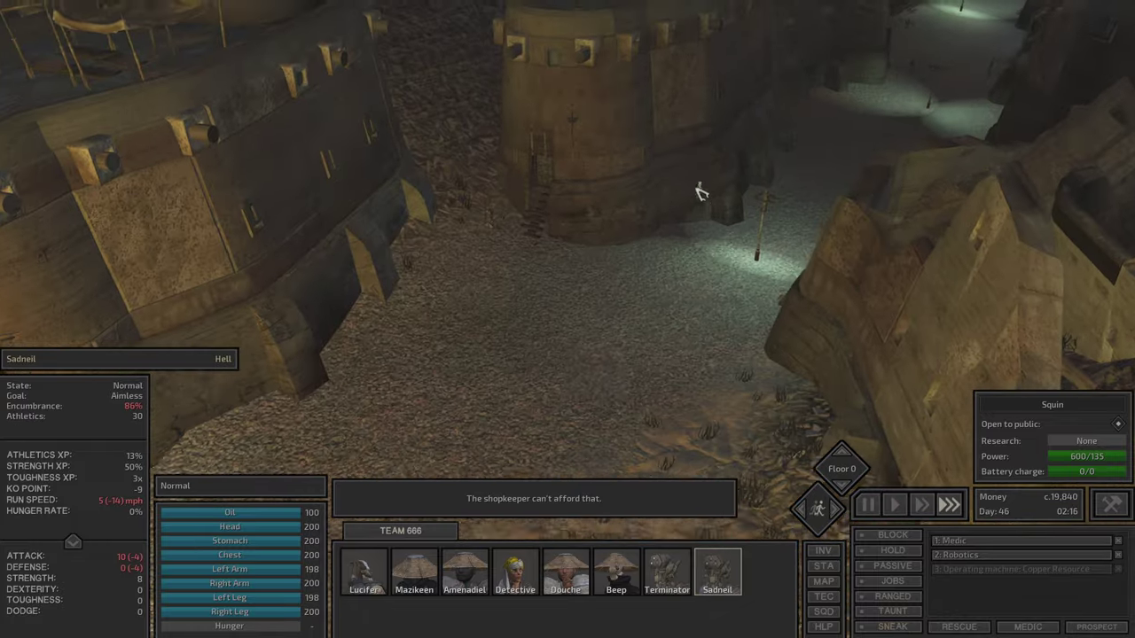
key("space")
left_click(892, 626)
key("space")
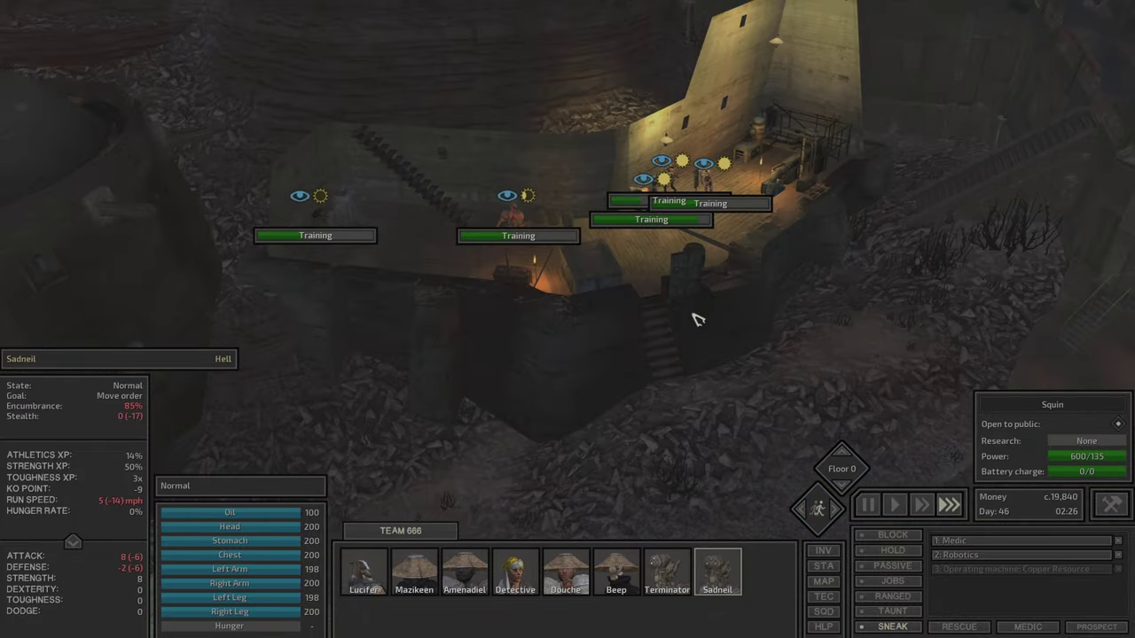
scroll(696, 320, "up", 2)
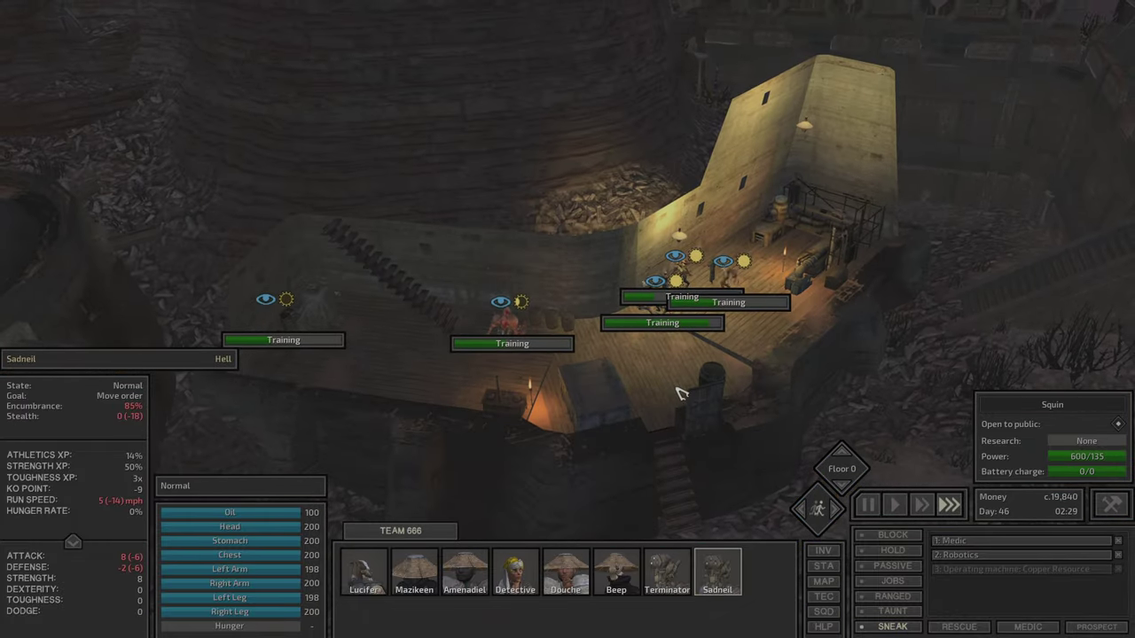
key("i")
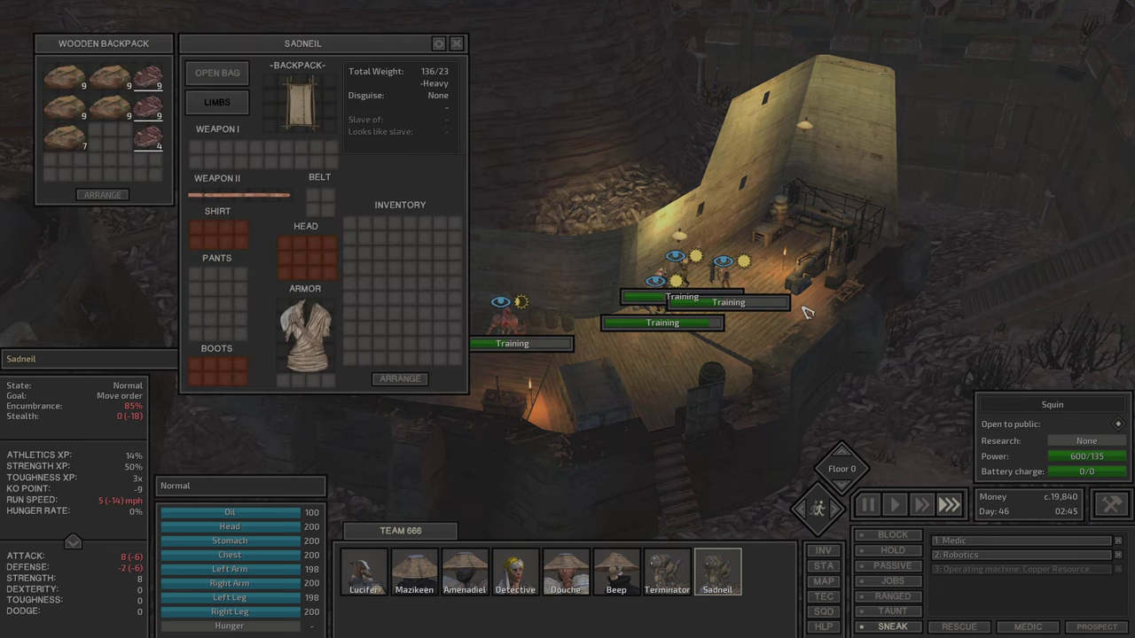
Take the base's remaining copper and move Sadneil's dried meat stacks into the Food Store
left_click(71, 359, "ctrl")
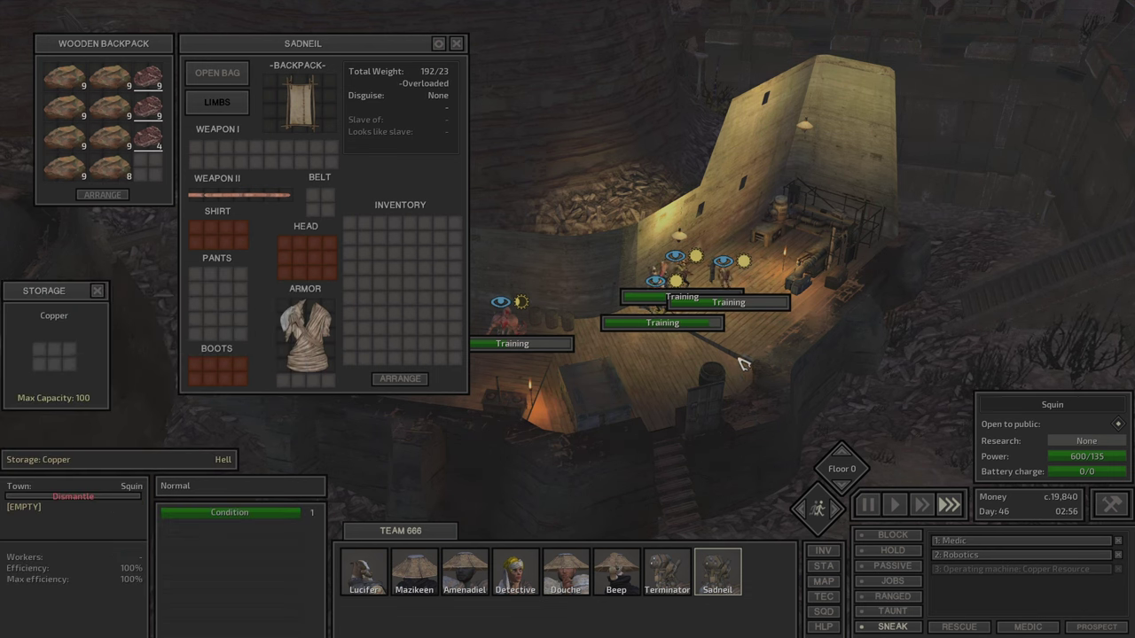
left_click(712, 370)
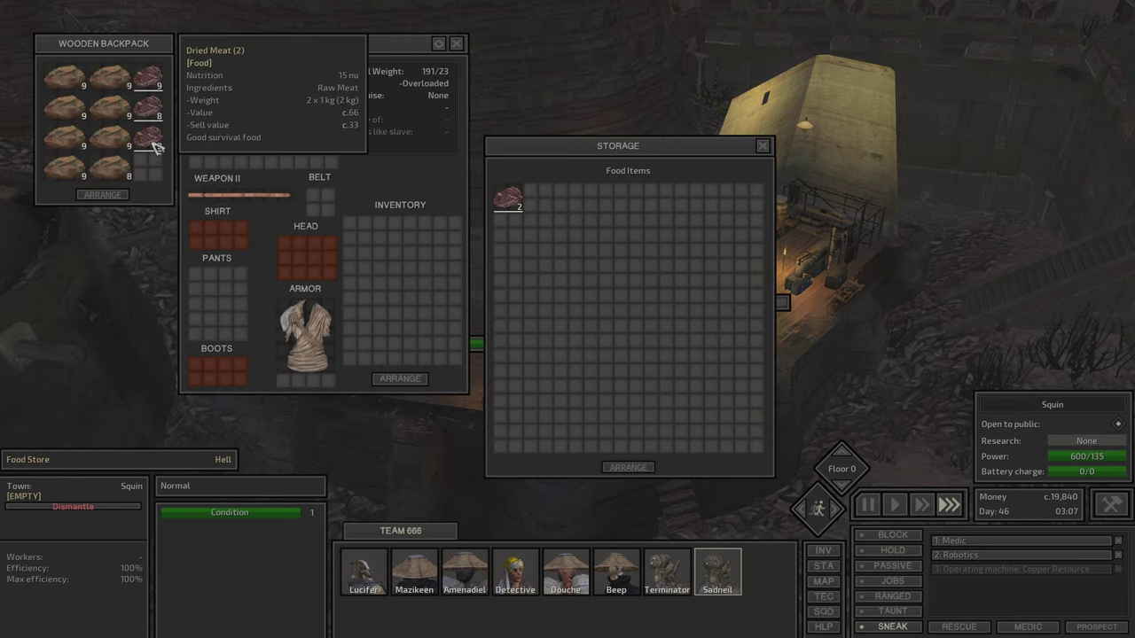
left_click(154, 146, "ctrl")
left_click(154, 108, "ctrl")
left_click_drag(299, 102, 379, 240)
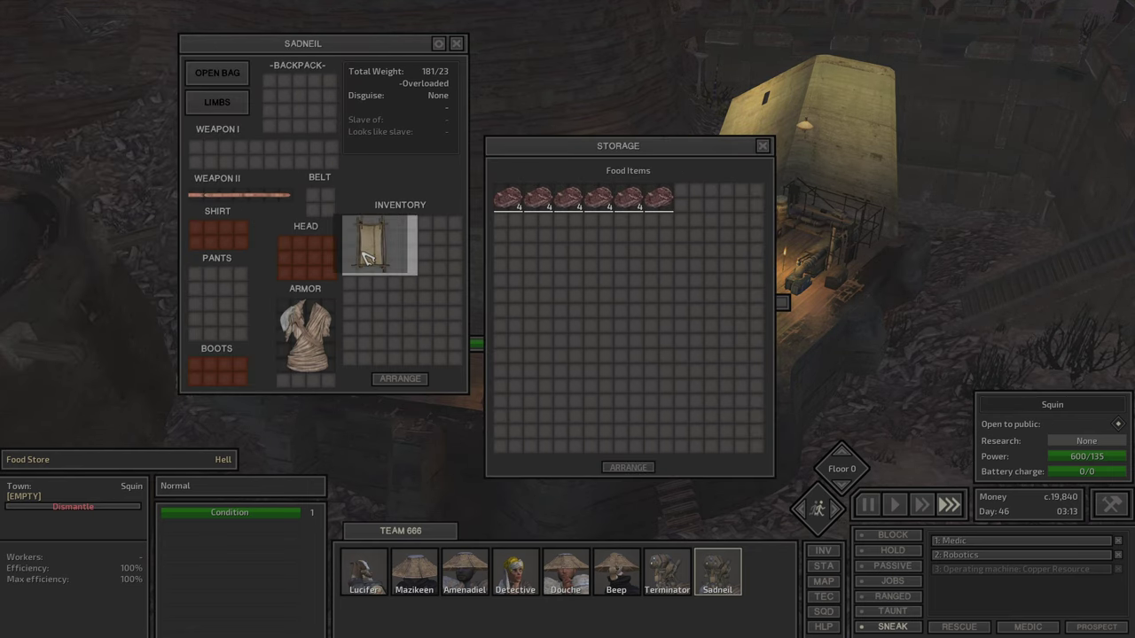
key("Escape")
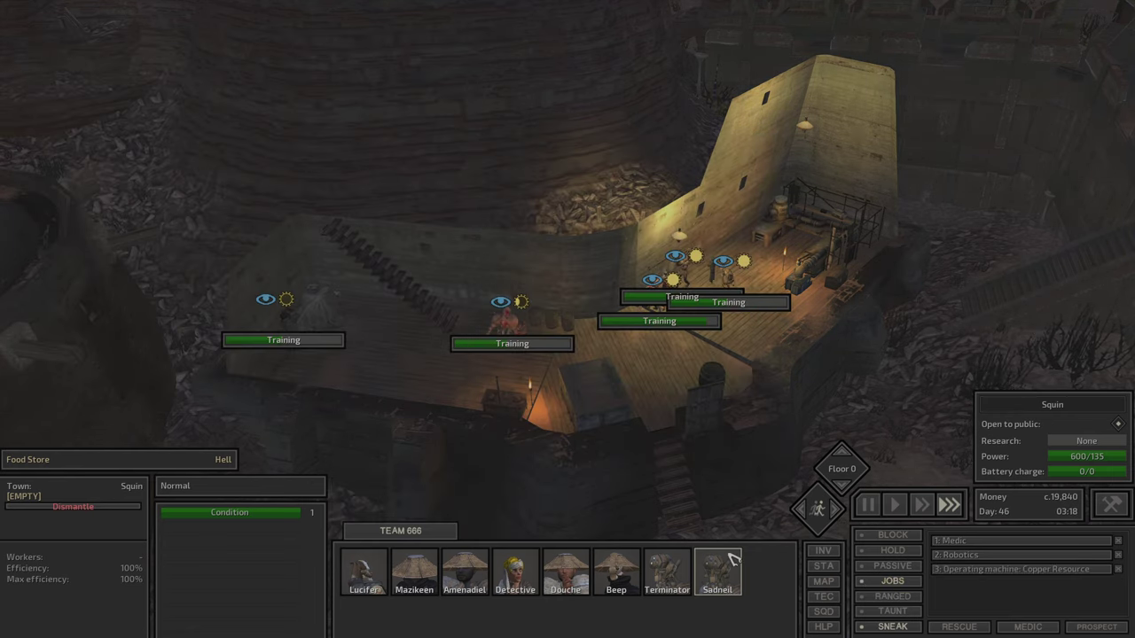
Check Sadneil's skills and inventory, then show the Hundred Guardian his gear
double_click(718, 567)
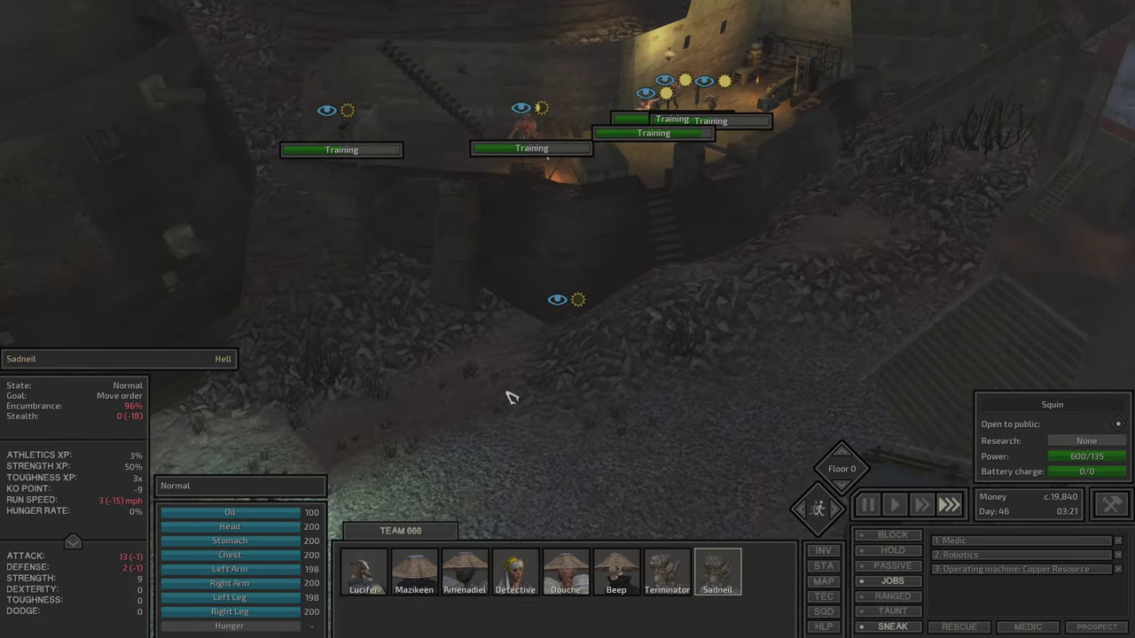
key("q")
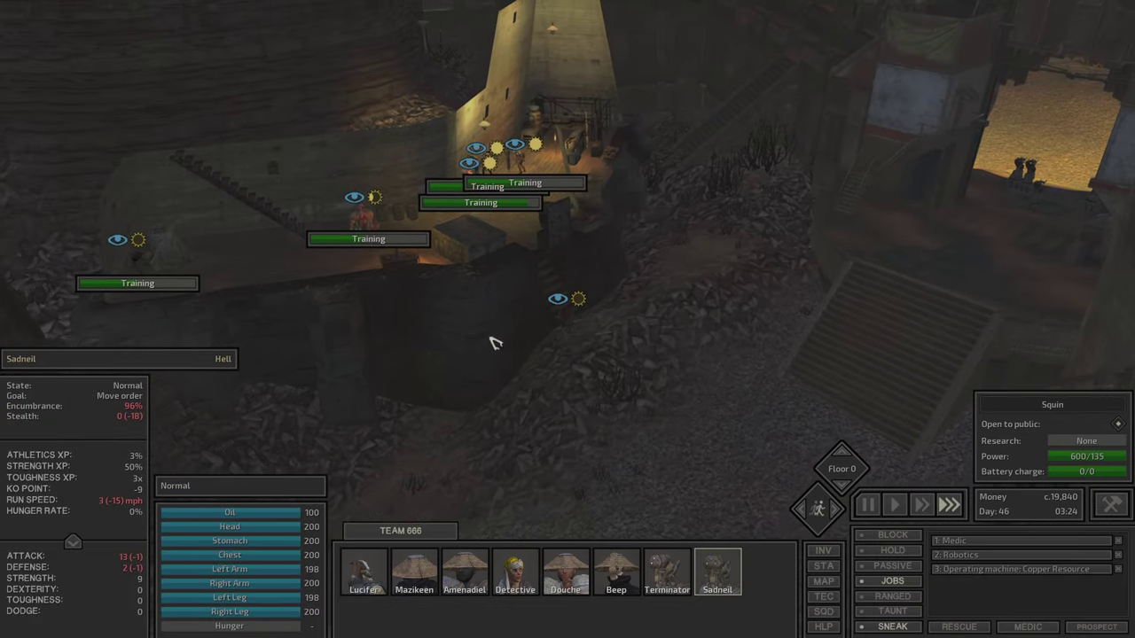
key("c")
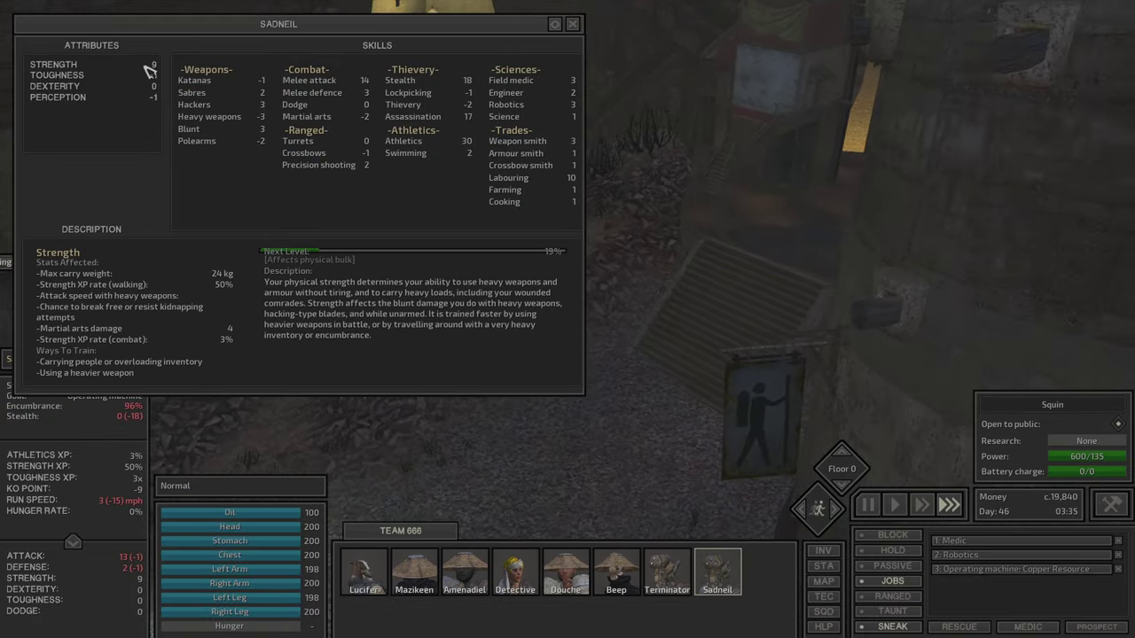
key("c")
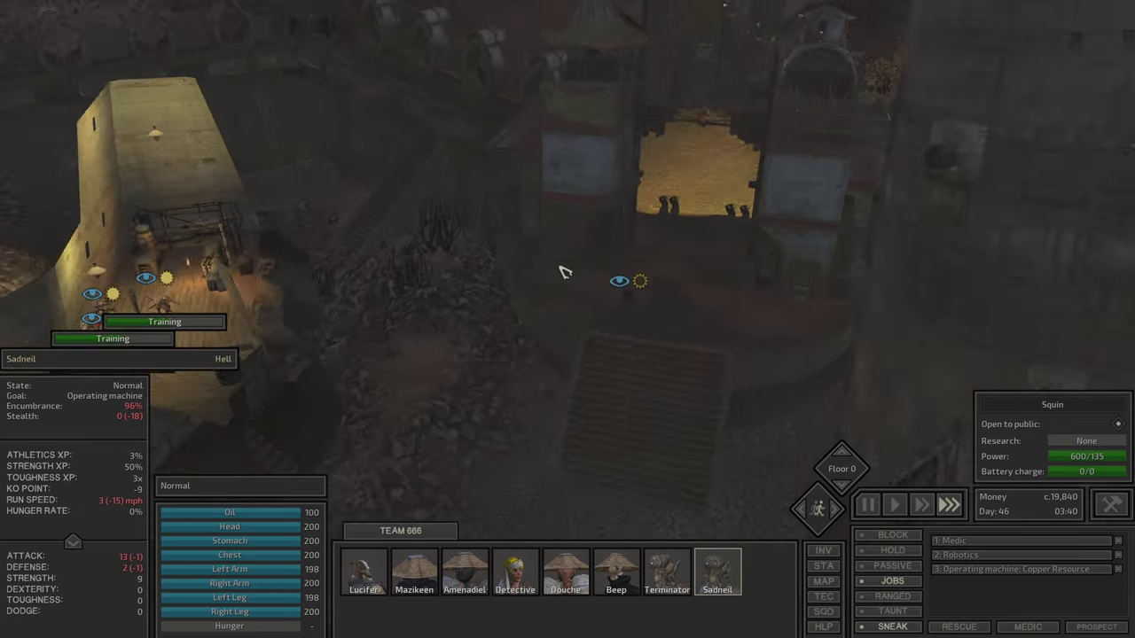
key("i")
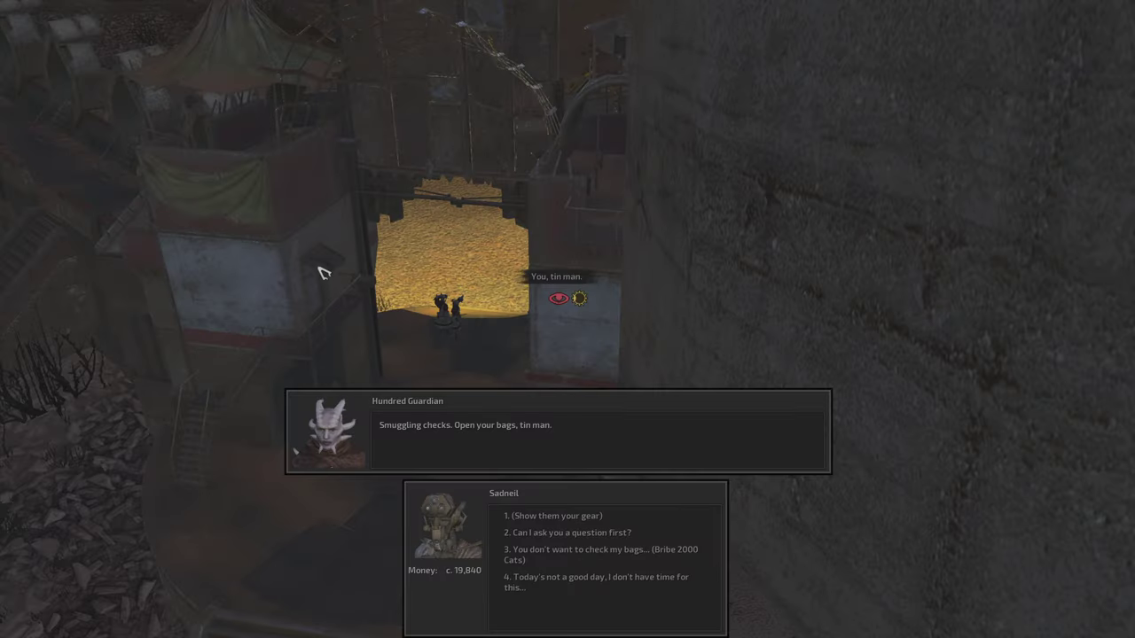
left_click(568, 516)
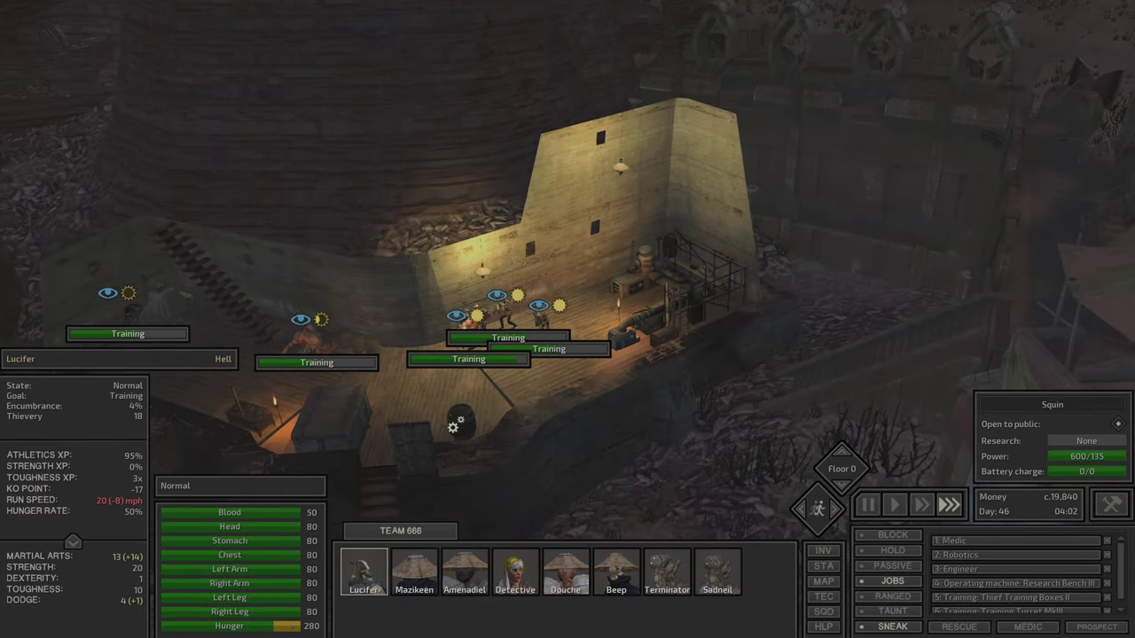
Glance at the food store's stock, then review Lucifer's skills
left_click(455, 424)
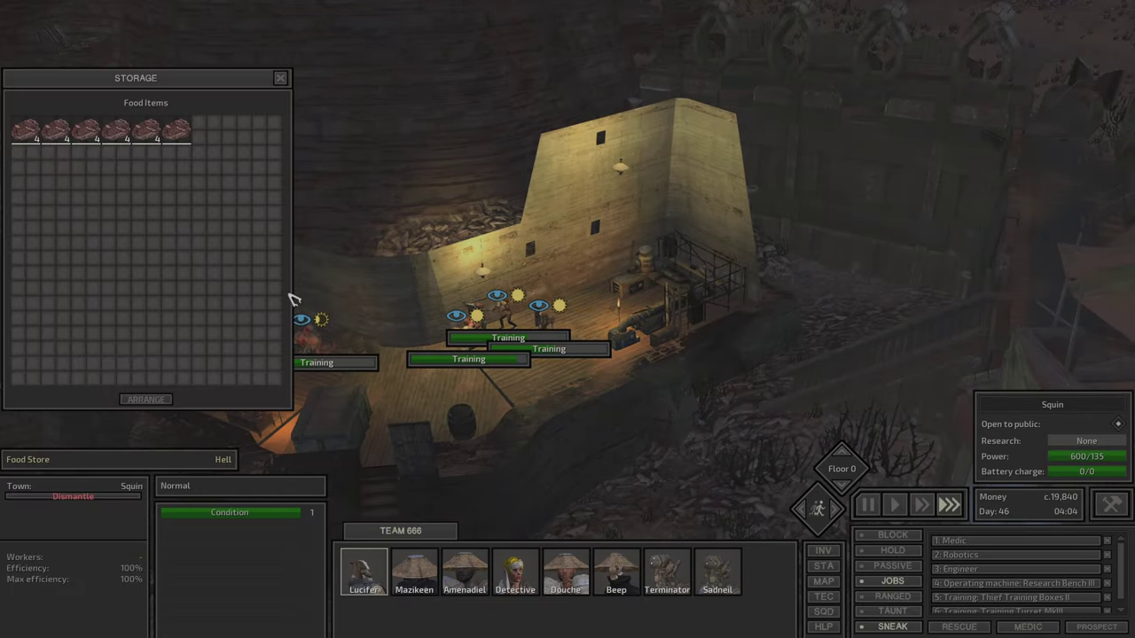
key("Escape")
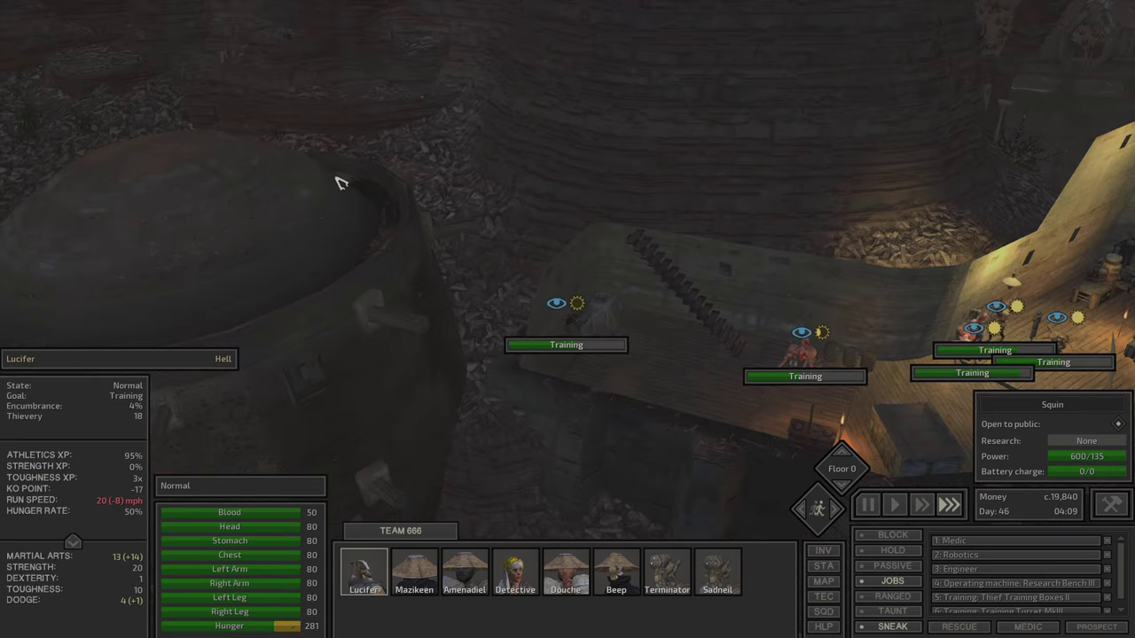
key("F1")
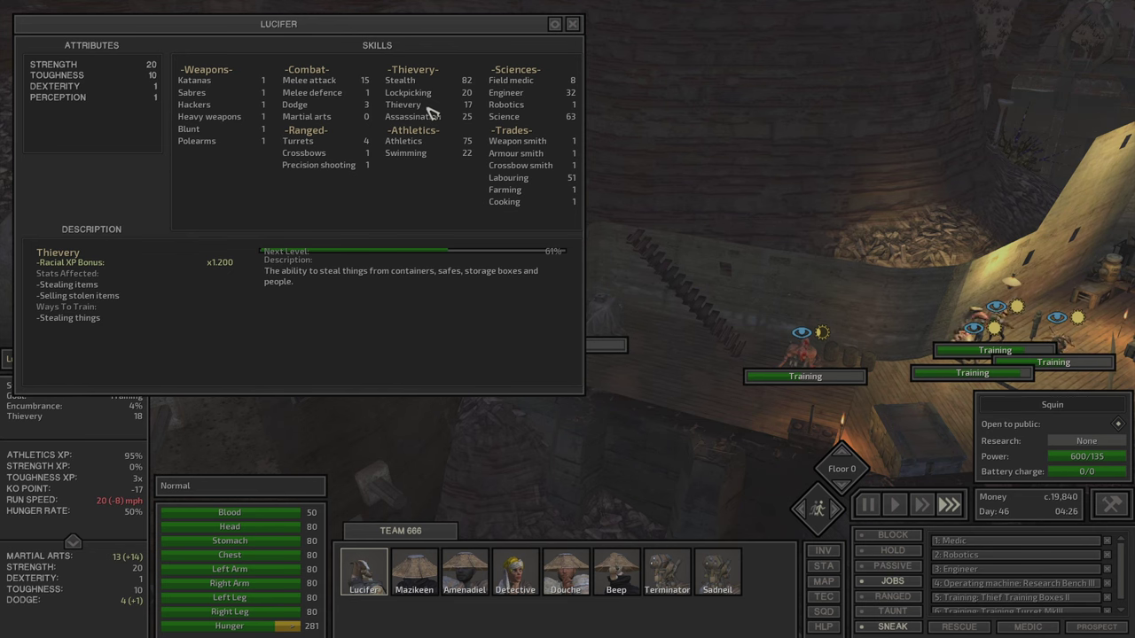
key("Escape")
Review Mazikeen's and Amenadiel's skill sheets, then move on to Detective
key("F2")
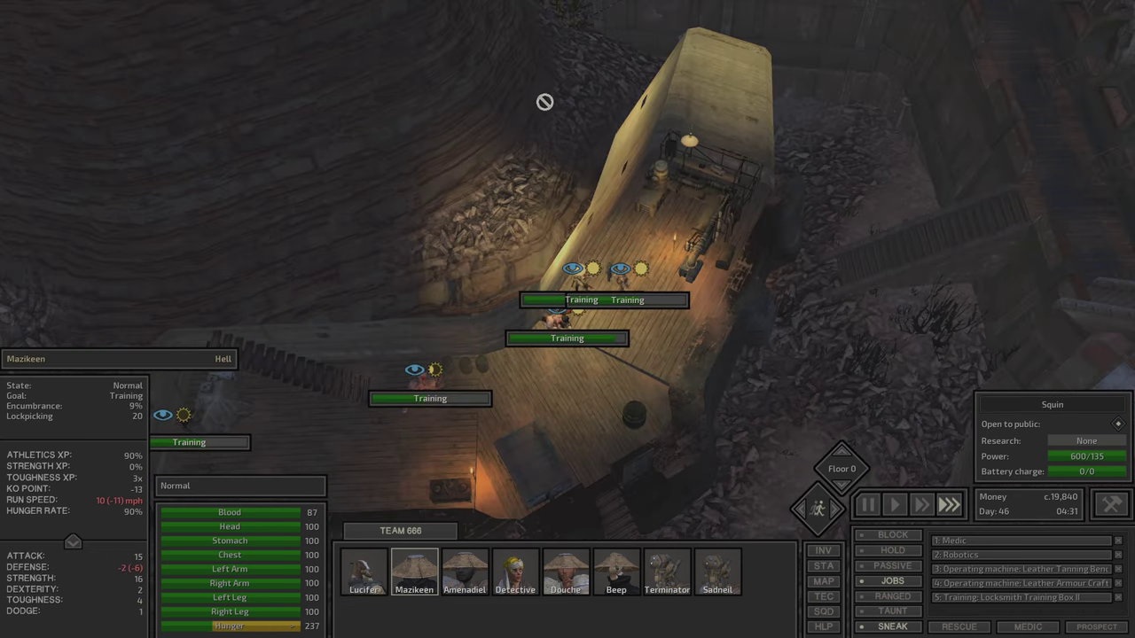
key("k")
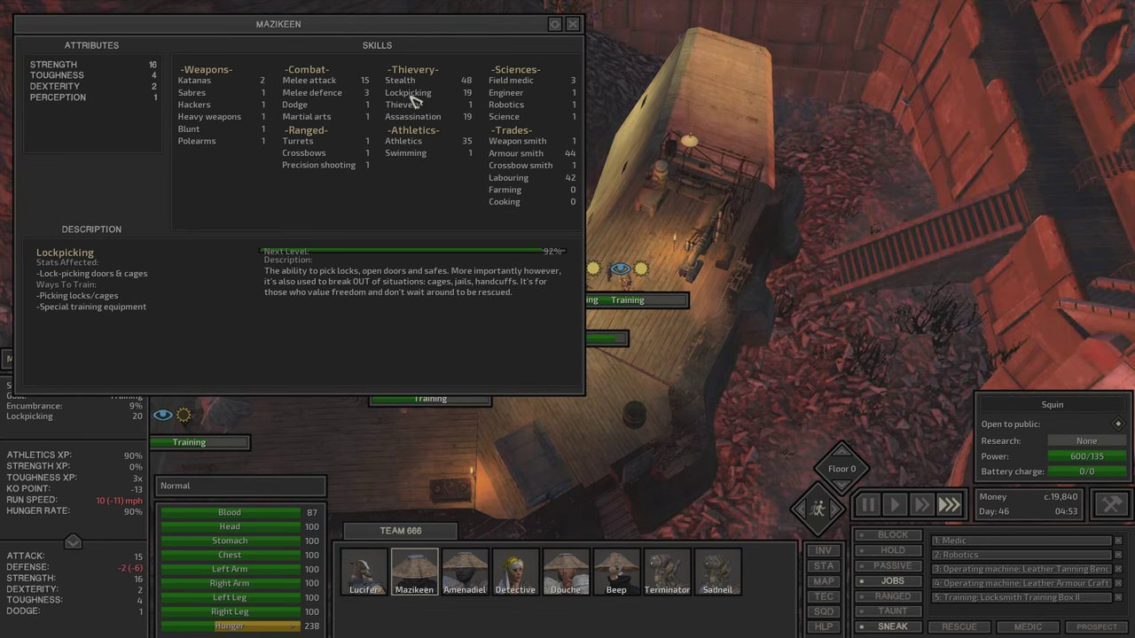
key("k")
key("Tab")
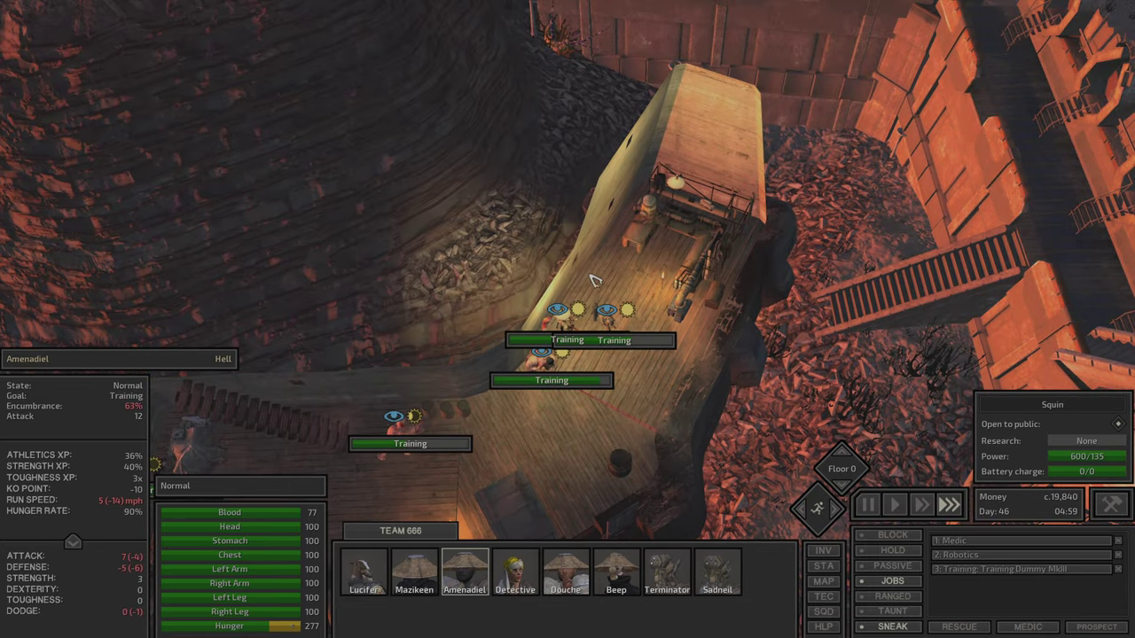
key("k")
key("k")
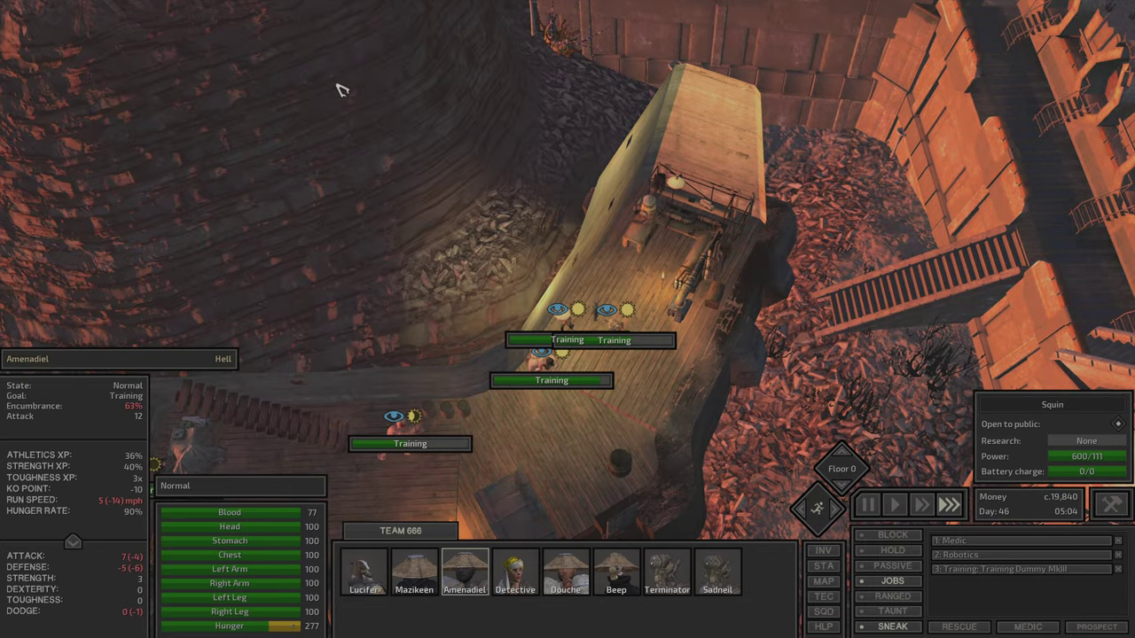
key("Tab")
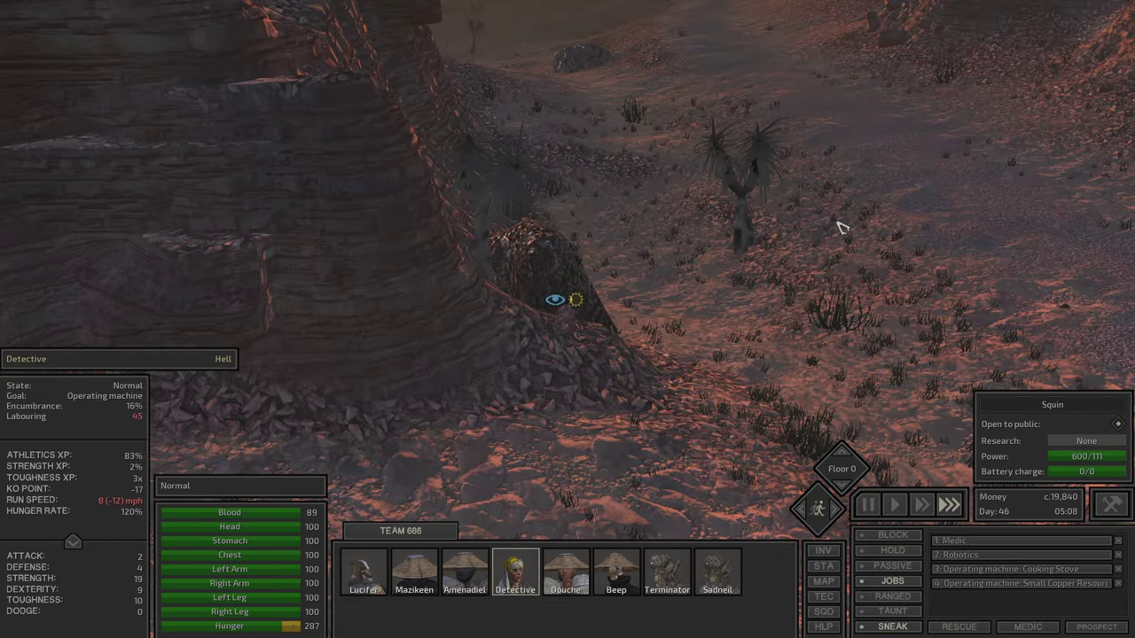
scroll(836, 227, "up", 5)
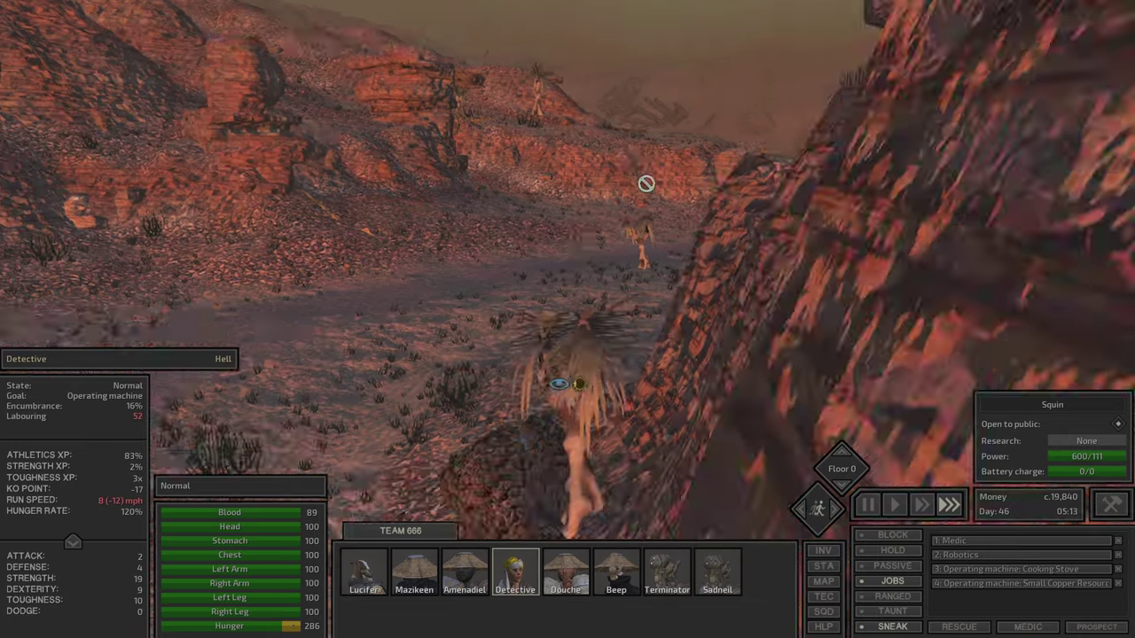
scroll(645, 184, "down", 3)
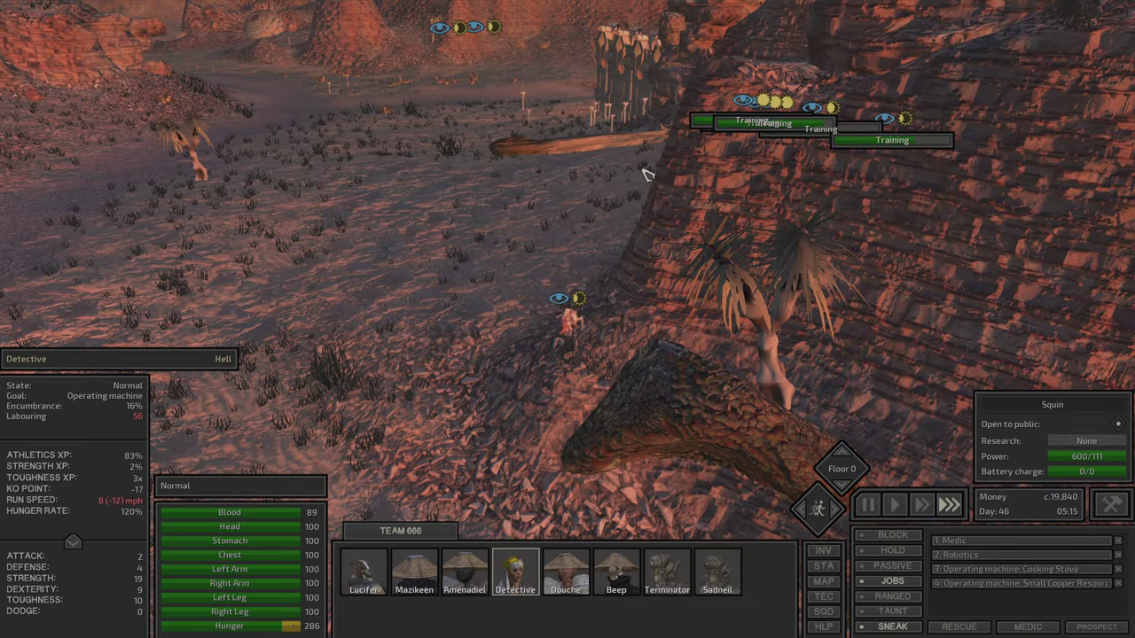
Review Douche's and Beep's skill sheets at the training platform
key("Tab")
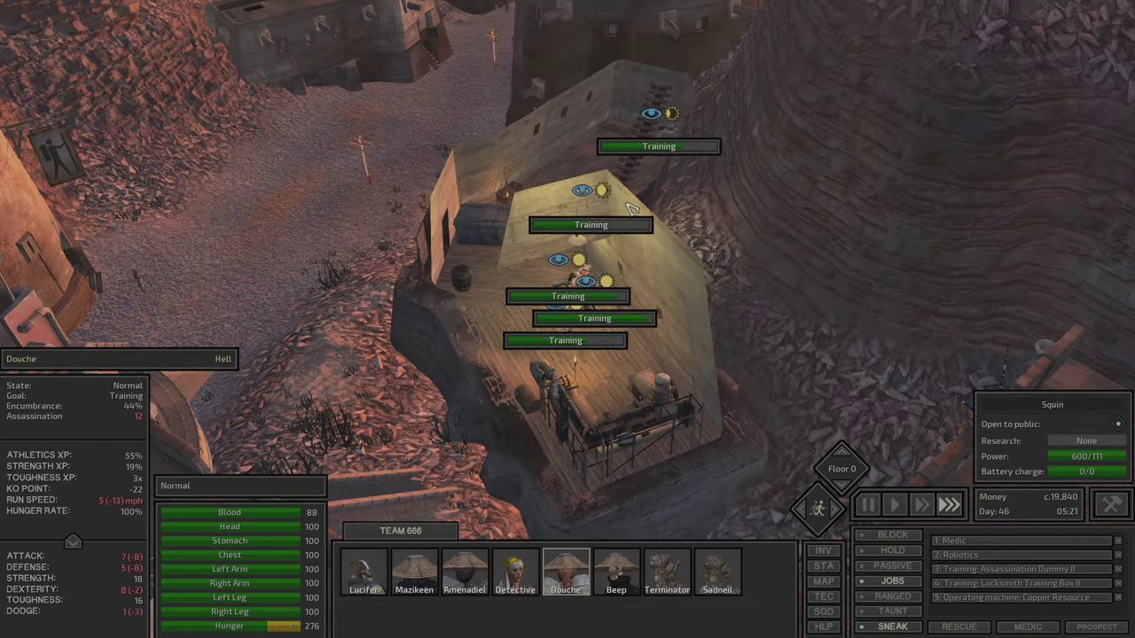
key("p")
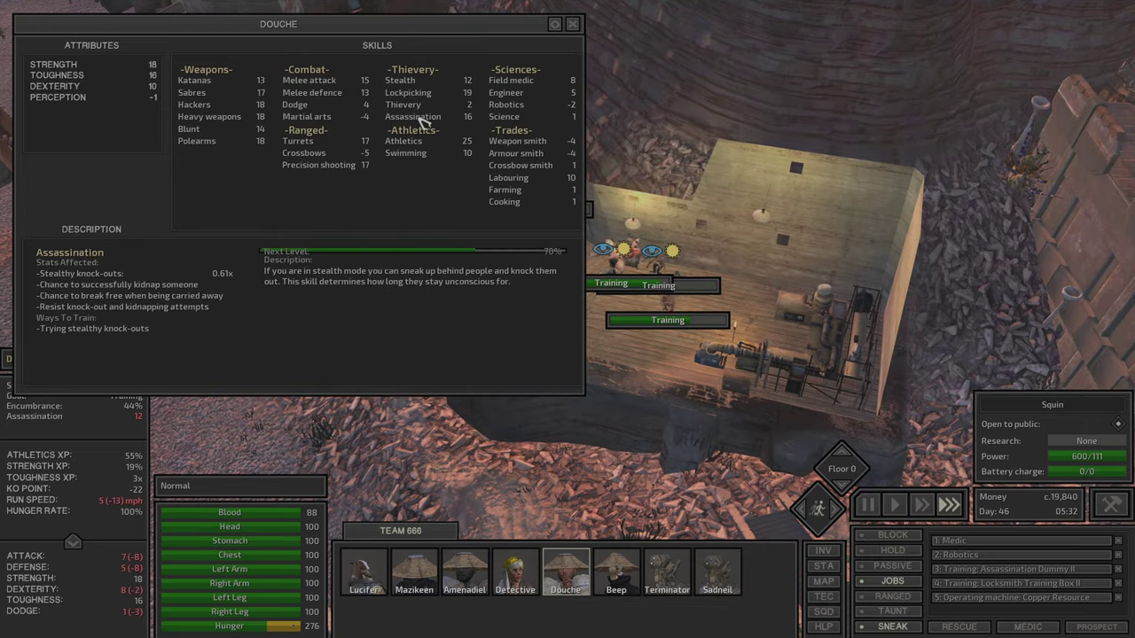
key("Tab")
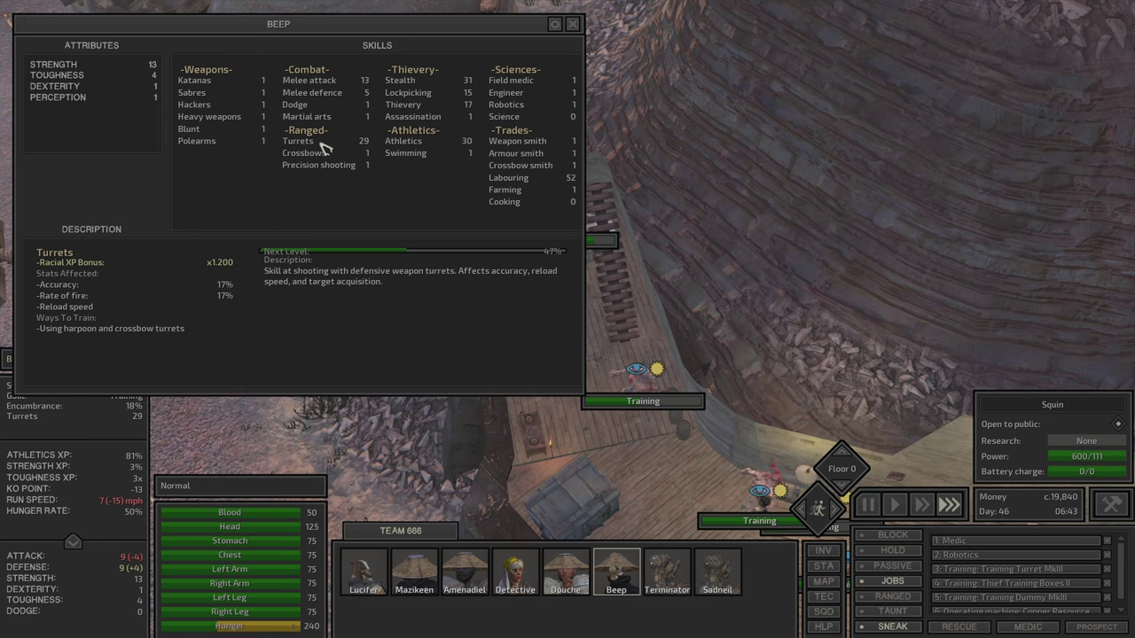
key("s")
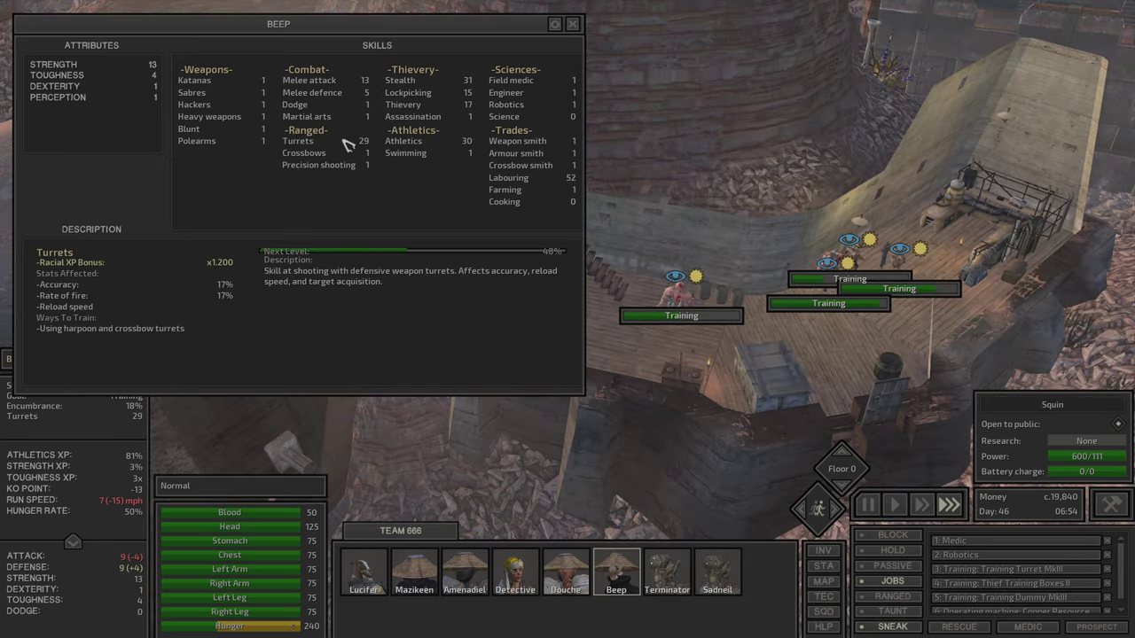
key("Escape")
Review Lucifer's and then Sadneil's skill sheets
key("F1")
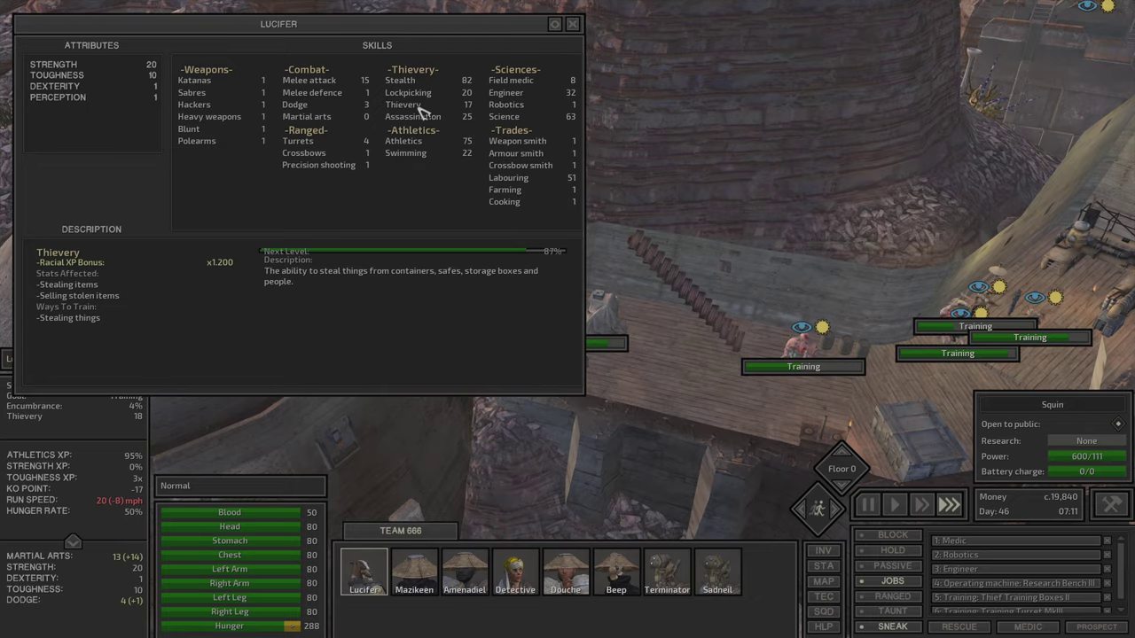
key("Escape")
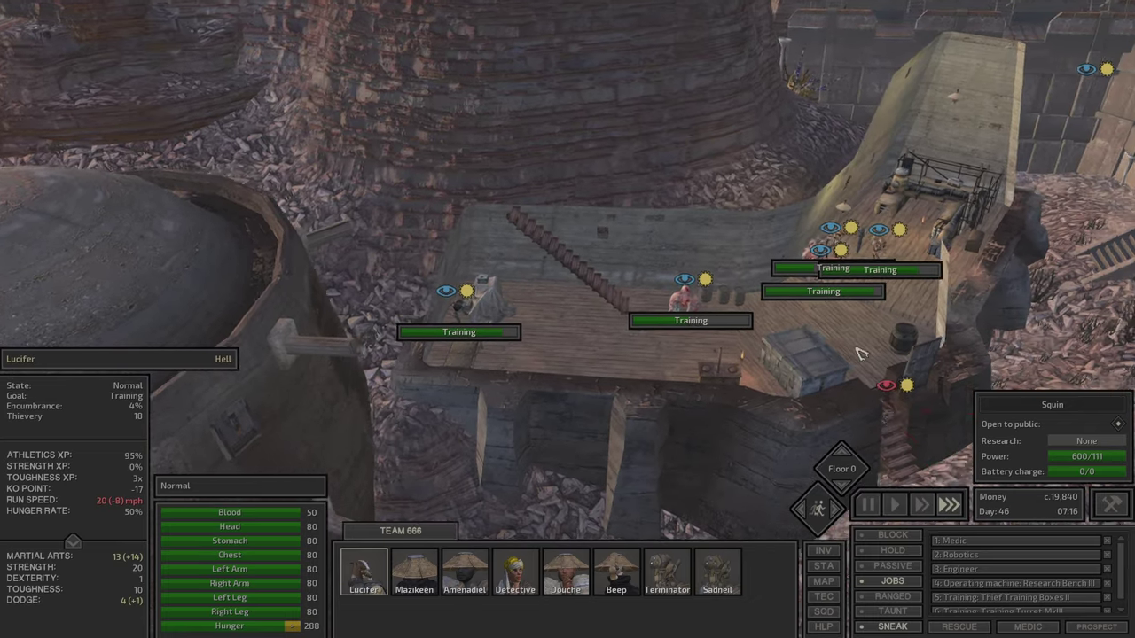
key("d")
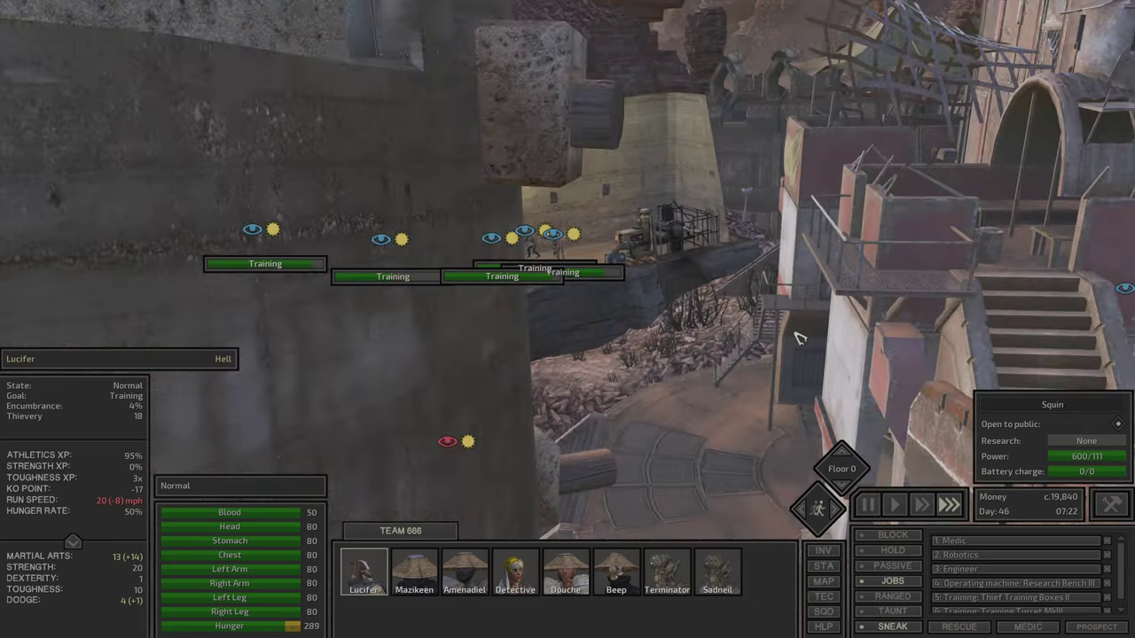
key("8")
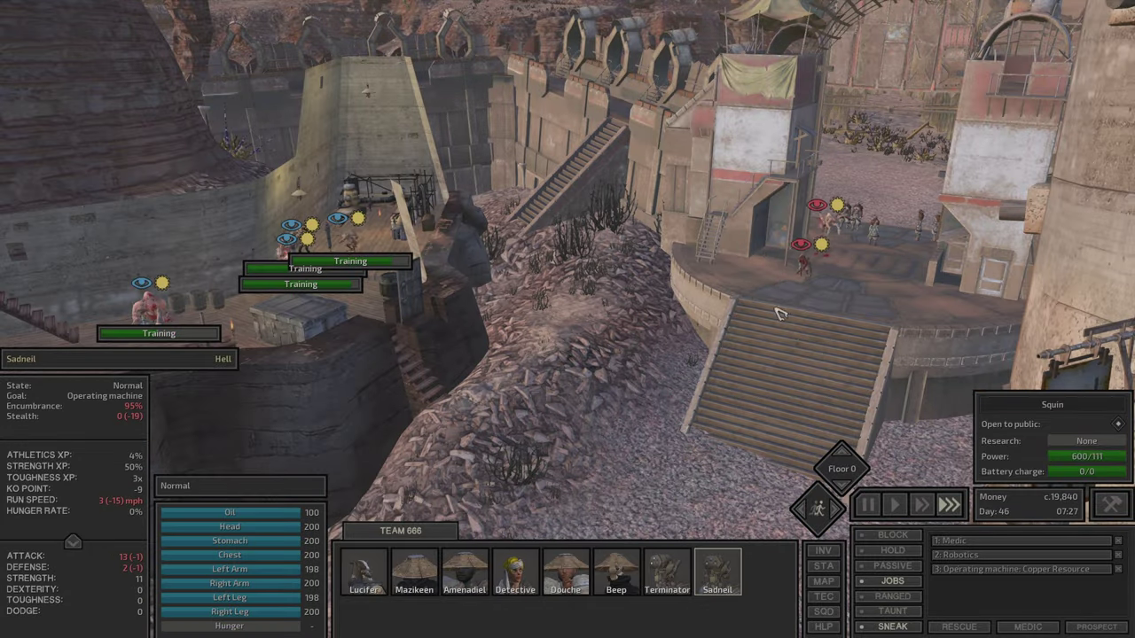
key("a")
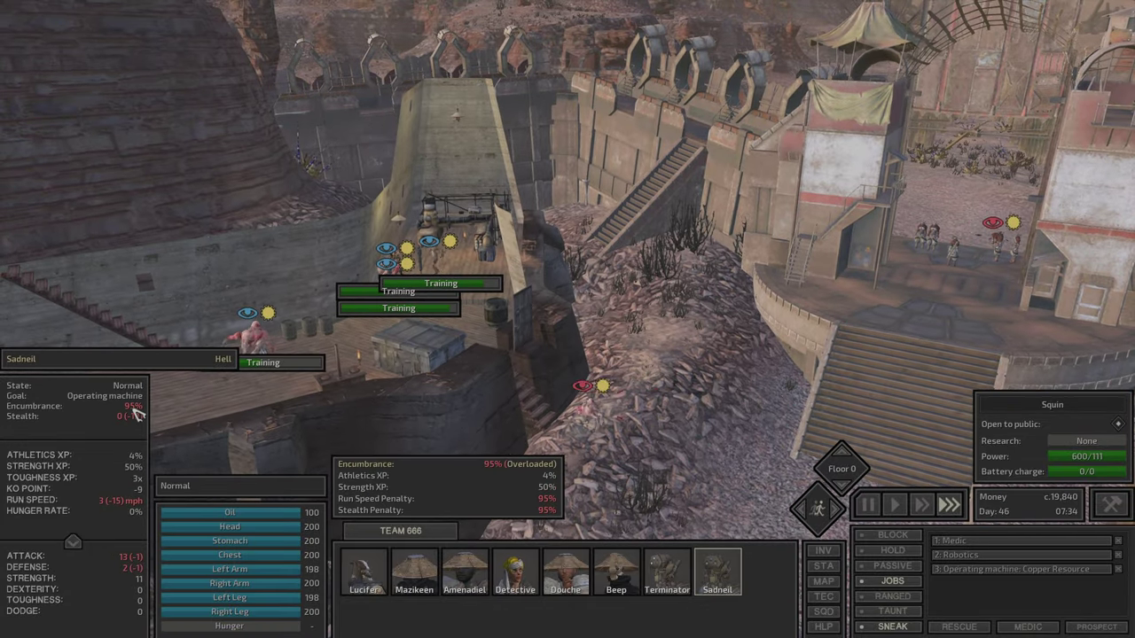
left_click(138, 415)
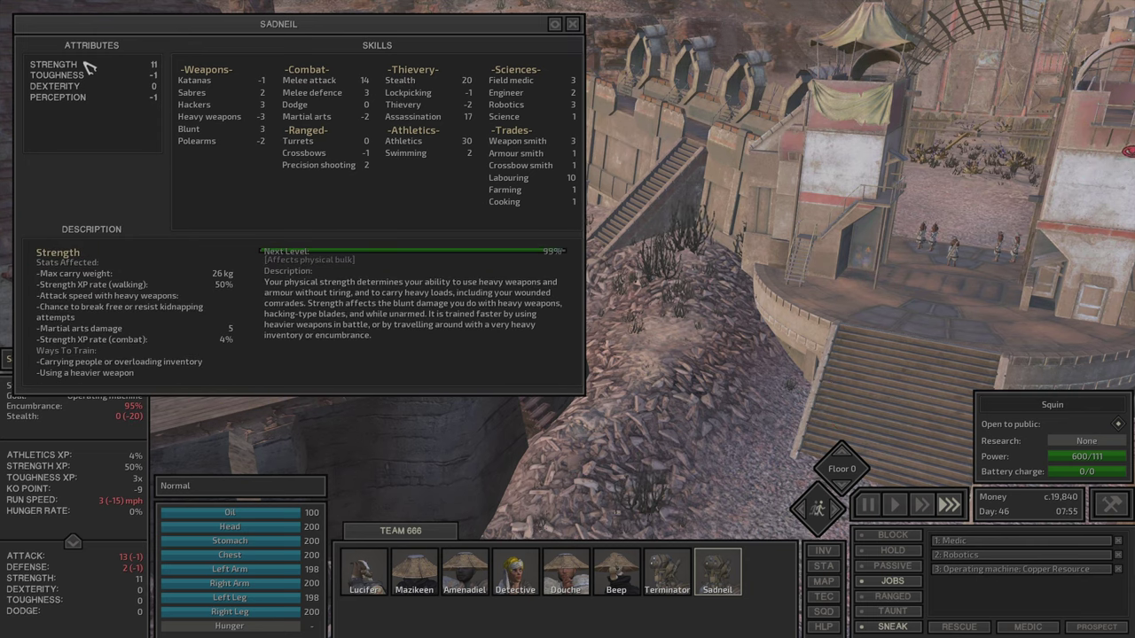
key("Escape")
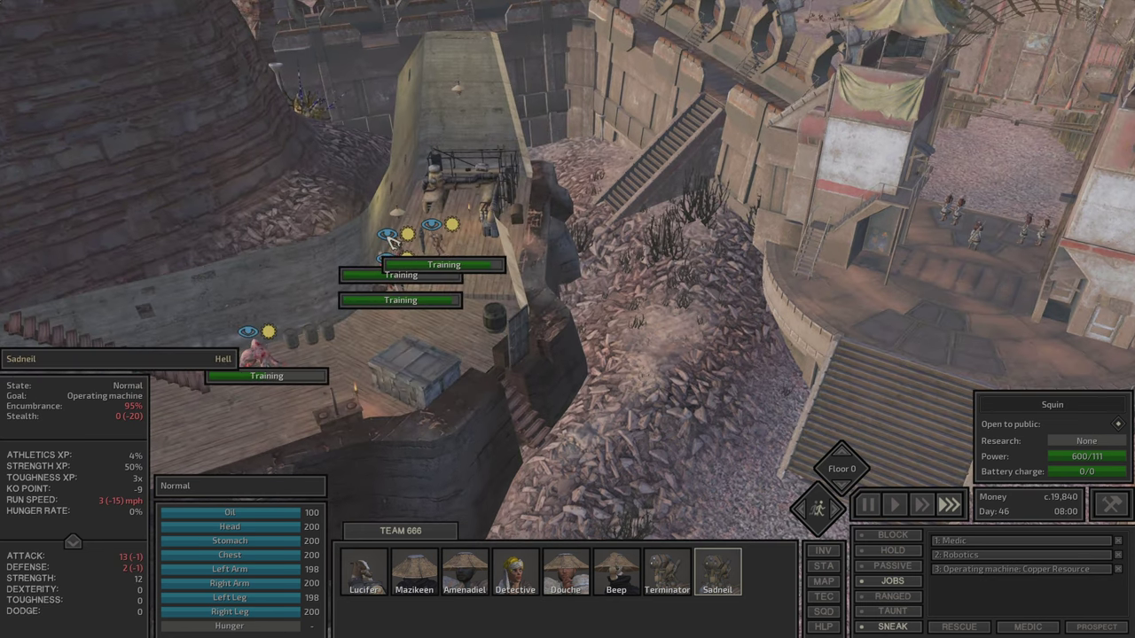
Recheck Lucifer's and Mazikeen's skills, then review Beep's (Turrets 29, Stealth 31)
key("e")
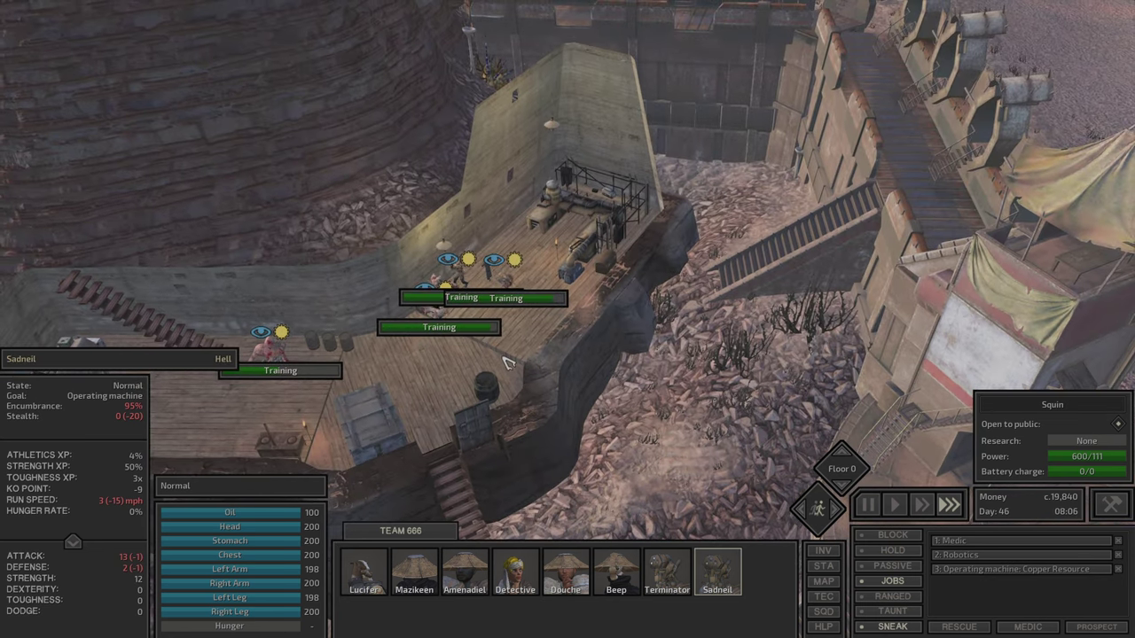
key("F1")
key("F1")
key("c")
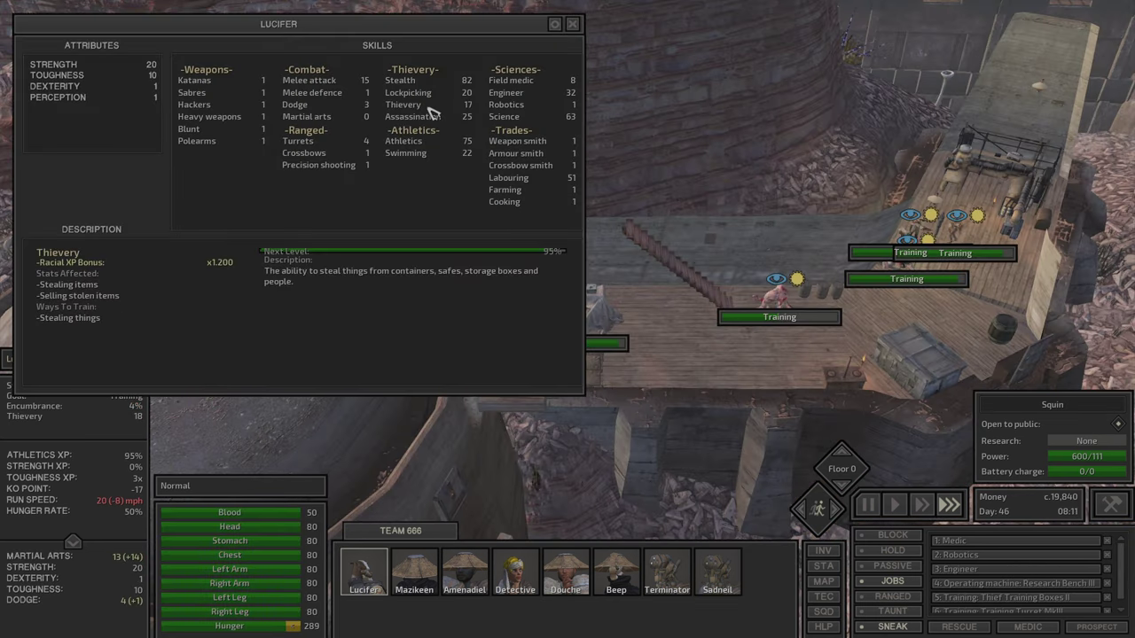
key("Escape")
key("F2")
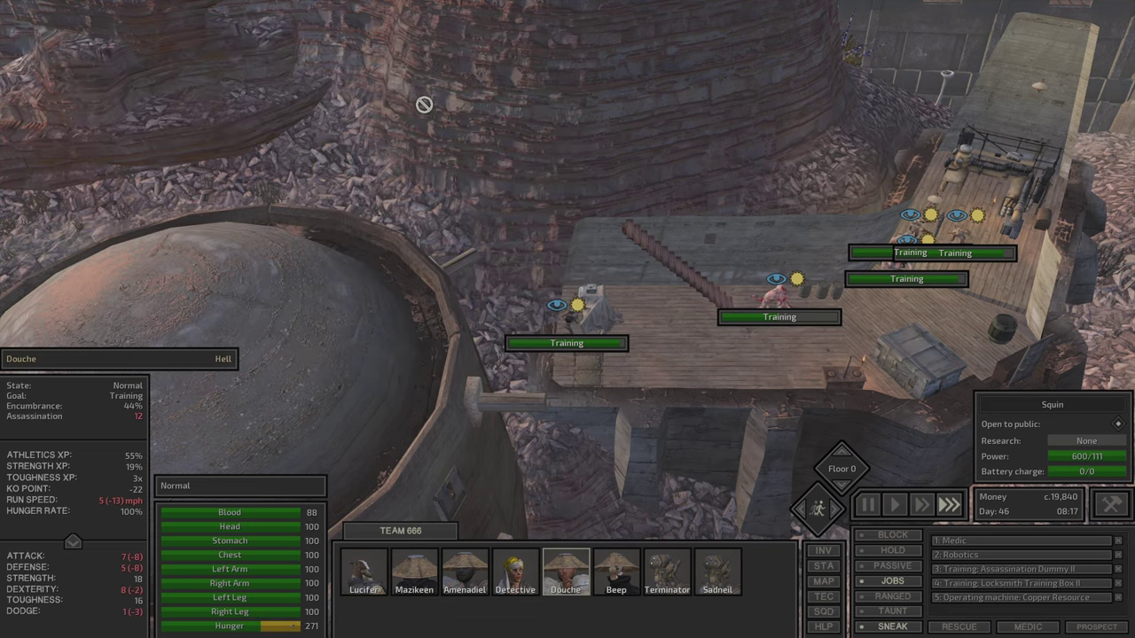
key("F6")
key("F6")
key("c")
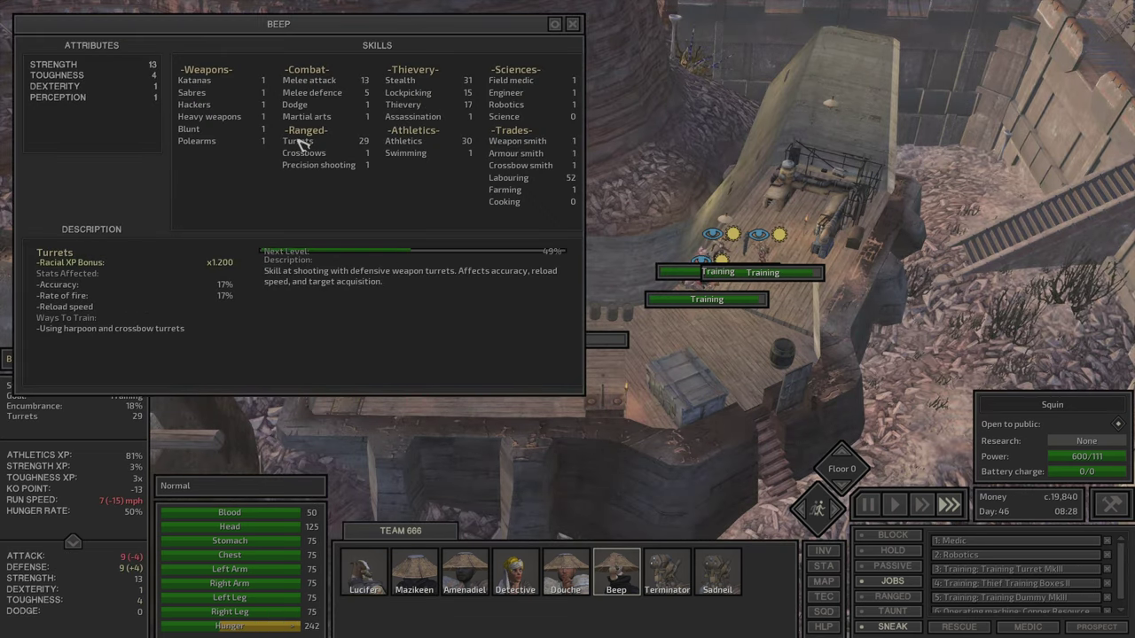
key("Escape")
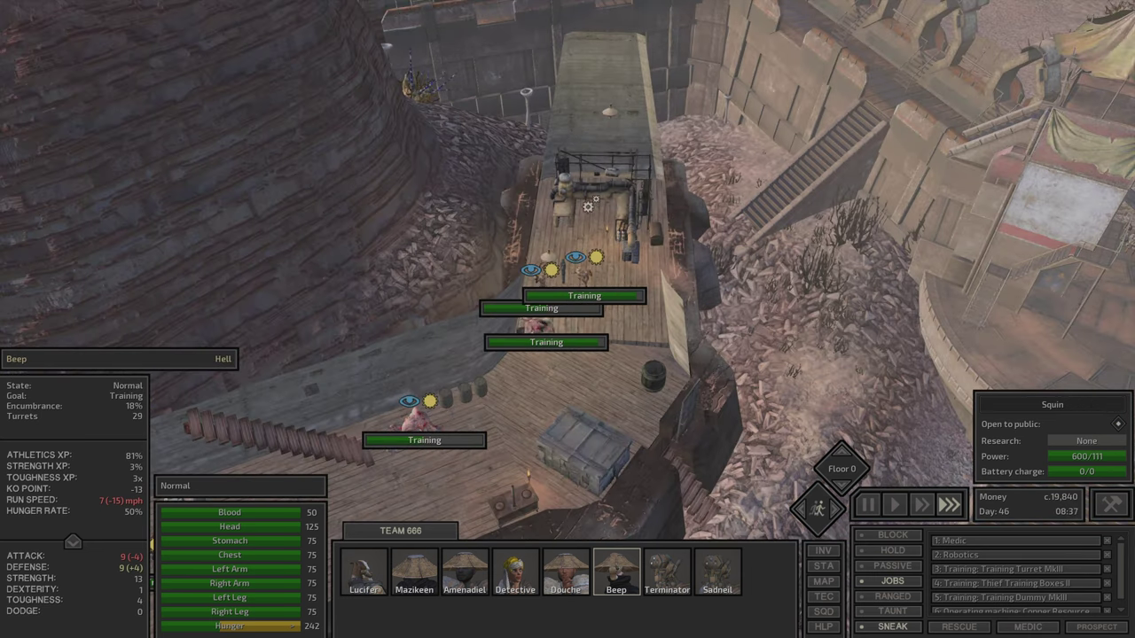
Check the unstaffed Research Bench III's research window
left_click(293, 145)
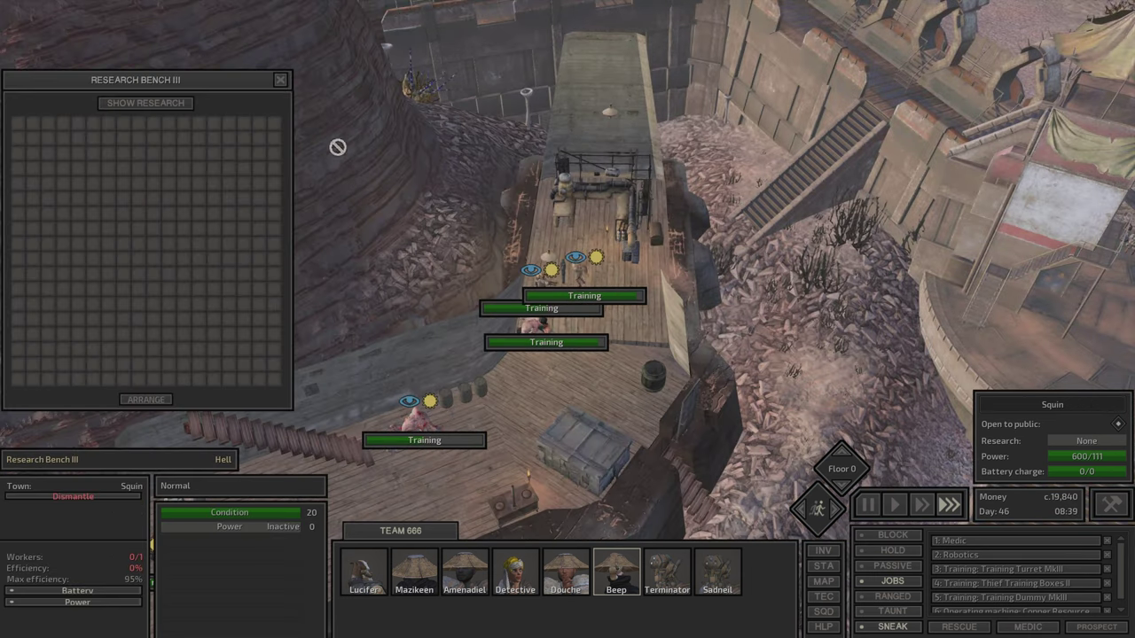
left_click(159, 106)
key("Escape")
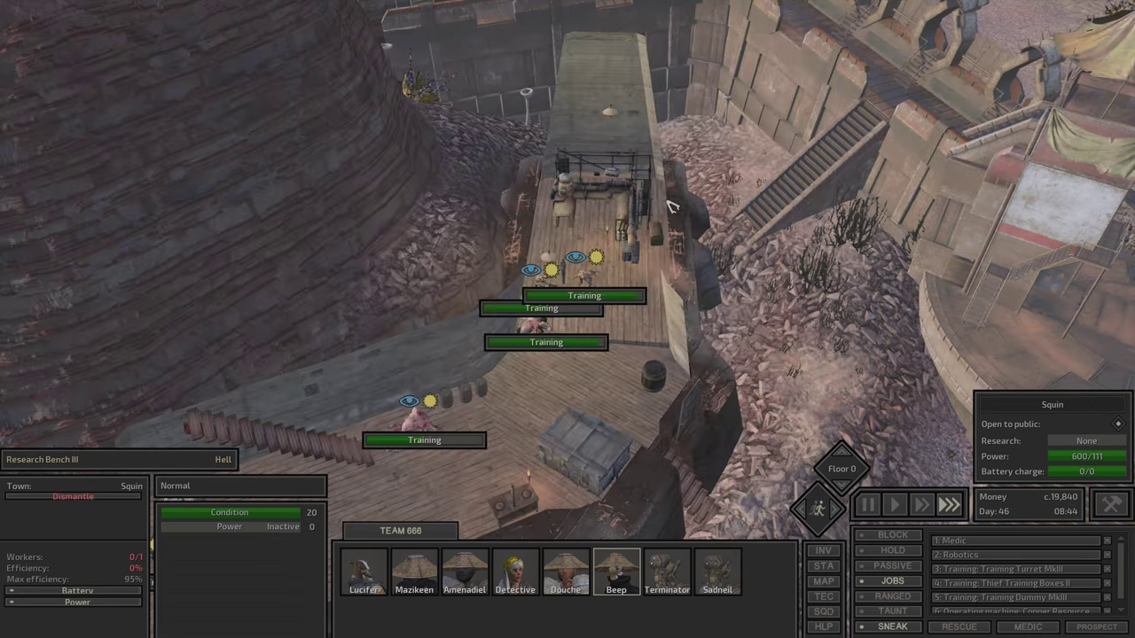
scroll(674, 207, "down", 3)
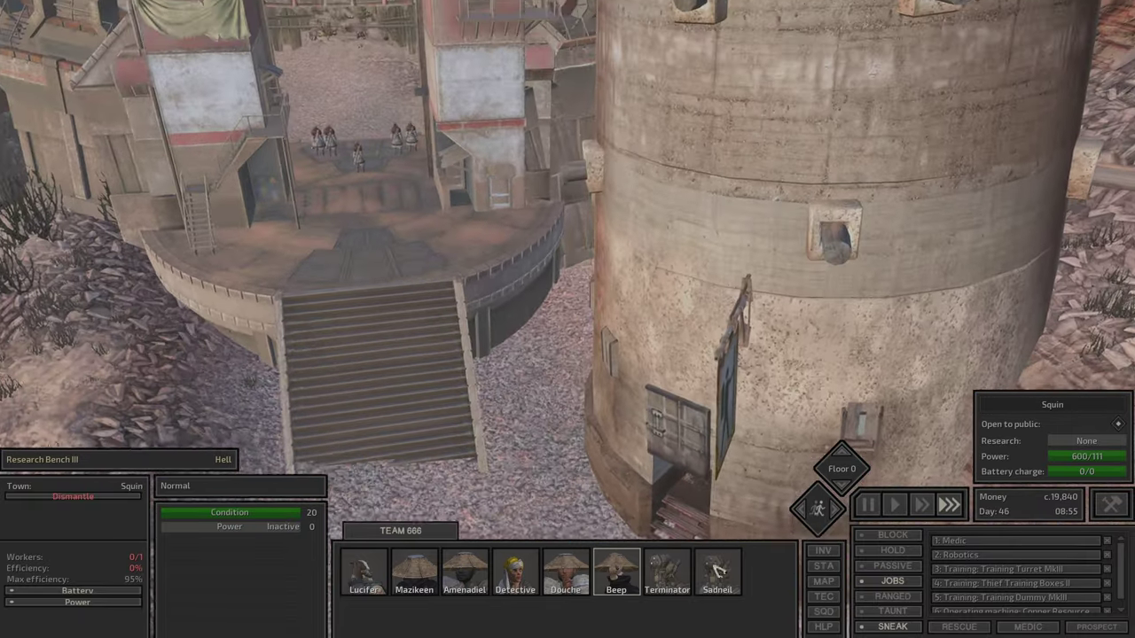
Inspect the Copper Resource machine and peek at Terminator's skill sheet
double_click(717, 569)
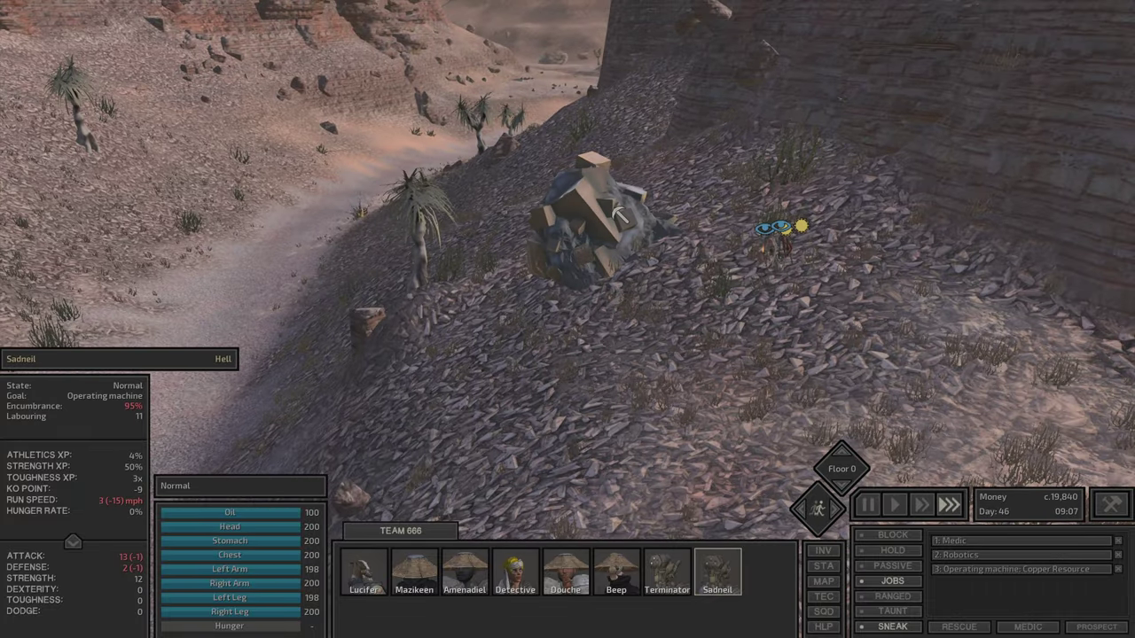
left_click(612, 257)
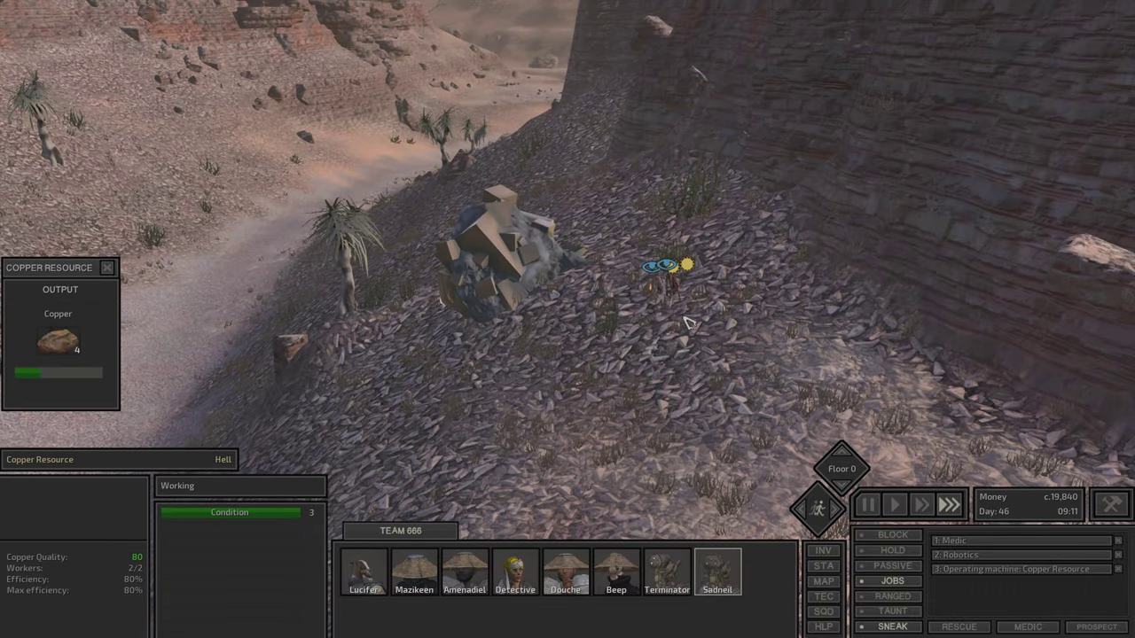
left_click(719, 576)
left_click(731, 581)
left_click(678, 586)
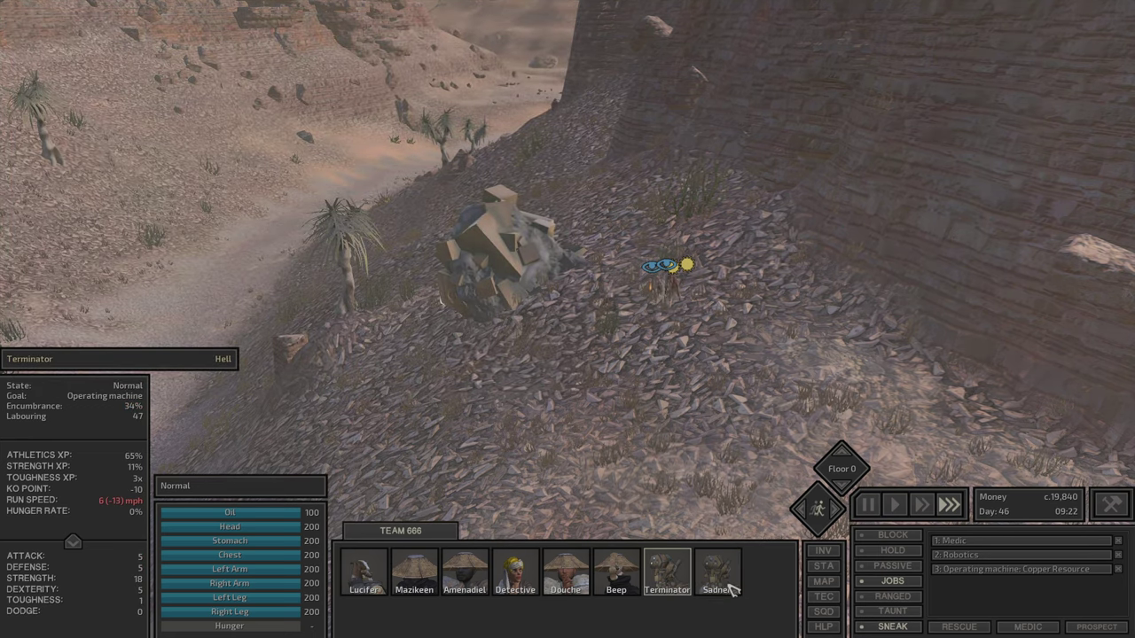
key("c")
key("c")
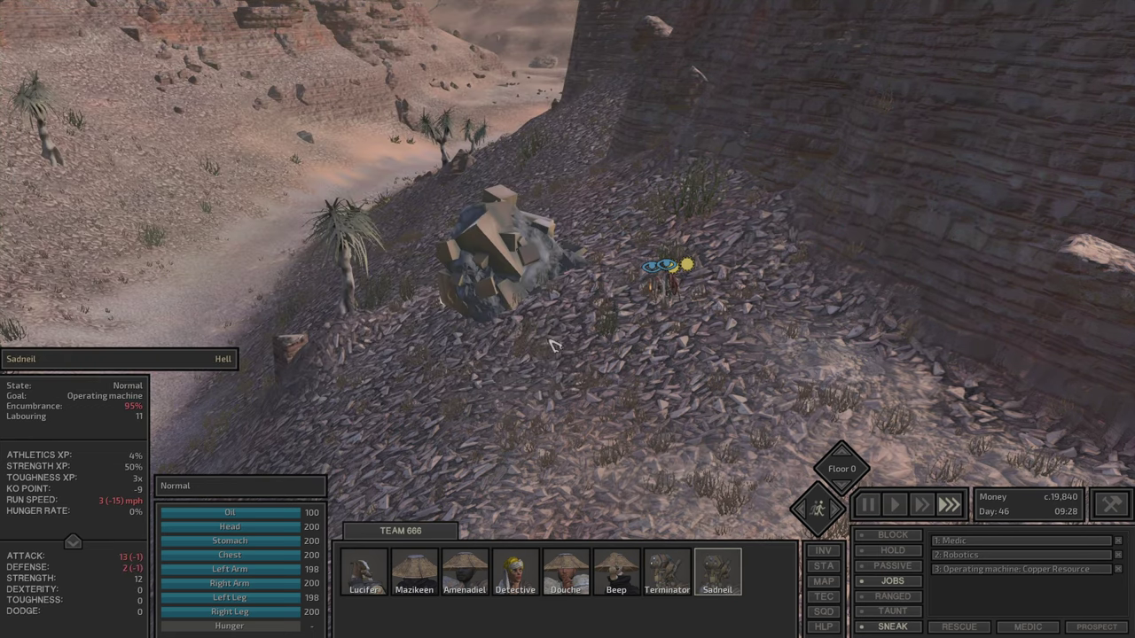
Recheck the copper machine, then review Sadneil's and Terminator's skill sheets
left_click(522, 252)
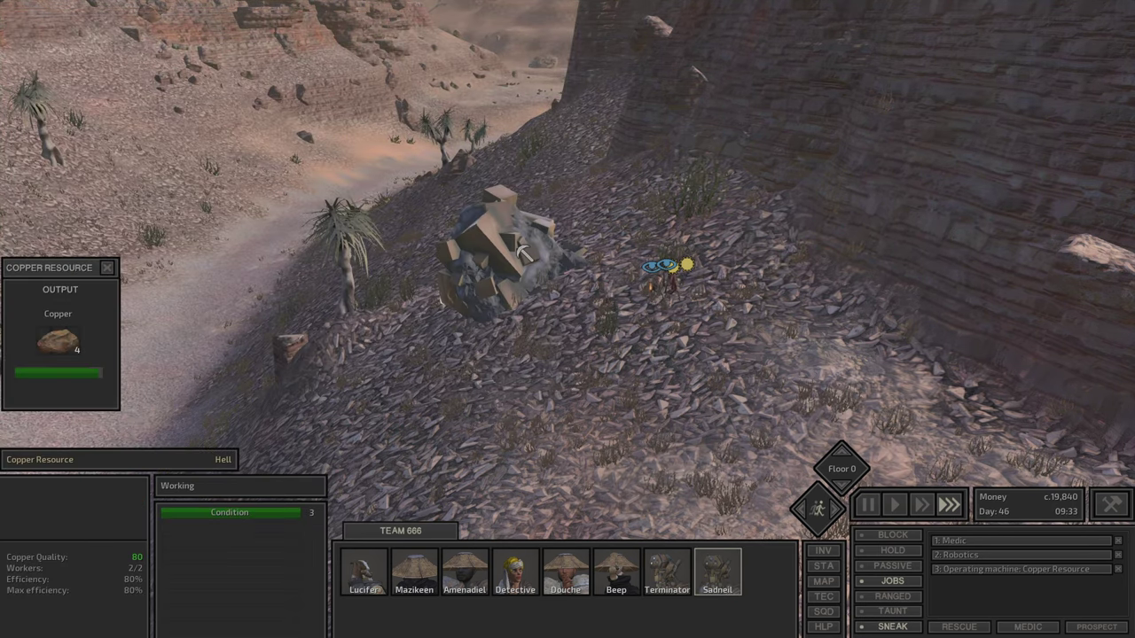
left_click(803, 324)
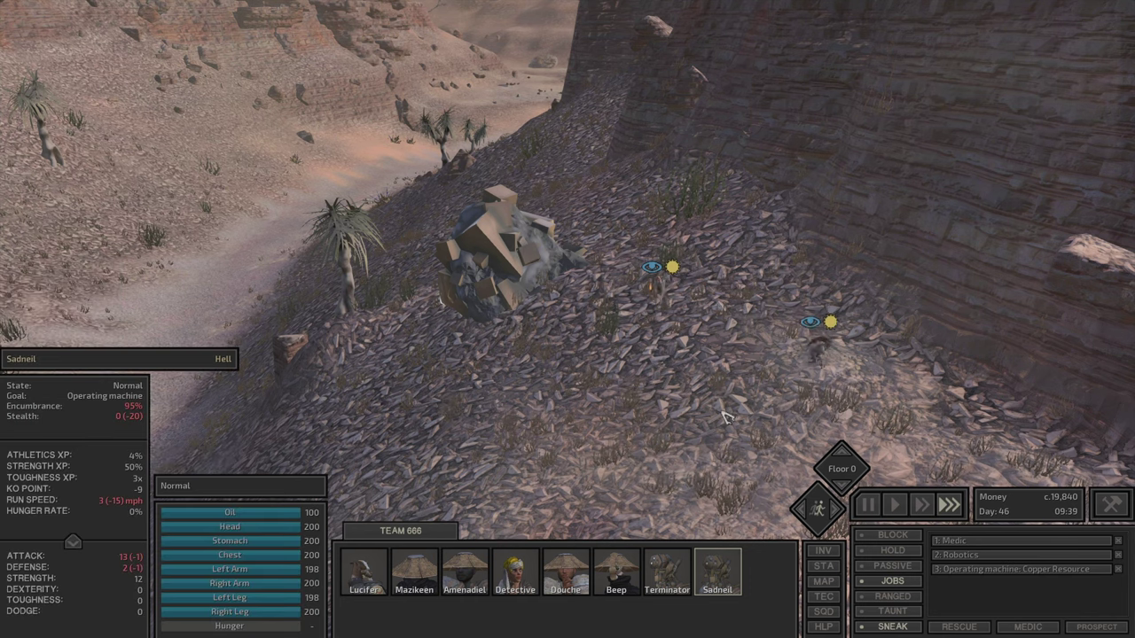
key("c")
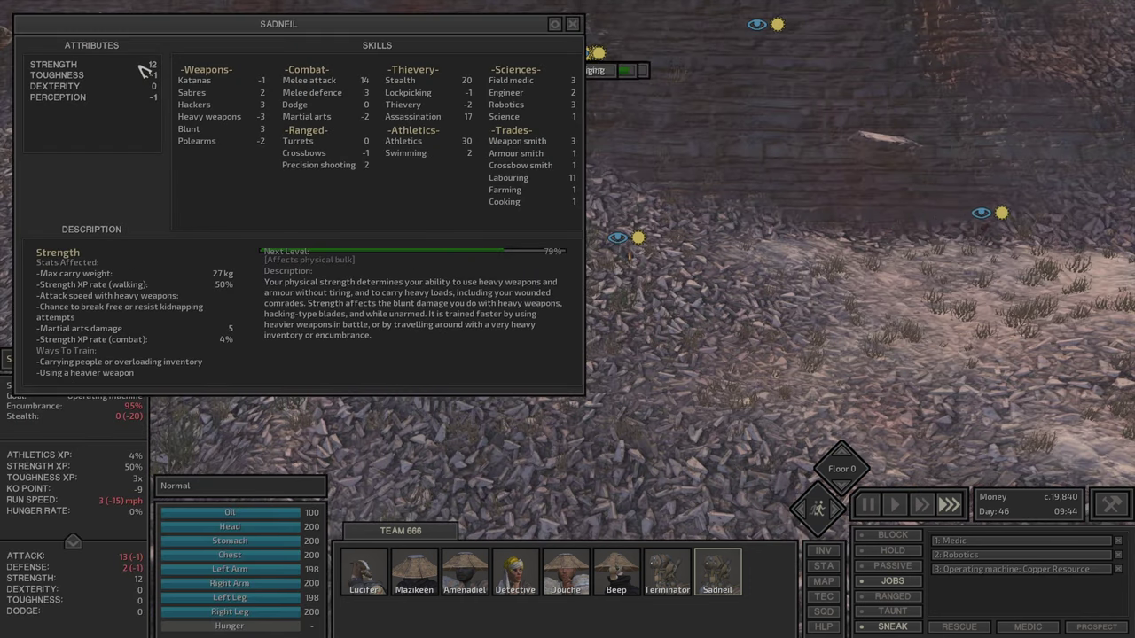
key("c")
left_click(417, 328)
key("c")
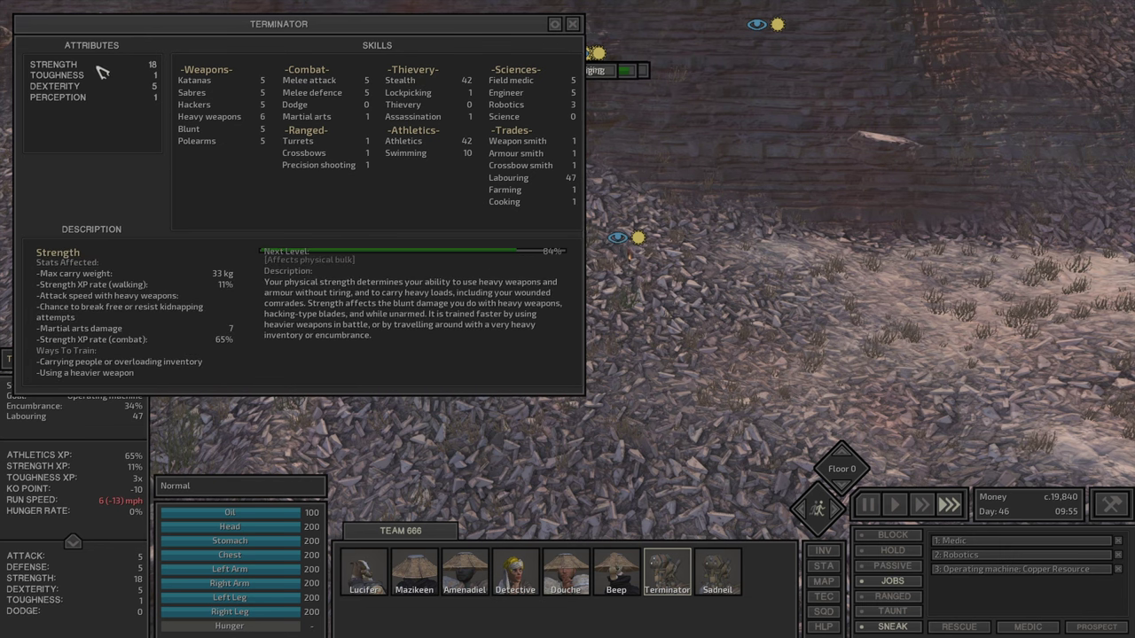
Quicksave the game and refocus on Sadneil at the copper machine
key("c")
left_click(405, 258)
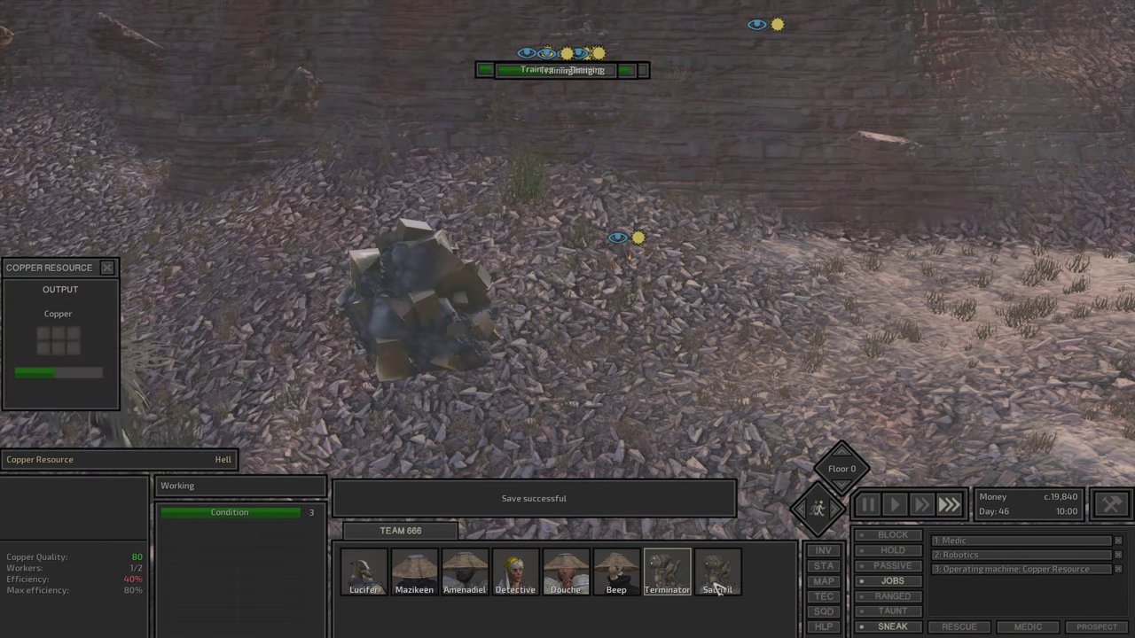
double_click(715, 588)
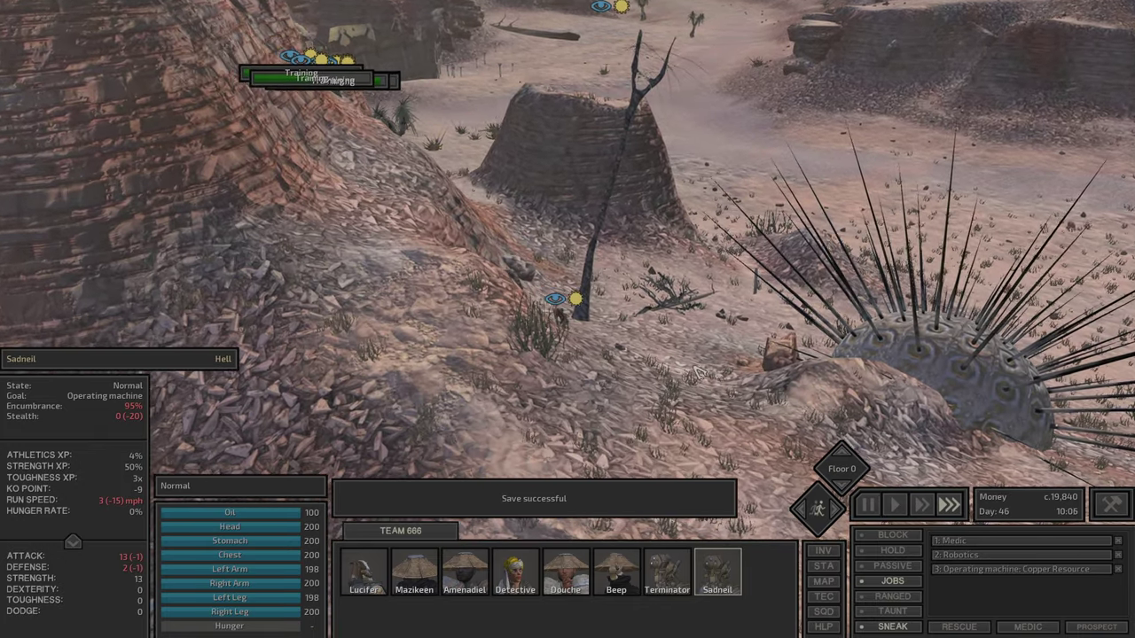
Step the skills sheet through Sadneil, Lucifer, Mazikeen, Amenadiel, Detective and Douche, then close it
key("c")
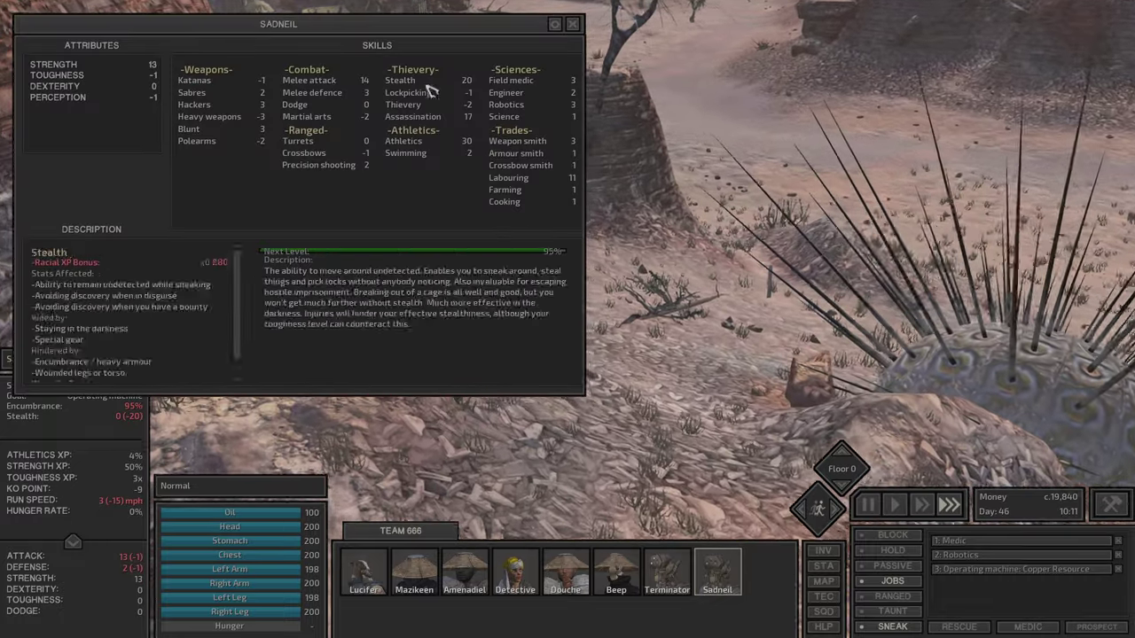
key("c")
key("c")
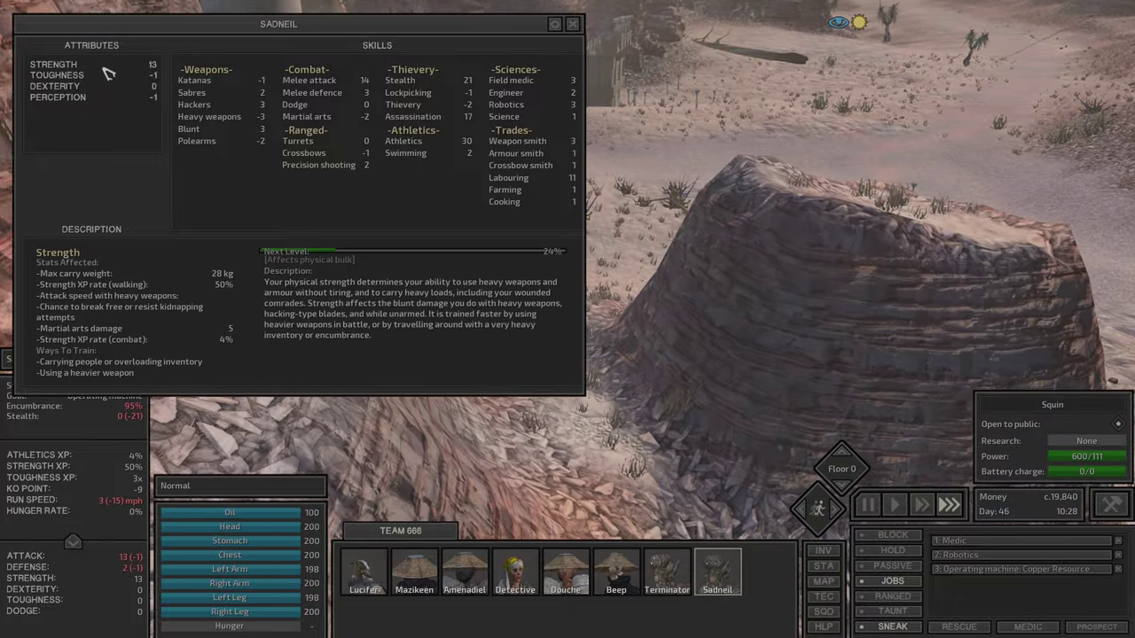
key("F1")
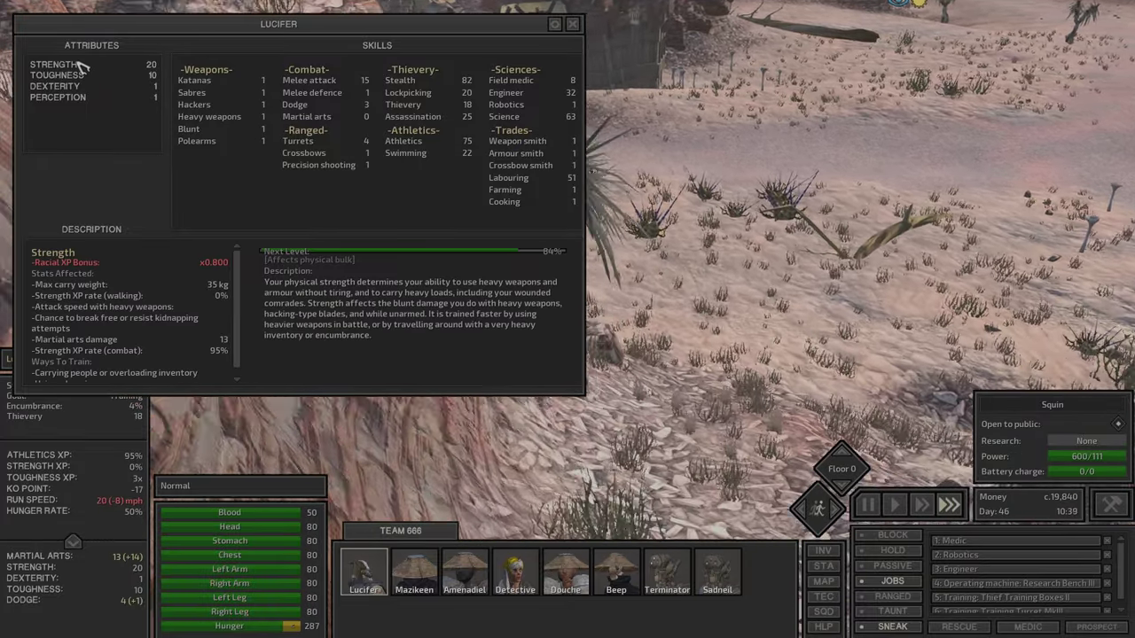
key("F2")
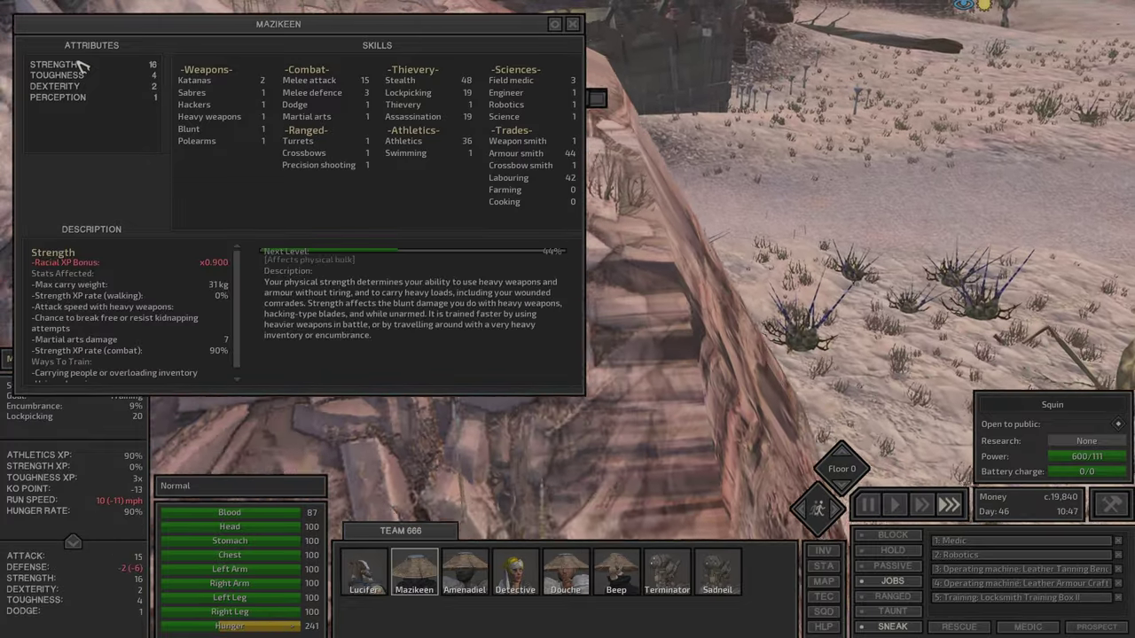
key("F3")
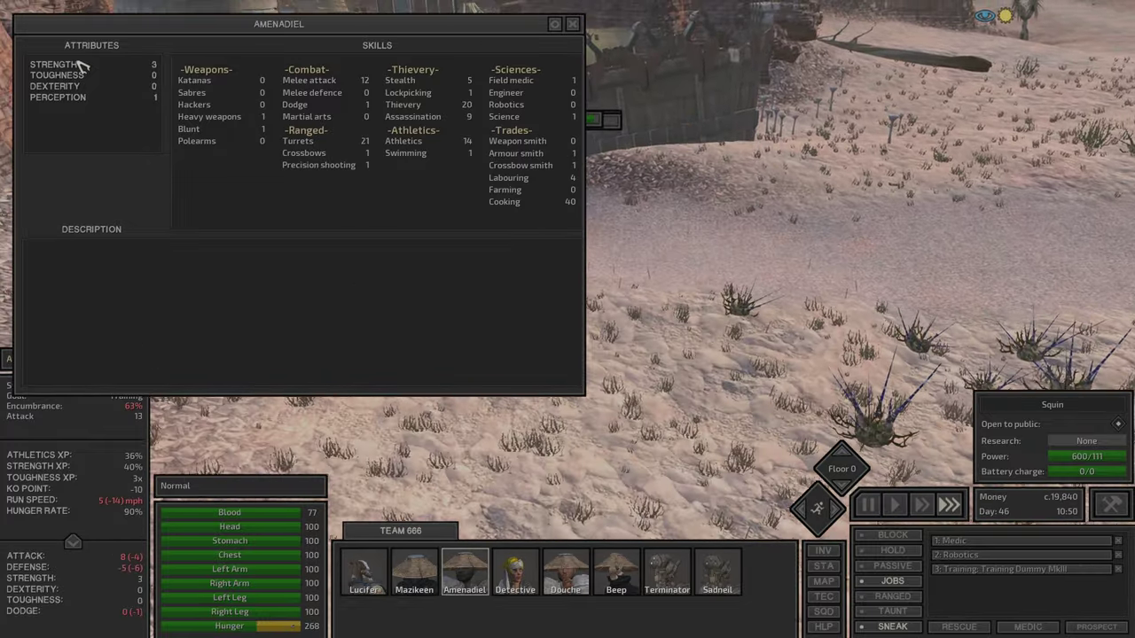
key("F4")
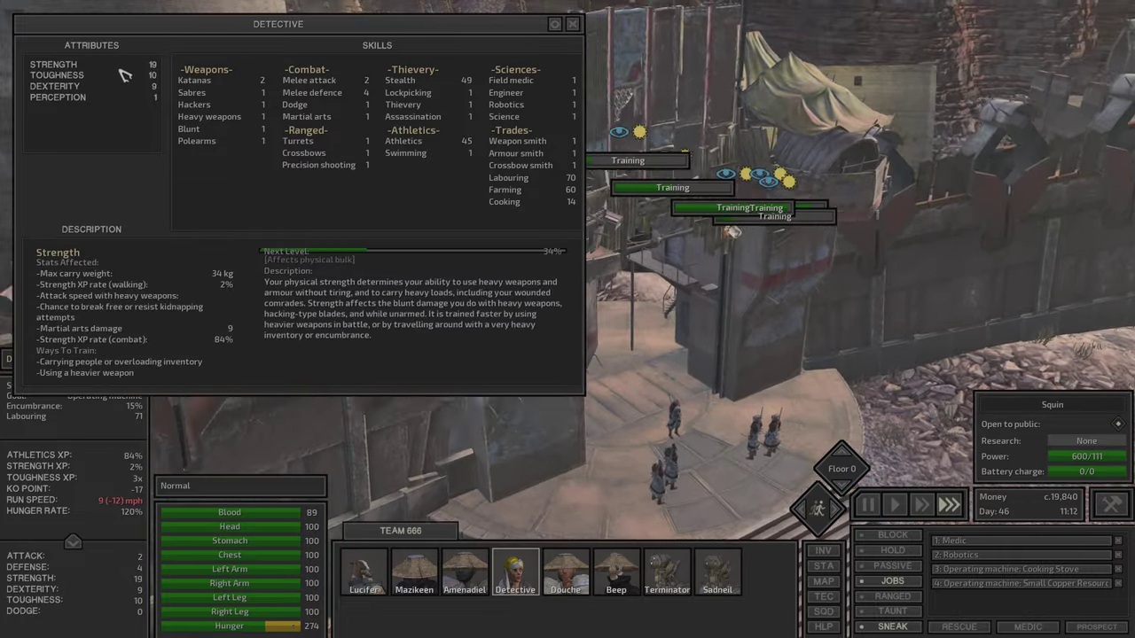
key("F5")
key("Escape")
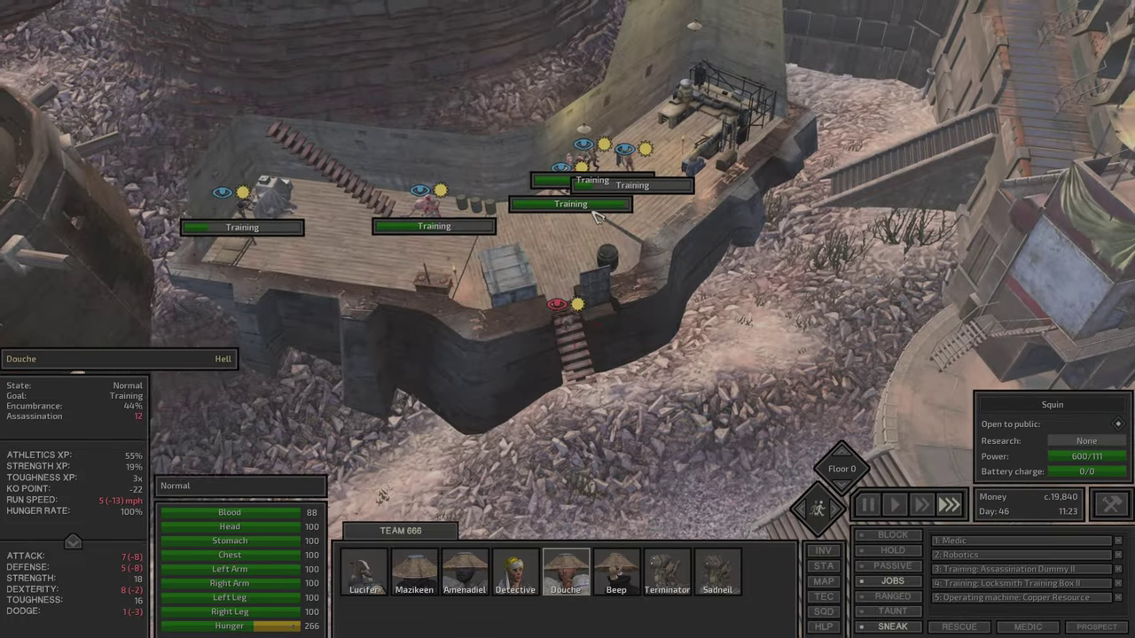
Open Mazikeen's skills sheet and look over the training platform
key("F1")
key("p")
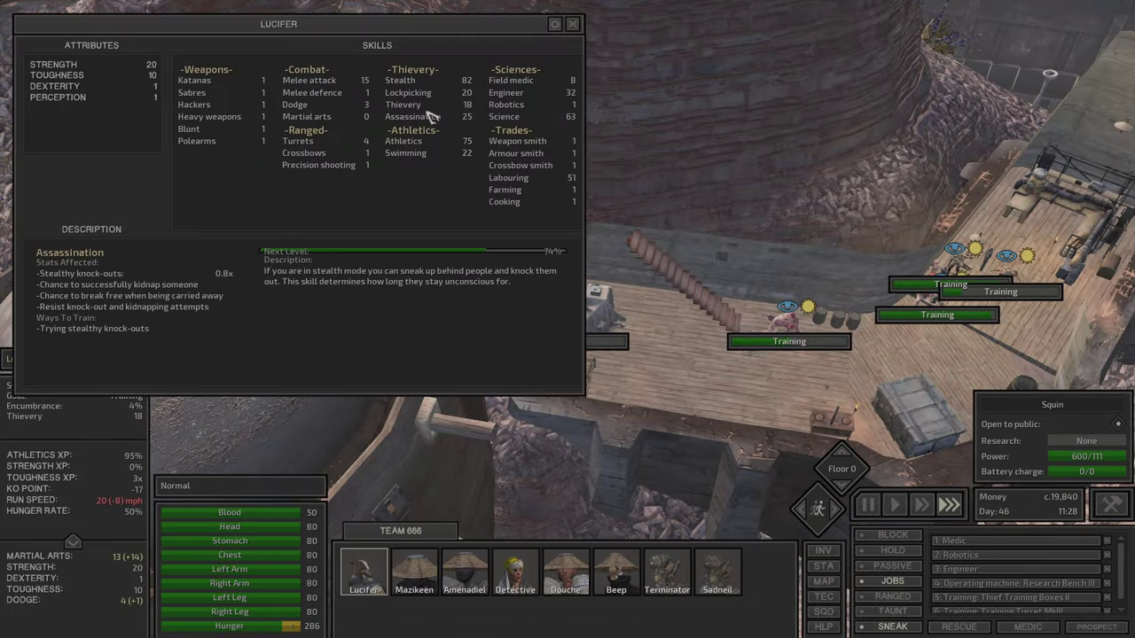
key("F2")
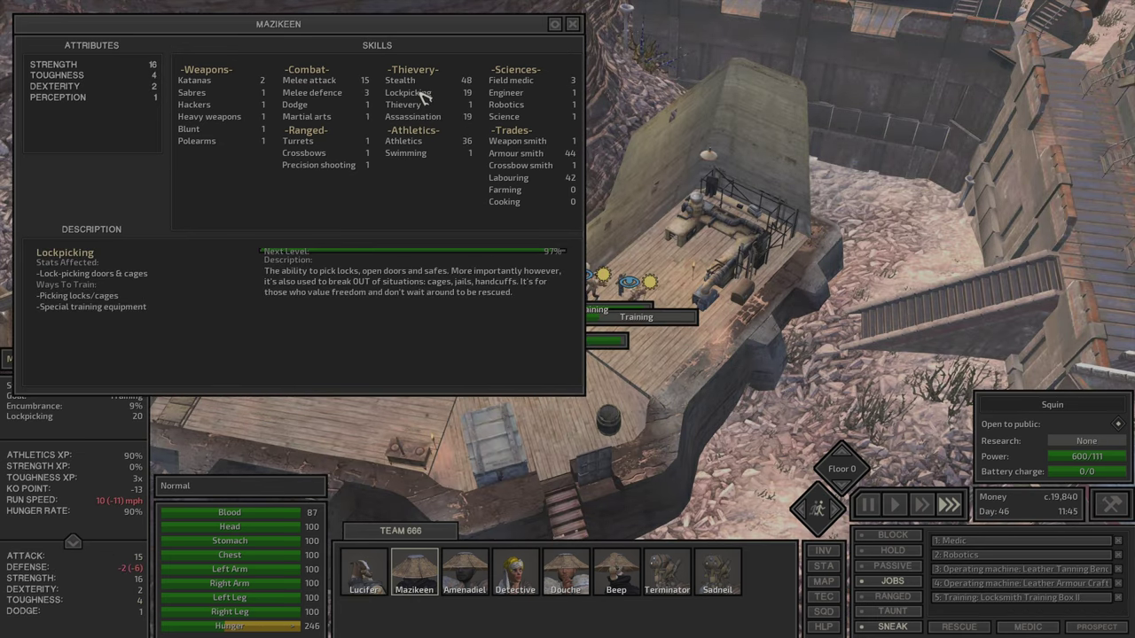
key("e")
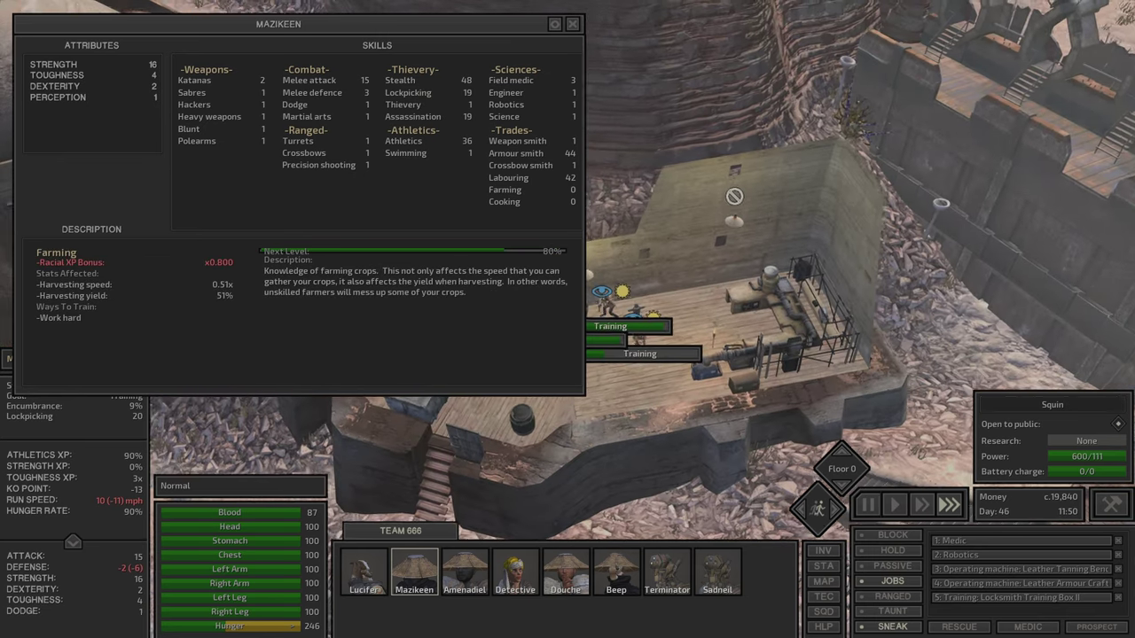
key("e")
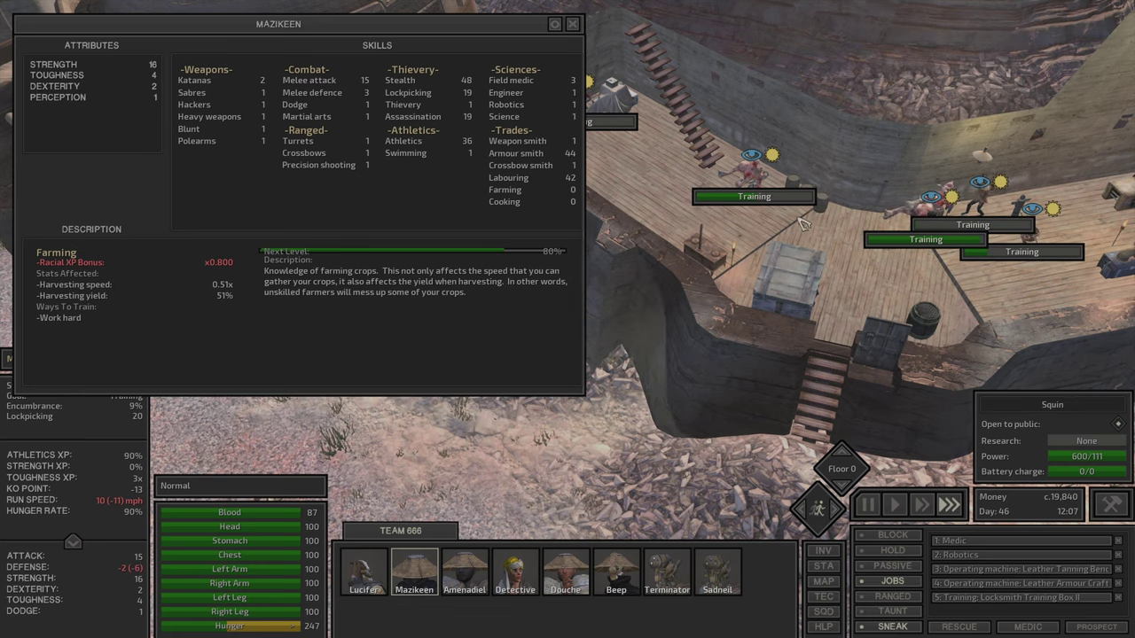
key("w")
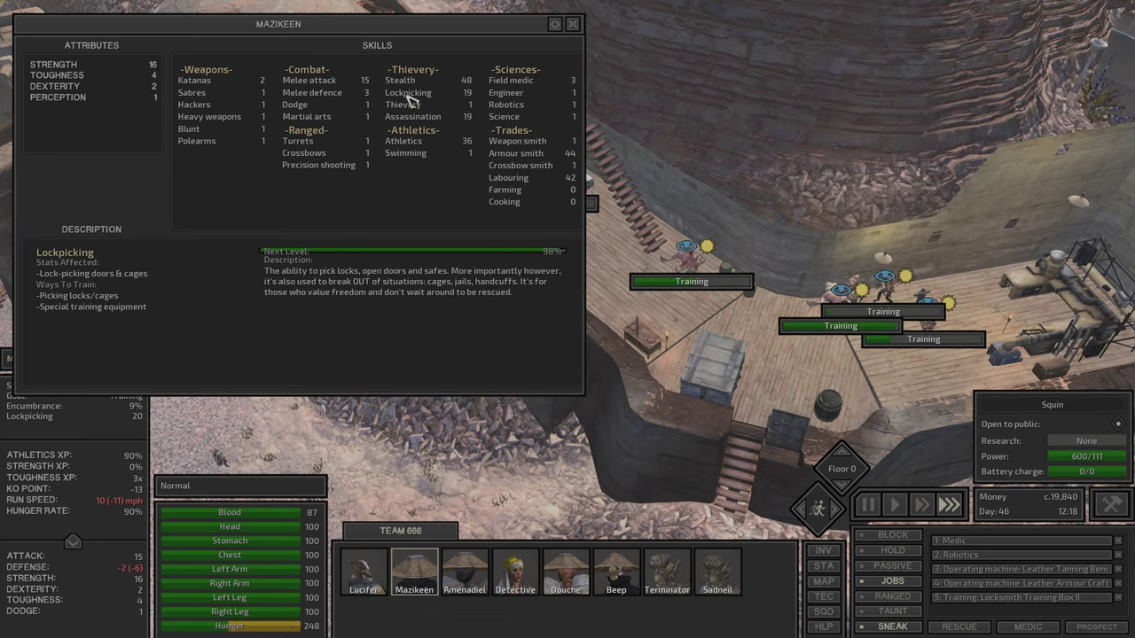
key("Escape")
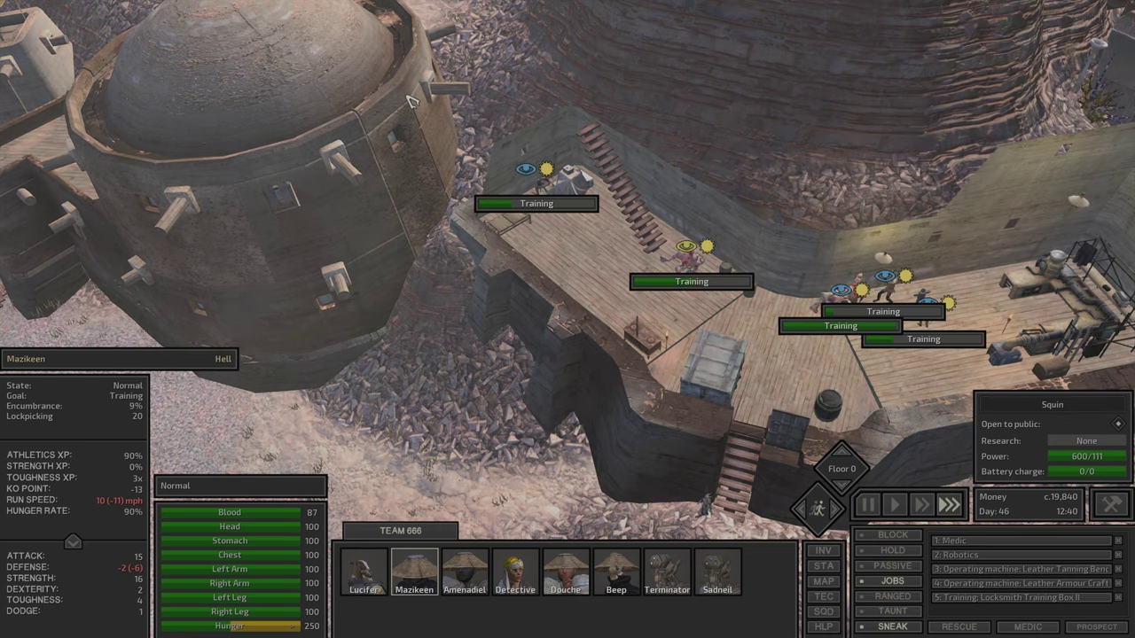
Inspect the attack training dummy, then reopen Mazikeen's sheet as Lockpicking reaches 20
key("d")
key("d")
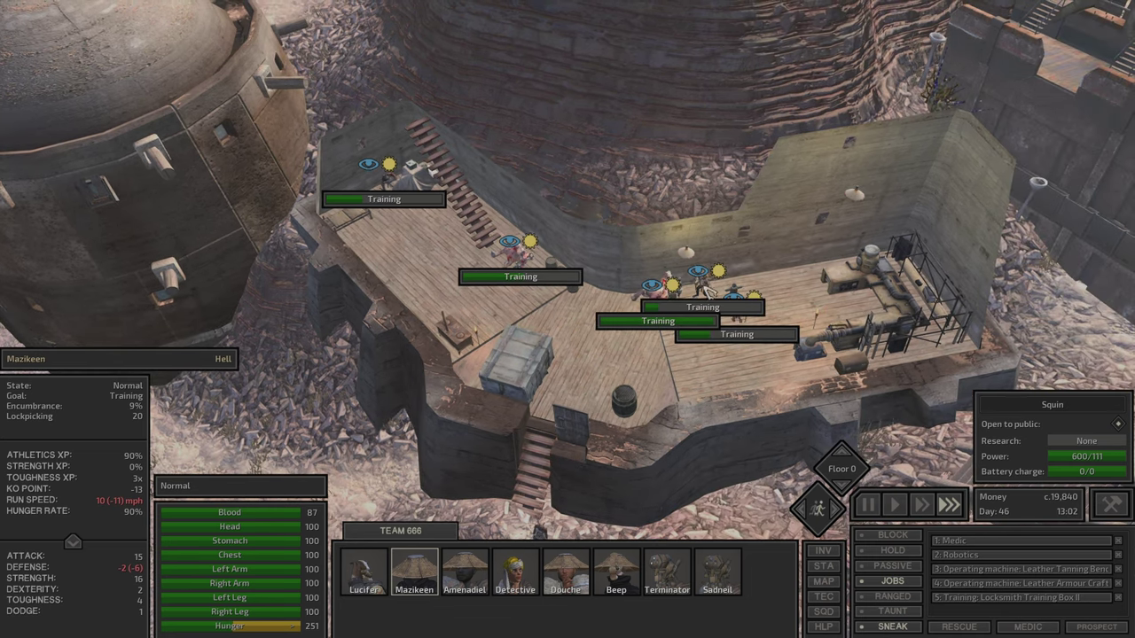
left_click(601, 305)
key("k")
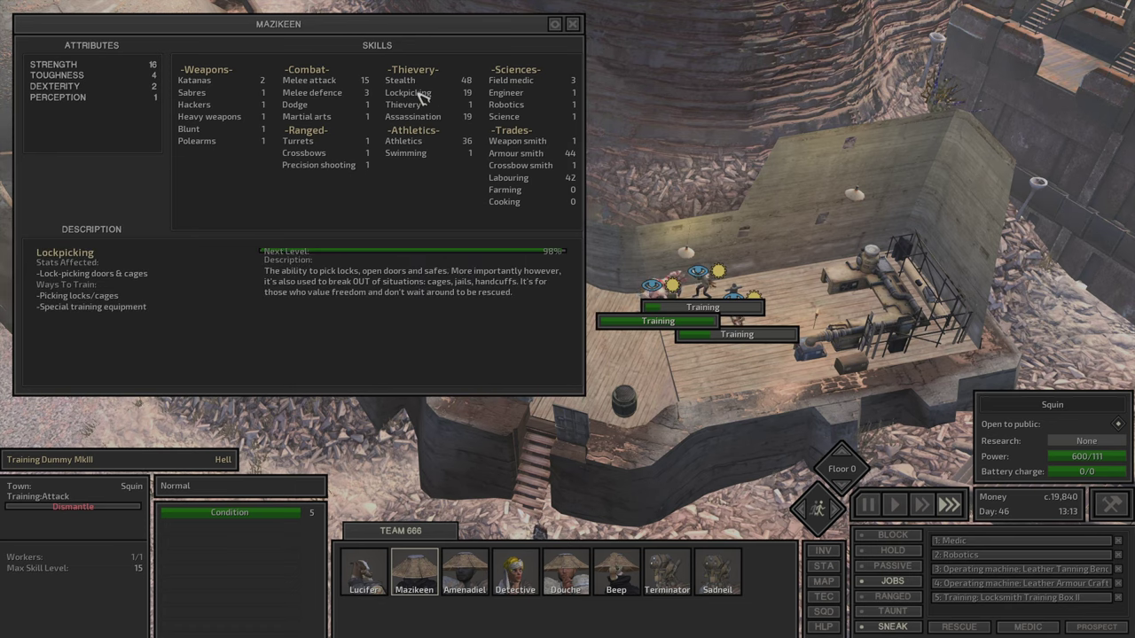
key("k")
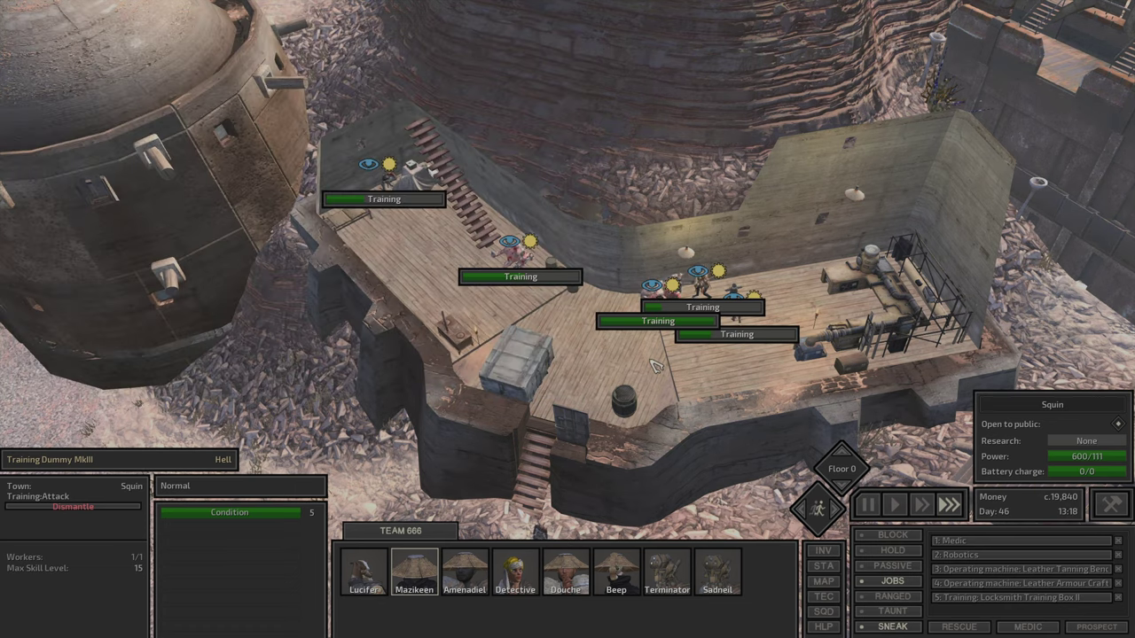
key("f")
key("k")
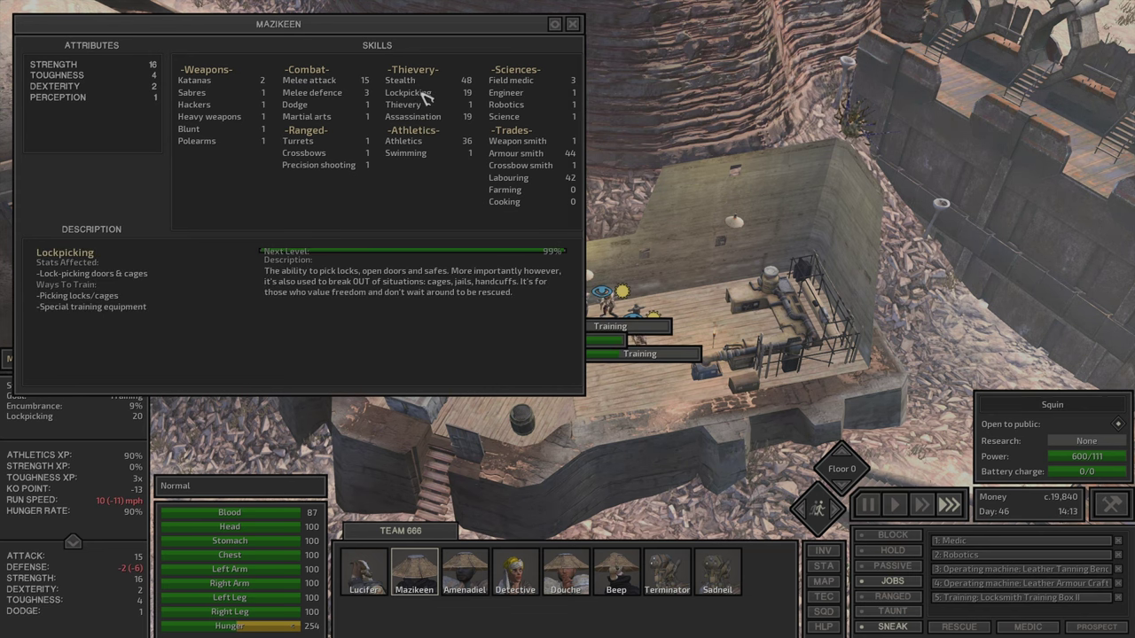
key("a")
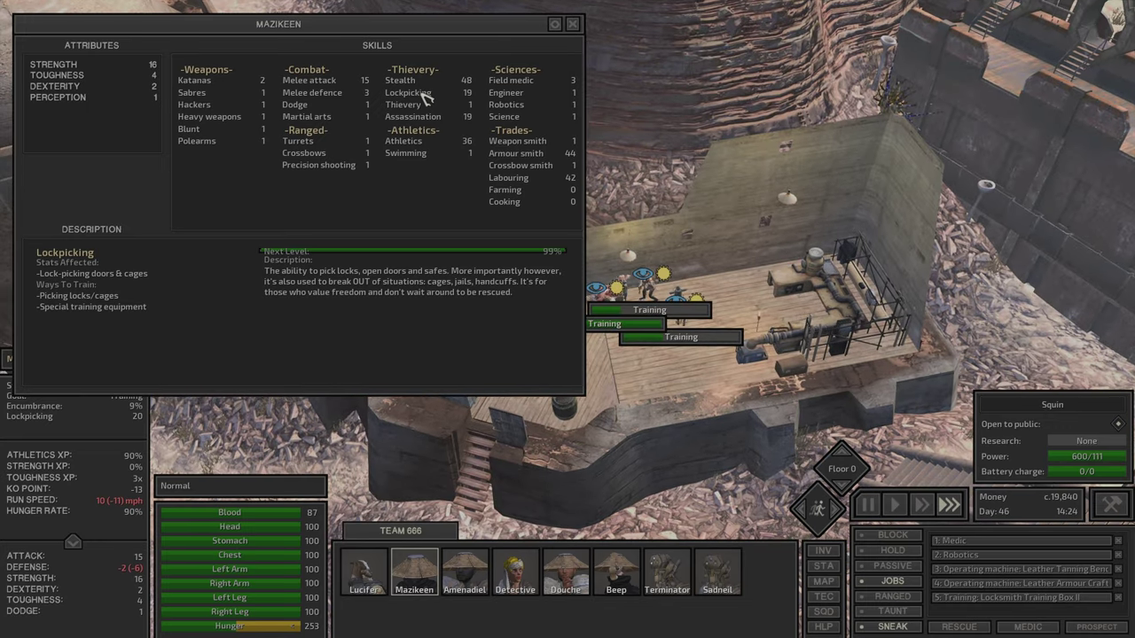
key("w")
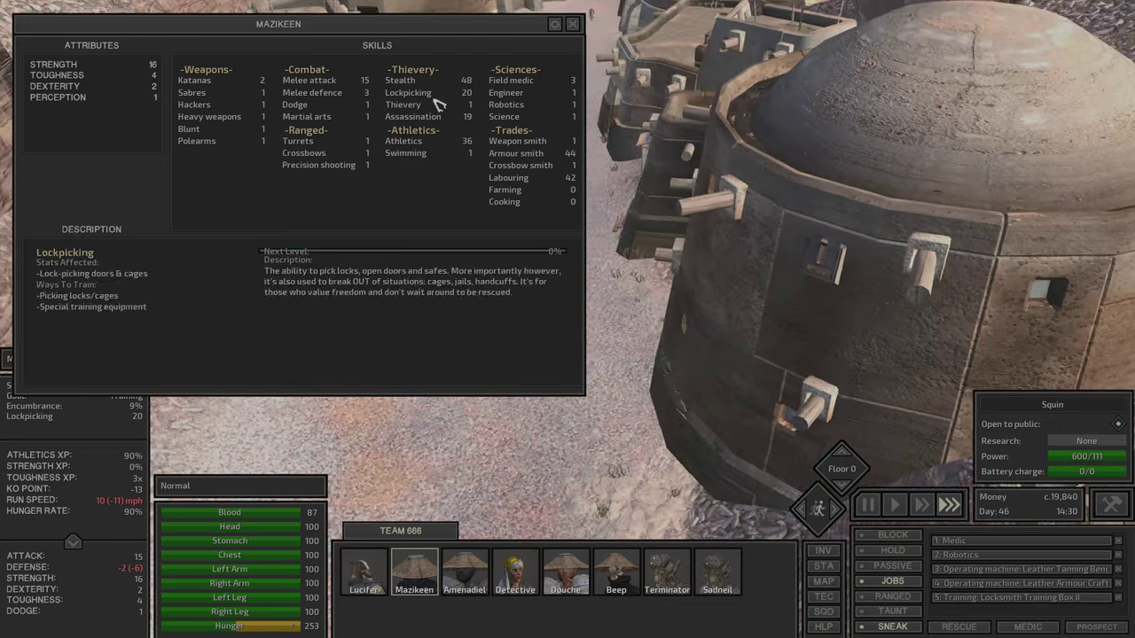
key("s")
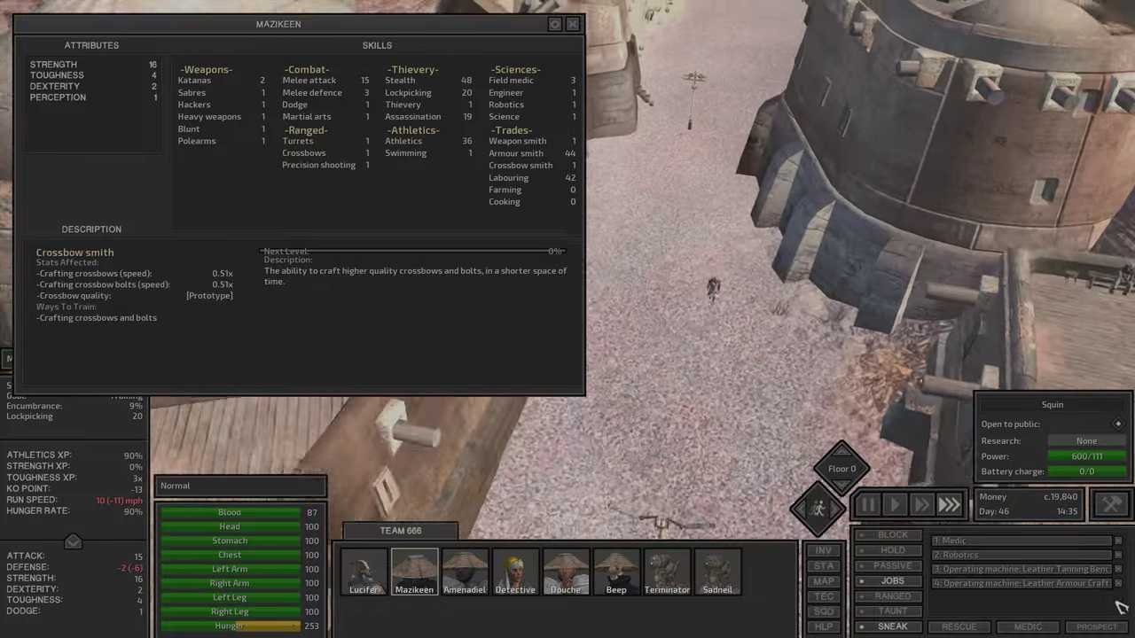
key("Escape")
right_click(610, 179)
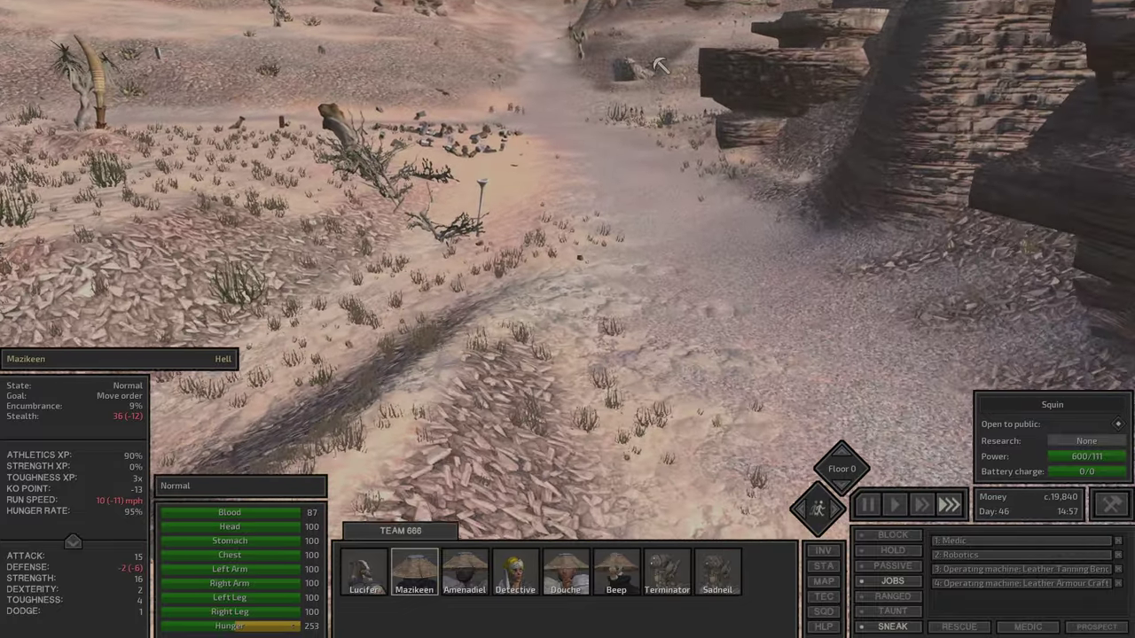
left_click(656, 64)
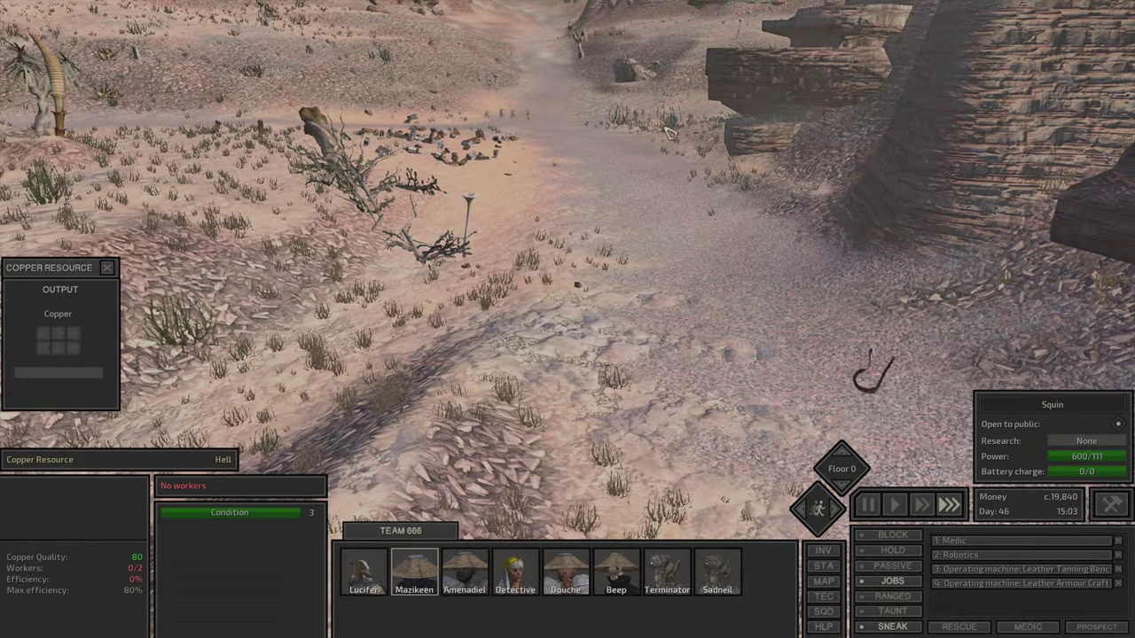
right_click(659, 67)
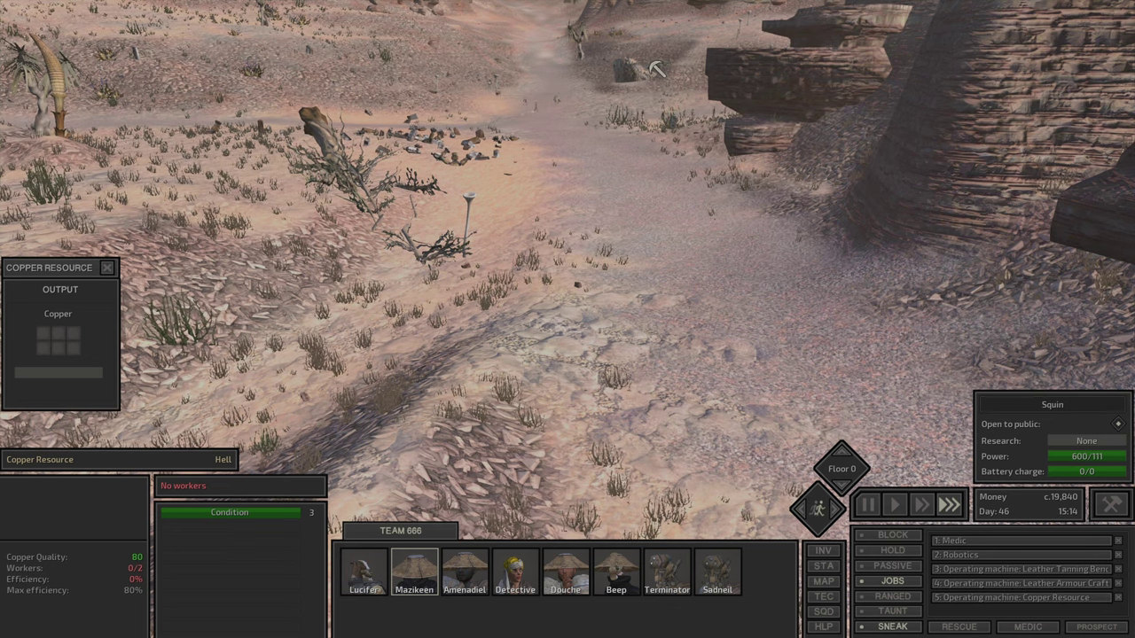
left_click(656, 68)
left_click(665, 78)
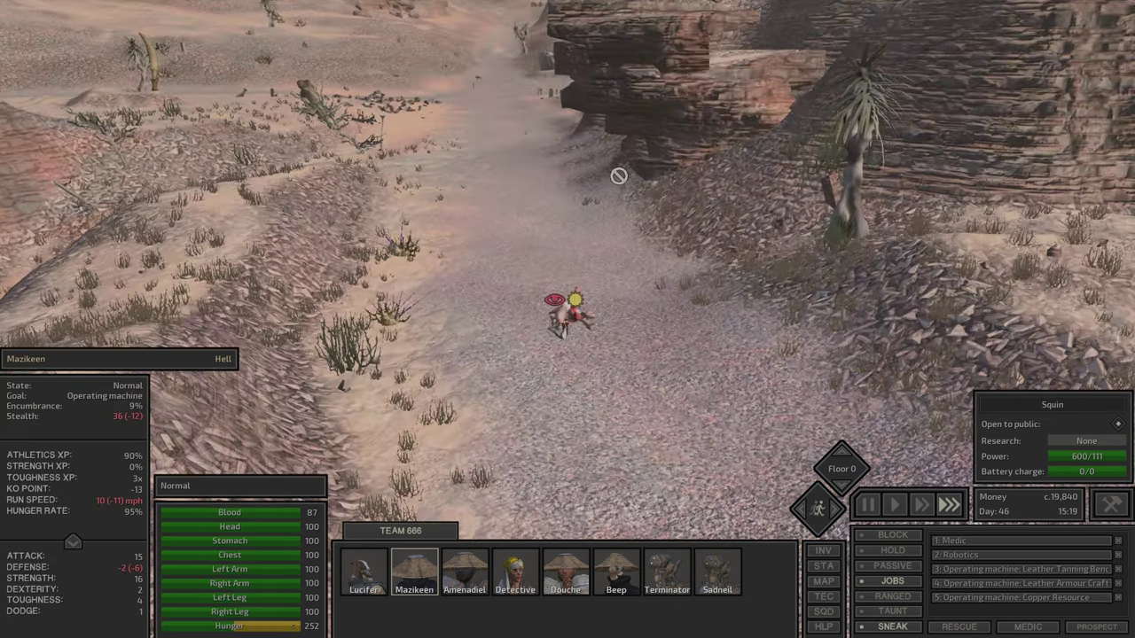
key("Tab")
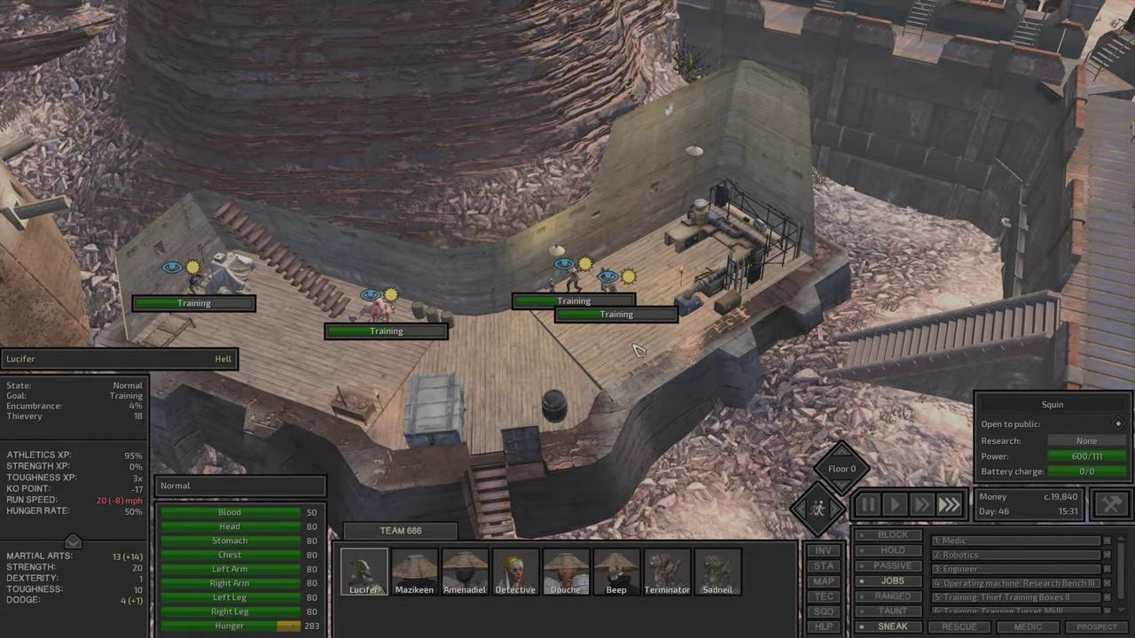
scroll(645, 363, "up", 5)
scroll(645, 363, "up", 2)
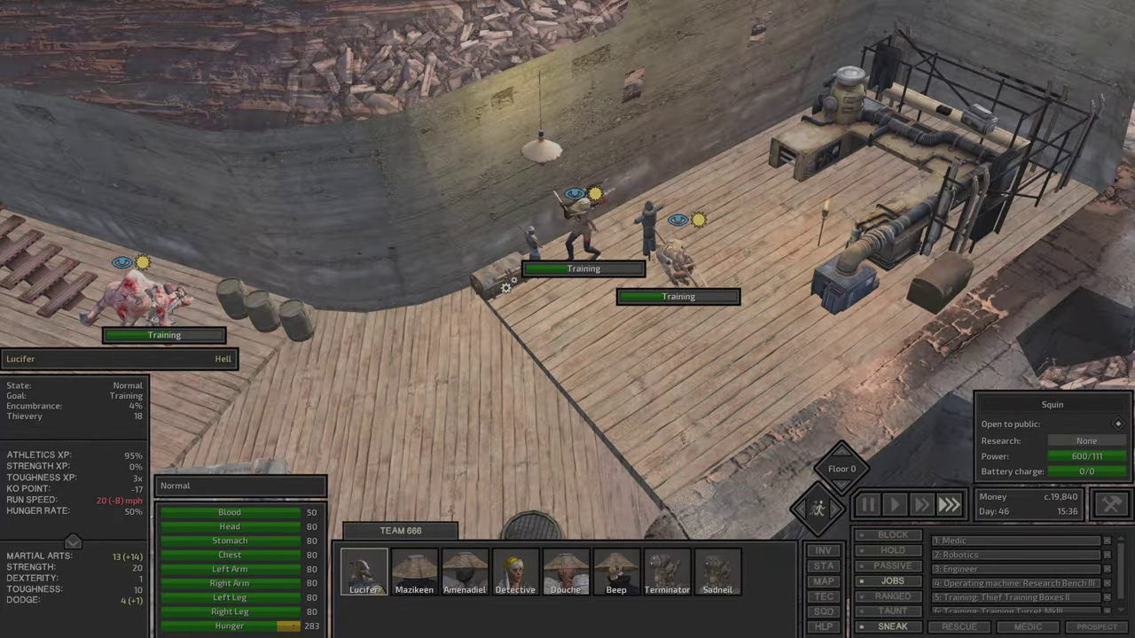
left_click(515, 571)
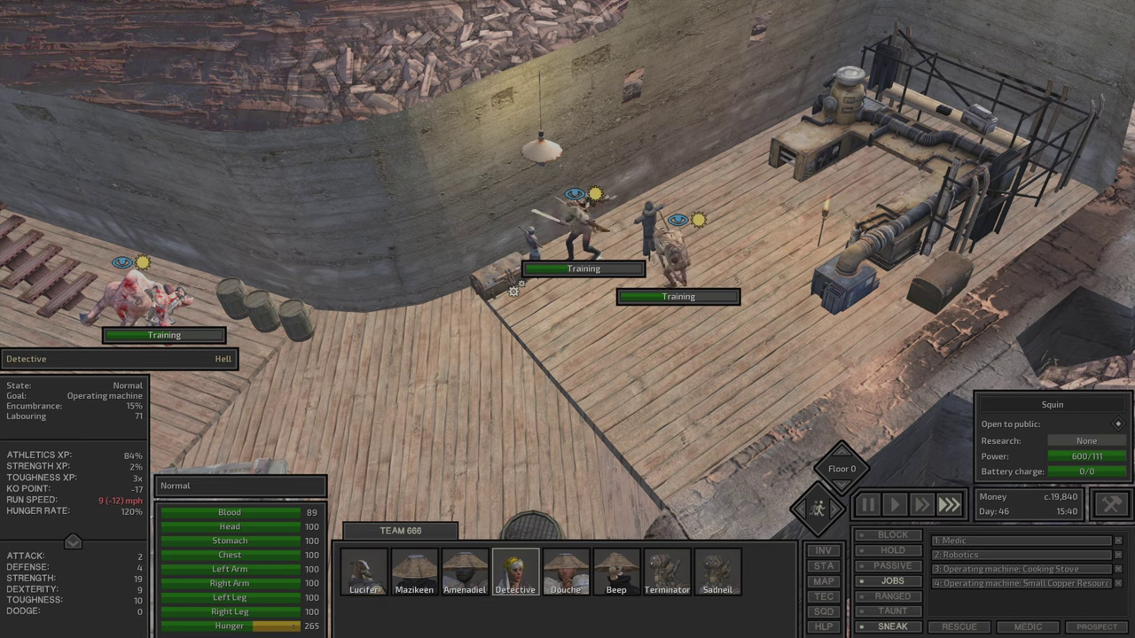
right_click(513, 290)
left_click_drag(1062, 601, 1059, 583)
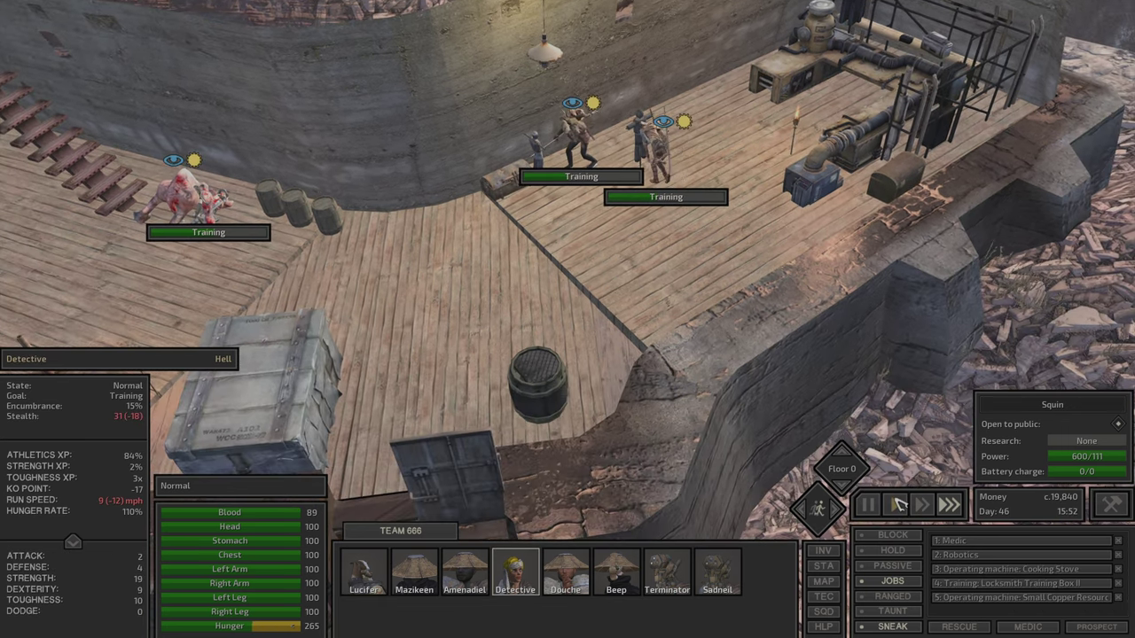
double_click(414, 572)
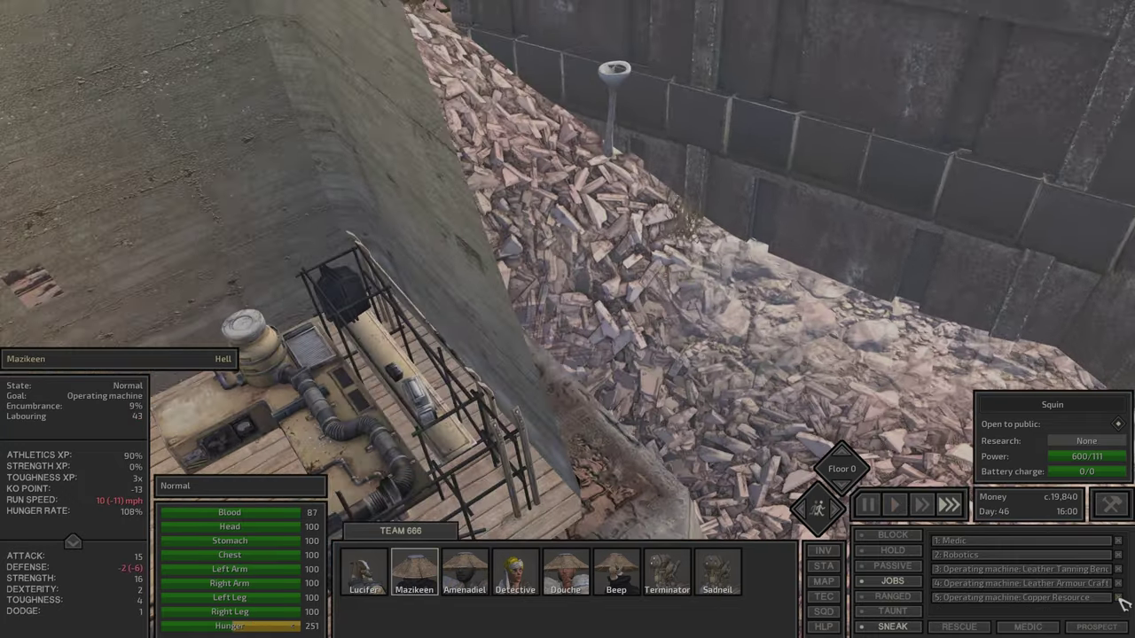
left_click(1118, 598)
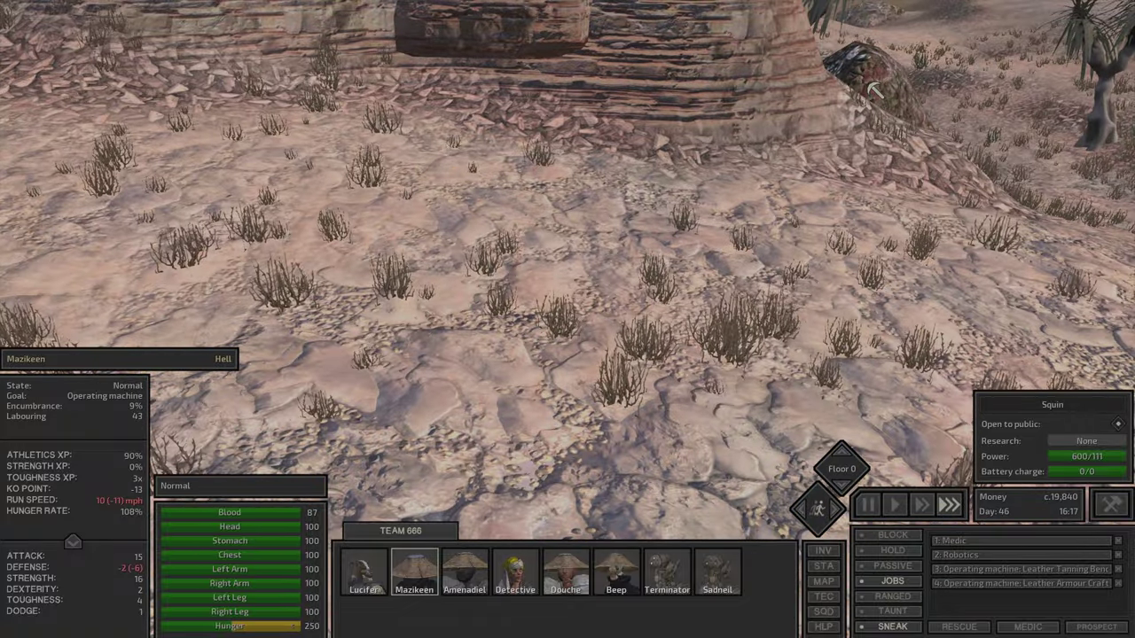
right_click(873, 89)
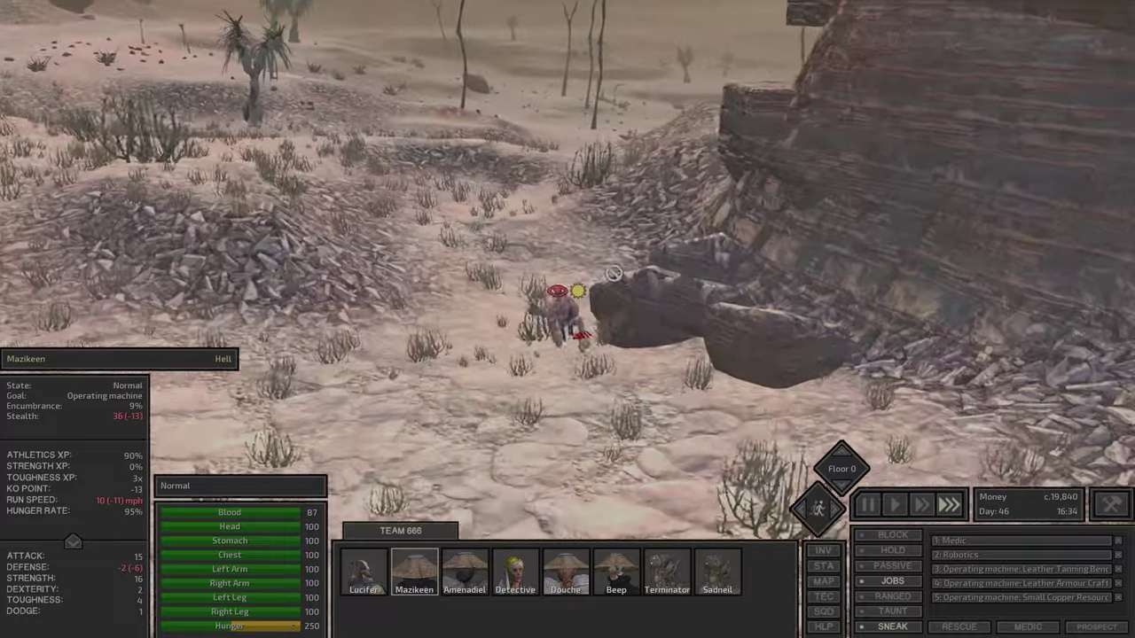
key("F1")
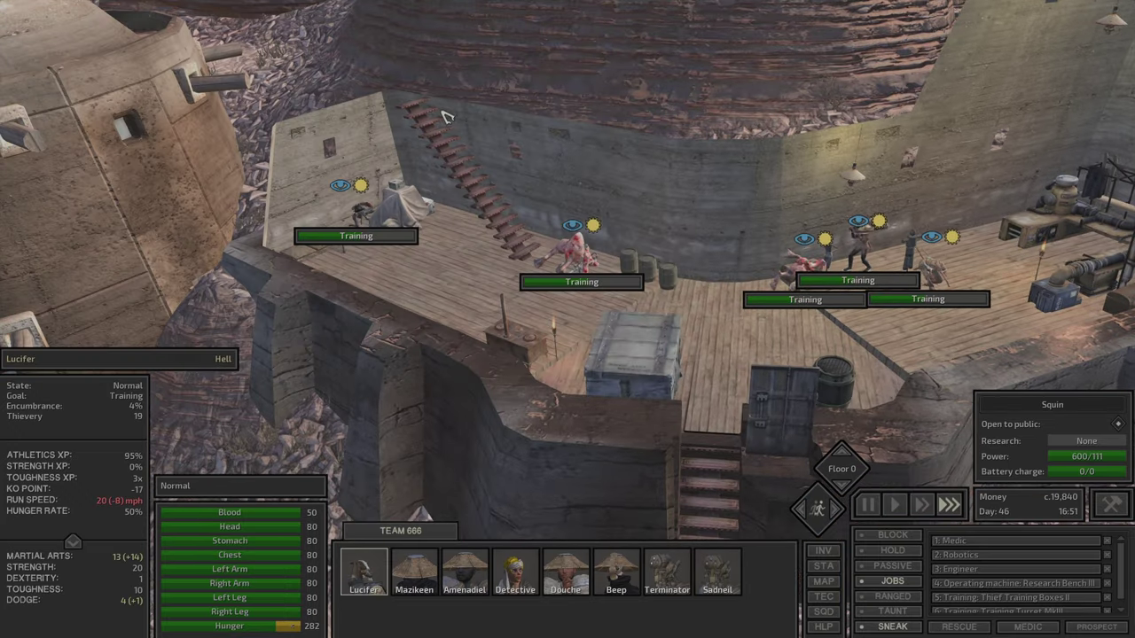
key("F3")
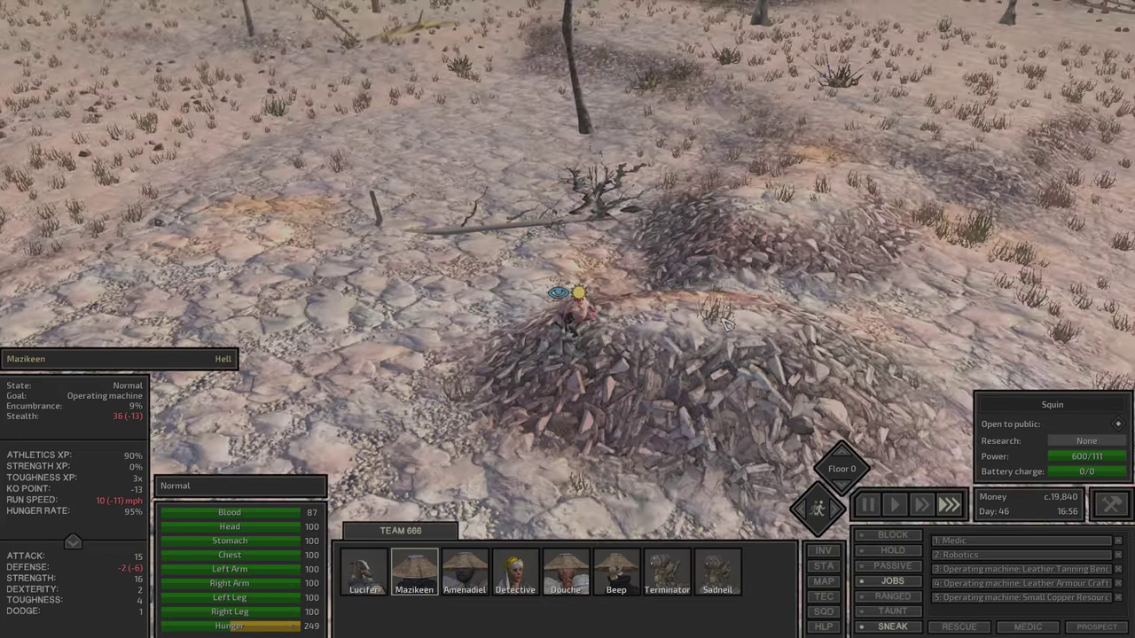
Review Mazikeen's, Amenadiel's and Detective's skill sheets
key("F2")
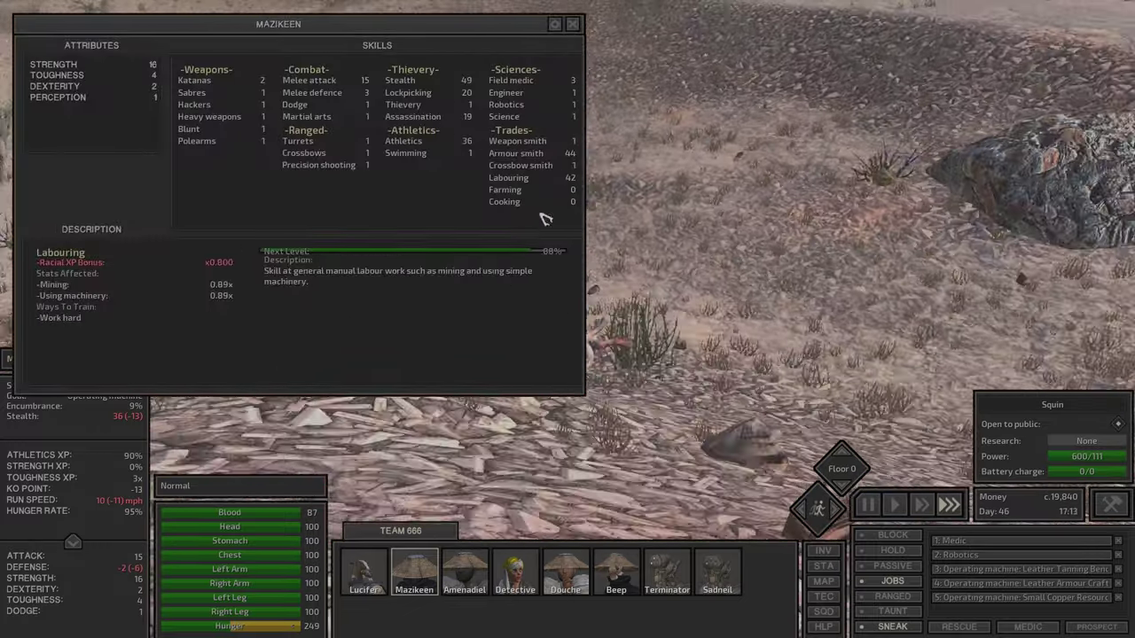
key("F3")
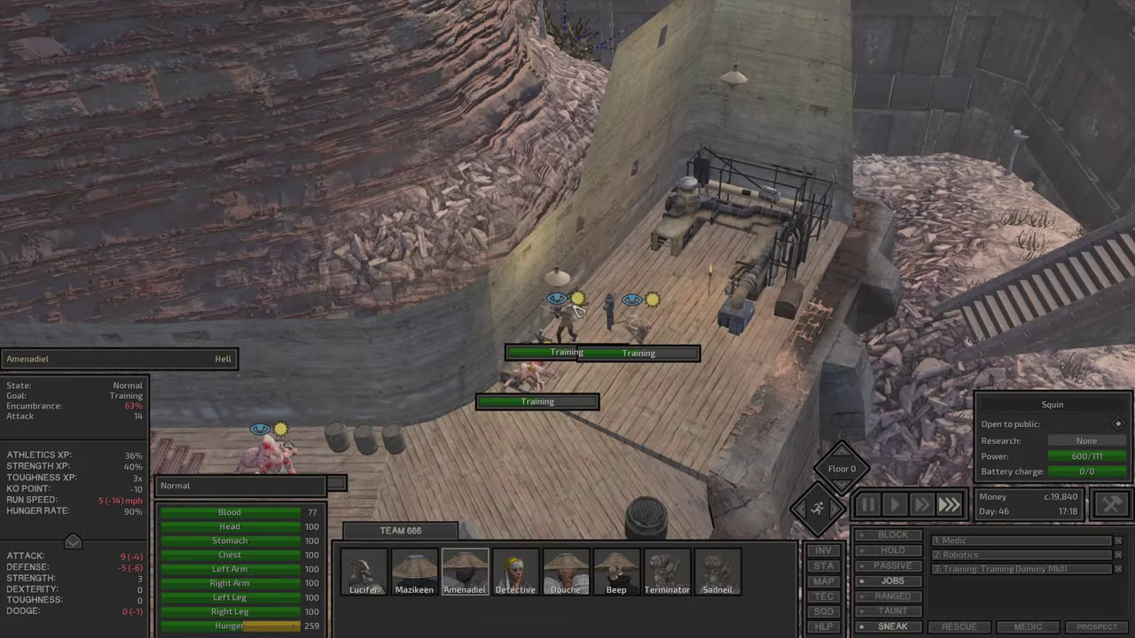
key("F3")
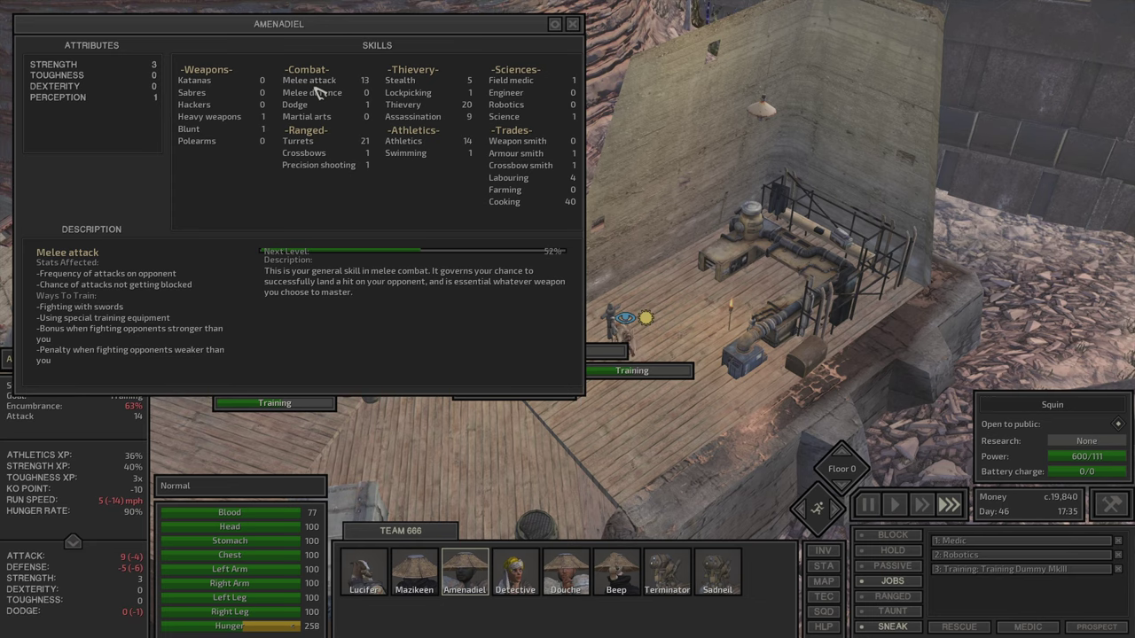
key("F3")
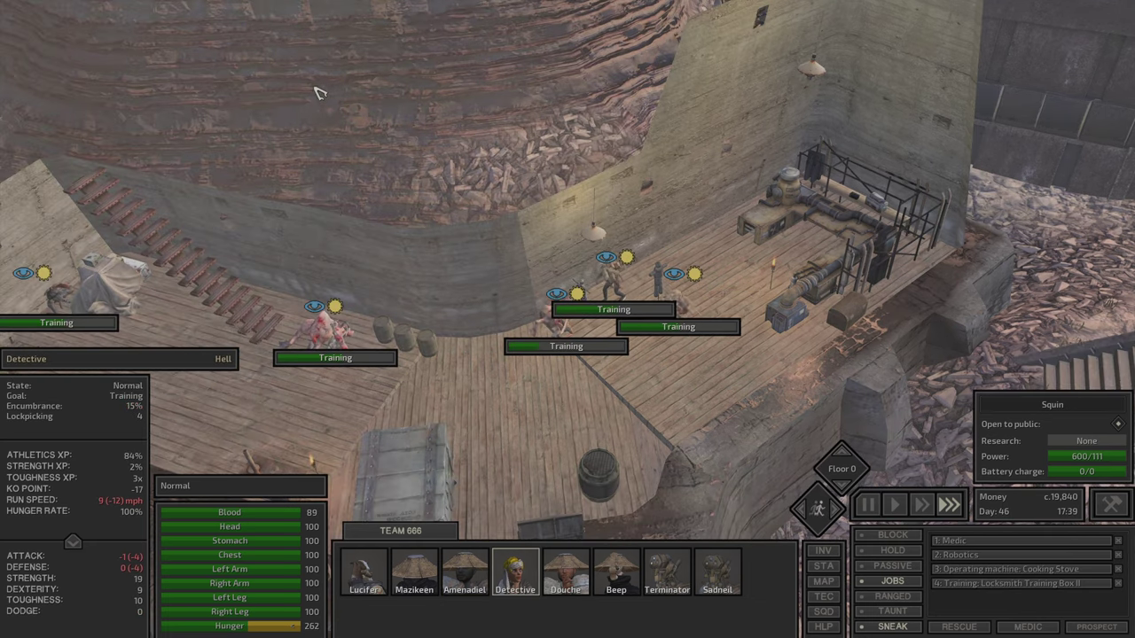
key("F3")
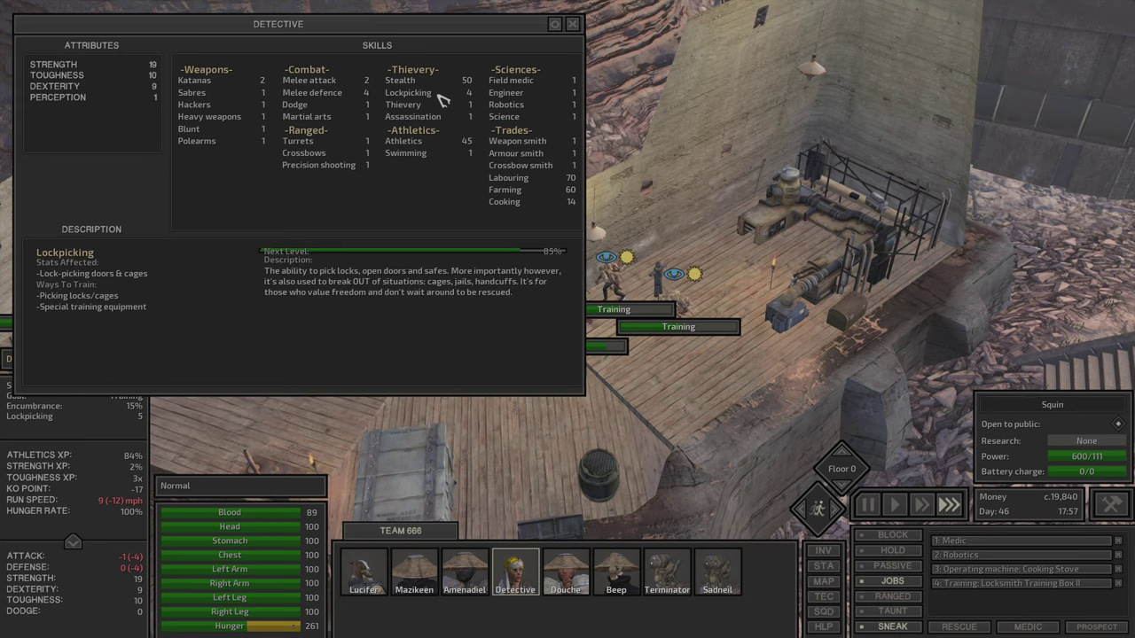
key("Escape")
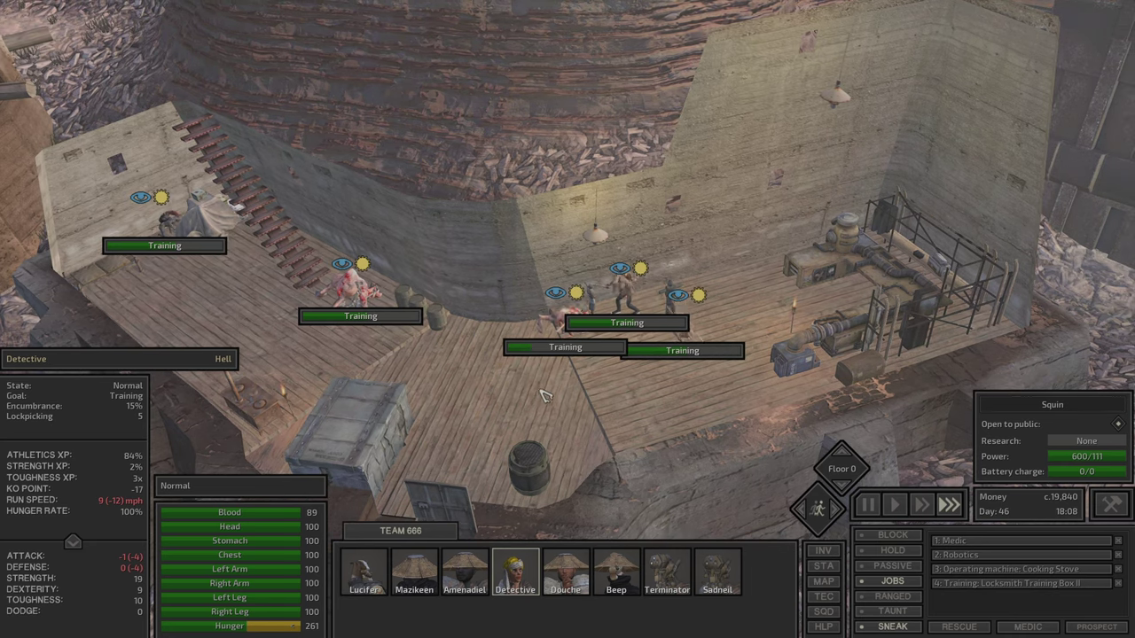
Review Douche's and Beep's skills, then open Lucifer's showing Thievery 18
left_click(587, 355)
key("c")
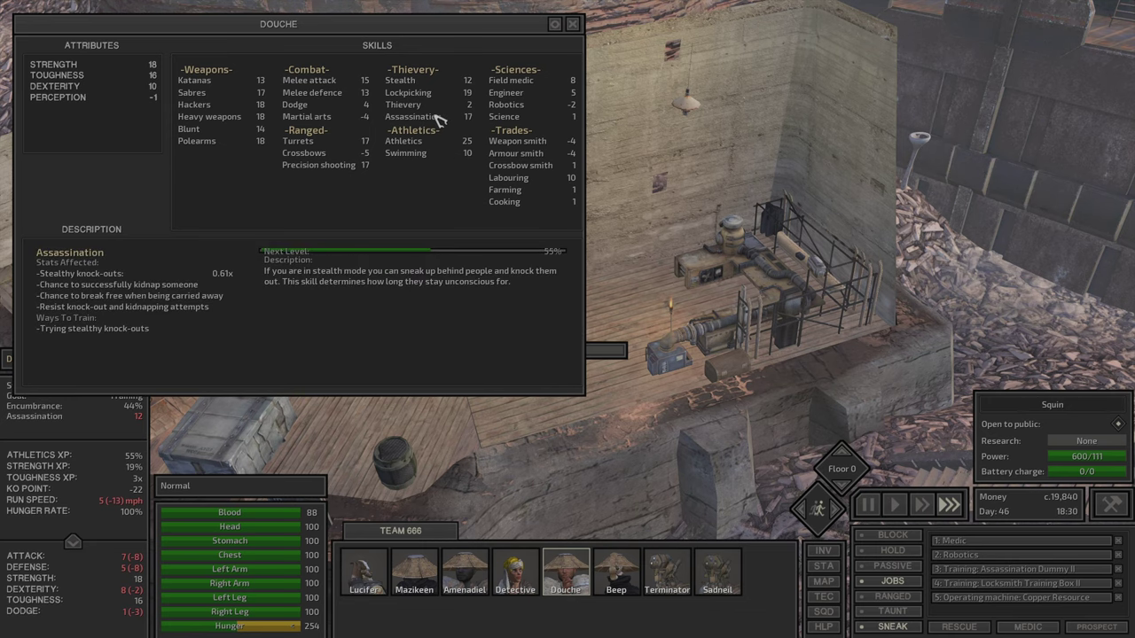
key("Escape")
key("Tab")
key("c")
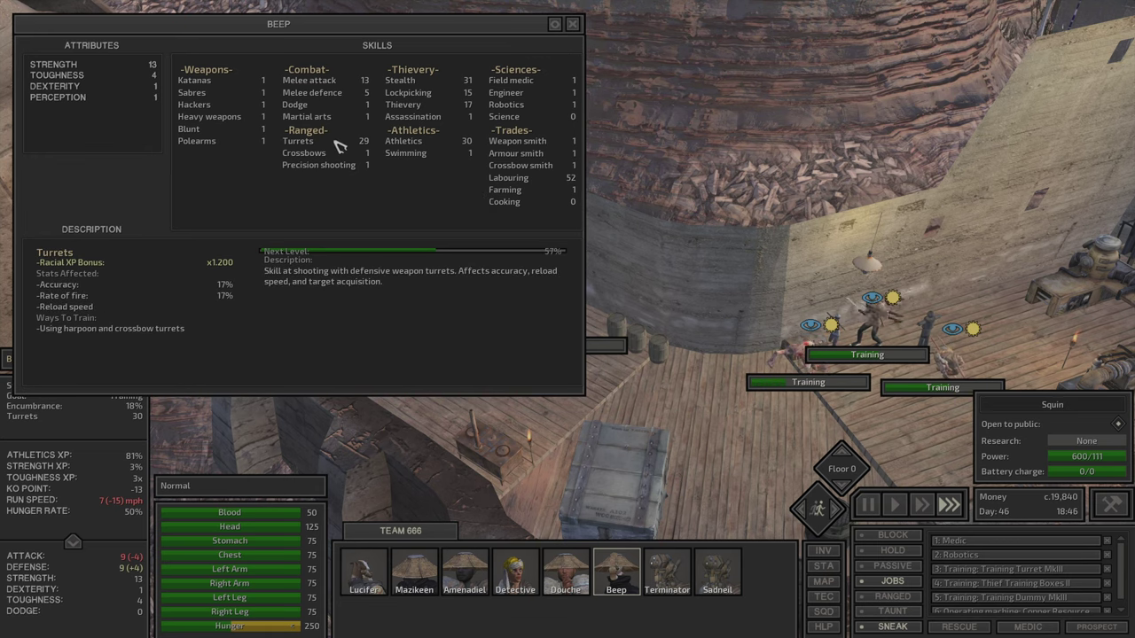
key("Escape")
key("Tab")
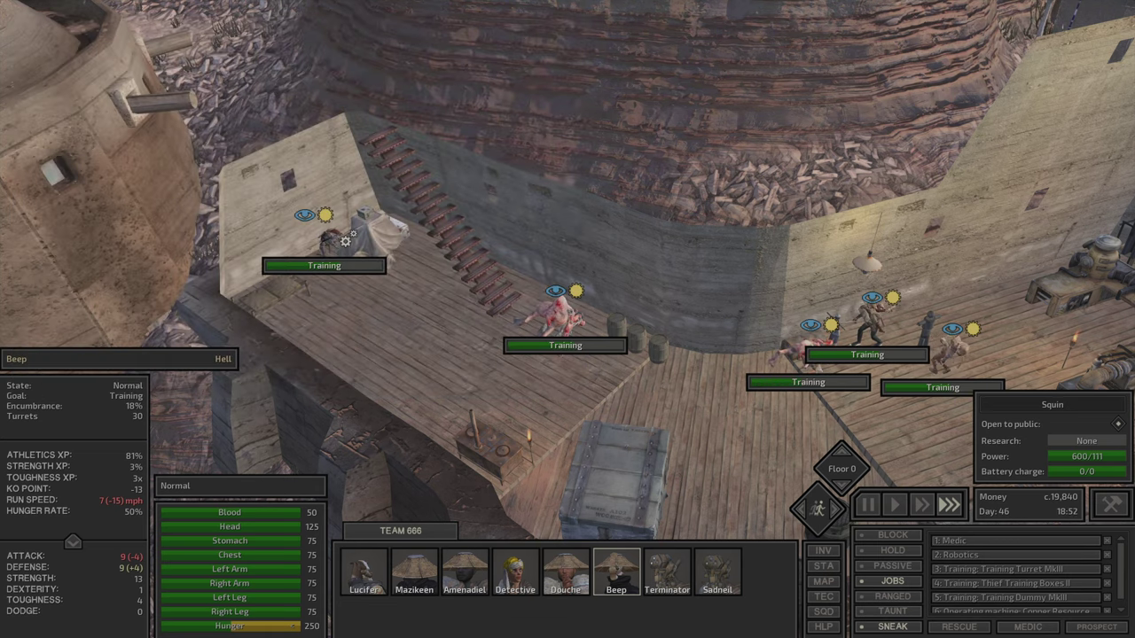
key("c")
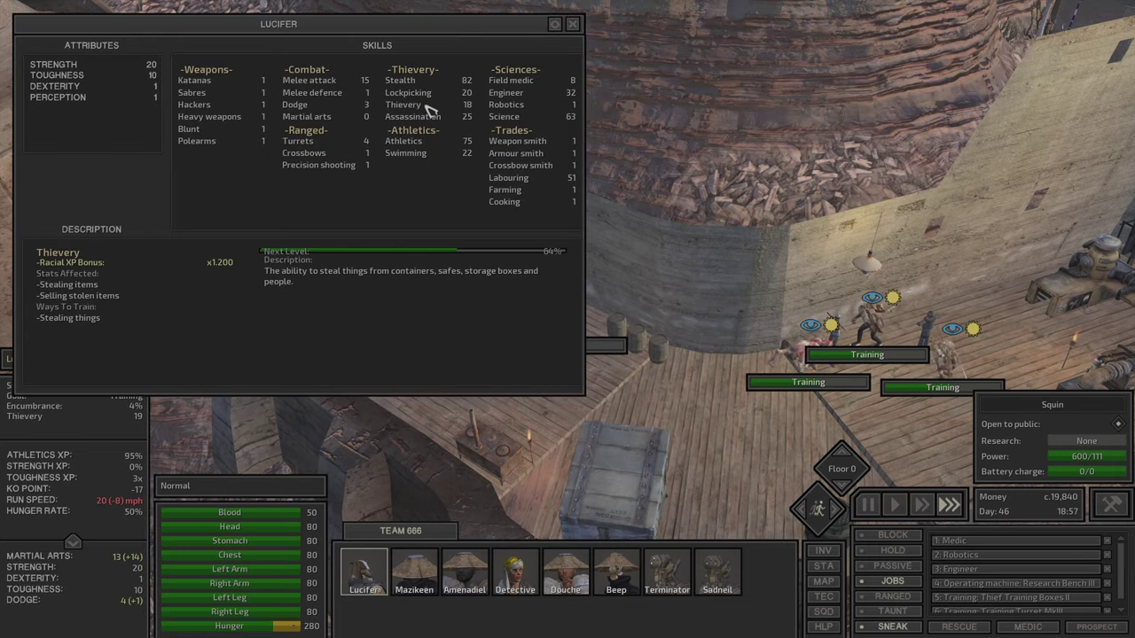
Let the guard check Sadneil's gear, then review Mazikeen's skills
key("c")
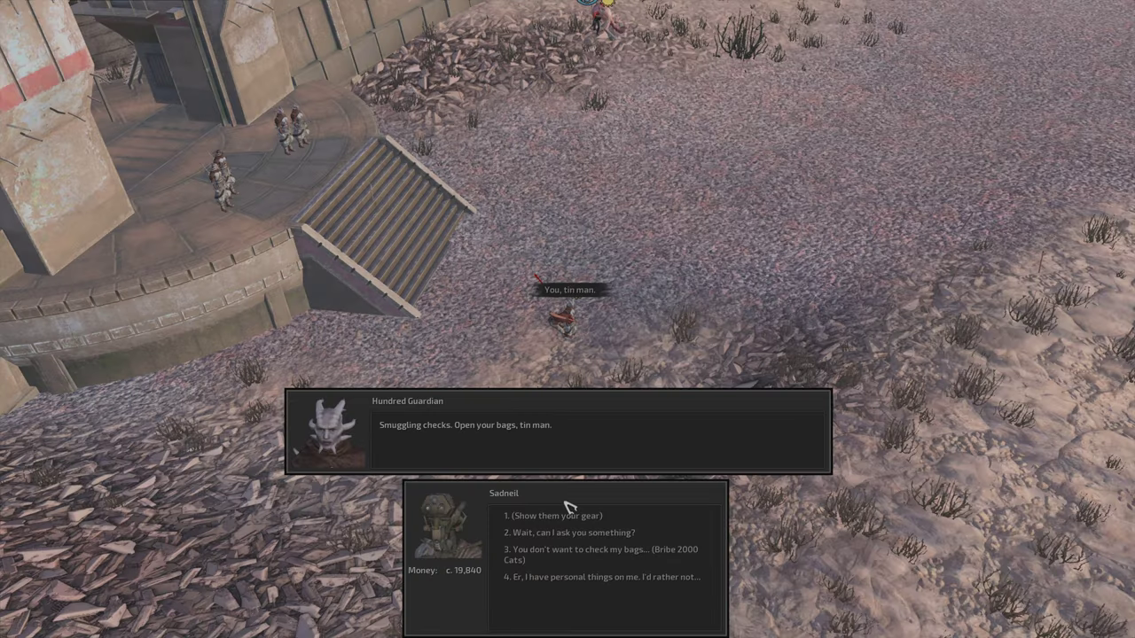
left_click(575, 516)
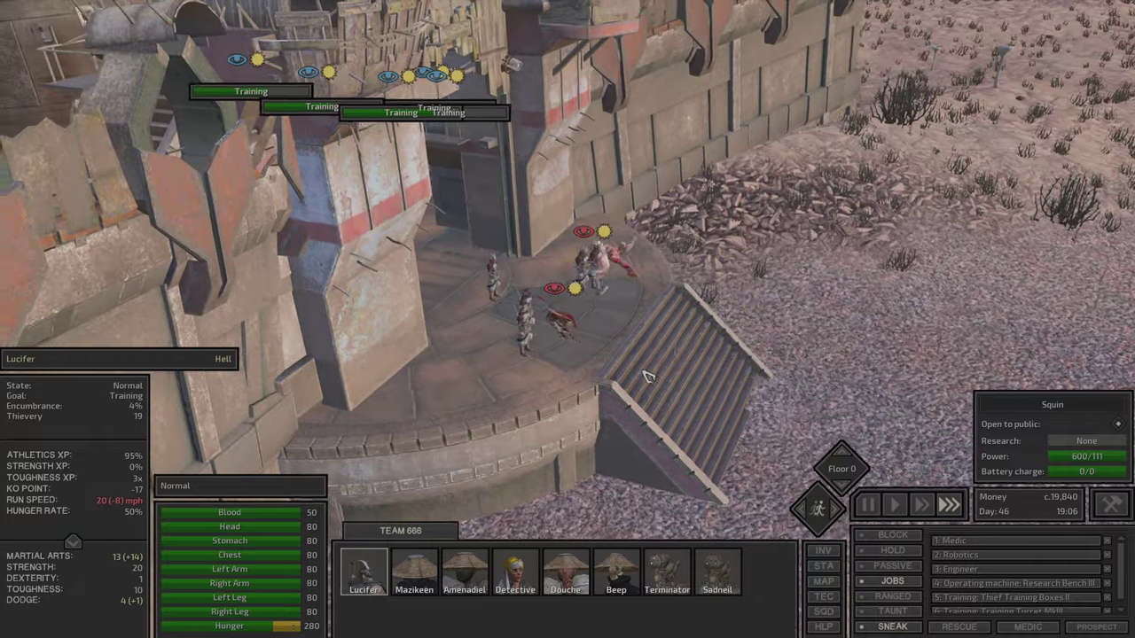
key("F2")
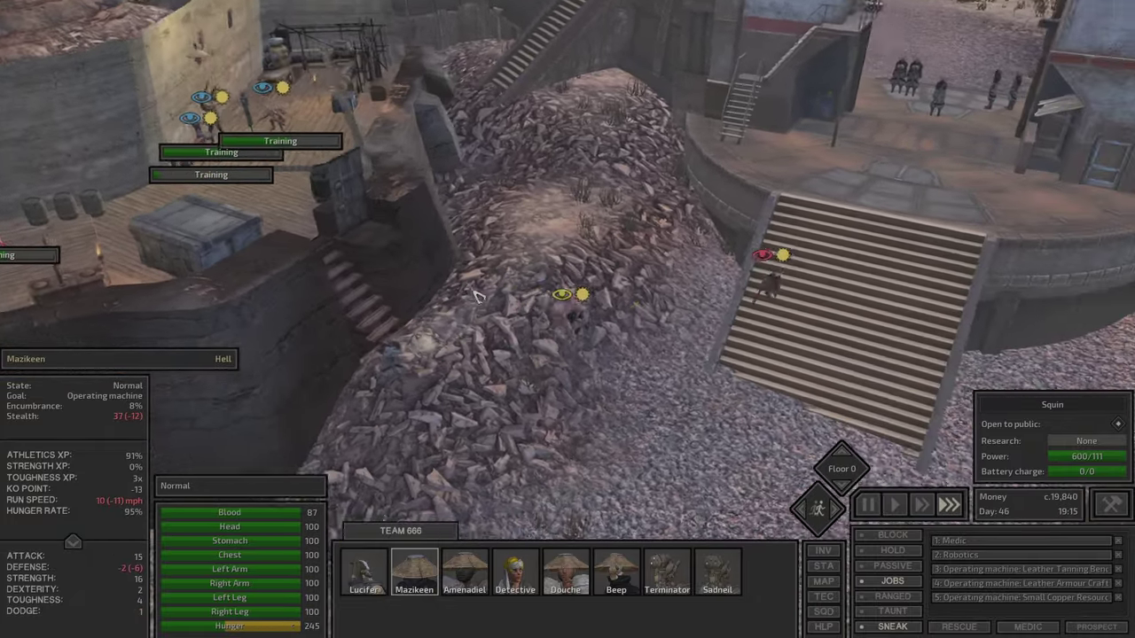
key("c")
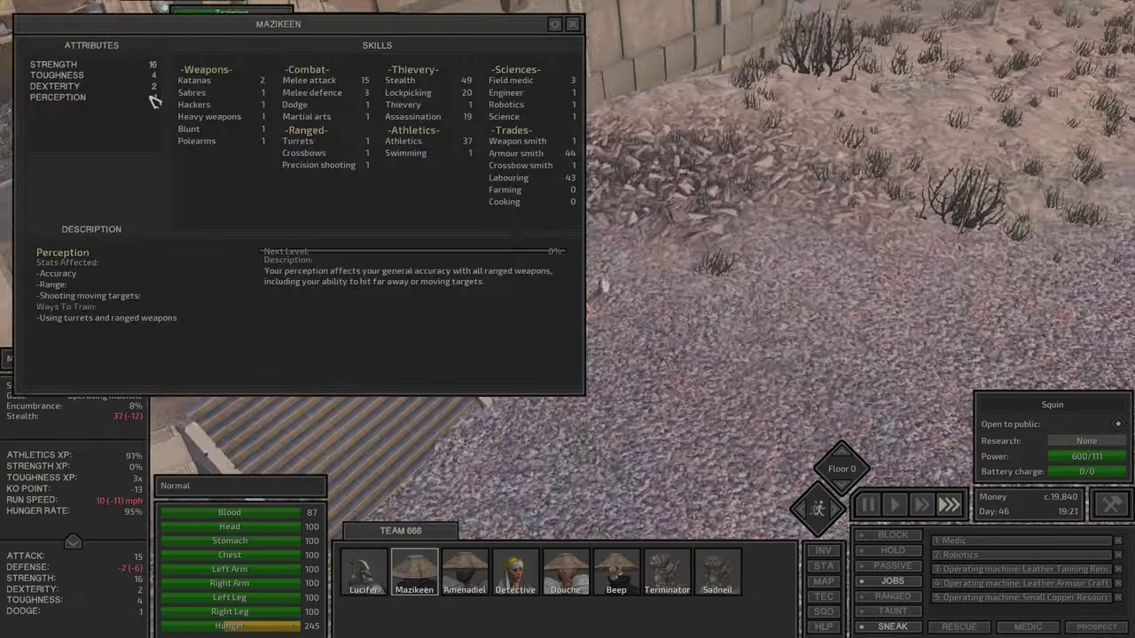
Watch Sadneil's Strength rise to 18, then open Terminator's inventory showing a Plank
key("F7")
key("F8")
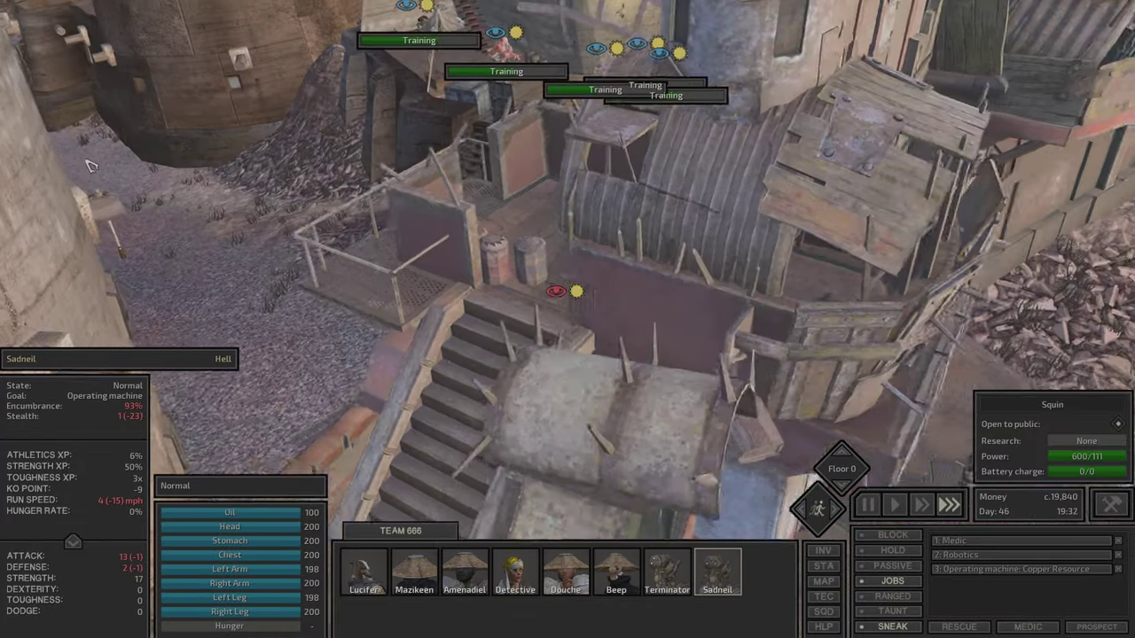
key("F7")
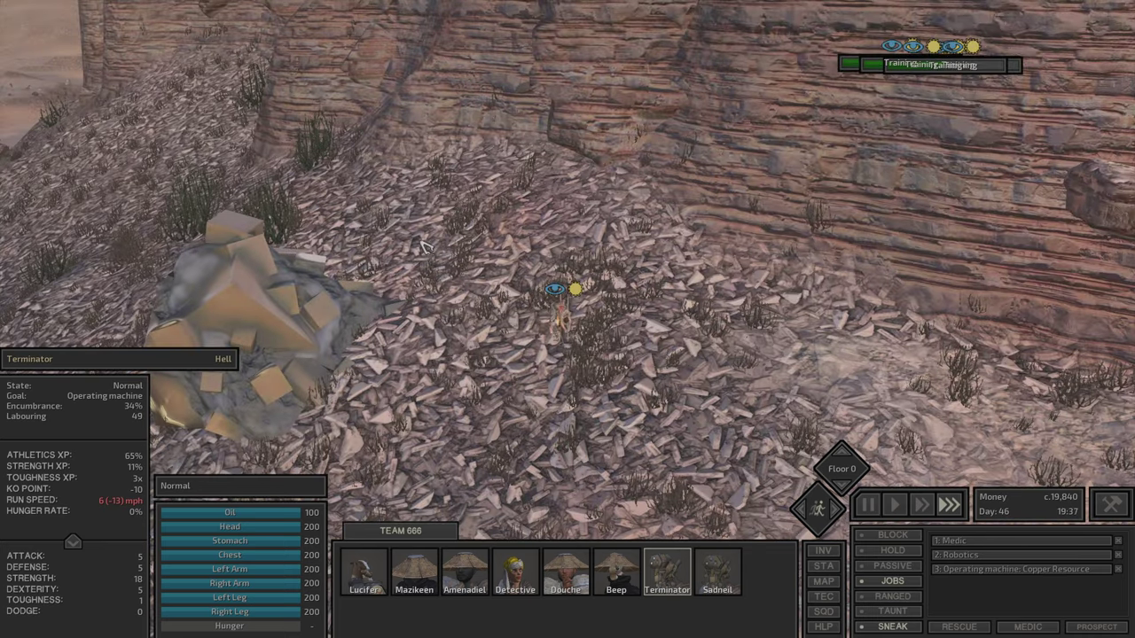
left_click(722, 578)
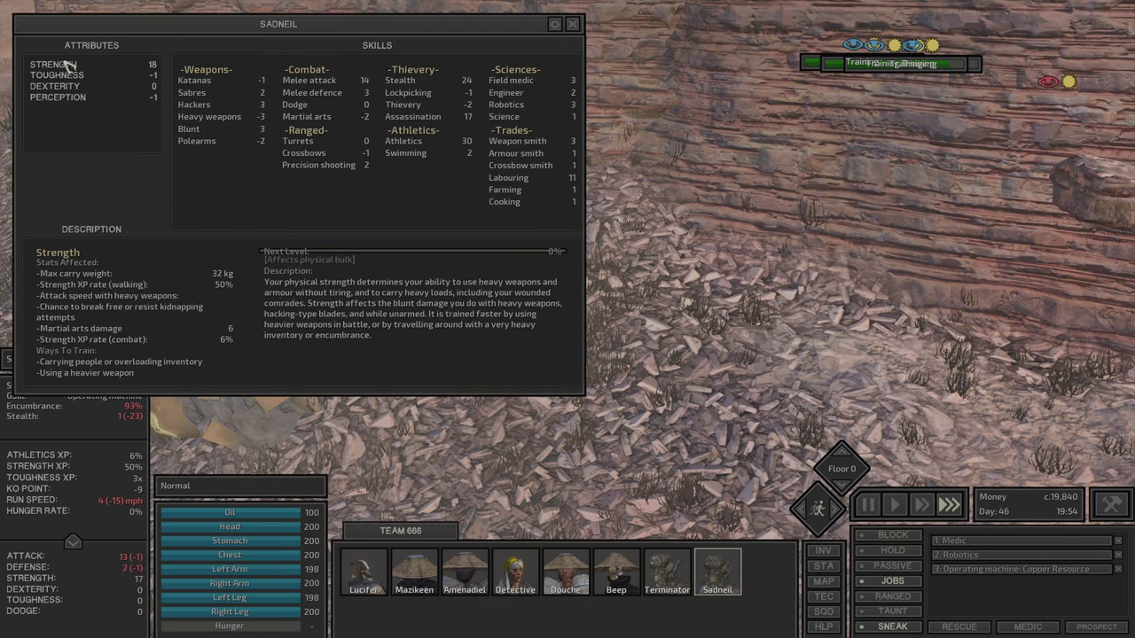
key("Escape")
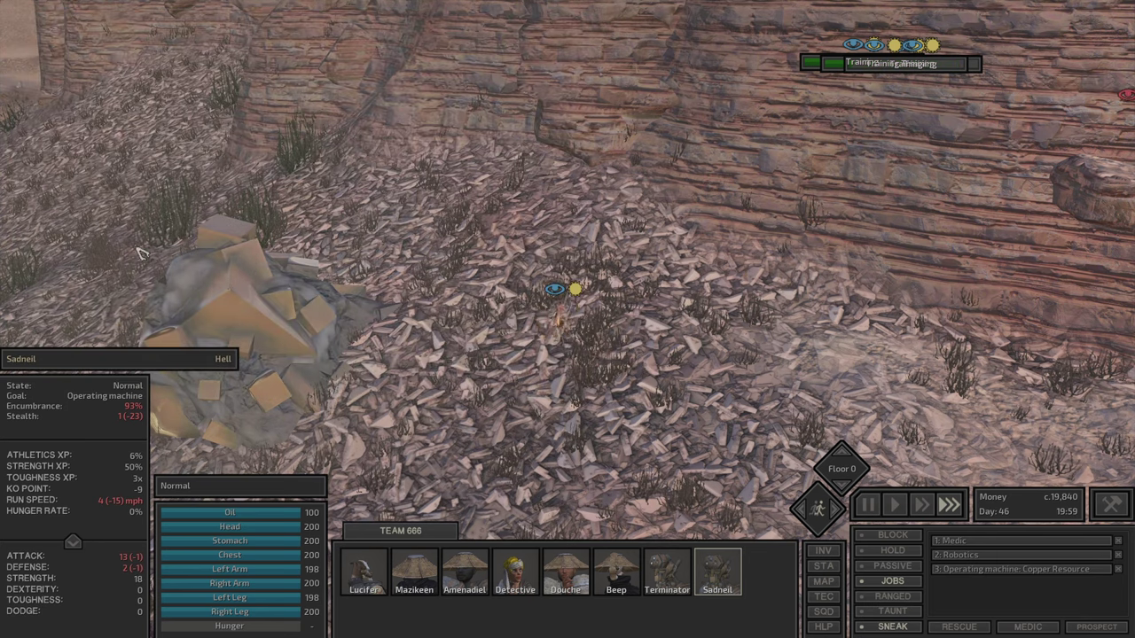
key("i")
Check Terminator's, Sadneil's and Lucifer's inventories, including Lucifer's backpack
left_click(679, 576)
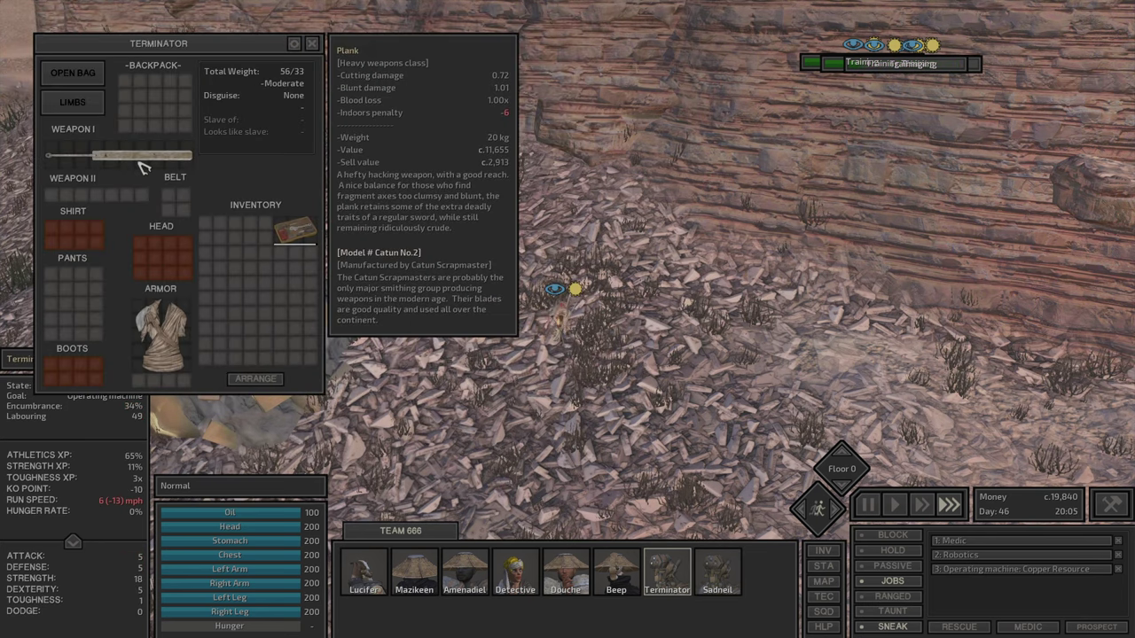
left_click(718, 572)
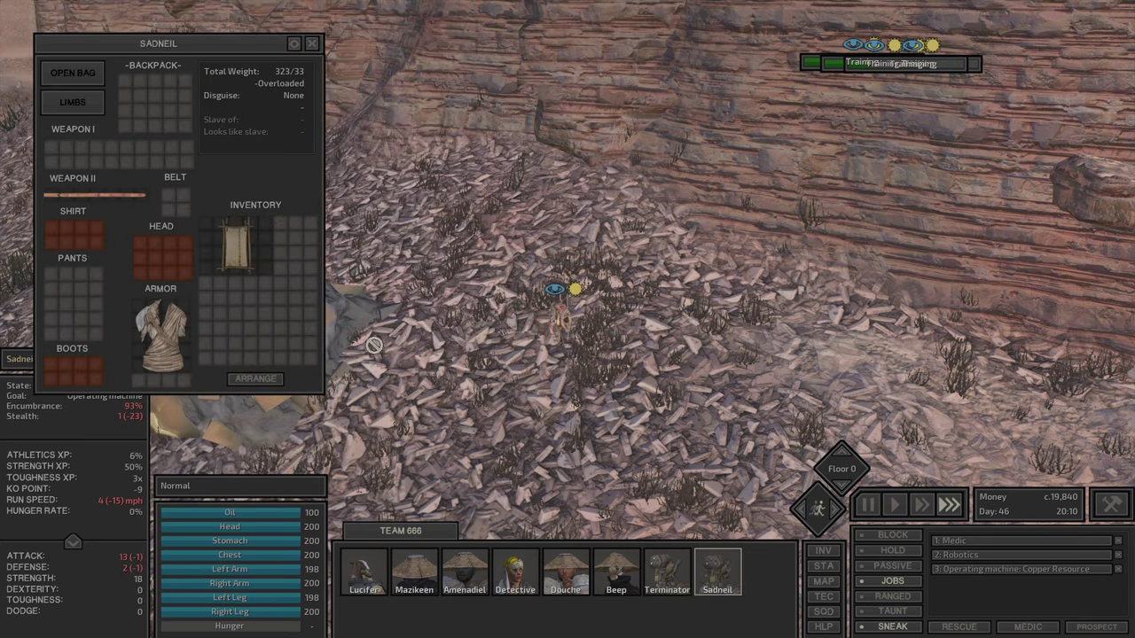
key("F1")
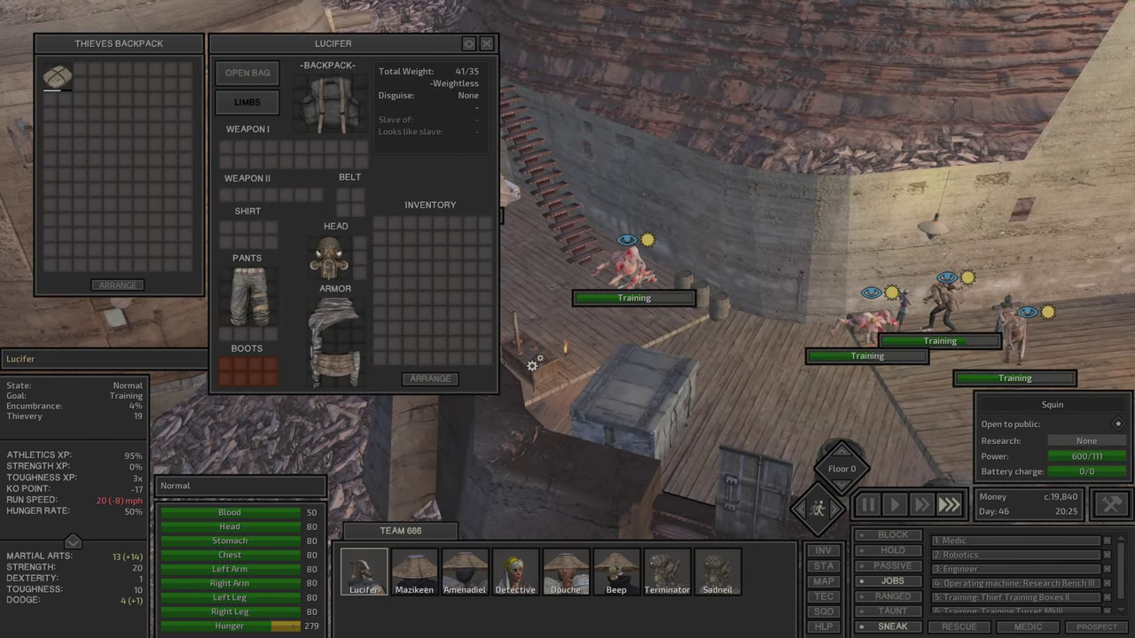
Look over the cooking stove and the food store's six meat stacks, then close all windows
left_click(532, 365)
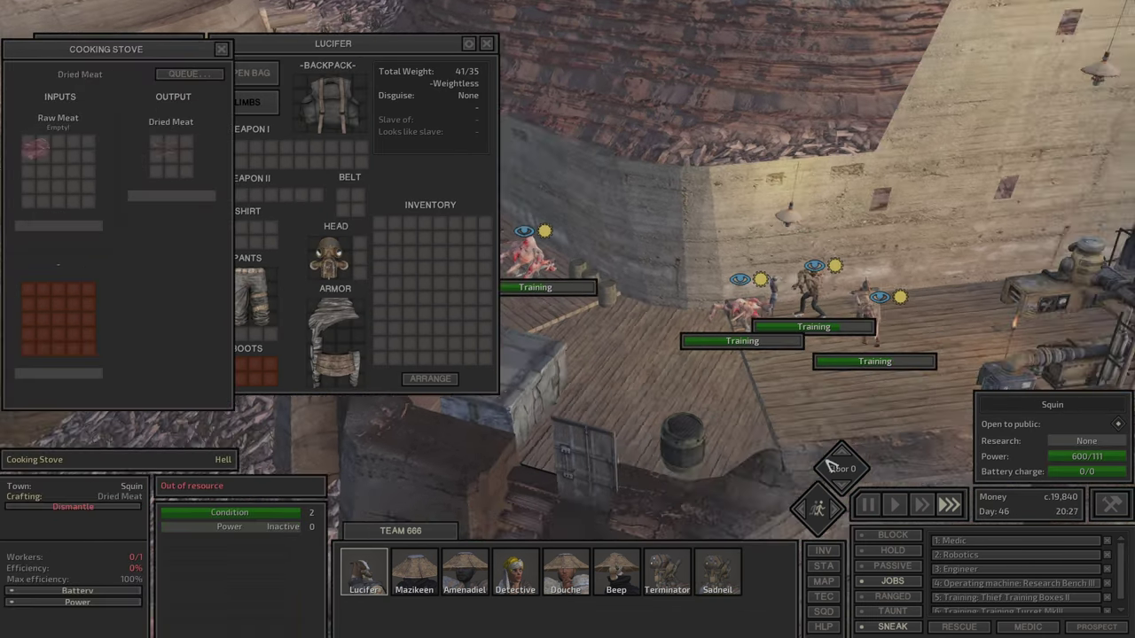
left_click(599, 399)
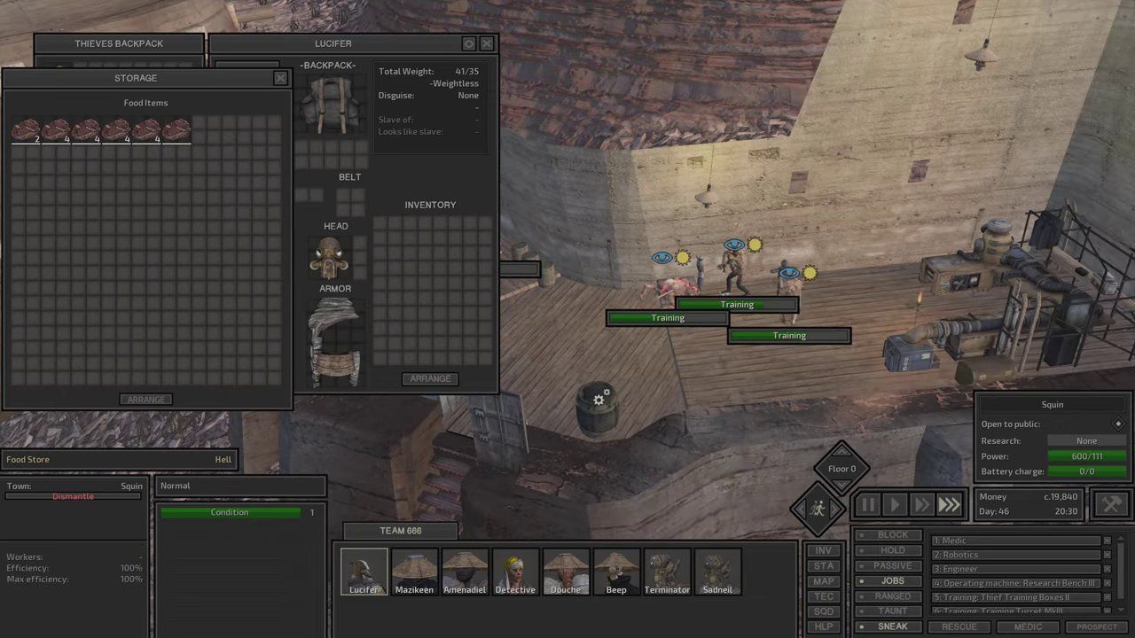
left_click(280, 78)
left_click(486, 43)
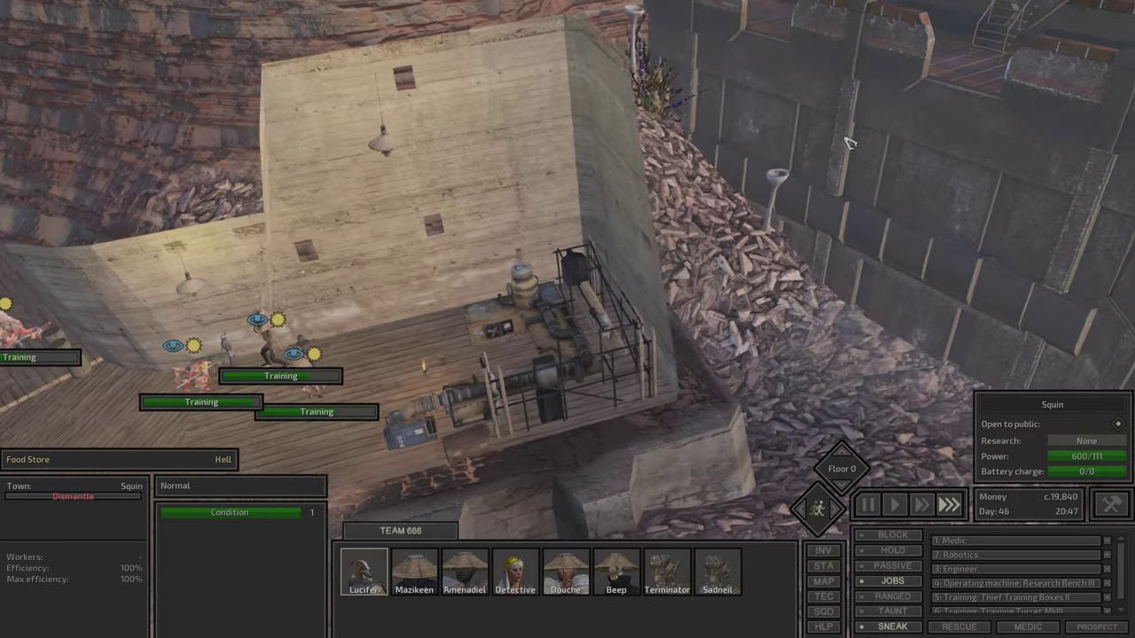
Pan the world map past Waystation, The Hub, Ruined Holy Outpost and Admag
key("m")
scroll(612, 264, "up", 5)
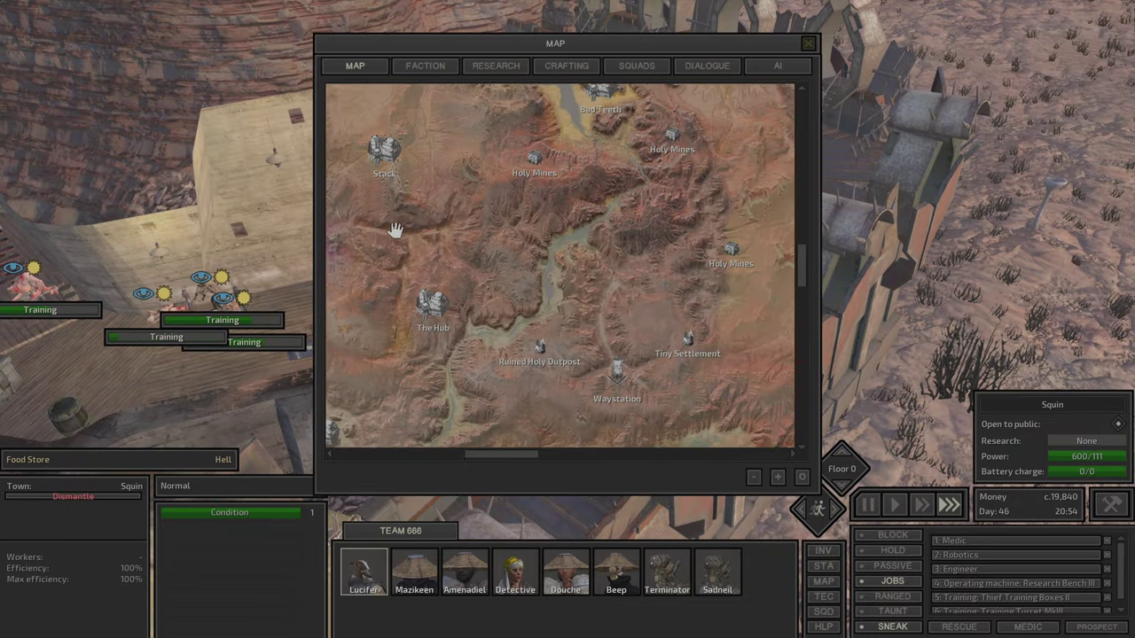
scroll(677, 238, "up", 1)
scroll(643, 284, "up", 1)
scroll(620, 338, "up", 1)
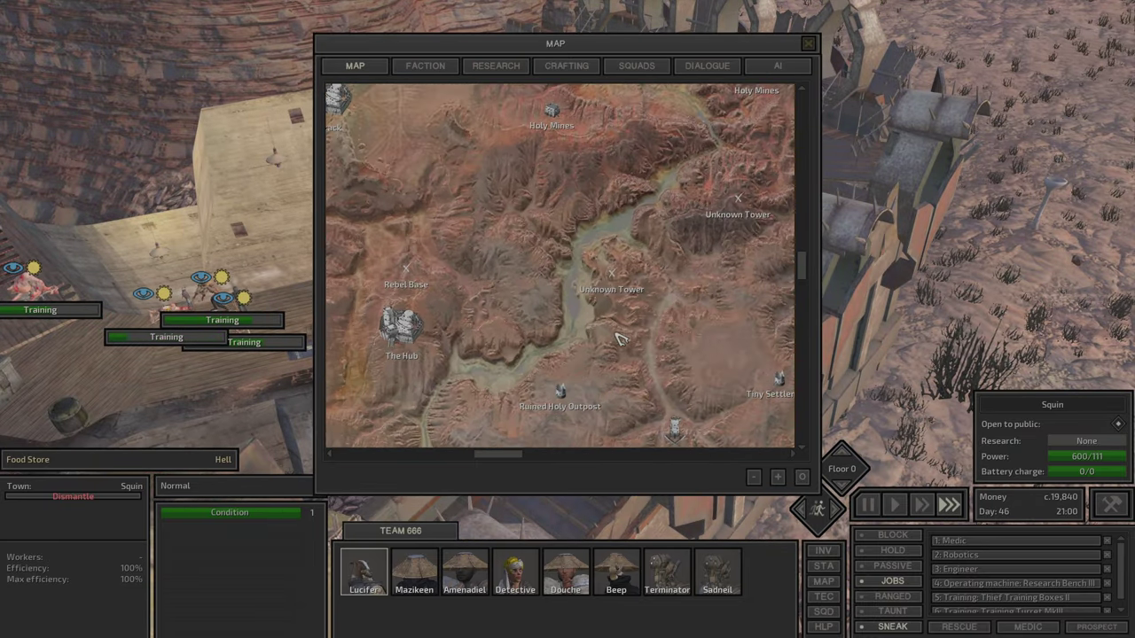
scroll(599, 319, "up", 1)
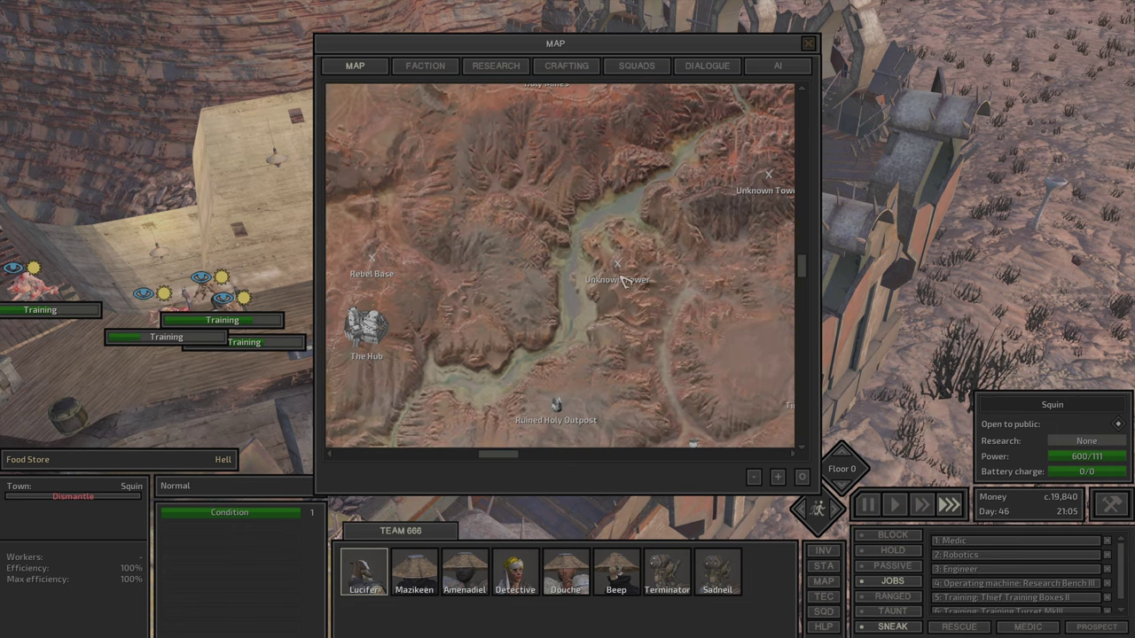
left_click_drag(624, 291, 620, 189)
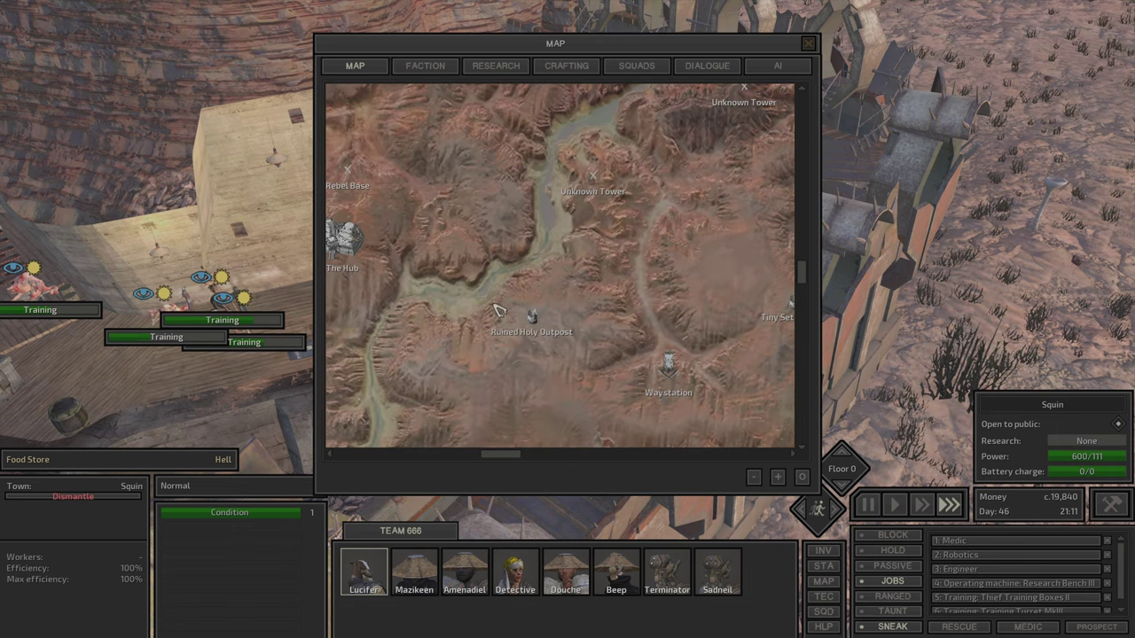
left_click_drag(496, 310, 586, 312)
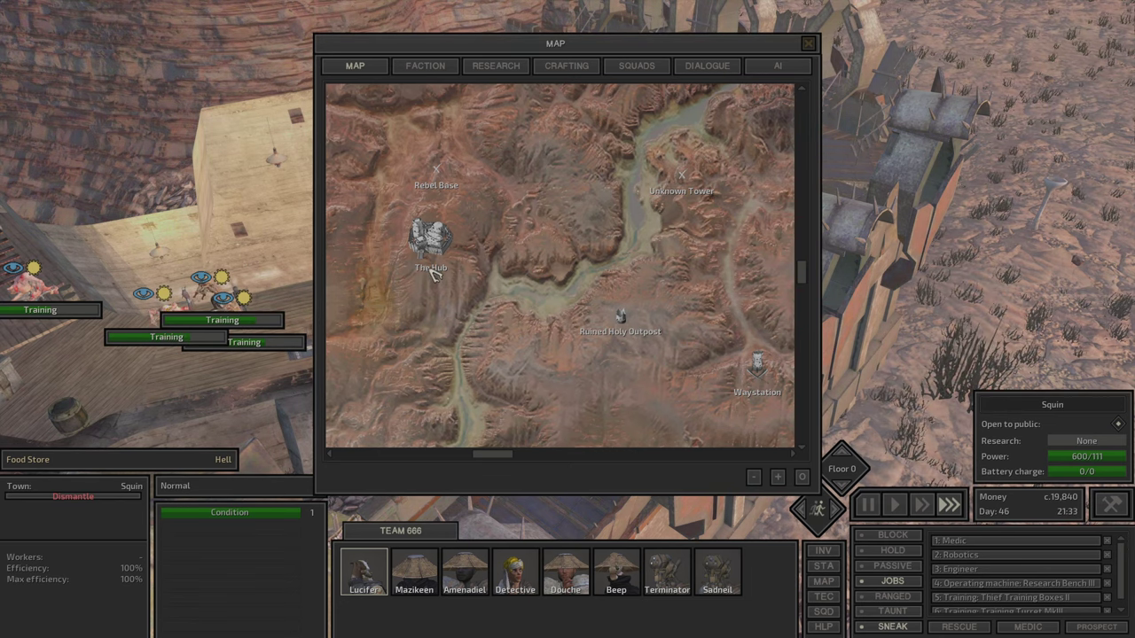
scroll(436, 219, "up", 3)
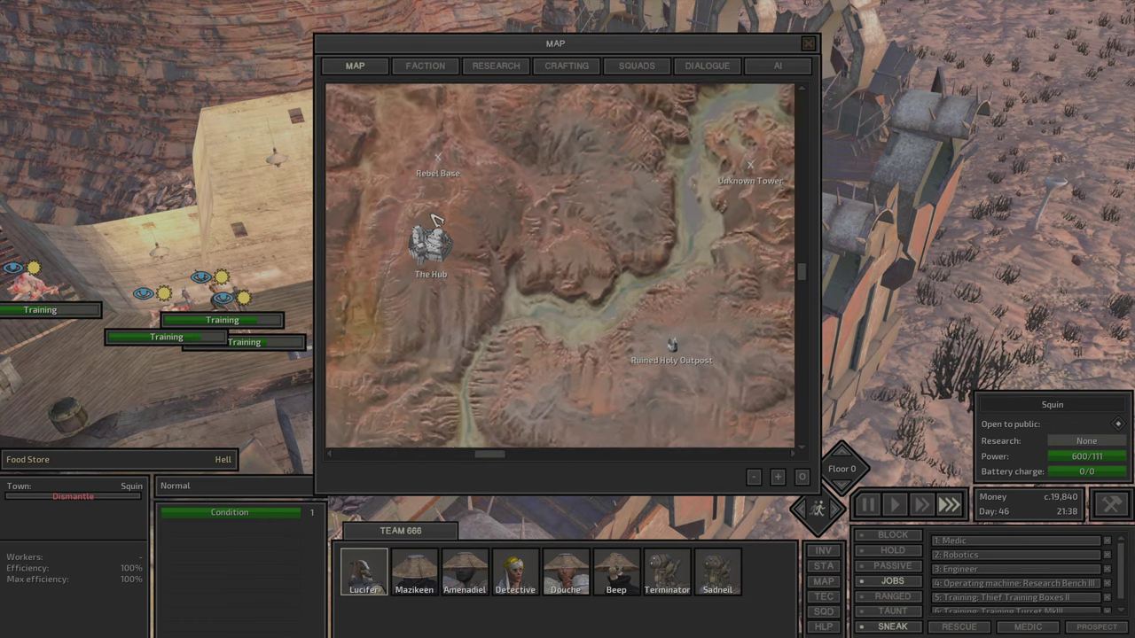
scroll(436, 220, "down", 1)
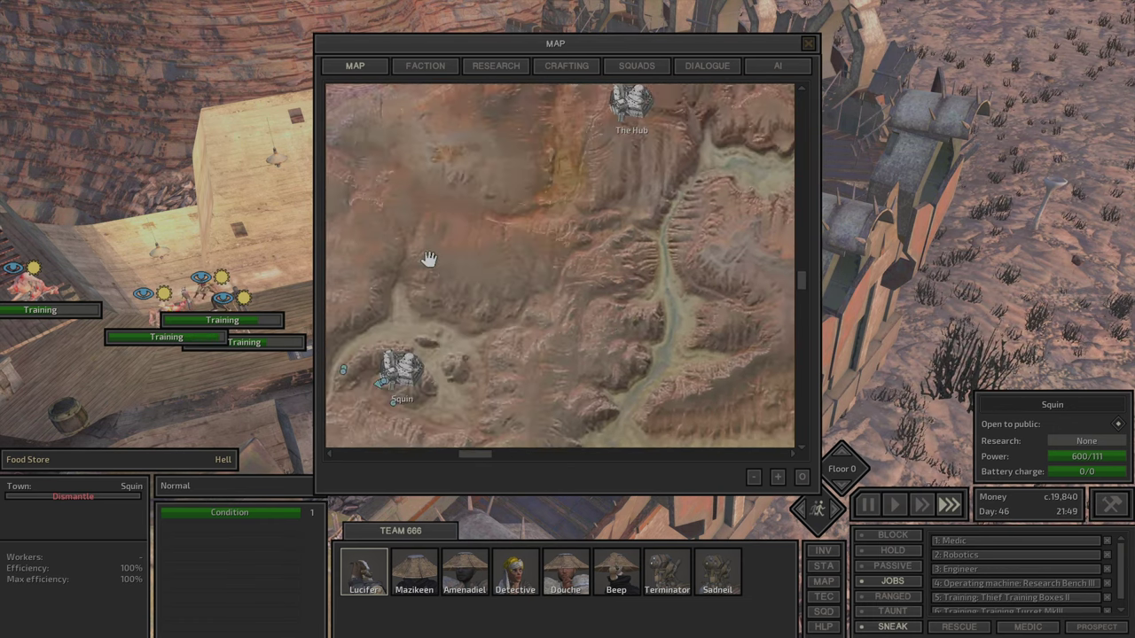
mouse_move(428, 259)
left_mouse_down()
mouse_move(550, 316)
mouse_move(222, 346)
mouse_move(497, 347)
mouse_move(667, 264)
mouse_move(750, 325)
left_mouse_up()
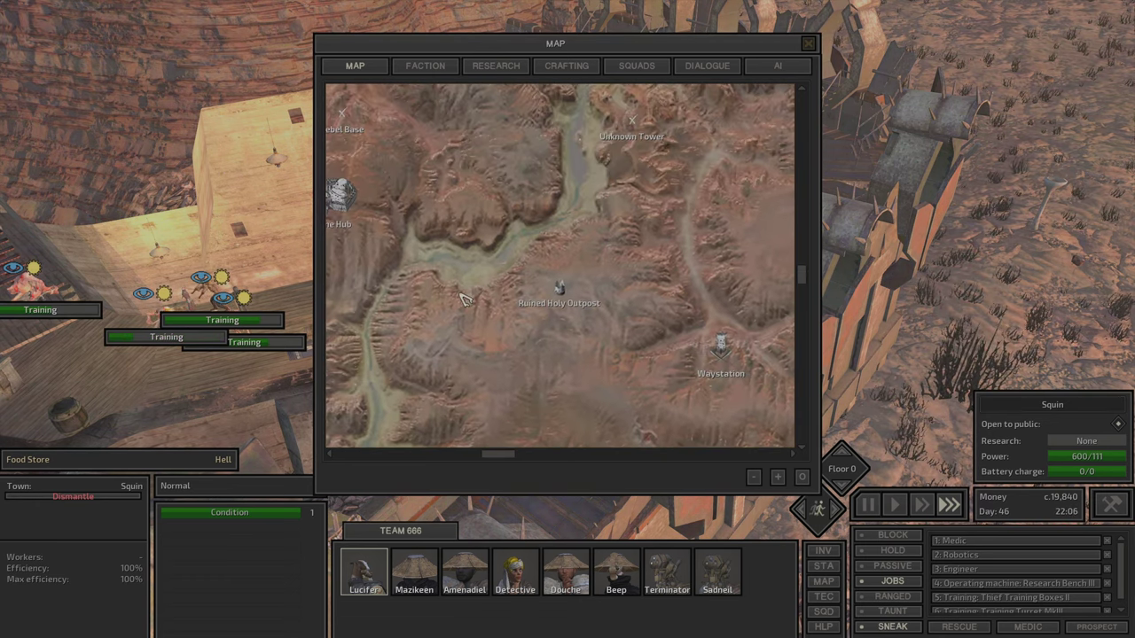
scroll(461, 297, "up", 2)
scroll(474, 362, "up", 2)
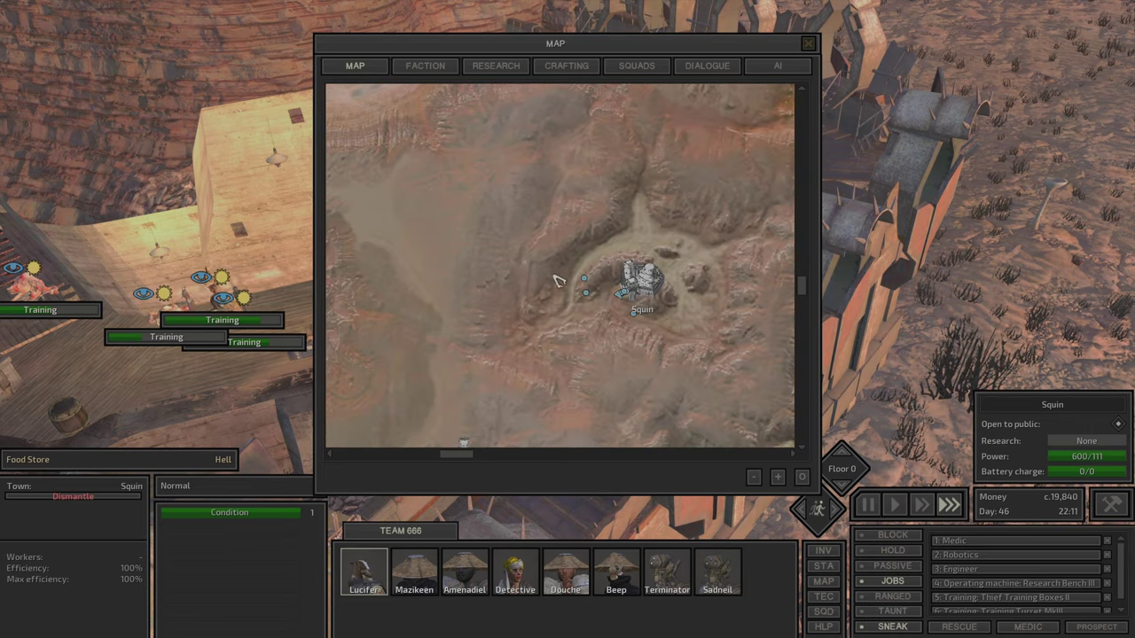
left_click_drag(556, 281, 648, 387)
scroll(512, 383, "up", 3)
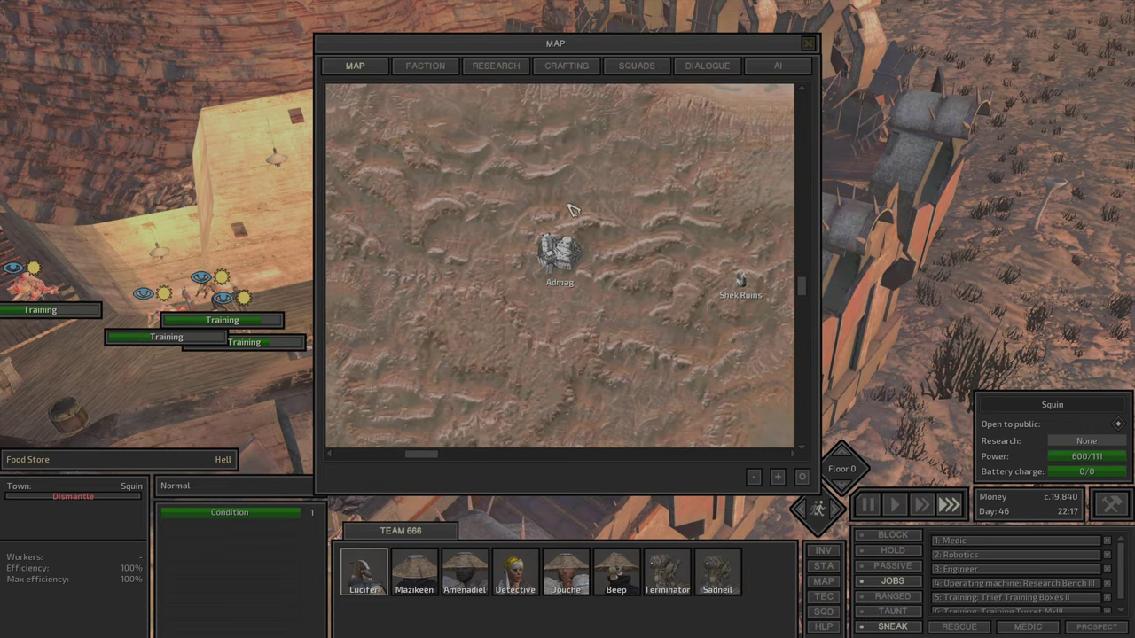
scroll(568, 372, "down", 1)
scroll(620, 355, "down", 1)
scroll(674, 345, "down", 1)
scroll(673, 345, "up", 3)
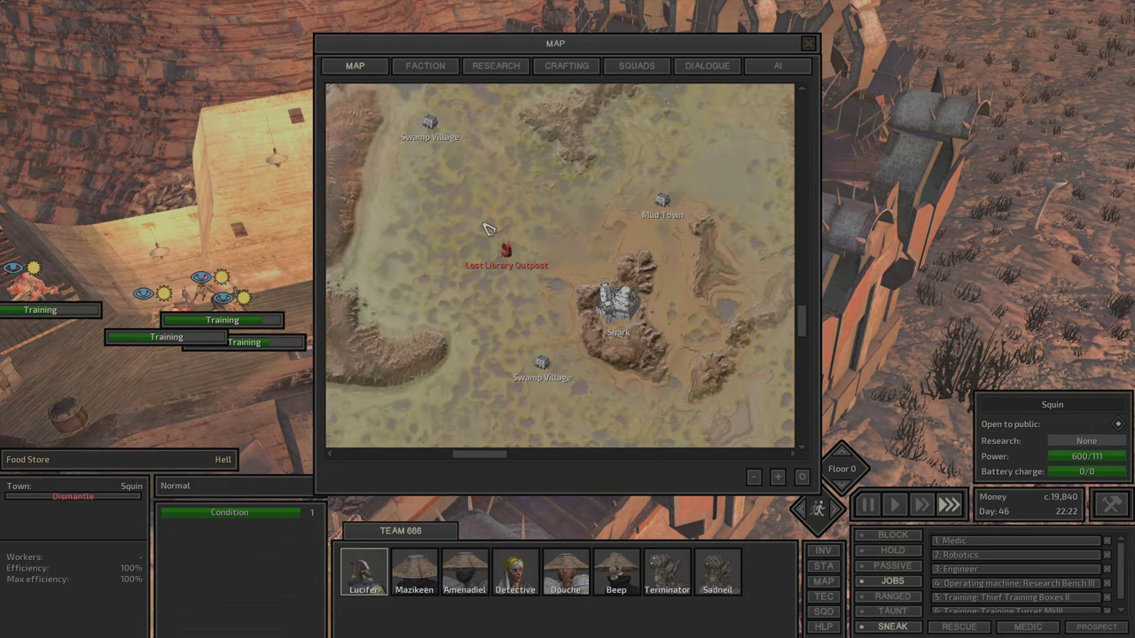
scroll(656, 329, "down", 1)
scroll(638, 301, "down", 2)
scroll(627, 284, "down", 2)
scroll(627, 283, "up", 1)
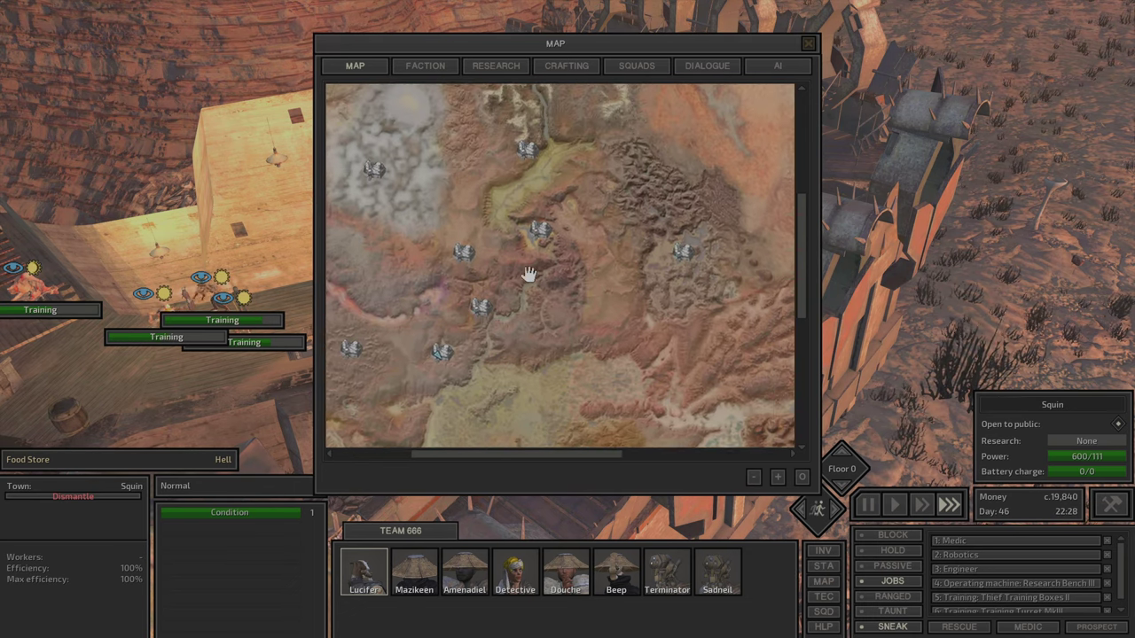
scroll(532, 272, "up", 1)
scroll(608, 304, "up", 1)
scroll(656, 311, "up", 1)
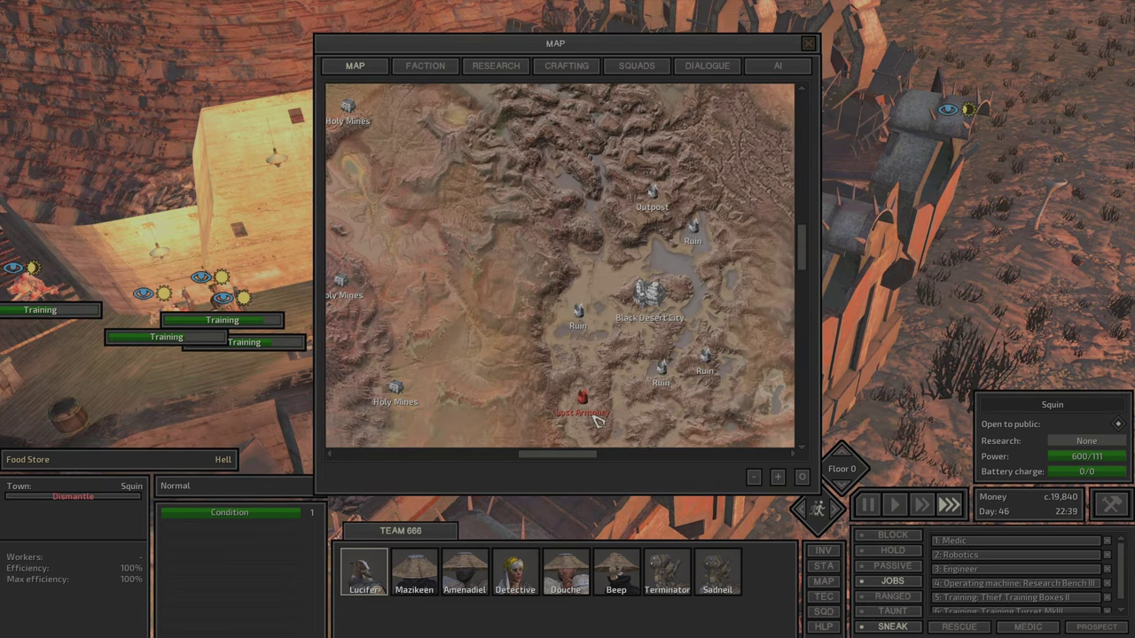
mouse_move(649, 297)
mouse_move(674, 304)
left_mouse_down()
mouse_move(687, 264)
mouse_move(684, 304)
mouse_move(677, 278)
left_mouse_up()
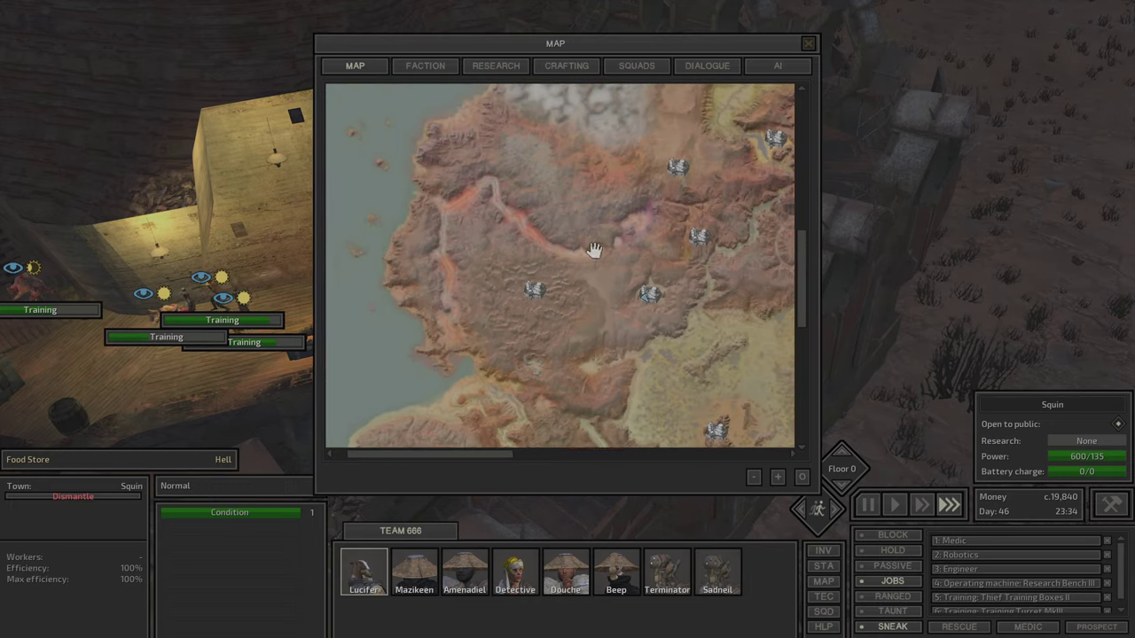
scroll(626, 311, "up", 2)
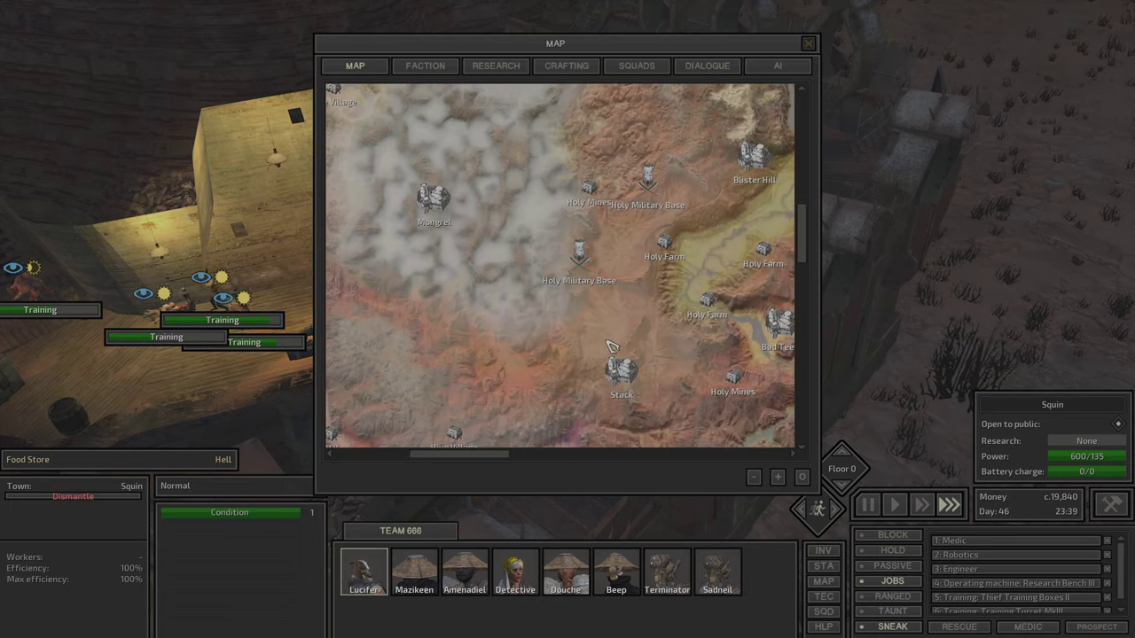
left_click_drag(626, 310, 520, 307)
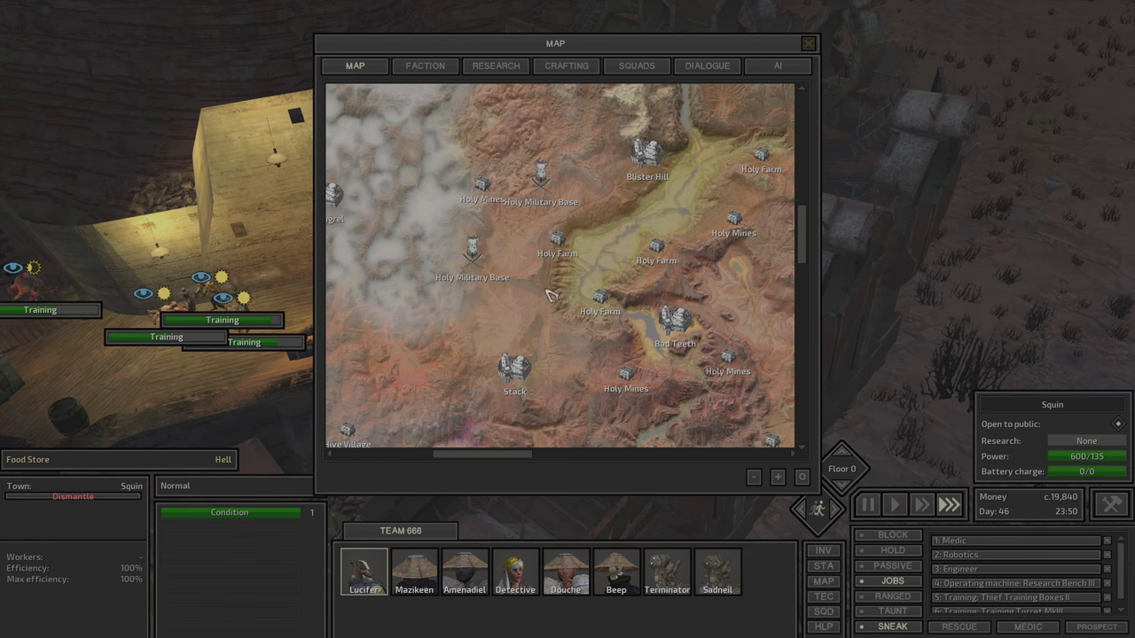
left_click_drag(505, 280, 626, 306)
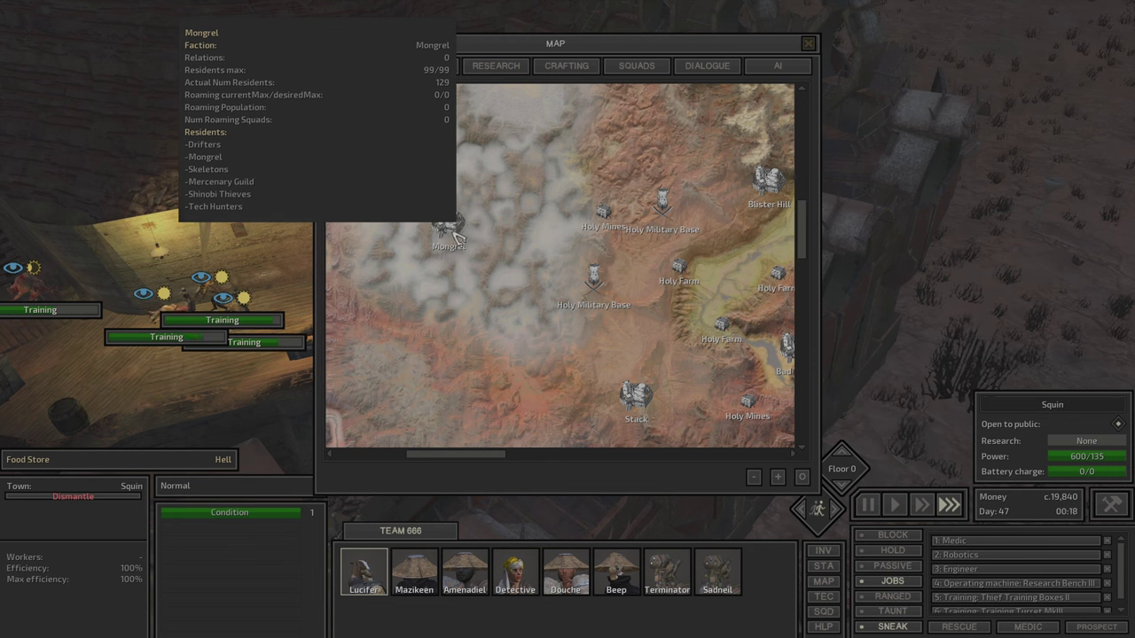
Close the world map and review Lucifer's and Mazikeen's skill sheets
left_click(808, 43)
key("F1")
key("F1")
key("c")
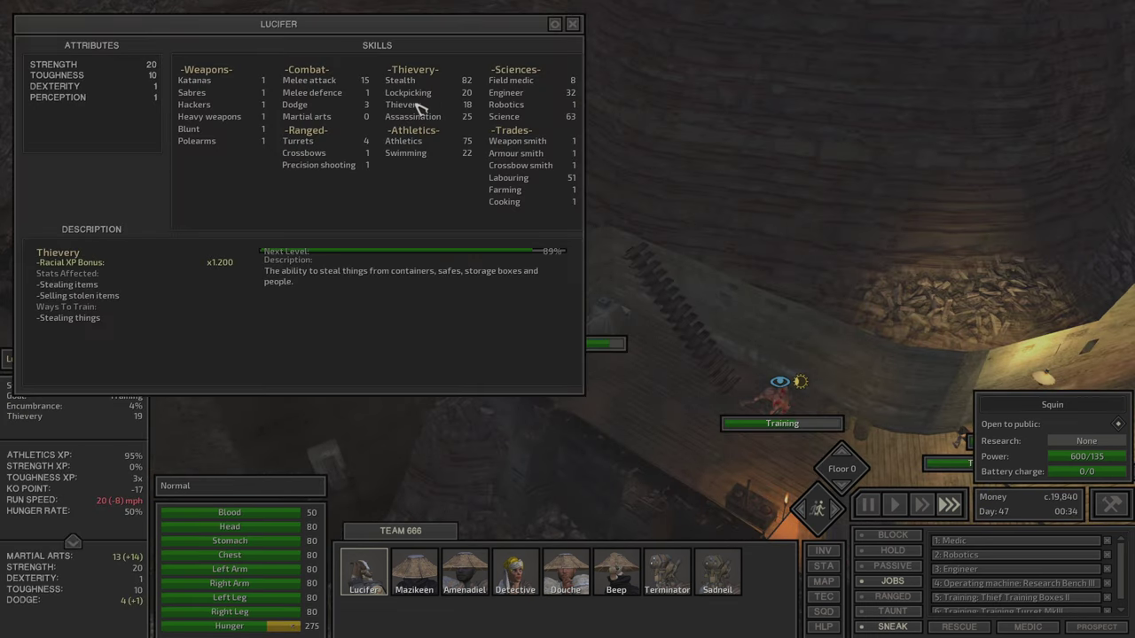
key("c")
key("F2")
key("F2")
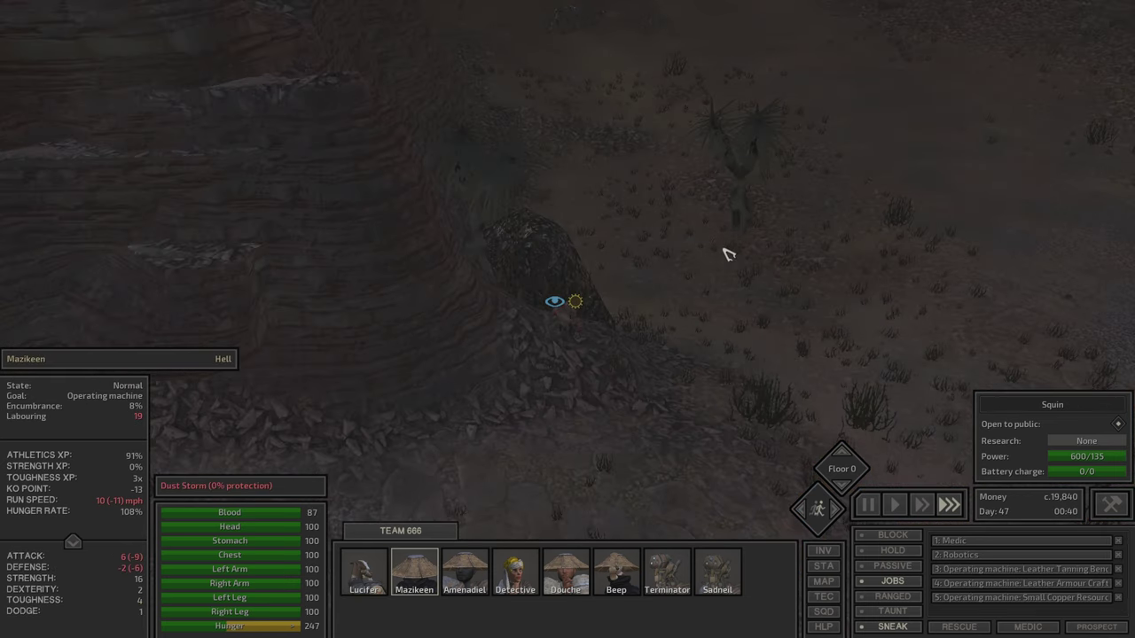
key("c")
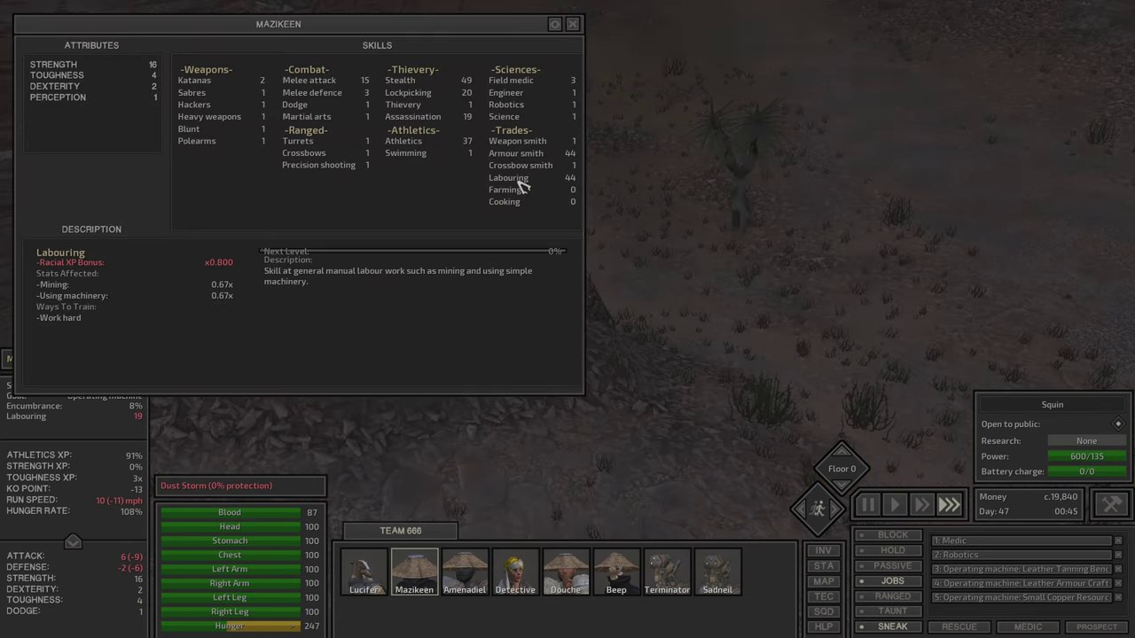
key("c")
Check the copper storage box, then review Amenadiel's, Detective's, Douche's, Beep's and Lucifer's skills
key("F3")
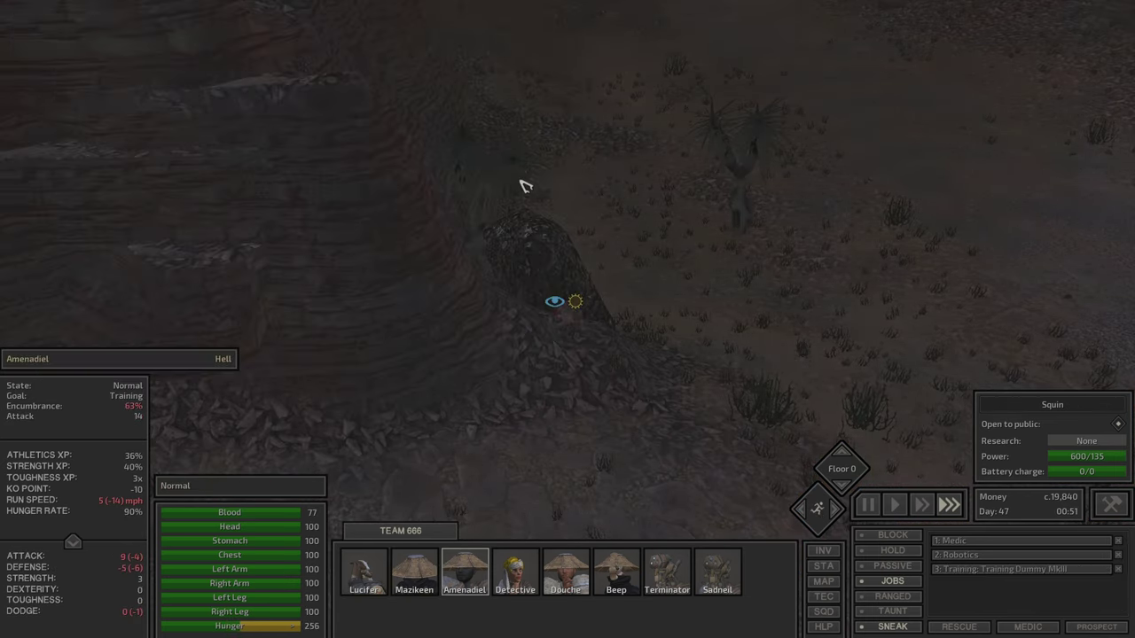
key("F3")
left_click(361, 343)
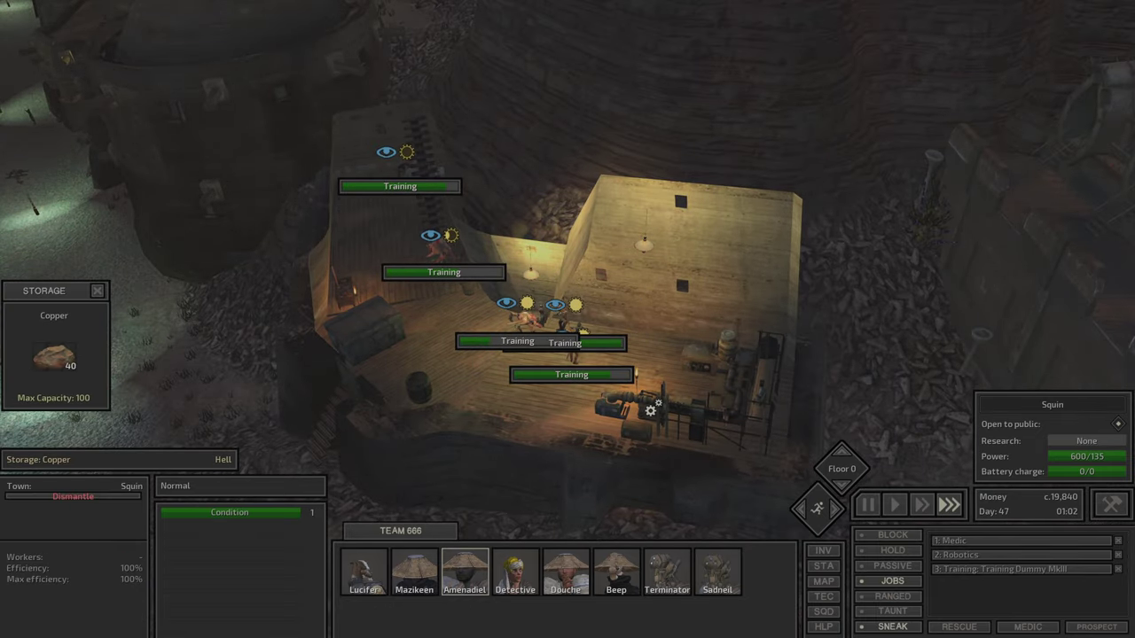
key("c")
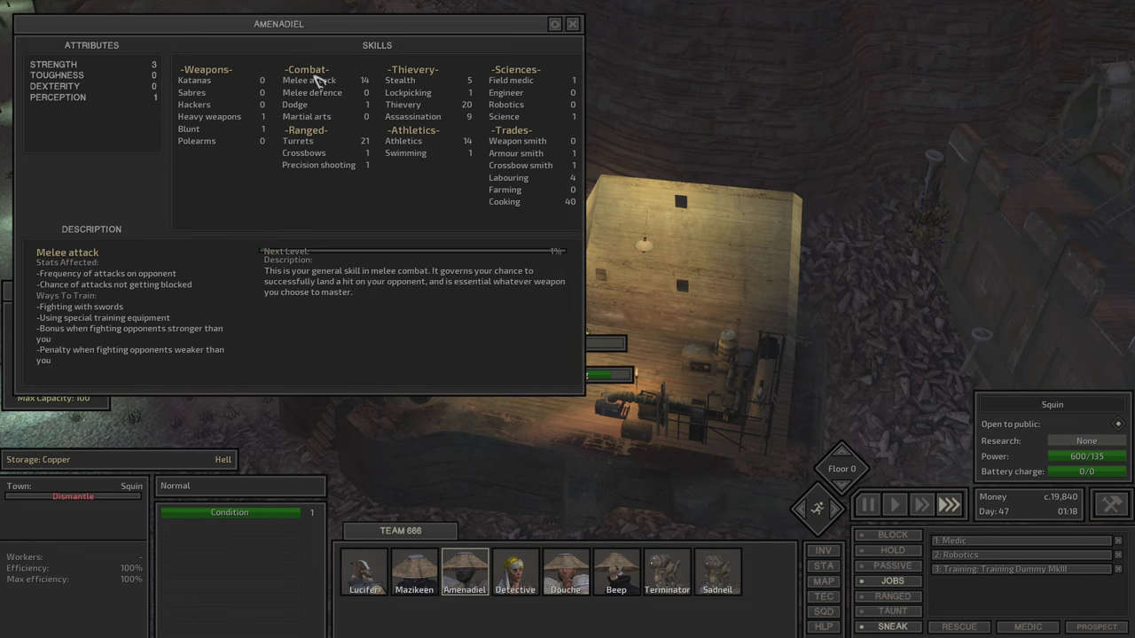
key("Tab")
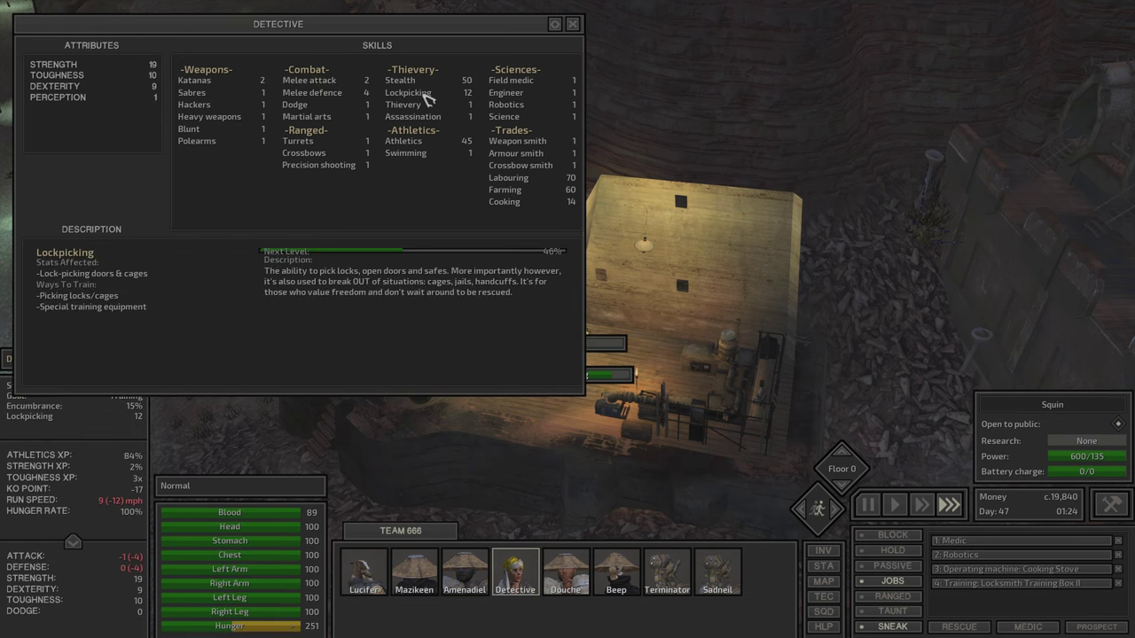
key("Tab")
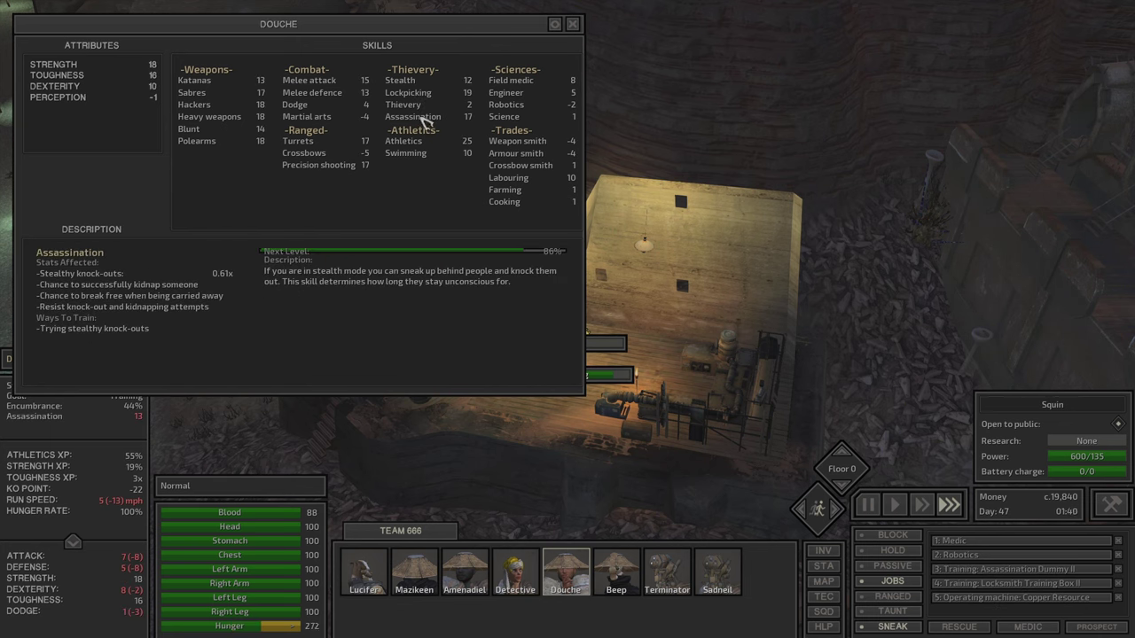
key("Tab")
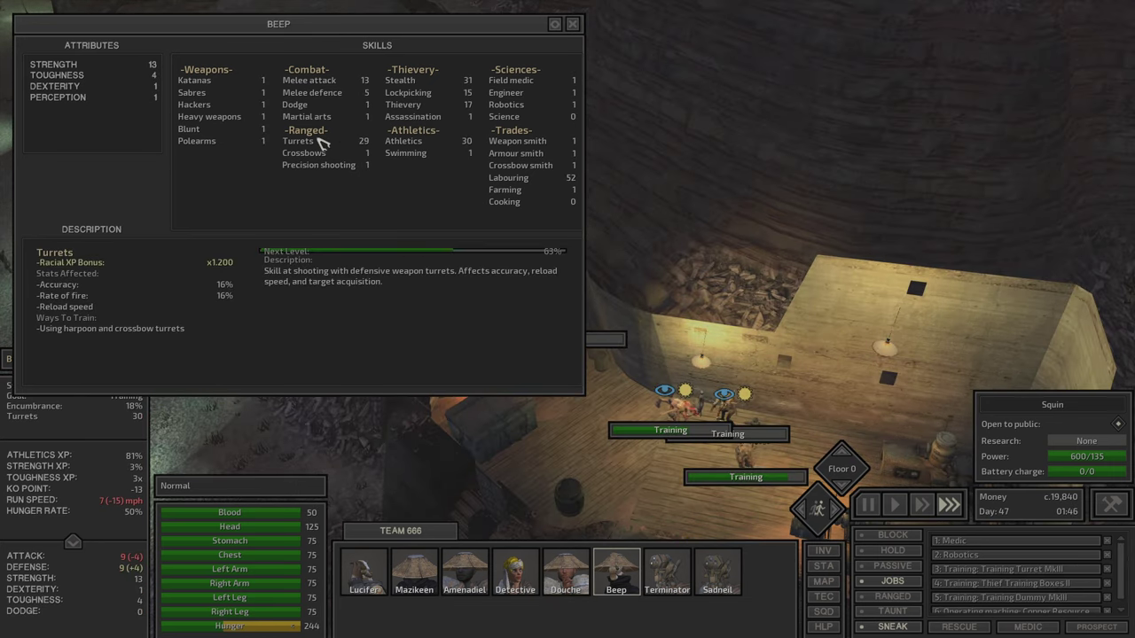
key("Tab")
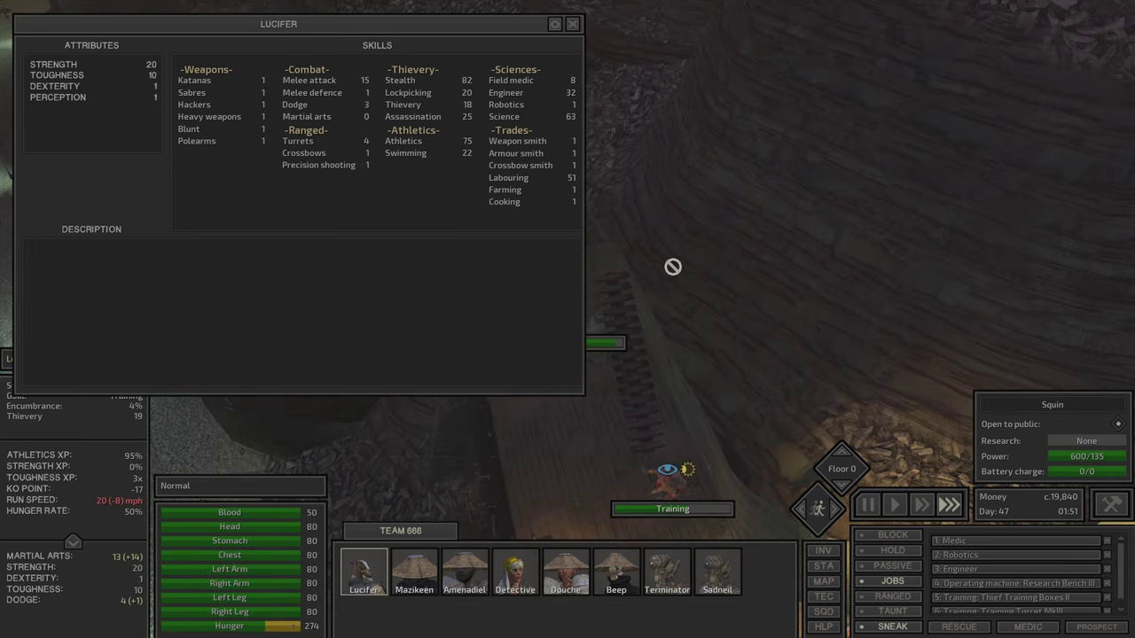
key("Escape")
key("d")
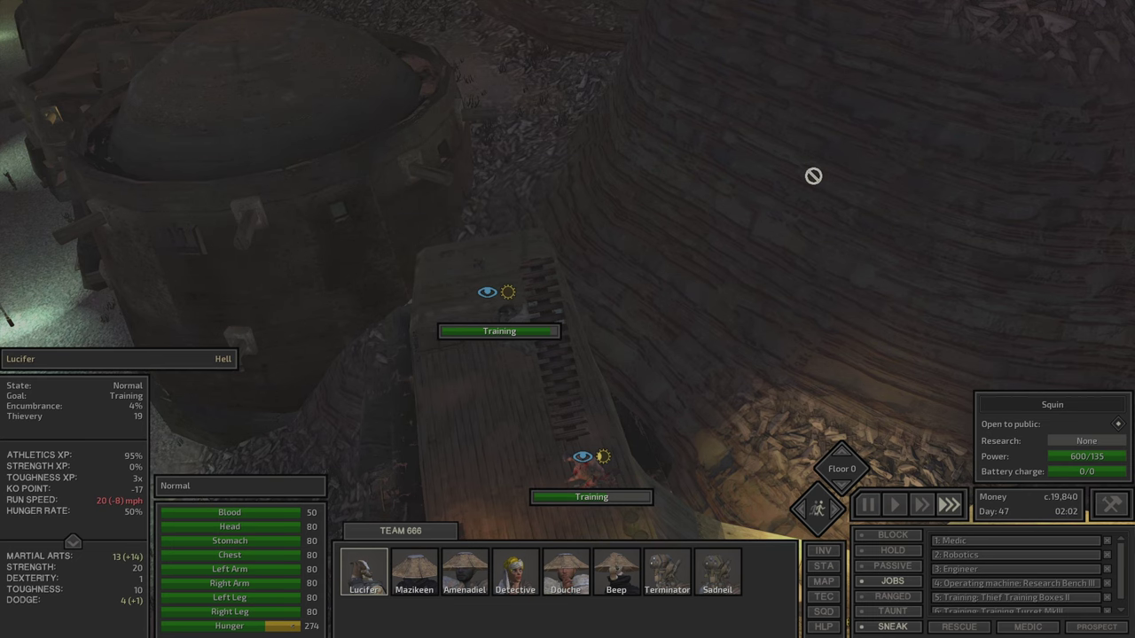
scroll(619, 407, "up", 3)
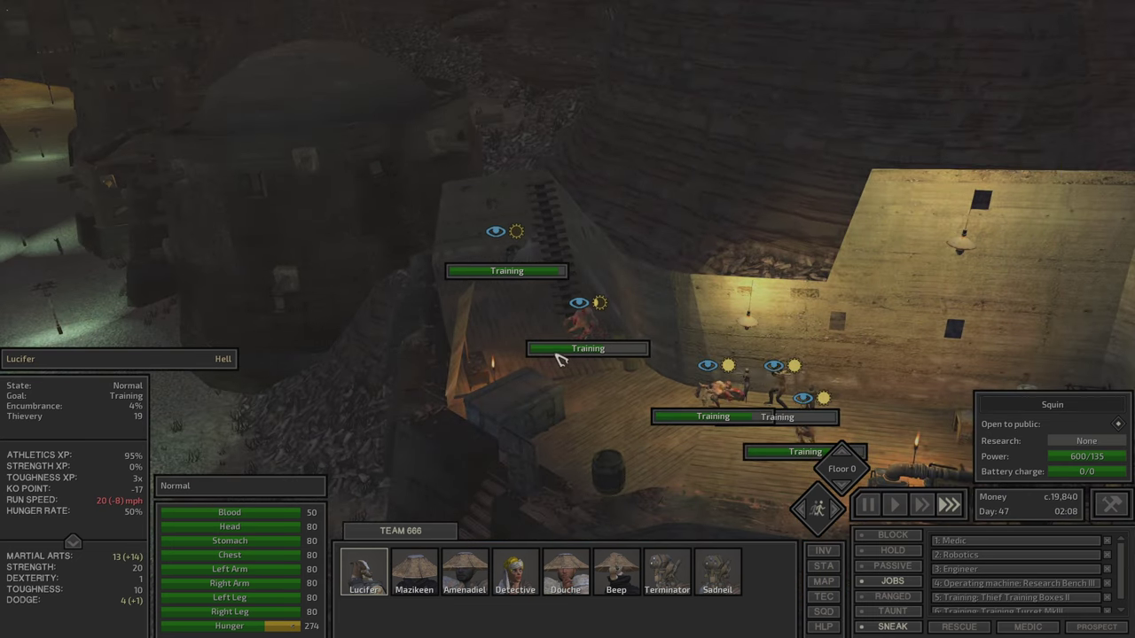
Recheck Lucifer's skill sheet (Thievery 18), pan over the base, and select Amenadiel
key("F1")
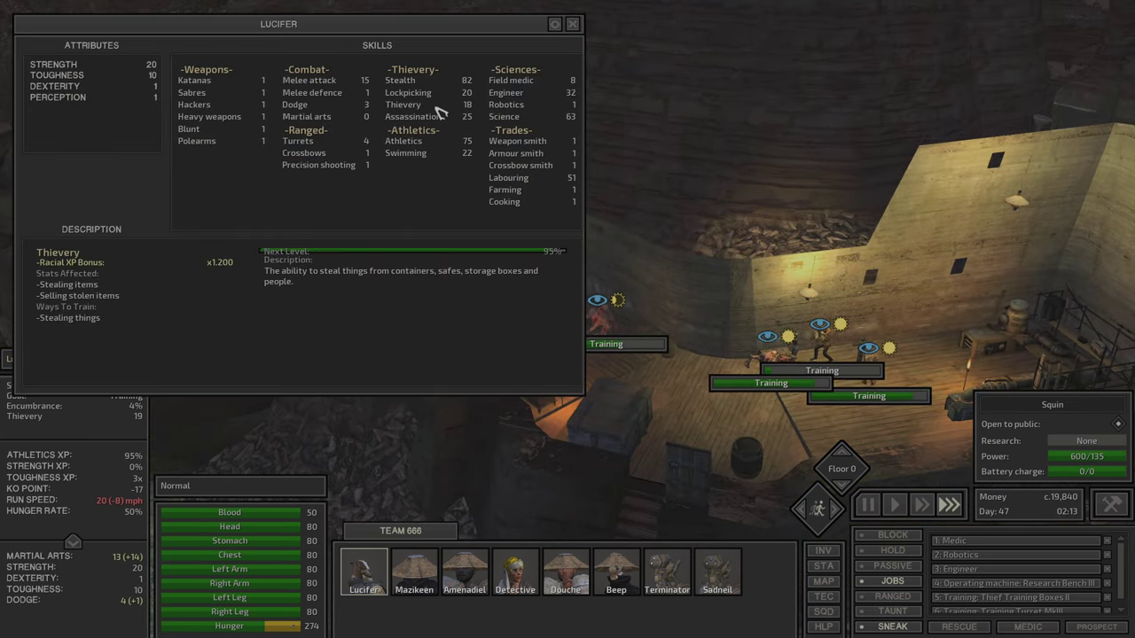
key("F1")
key("d")
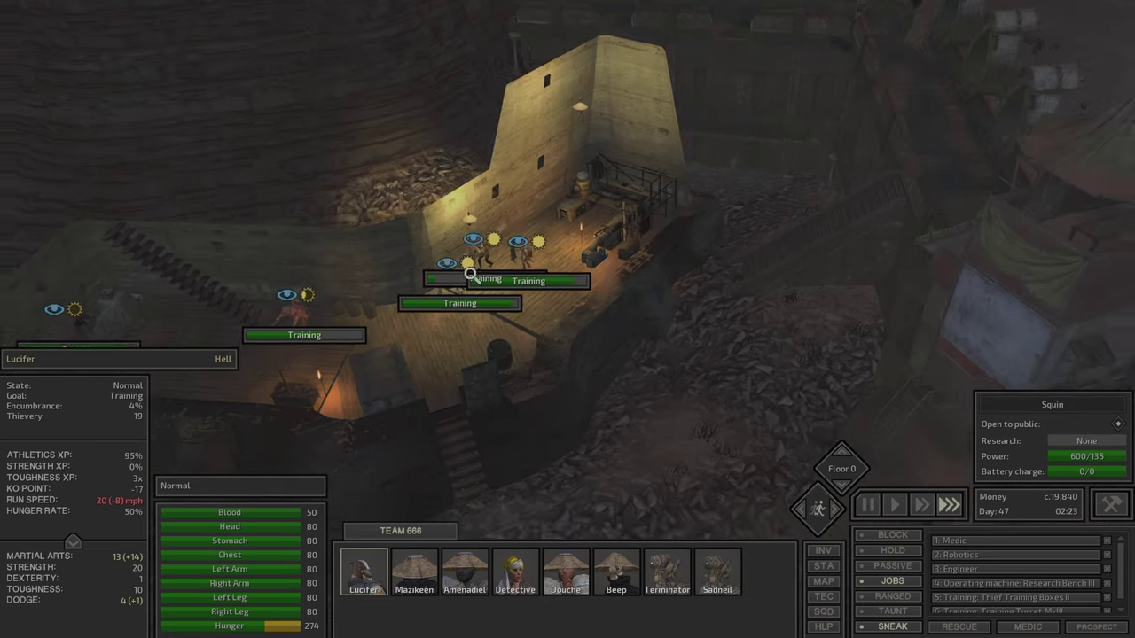
scroll(471, 261, "up", 5)
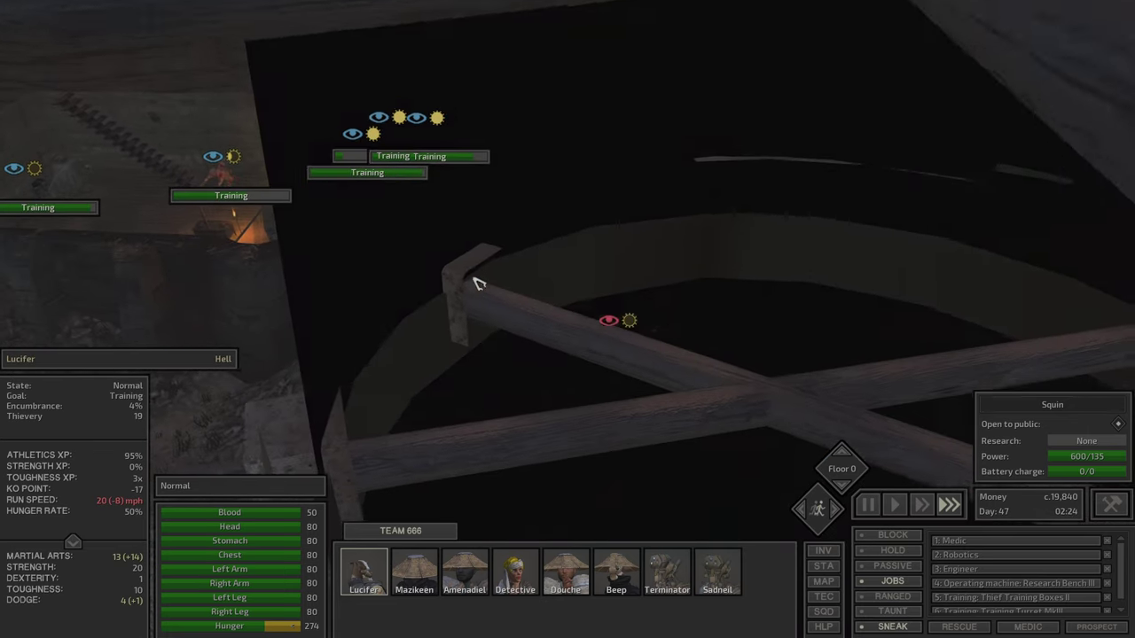
scroll(476, 282, "down", 5)
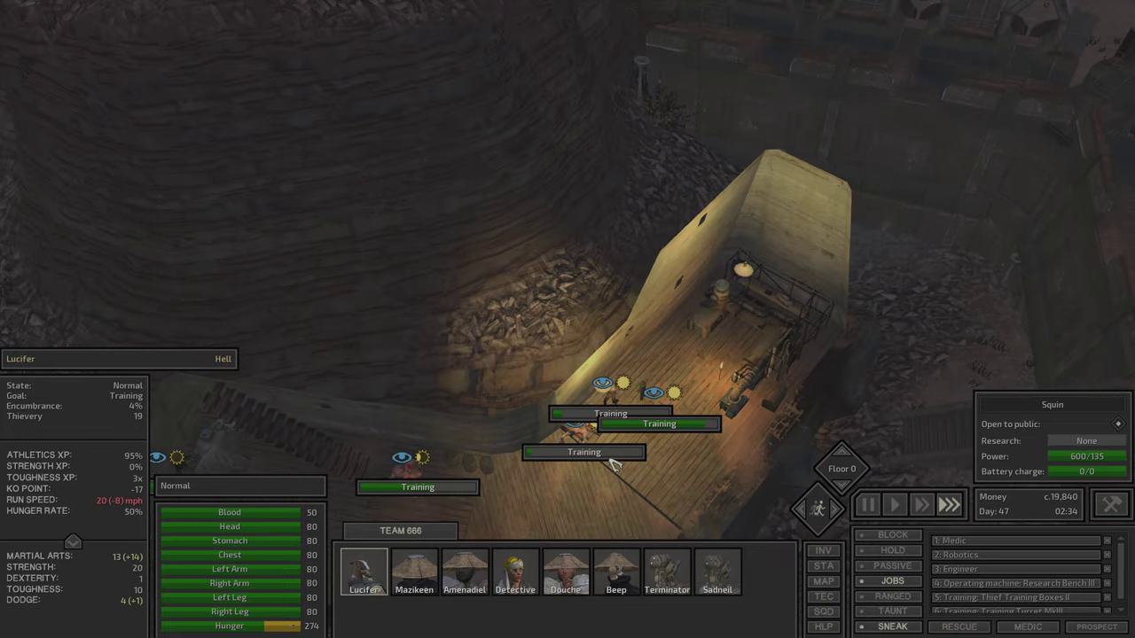
left_click(620, 461)
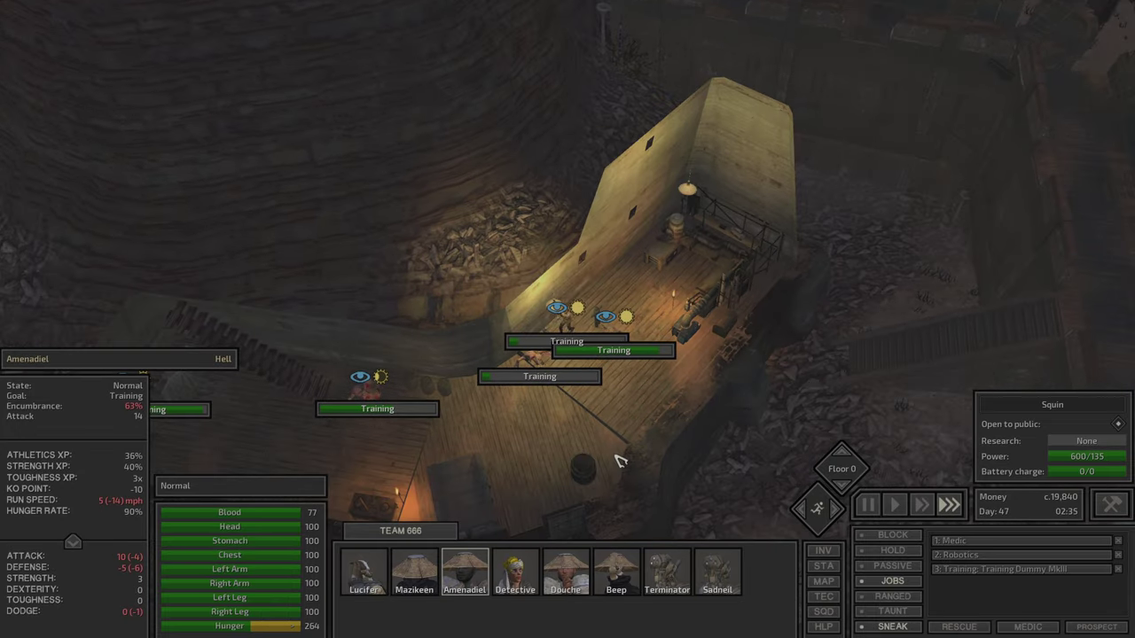
Page Amenadiel's skill sheet through the crew members with F1–F7, then close it
key("c")
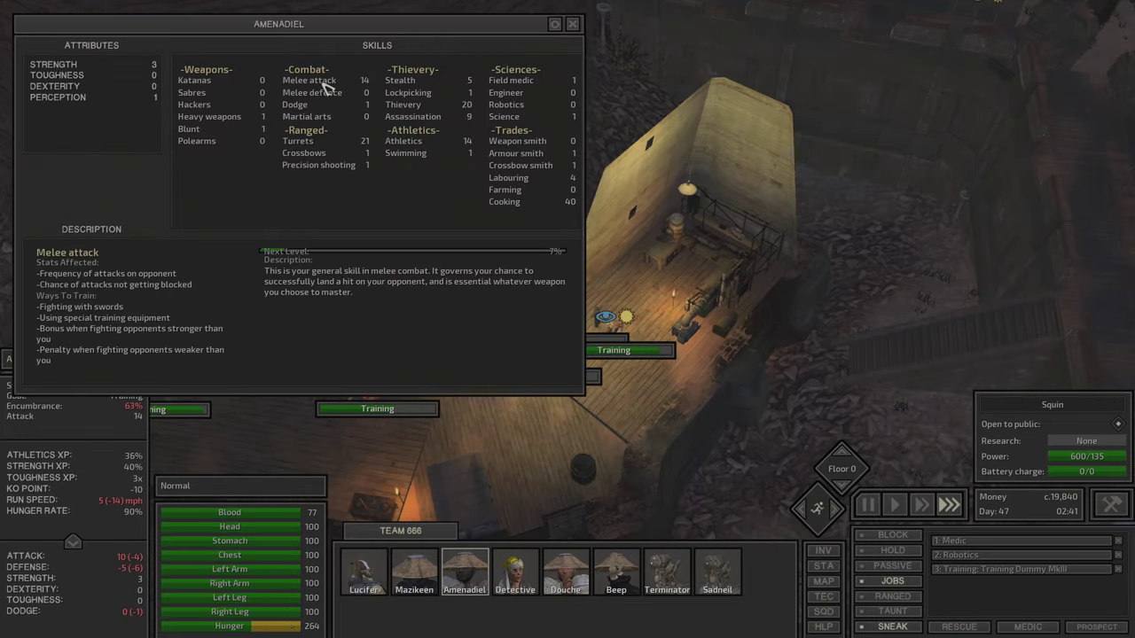
key("F1")
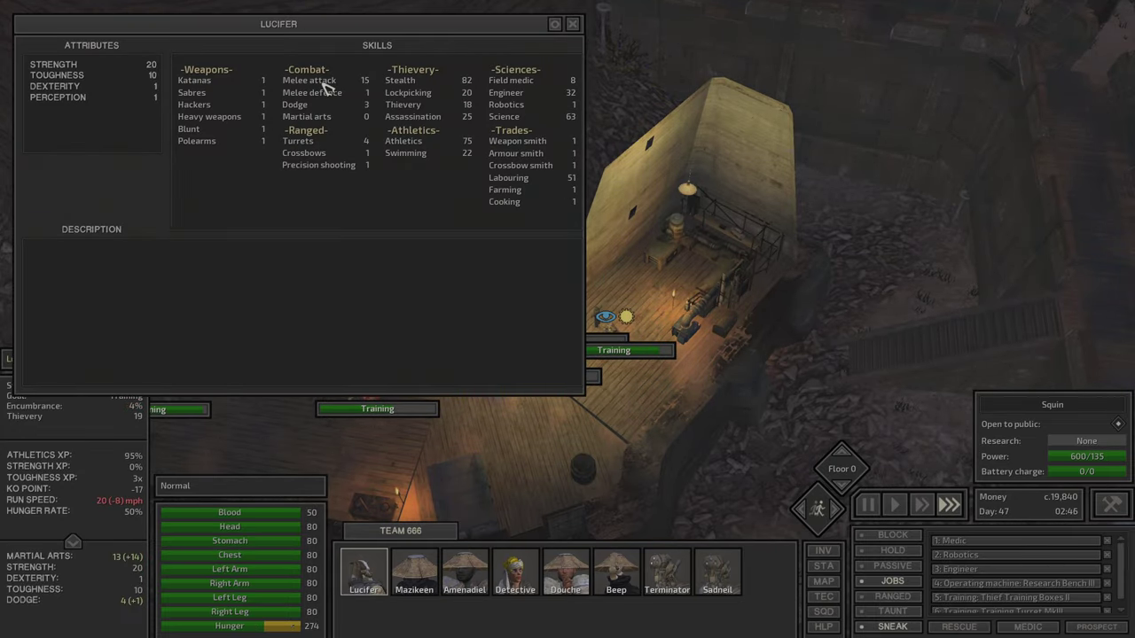
key("F2")
key("F3")
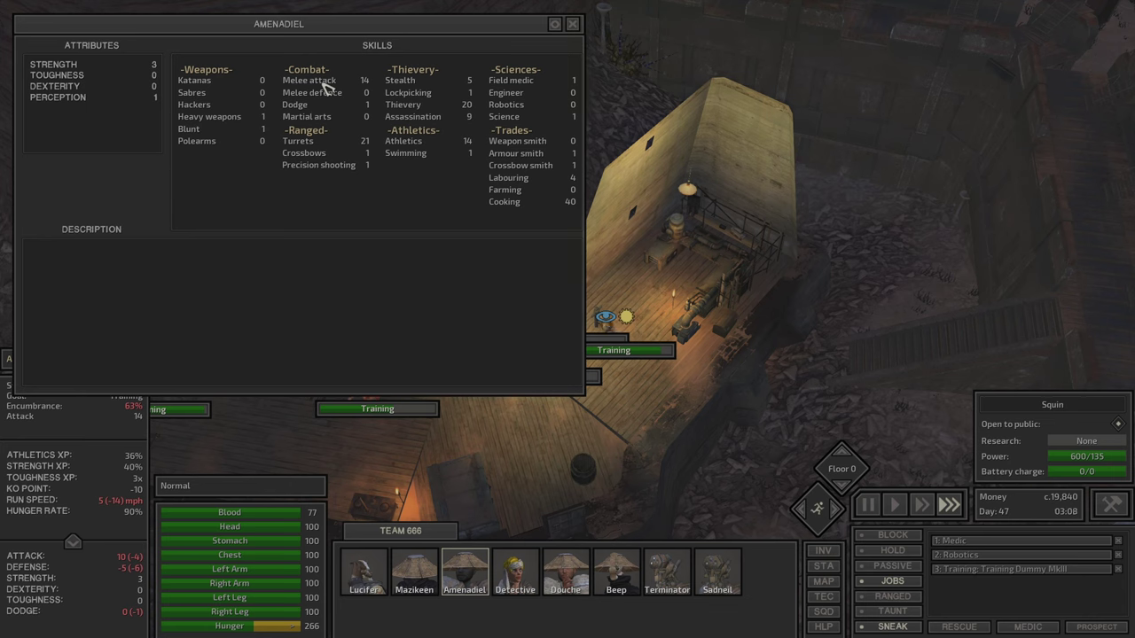
key("F4")
key("F5")
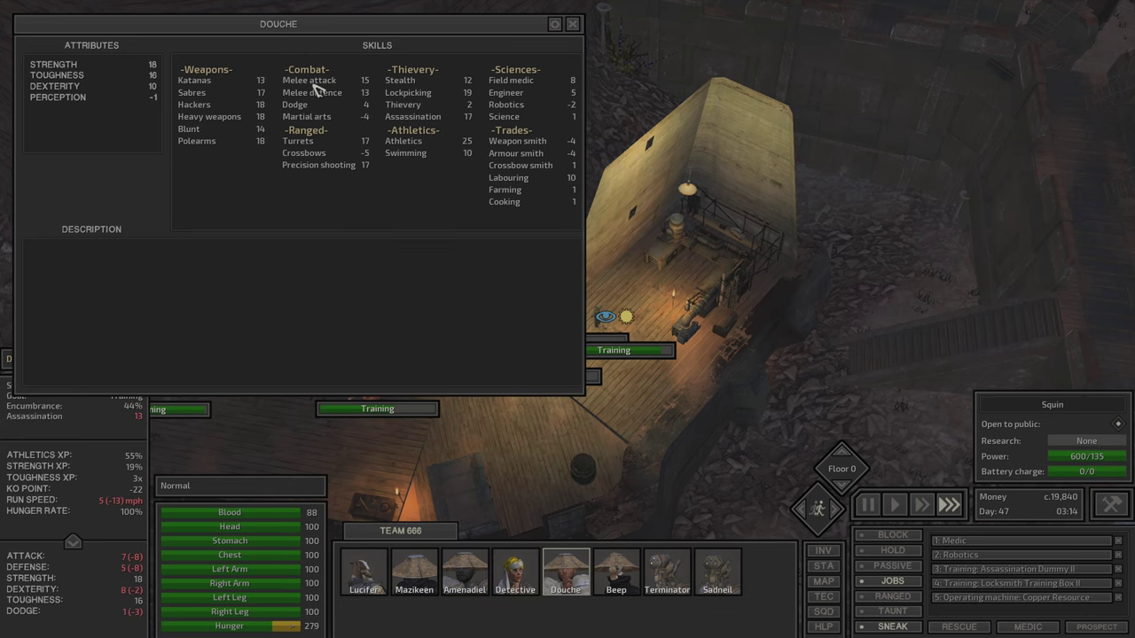
key("F6")
key("F7")
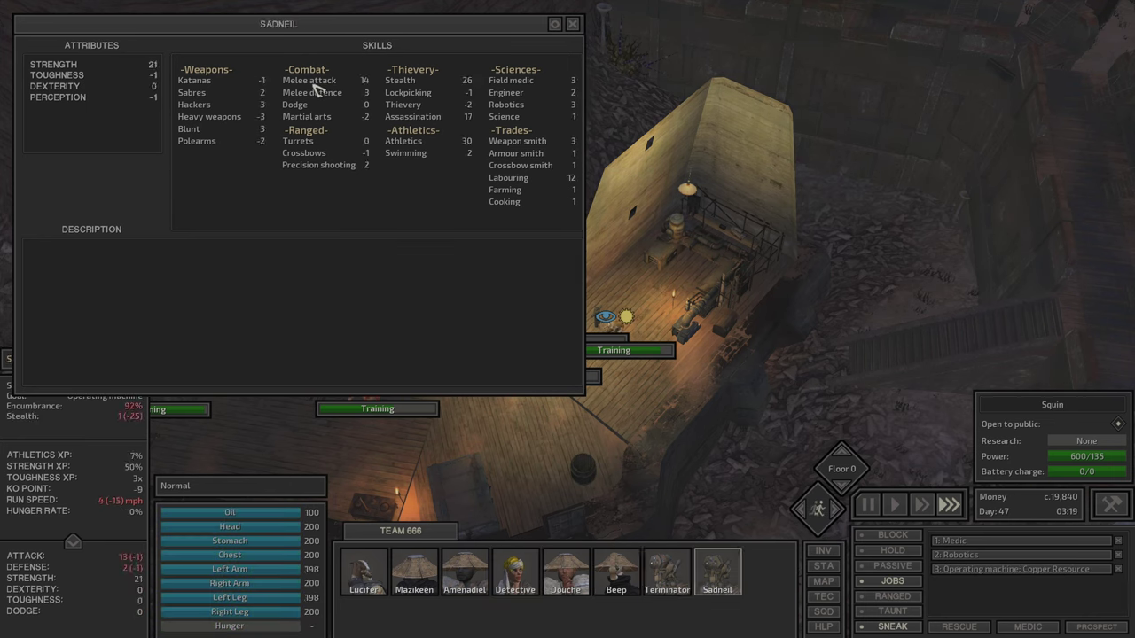
key("Escape")
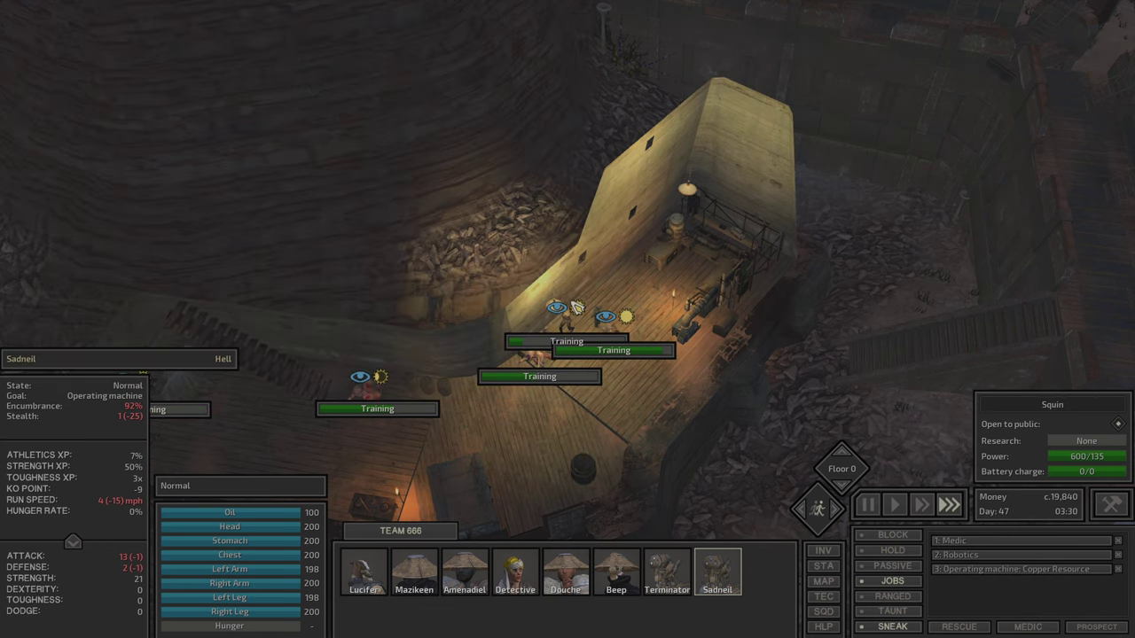
Reopen Amenadiel's skills and view Sadneil, Beep, Douche, Detective, Mazikeen and Lucifer, ending on Detective
key("F3")
key("p")
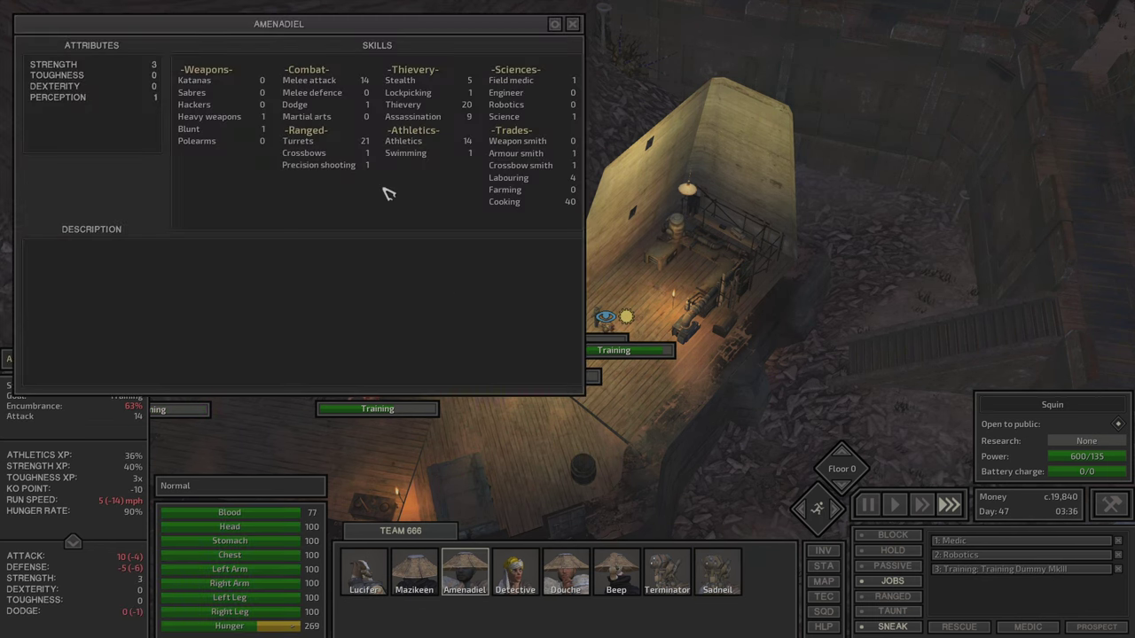
key("F8")
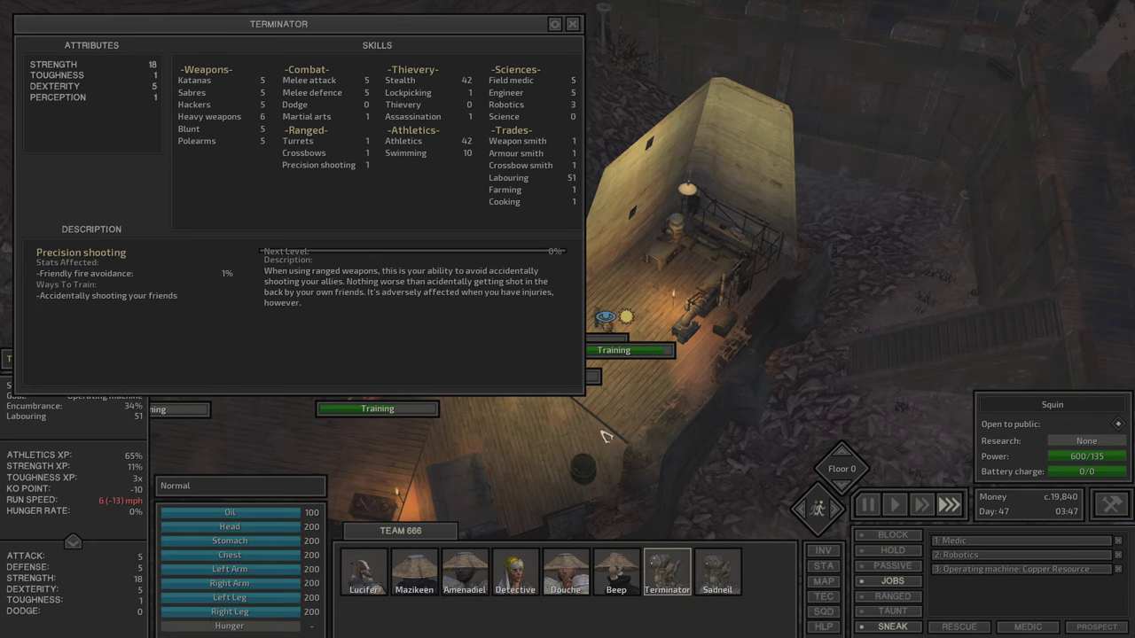
left_click(631, 579)
left_click(581, 590)
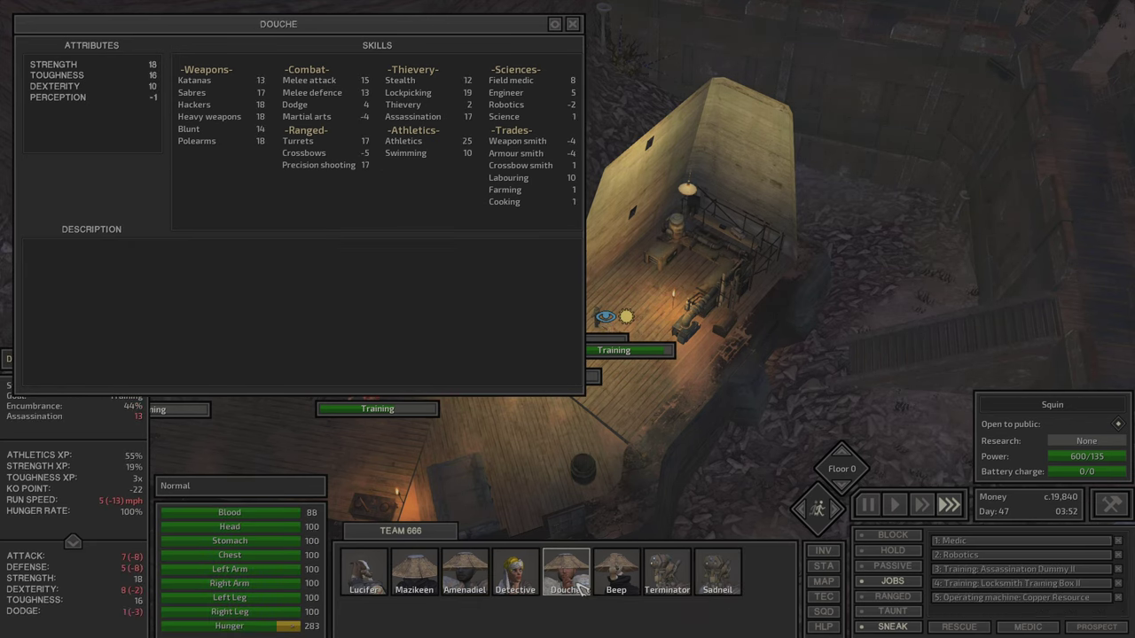
left_click(530, 587)
left_click(467, 588)
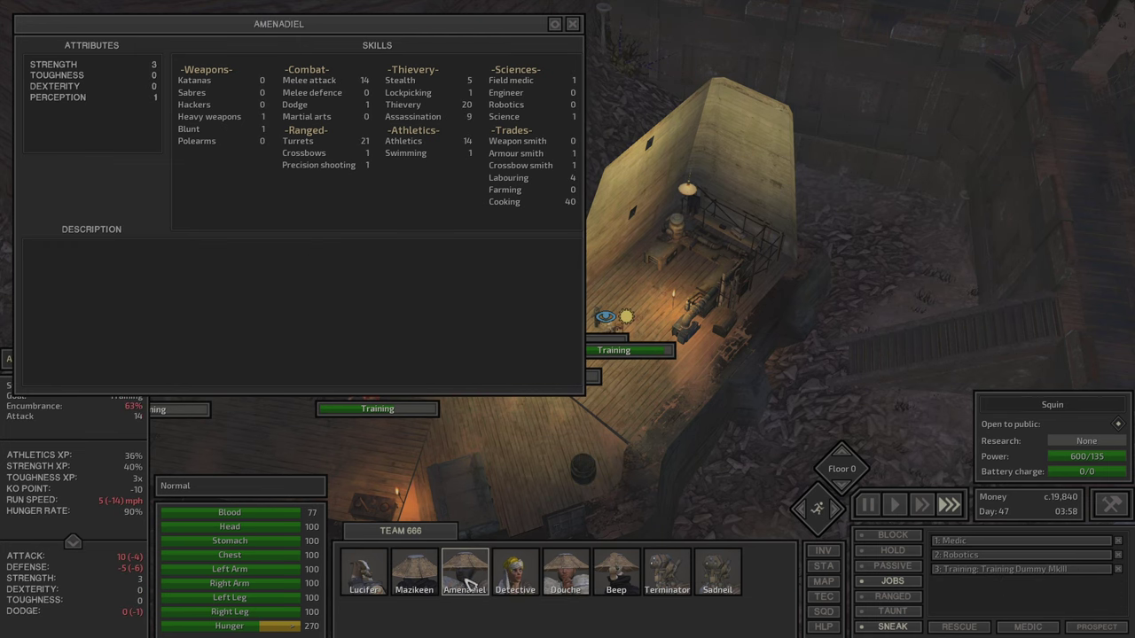
left_click(422, 588)
left_click(359, 589)
left_click(465, 585)
left_click(515, 572)
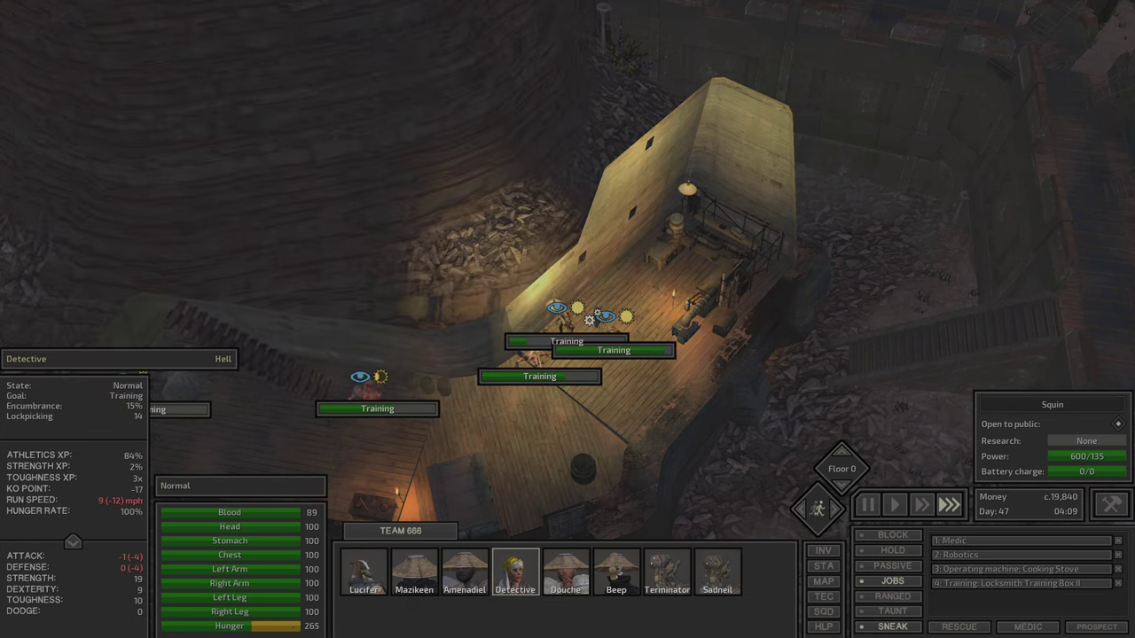
scroll(436, 430, "down", 5)
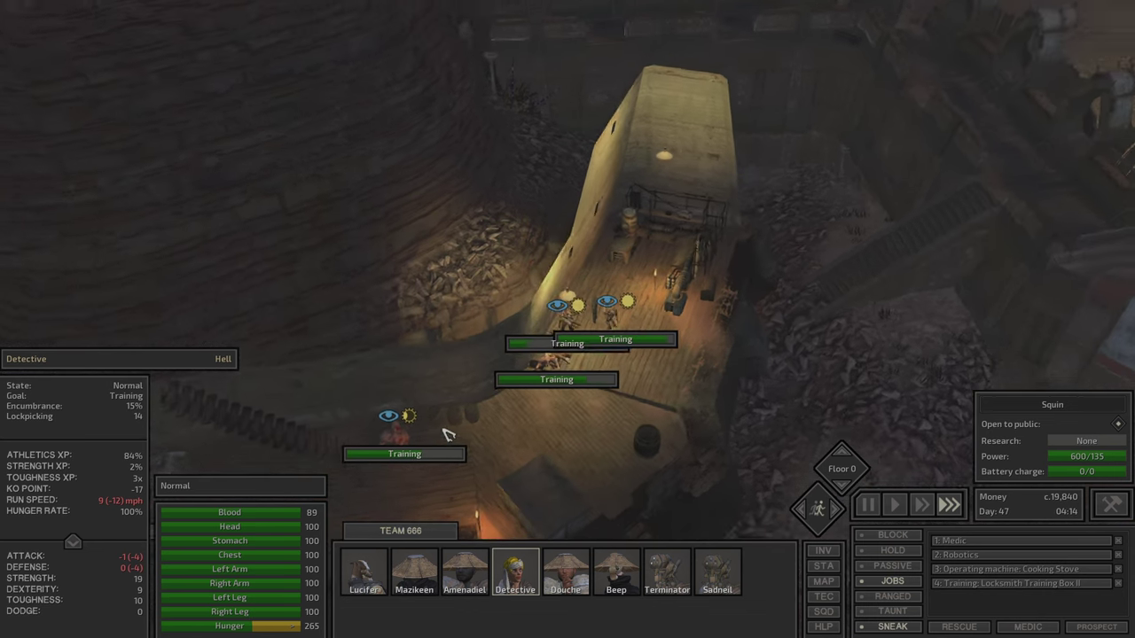
scroll(448, 435, "down", 3)
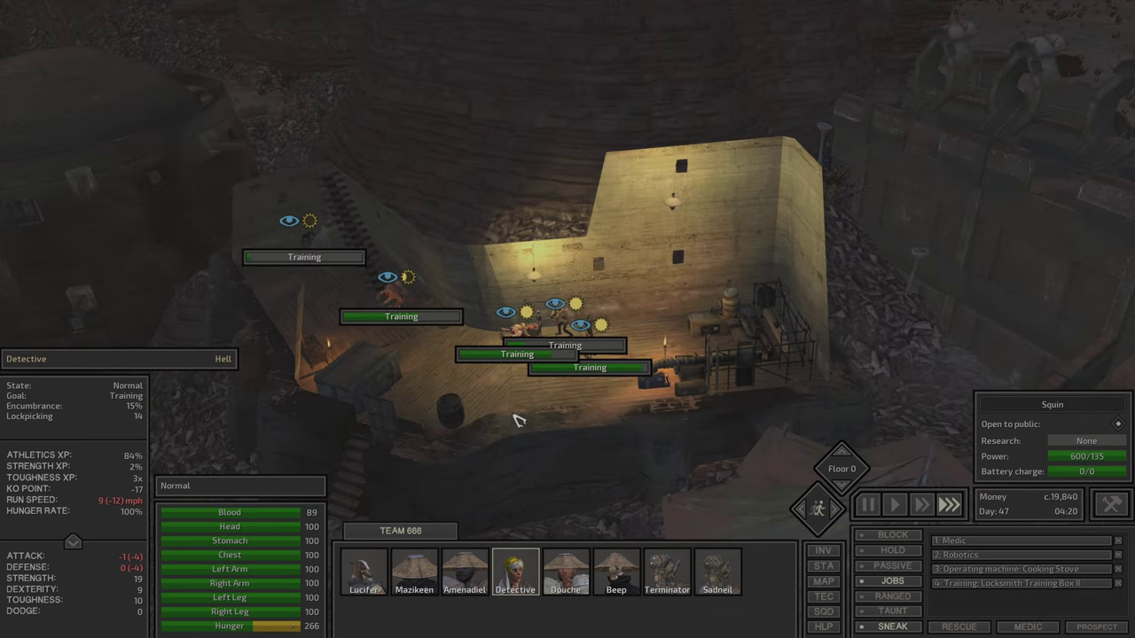
Open the Detective's skill sheet, then switch it to Lucifer's (Thievery 19)
key("c")
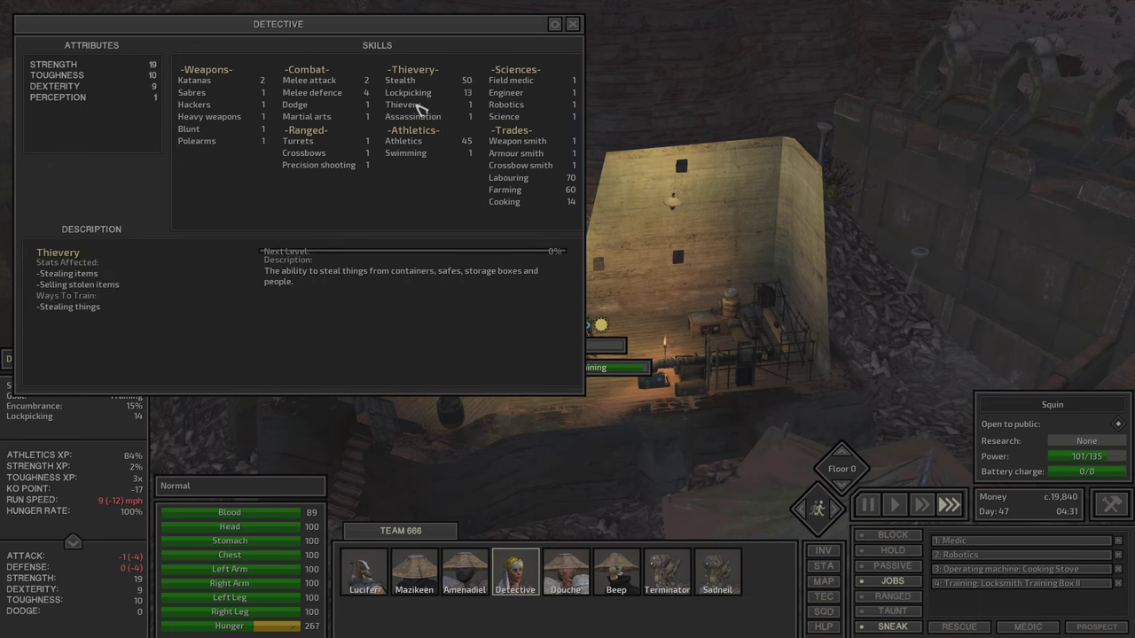
key("F1")
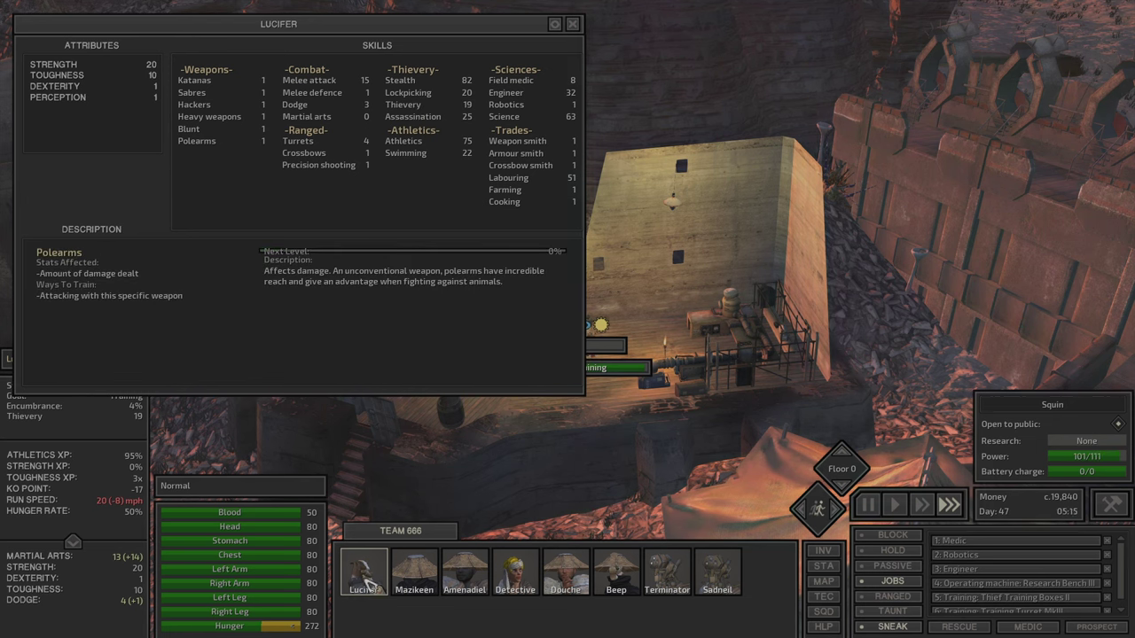
View the skill sheets of Sadneil, Terminator, Douche, Amenadiel, Mazikeen and Lucifer
left_click(716, 585)
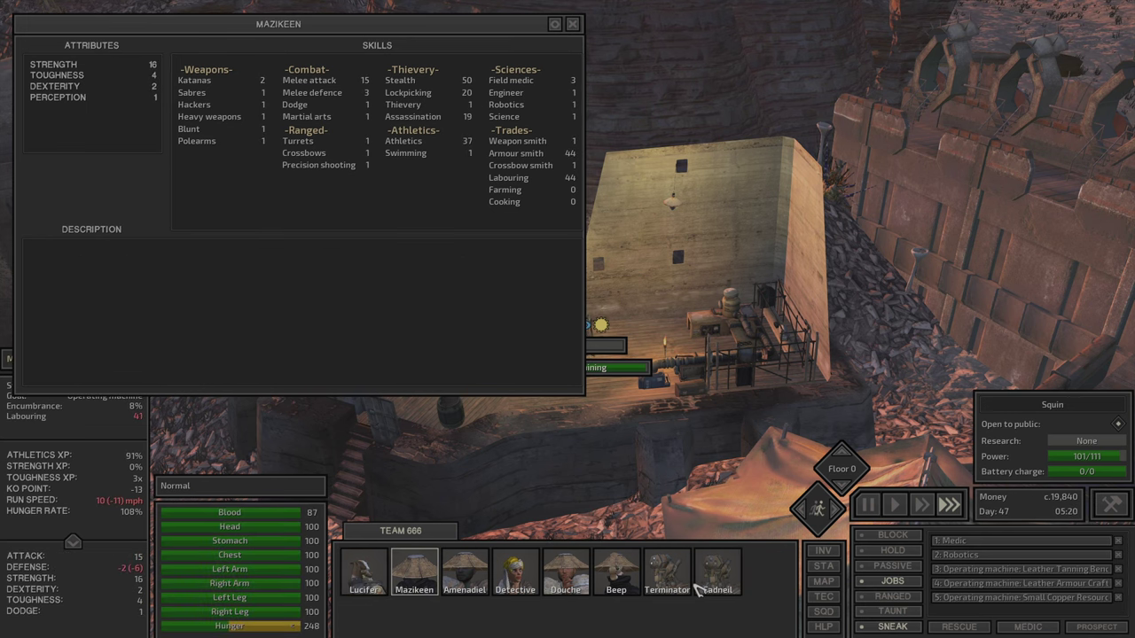
left_click(671, 576)
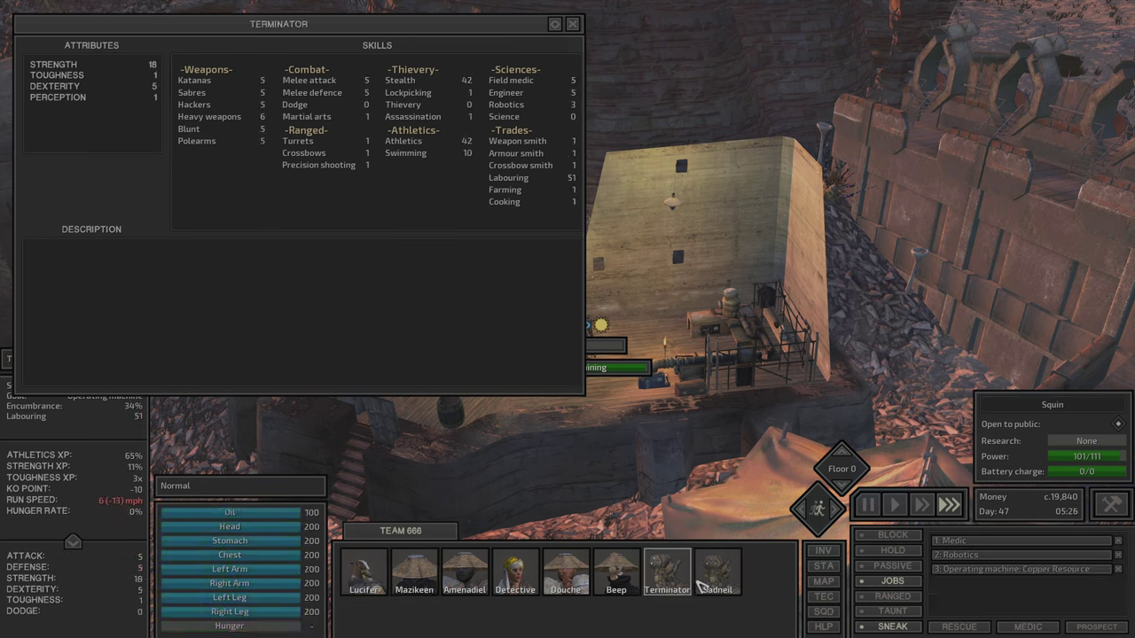
left_click(700, 586)
left_click(675, 578)
left_click(564, 577)
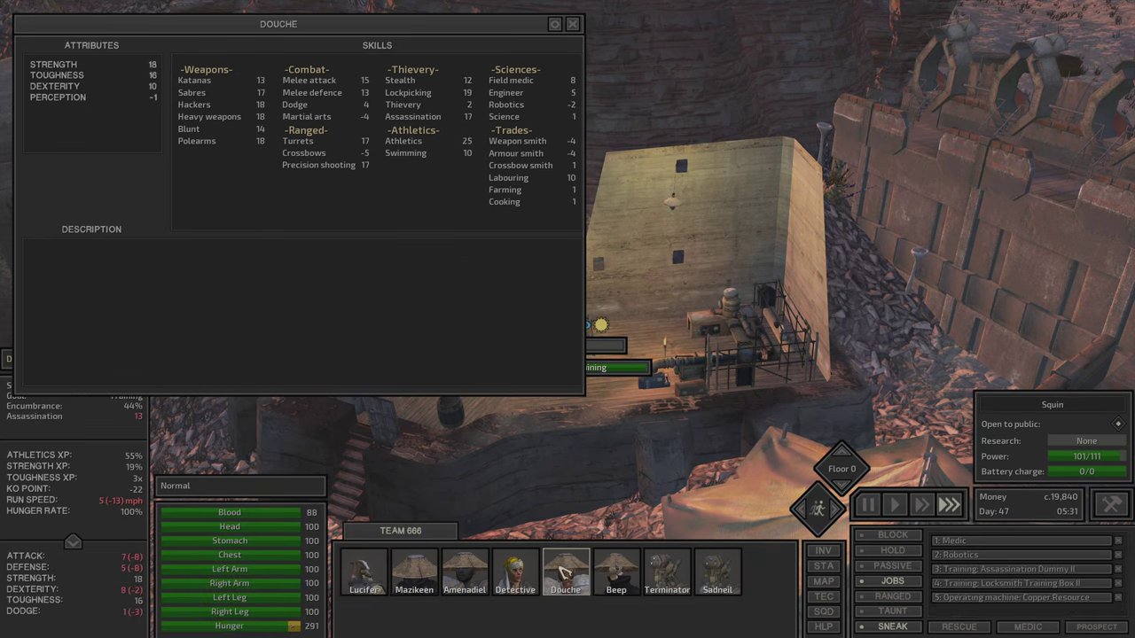
left_click(470, 592)
left_click(576, 582)
left_click(459, 585)
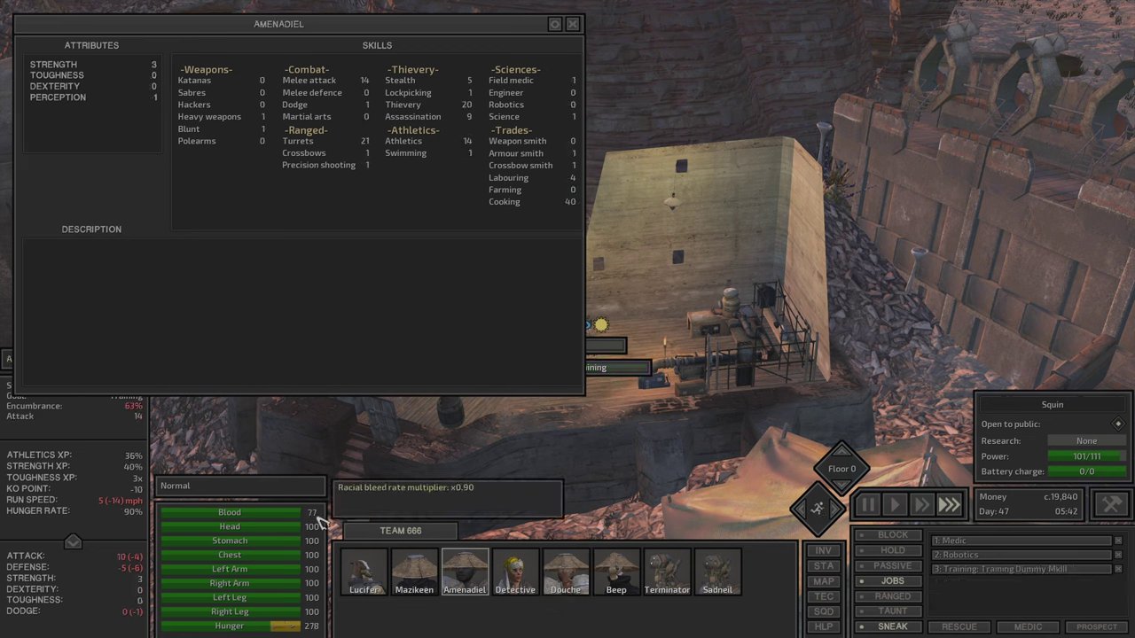
left_click(407, 585)
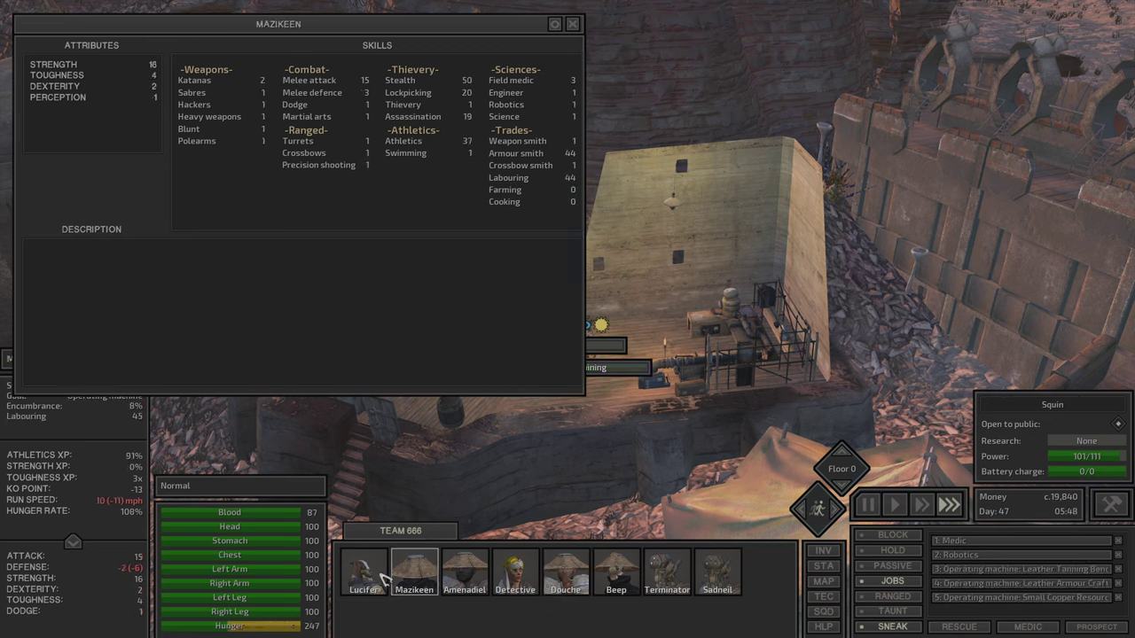
left_click(359, 585)
View Amenadiel, Detective, Douche, Beep, Terminator and Sadneil, then back down to Mazikeen
left_click(463, 583)
left_click(519, 587)
left_click(560, 588)
left_click(622, 585)
left_click(676, 581)
left_click(733, 582)
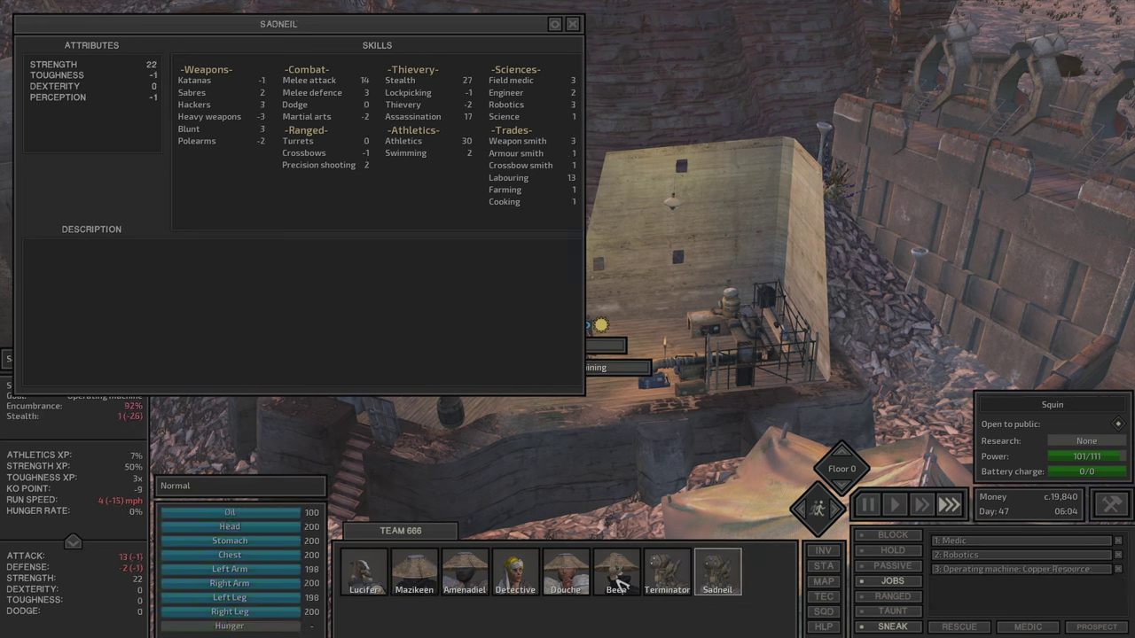
left_click(580, 582)
left_click(514, 580)
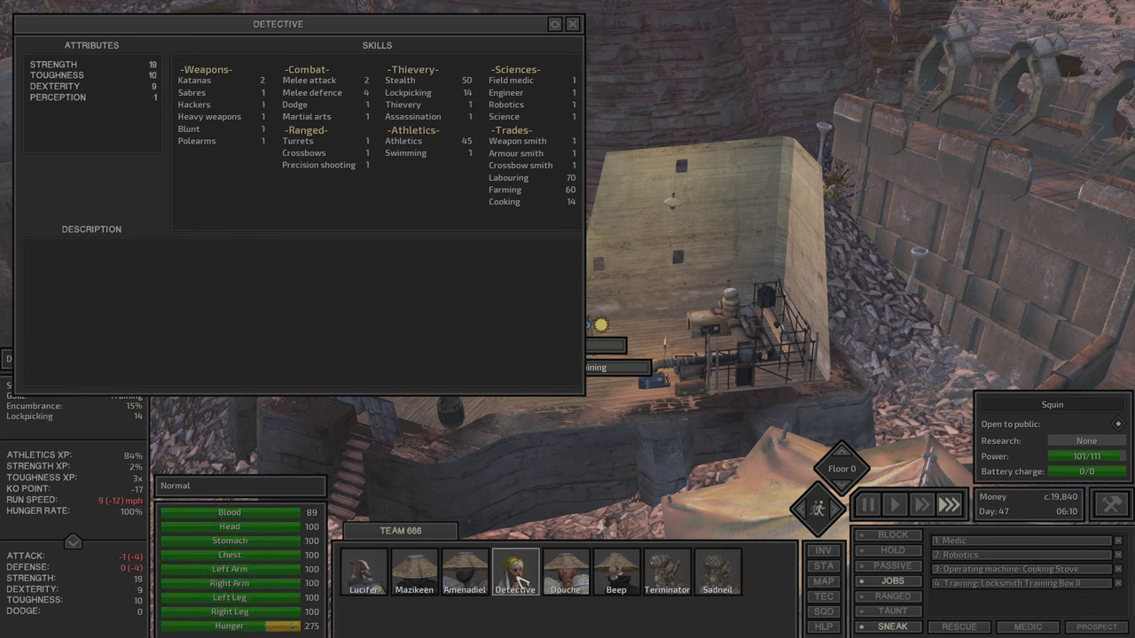
left_click(474, 584)
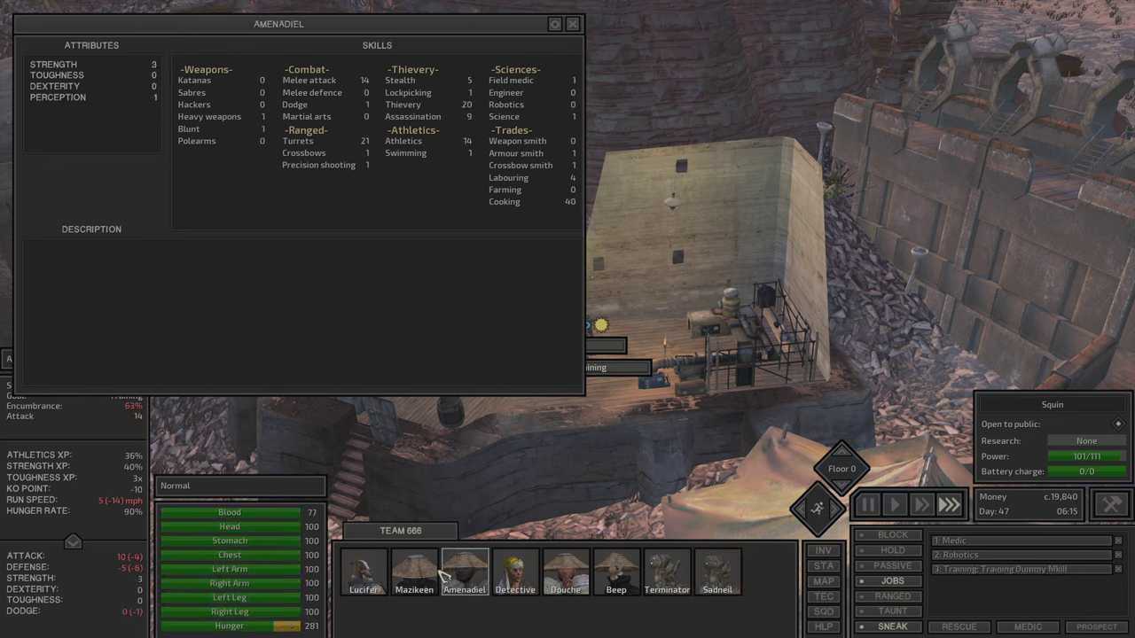
left_click(429, 576)
left_click(388, 584)
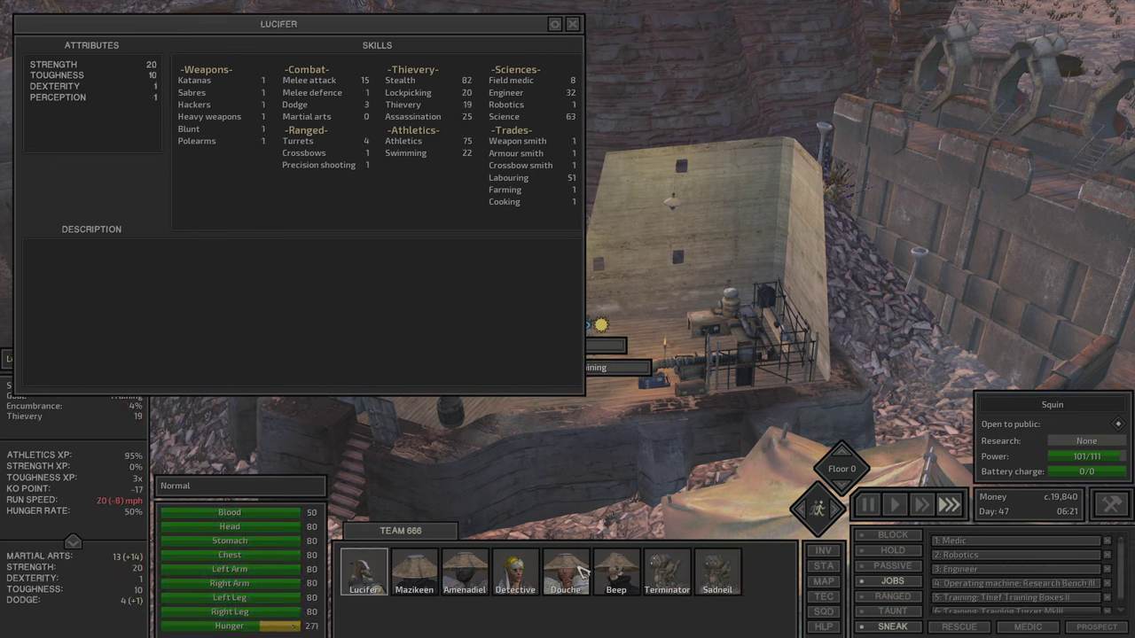
left_click(437, 578)
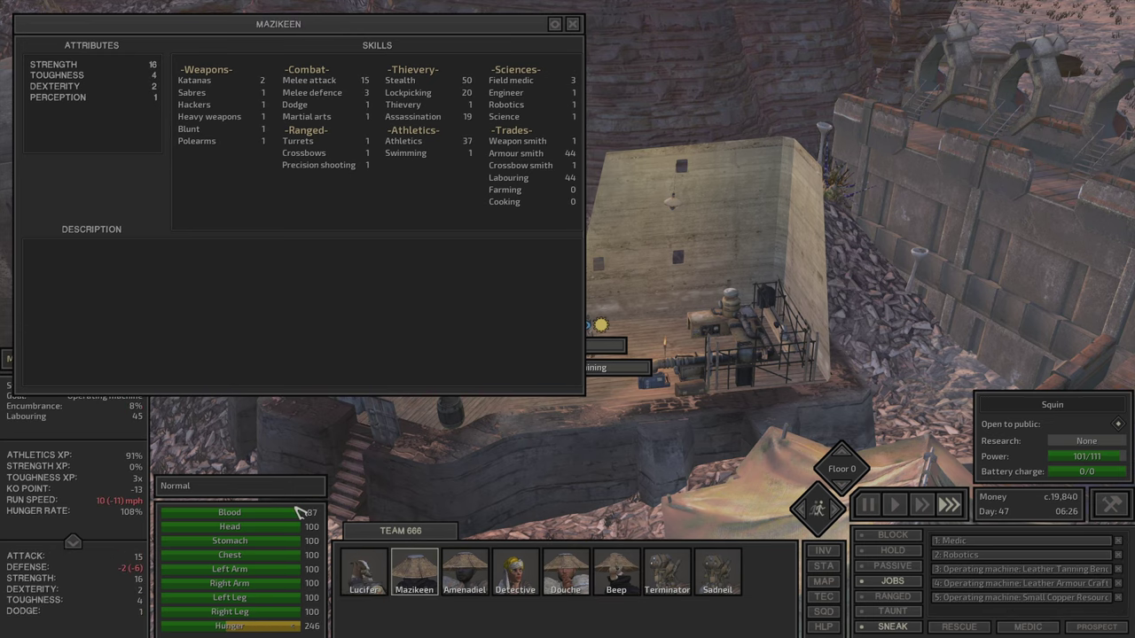
Close the sheet, reopen and close Lucifer's, then open Mazikeen's skills
key("c")
left_click(363, 572)
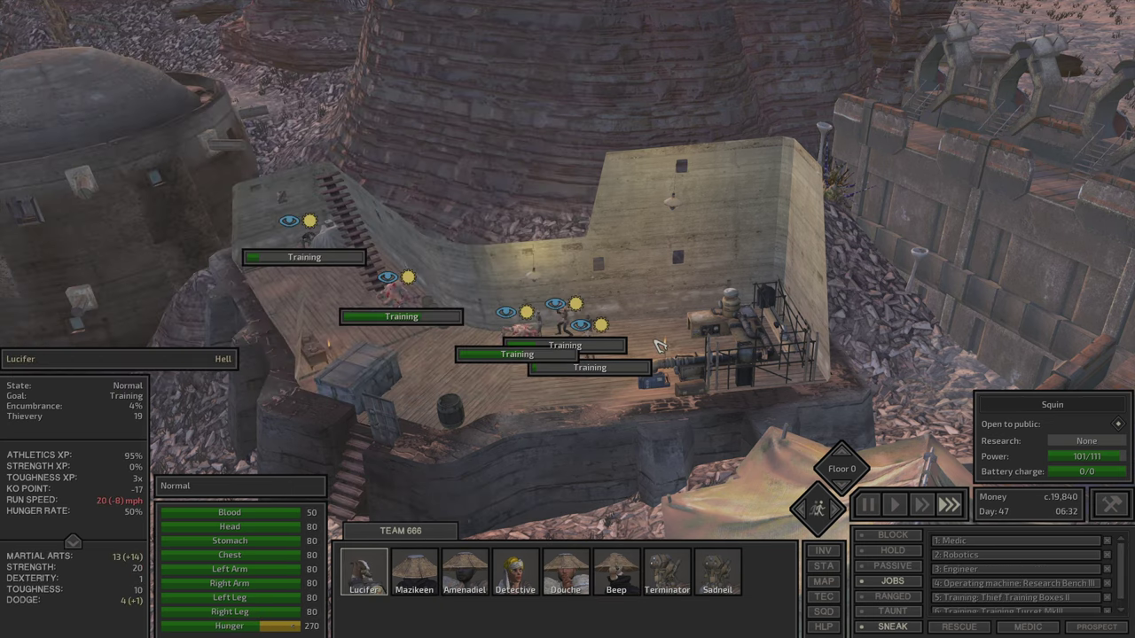
key("c")
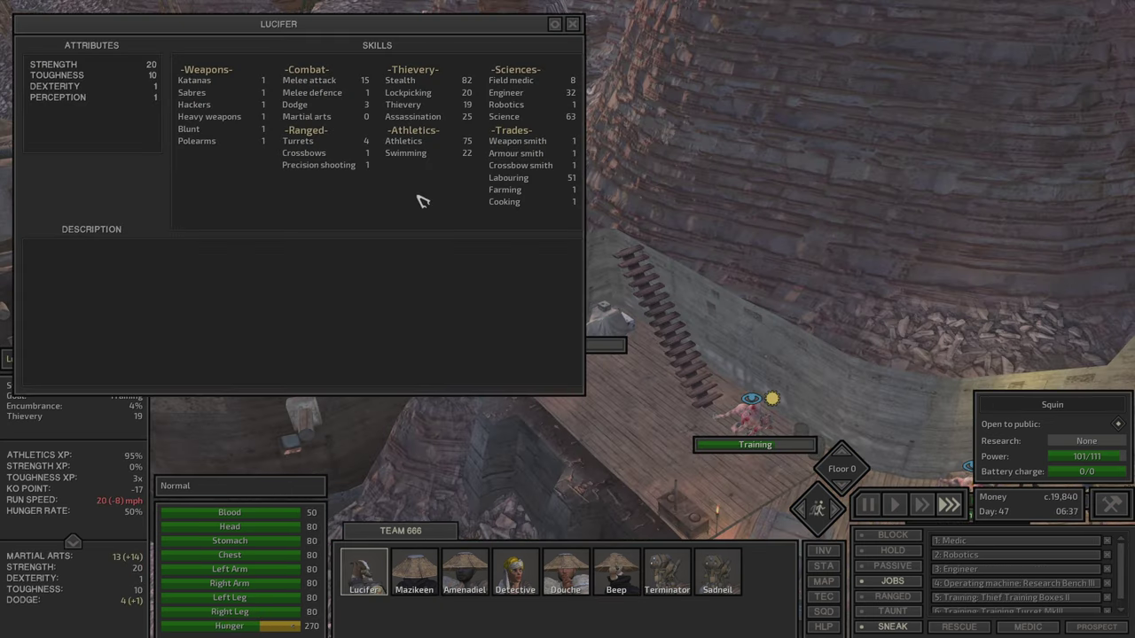
key("c")
key("F2")
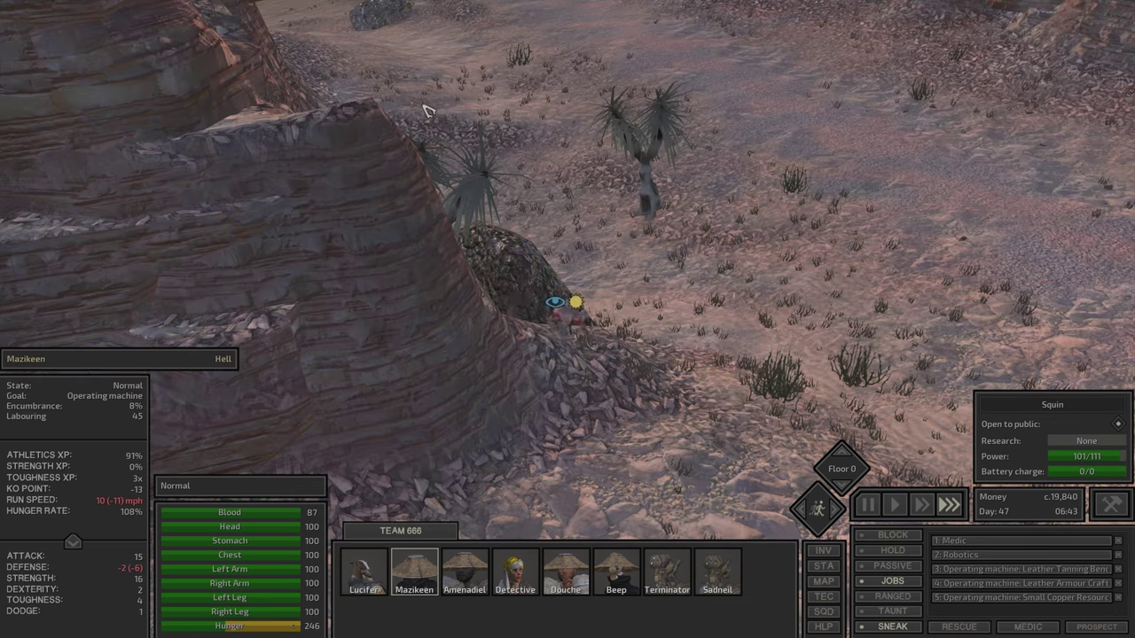
key("c")
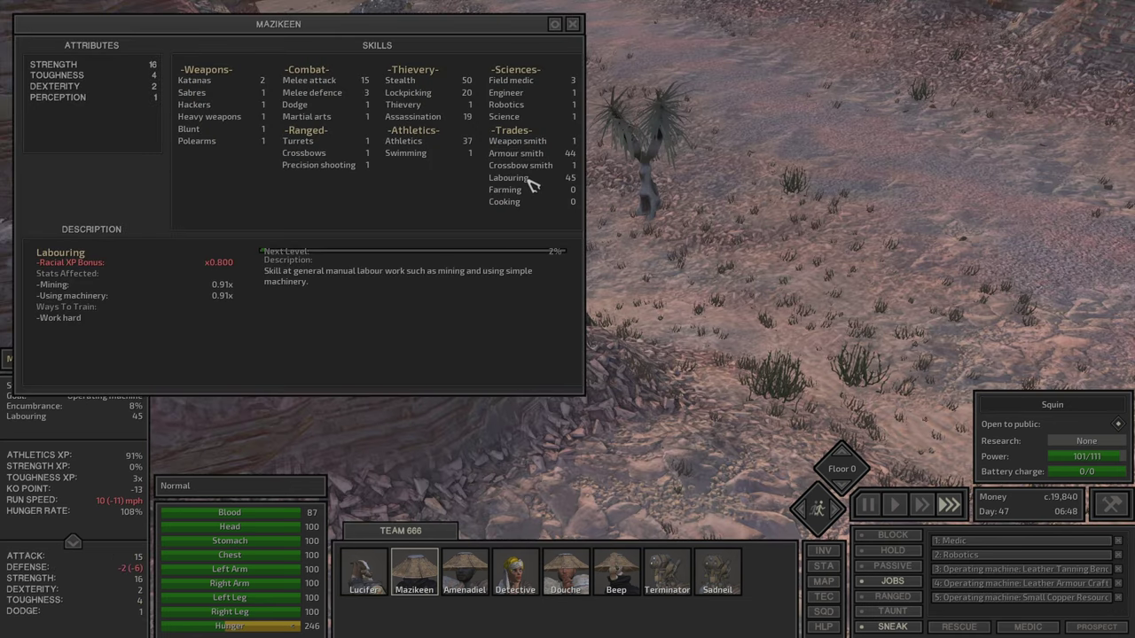
Step through Amenadiel, Detective, Douche and Beep's sheets (Turrets 29), then close it
key("F3")
key("c")
key("c")
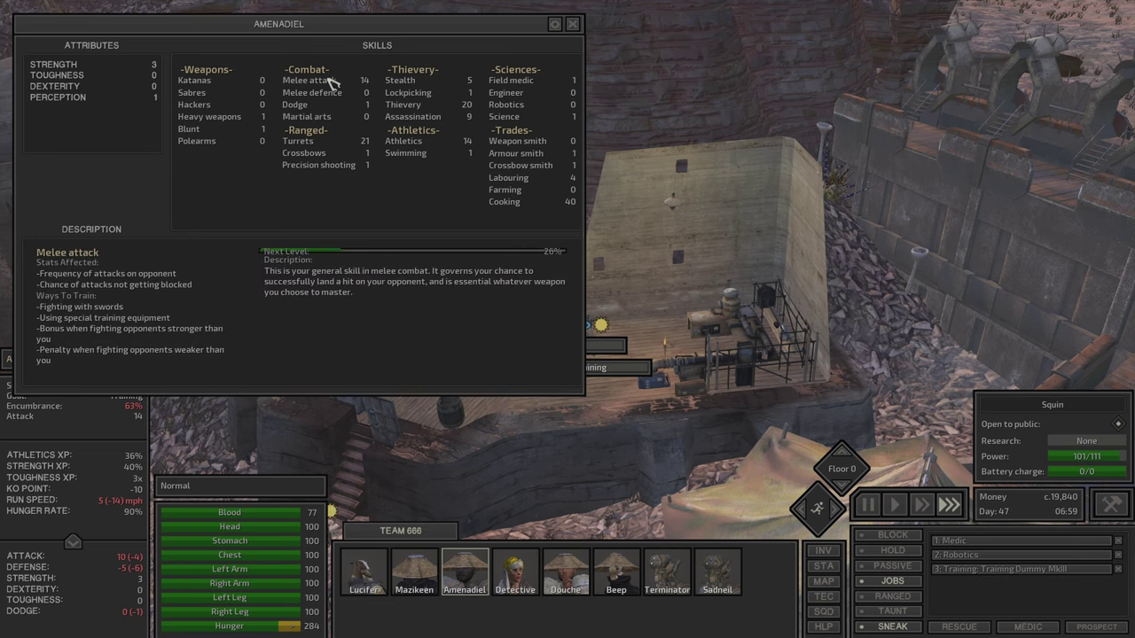
key("F4")
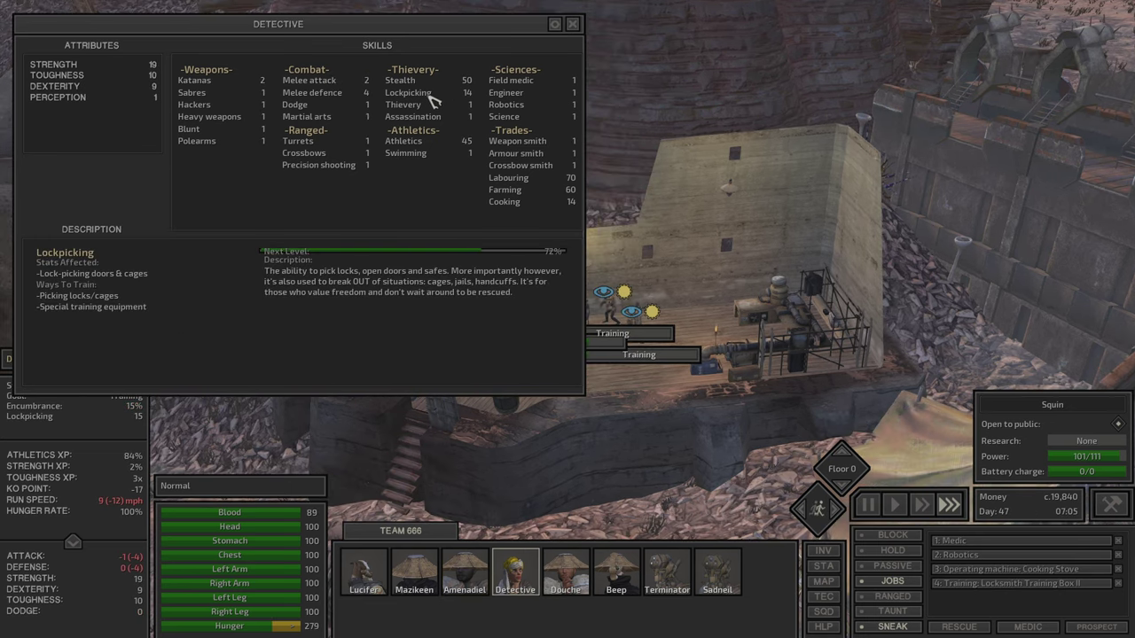
key("F5")
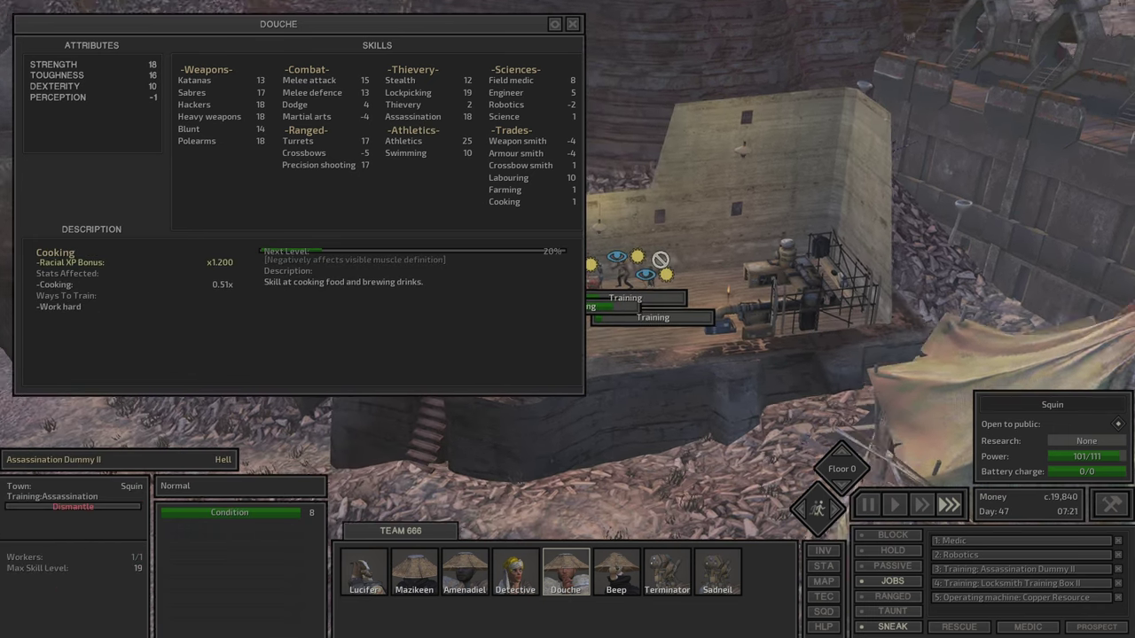
mouse_move(413, 116)
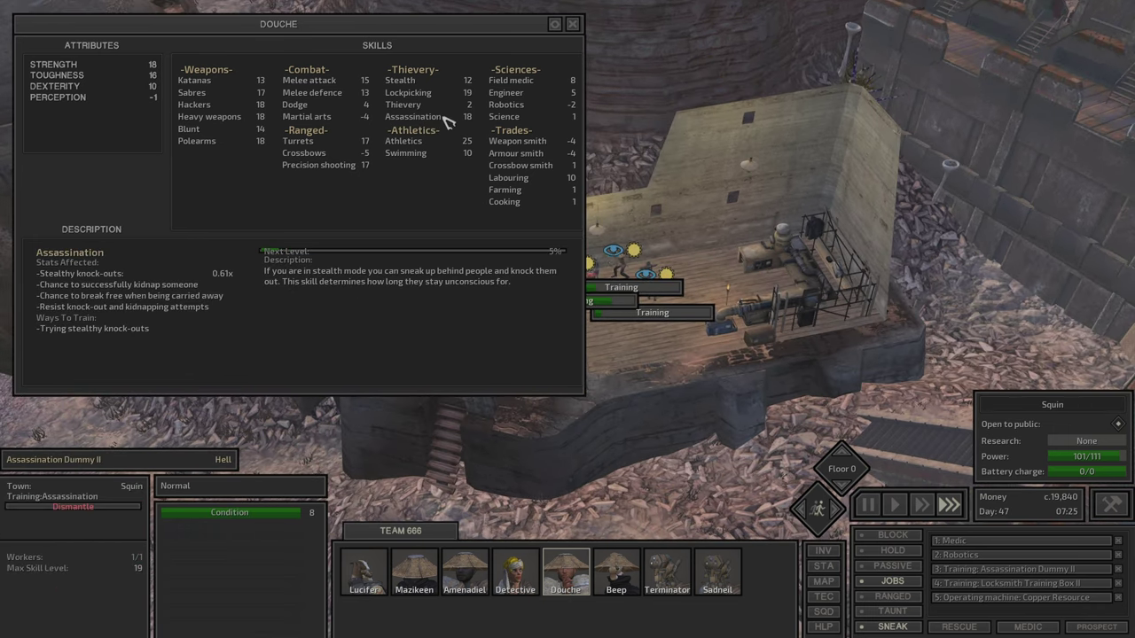
key("F6")
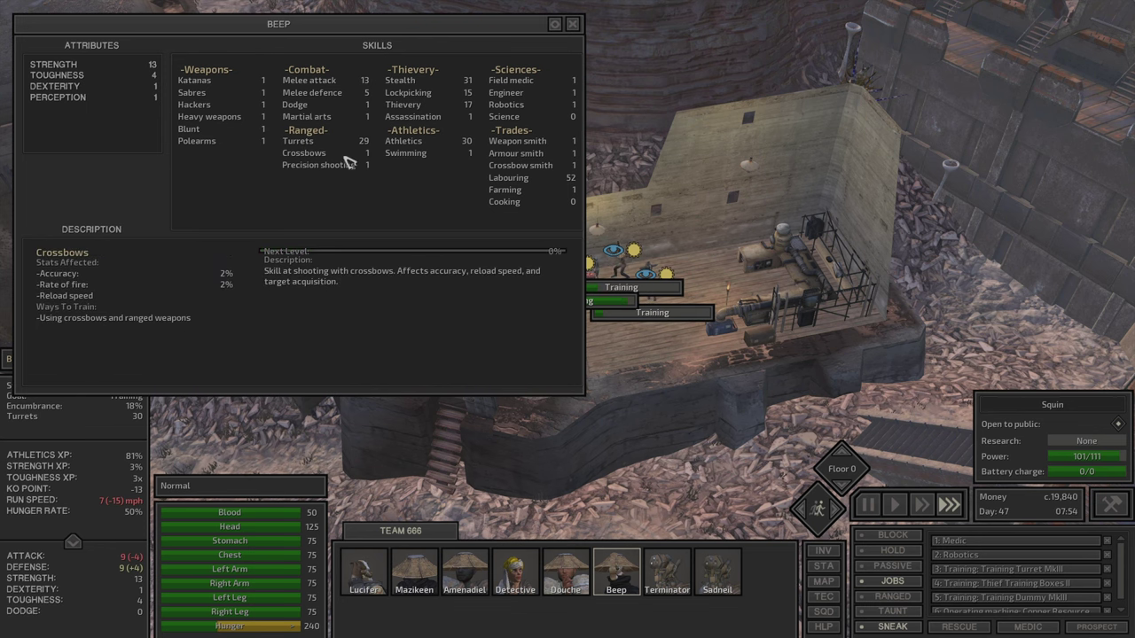
key("Escape")
Select Lucifer and view, then close, his skills overview
left_click(339, 165)
key("p")
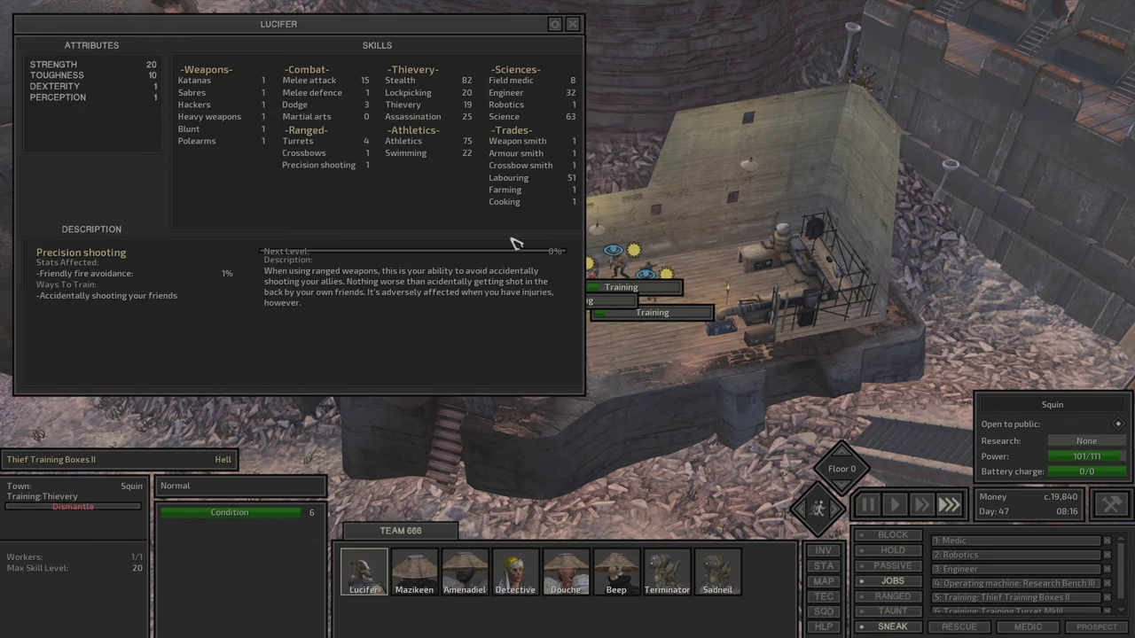
key("p")
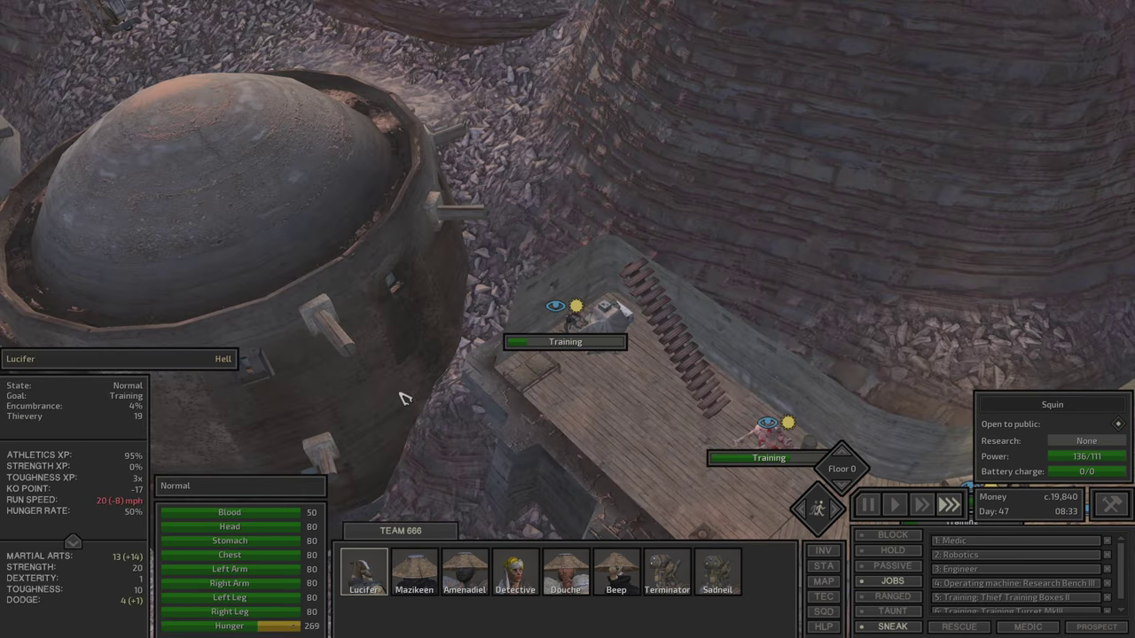
Check the available blueprints at Research Bench III, then close the research panels
key("e")
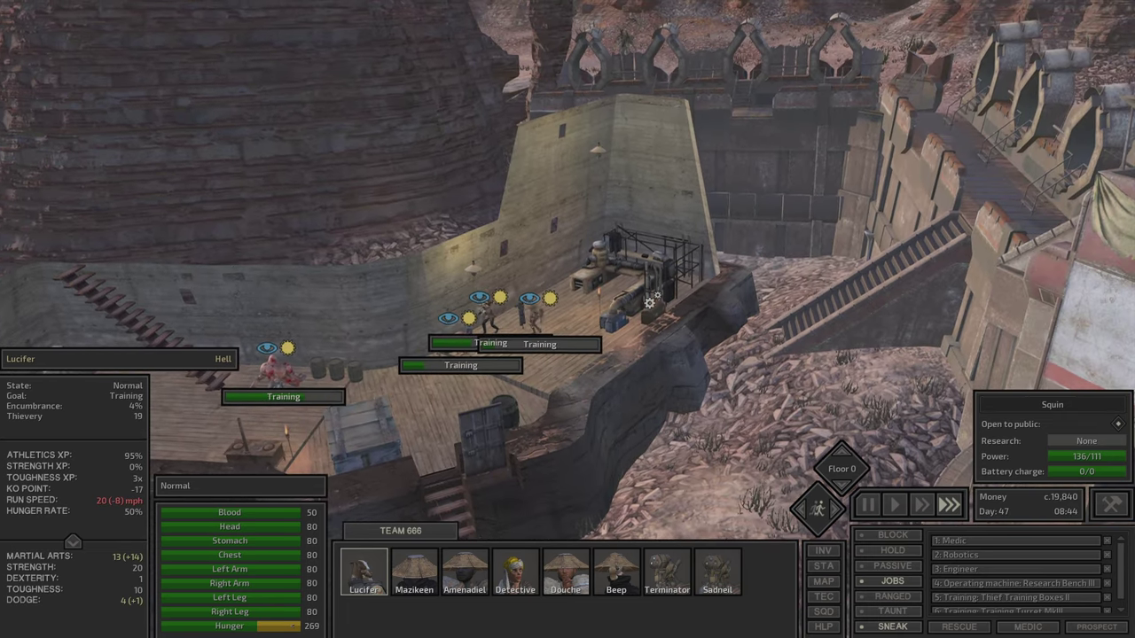
left_click(621, 266)
left_click(190, 108)
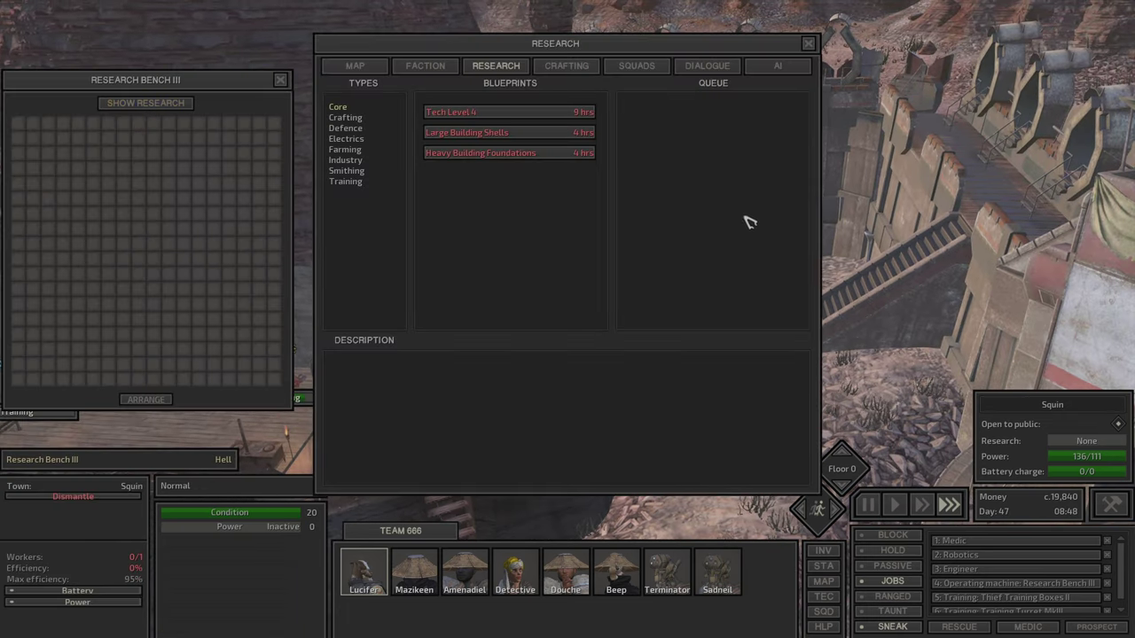
left_click(807, 43)
key("Escape")
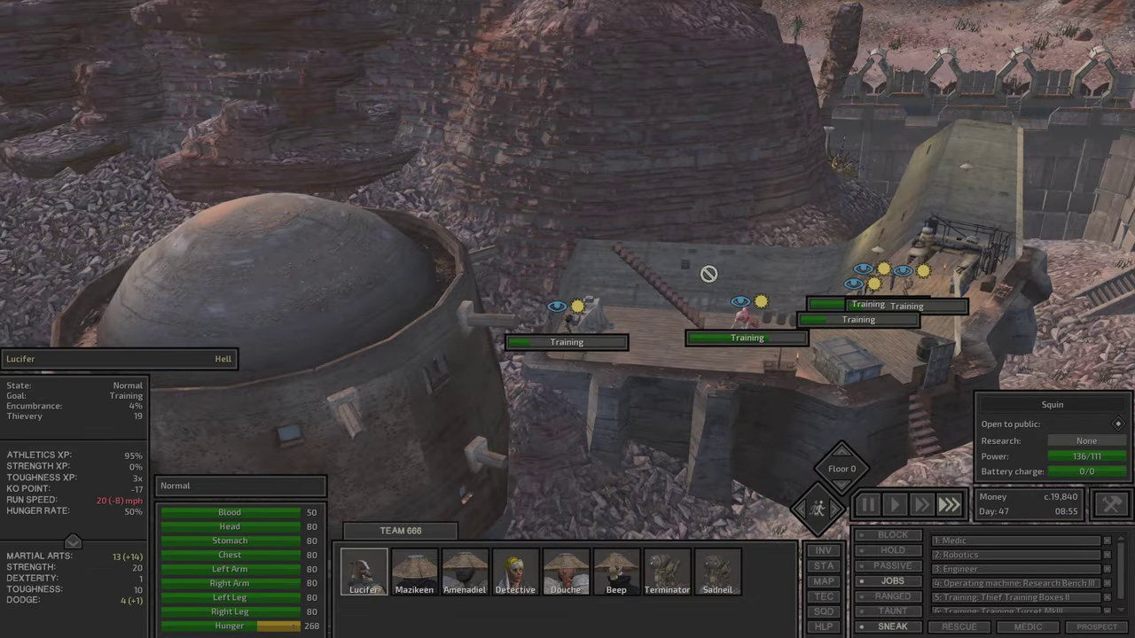
Jump to Mazikeen in the desert and open the world map around Mongrel and Stack
key("F2")
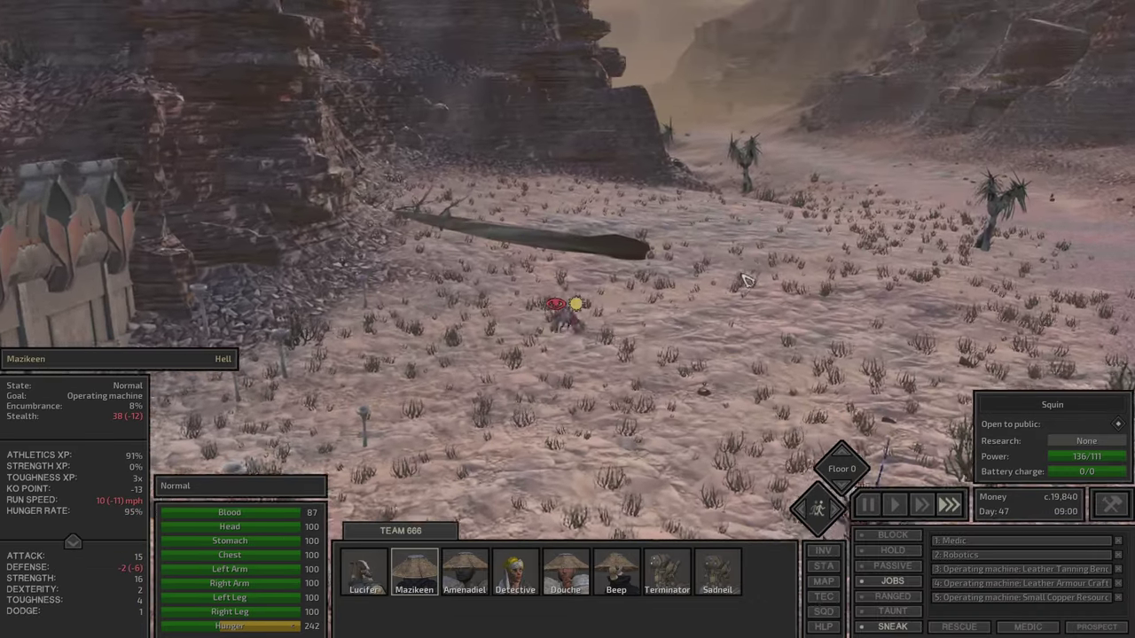
key("q")
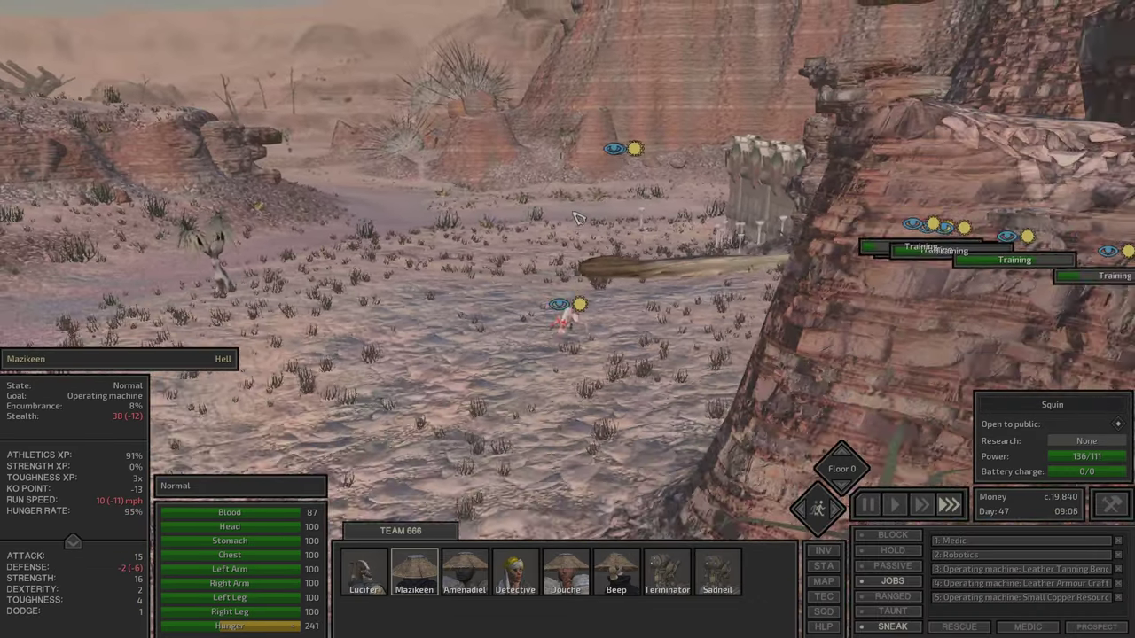
key("e")
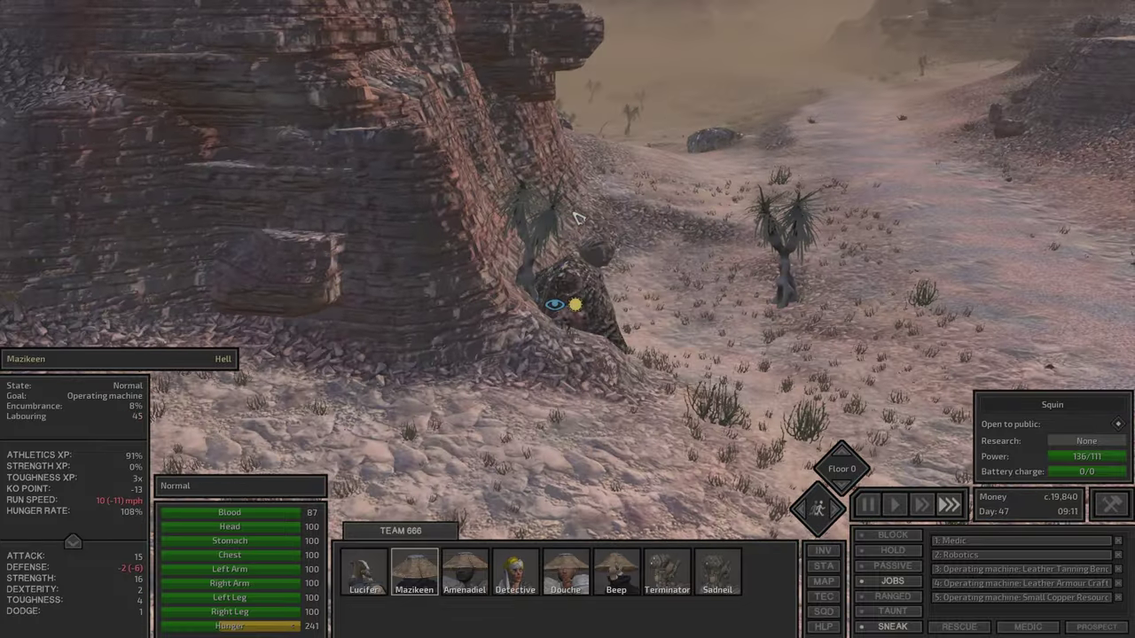
key("e")
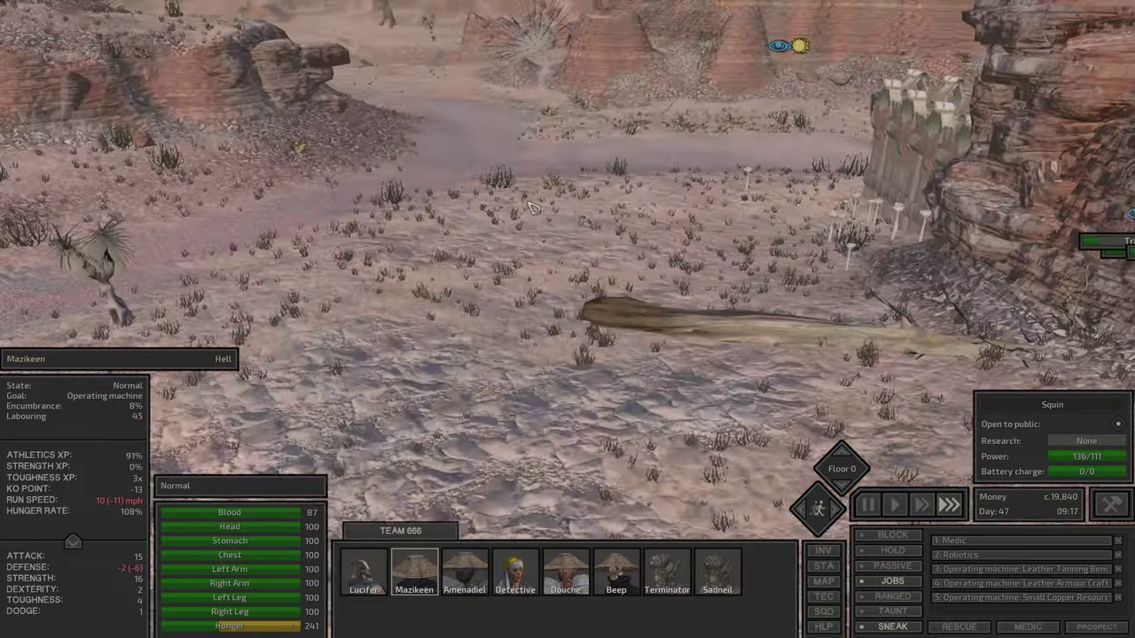
key("w")
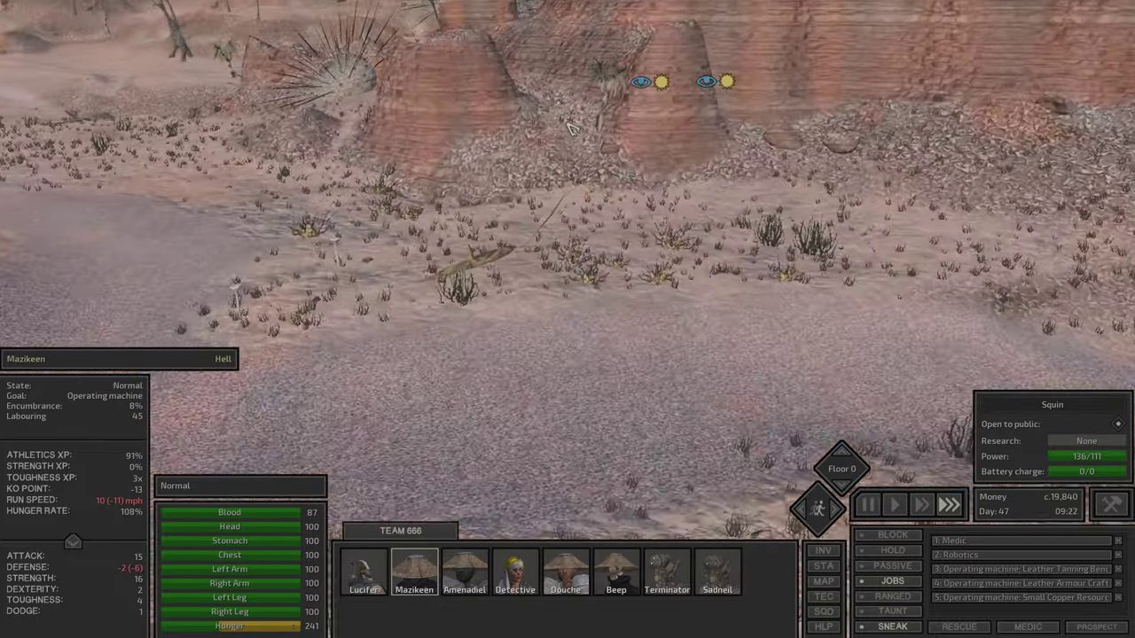
key("w")
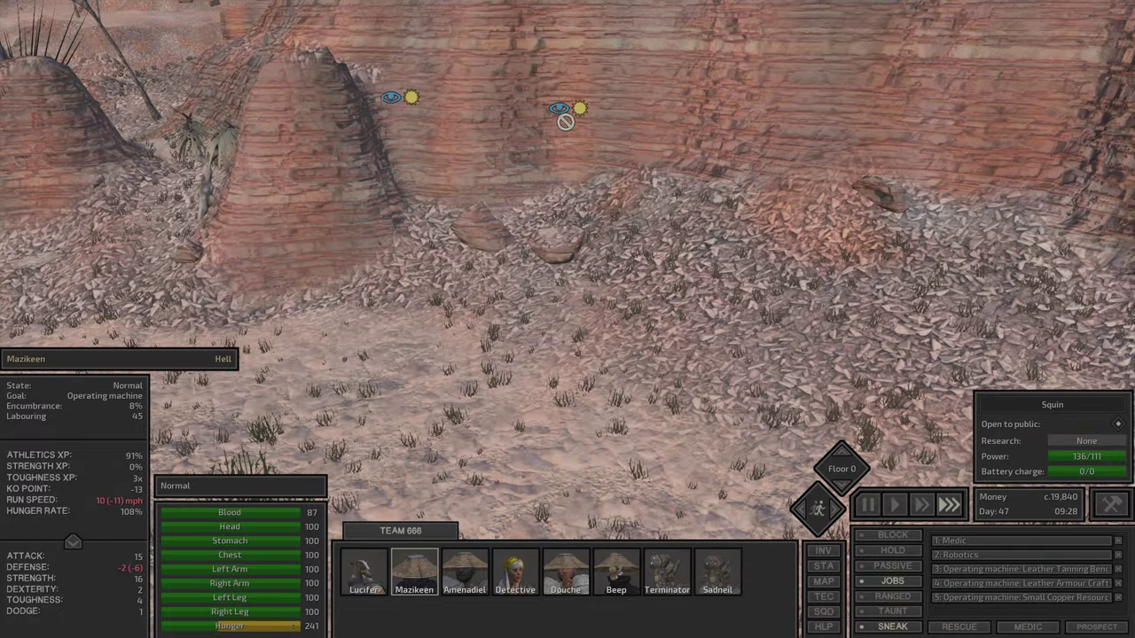
key("m")
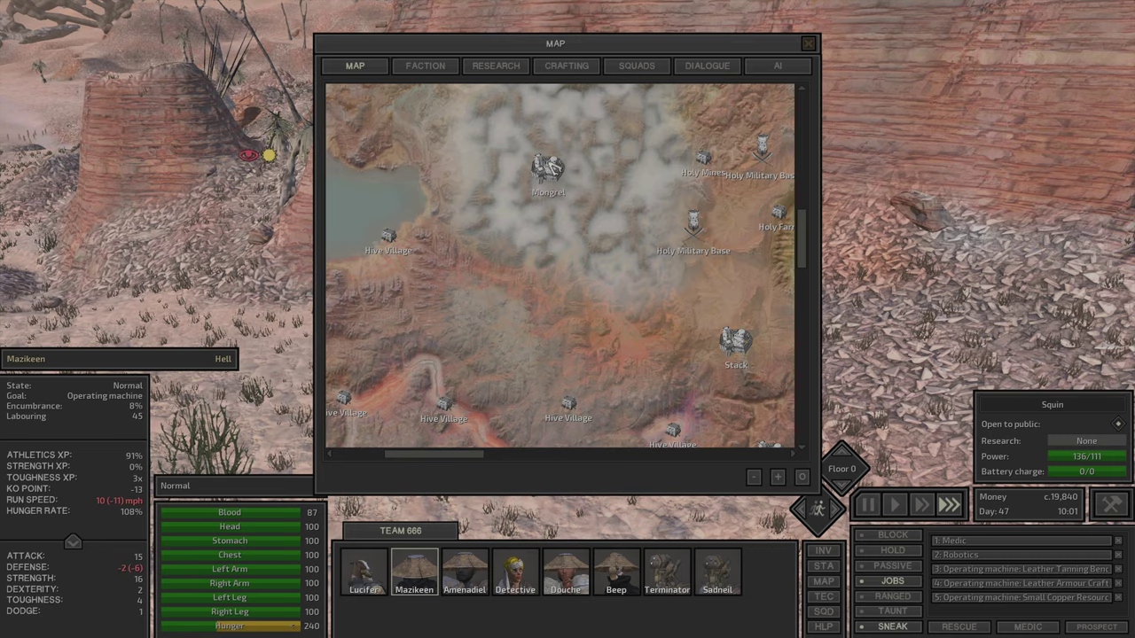
Close the map and inspect a hungry Starving Bandit near the canyon
key("m")
key("w")
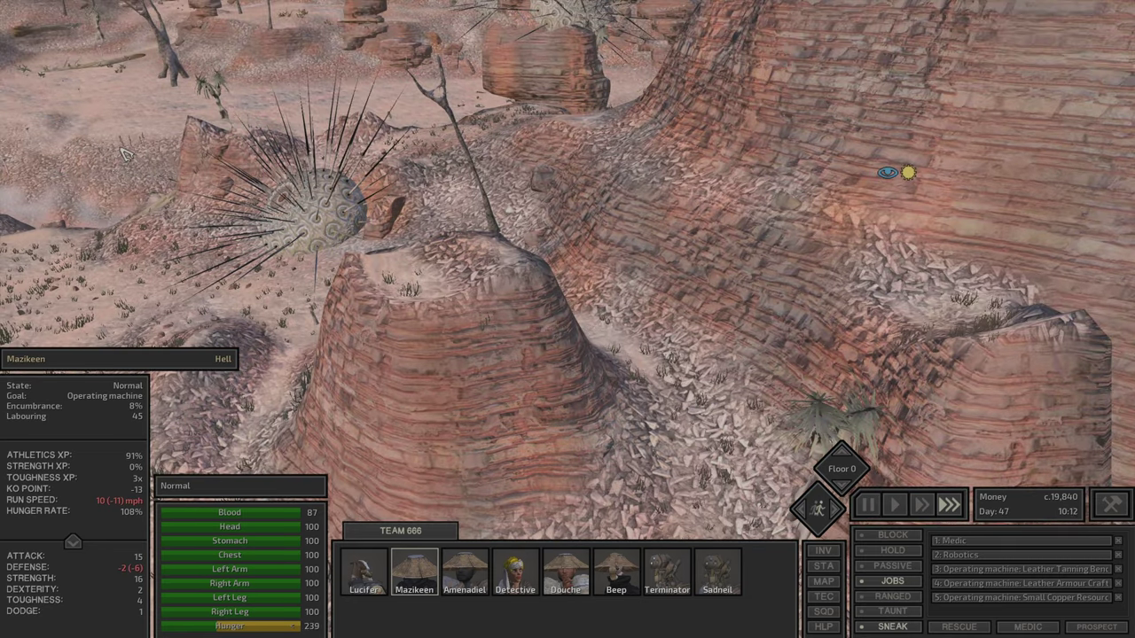
left_click(155, 151)
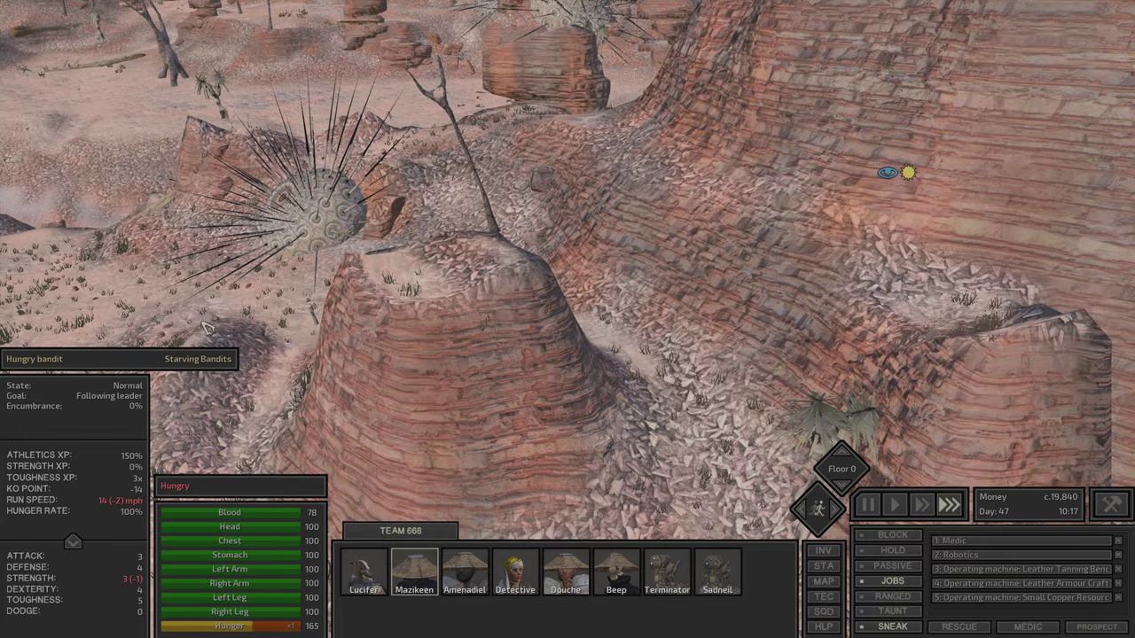
scroll(178, 213, "up", 3)
key("w")
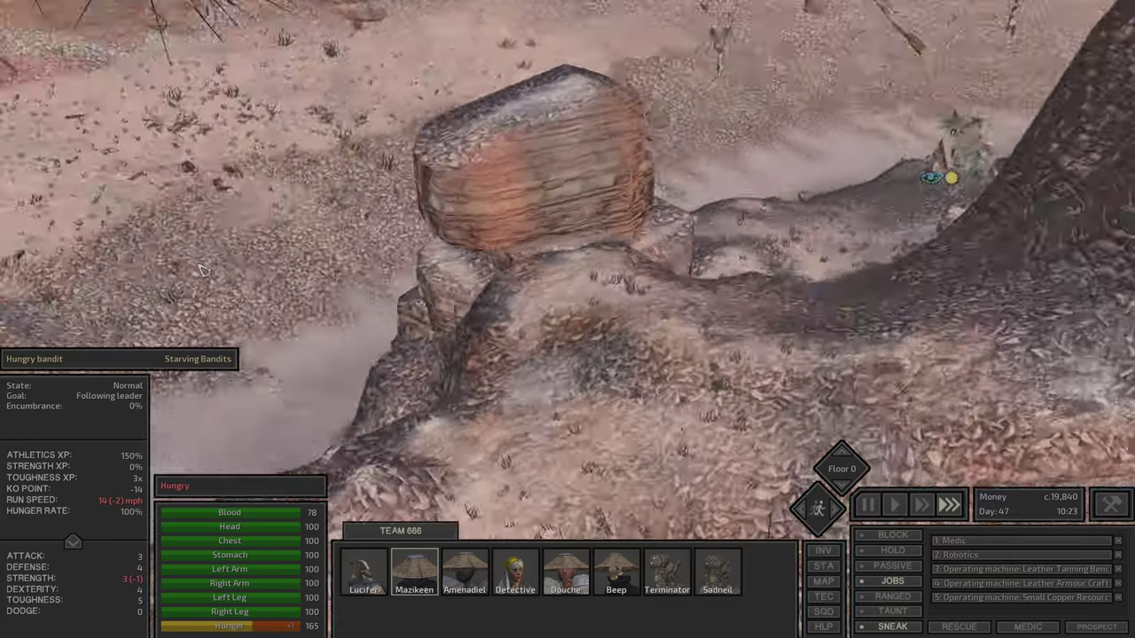
key("w")
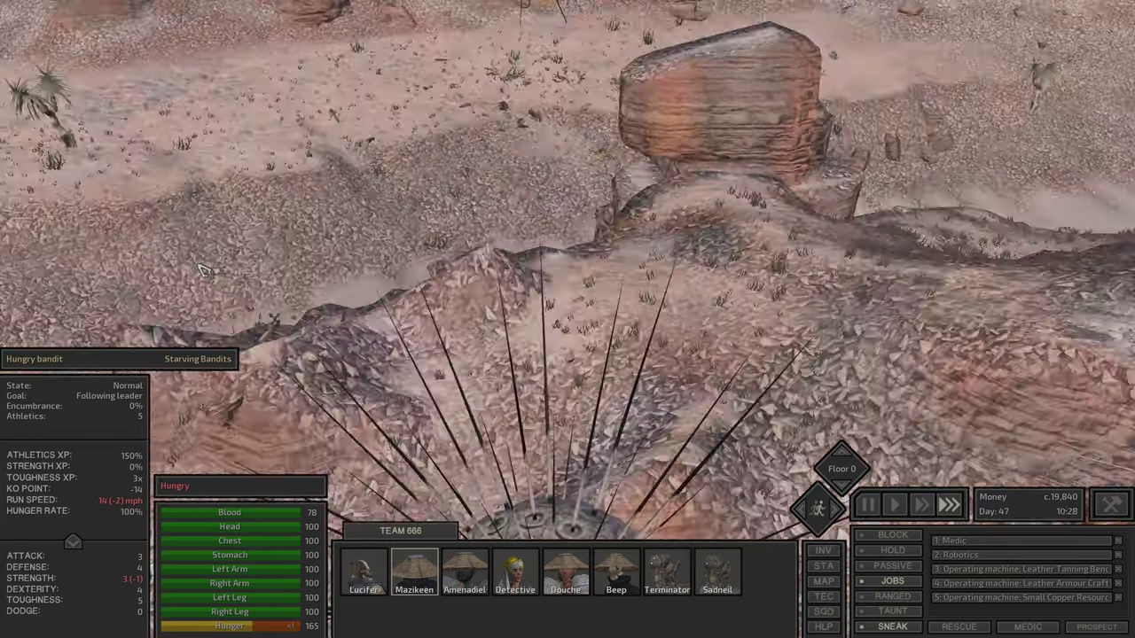
key("w")
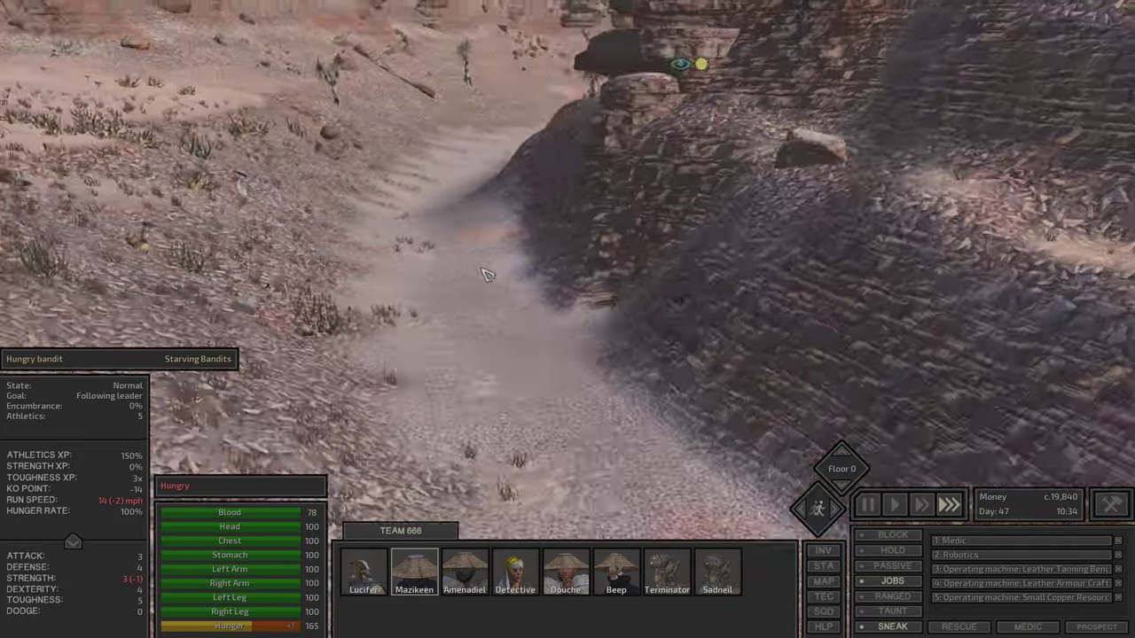
scroll(560, 246, "down", 3)
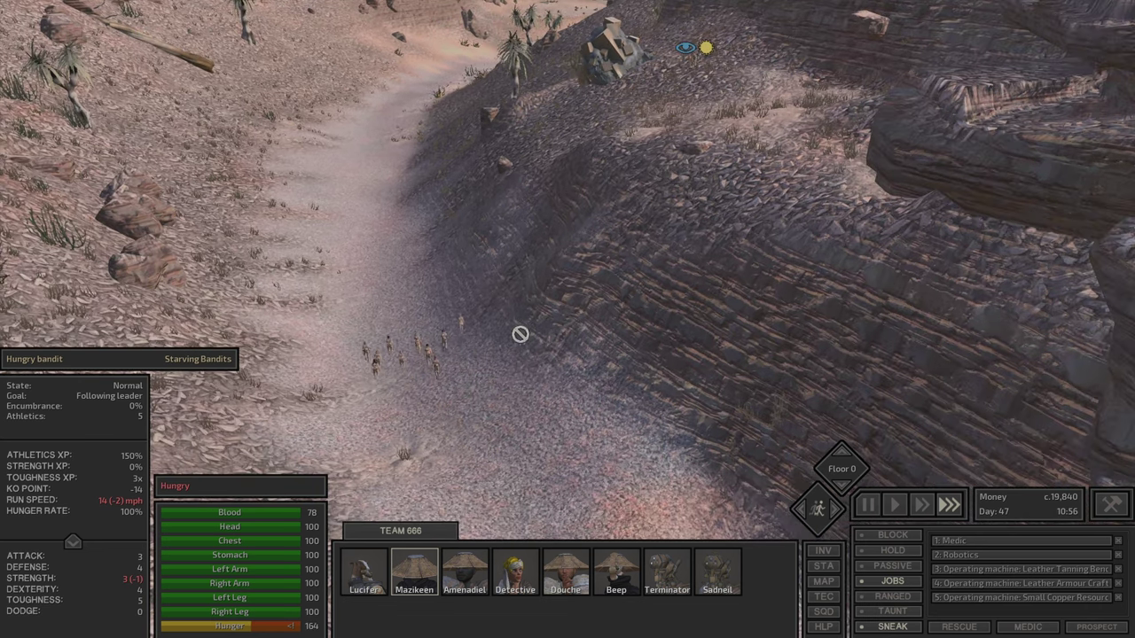
Track the walking bandit group up the canyon toward the boulder
key("w")
key("s")
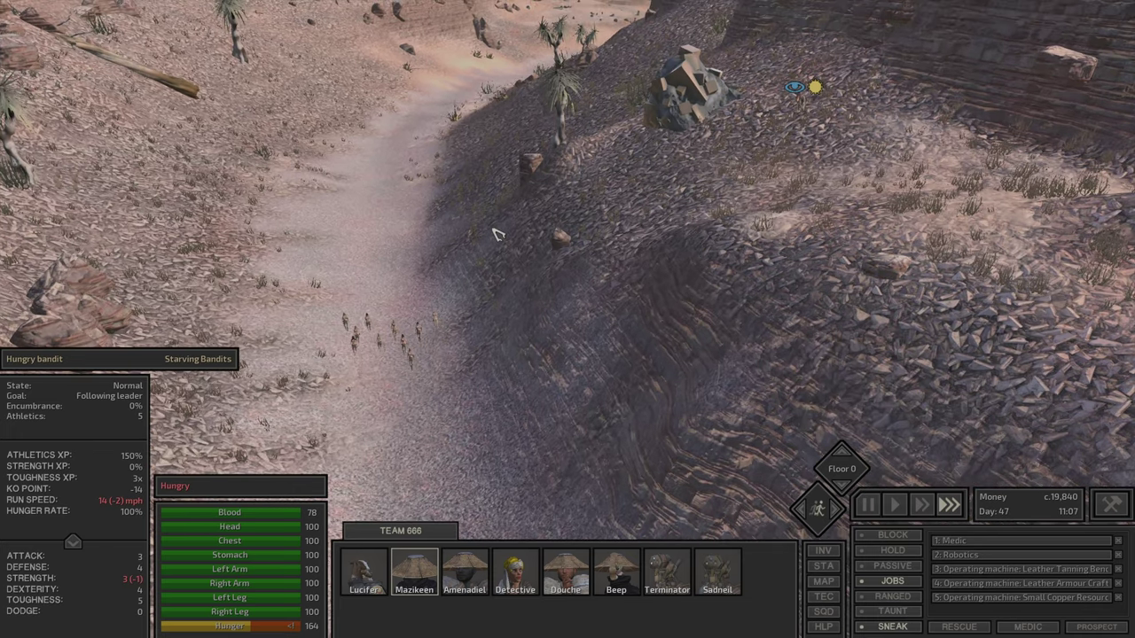
key("d")
key("a")
key("a")
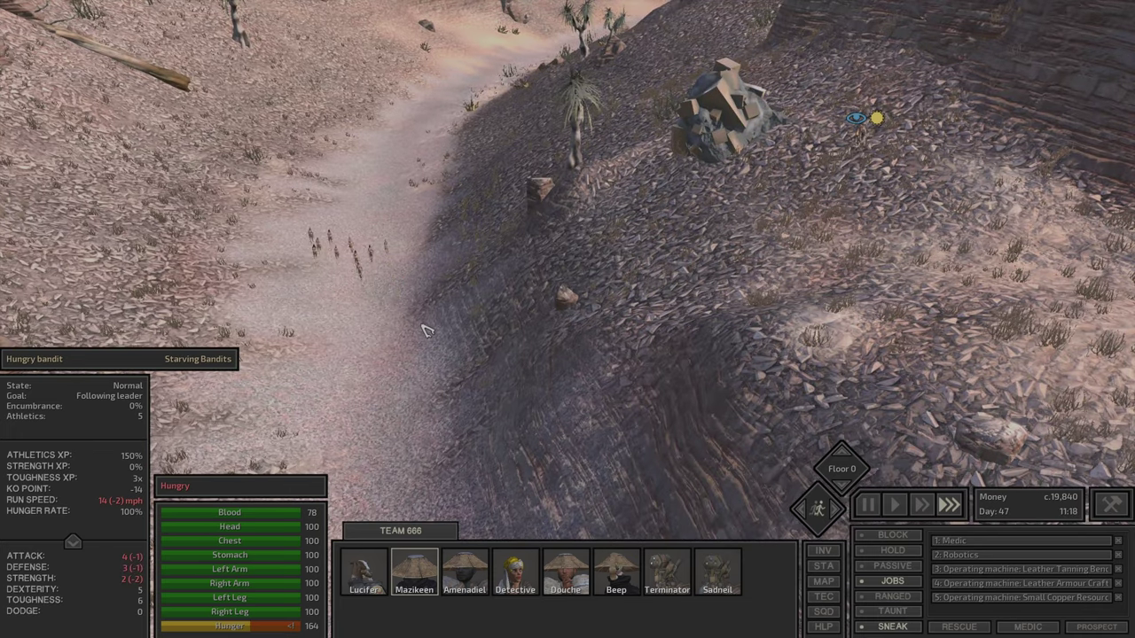
key("d")
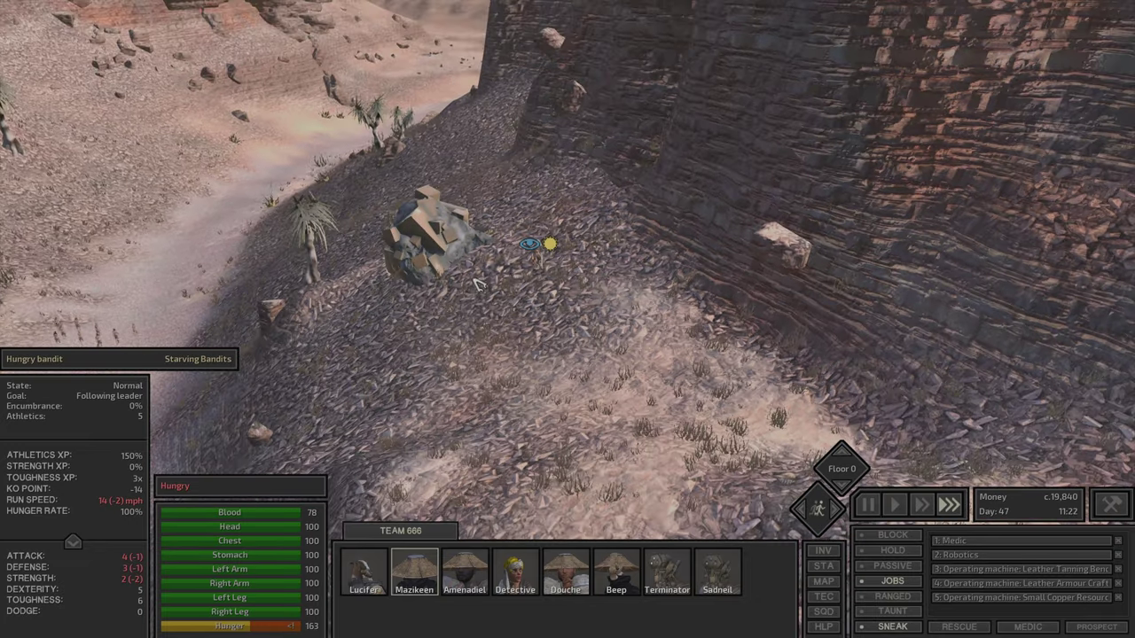
Jump to Lucifer, swing the view over the training platform, and toggle to Mazikeen and back
key("F1")
key("F1")
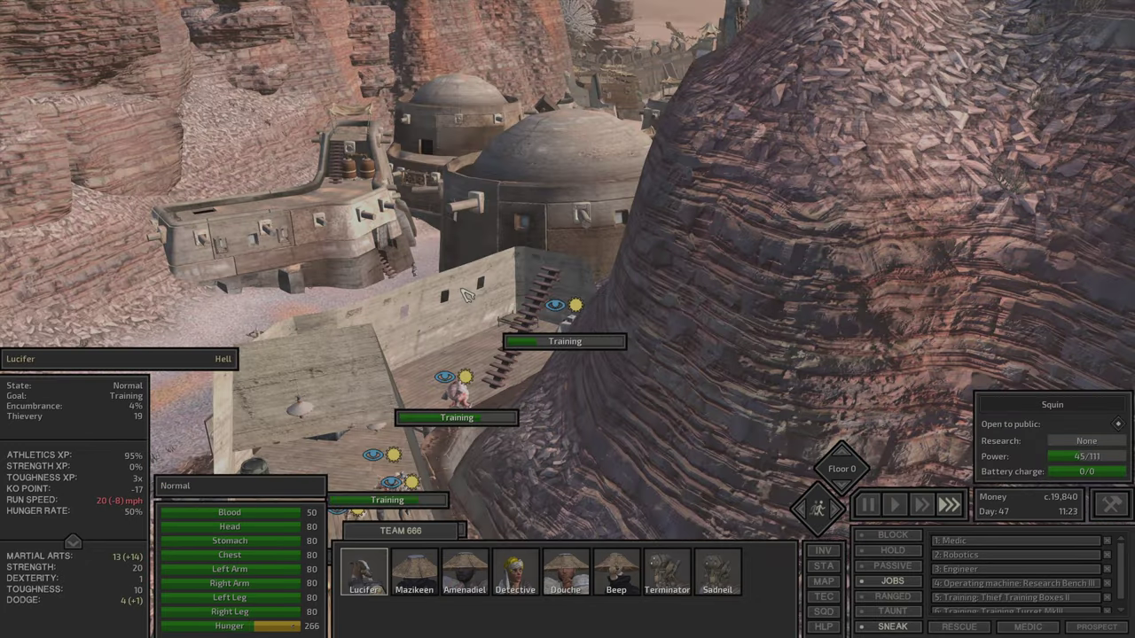
key("e")
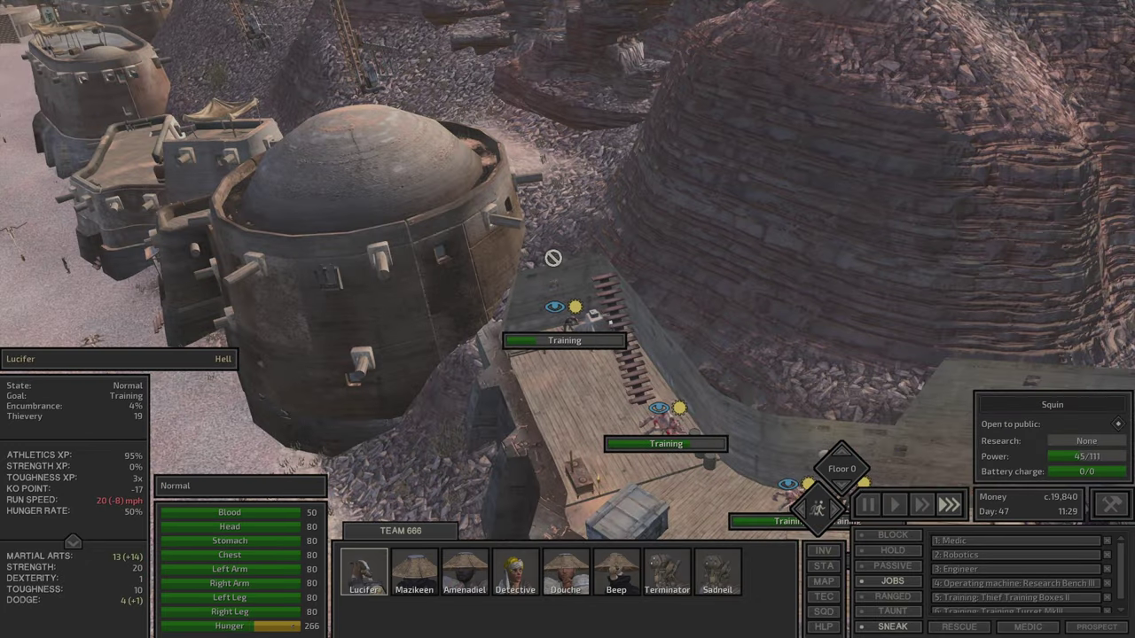
key("e")
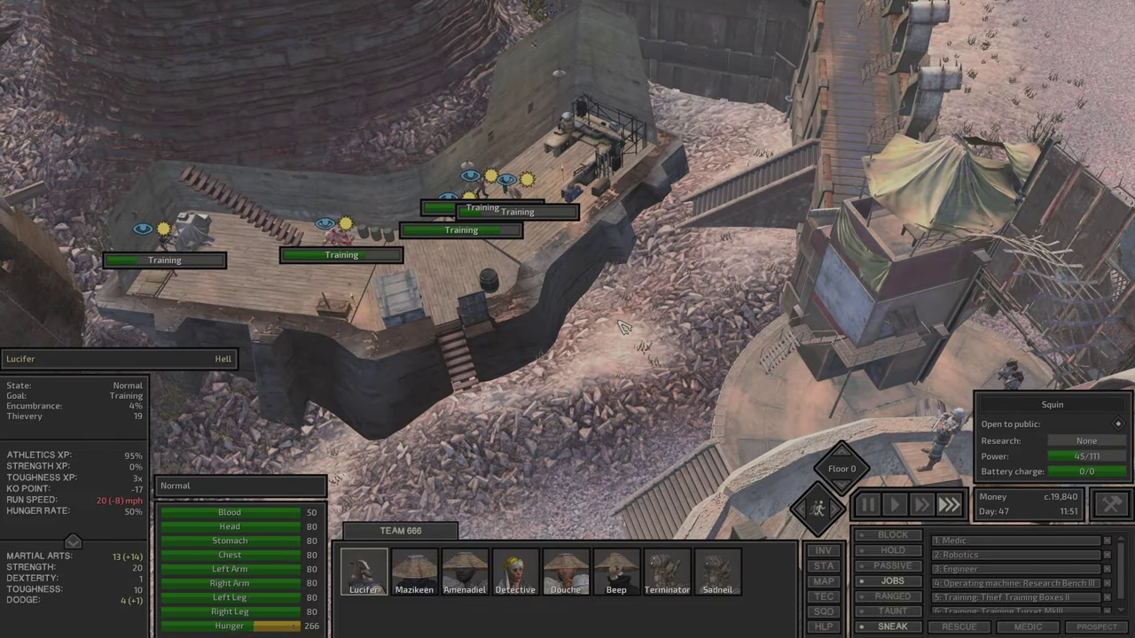
key("w")
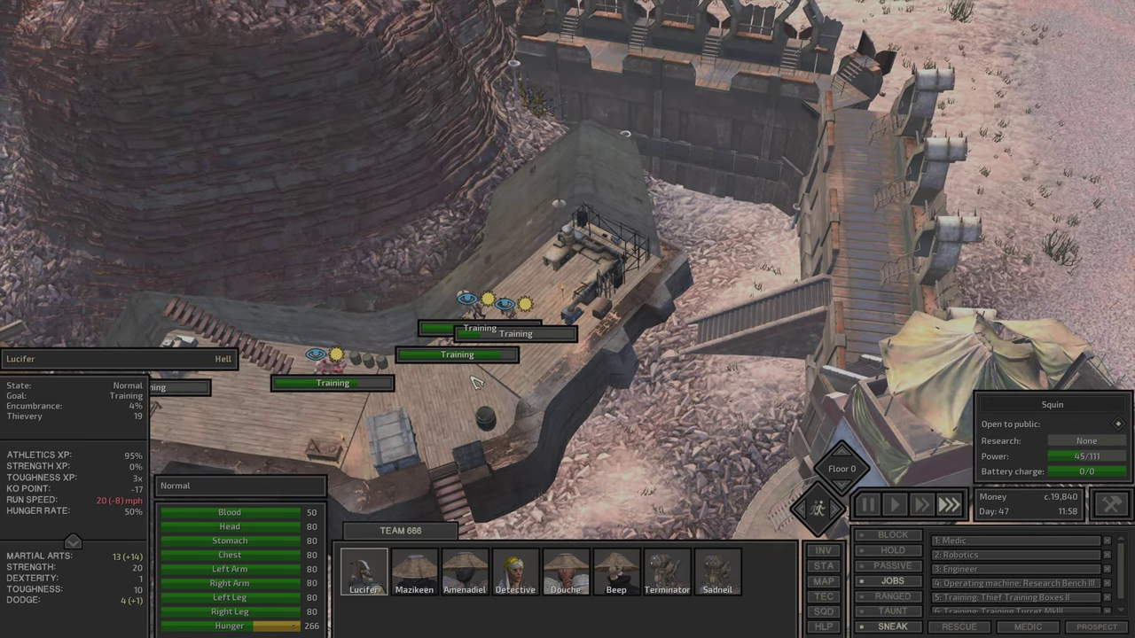
key("Tab")
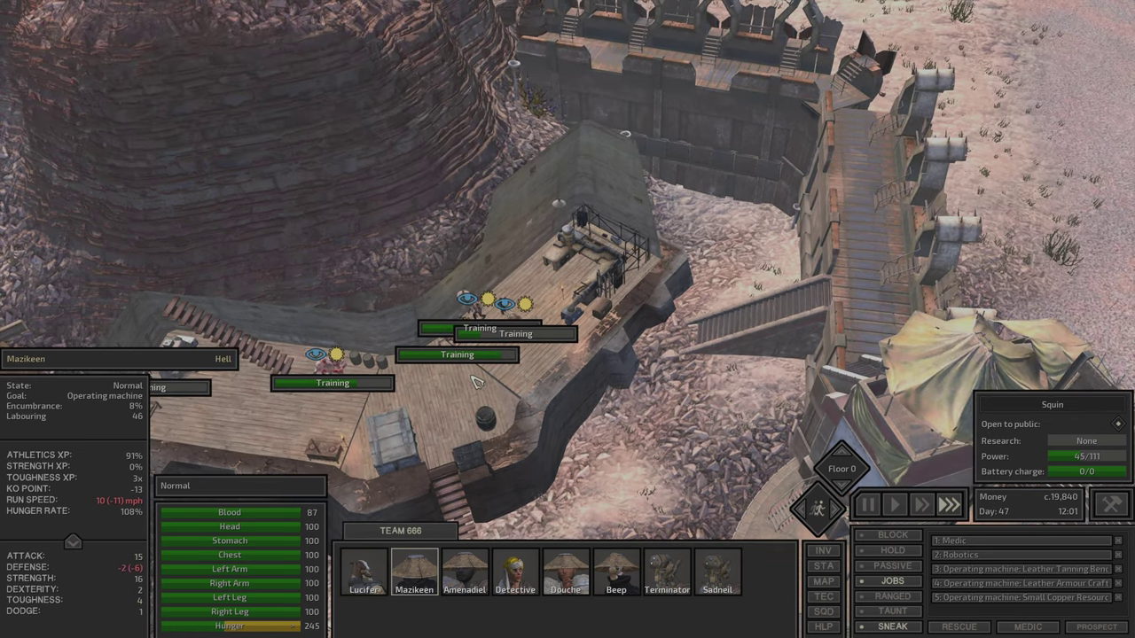
key("shift+Tab")
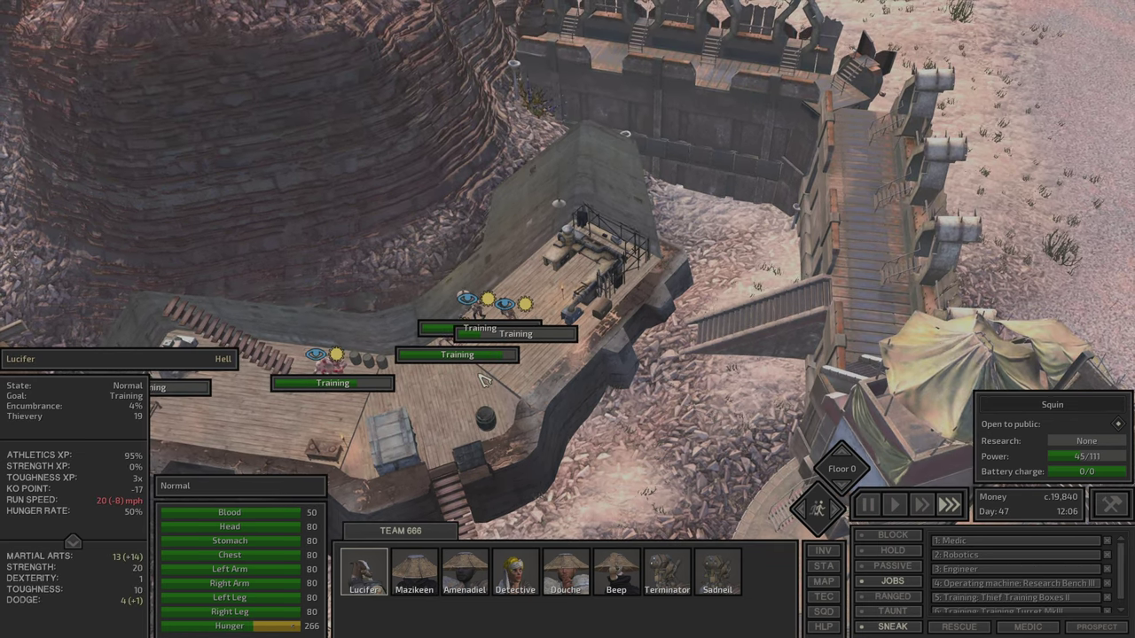